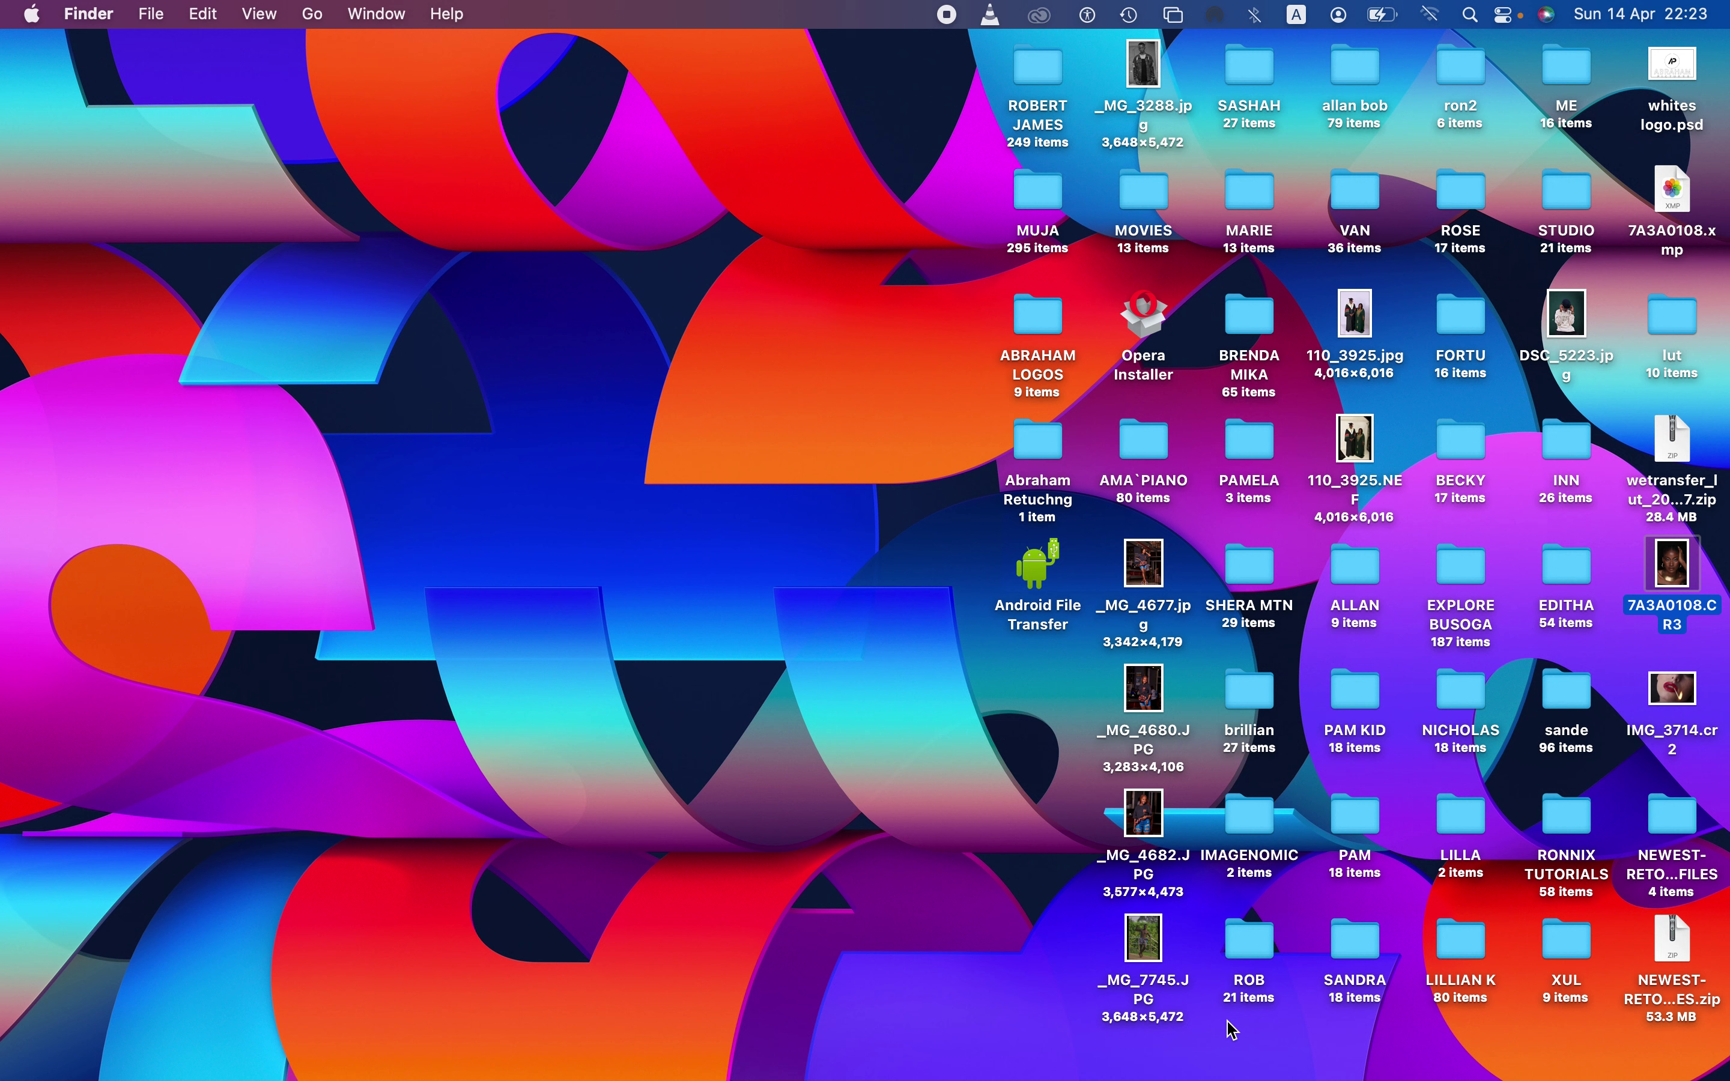
Open the raw photo 7A3A0108.CR3 from the desktop in Photoshop's Camera Raw and reset its edits to default
{"action": "left_click", "coordinate": [1677, 576]}
{"action": "left_click_drag", "start_coordinate": [1677, 577], "coordinate": [885, 715]}
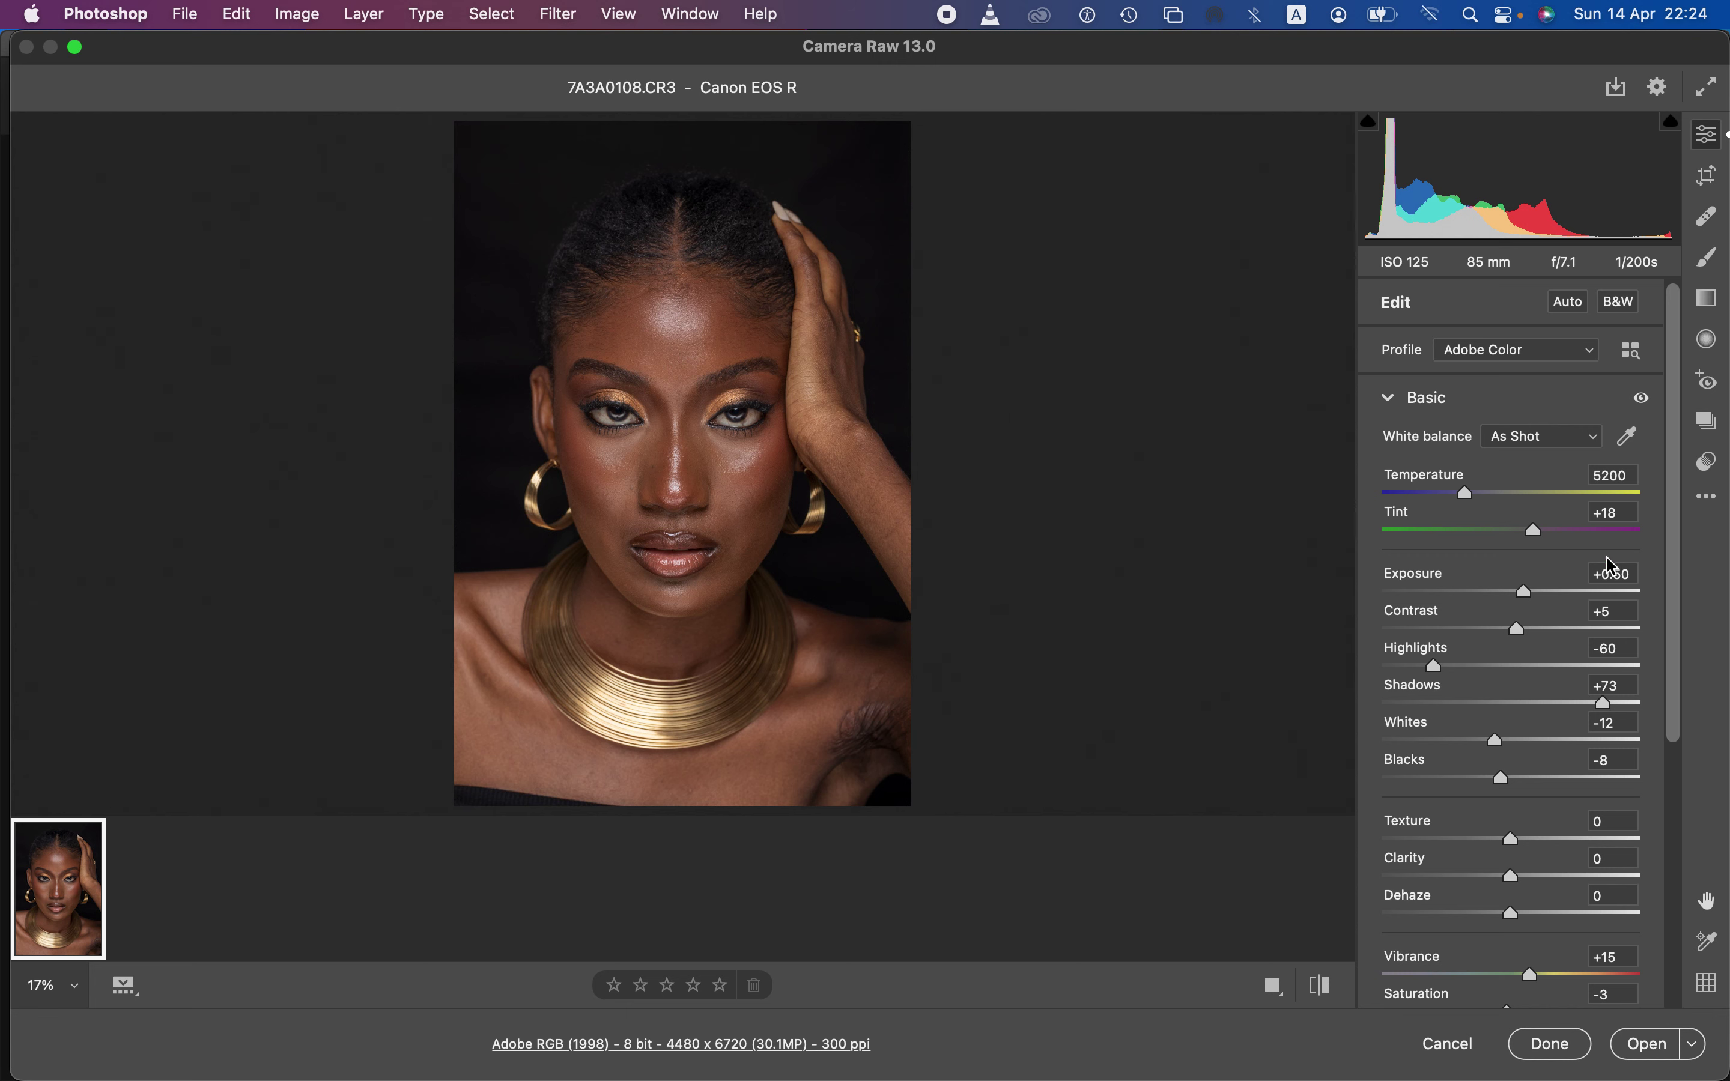
{"action": "left_click", "coordinate": [1708, 496]}
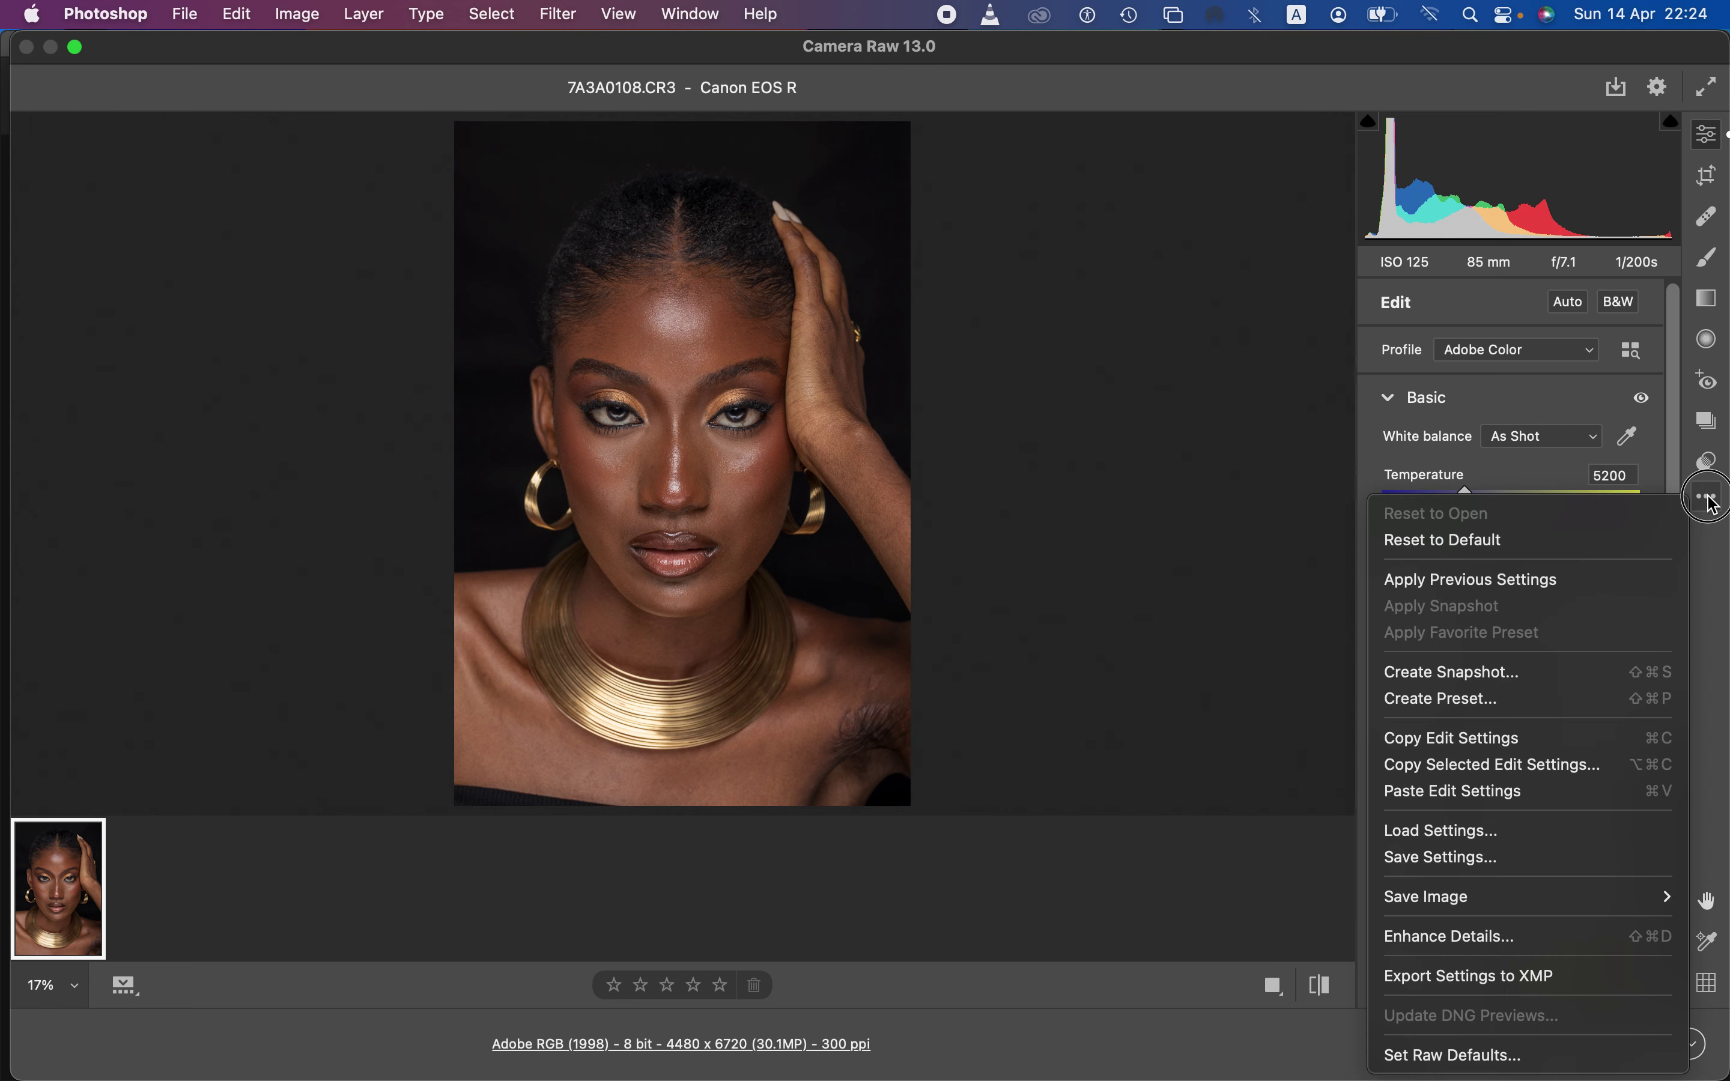
{"action": "left_click", "coordinate": [1599, 542]}
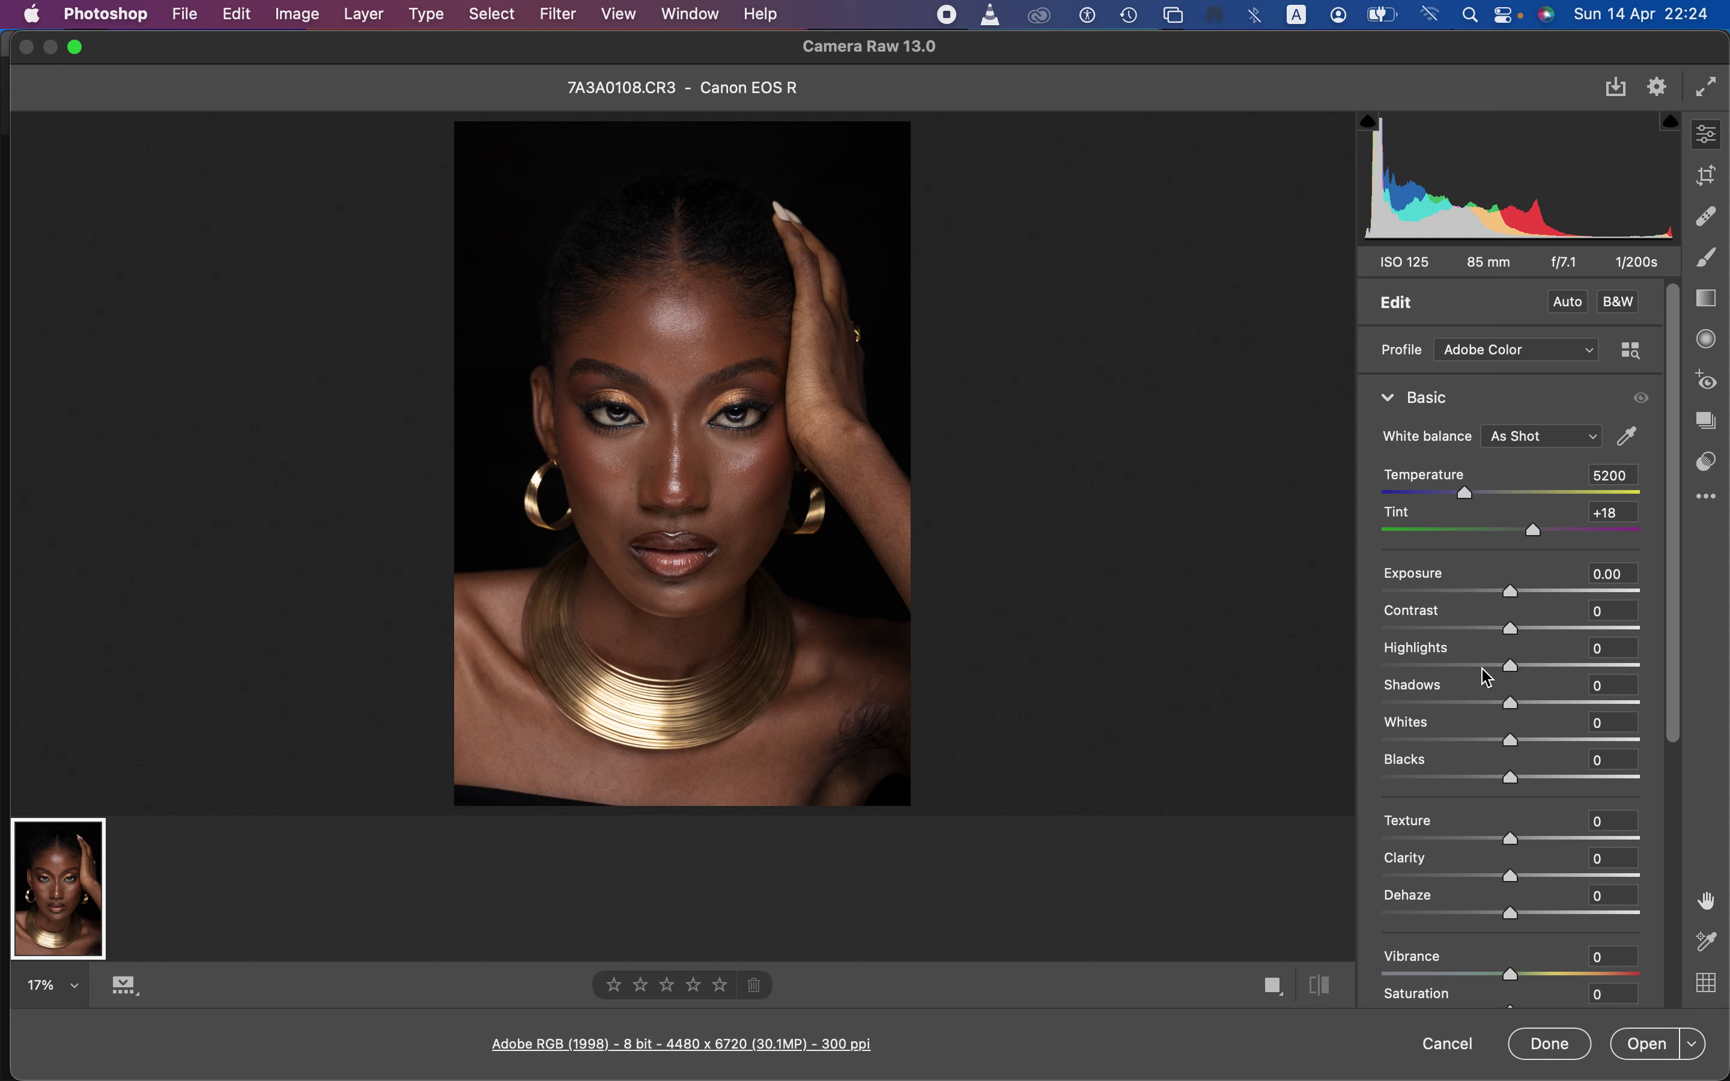
Set Exposure to +0.40, Contrast to +10, Highlights to -25, Shadows to +25, Whites to -19 and Blacks to -6
{"action": "mouse_move", "coordinate": [1483, 674]}
{"action": "left_mouse_down"}
{"action": "mouse_move", "coordinate": [1453, 673]}
{"action": "mouse_move", "coordinate": [1482, 676]}
{"action": "left_mouse_up"}
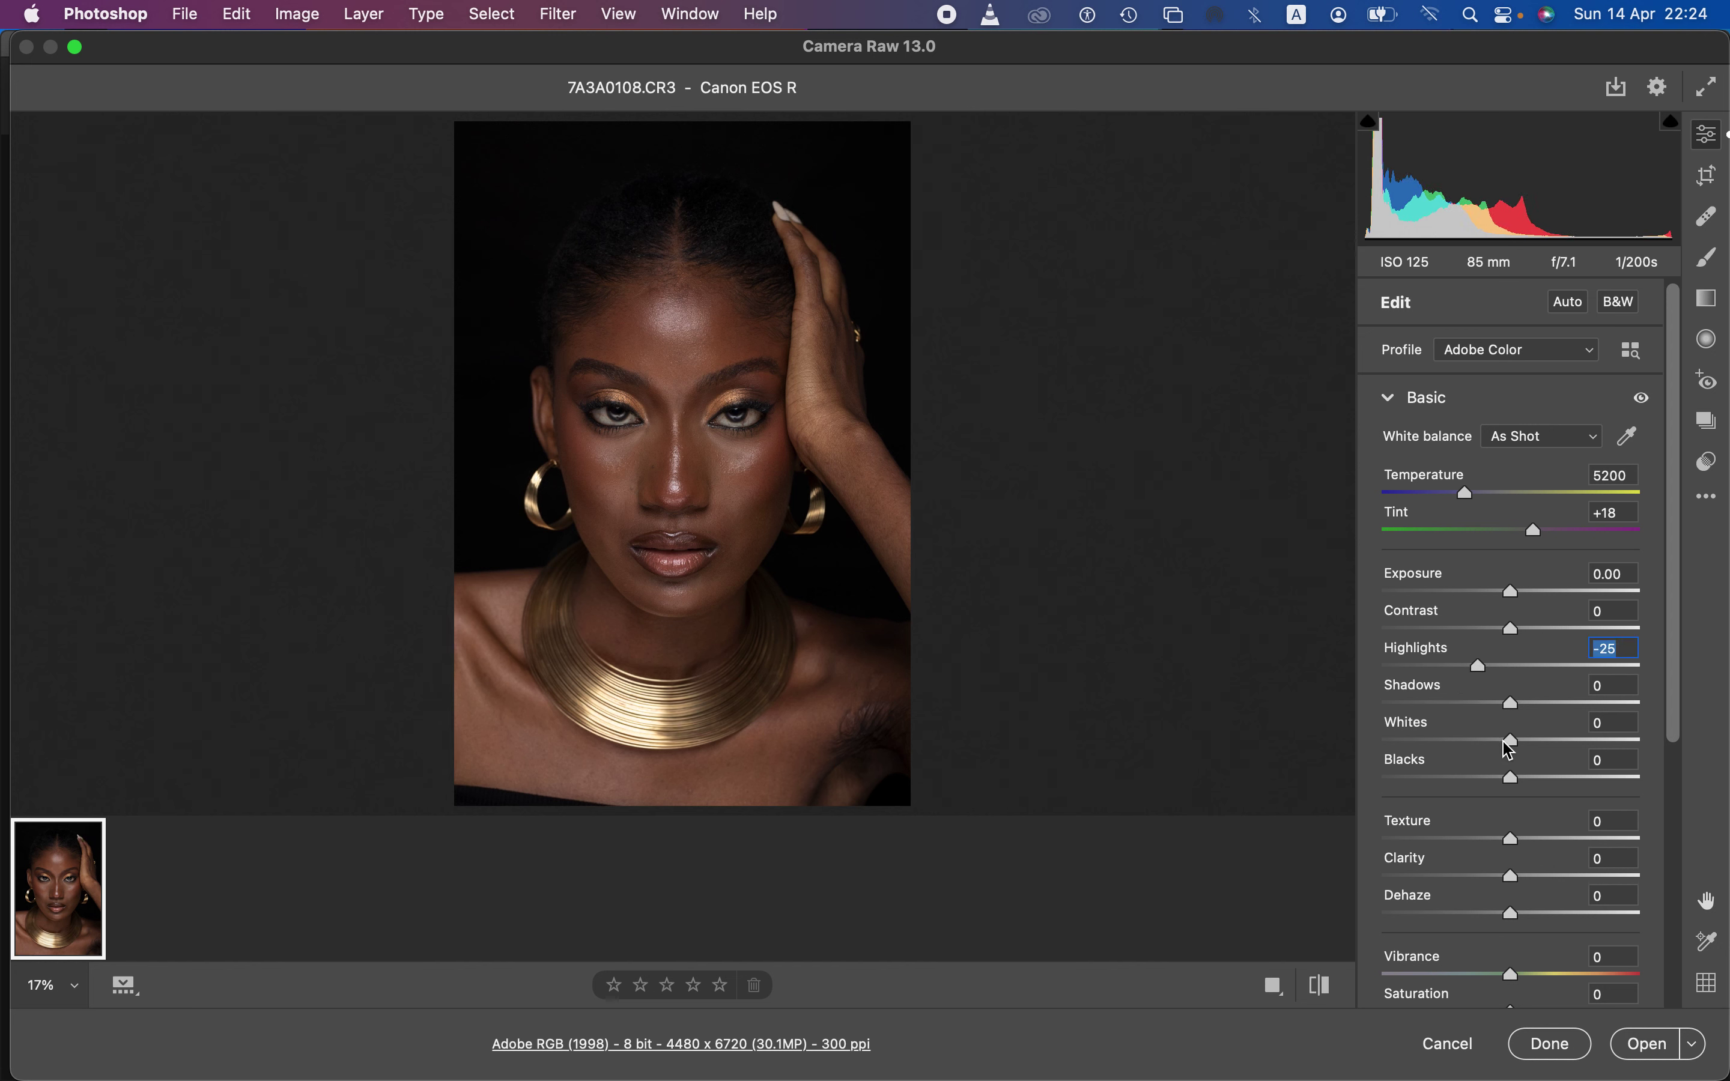
{"action": "left_click_drag", "start_coordinate": [1511, 743], "coordinate": [1546, 715]}
{"action": "mouse_move", "coordinate": [1521, 642]}
{"action": "left_mouse_down"}
{"action": "mouse_move", "coordinate": [1535, 642]}
{"action": "mouse_move", "coordinate": [1516, 594]}
{"action": "mouse_move", "coordinate": [1532, 607]}
{"action": "left_mouse_up"}
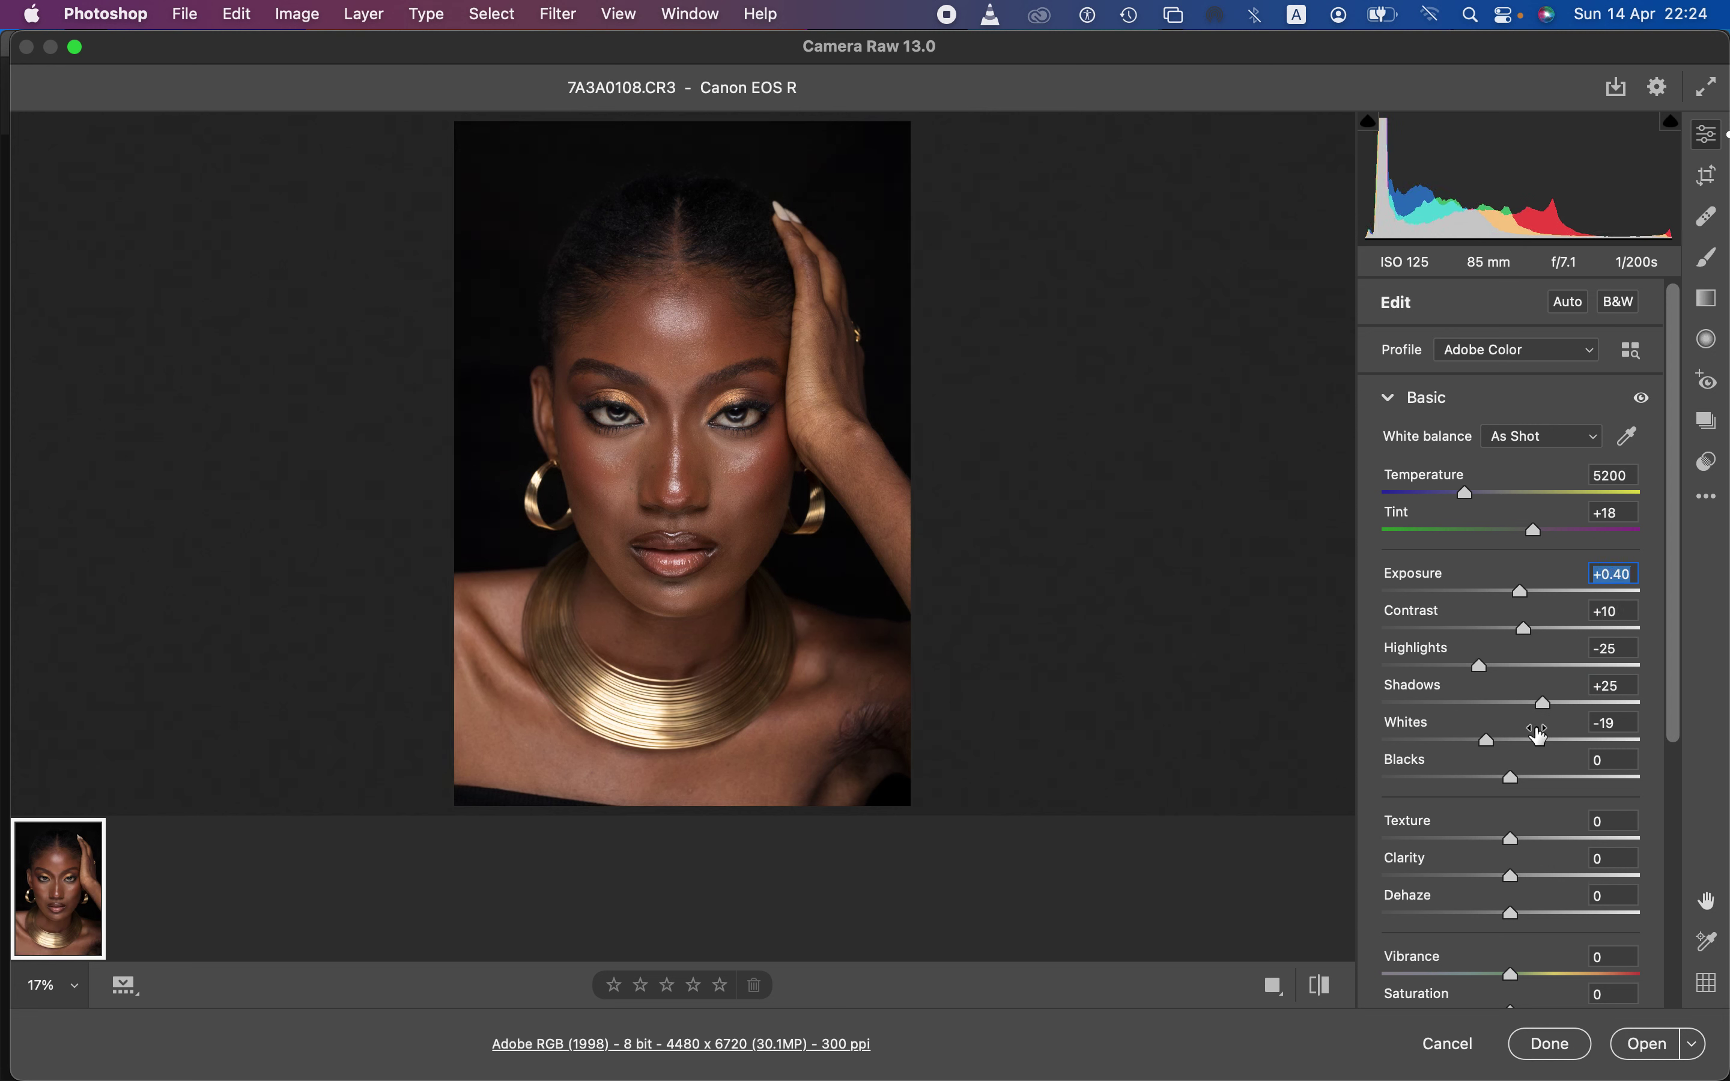
{"action": "left_click_drag", "start_coordinate": [1513, 785], "coordinate": [1500, 781]}
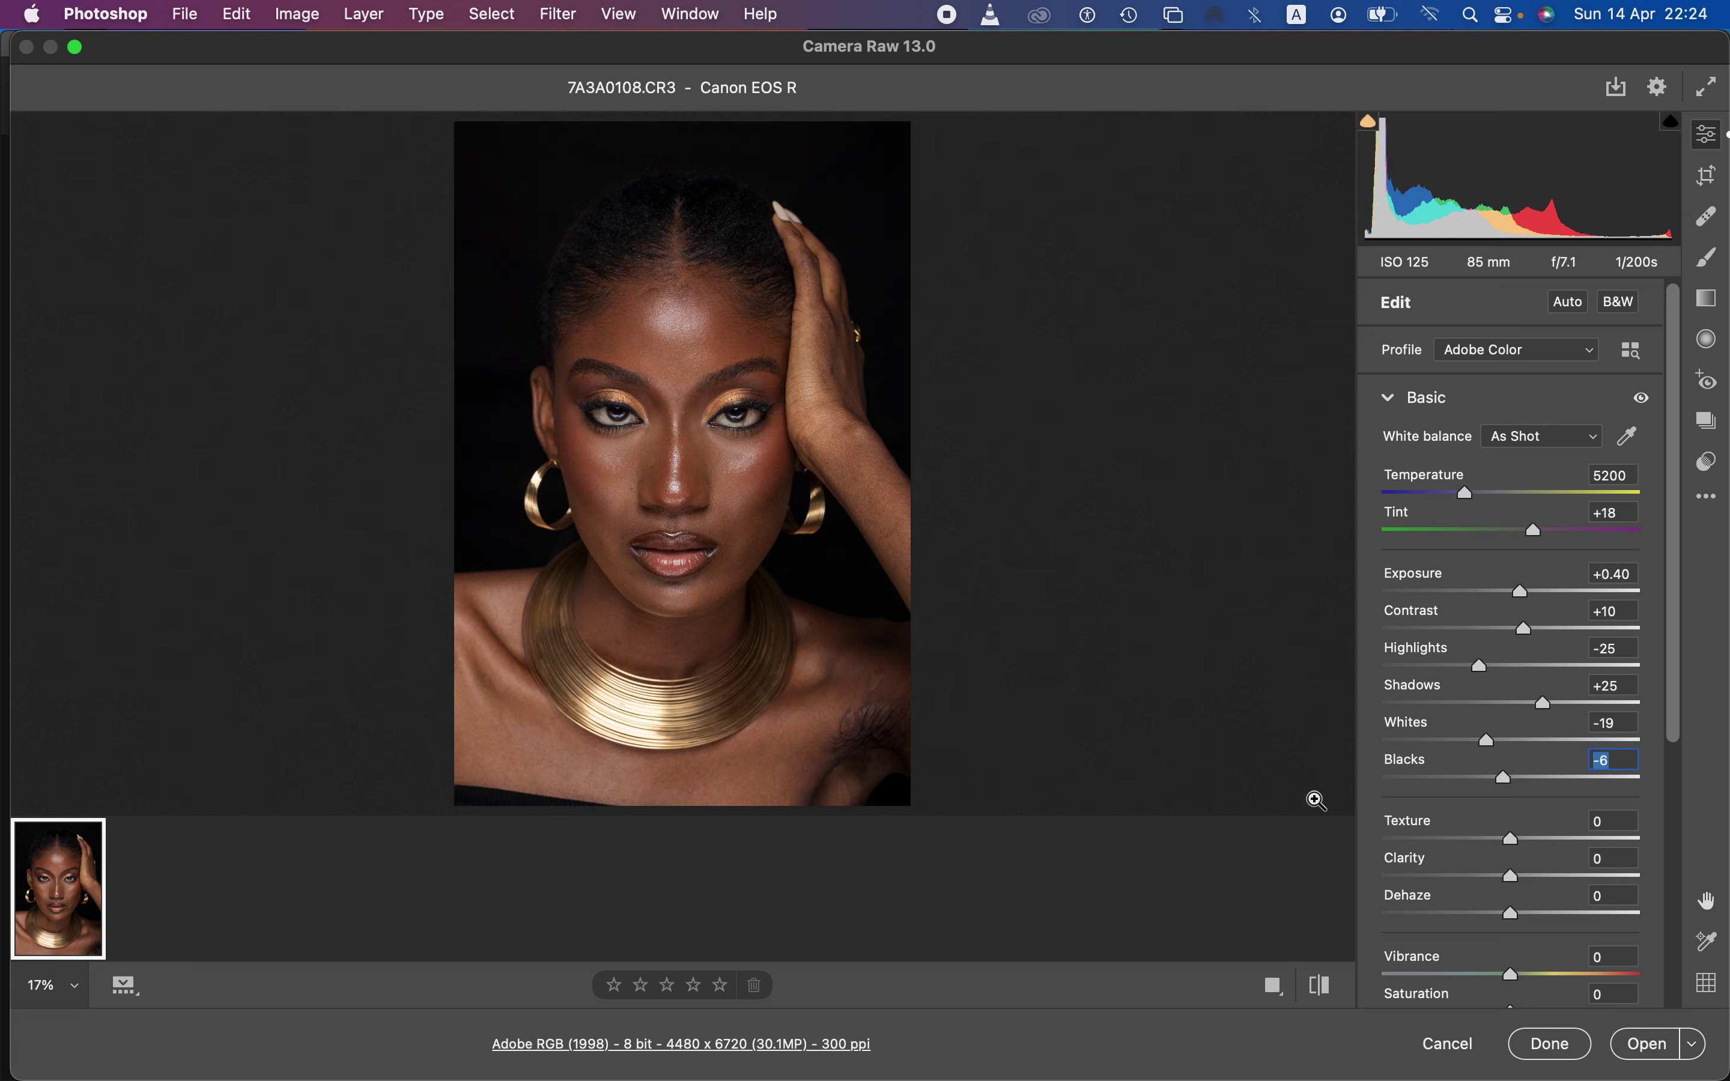
Compare the photo before and after the edits, and adjust Highlights to -50 and Temperature to 5400
{"action": "left_click", "coordinate": [1326, 985]}
{"action": "left_click", "coordinate": [1330, 987]}
{"action": "mouse_move", "coordinate": [1464, 675]}
{"action": "left_mouse_down"}
{"action": "mouse_move", "coordinate": [1445, 668]}
{"action": "mouse_move", "coordinate": [1462, 679]}
{"action": "left_mouse_up"}
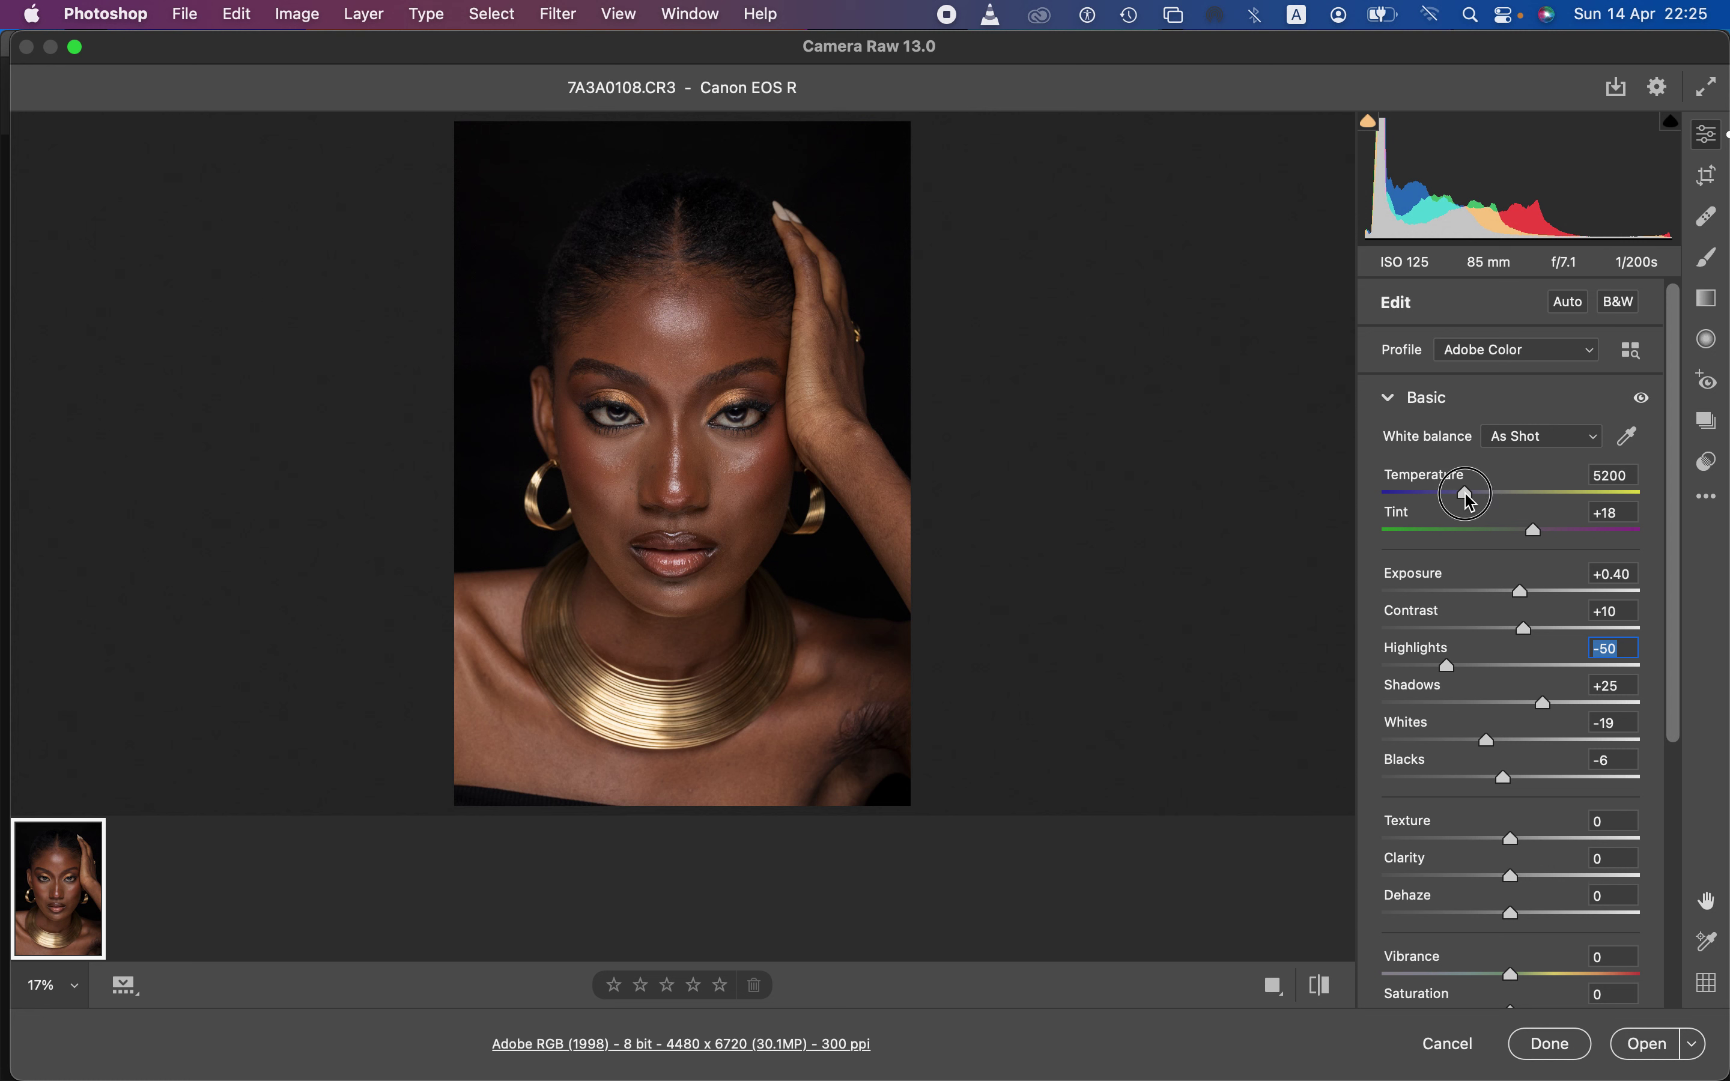
{"action": "mouse_move", "coordinate": [1470, 500]}
{"action": "left_mouse_down"}
{"action": "mouse_move", "coordinate": [1490, 500]}
{"action": "mouse_move", "coordinate": [1443, 498]}
{"action": "mouse_move", "coordinate": [1466, 506]}
{"action": "left_mouse_up"}
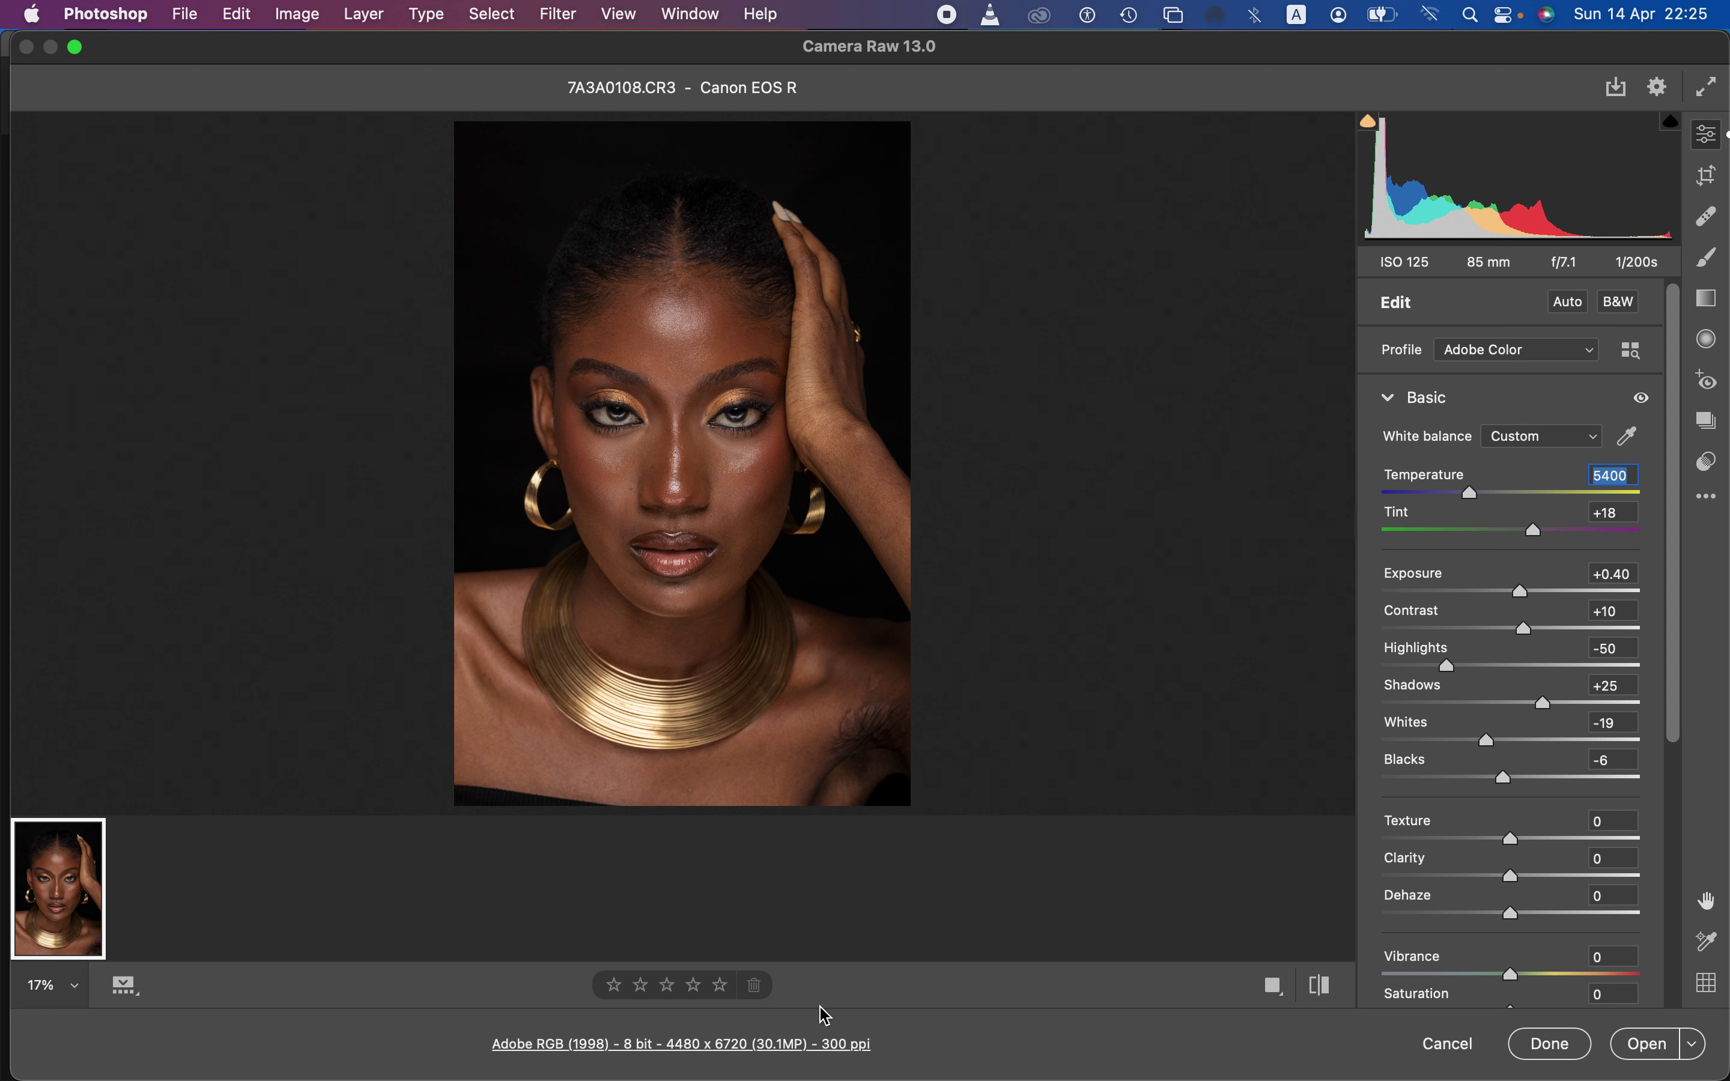
Set the output workflow to 16 Bits/Channel with Standard sharpening for Screen, and open the photo in Photoshop
{"action": "left_click", "coordinate": [776, 1053]}
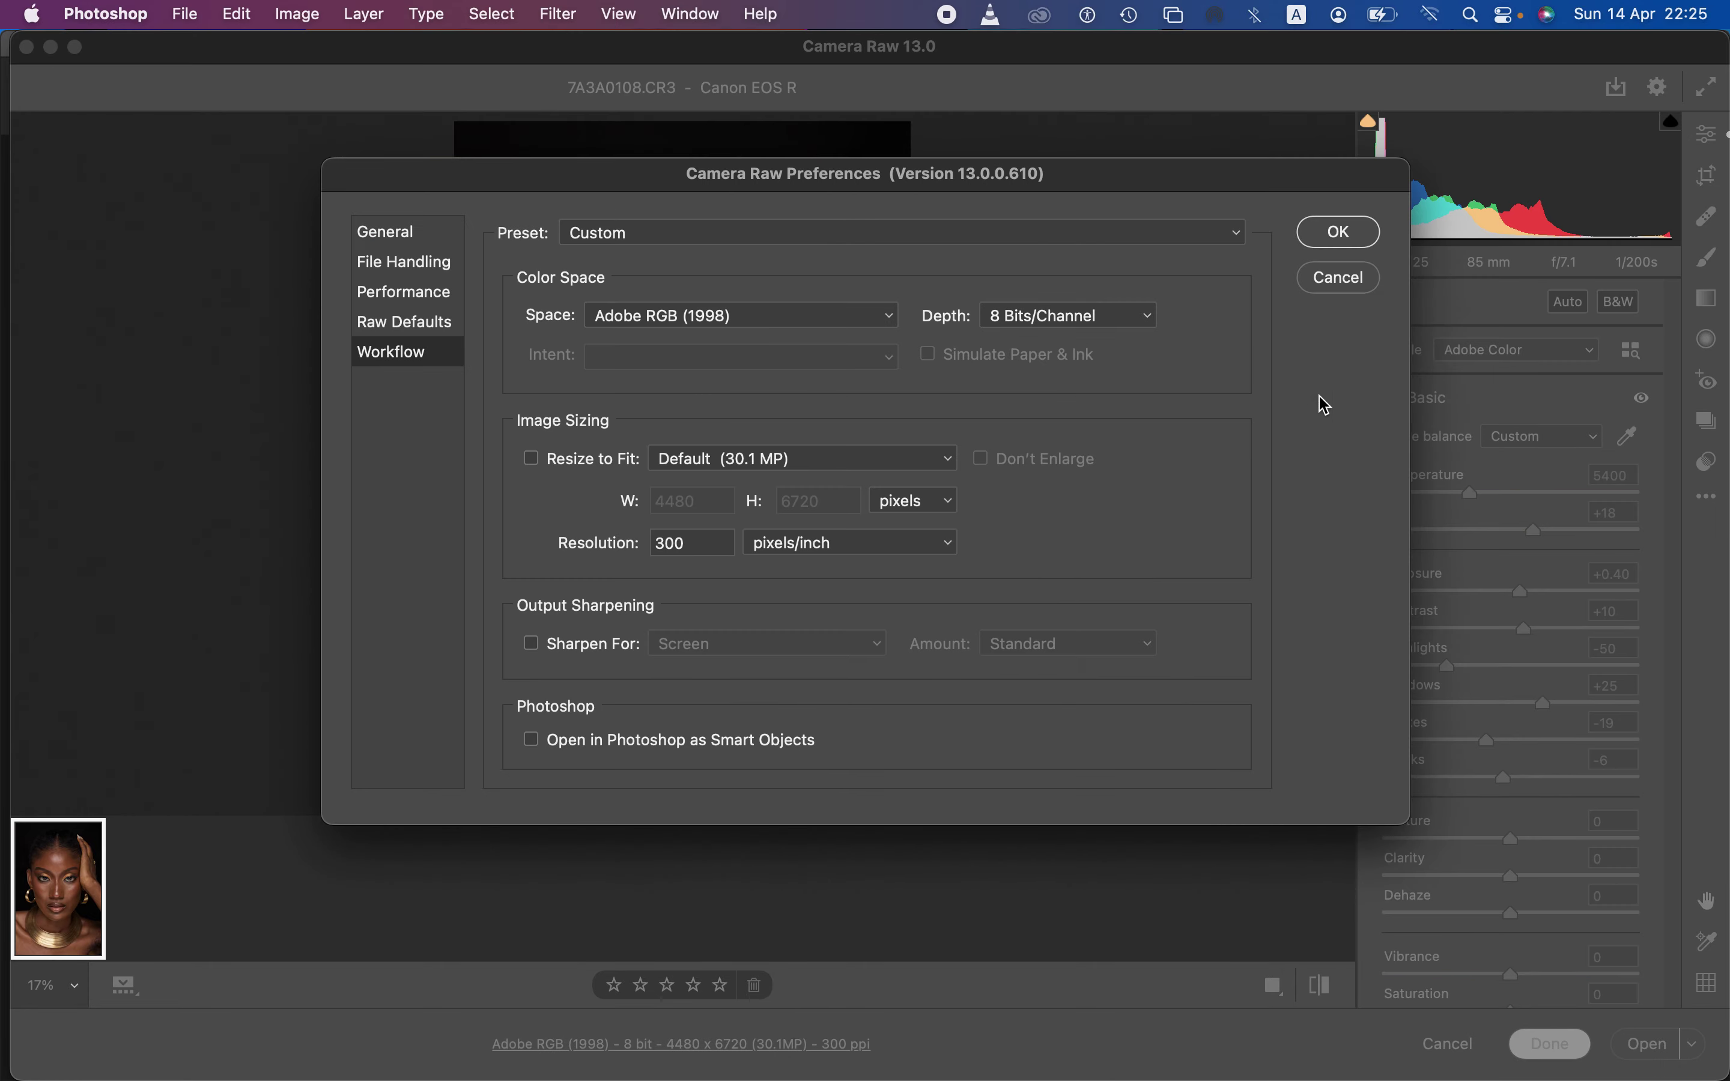
{"action": "left_click", "coordinate": [1339, 281]}
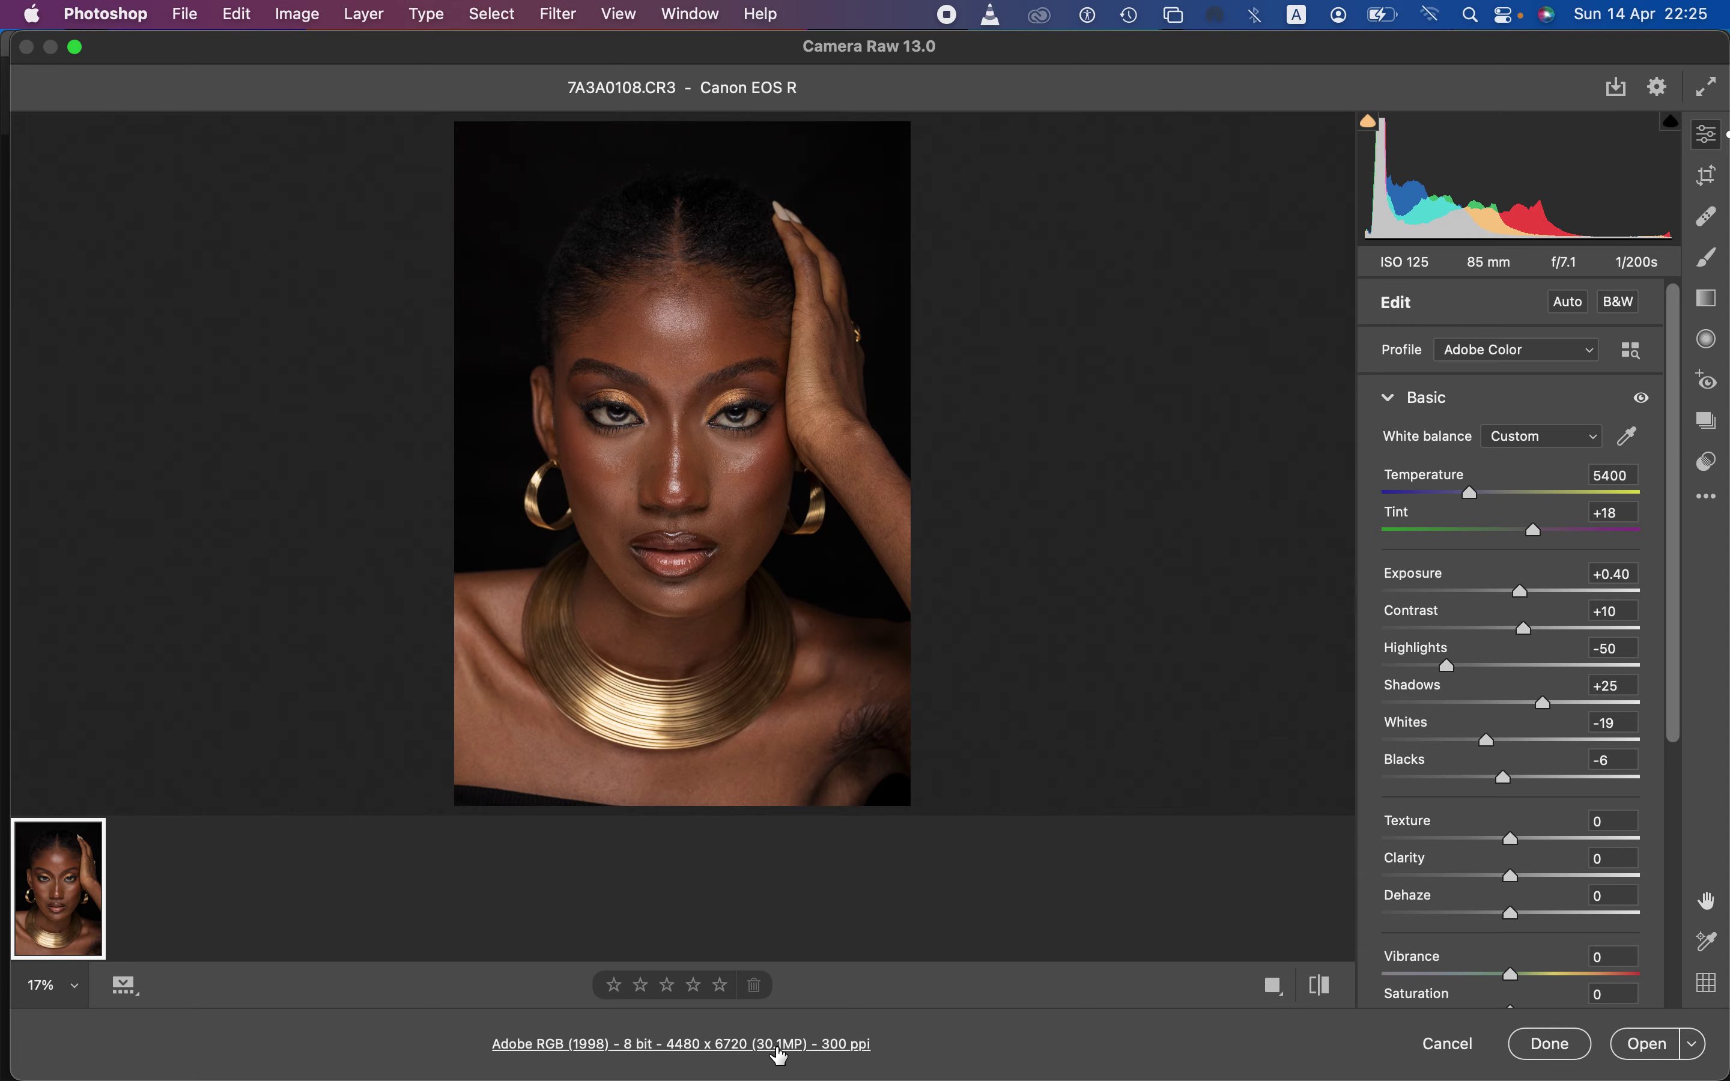
{"action": "left_click", "coordinate": [781, 1054]}
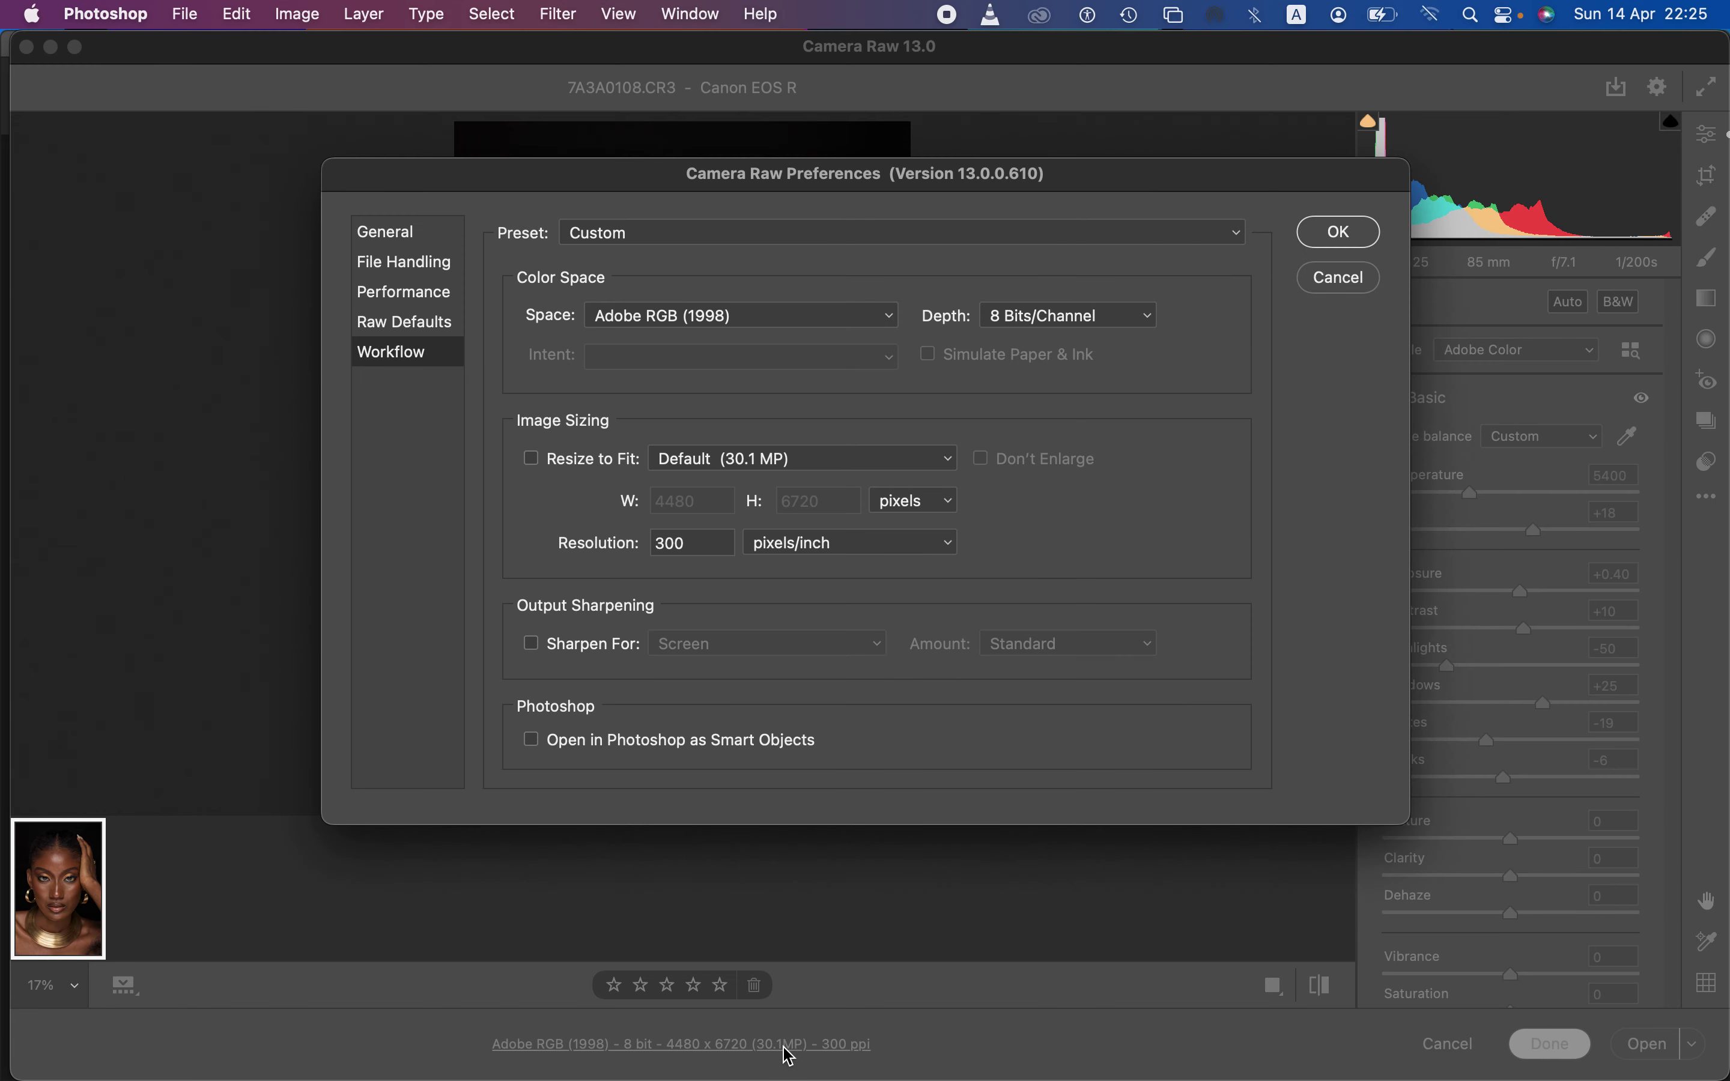
{"action": "left_click", "coordinate": [1047, 316]}
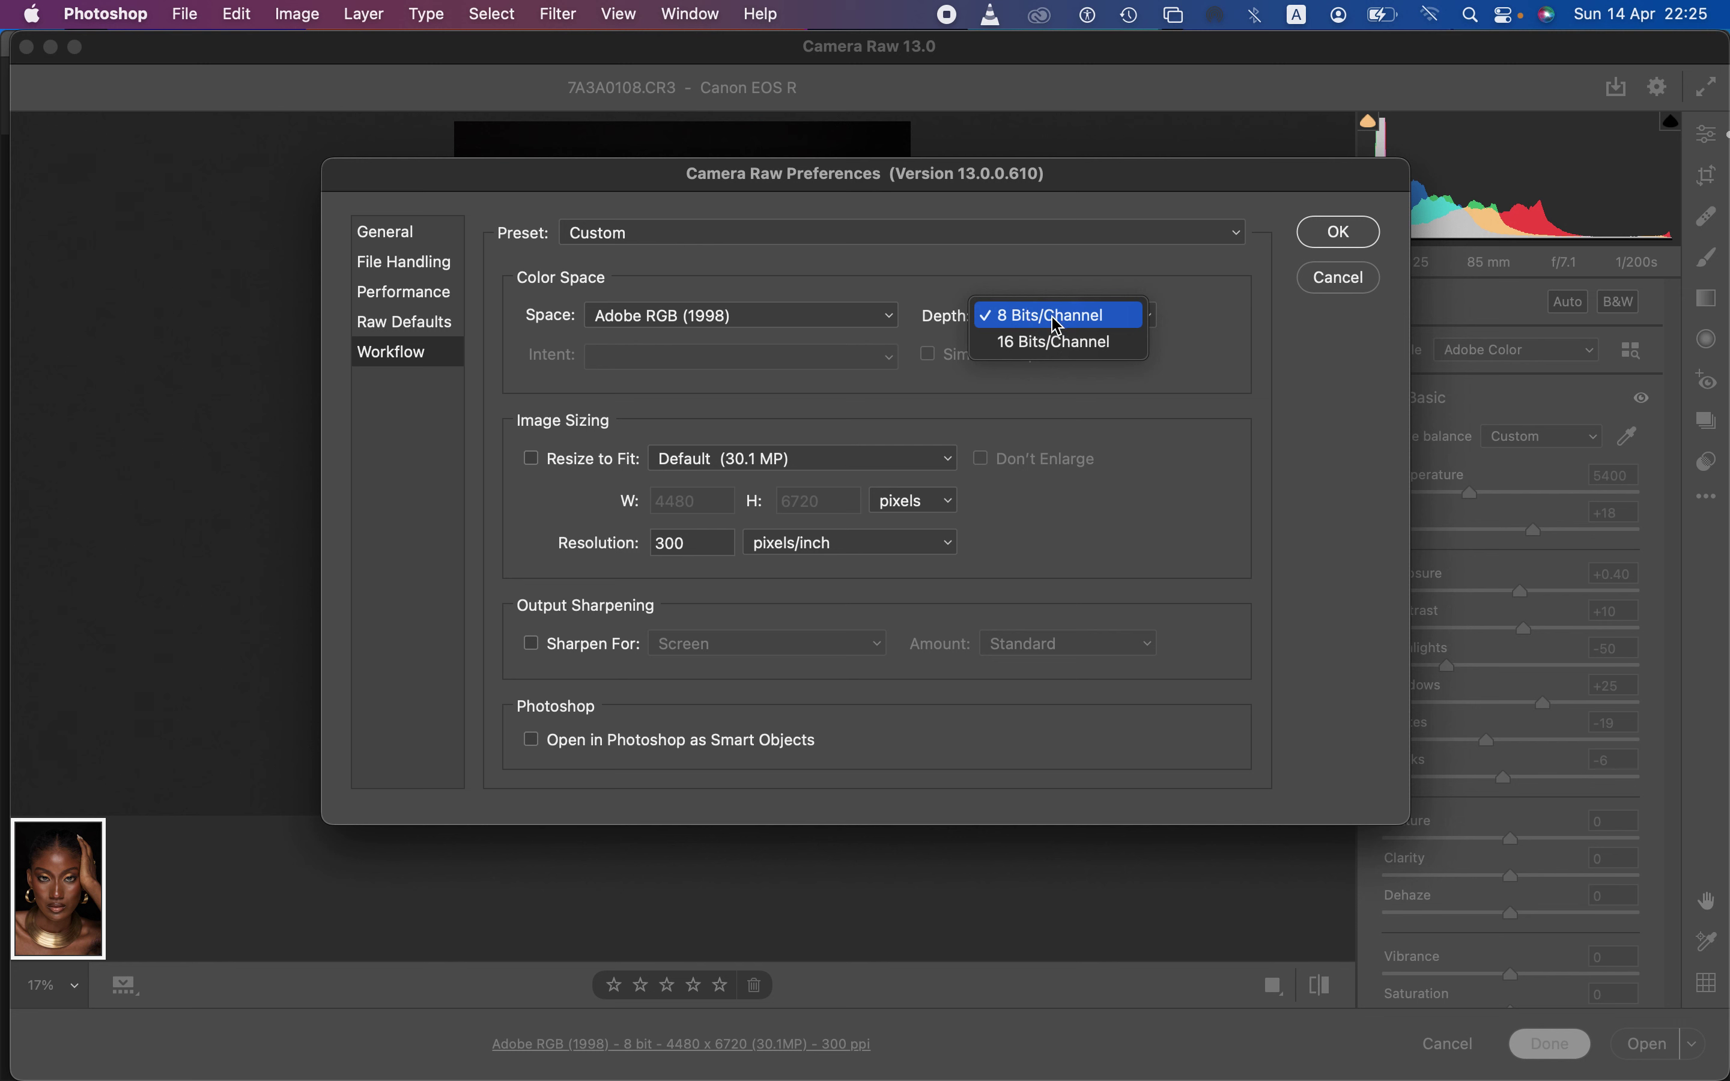
{"action": "left_click", "coordinate": [1054, 343]}
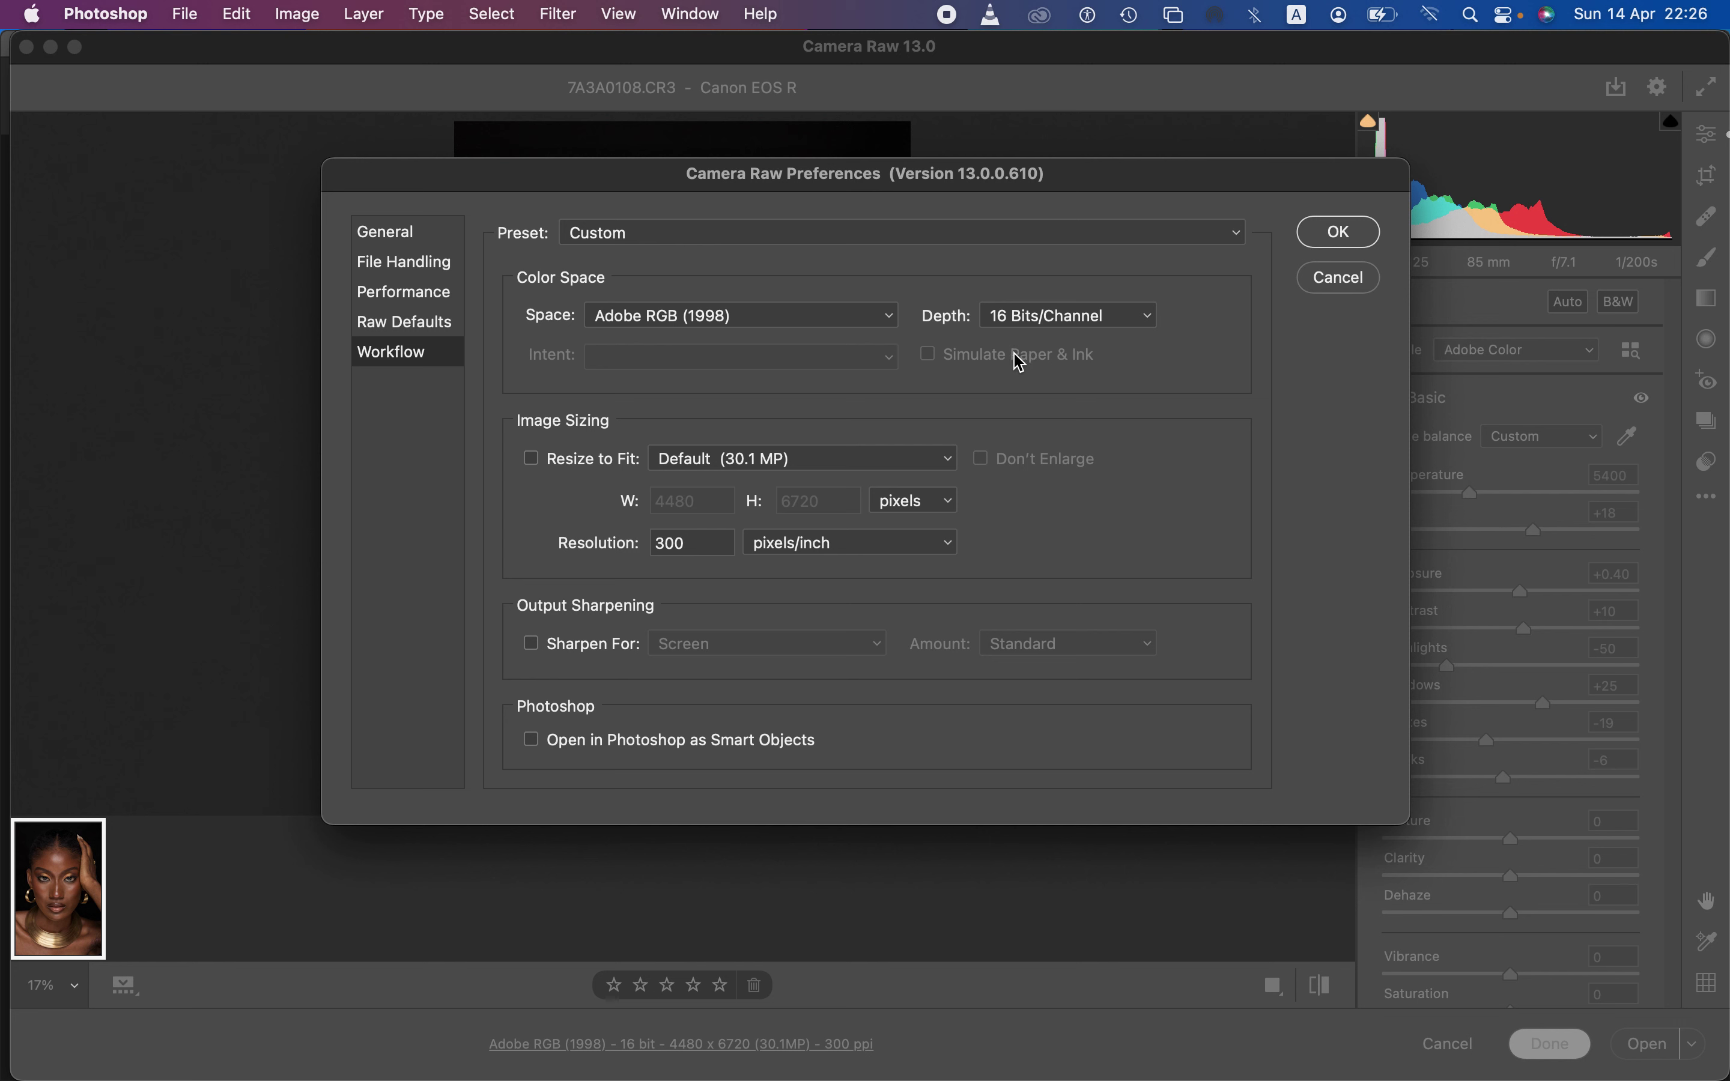
{"action": "left_click", "coordinate": [531, 643]}
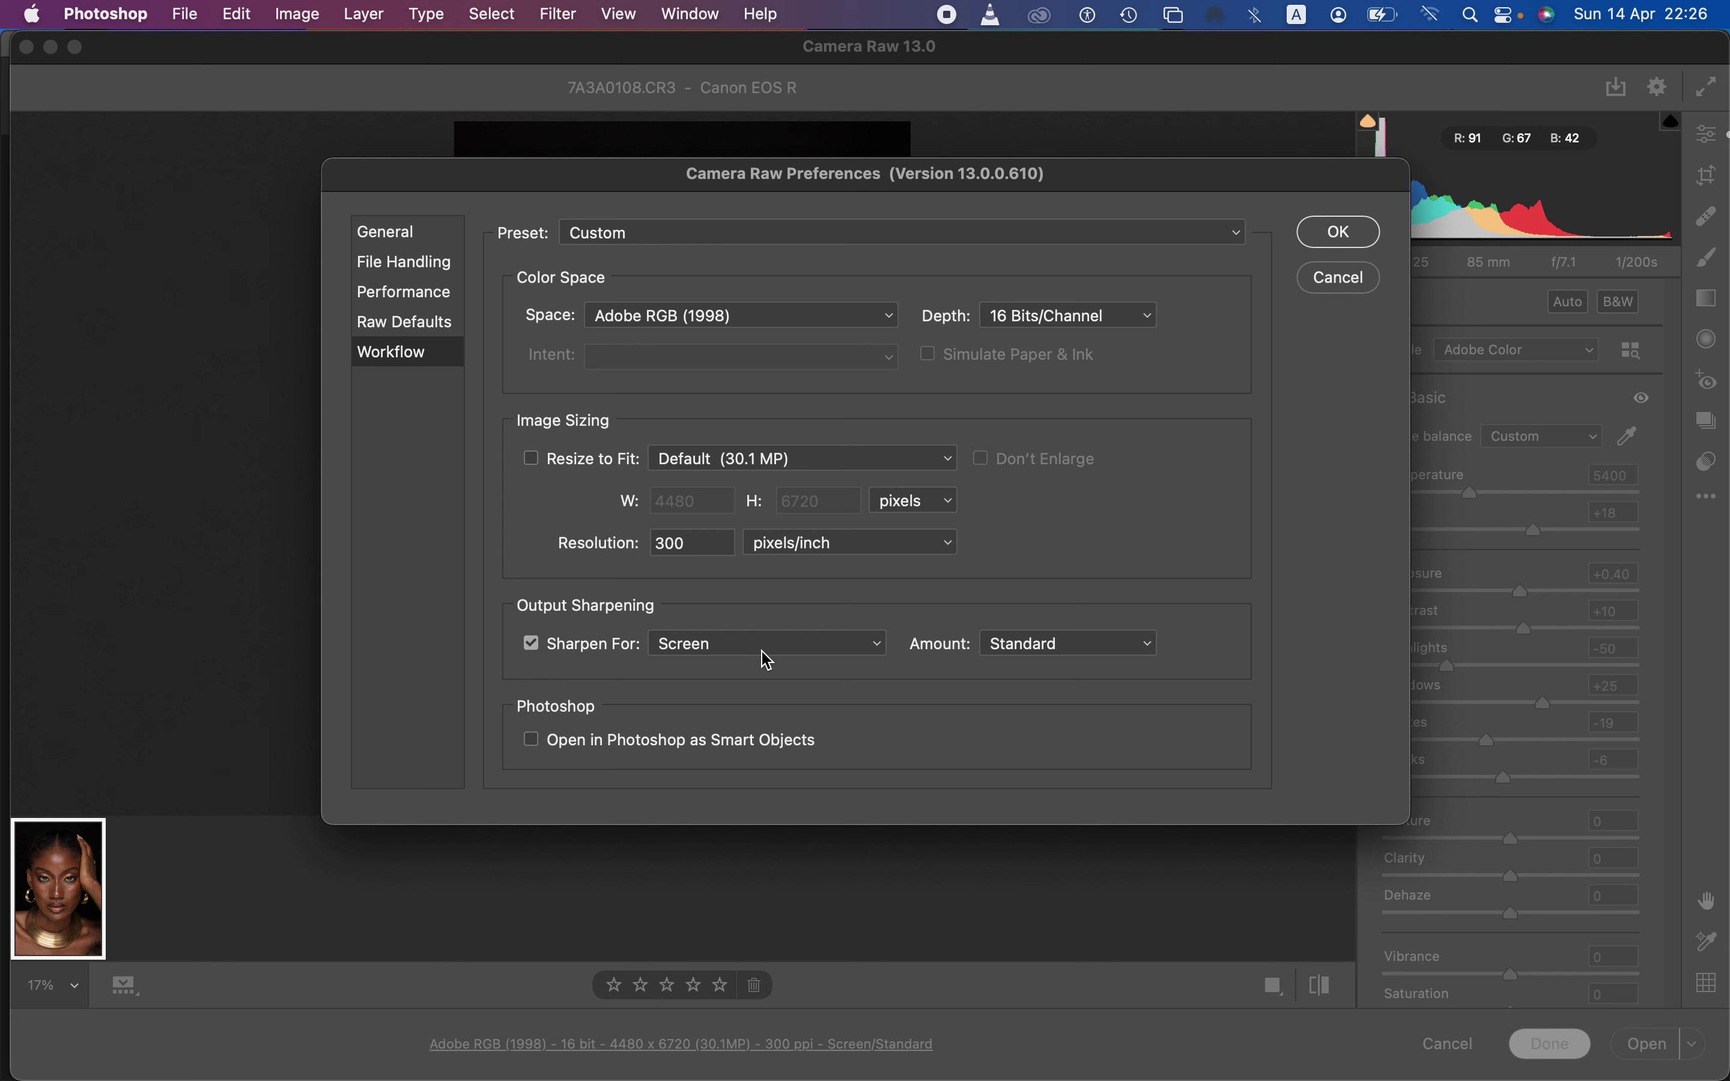
{"action": "left_click", "coordinate": [1029, 640]}
{"action": "left_click", "coordinate": [1022, 650]}
{"action": "left_click", "coordinate": [1326, 238]}
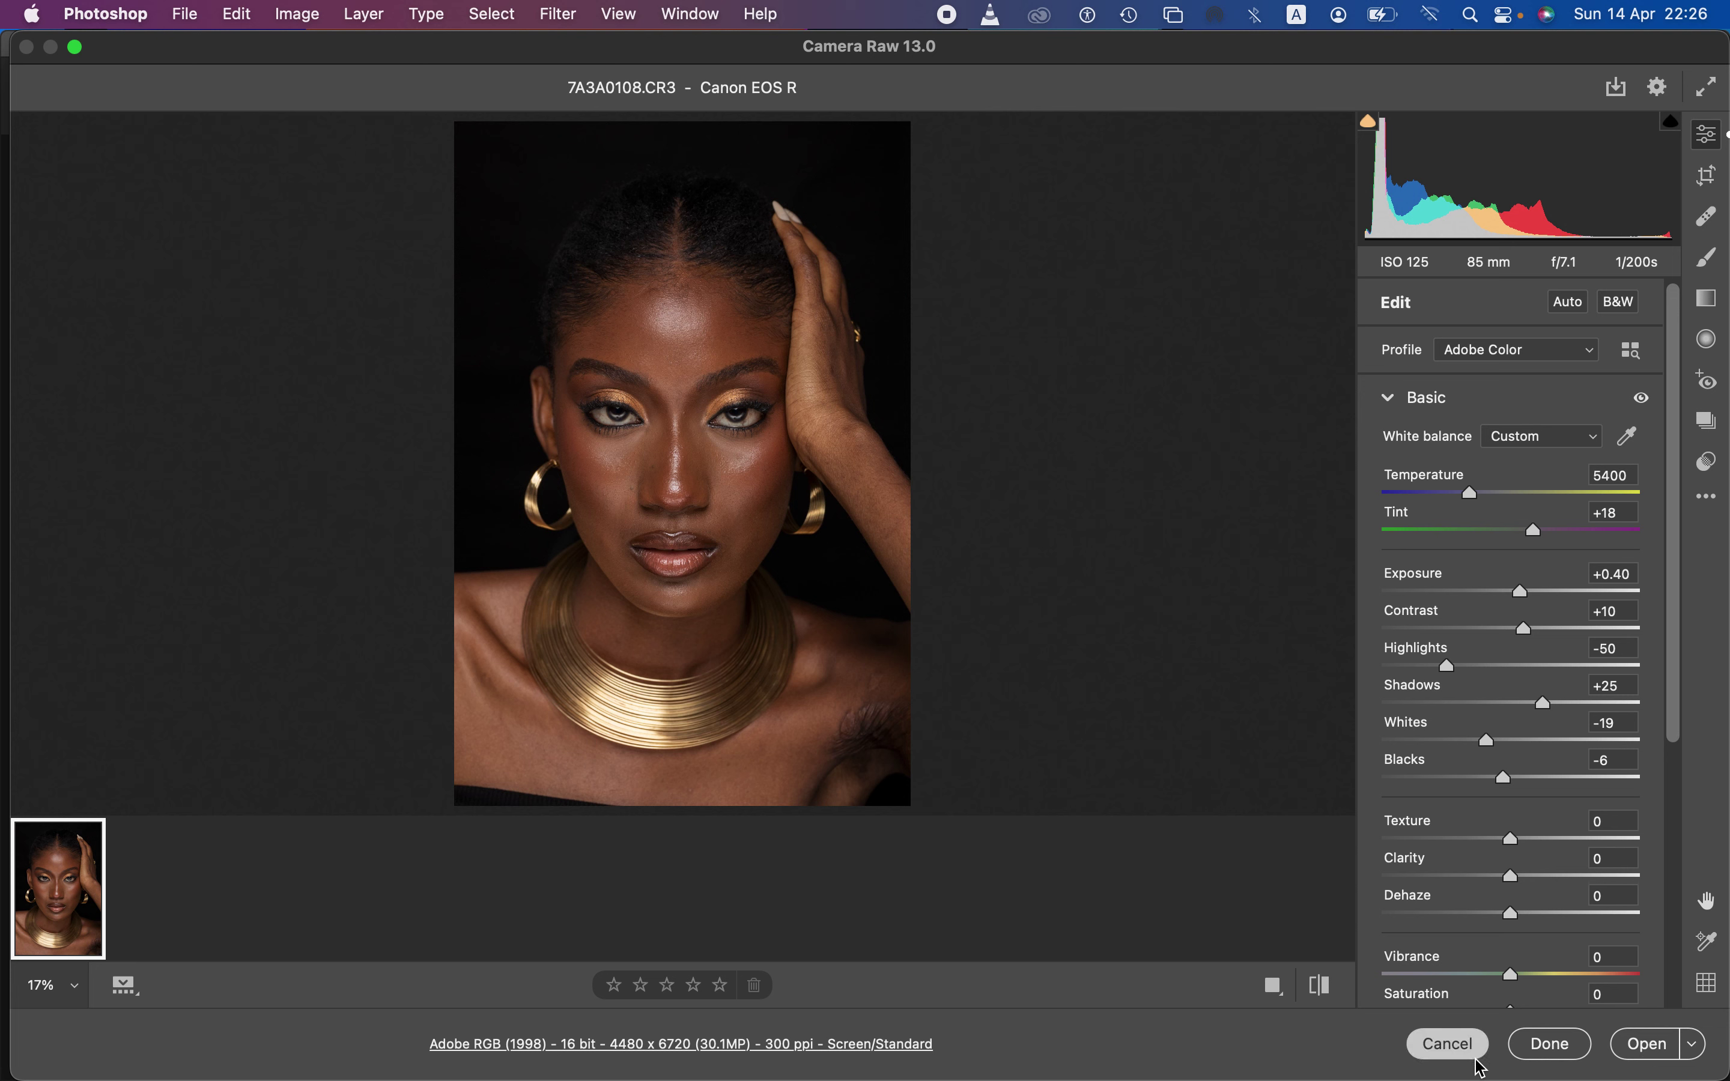
{"action": "left_click", "coordinate": [1640, 1046]}
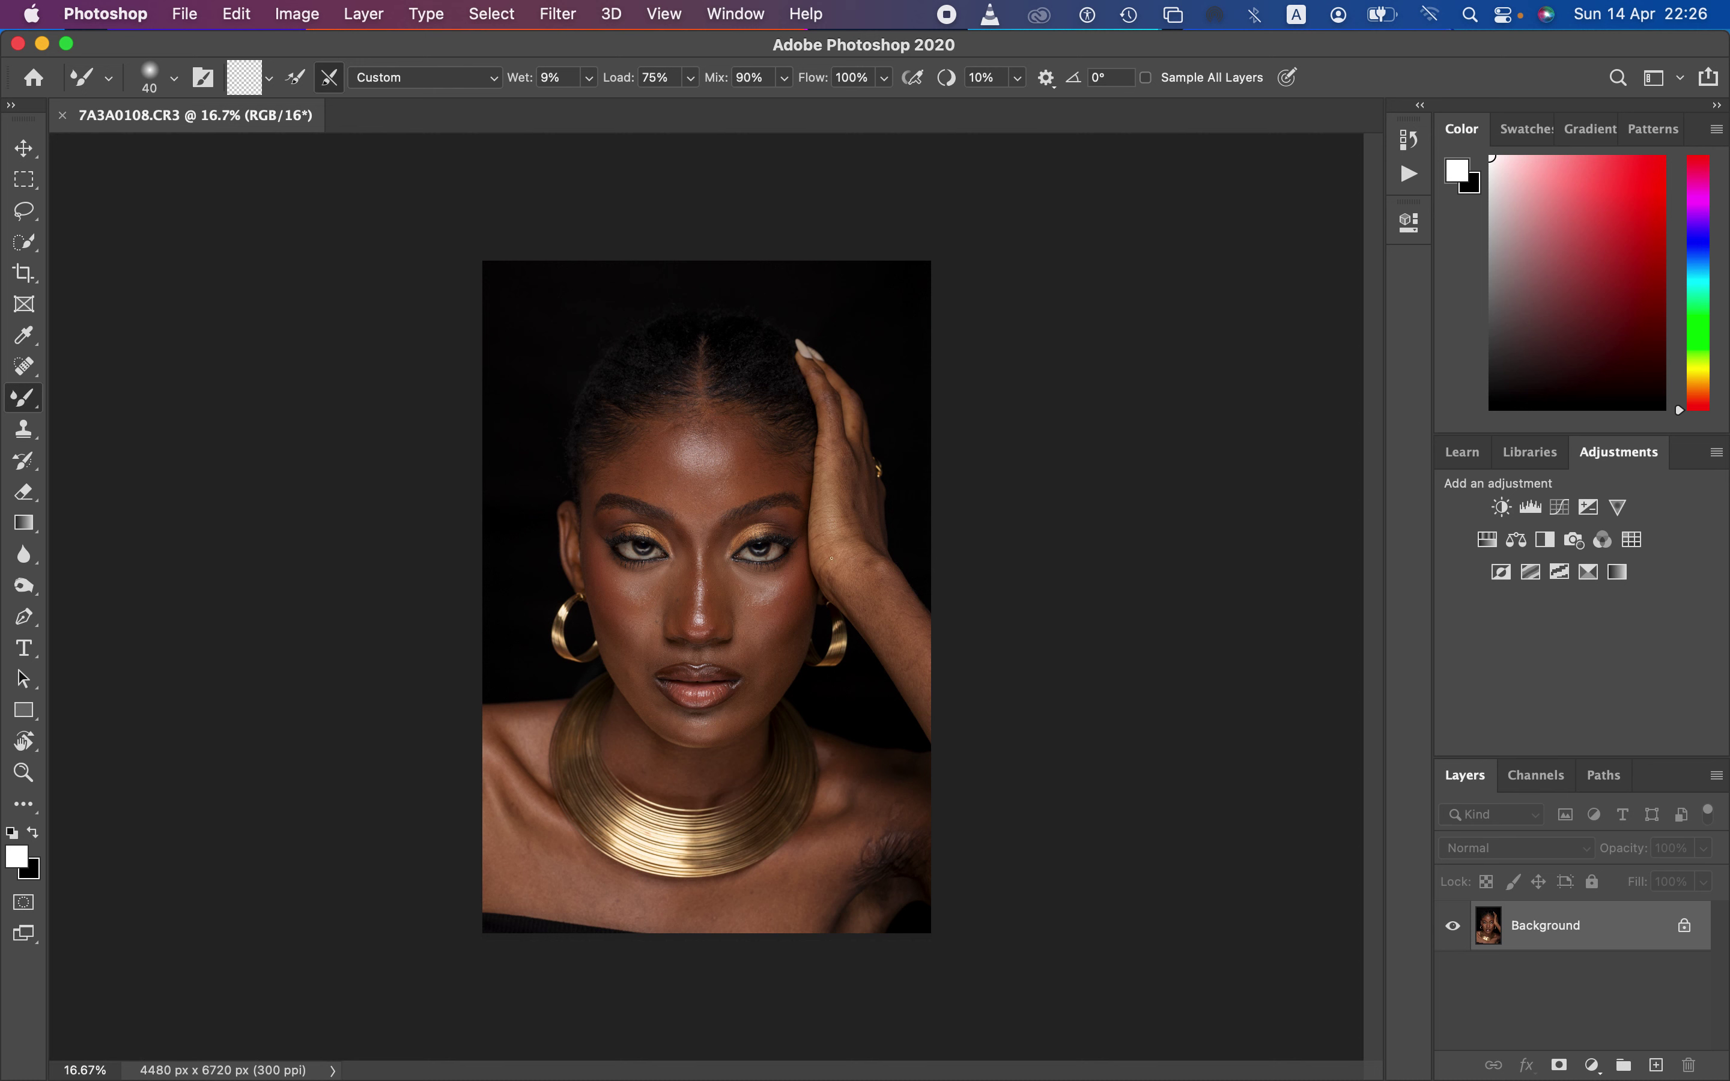
Select the Lasso tool and check the document's color mode and bit depth
{"action": "left_click", "coordinate": [24, 211]}
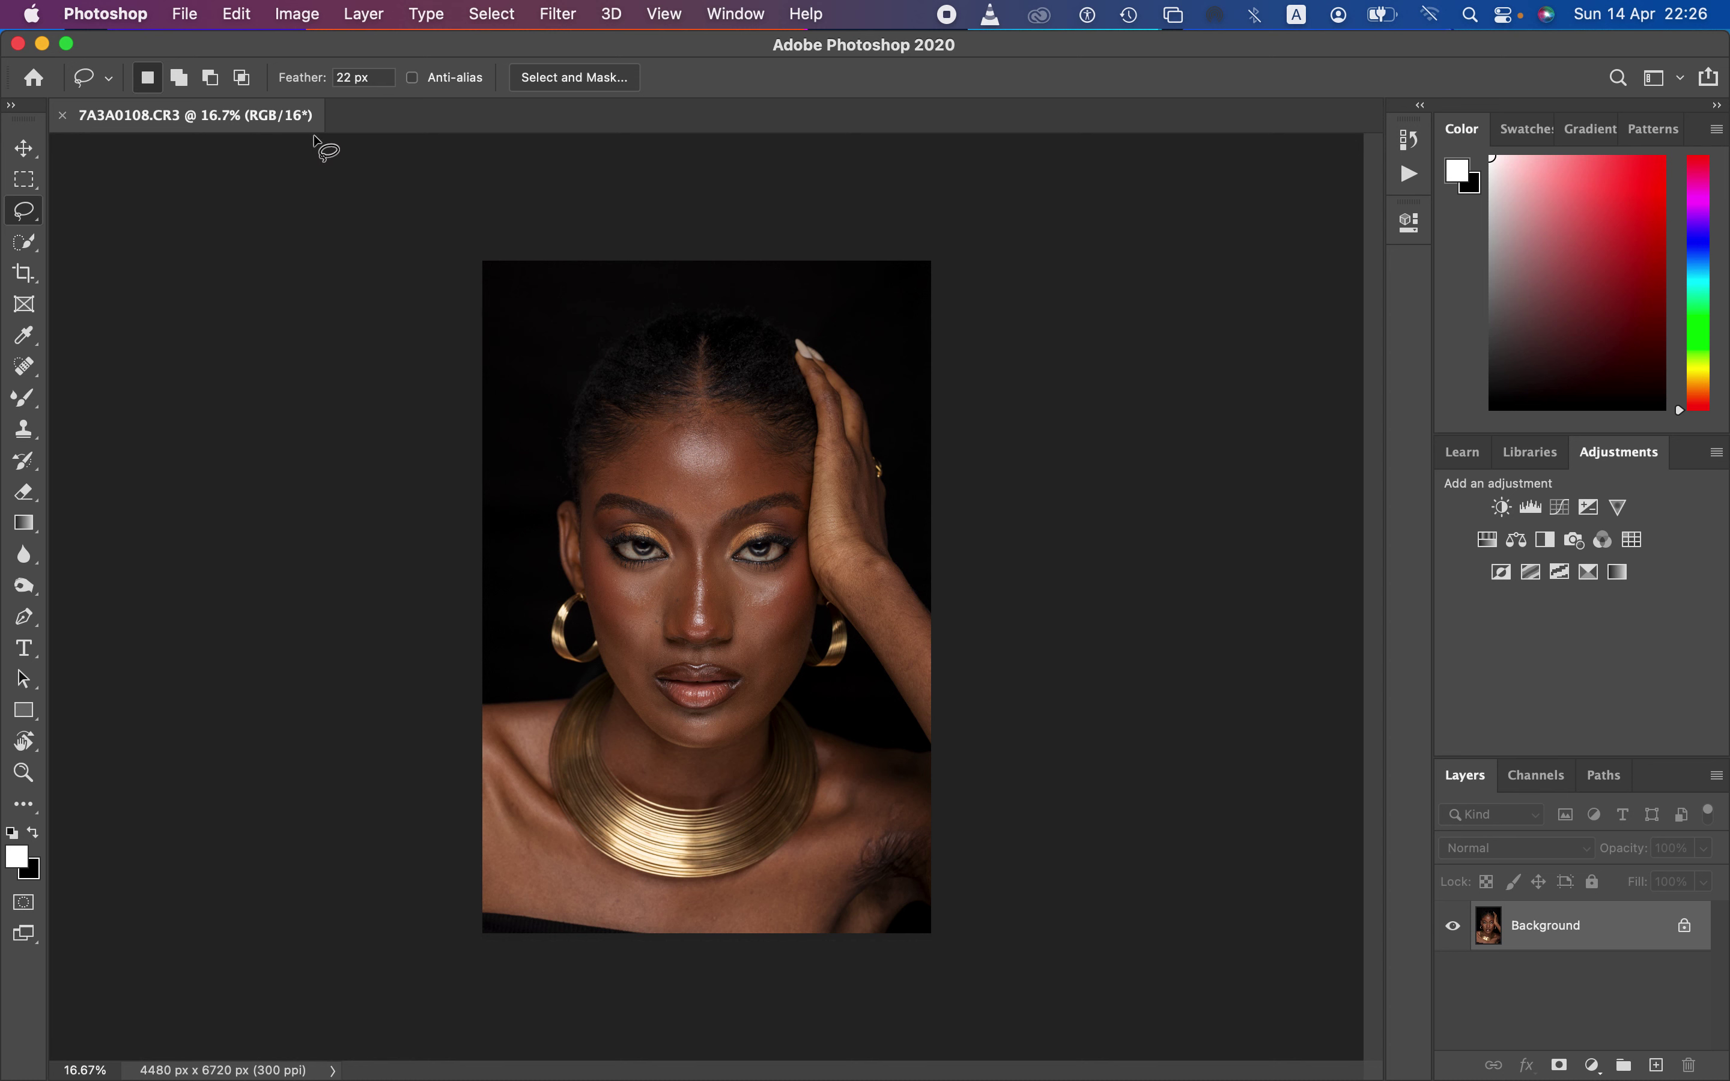
{"action": "left_click", "coordinate": [300, 14]}
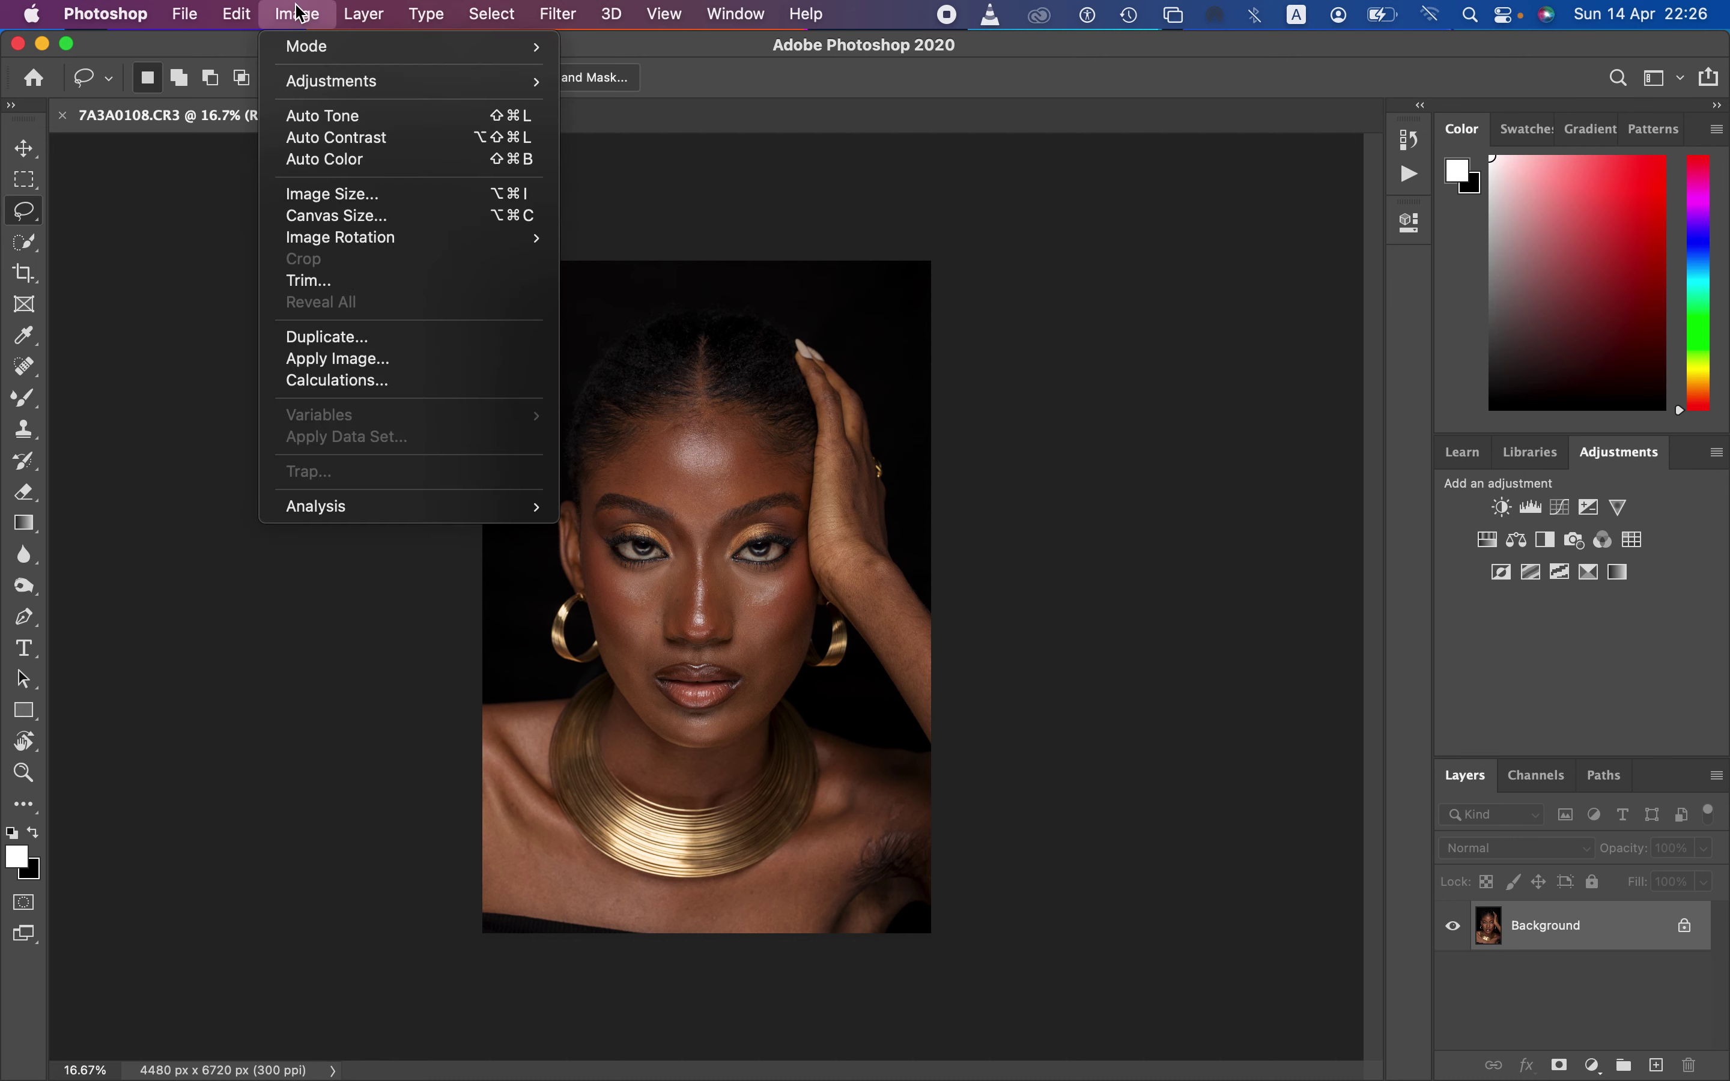
{"action": "mouse_move", "coordinate": [319, 45]}
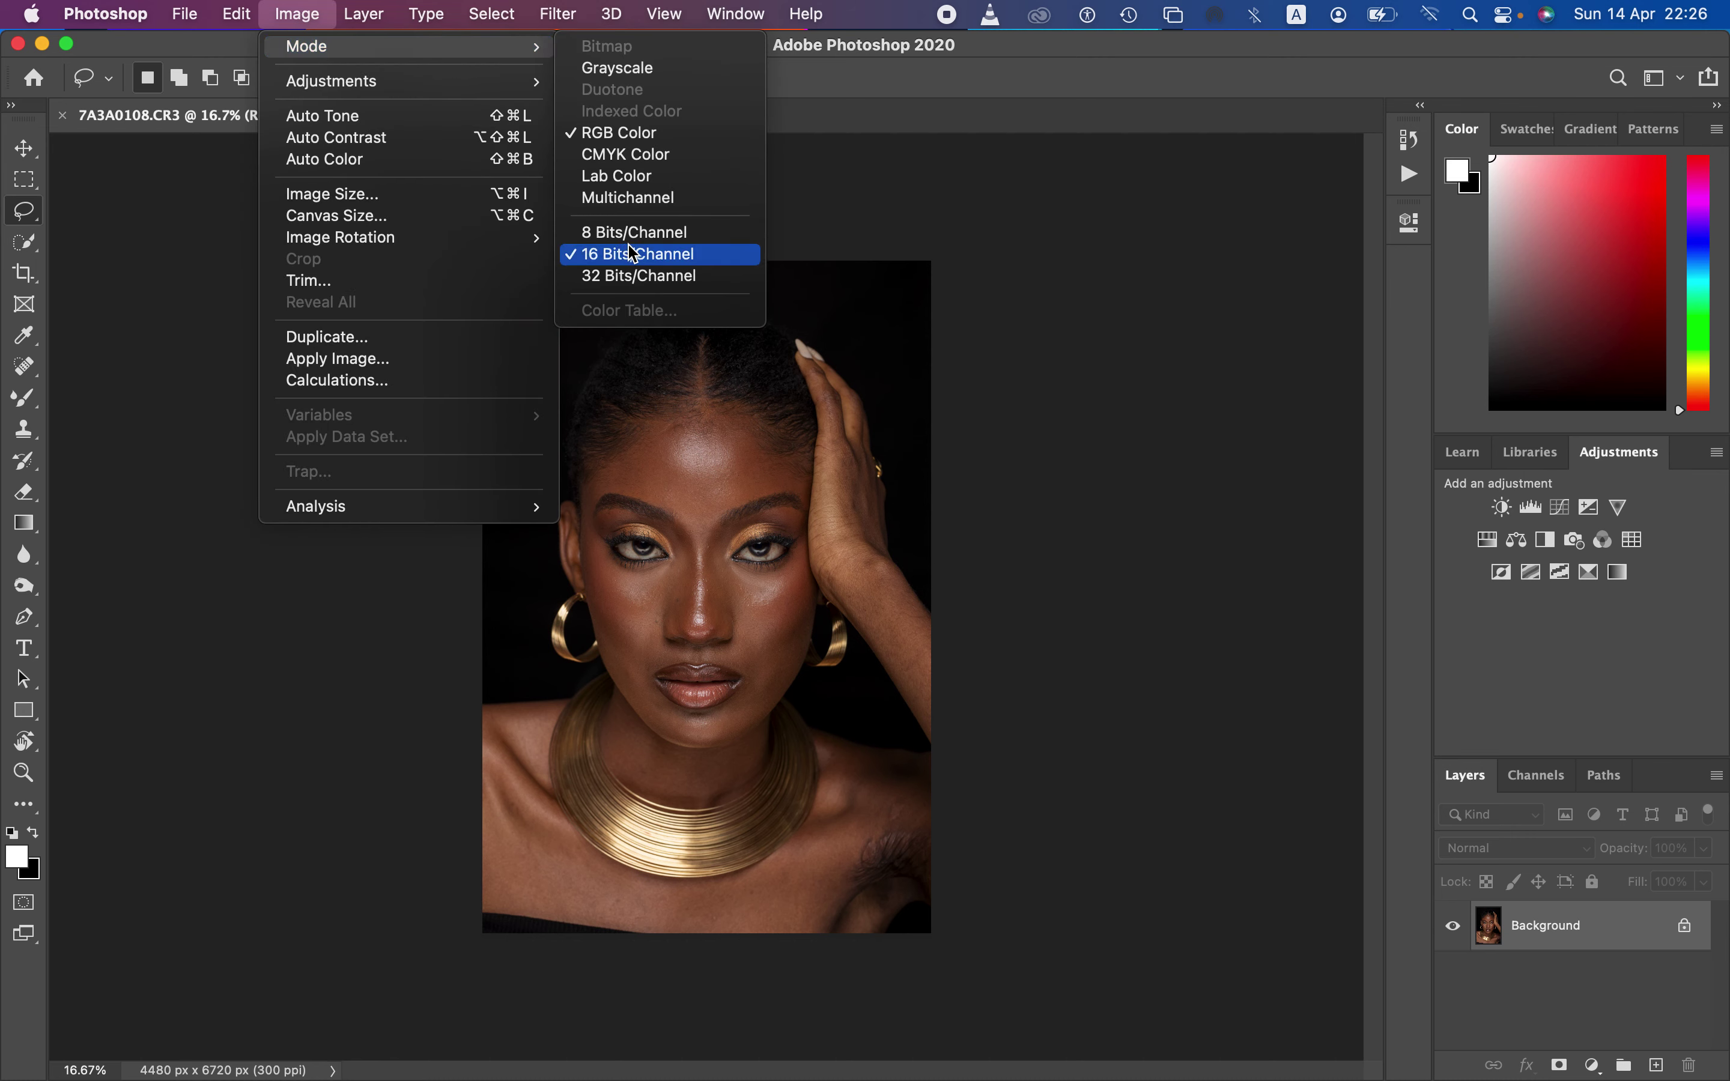
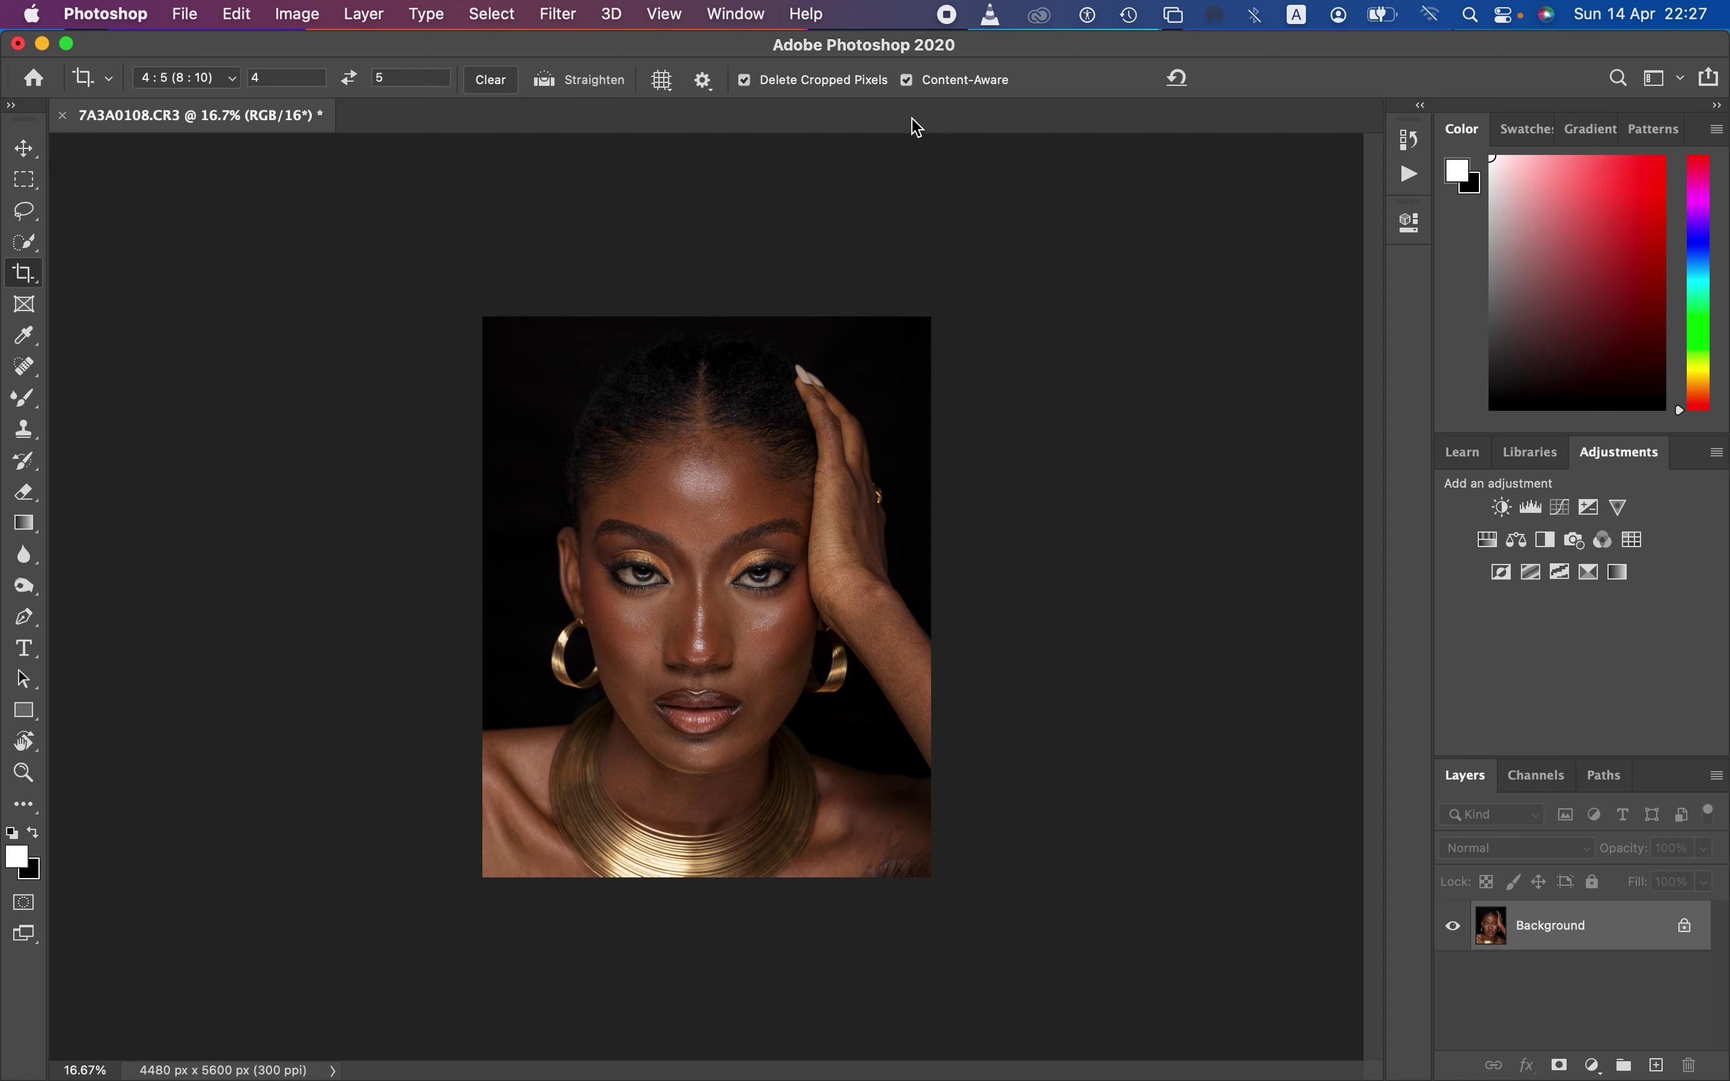
Toggle the Crop tool's Content-Aware option and switch back to the Lasso tool
{"action": "left_click", "coordinate": [913, 84]}
{"action": "left_click", "coordinate": [26, 210]}
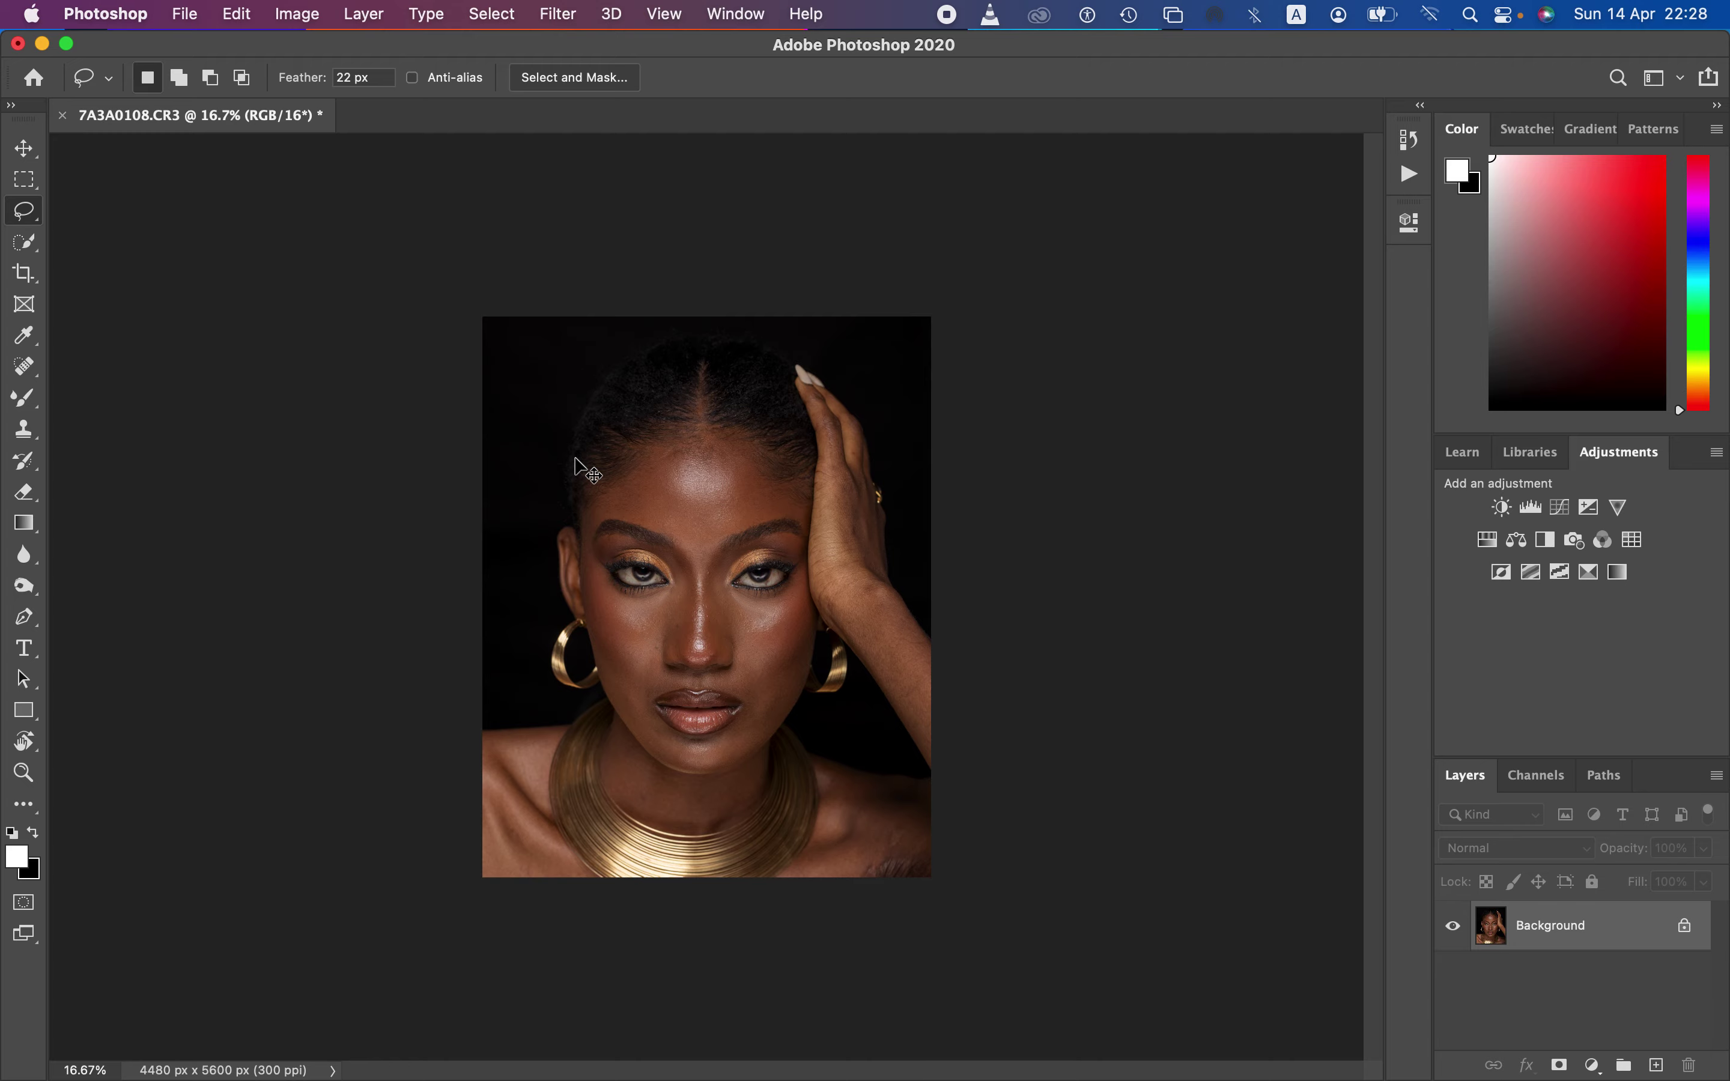
Examine the skin texture and blemishes on the model's face up close, and return to the full portrait
{"action": "key", "text": "super+equal"}
{"action": "key", "text": "super+equal"}
{"action": "key", "text": "super+equal"}
{"action": "key", "text": "super+equal"}
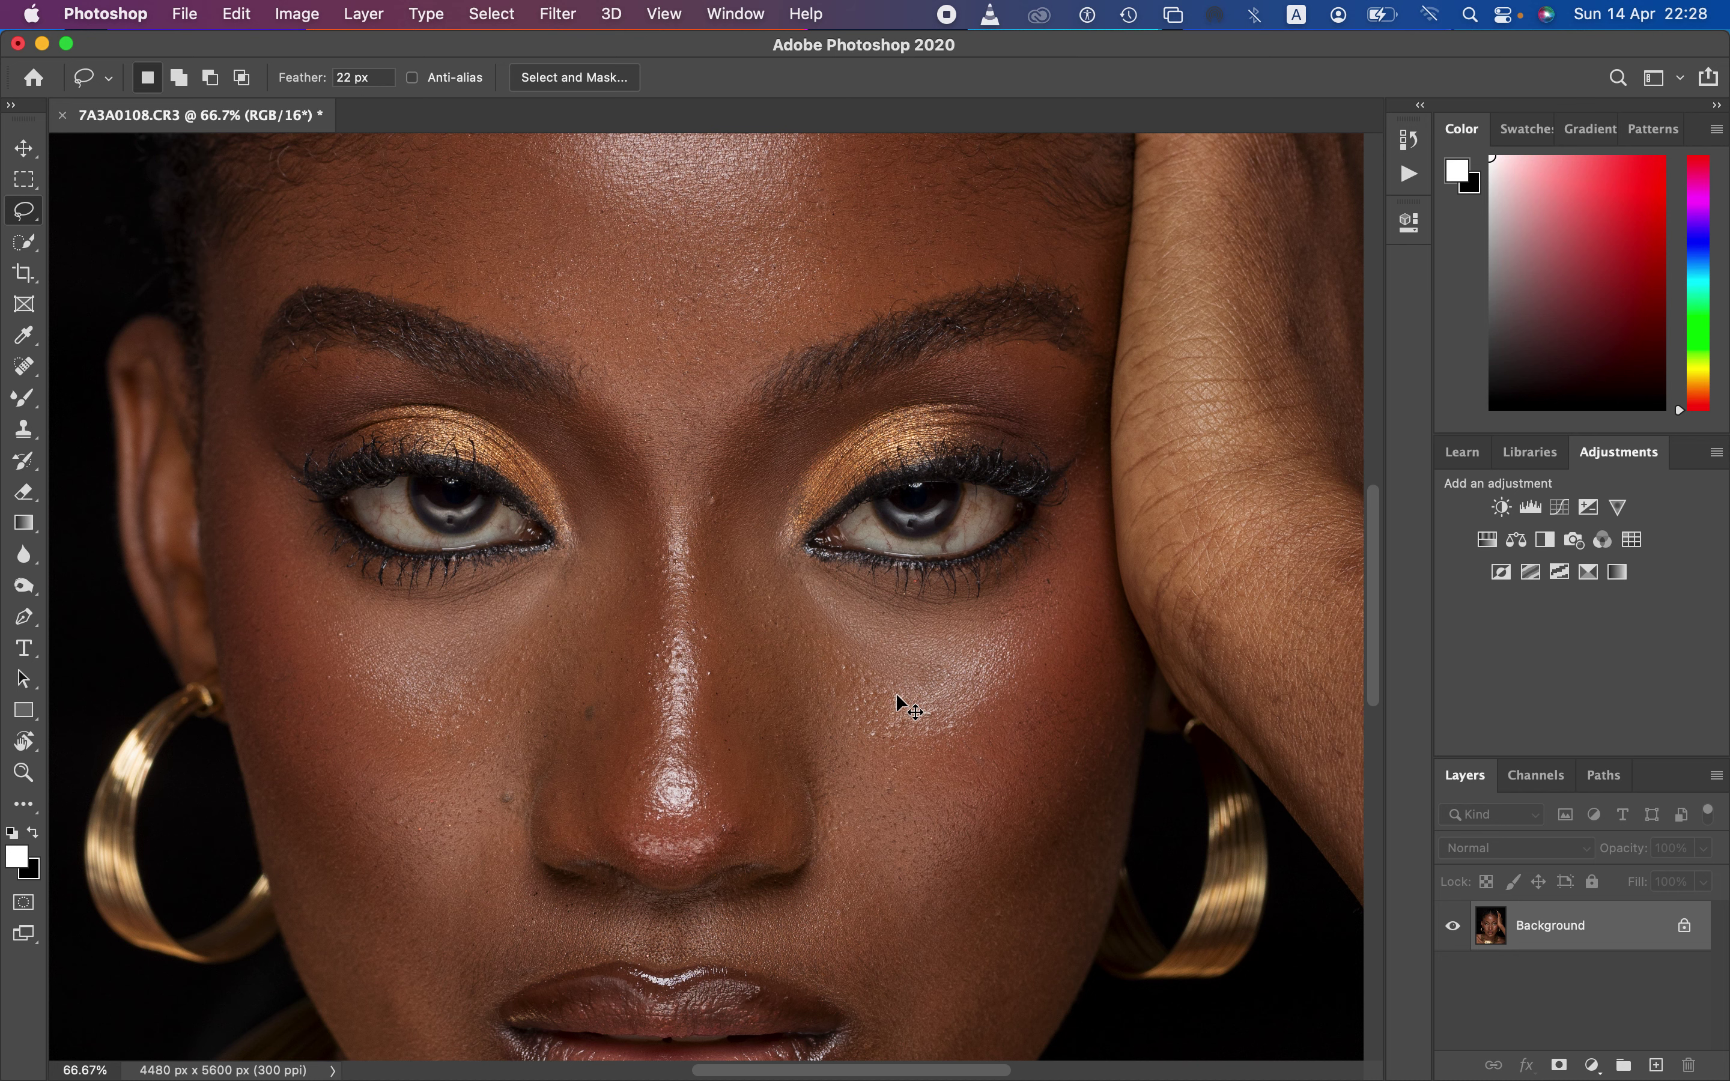
{"action": "key", "text": "super+minus"}
{"action": "key", "text": "super+minus"}
{"action": "key", "text": "super+minus"}
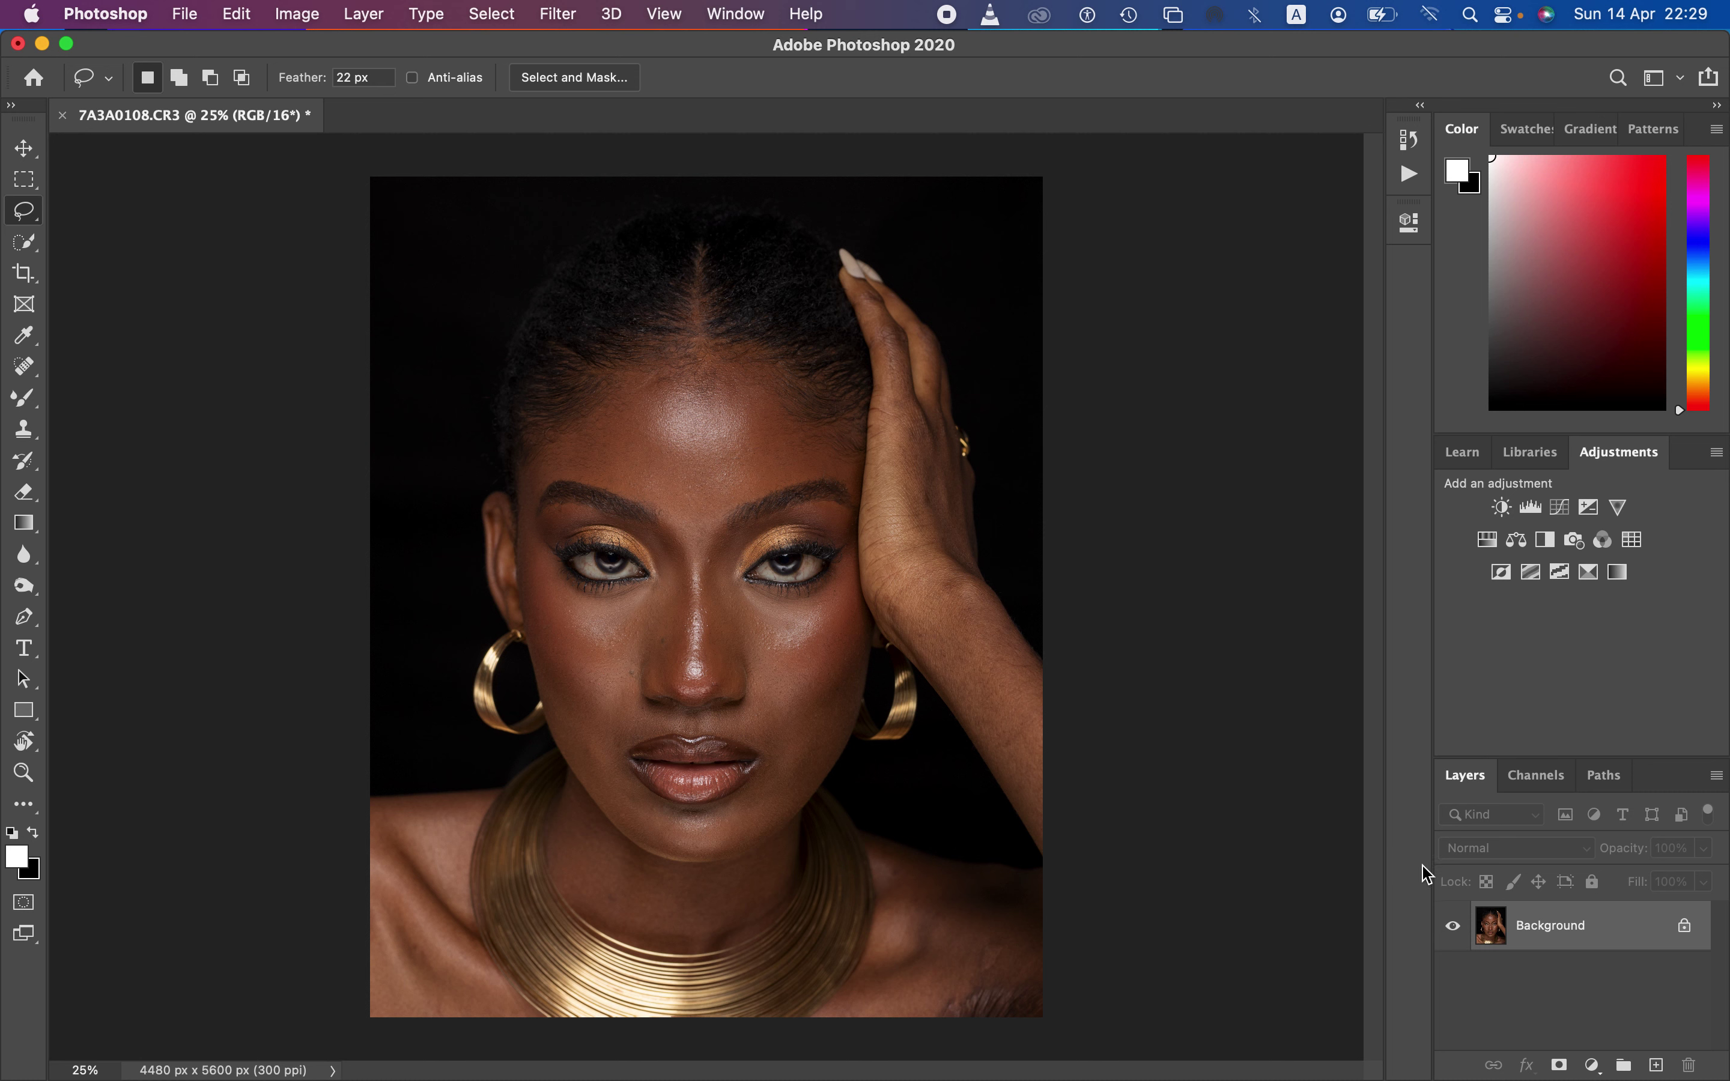
{"action": "key", "text": "super+j"}
{"action": "key", "text": "super+j"}
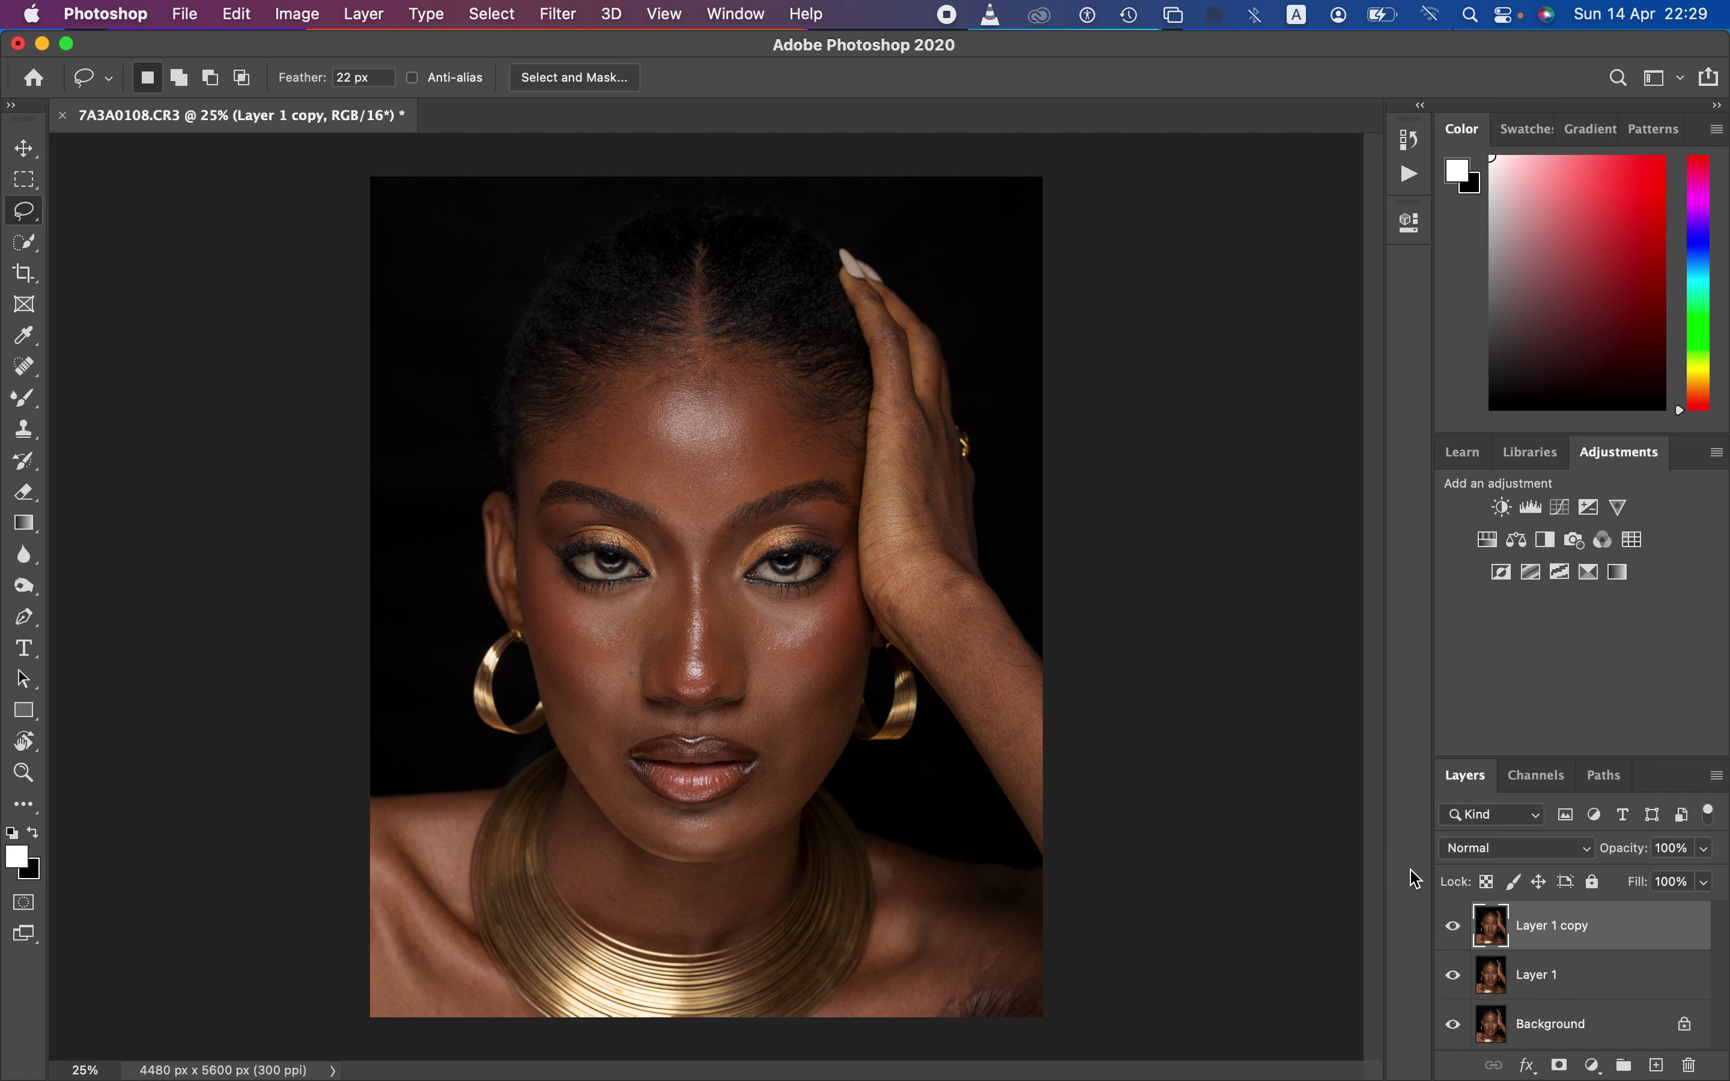
{"action": "key", "text": "super+z"}
{"action": "key", "text": "super+z"}
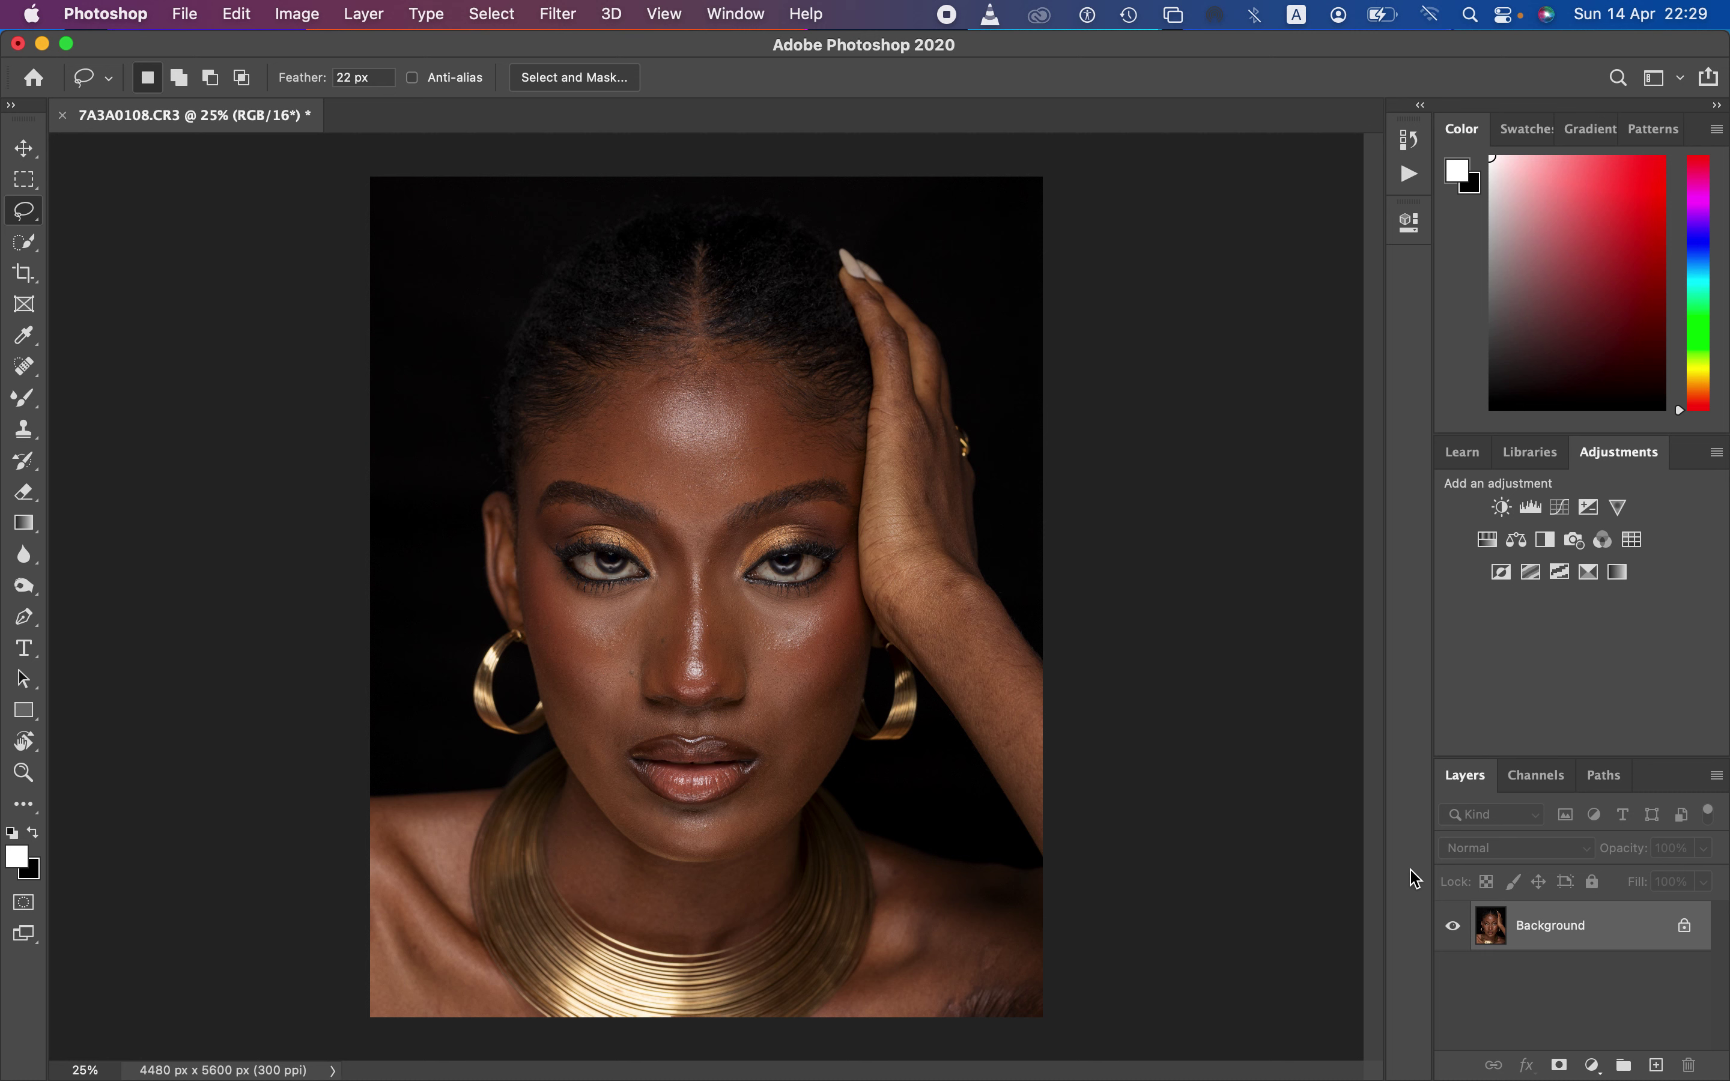
{"action": "key", "text": "super+shift+z"}
{"action": "key", "text": "super+shift+z"}
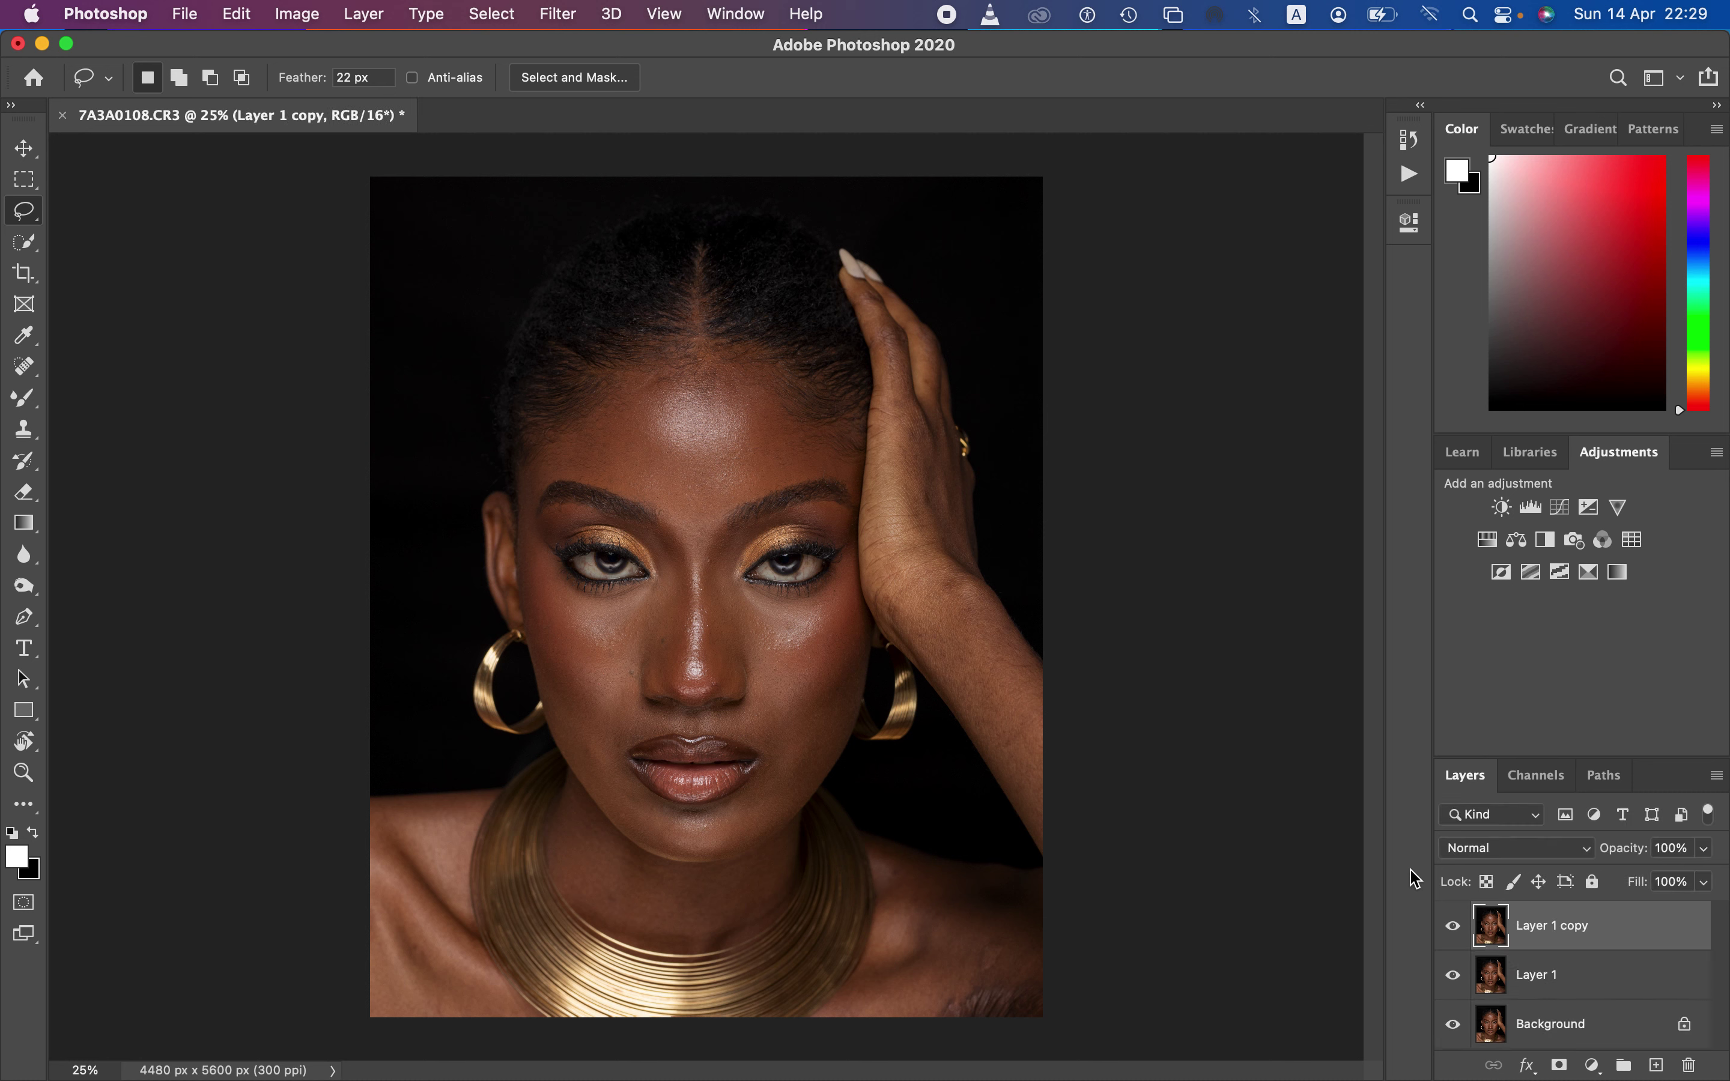
{"action": "key", "text": "super+z"}
{"action": "key", "text": "super+z"}
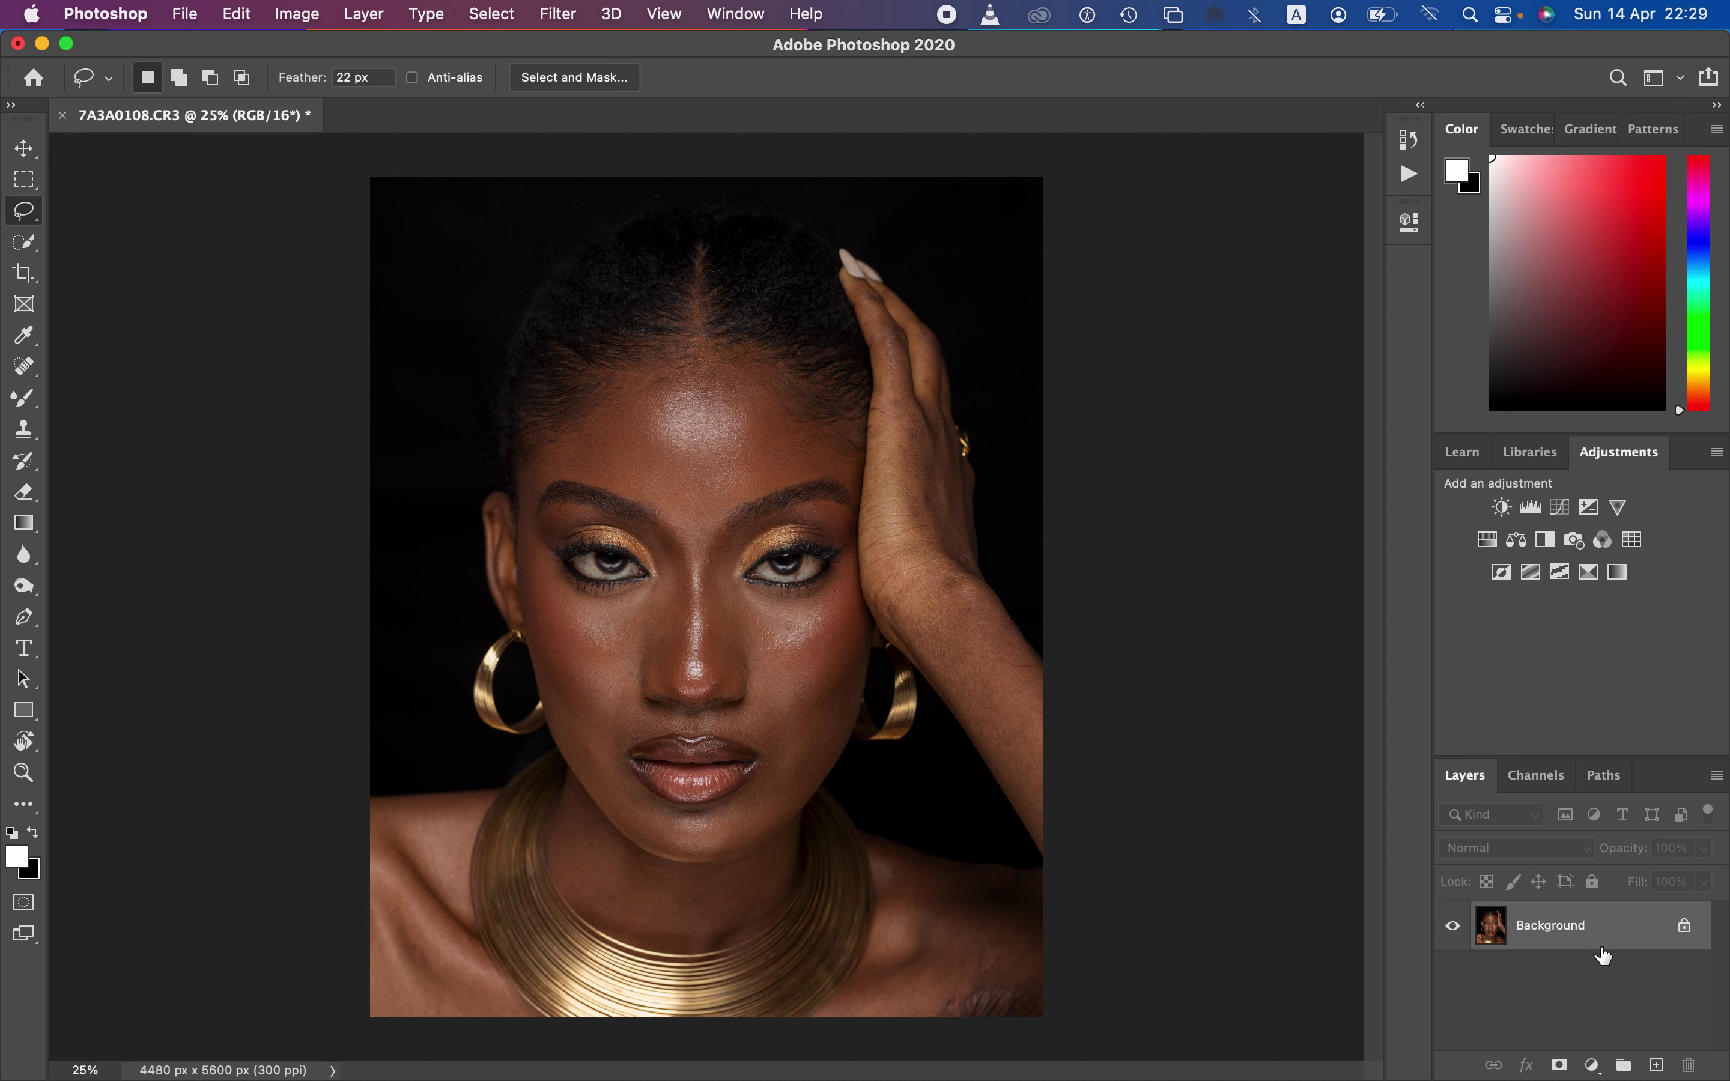
Duplicate the Background layer twice and rename the lower copy COLOR
{"action": "left_click_drag", "start_coordinate": [1622, 930], "coordinate": [1655, 1065]}
{"action": "left_click_drag", "start_coordinate": [1642, 938], "coordinate": [1656, 1066]}
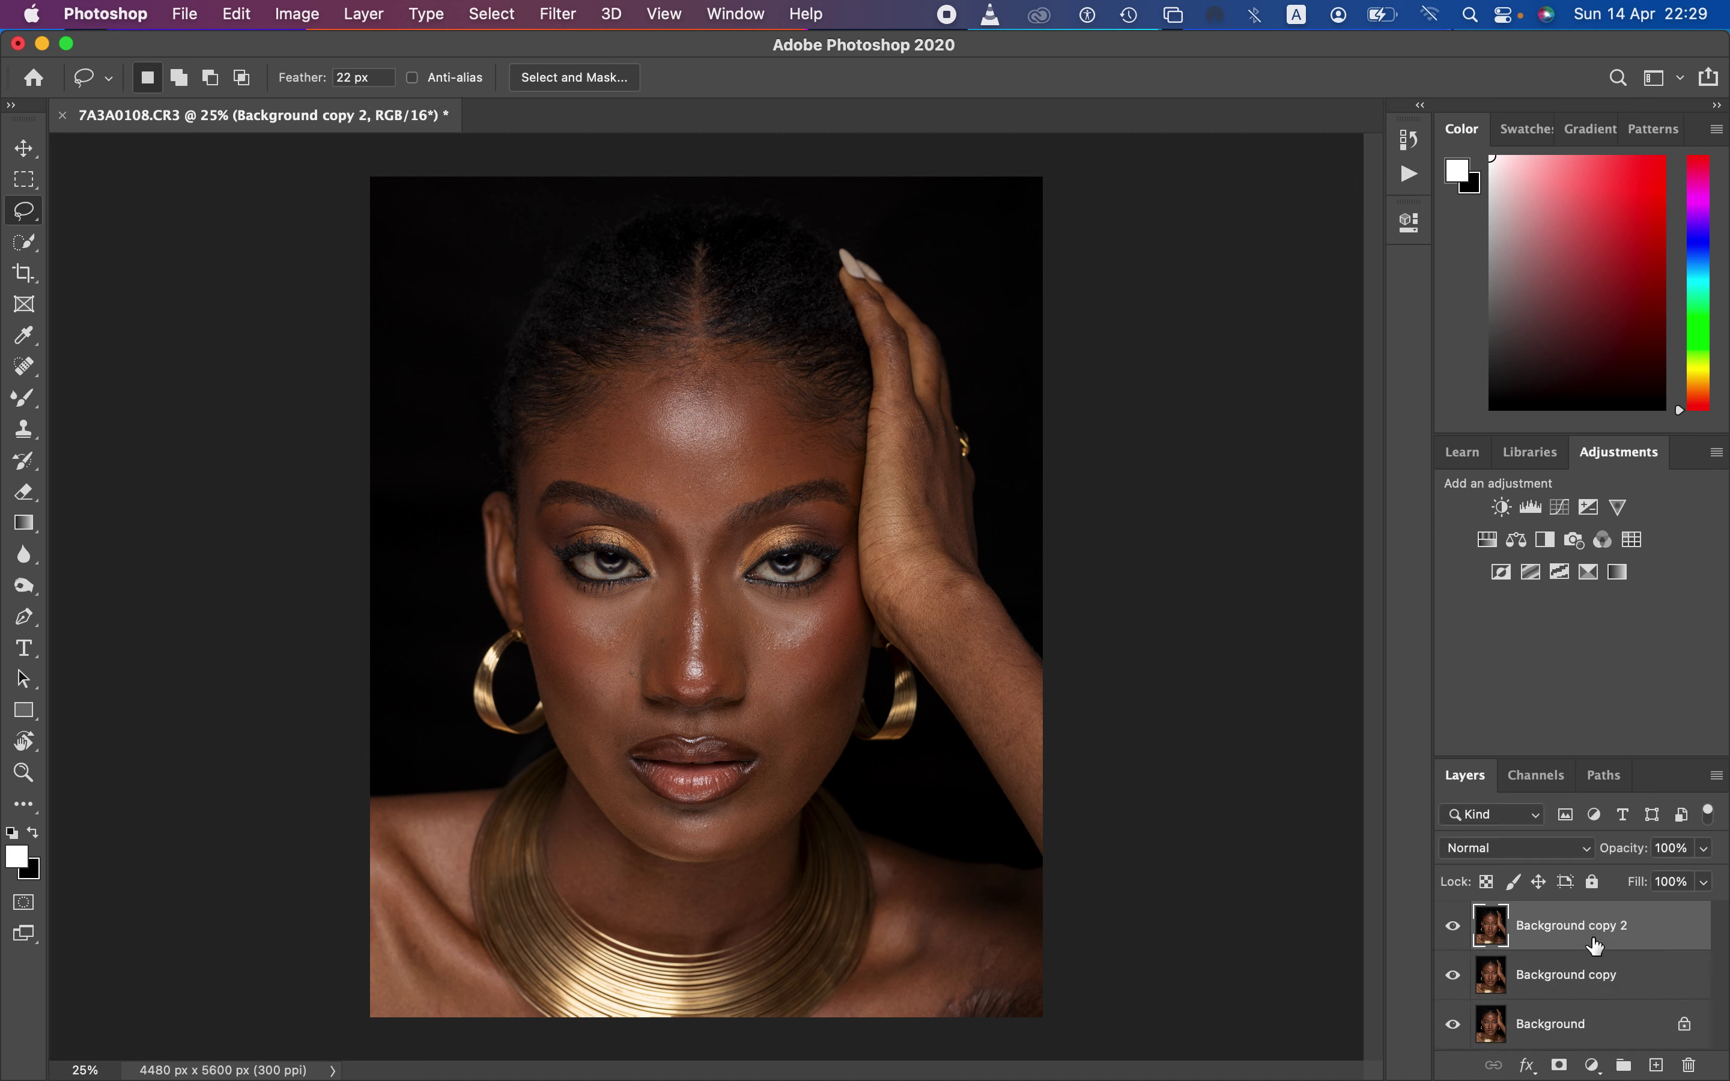
{"action": "left_click", "coordinate": [1573, 981]}
{"action": "double_click", "coordinate": [1574, 978]}
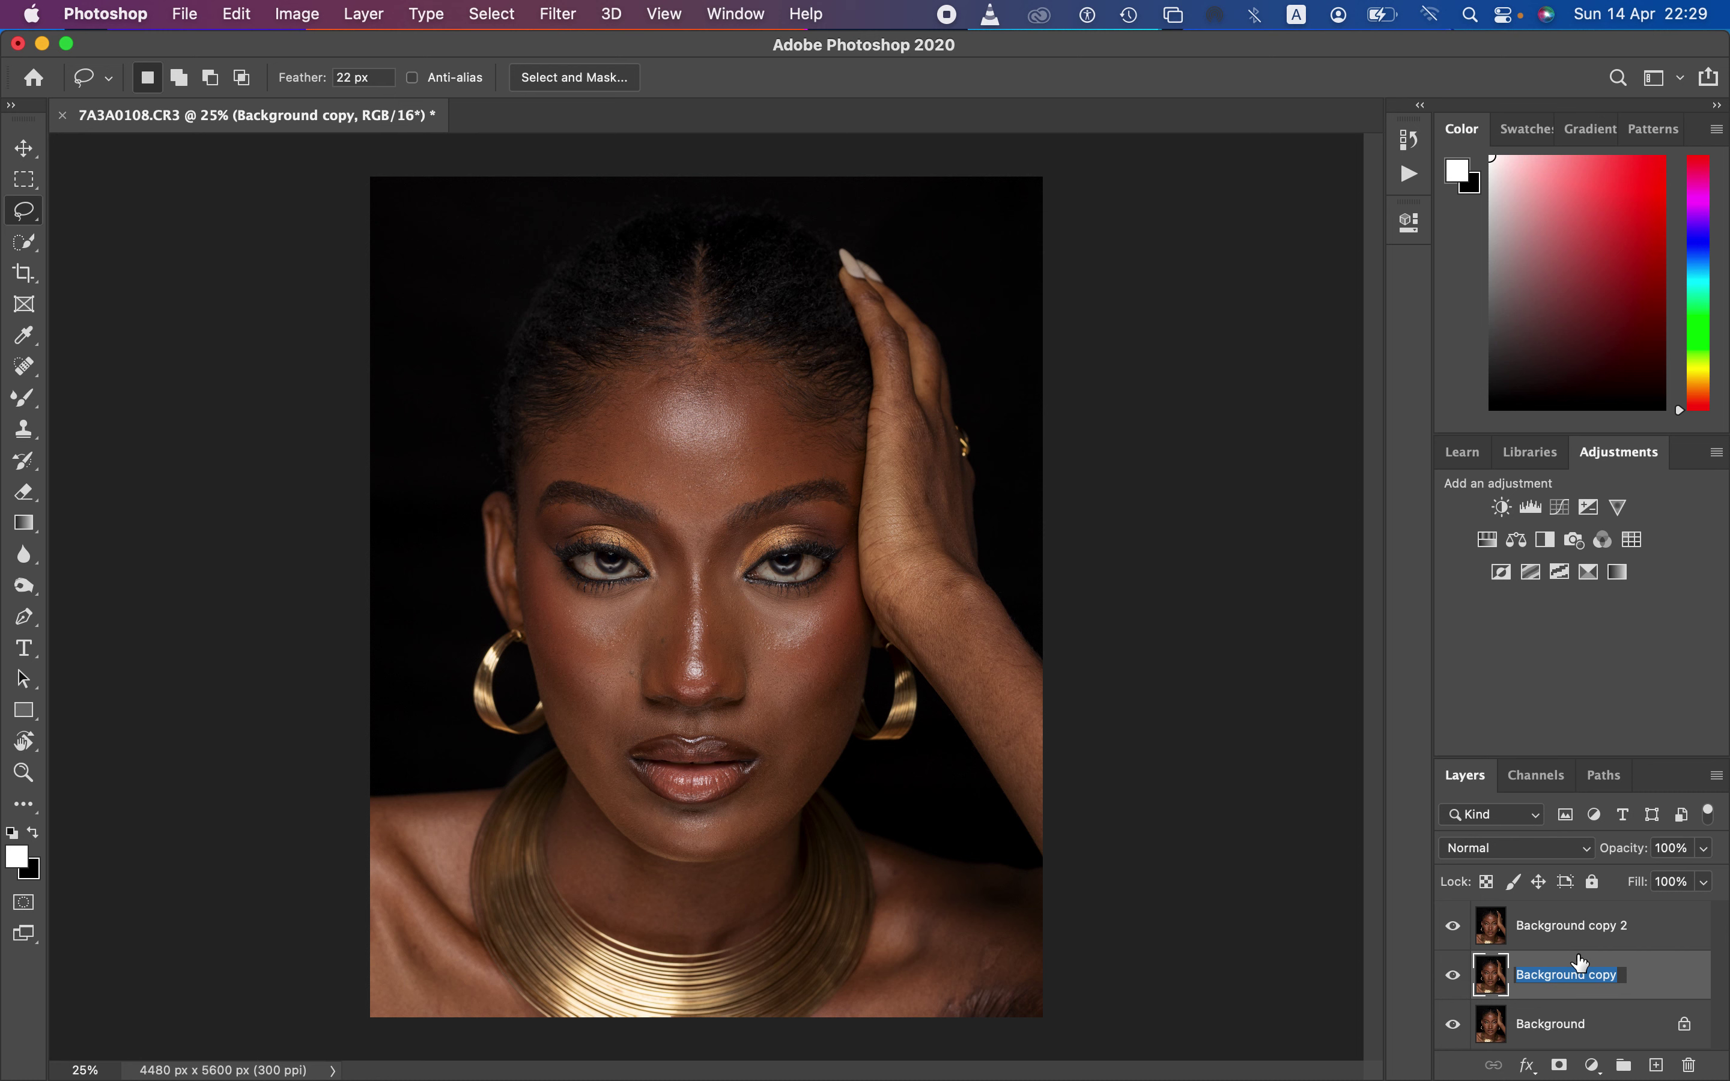
{"action": "type", "text": "COLOR"}
{"action": "key", "text": "Return"}
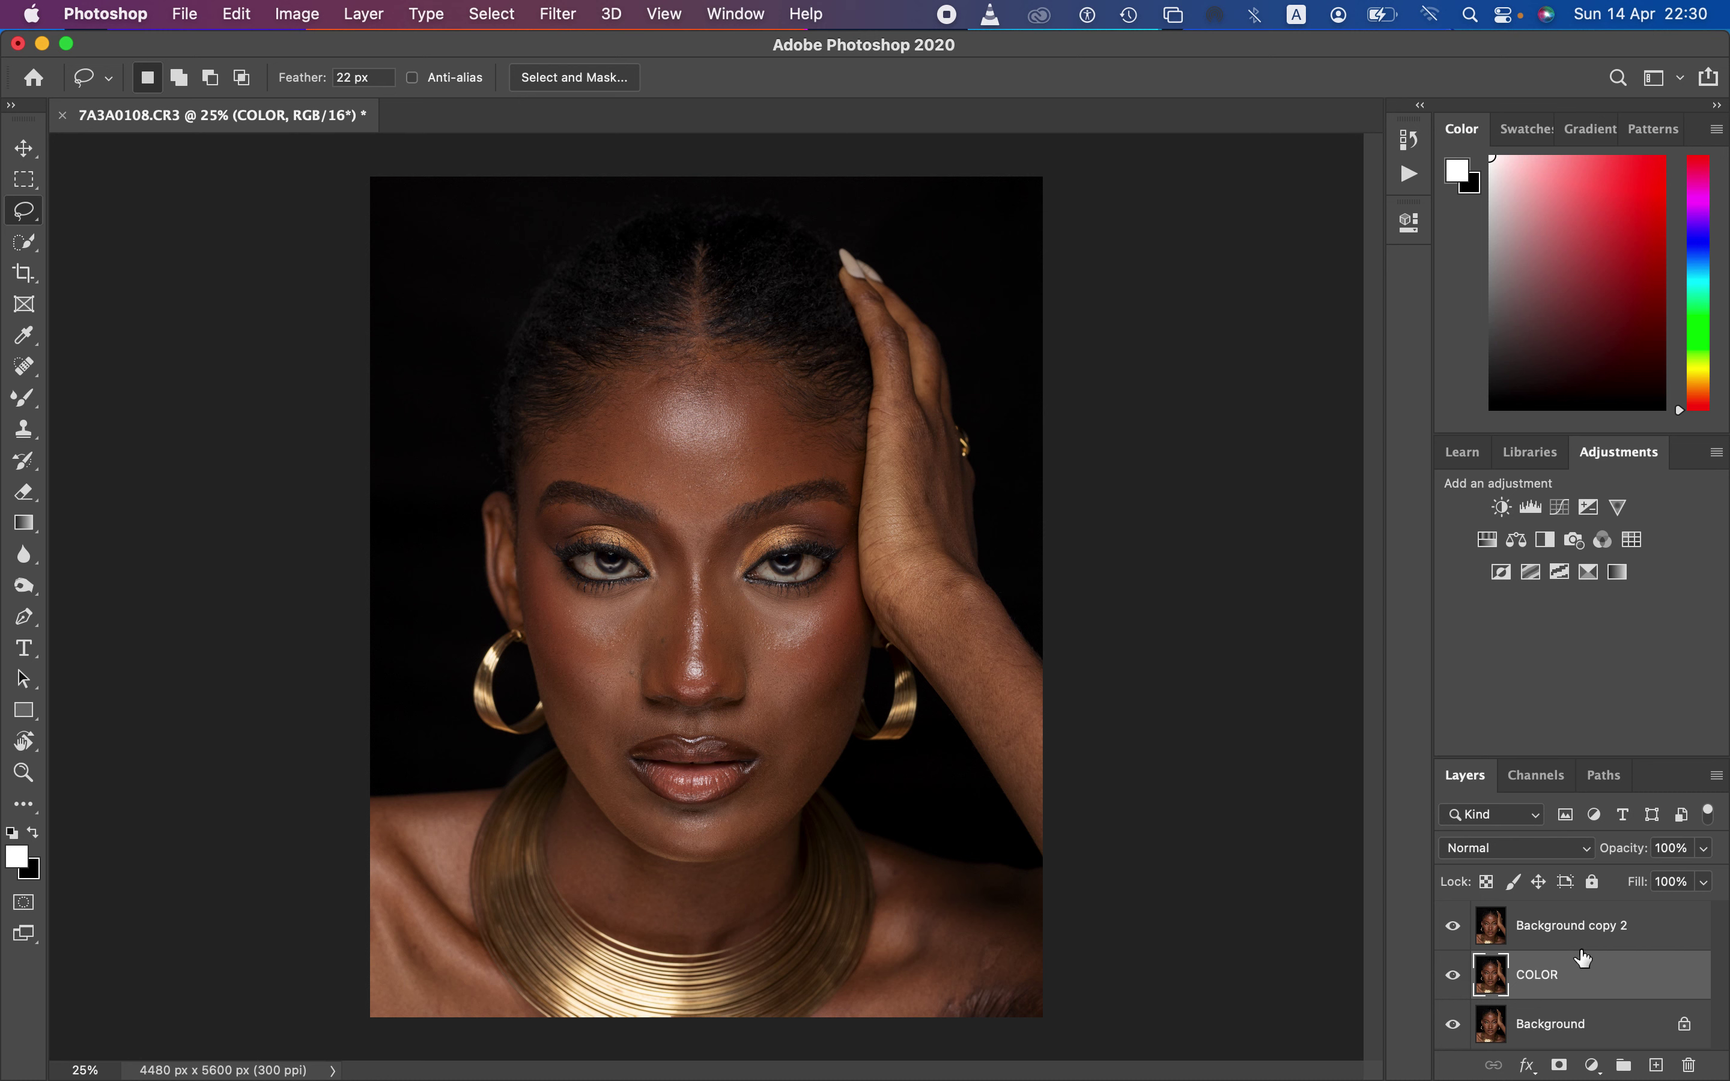
Rename the uppermost Background copy TEXTURE
{"action": "double_click", "coordinate": [1561, 926]}
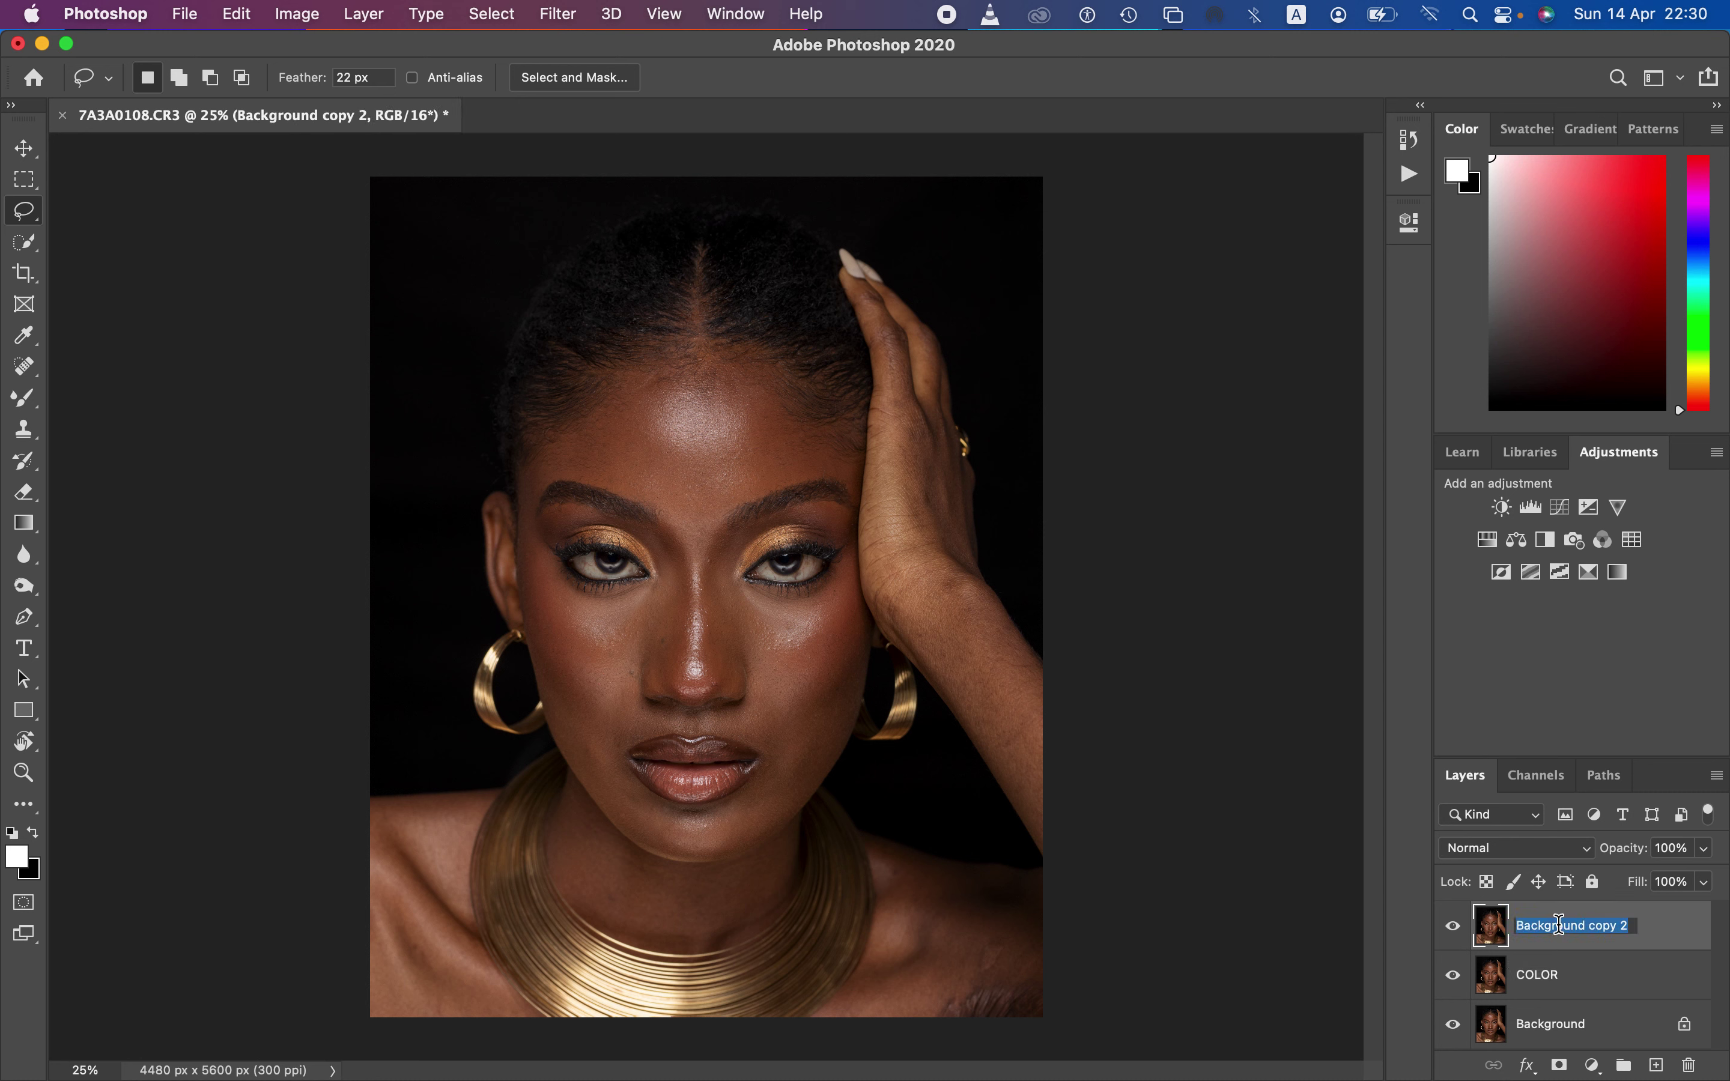
{"action": "type", "text": "TEXTURE"}
{"action": "key", "text": "Return"}
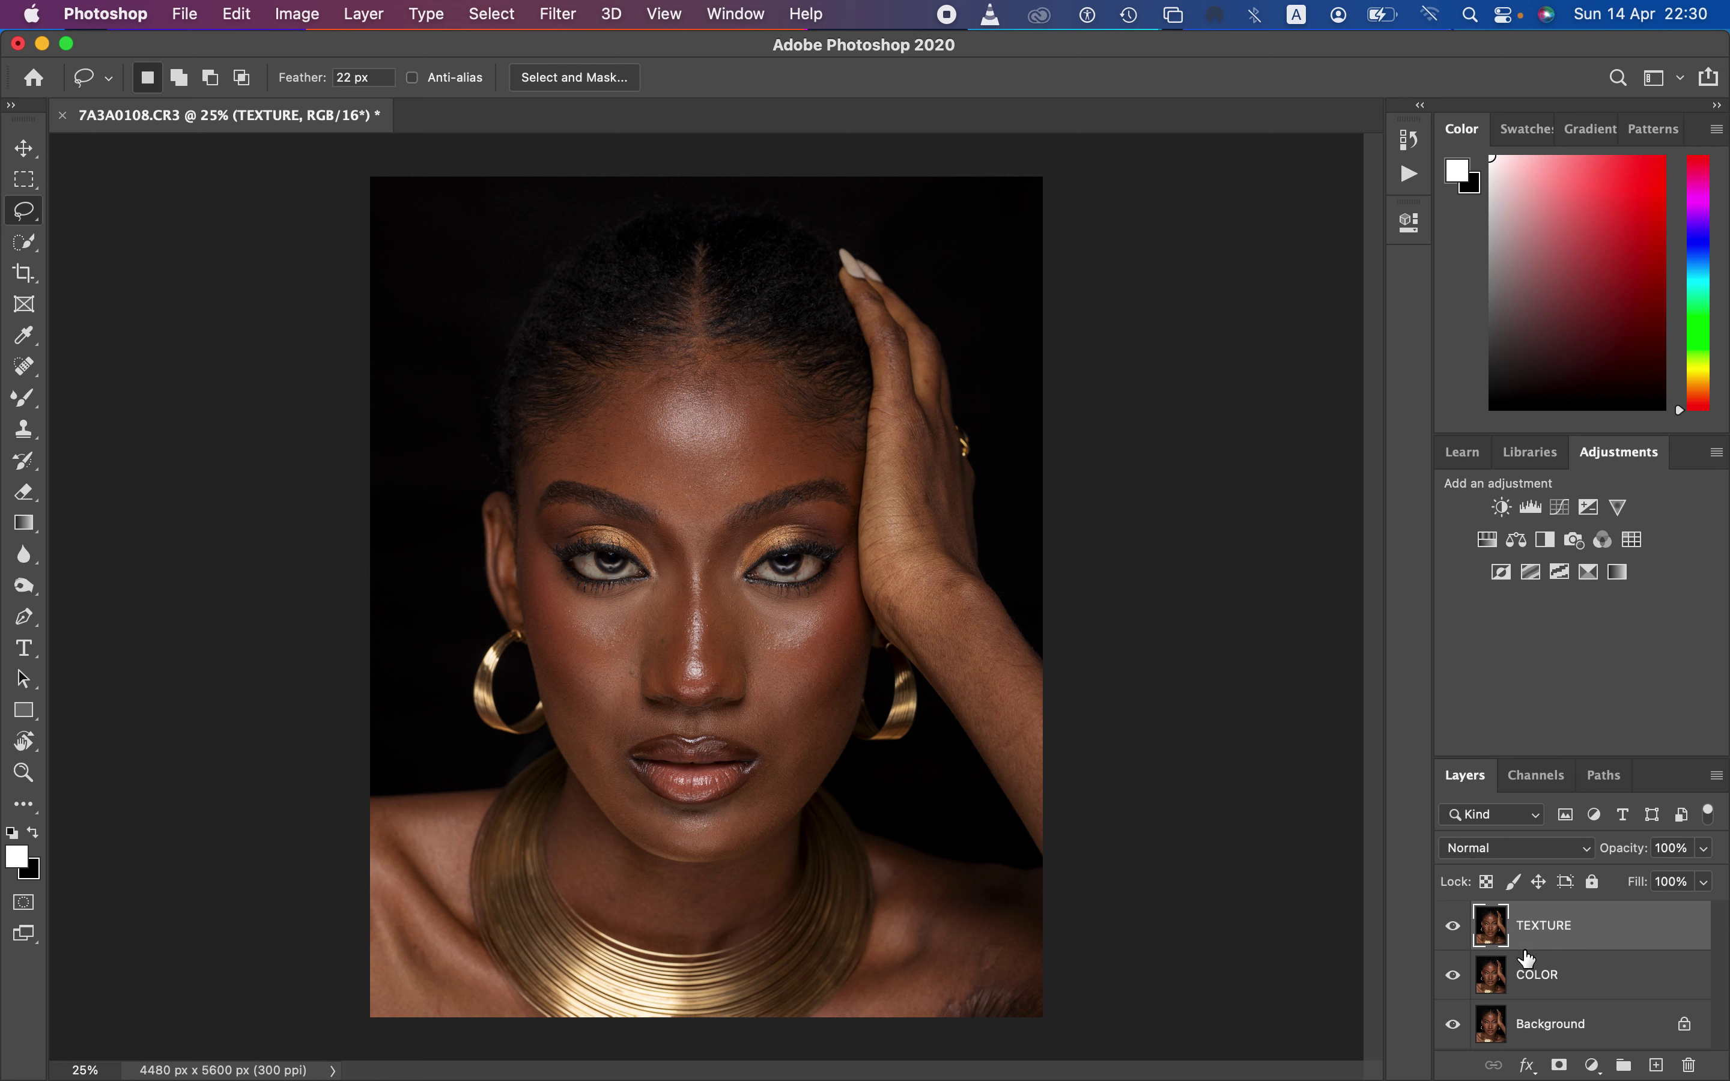
Make the COLOR layer active, hide the TEXTURE layer above it and inspect the face's skin detail
{"action": "left_click", "coordinate": [1562, 981]}
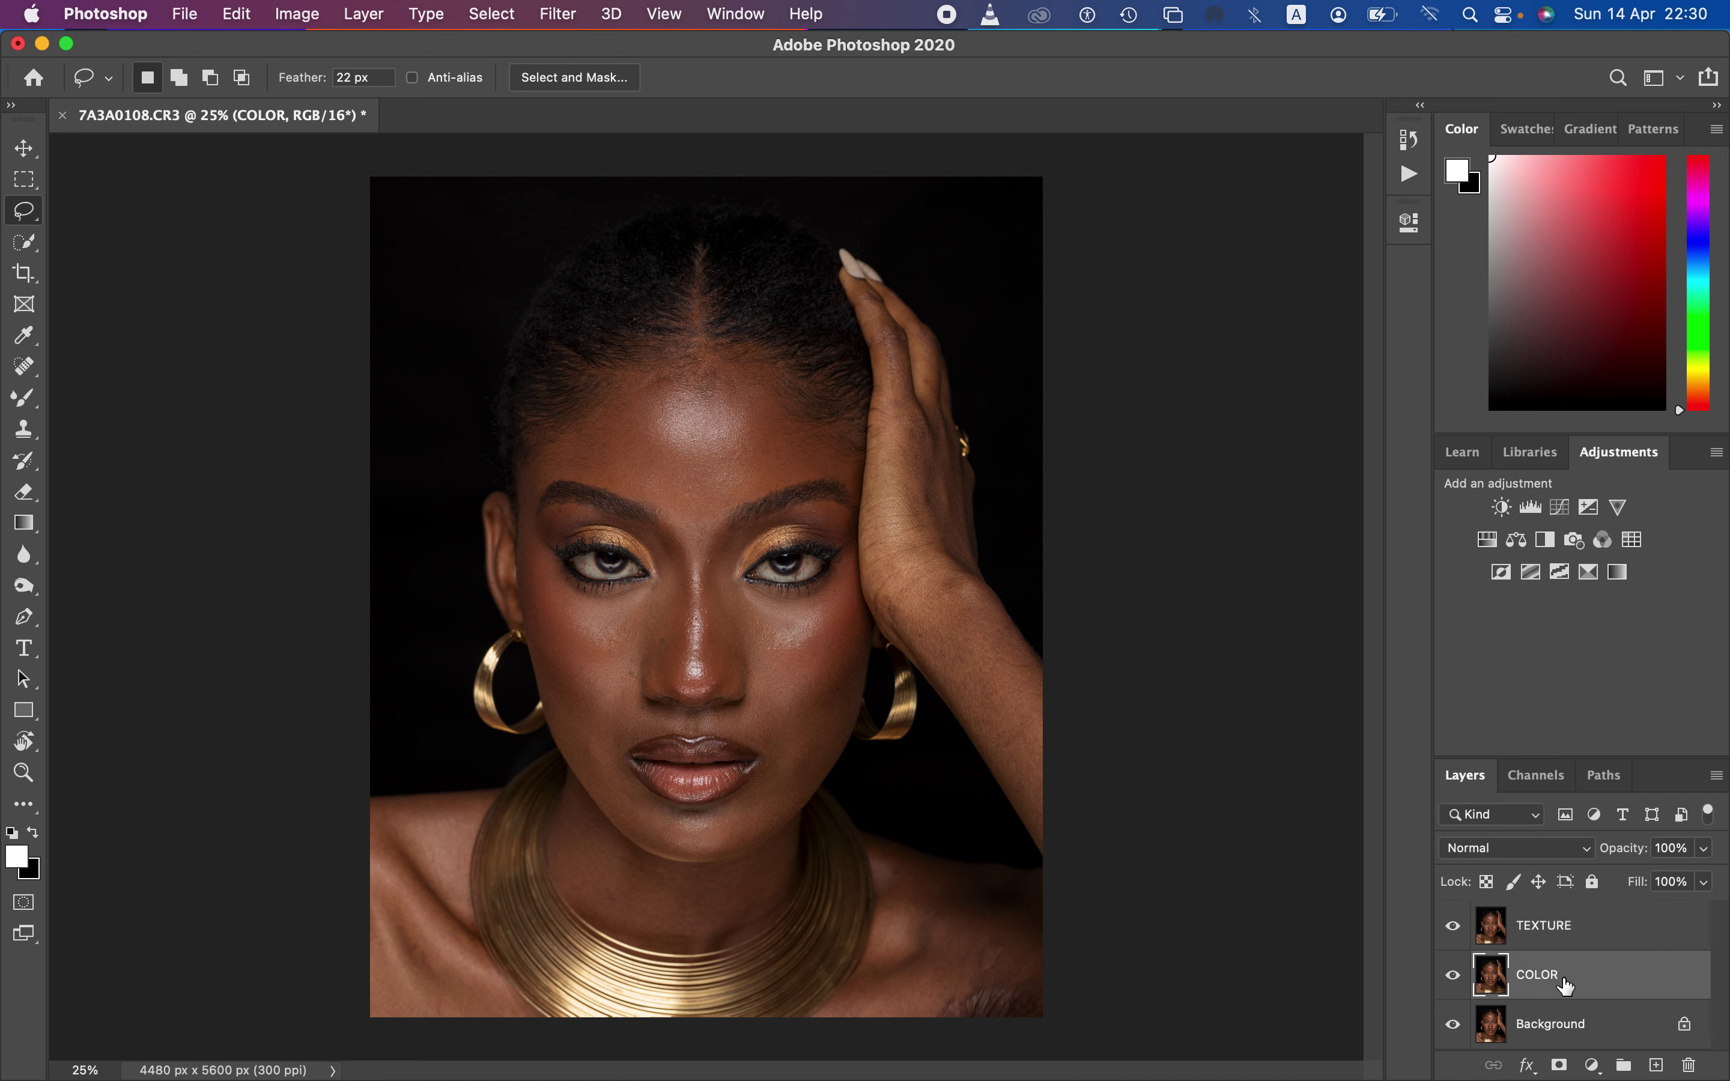
{"action": "left_click", "coordinate": [1453, 930]}
{"action": "key", "text": "super+plus"}
{"action": "key", "text": "super+plus"}
{"action": "key", "text": "super+plus"}
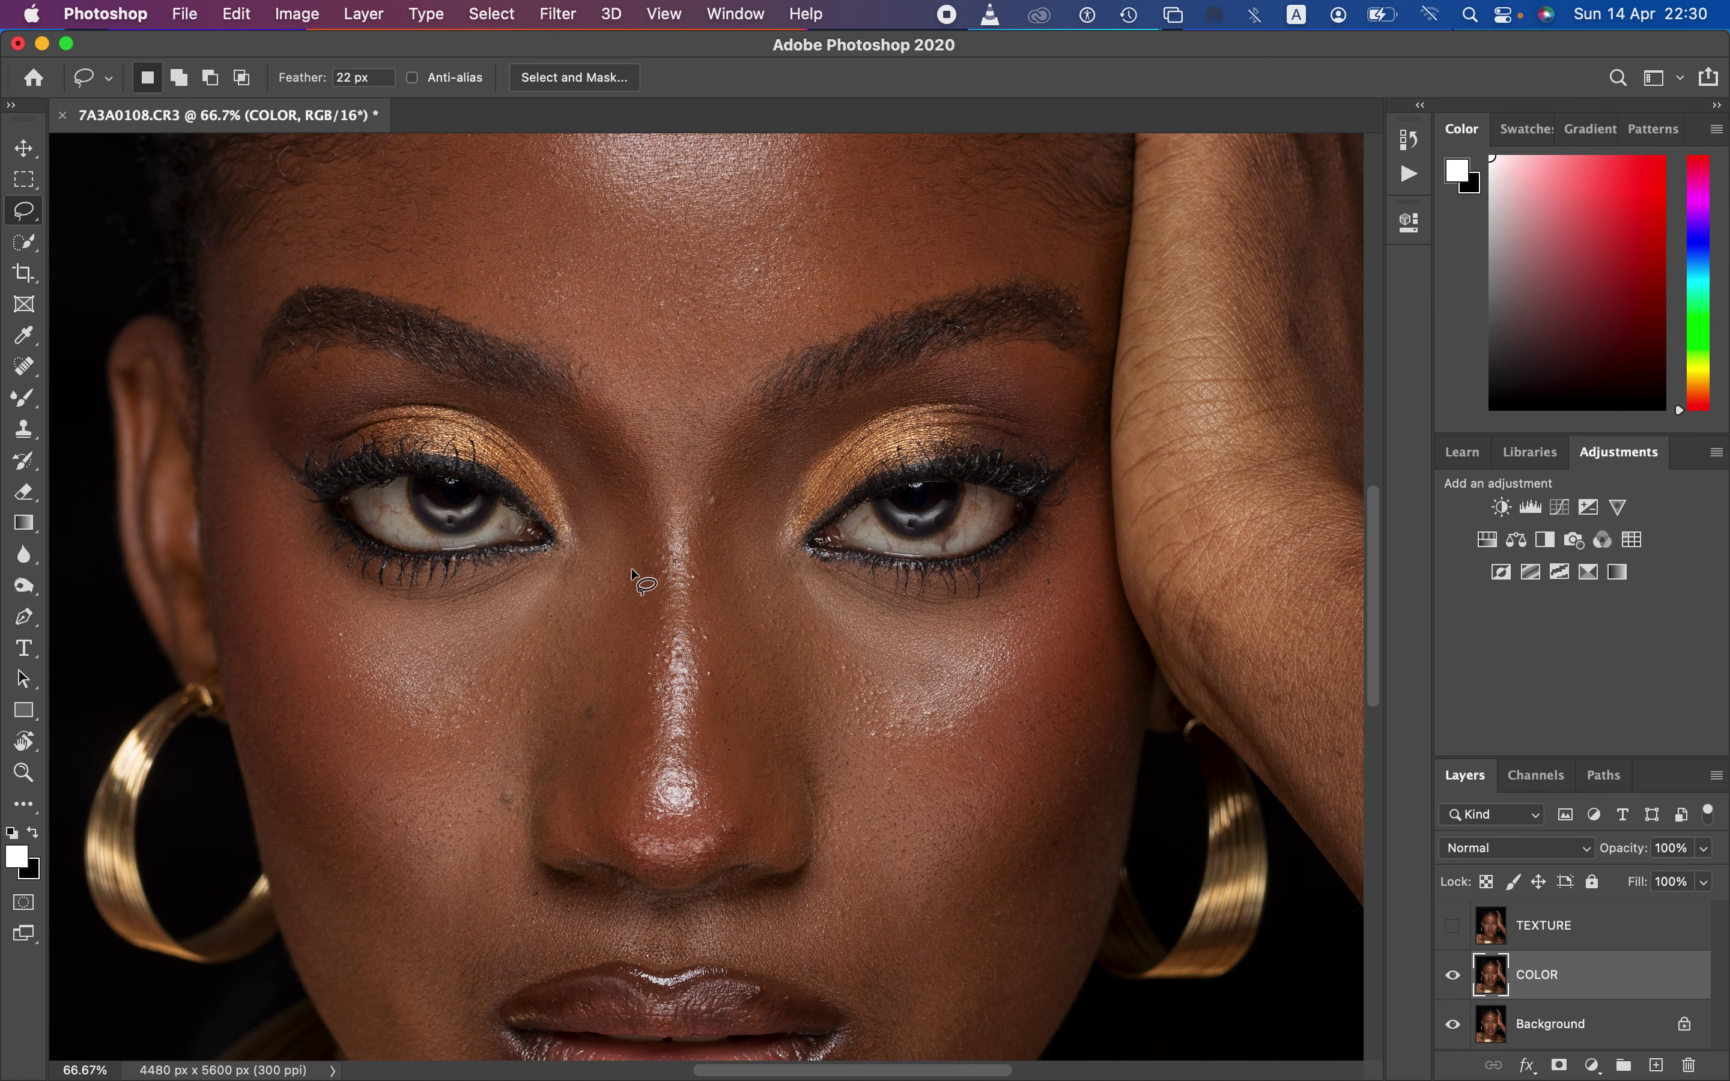
{"action": "key", "text": "super+minus"}
{"action": "key", "text": "super+minus"}
{"action": "key", "text": "super+minus"}
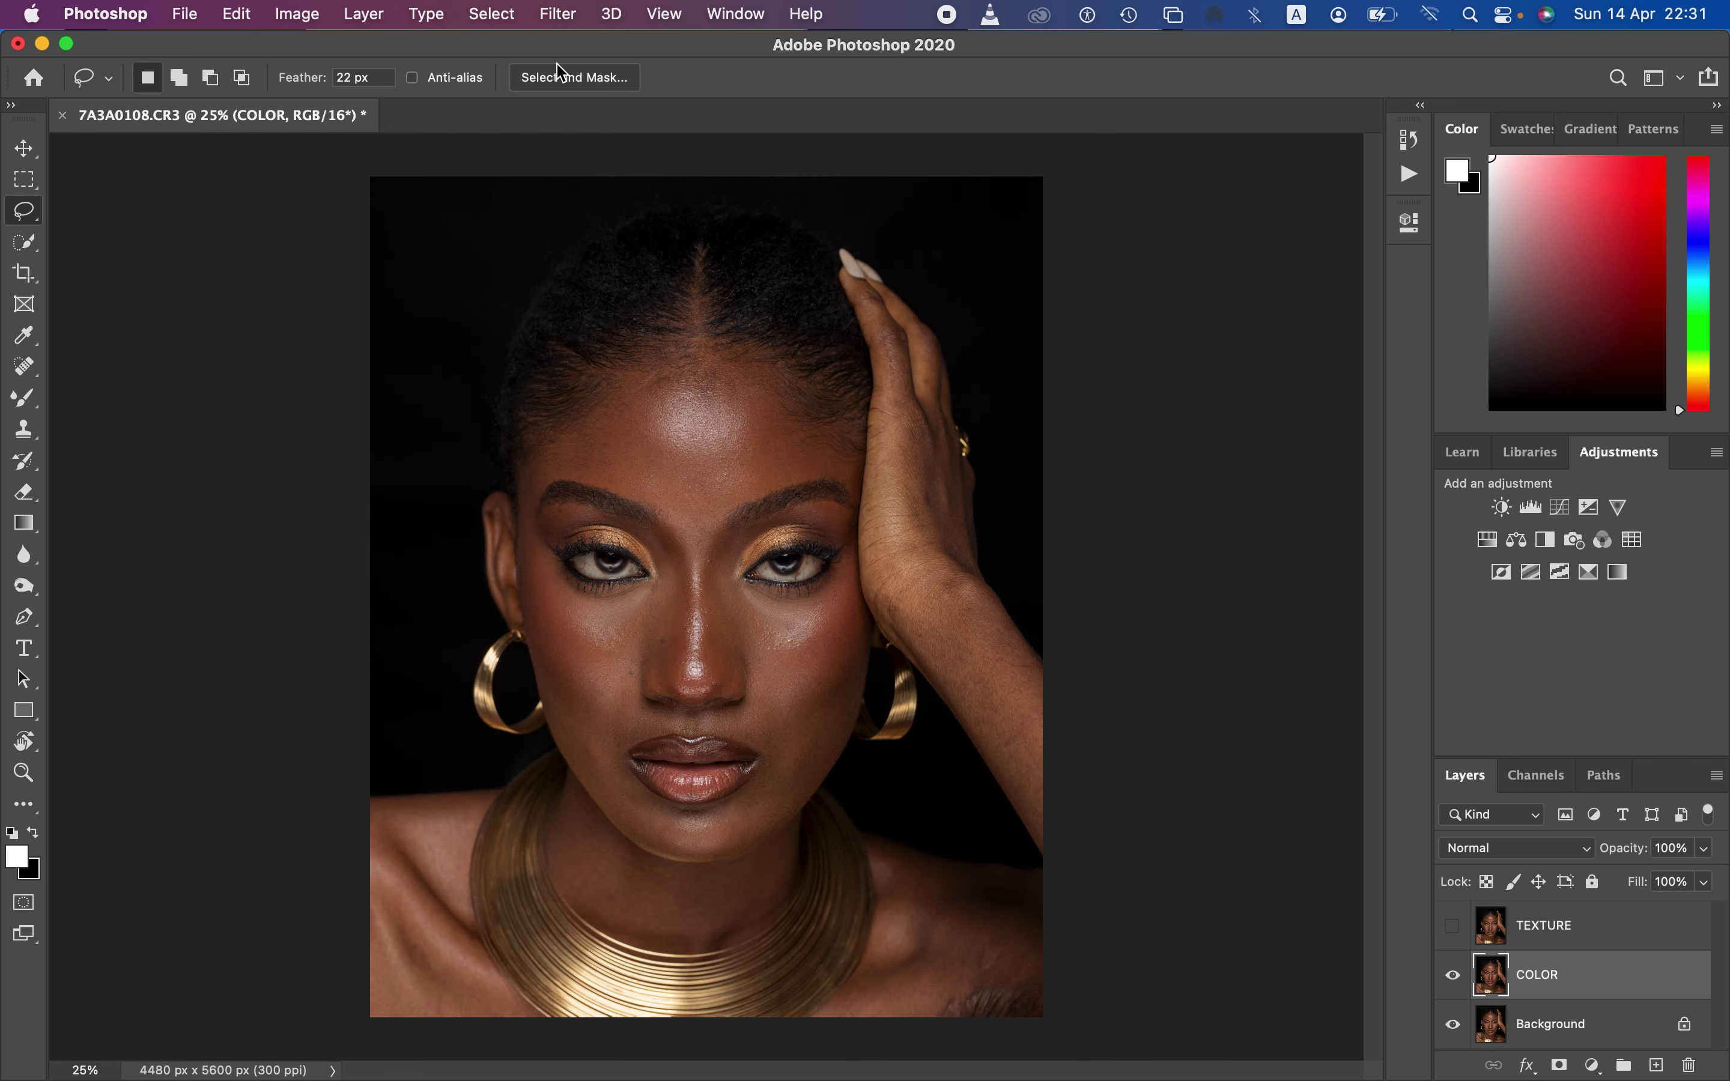
Apply a Gaussian Blur with a 7.0 pixel radius to the COLOR layer, previewing the skin on the nose and cheeks
{"action": "left_click", "coordinate": [561, 13]}
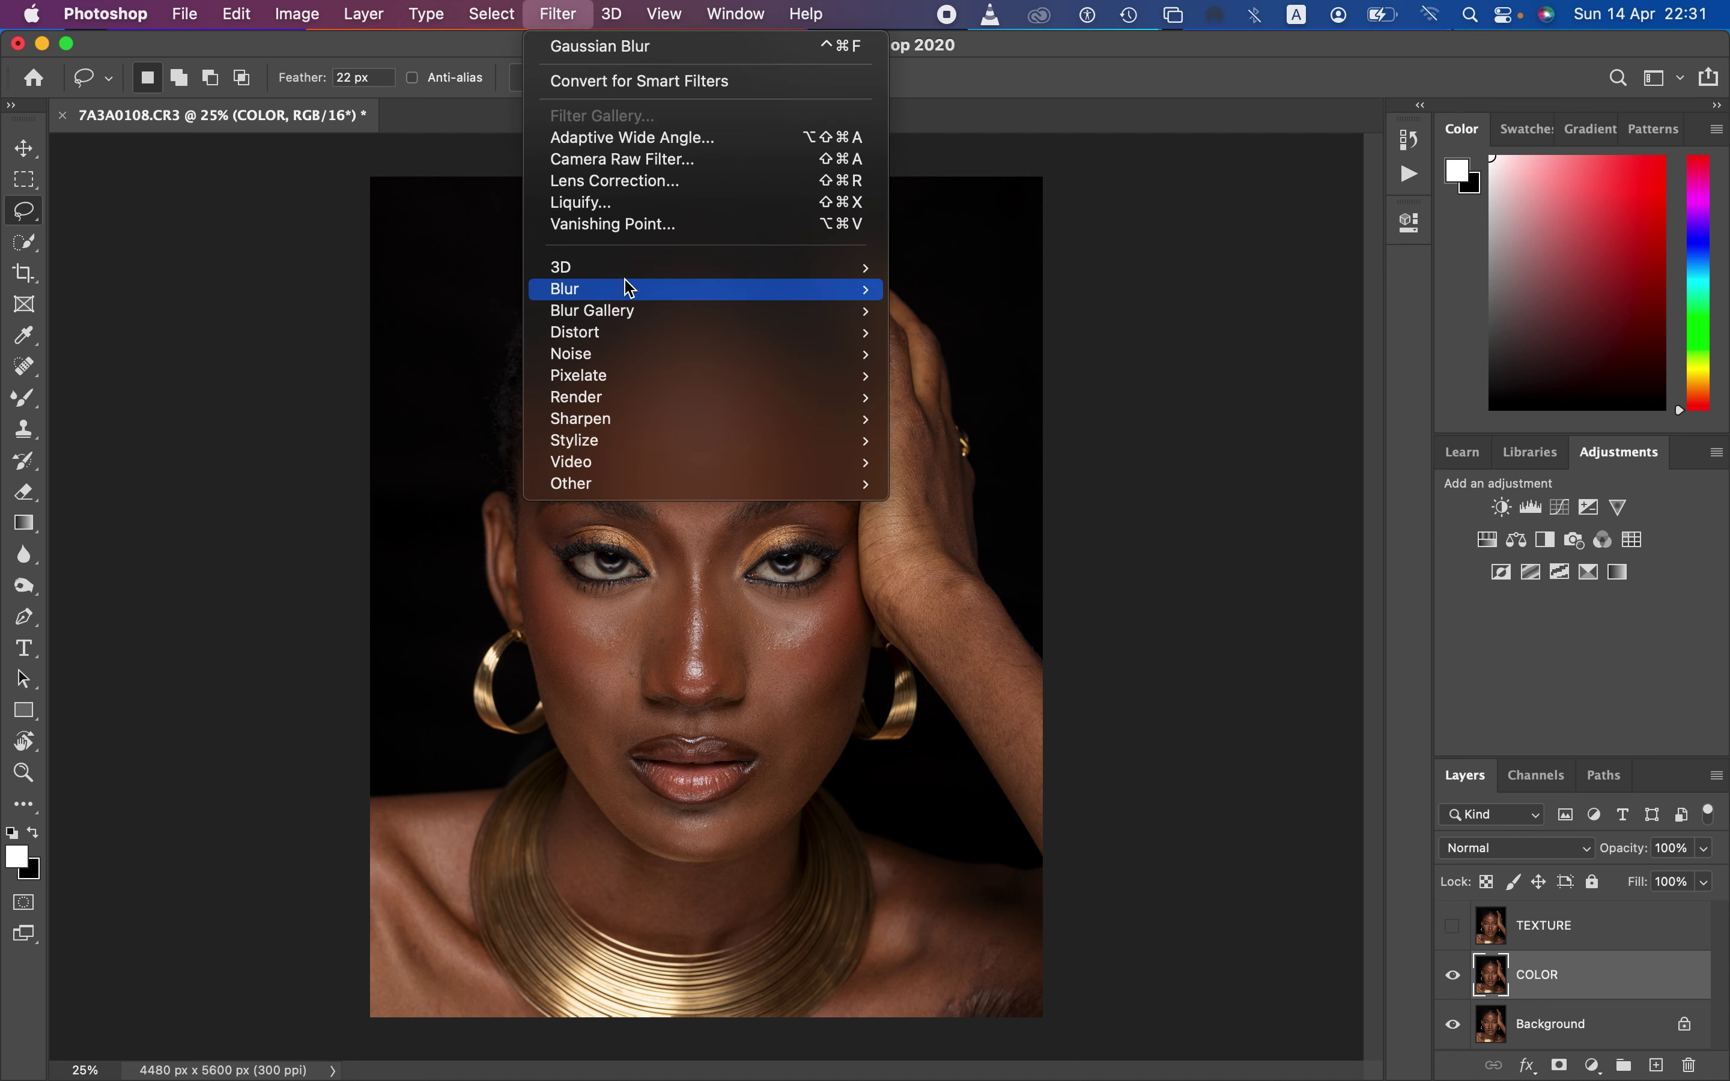
{"action": "mouse_move", "coordinate": [631, 295]}
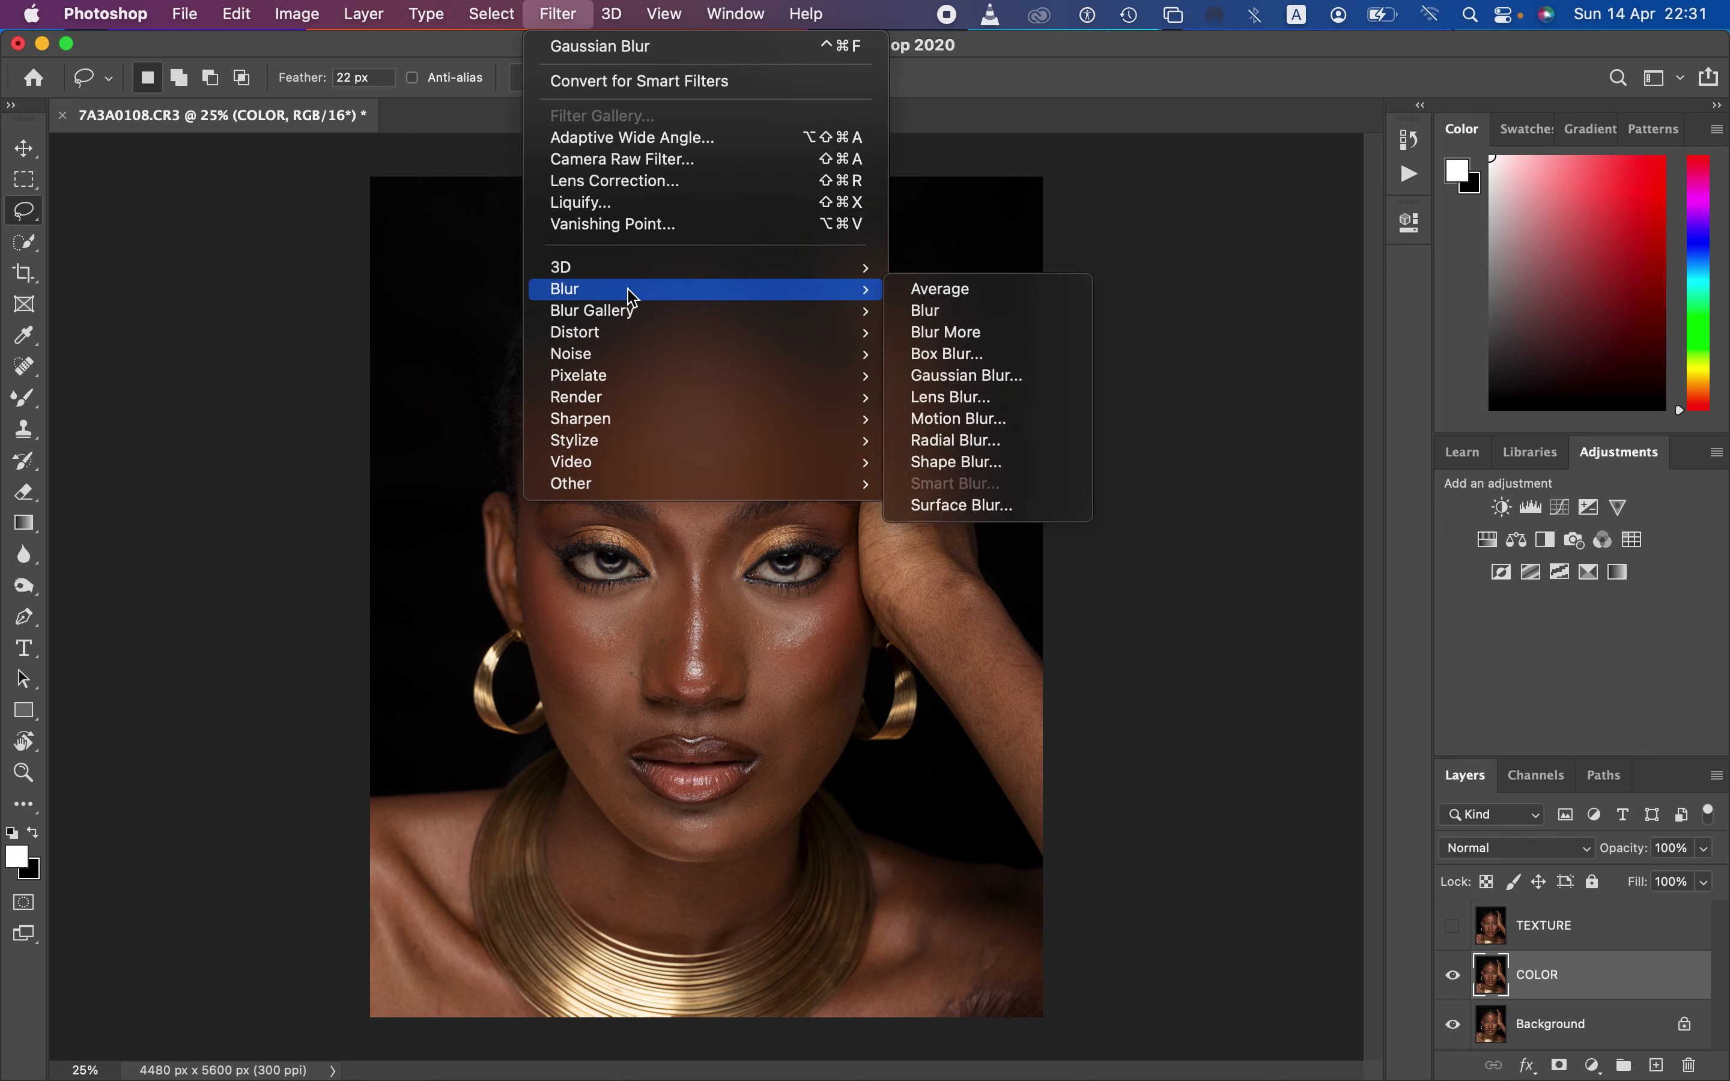
{"action": "left_click", "coordinate": [981, 384]}
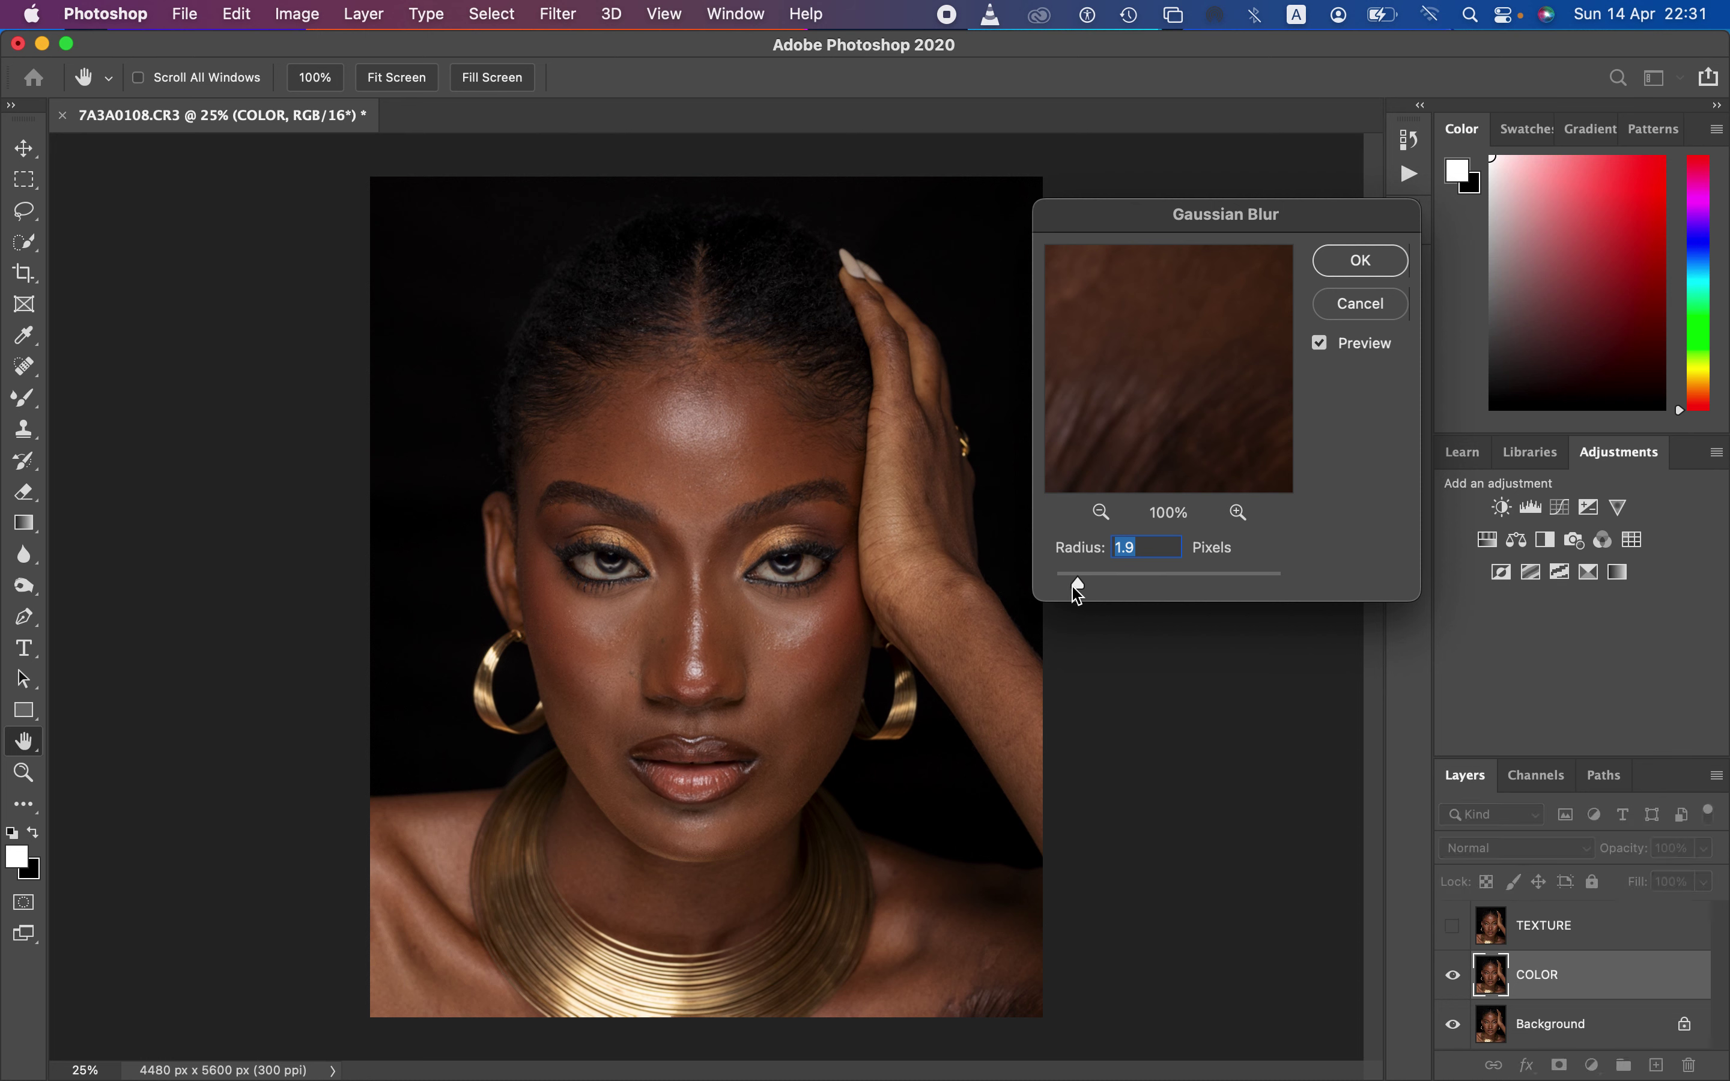
{"action": "left_click_drag", "start_coordinate": [1084, 589], "coordinate": [1063, 599]}
{"action": "left_click", "coordinate": [712, 596]}
{"action": "left_click", "coordinate": [704, 450]}
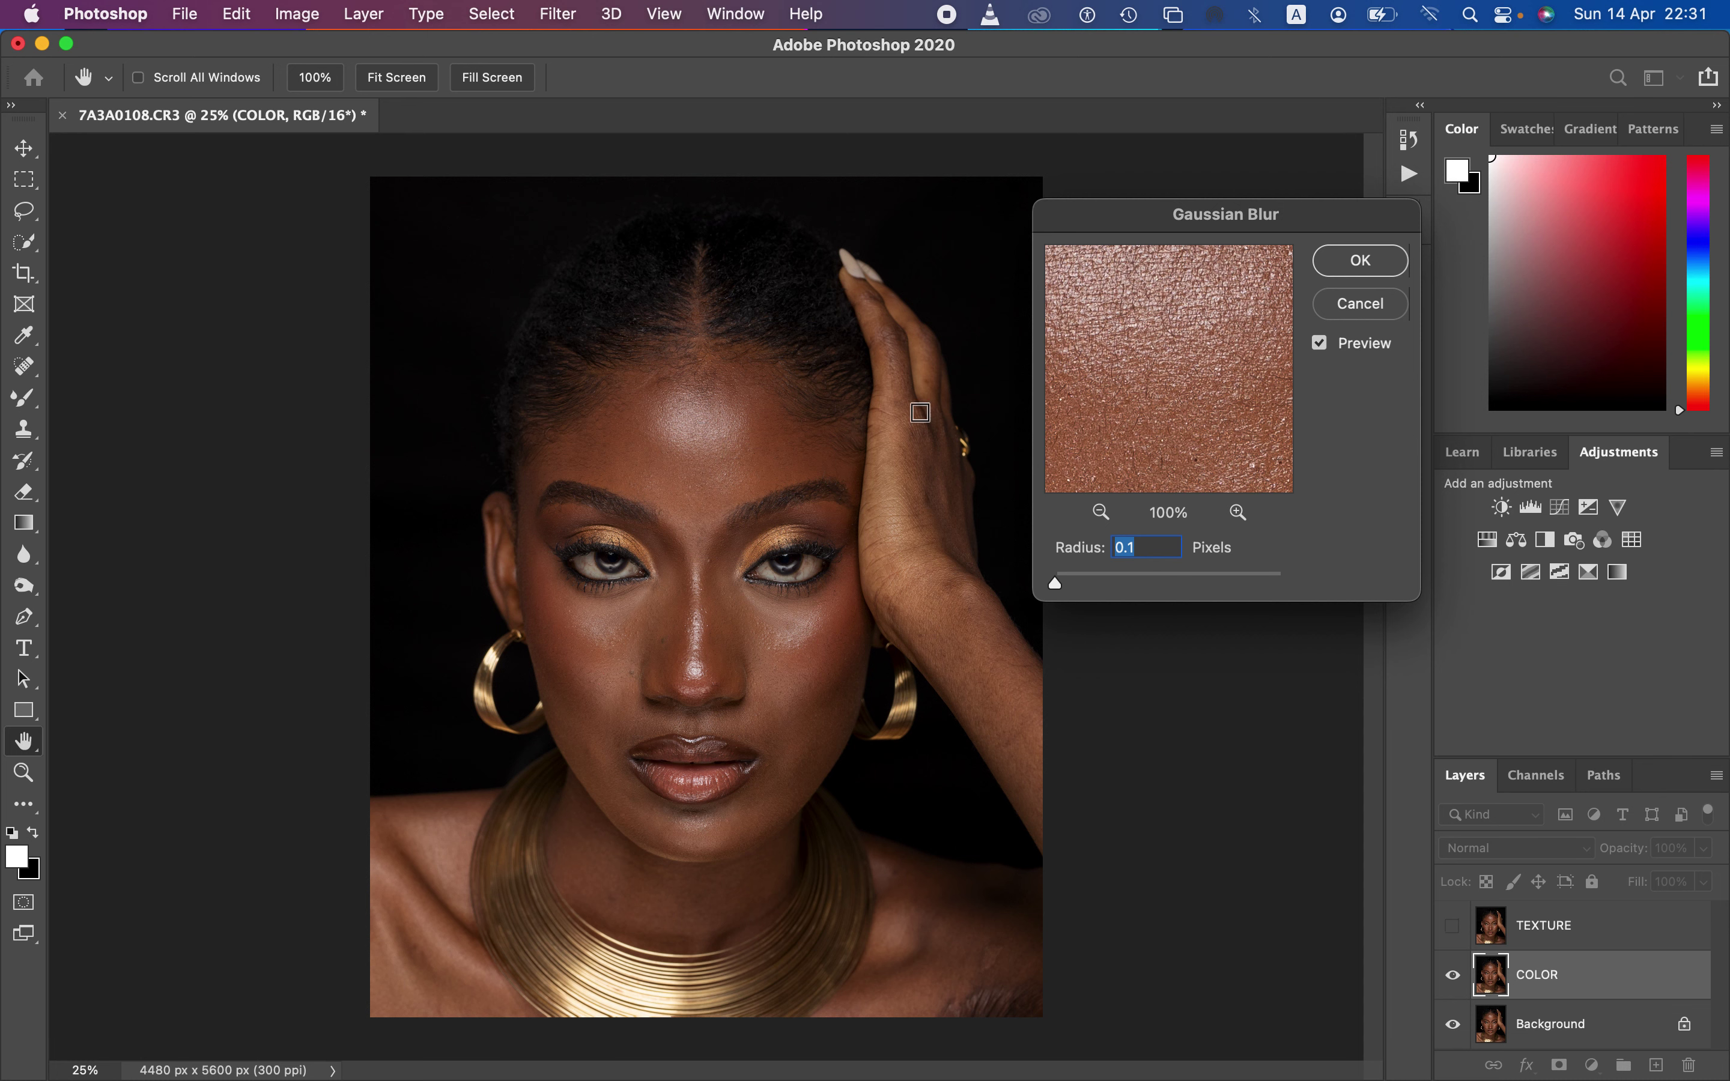
{"action": "left_click", "coordinate": [1101, 512]}
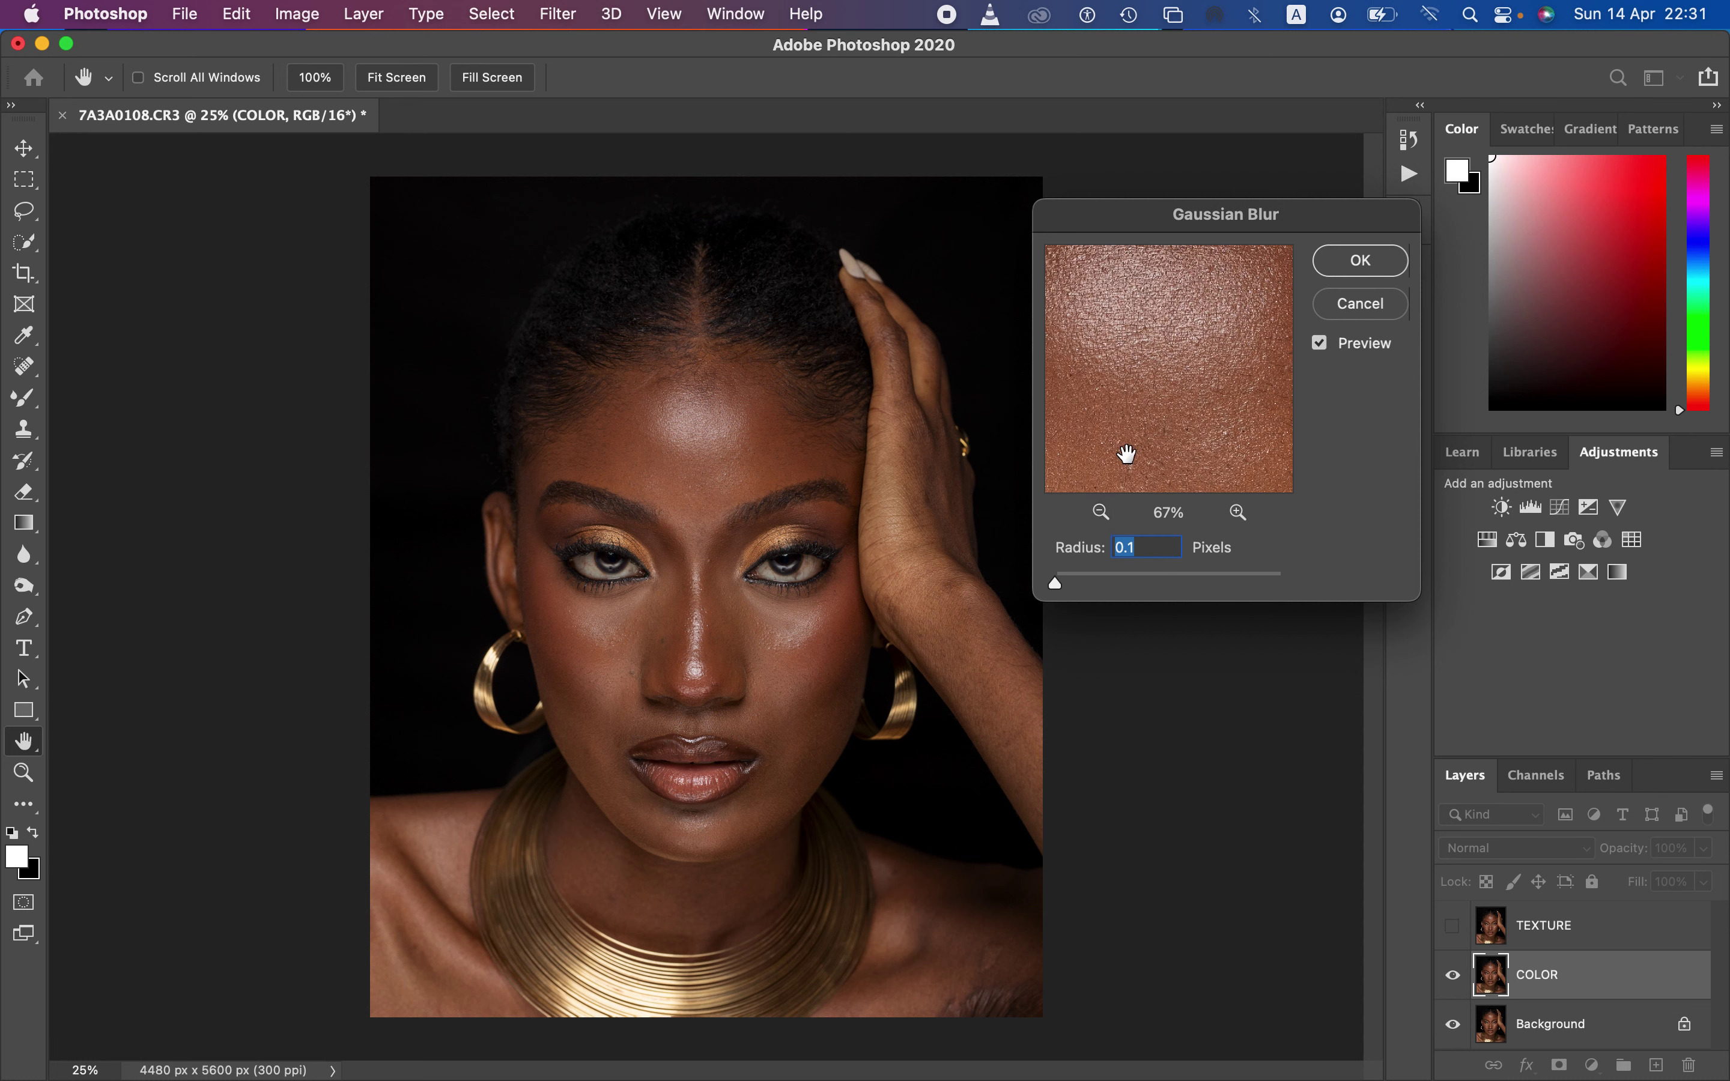
{"action": "left_click", "coordinate": [617, 662]}
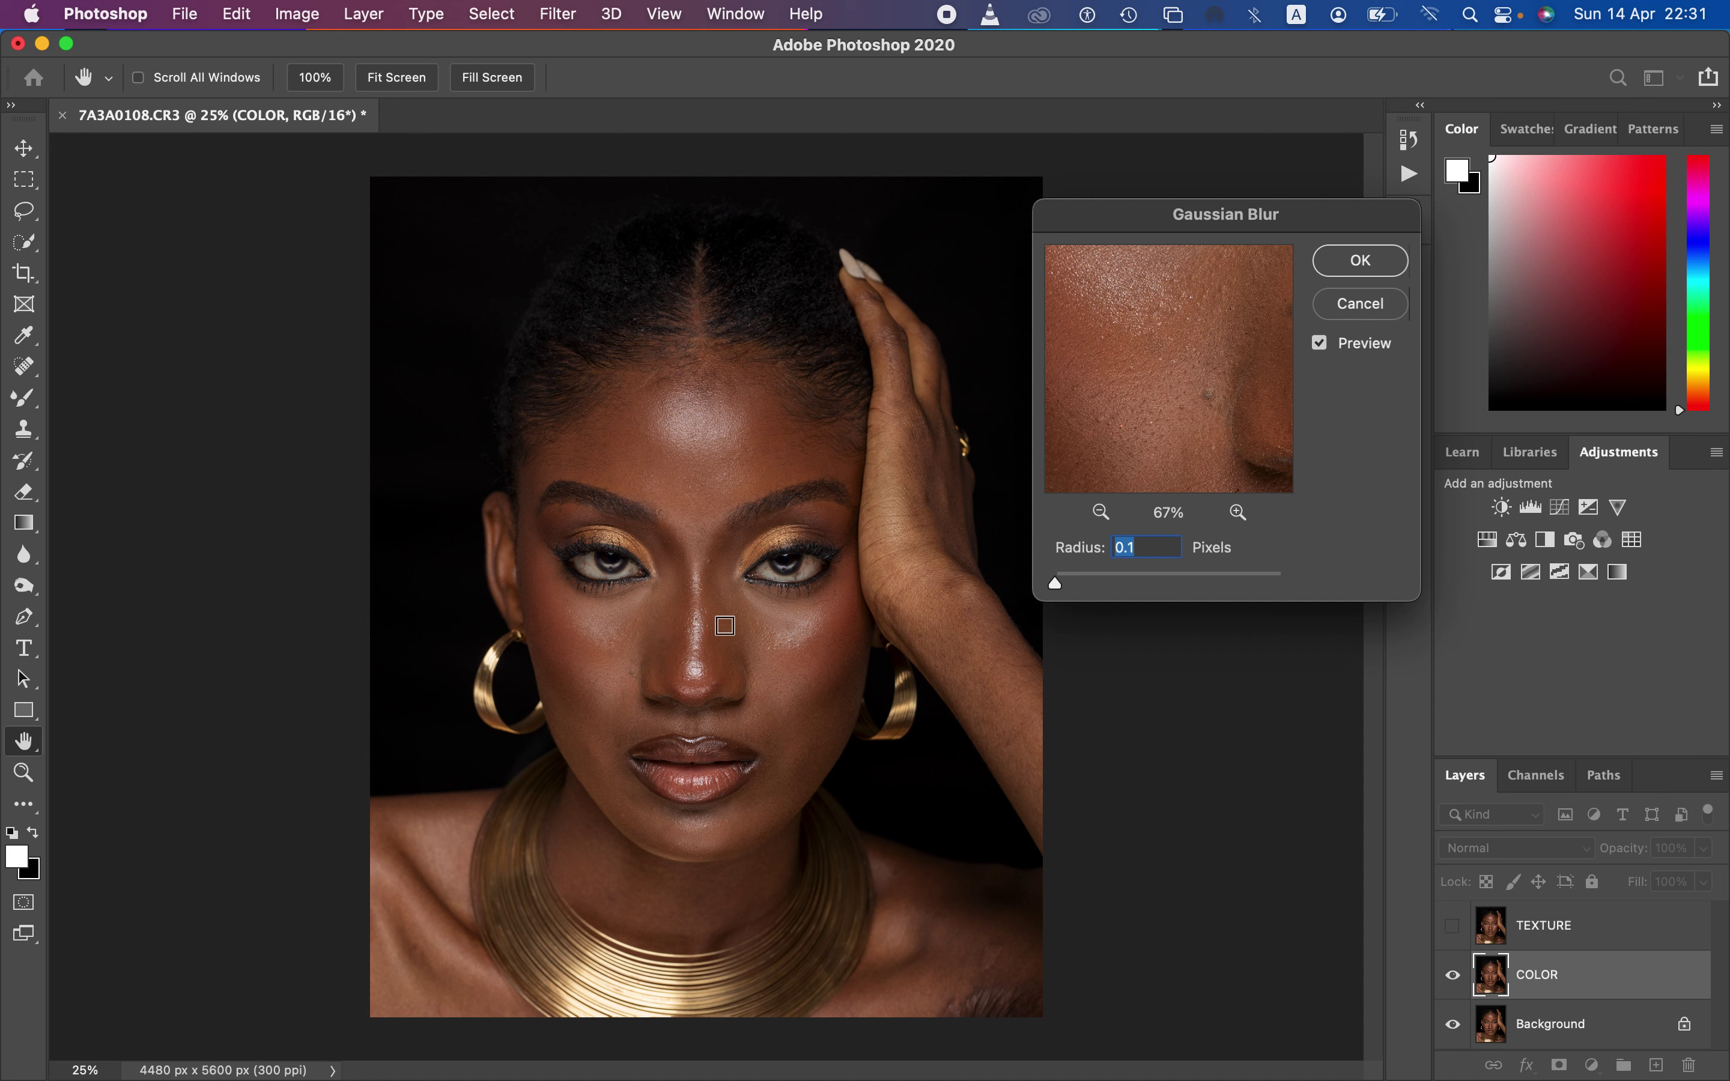
{"action": "mouse_move", "coordinate": [1189, 364]}
{"action": "left_mouse_down"}
{"action": "mouse_move", "coordinate": [1139, 450]}
{"action": "mouse_move", "coordinate": [1118, 412]}
{"action": "mouse_move", "coordinate": [1158, 371]}
{"action": "mouse_move", "coordinate": [1210, 354]}
{"action": "left_mouse_up"}
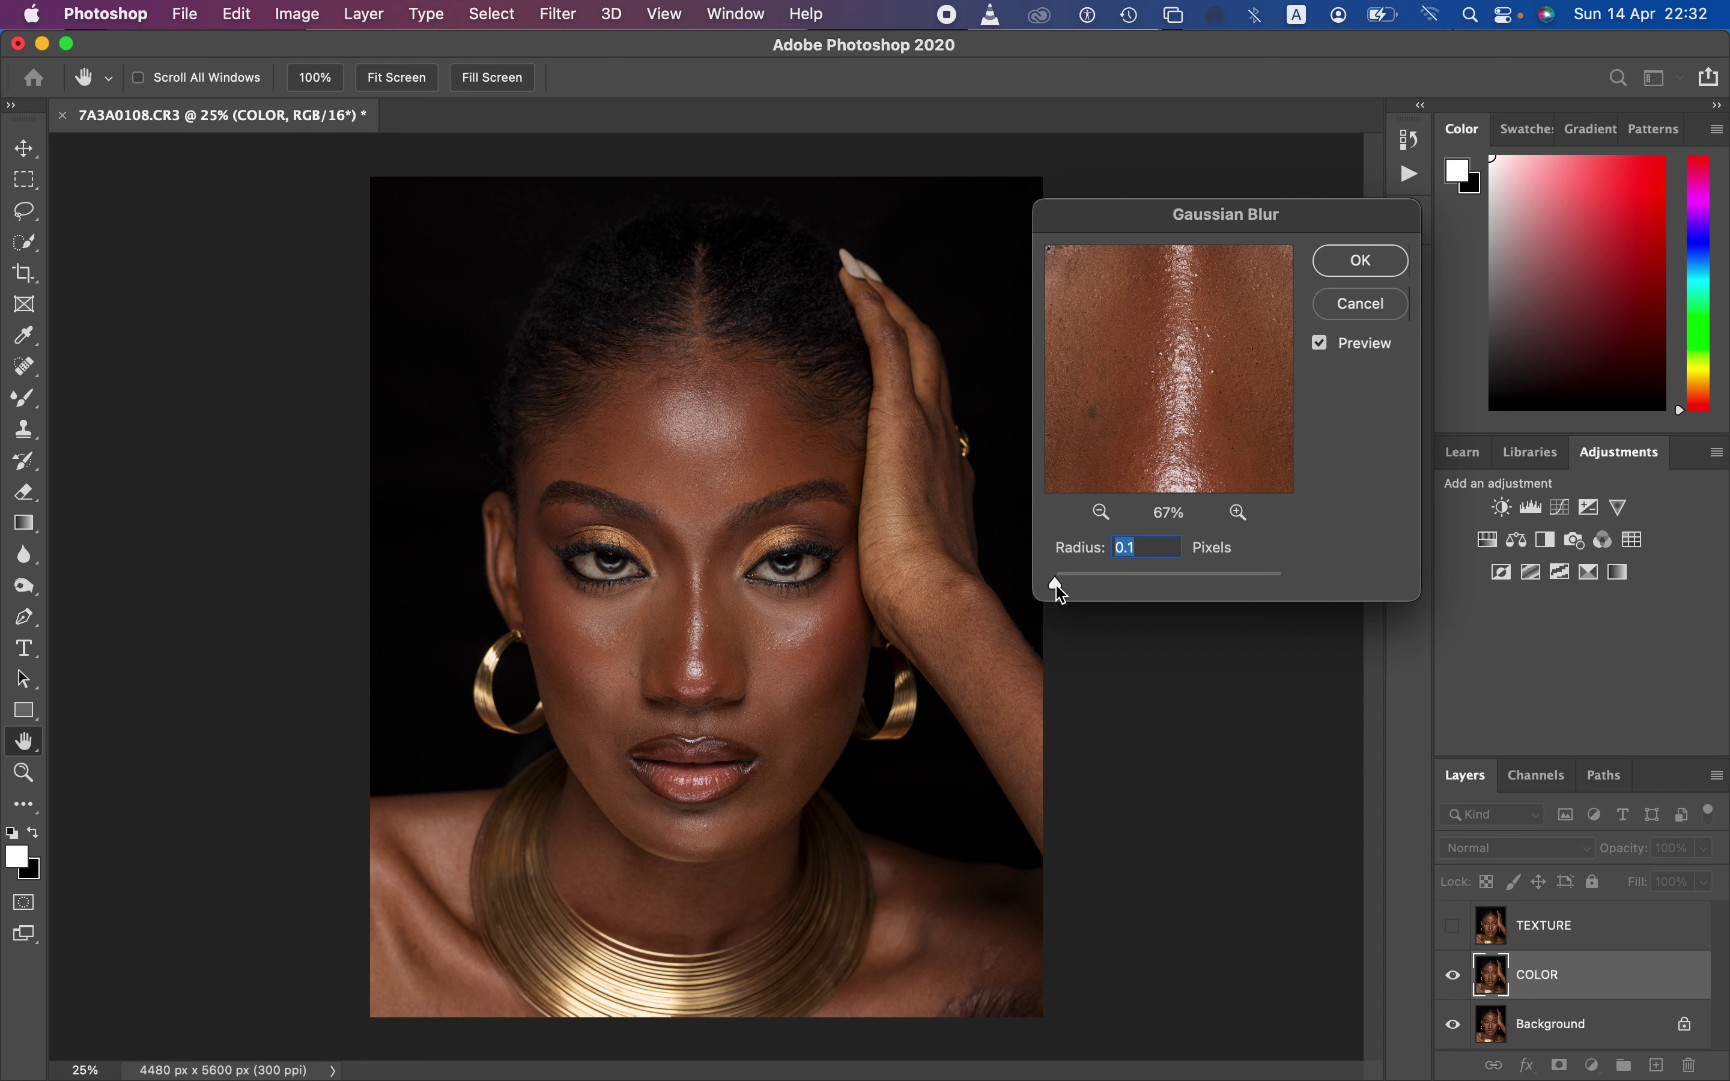
{"action": "left_click_drag", "start_coordinate": [1056, 587], "coordinate": [1129, 588]}
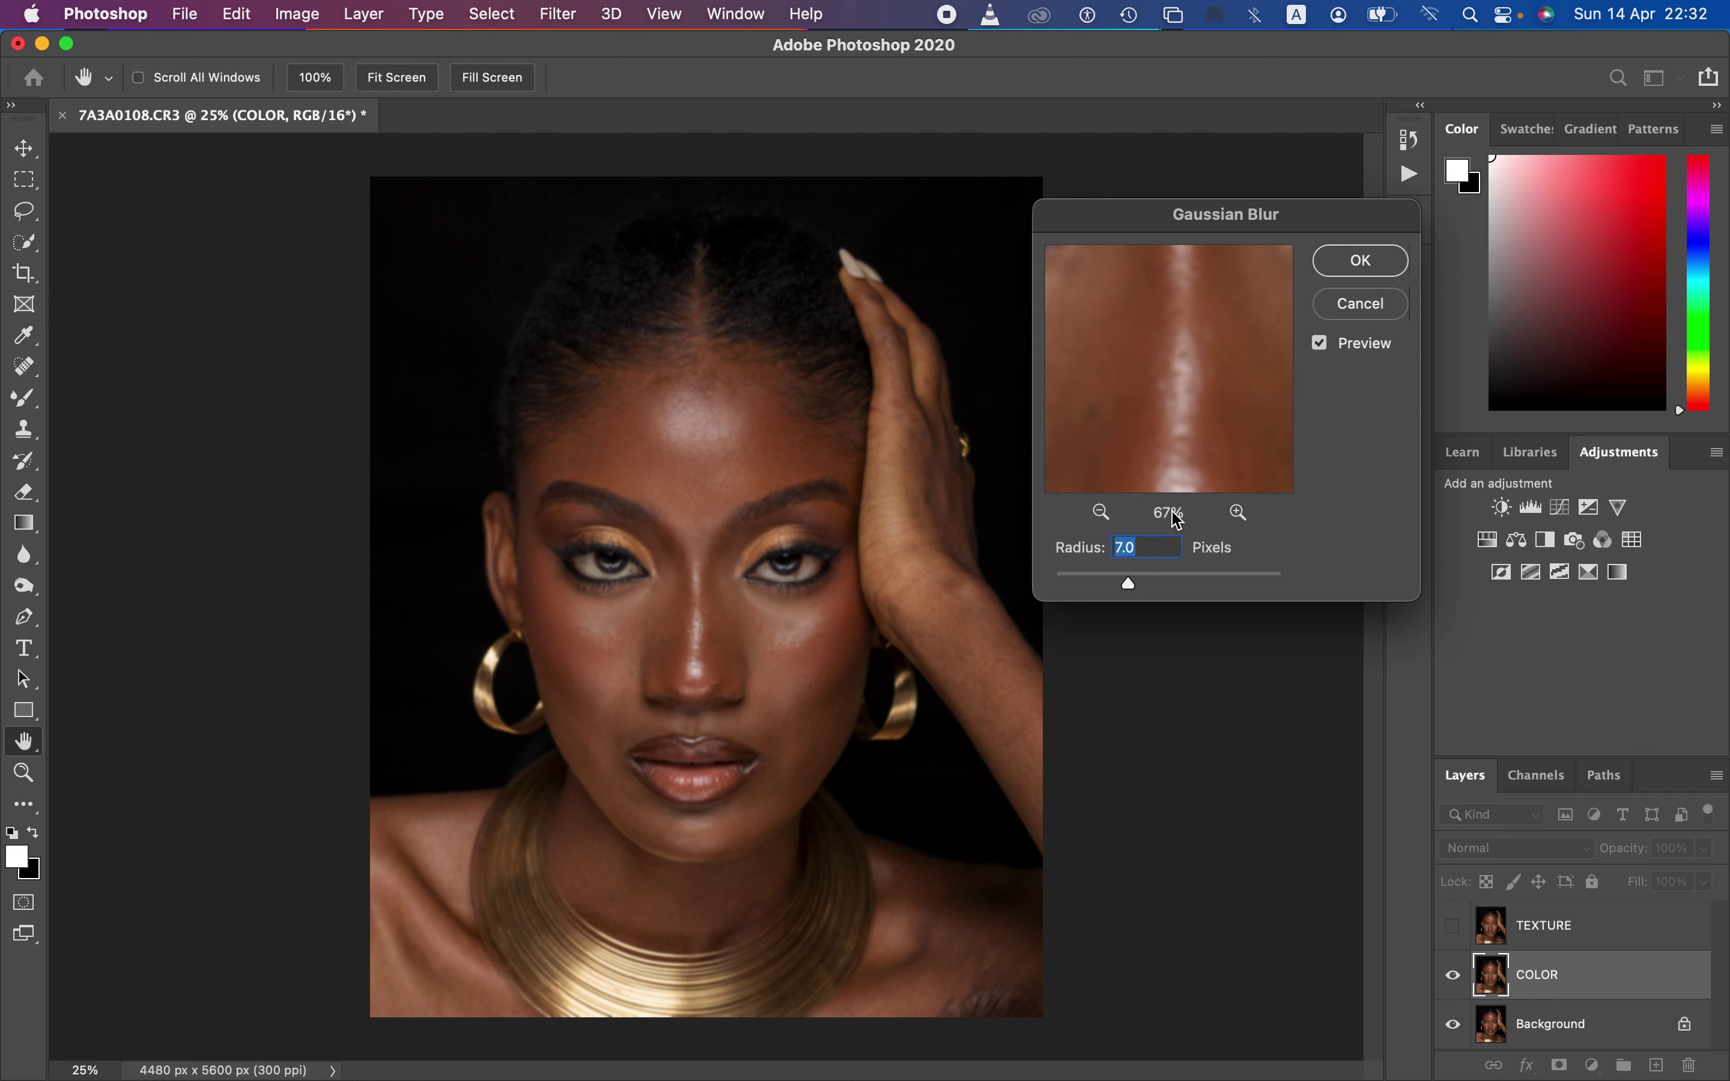
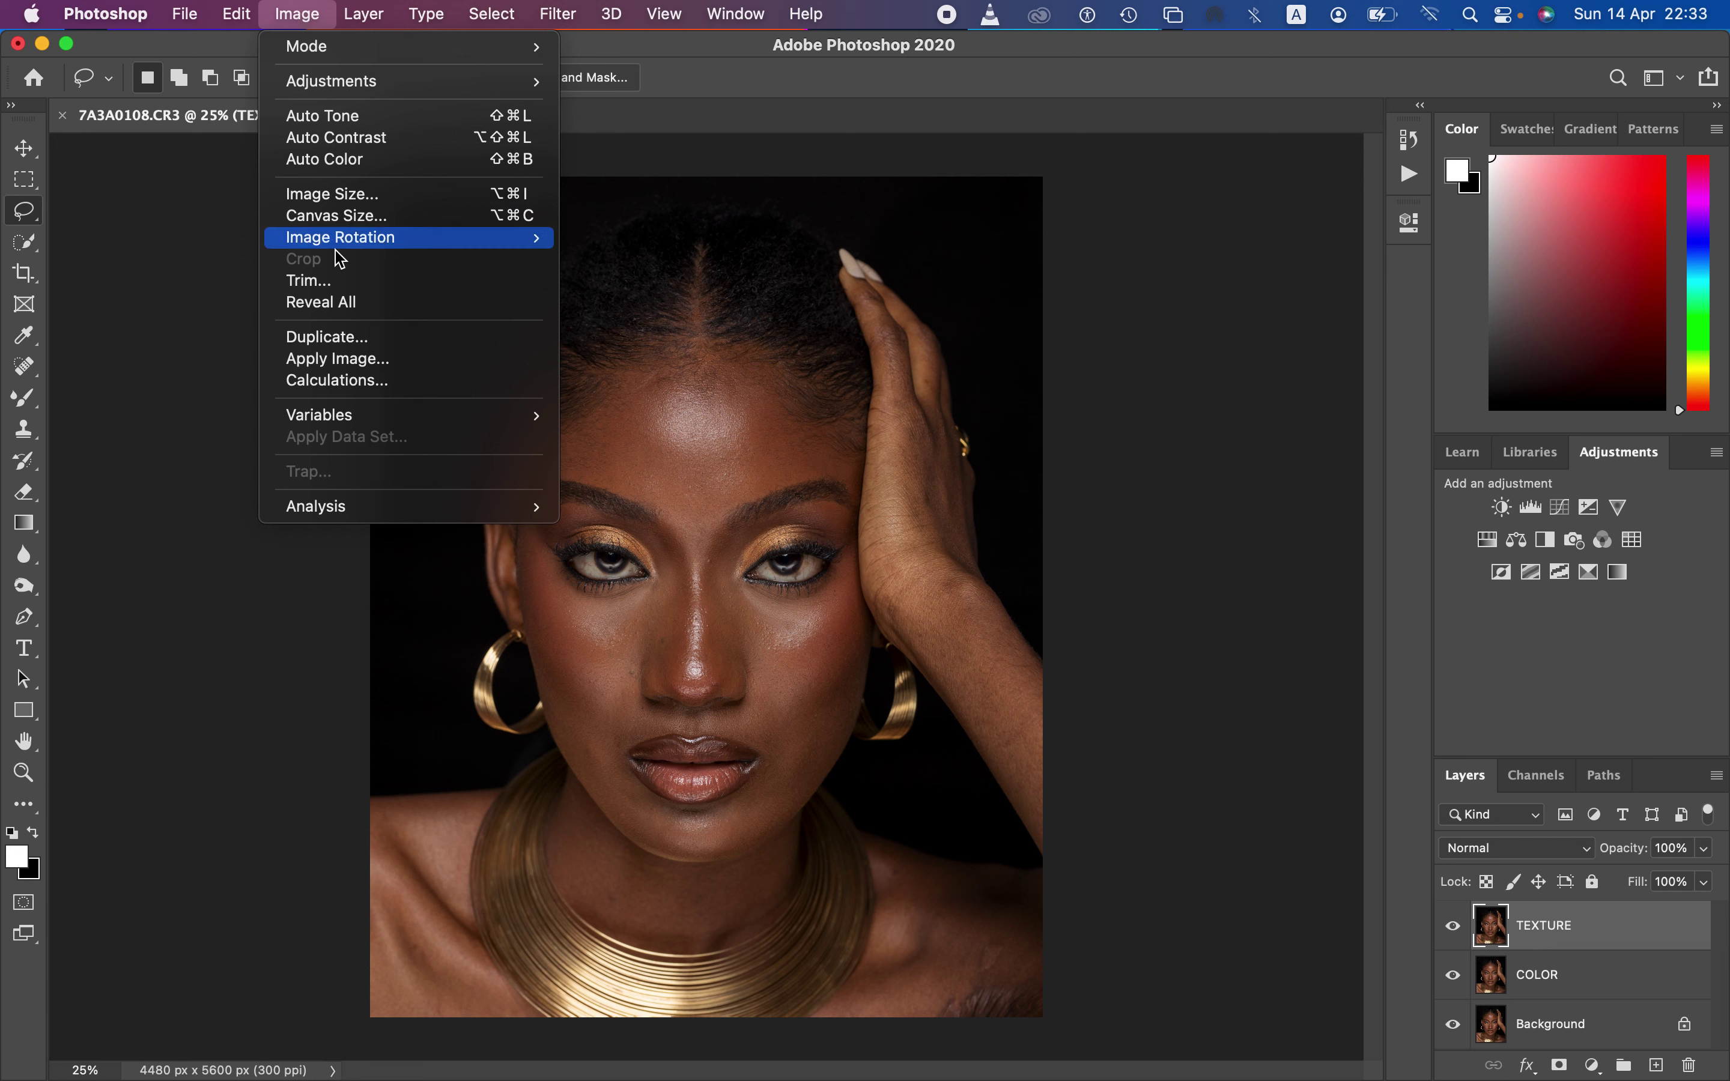
Start Apply Image on the TEXTURE layer, using the COLOR layer and its RGB channel as the source
{"action": "left_click", "coordinate": [365, 361]}
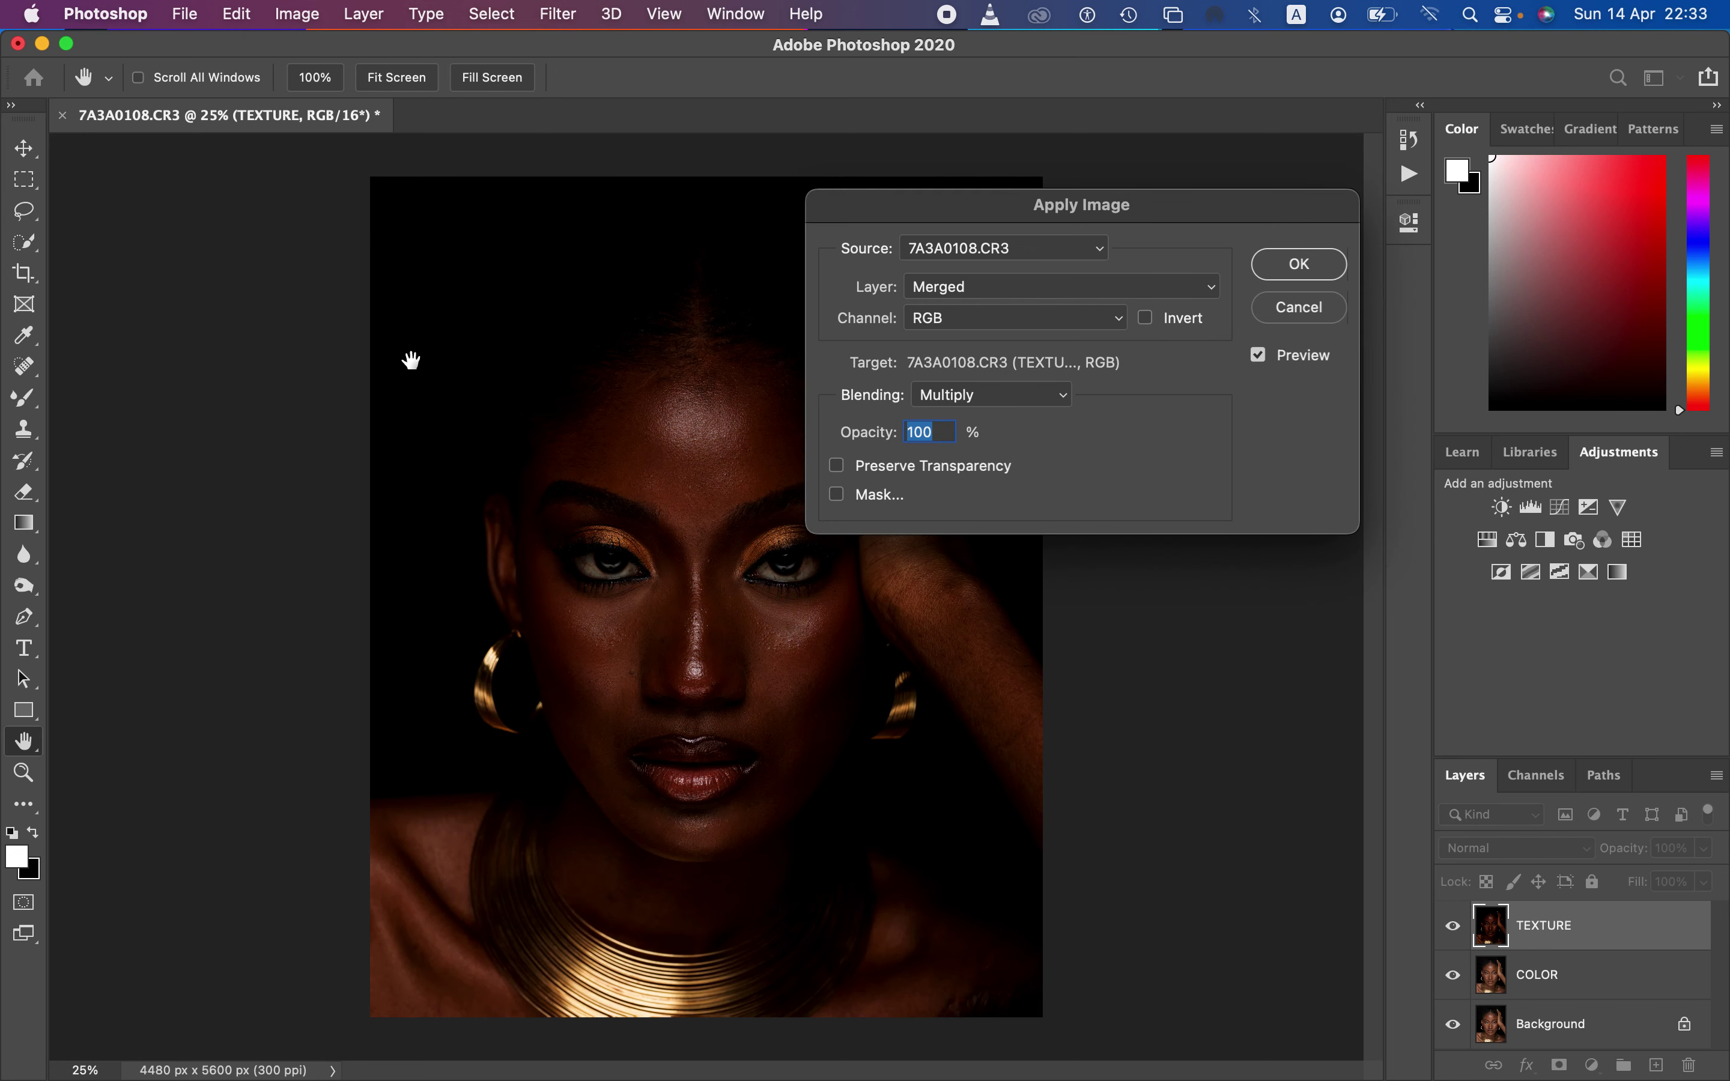
{"action": "left_click_drag", "start_coordinate": [1076, 206], "coordinate": [1163, 219]}
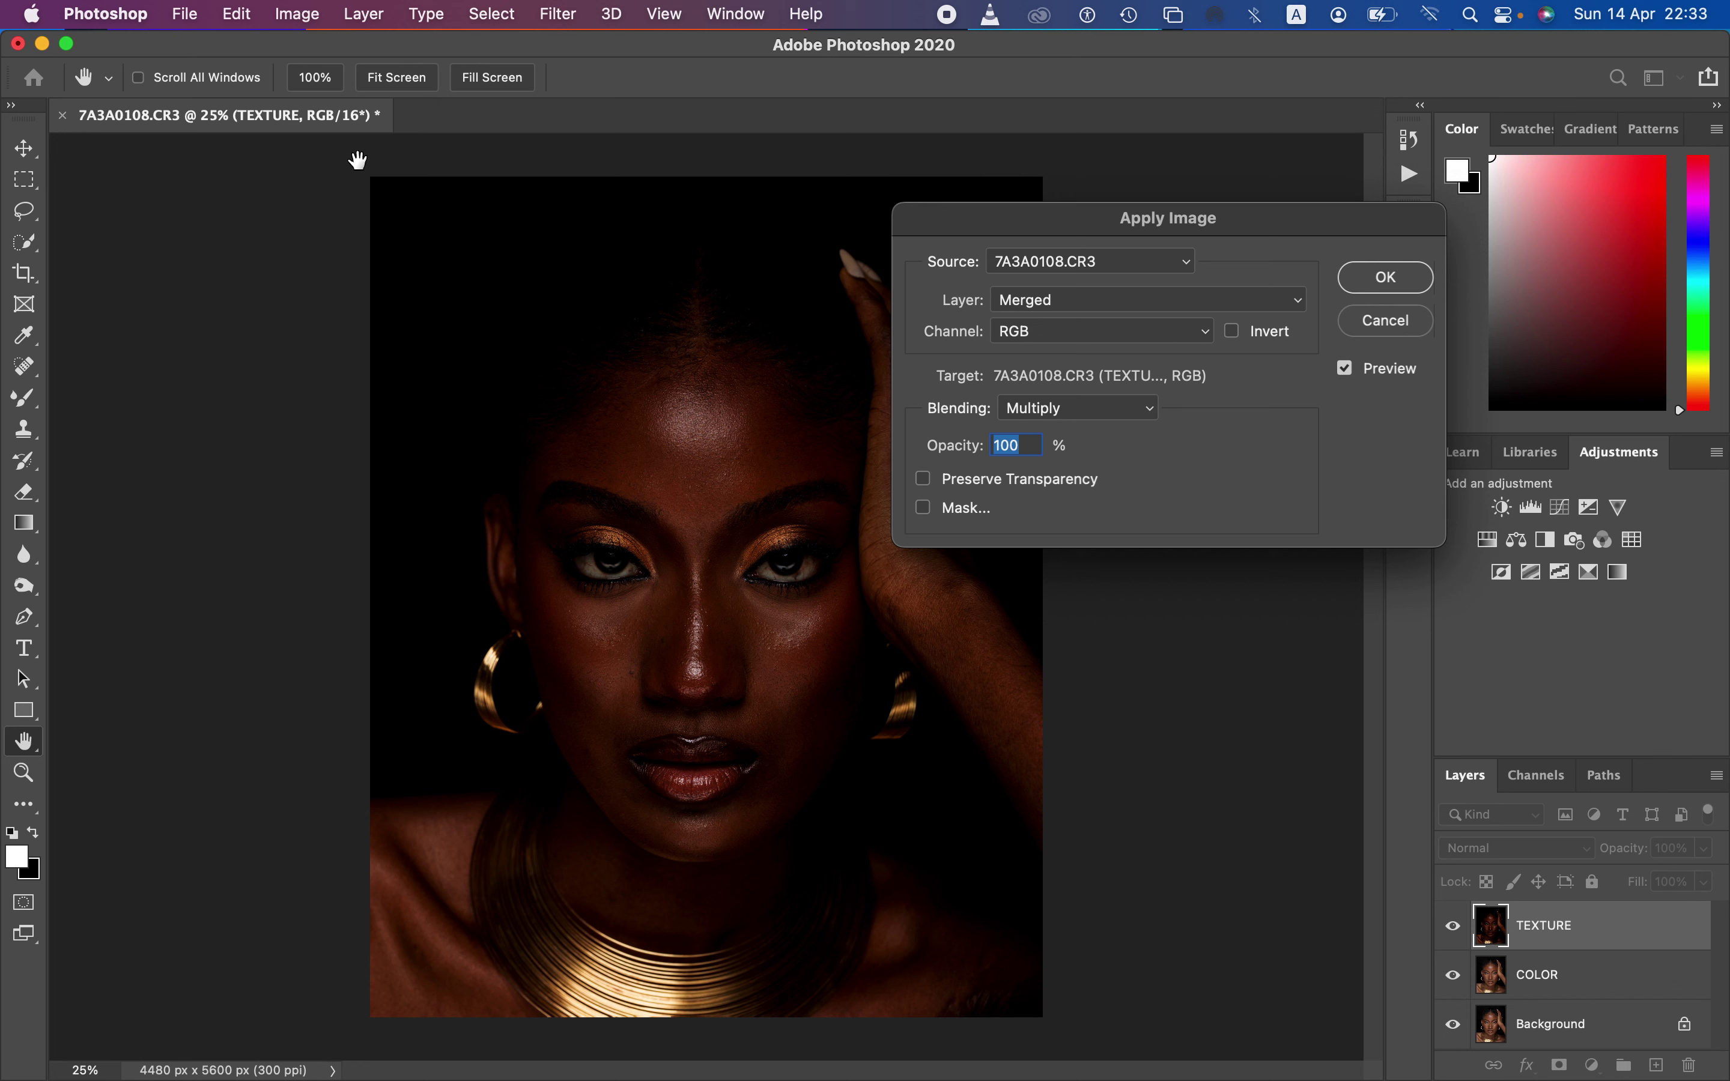
{"action": "left_click", "coordinate": [1079, 301]}
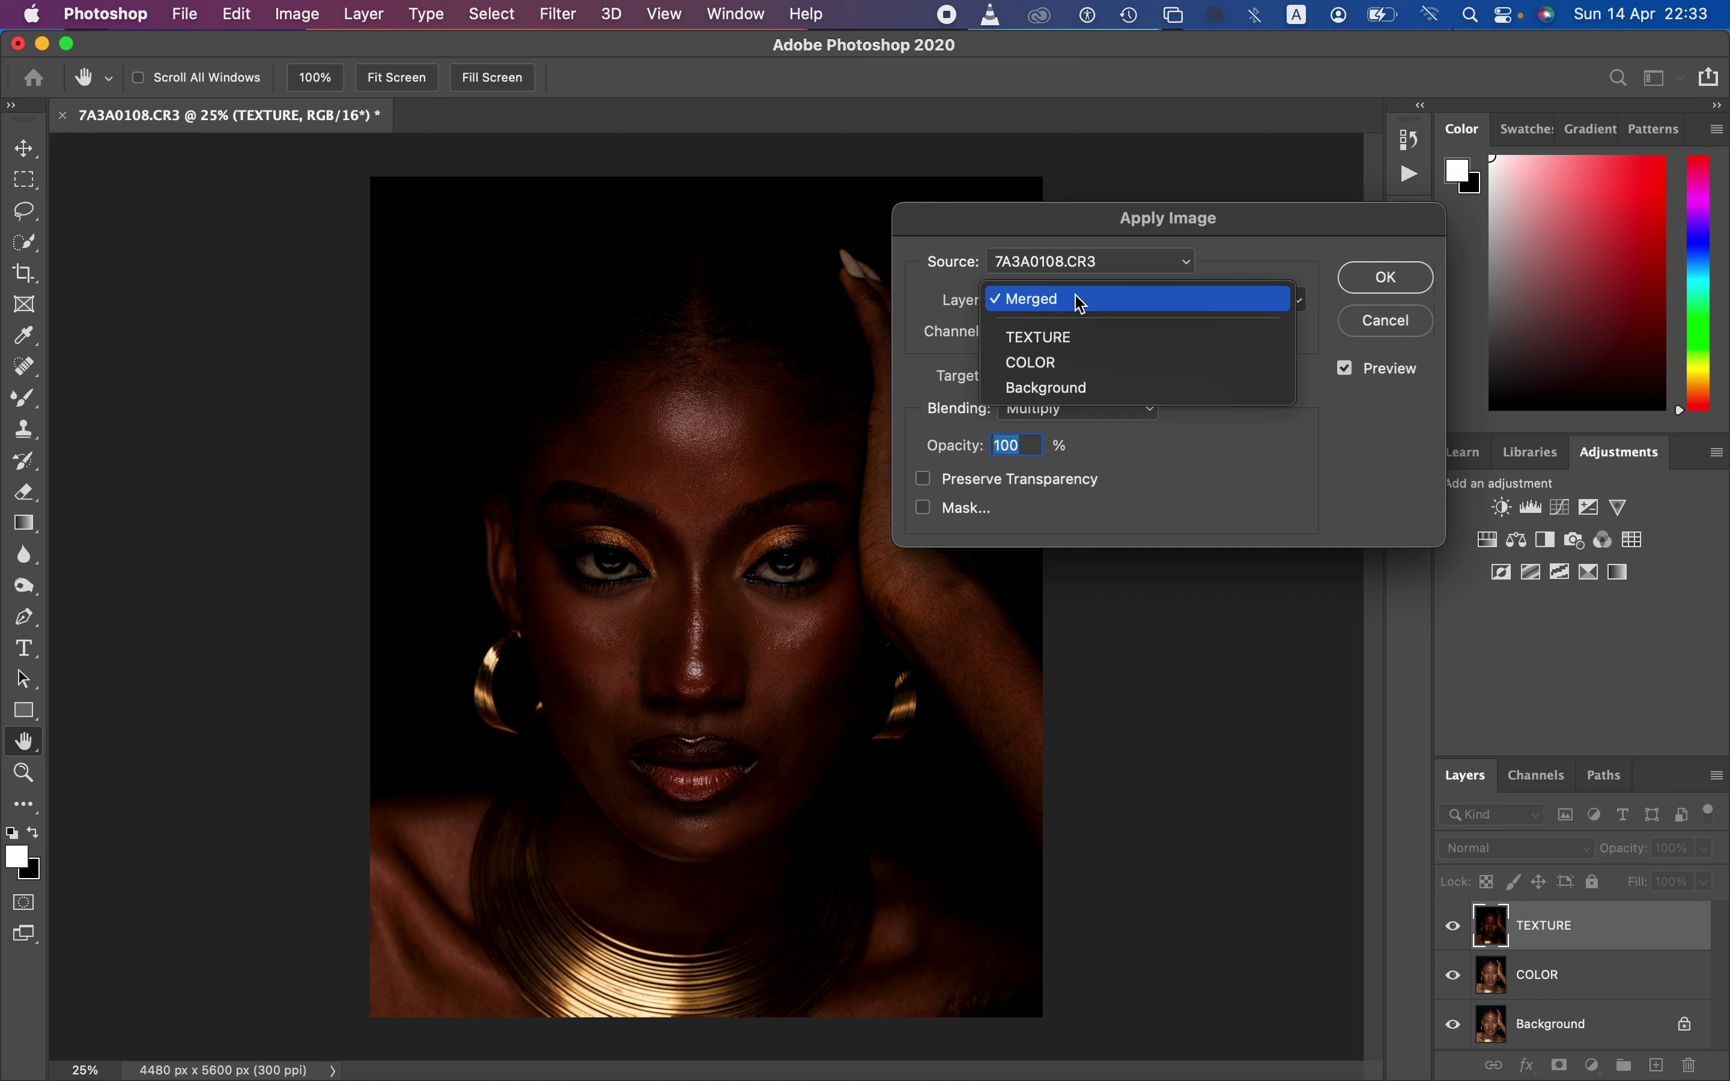
{"action": "left_click", "coordinate": [1064, 361]}
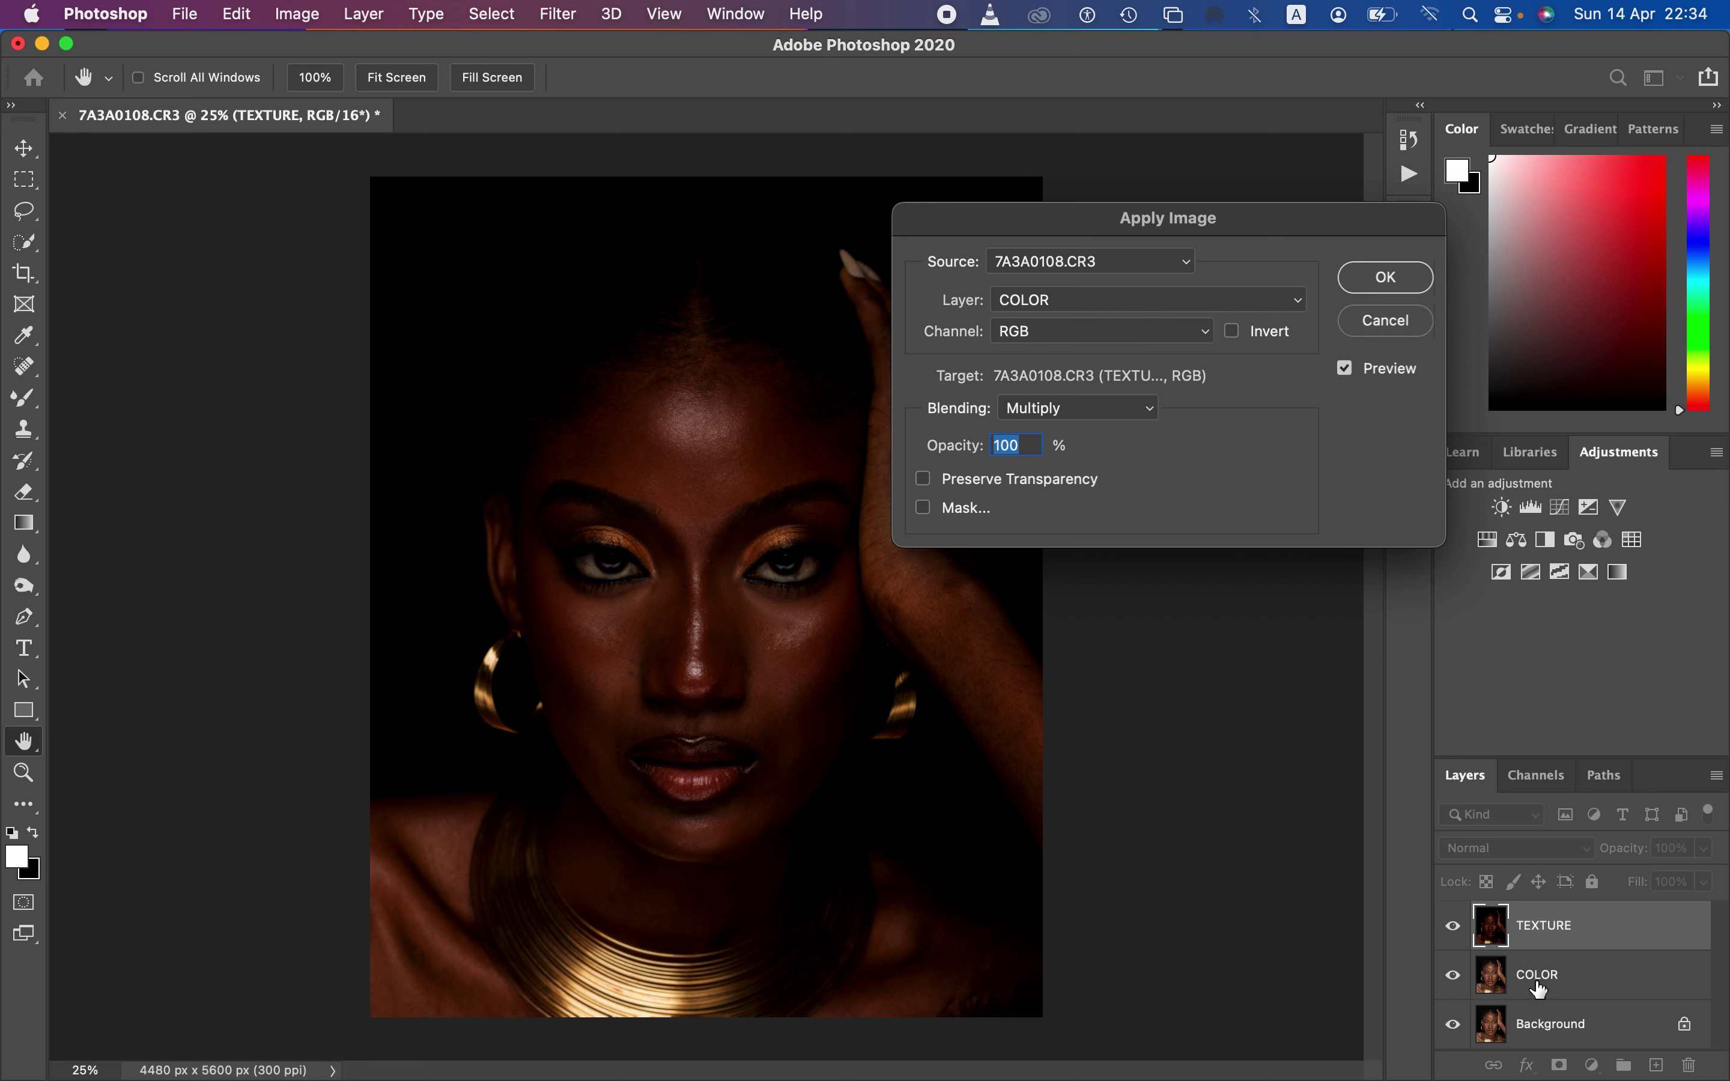
{"action": "left_click", "coordinate": [1074, 301]}
{"action": "left_click", "coordinate": [1081, 301]}
{"action": "left_click", "coordinate": [1114, 341]}
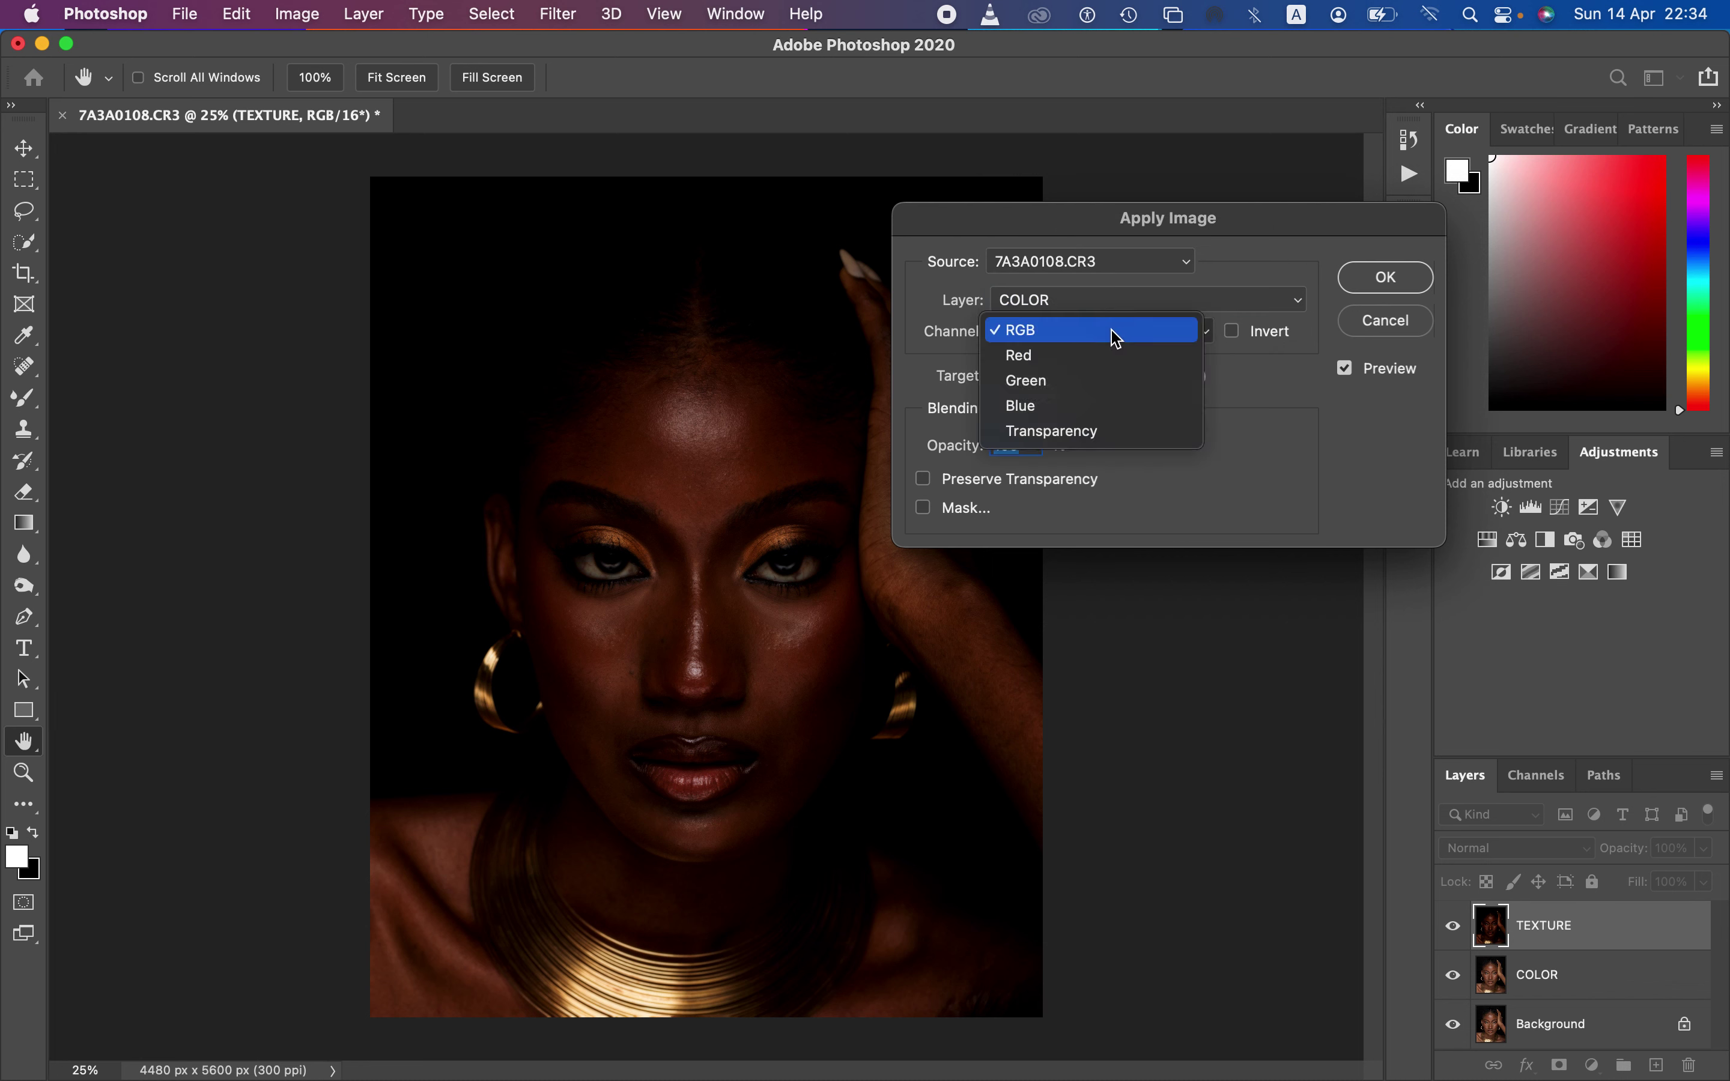
{"action": "left_click", "coordinate": [1117, 335]}
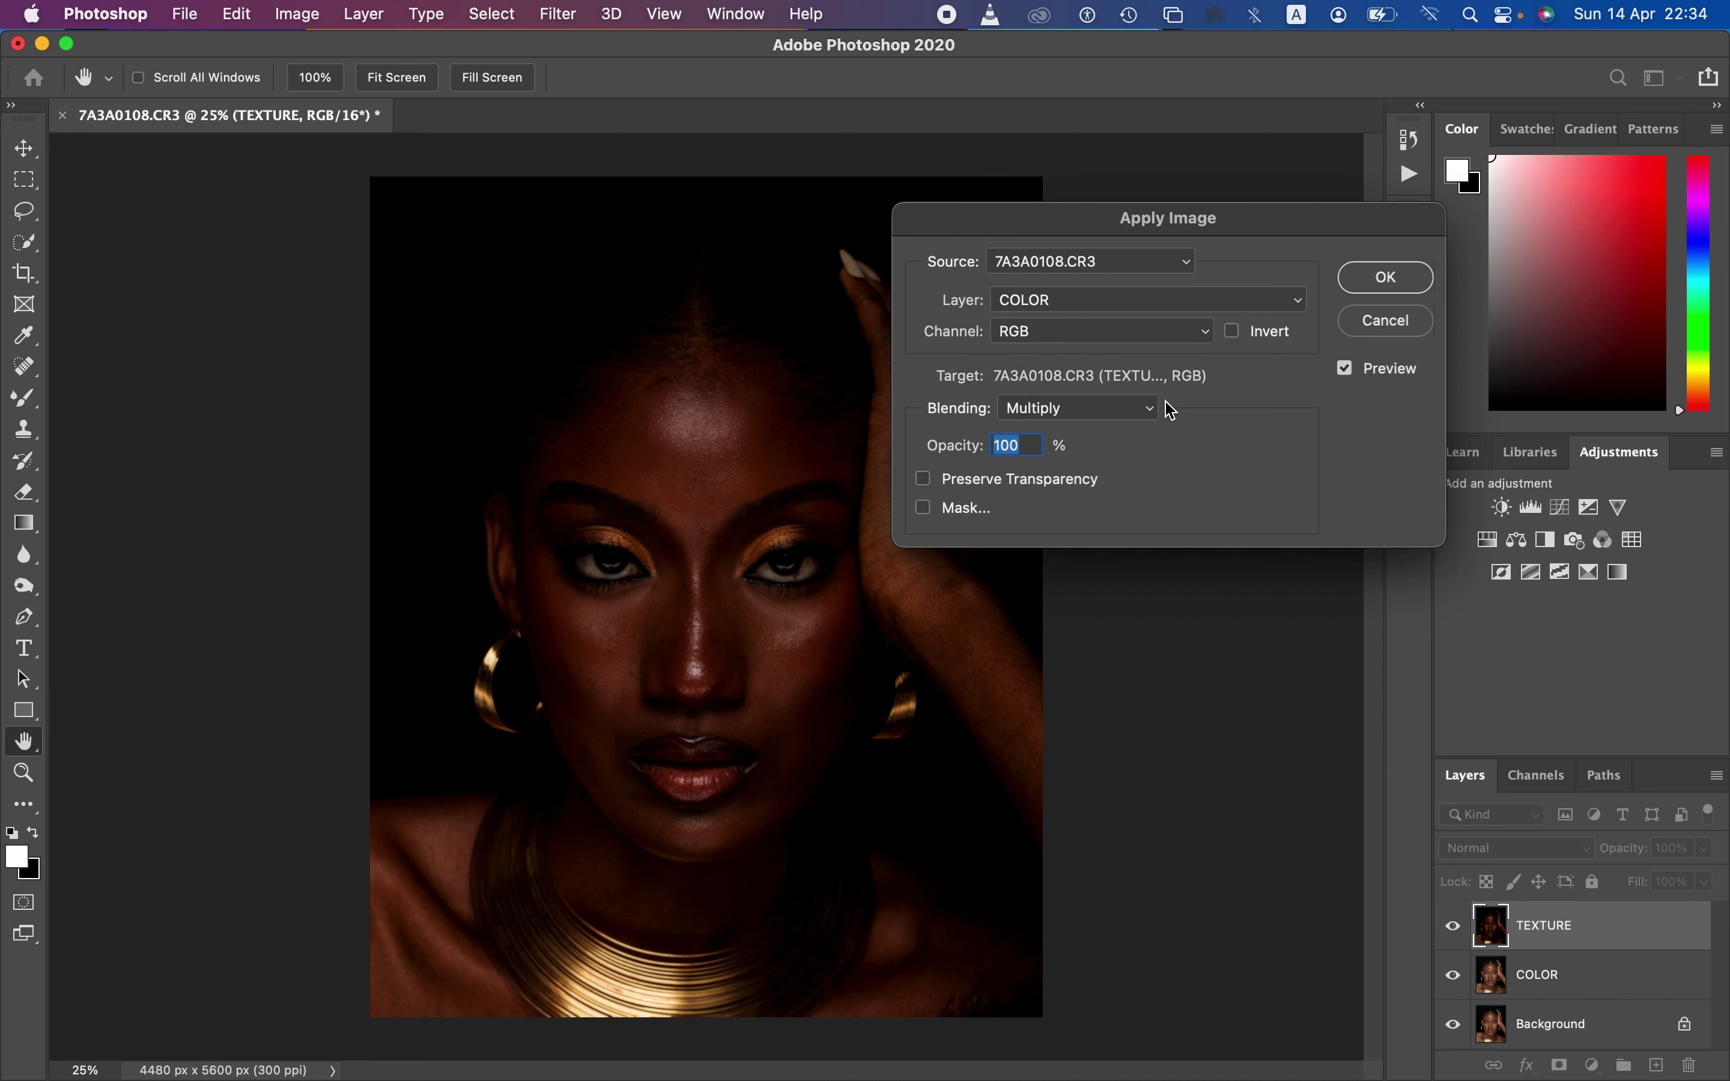
Set the Apply Image blending to Add with Invert enabled, scale 2 and offset 0, and check the texture preview up close
{"action": "left_click", "coordinate": [1097, 409]}
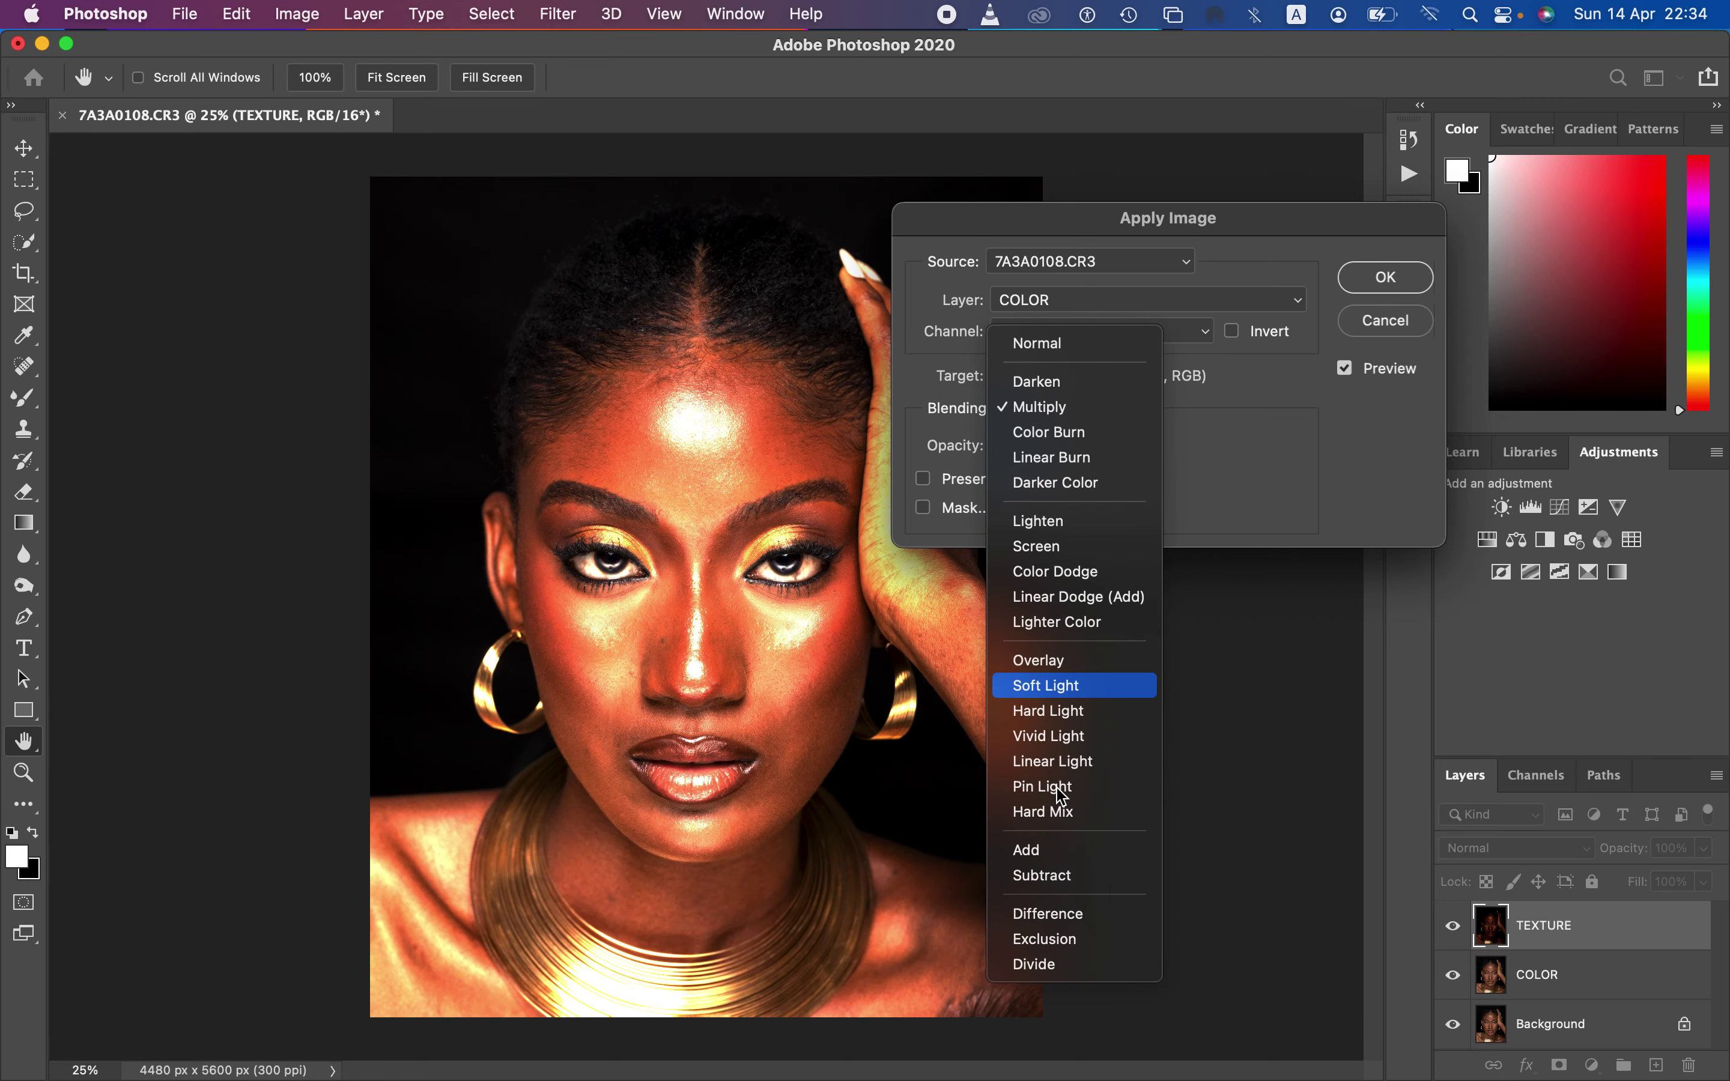
{"action": "left_click", "coordinate": [1049, 853]}
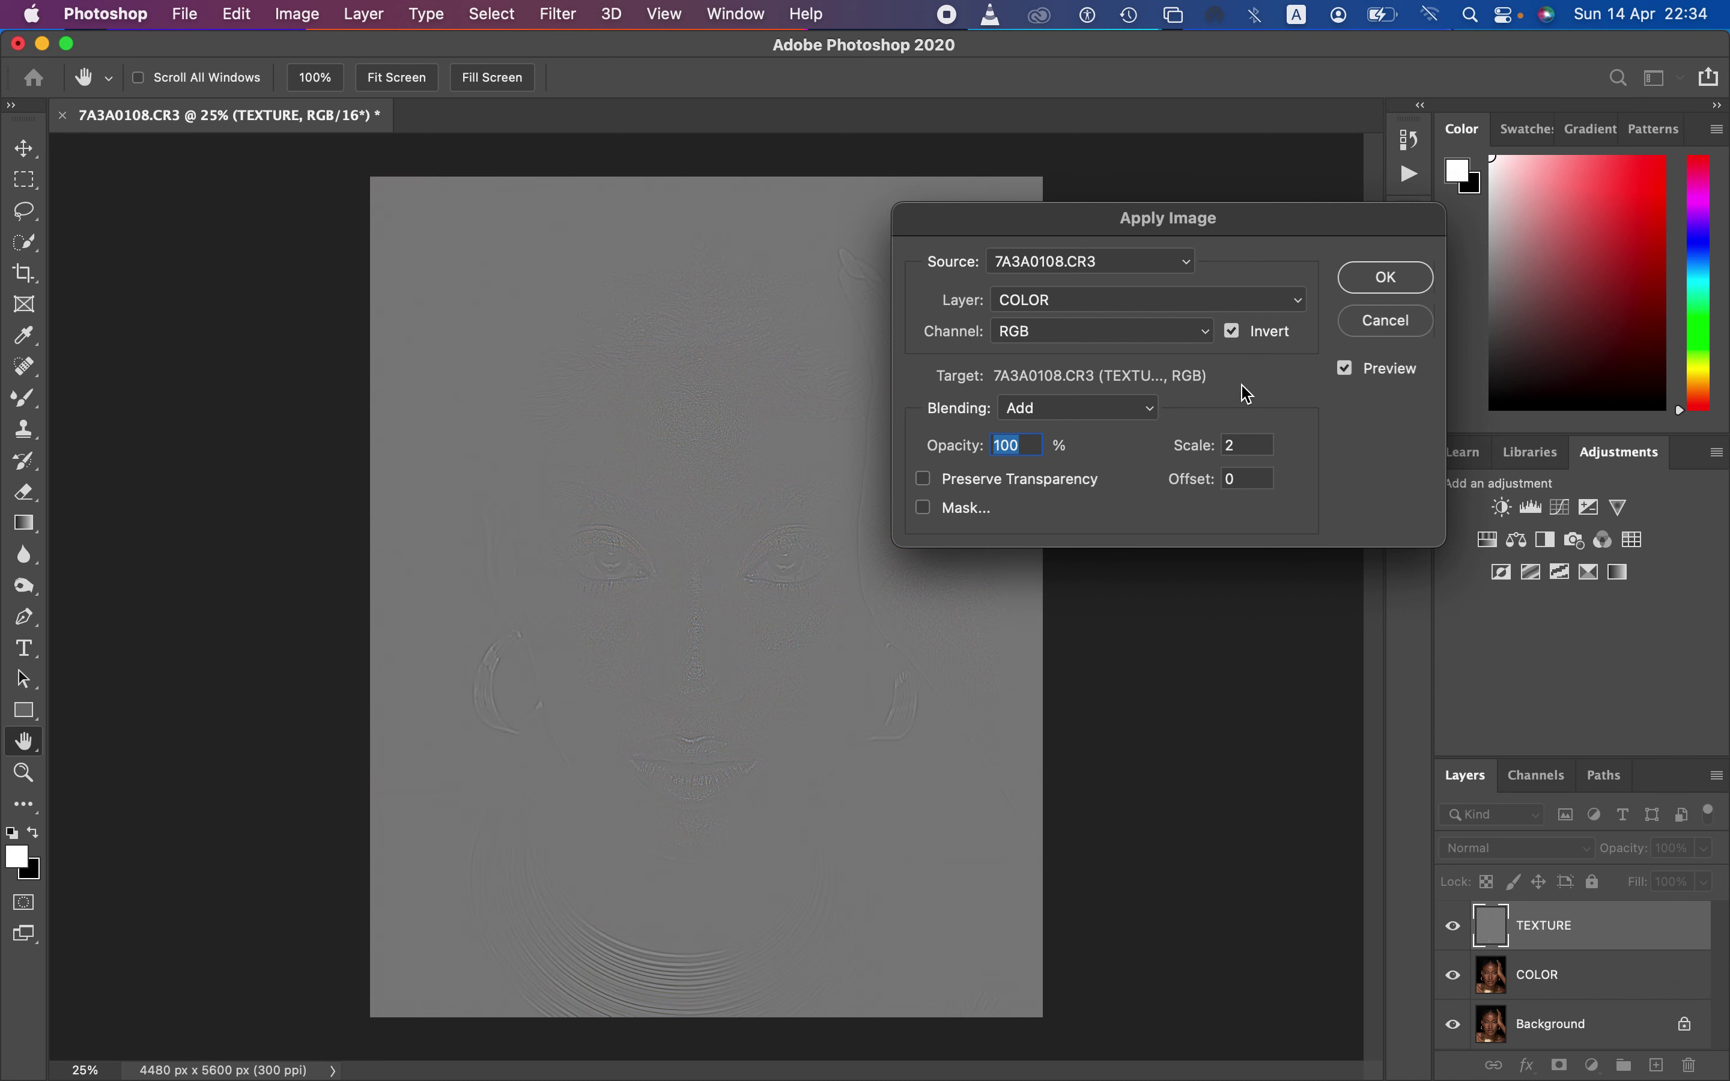
{"action": "key", "text": "super+equal"}
{"action": "key", "text": "super+equal"}
{"action": "key", "text": "super+equal"}
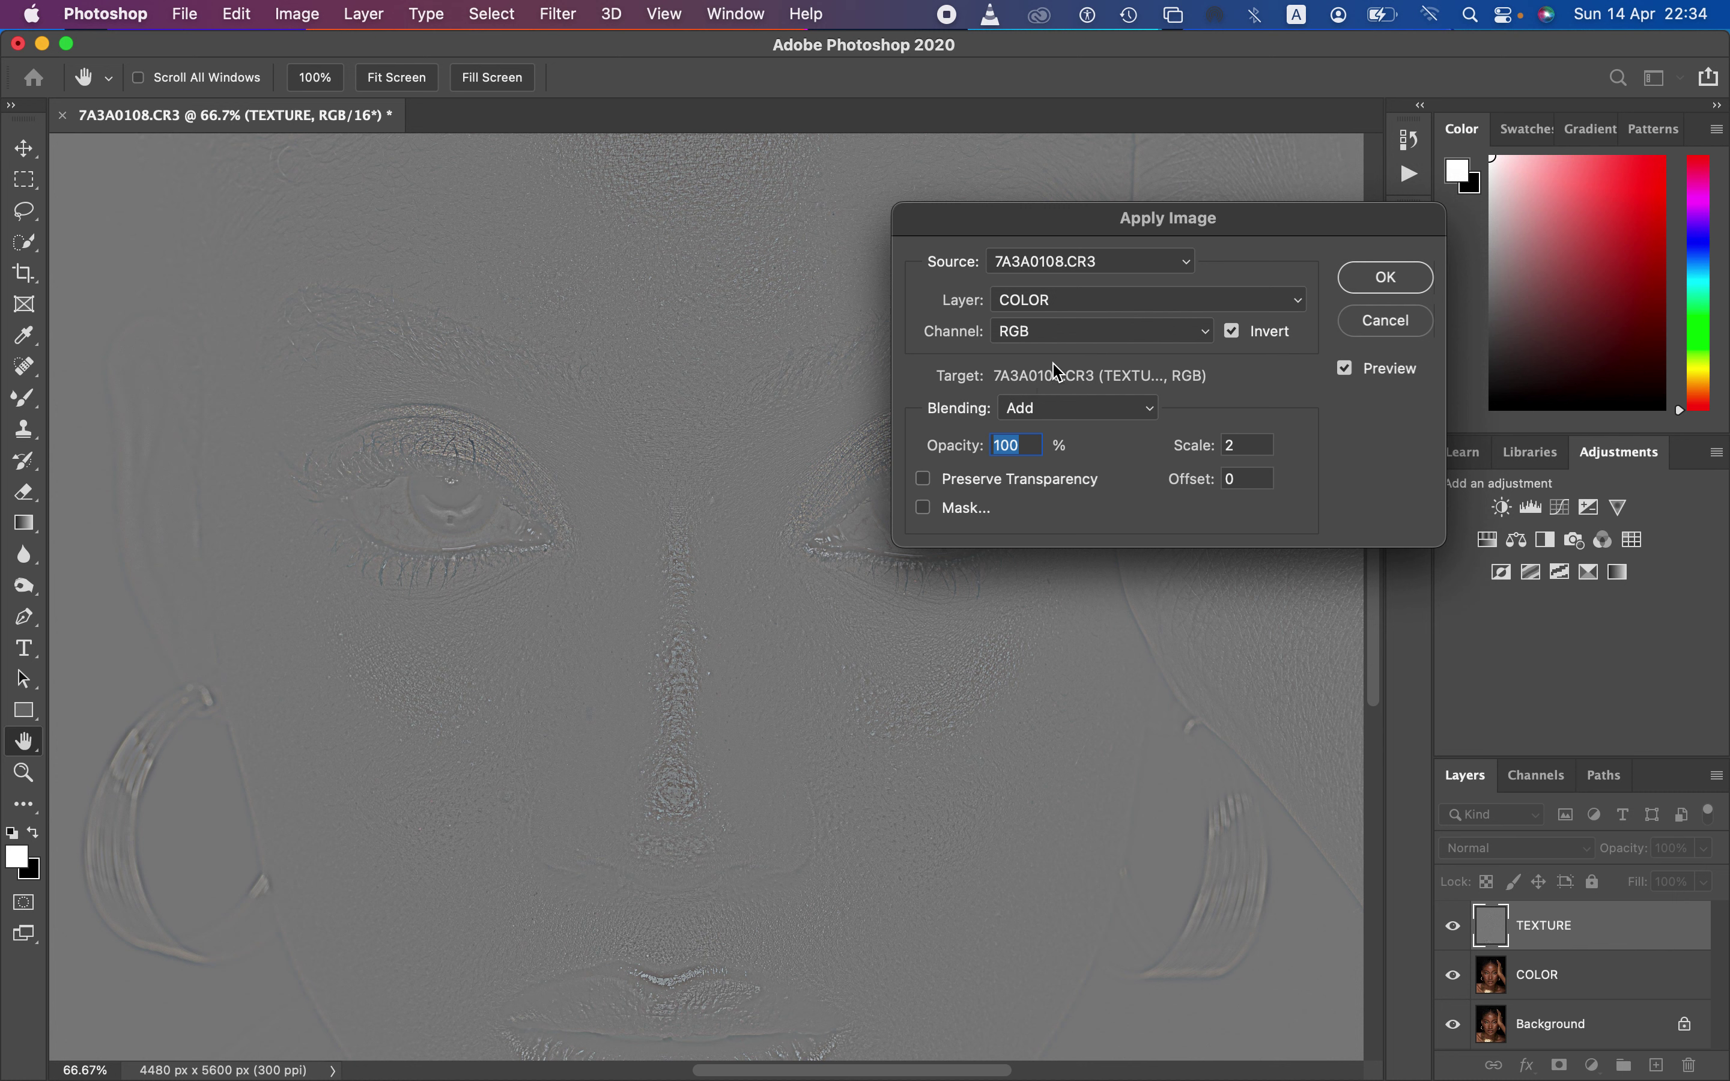
Try Subtract blending from the COLOR layer with Invert disabled, scale 2 and offset 128
{"action": "left_click", "coordinate": [1092, 312]}
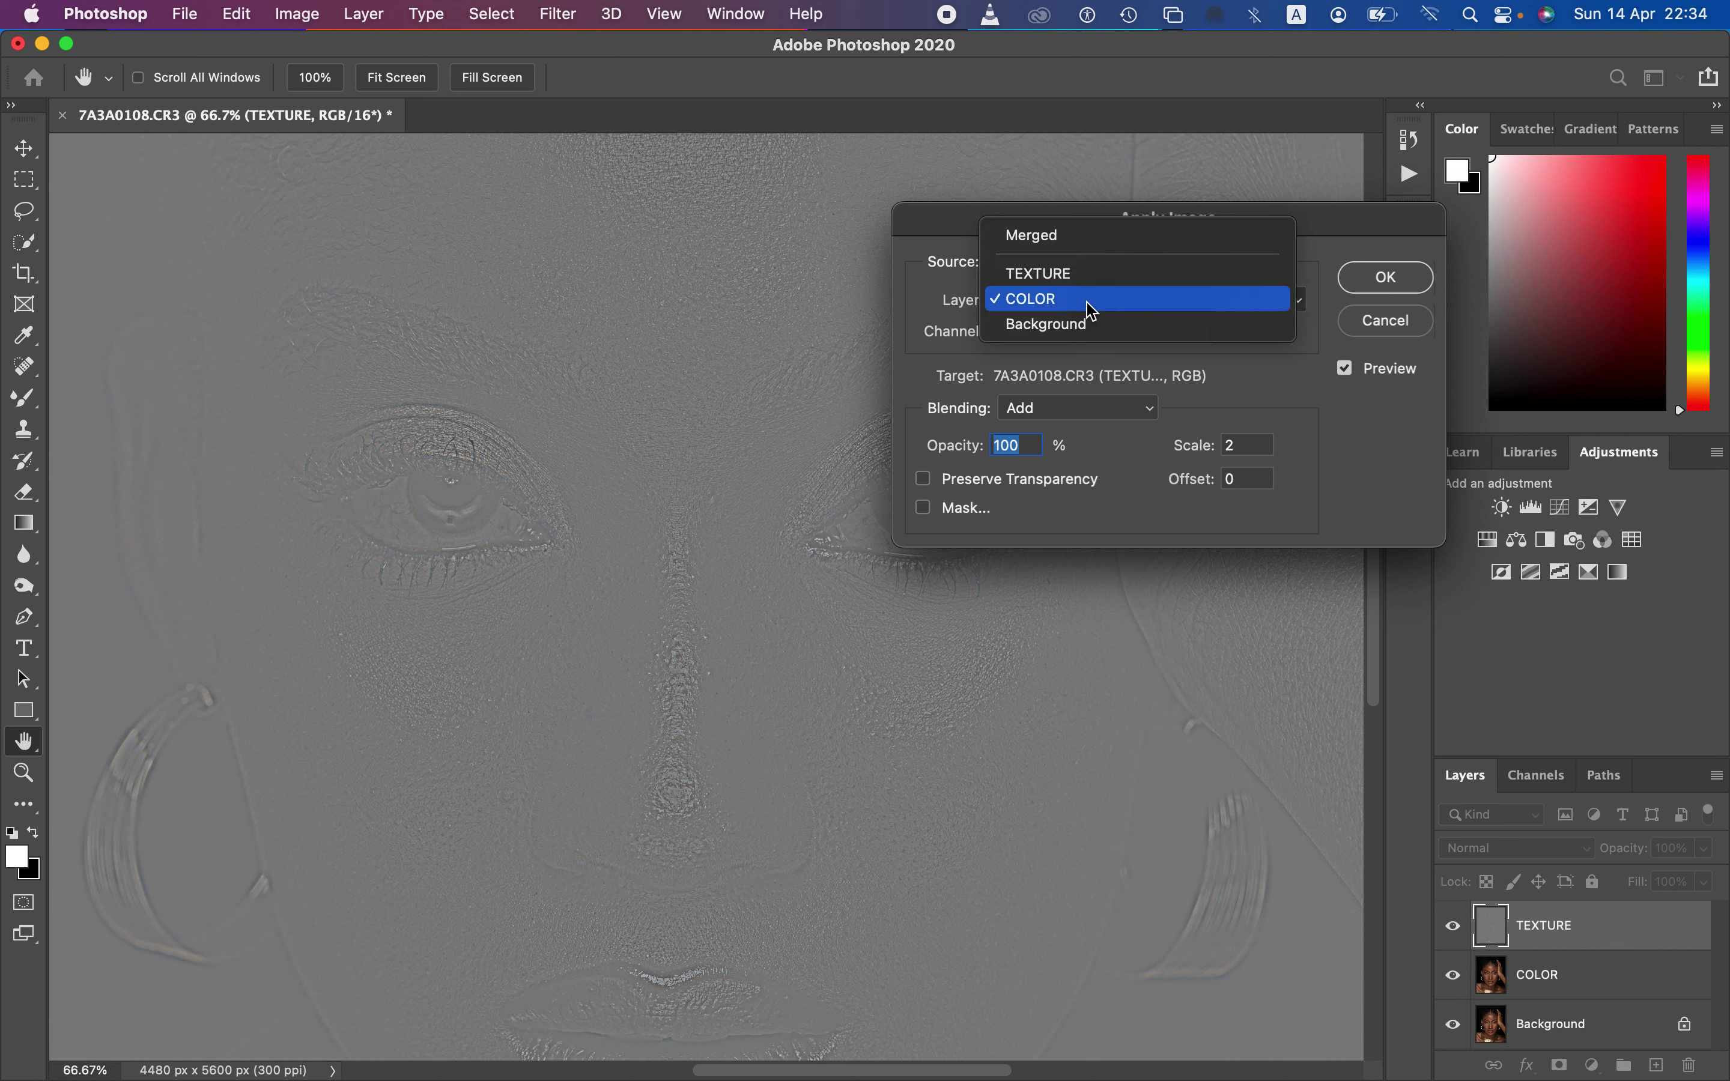
{"action": "left_click", "coordinate": [1092, 309]}
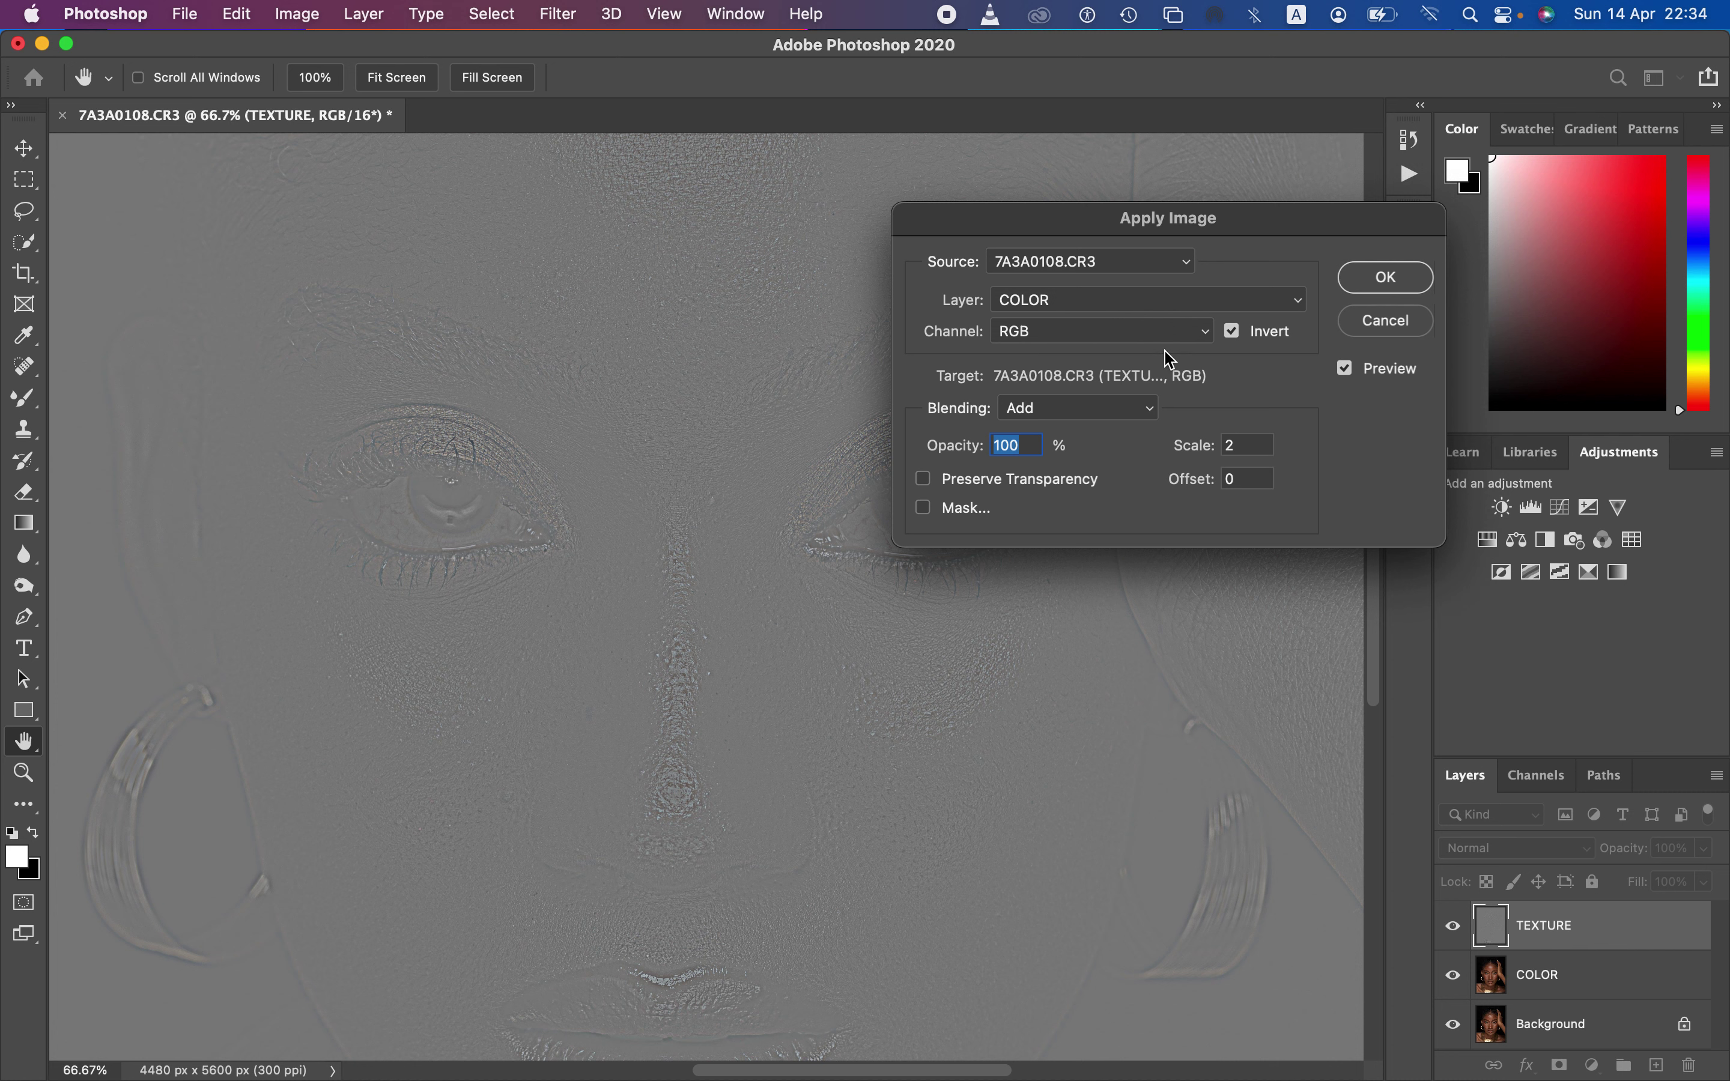
{"action": "left_click", "coordinate": [1125, 340]}
{"action": "left_click", "coordinate": [1120, 337]}
{"action": "left_click", "coordinate": [1233, 332]}
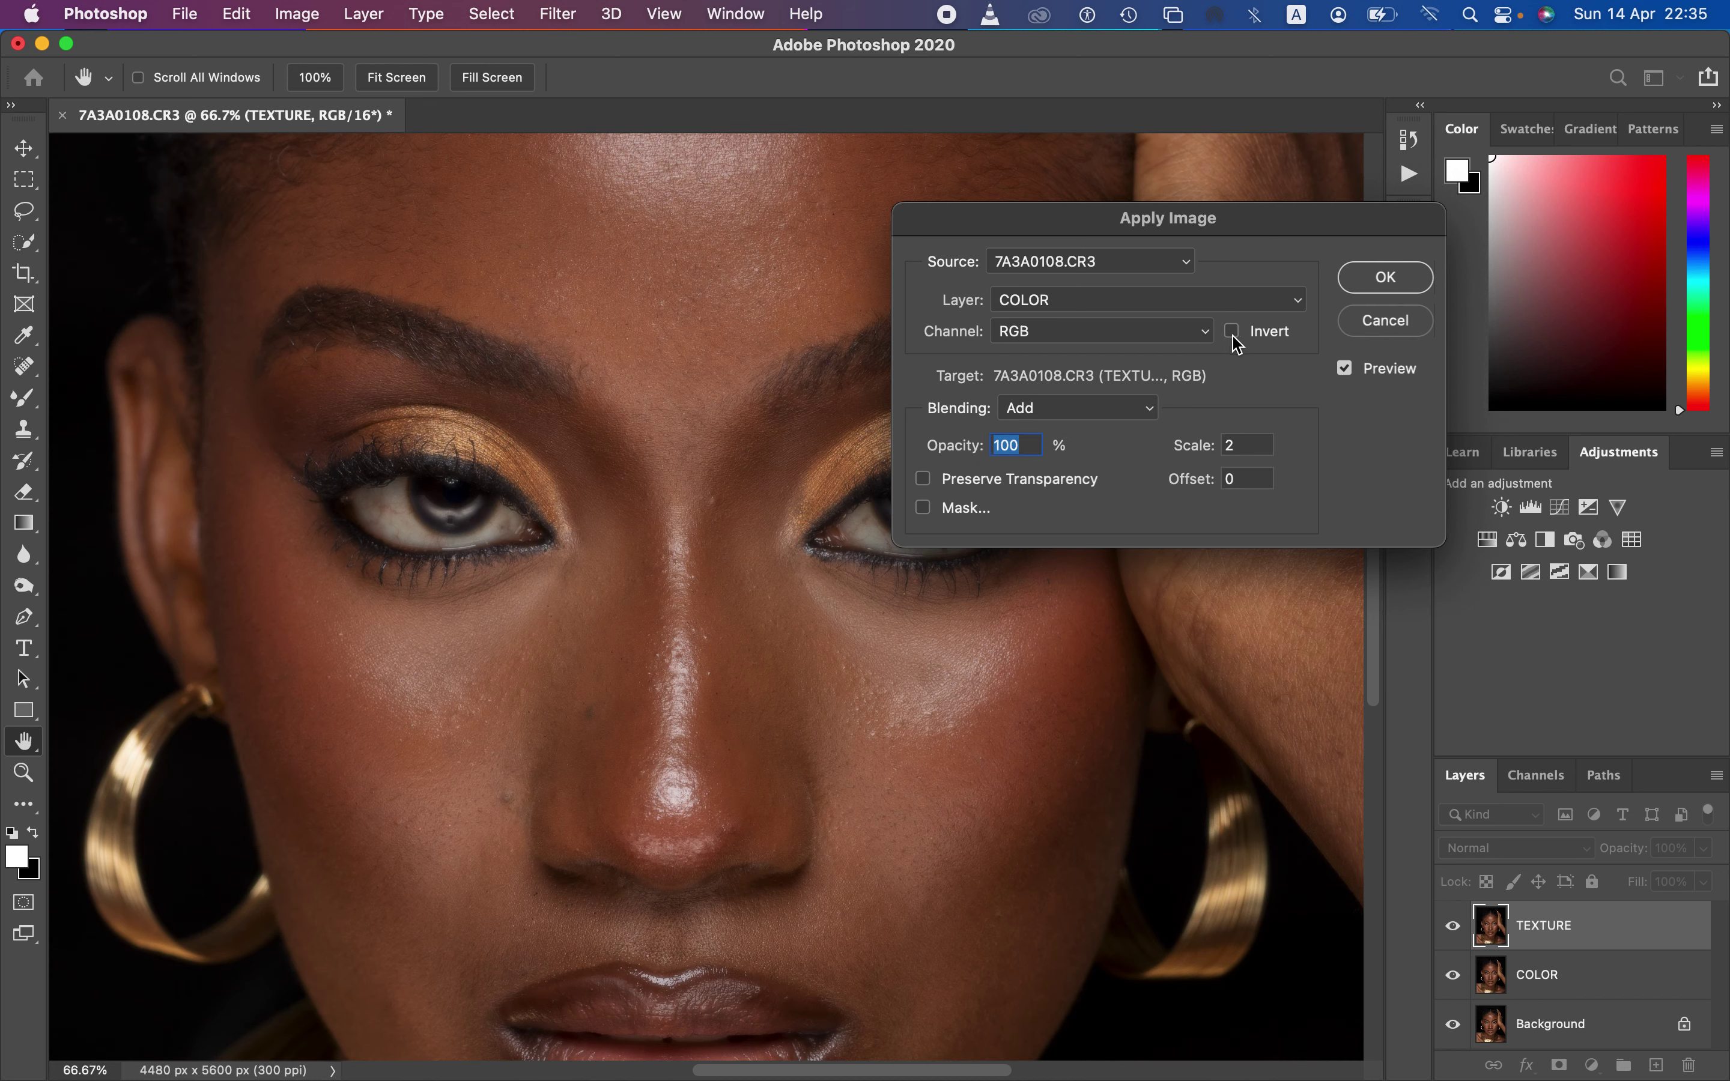
{"action": "left_click", "coordinate": [1121, 412]}
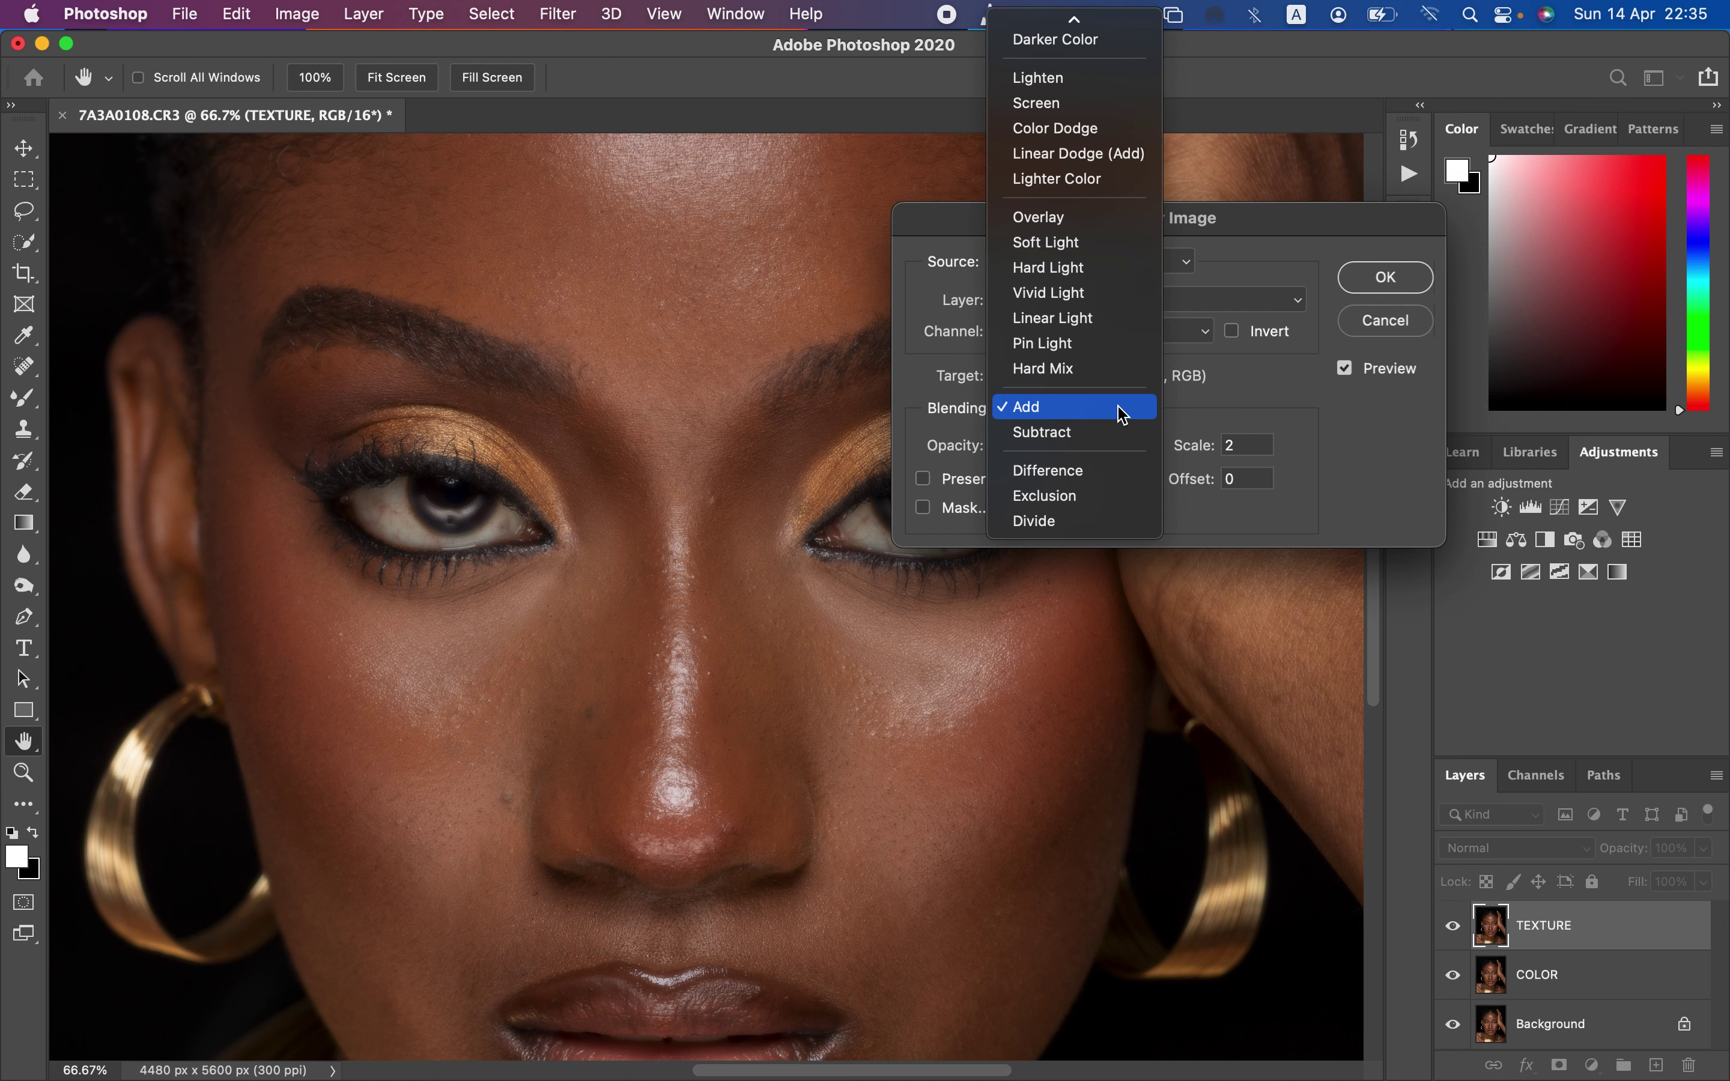
{"action": "left_click", "coordinate": [1106, 433]}
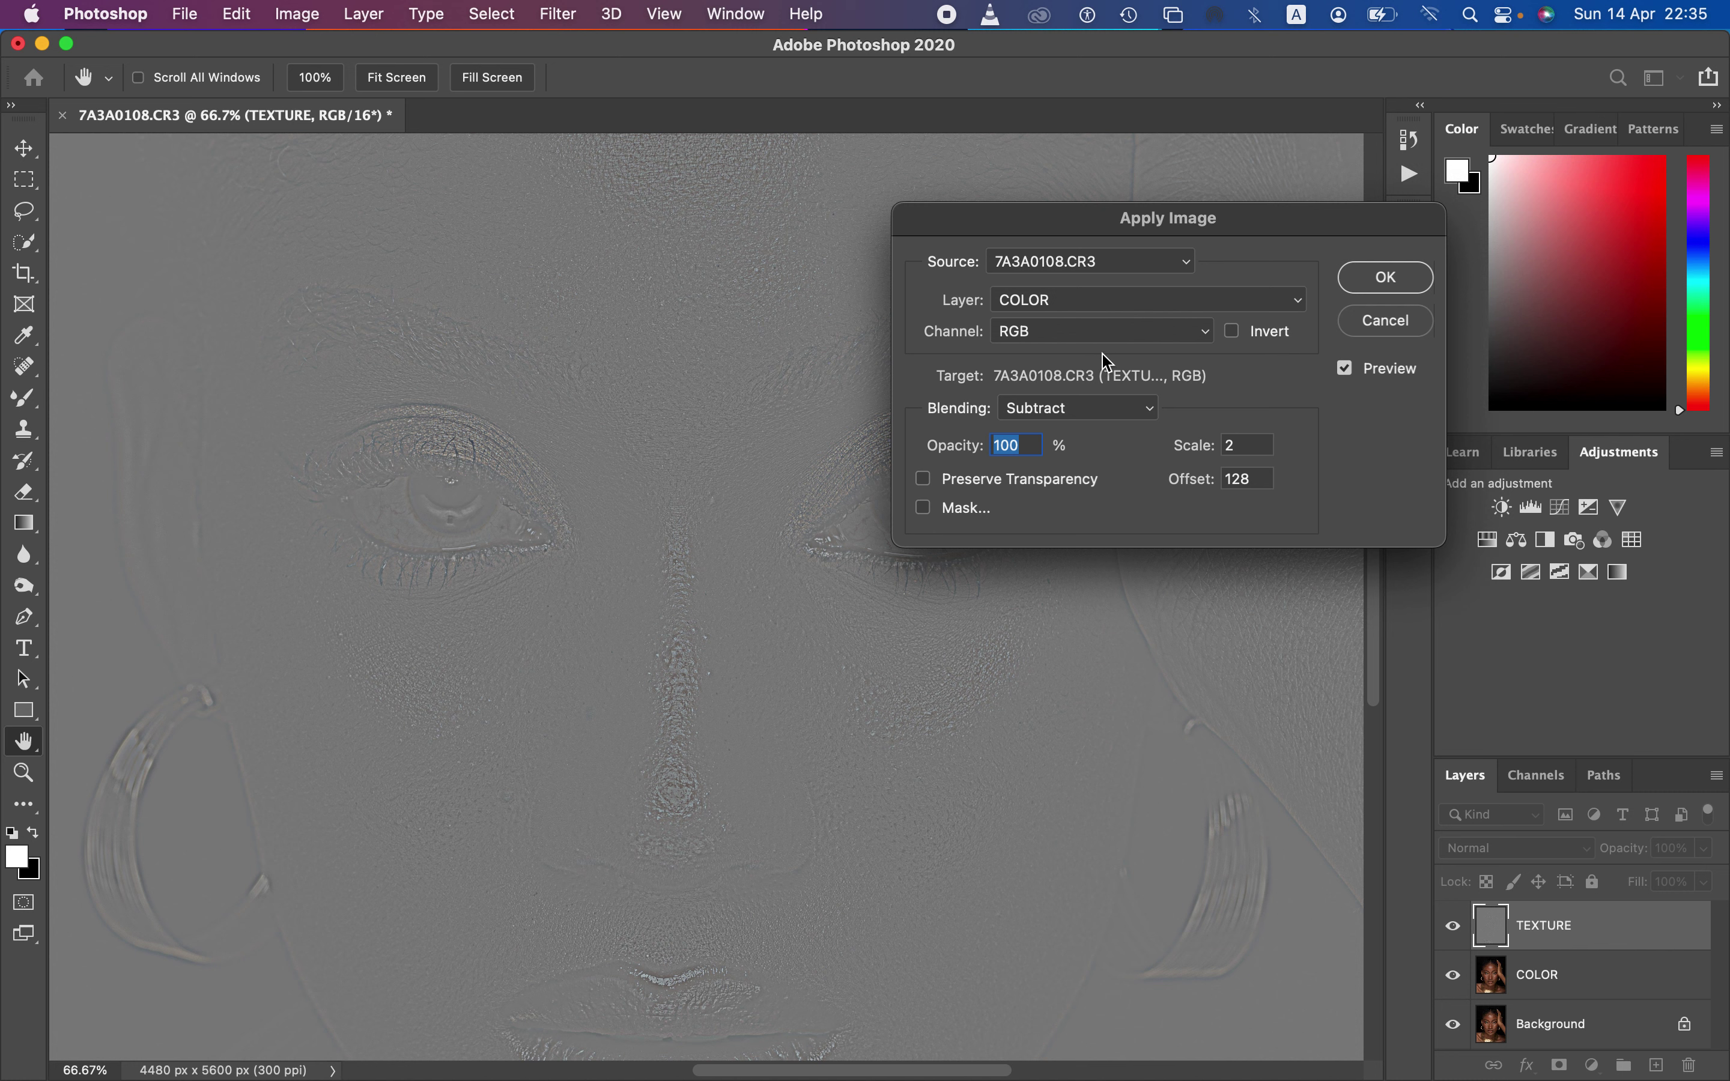
Apply the image to the TEXTURE layer with inverted Add blending and set the layer's blend mode to Linear Light
{"action": "left_click", "coordinate": [1103, 410]}
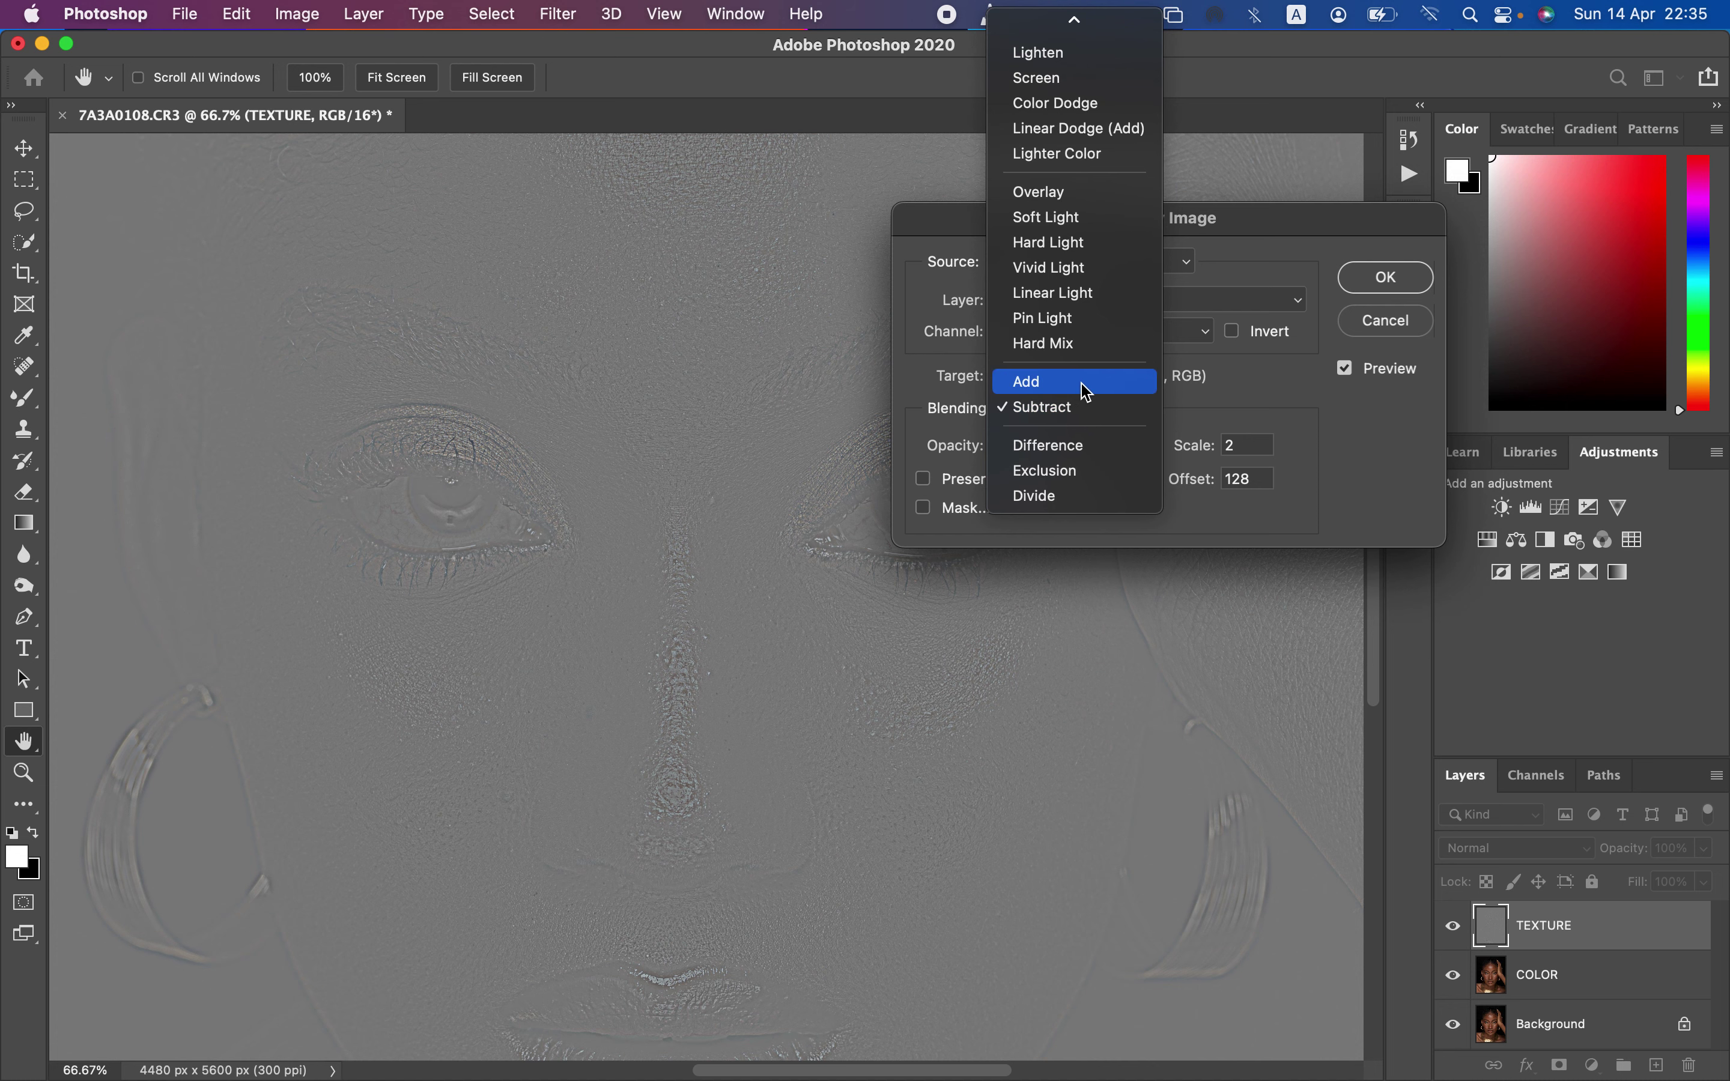
{"action": "left_click", "coordinate": [1086, 384]}
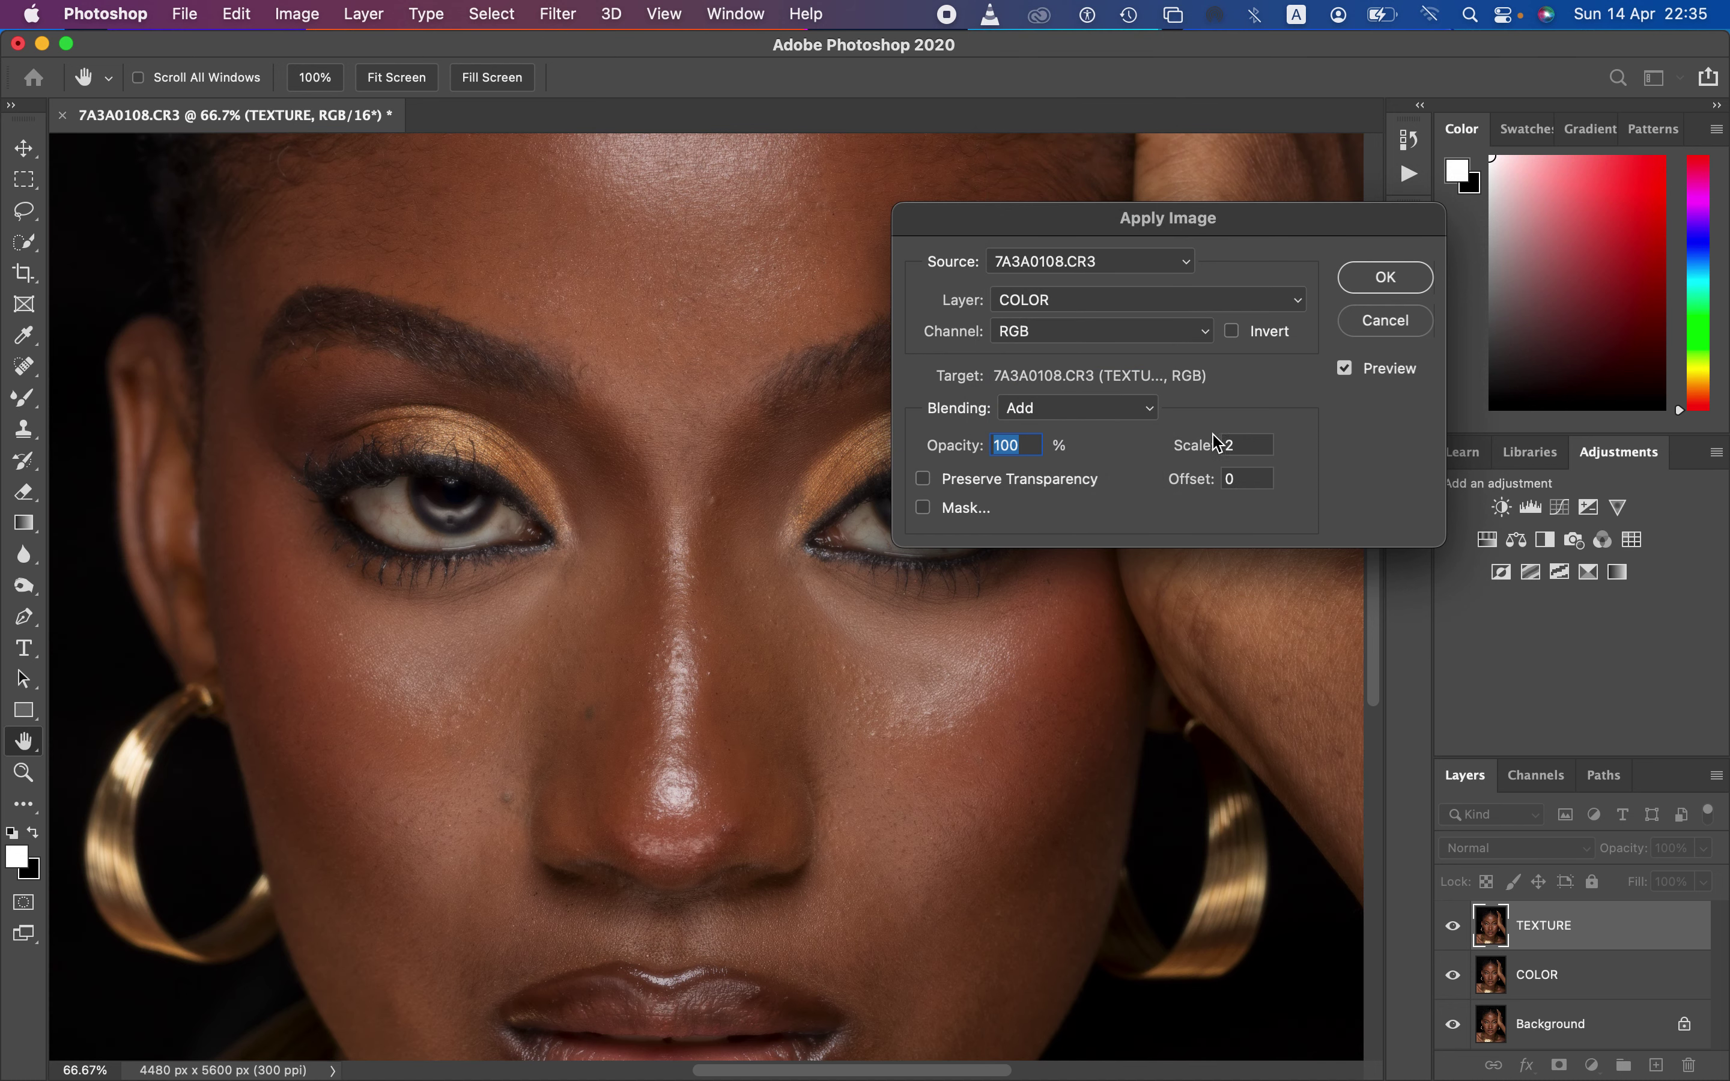
{"action": "left_click", "coordinate": [1232, 331]}
{"action": "left_click", "coordinate": [1372, 294]}
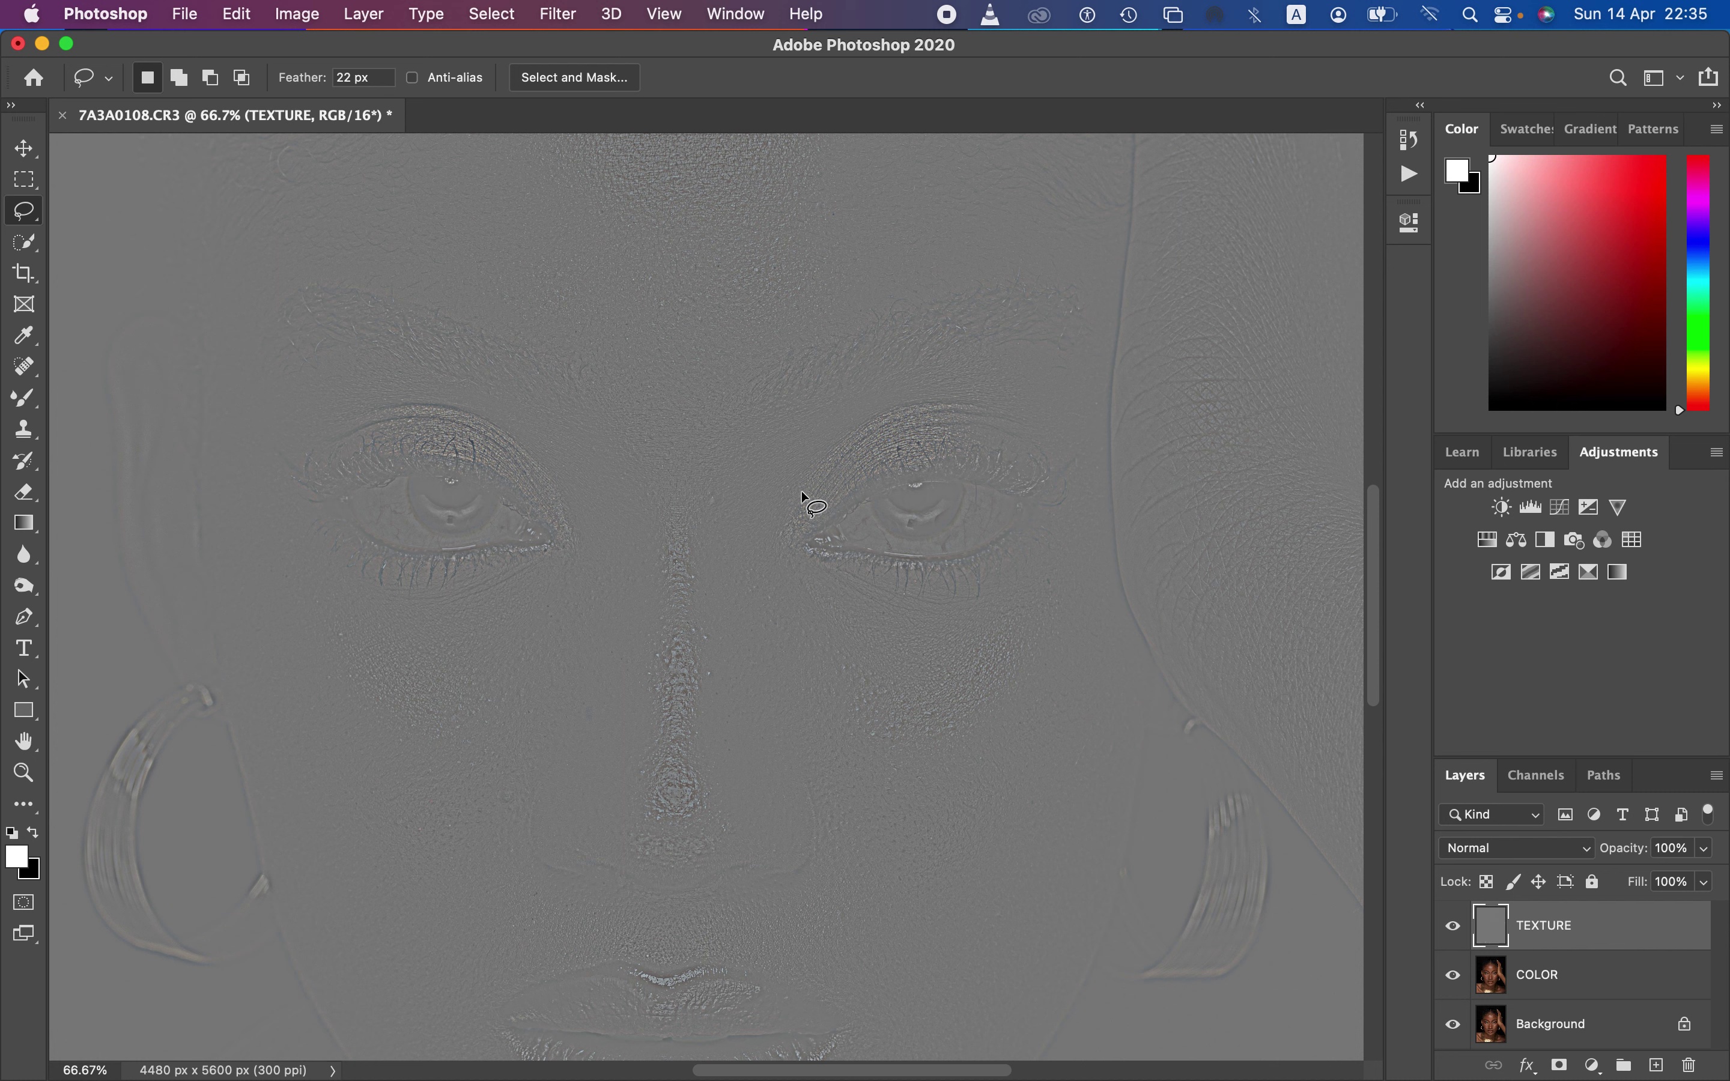
{"action": "left_click", "coordinate": [1520, 857]}
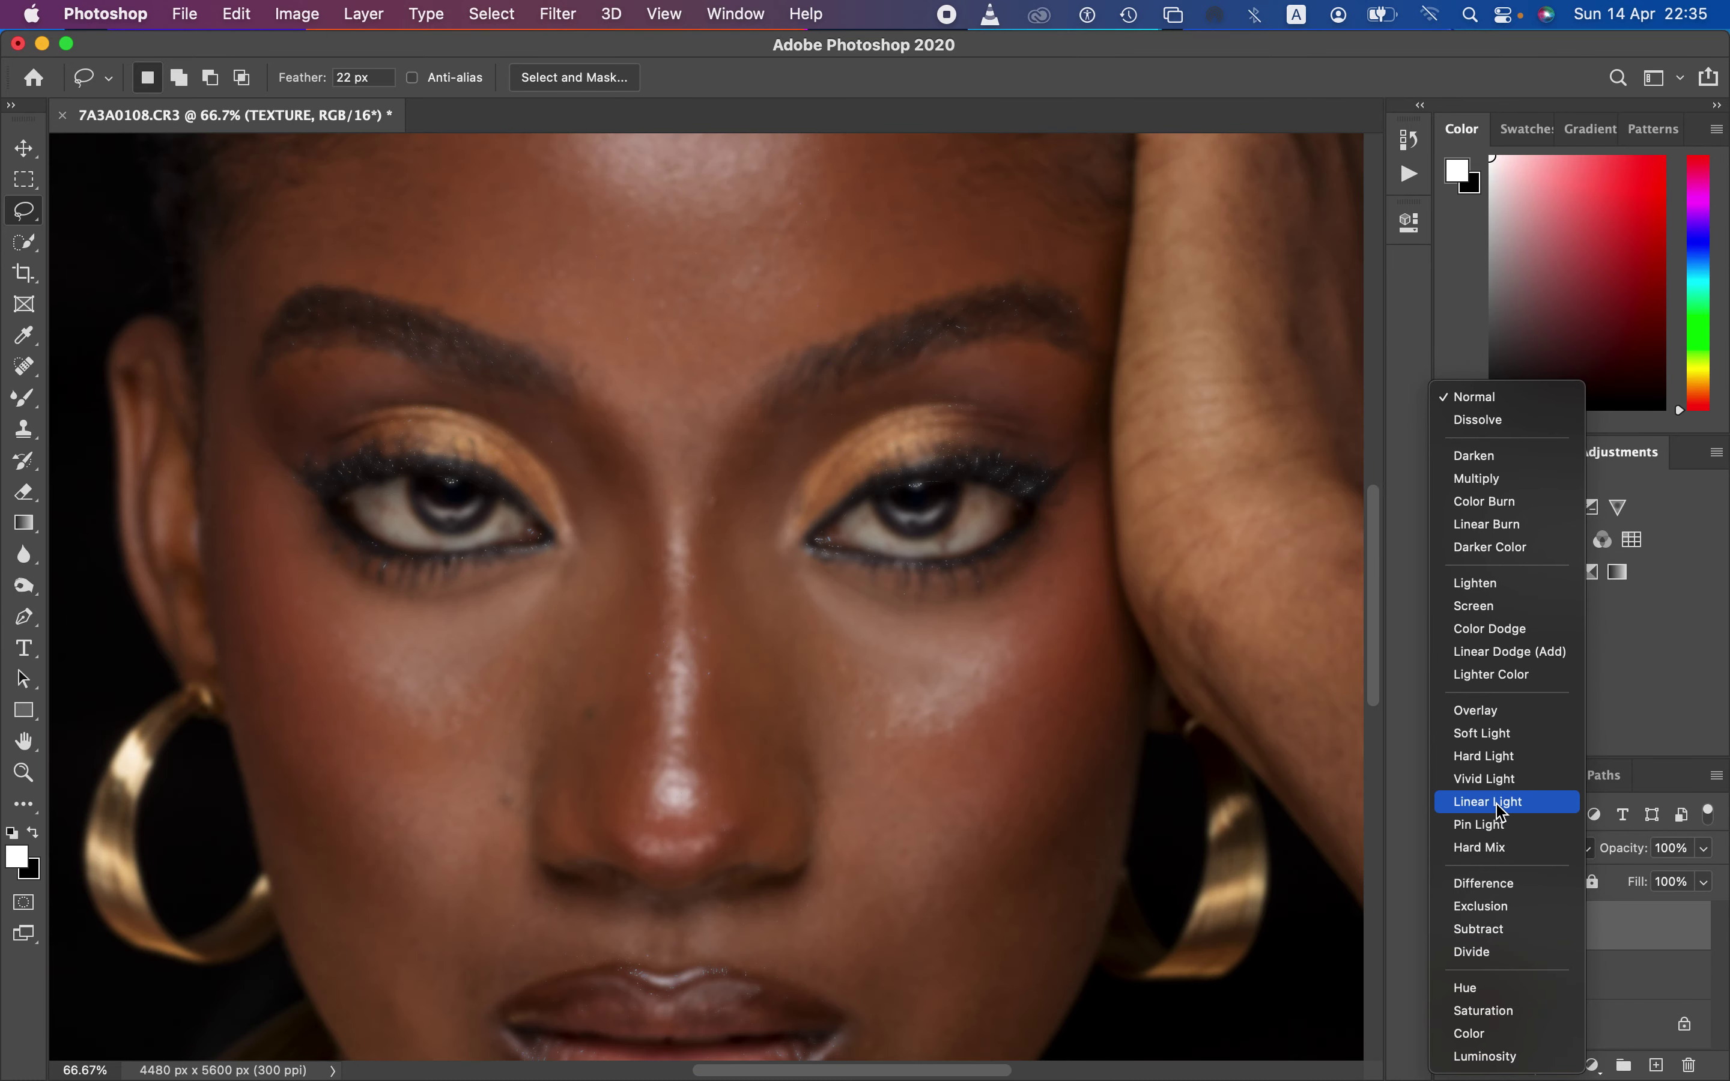
{"action": "left_click", "coordinate": [1497, 804]}
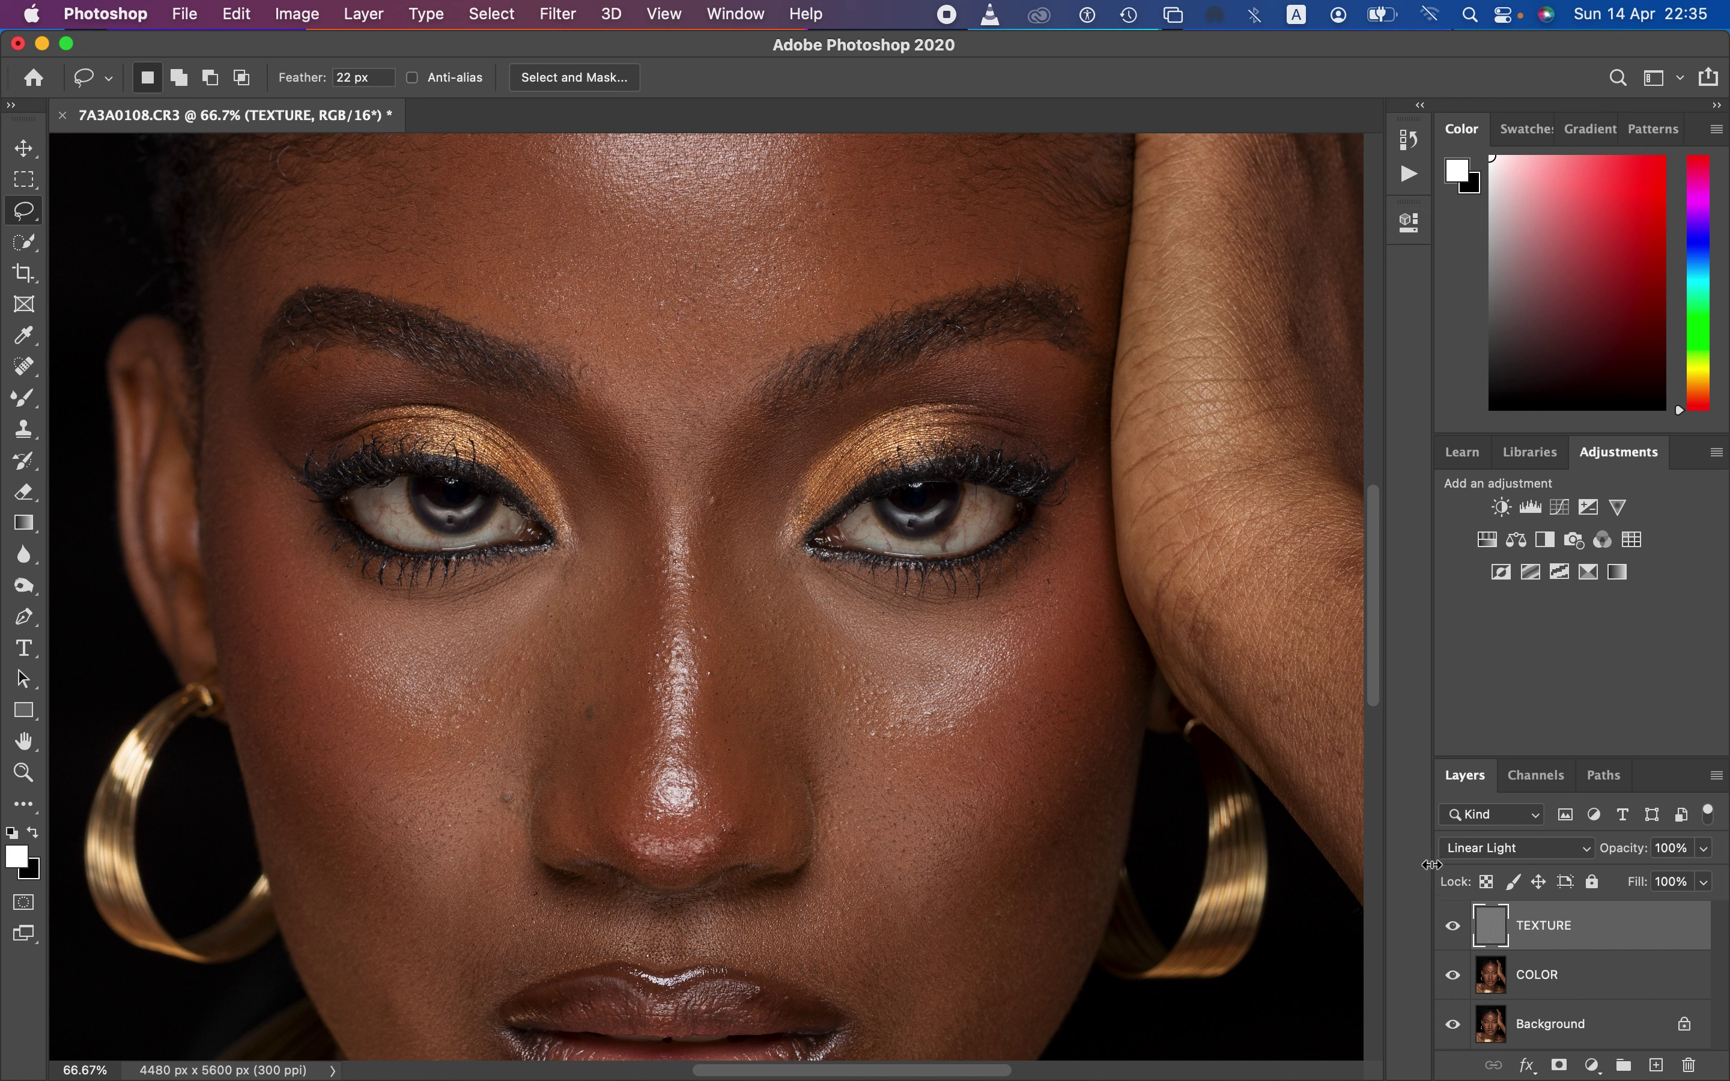
Group the TEXTURE and COLOR layers and name the group fs
{"action": "left_click", "coordinate": [1614, 981], "text": "shift"}
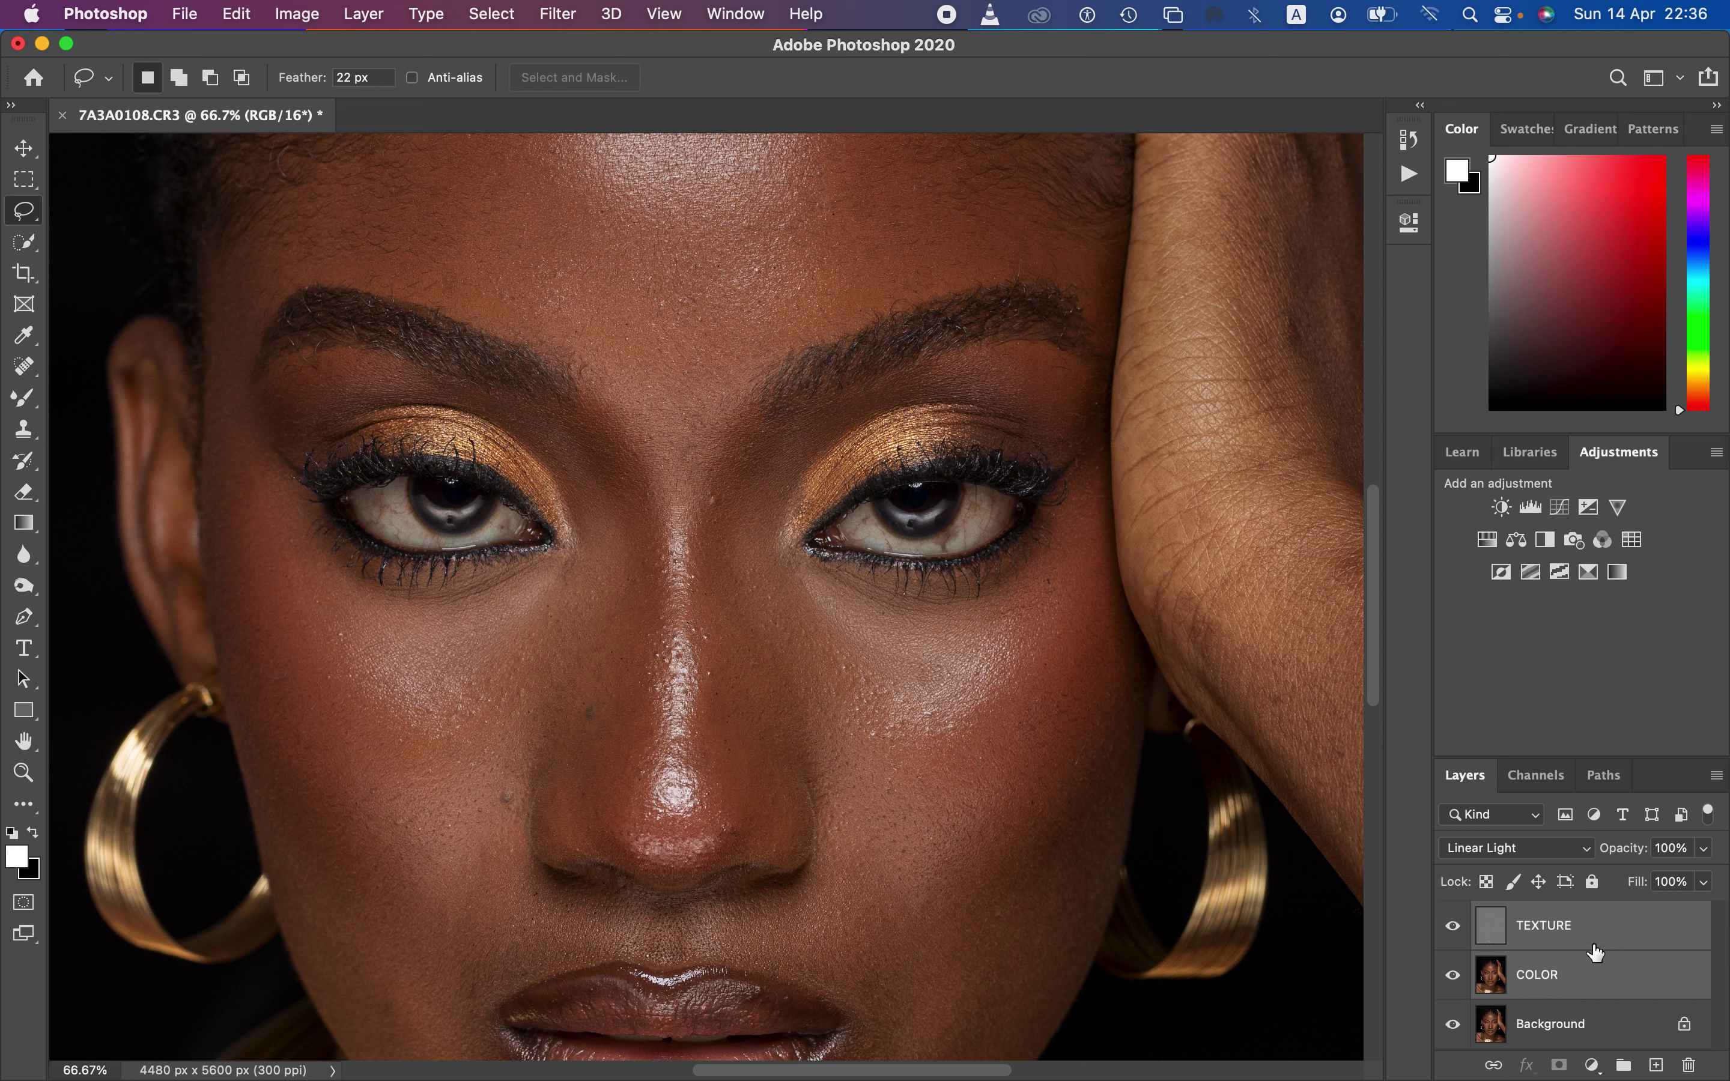
{"action": "left_click_drag", "start_coordinate": [1641, 950], "coordinate": [1622, 1065]}
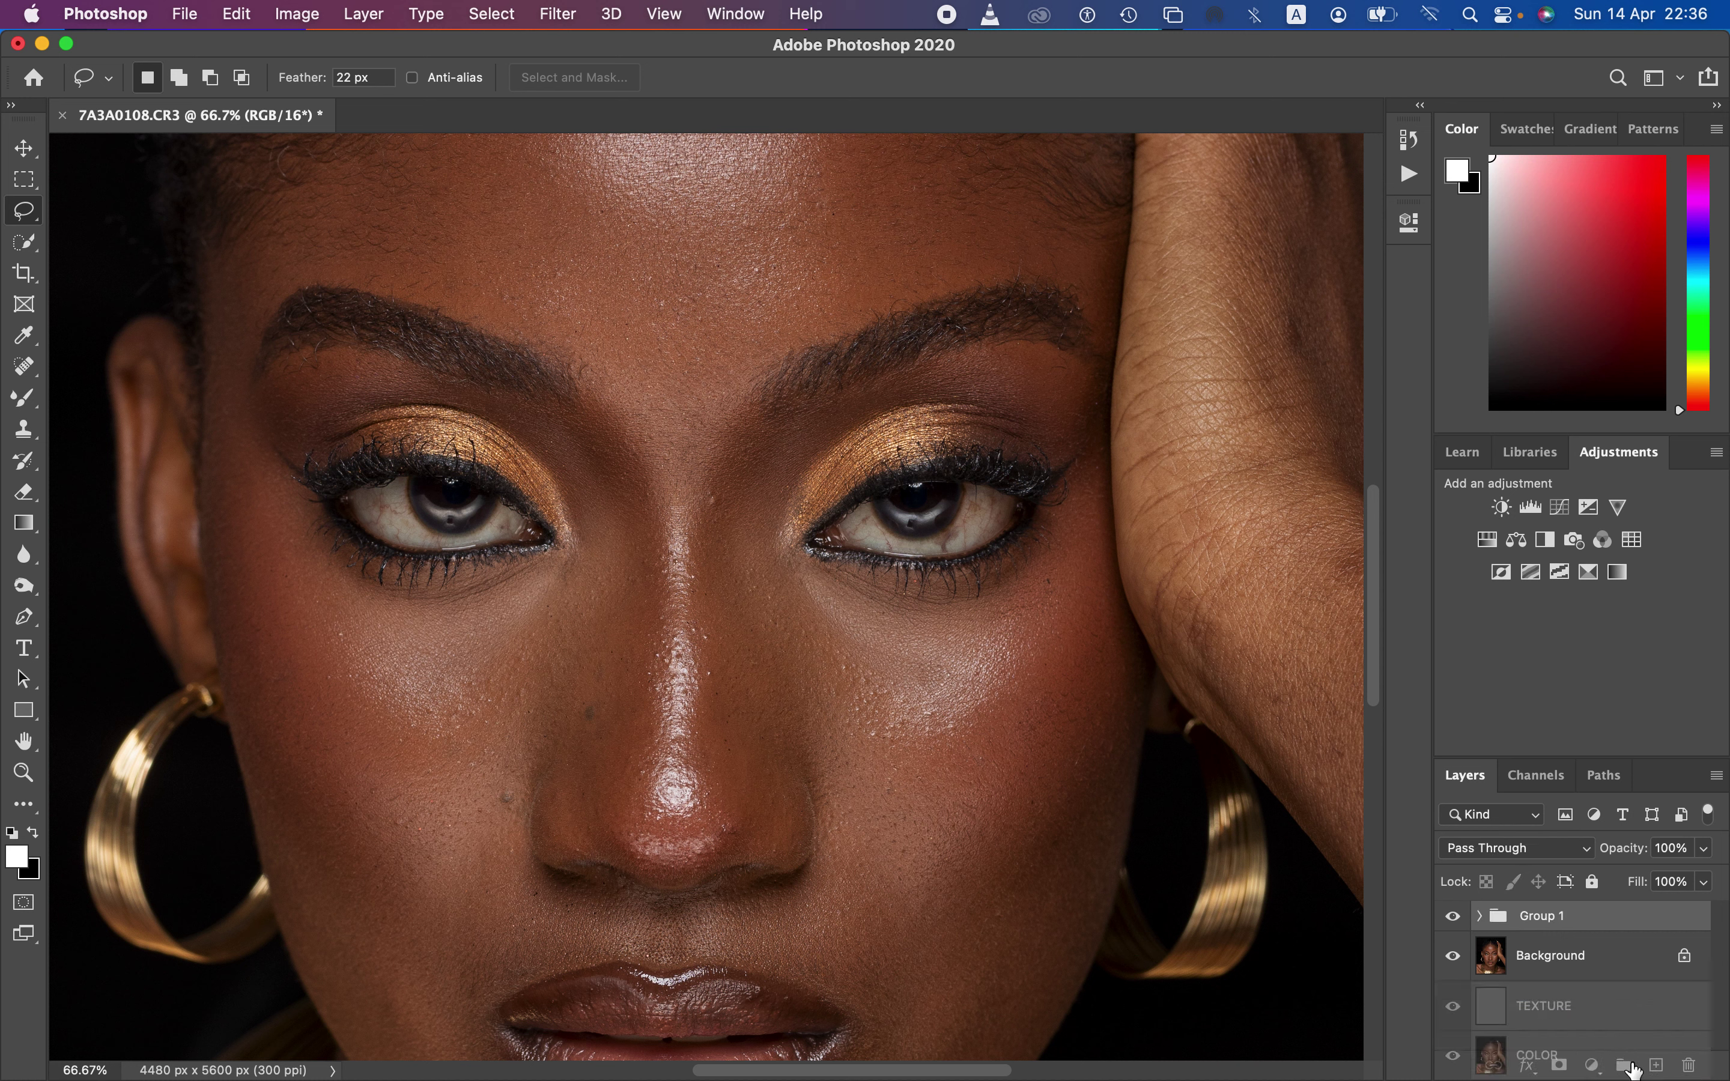
{"action": "double_click", "coordinate": [1546, 916]}
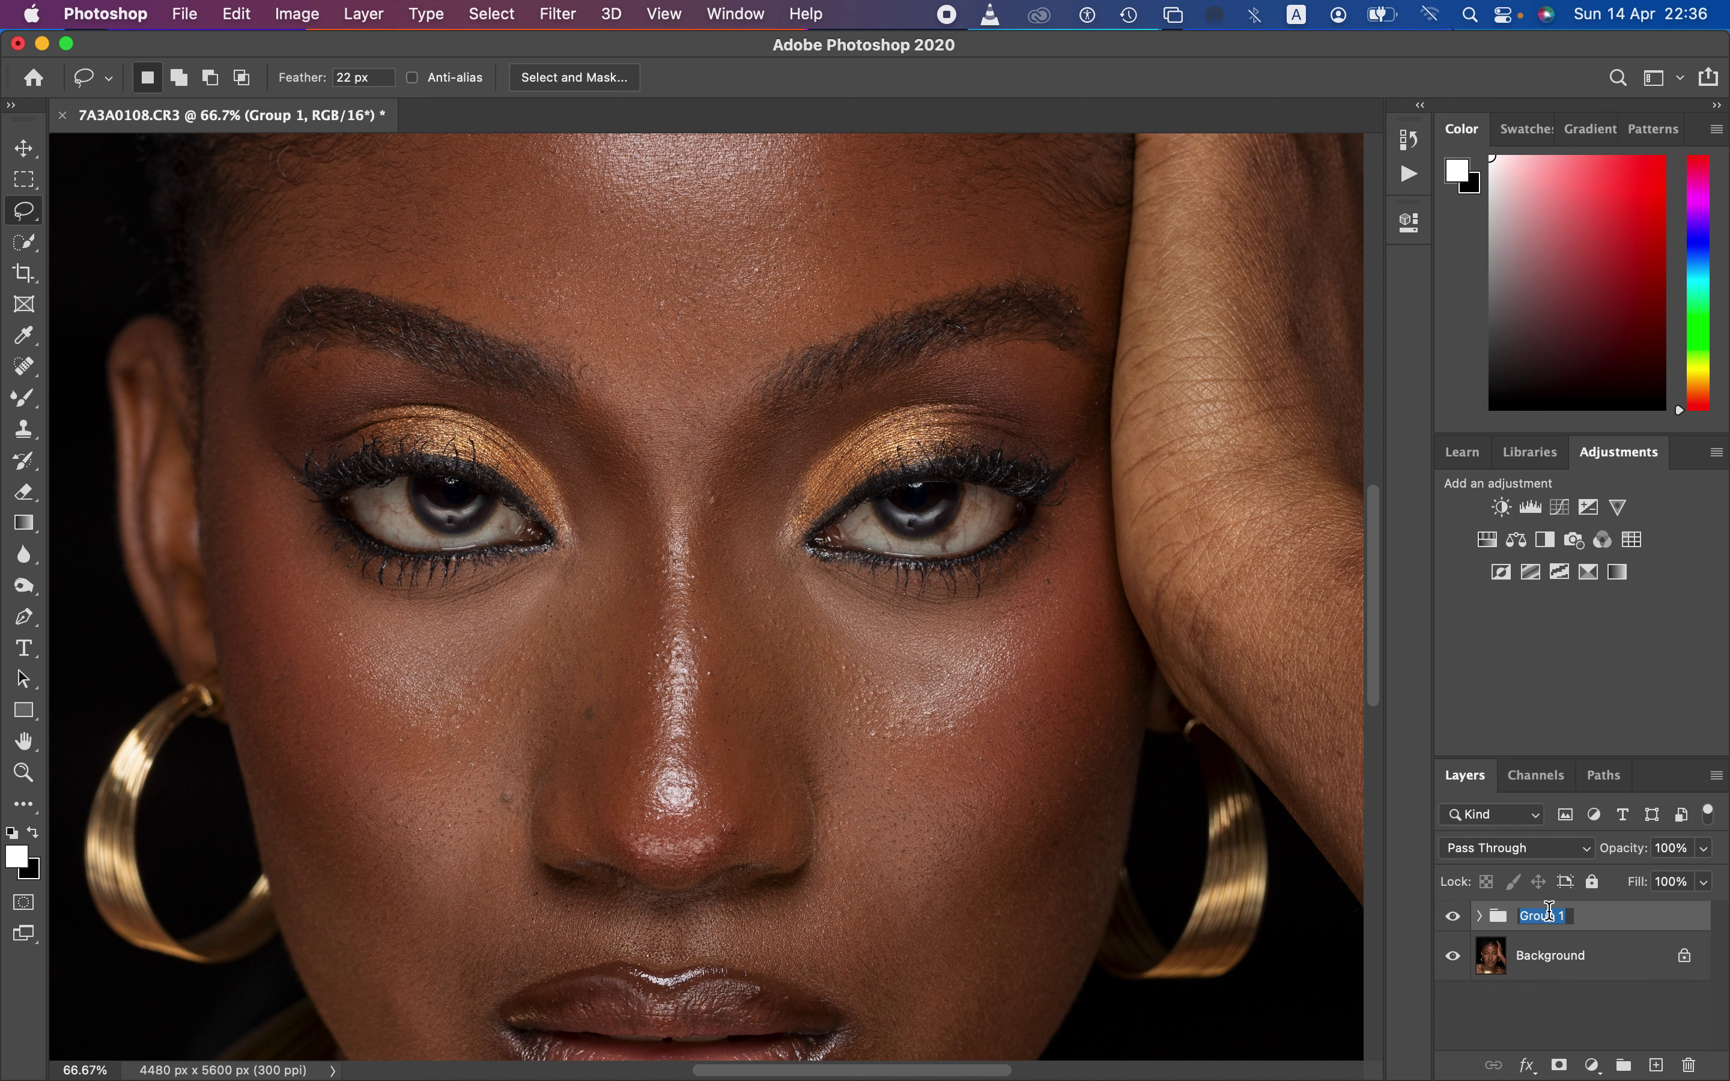
{"action": "type", "text": "fs"}
{"action": "key", "text": "Return"}
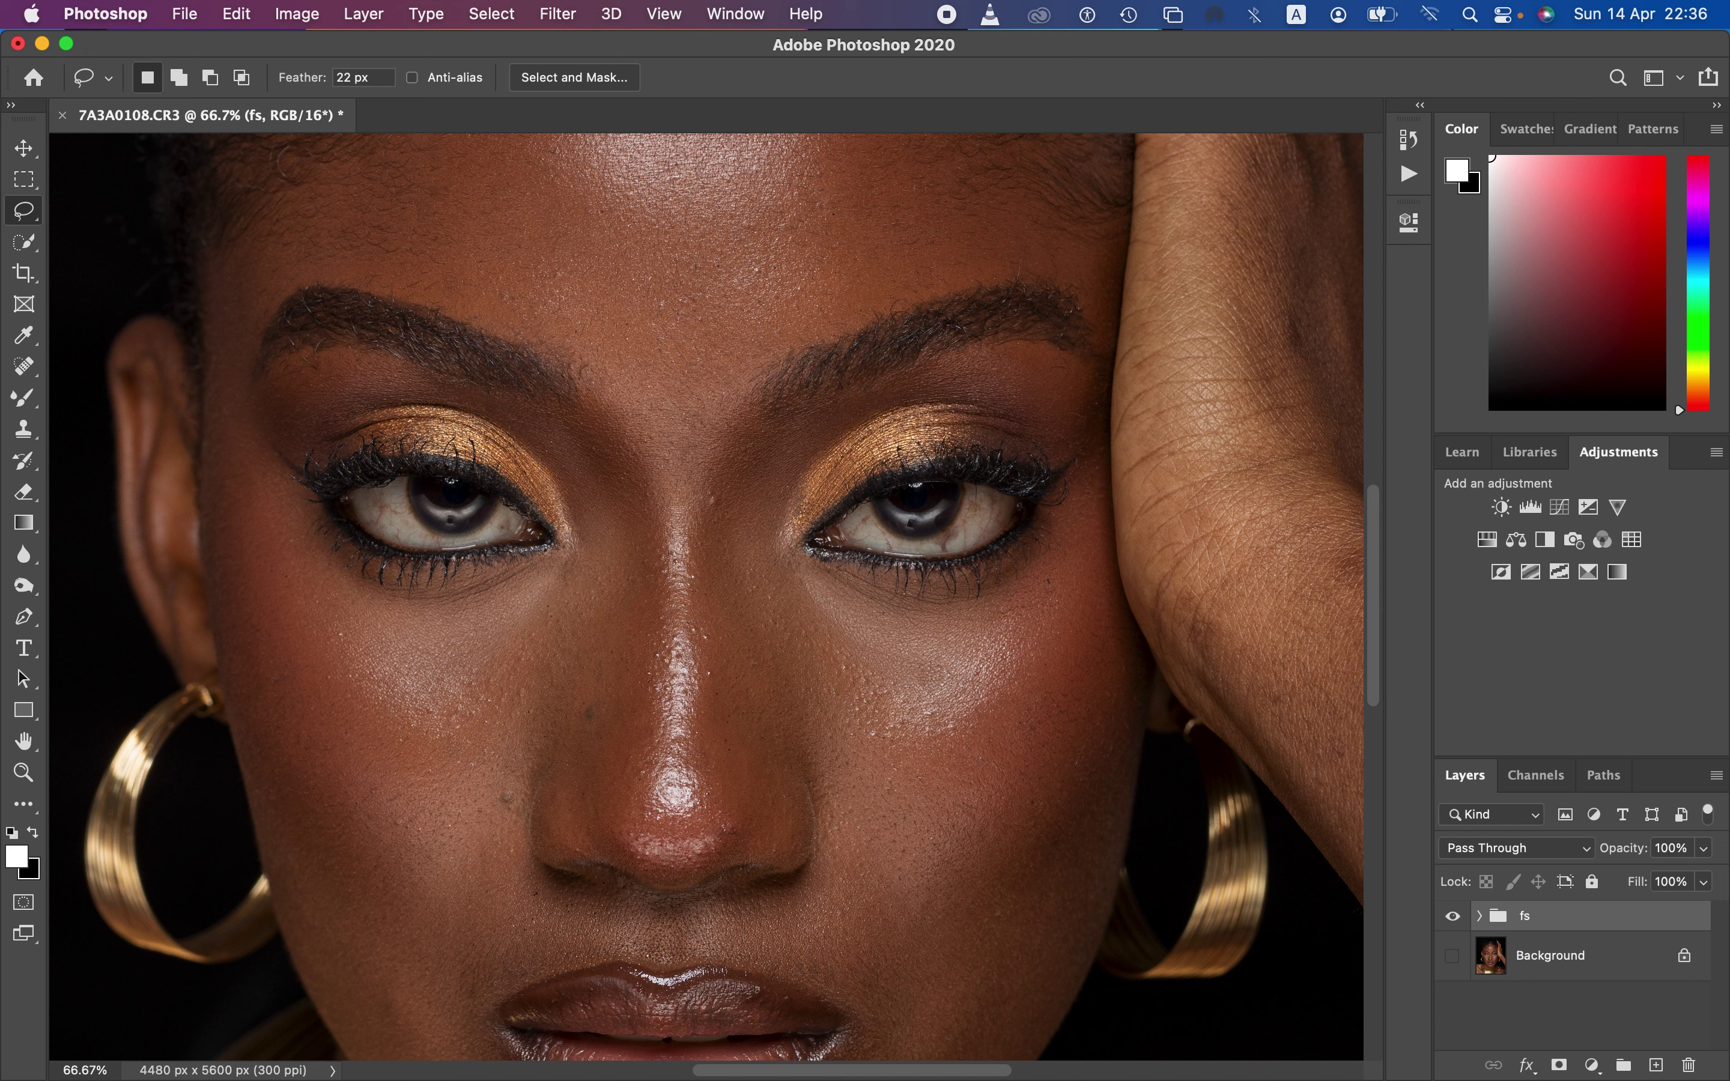
Compare the fs group with the Background, view the COLOR and TEXTURE layers separately, and show both layers together again
{"action": "key", "text": "super+comma"}
{"action": "left_click", "coordinate": [1452, 955]}
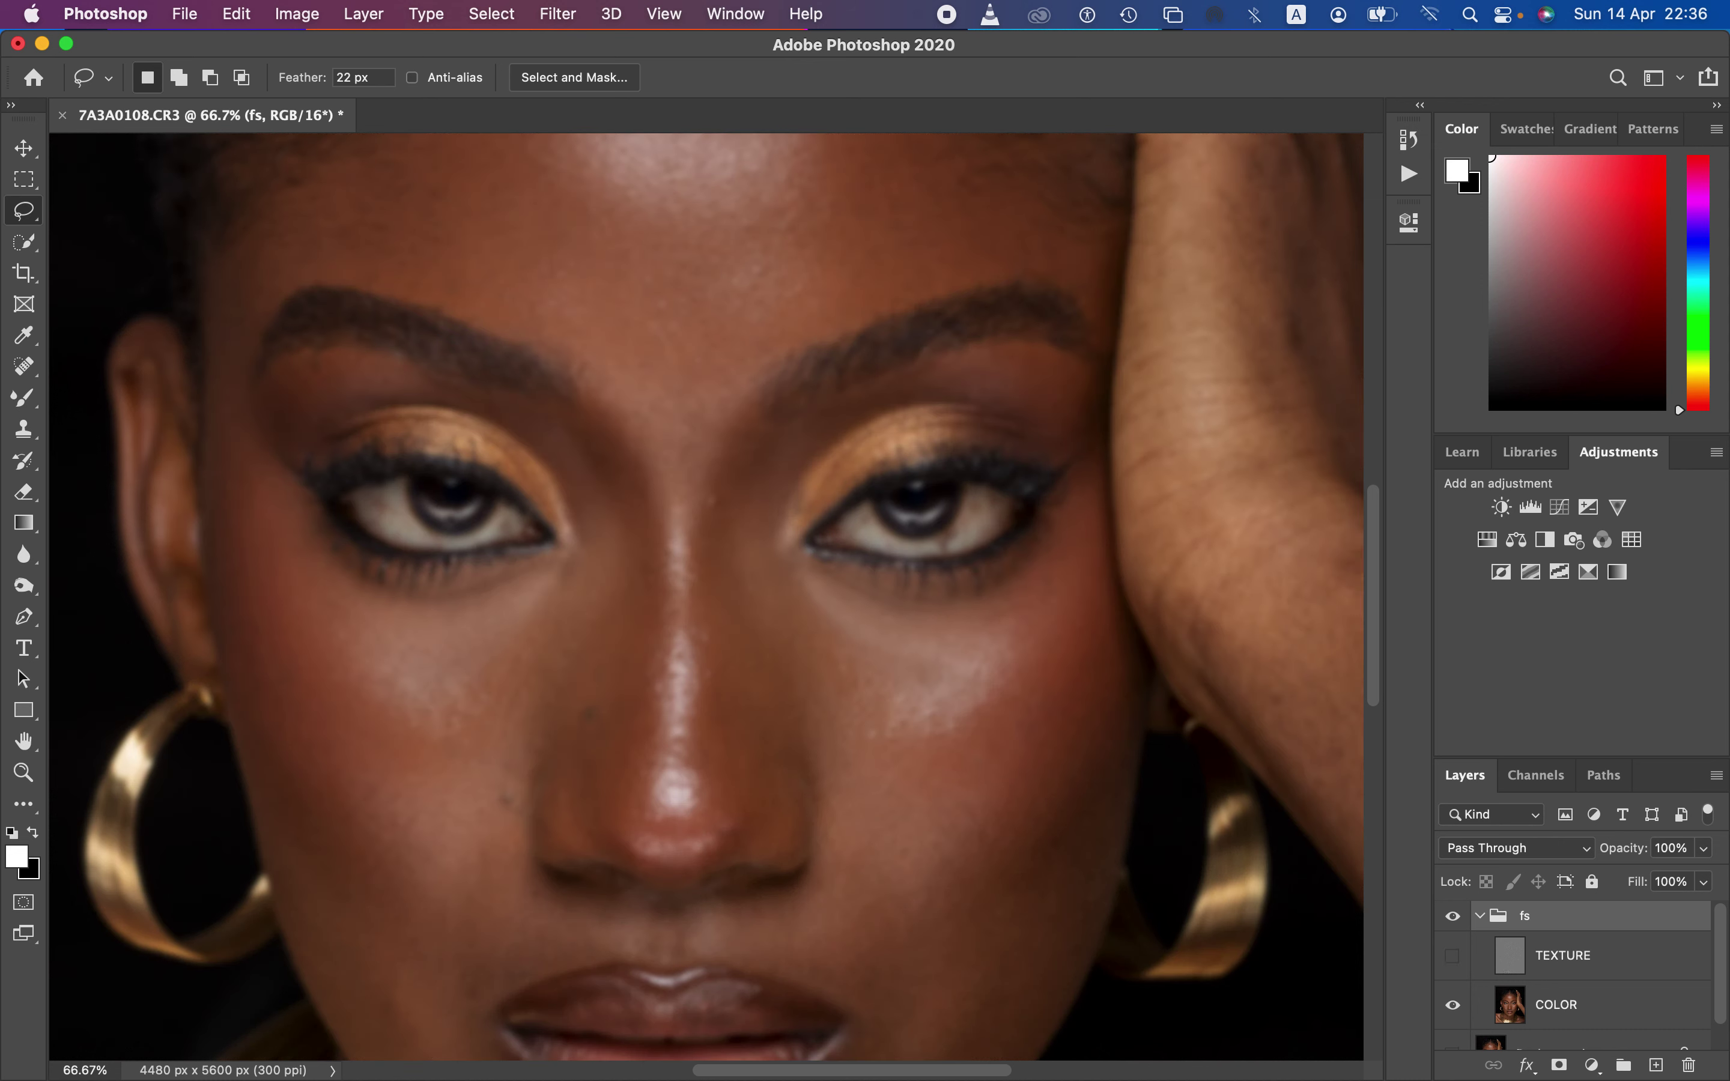
{"action": "left_click", "coordinate": [1452, 956], "text": "alt"}
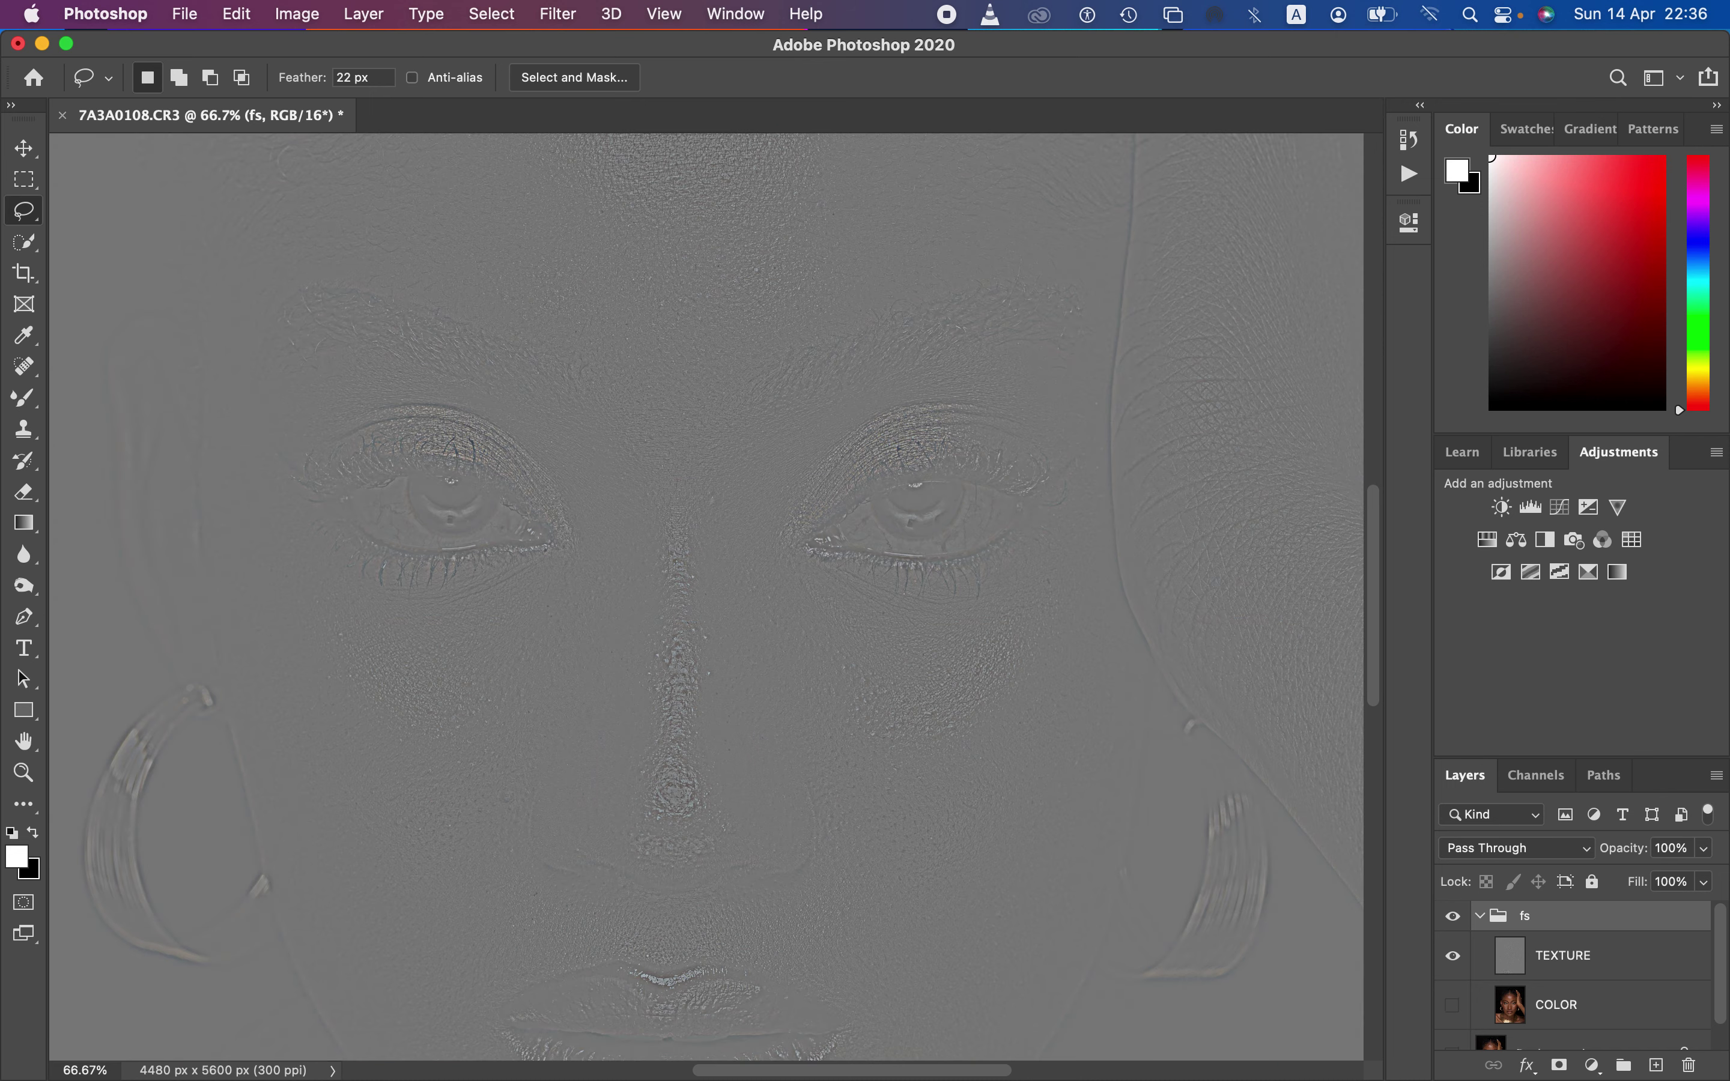
{"action": "left_click", "coordinate": [1452, 1005]}
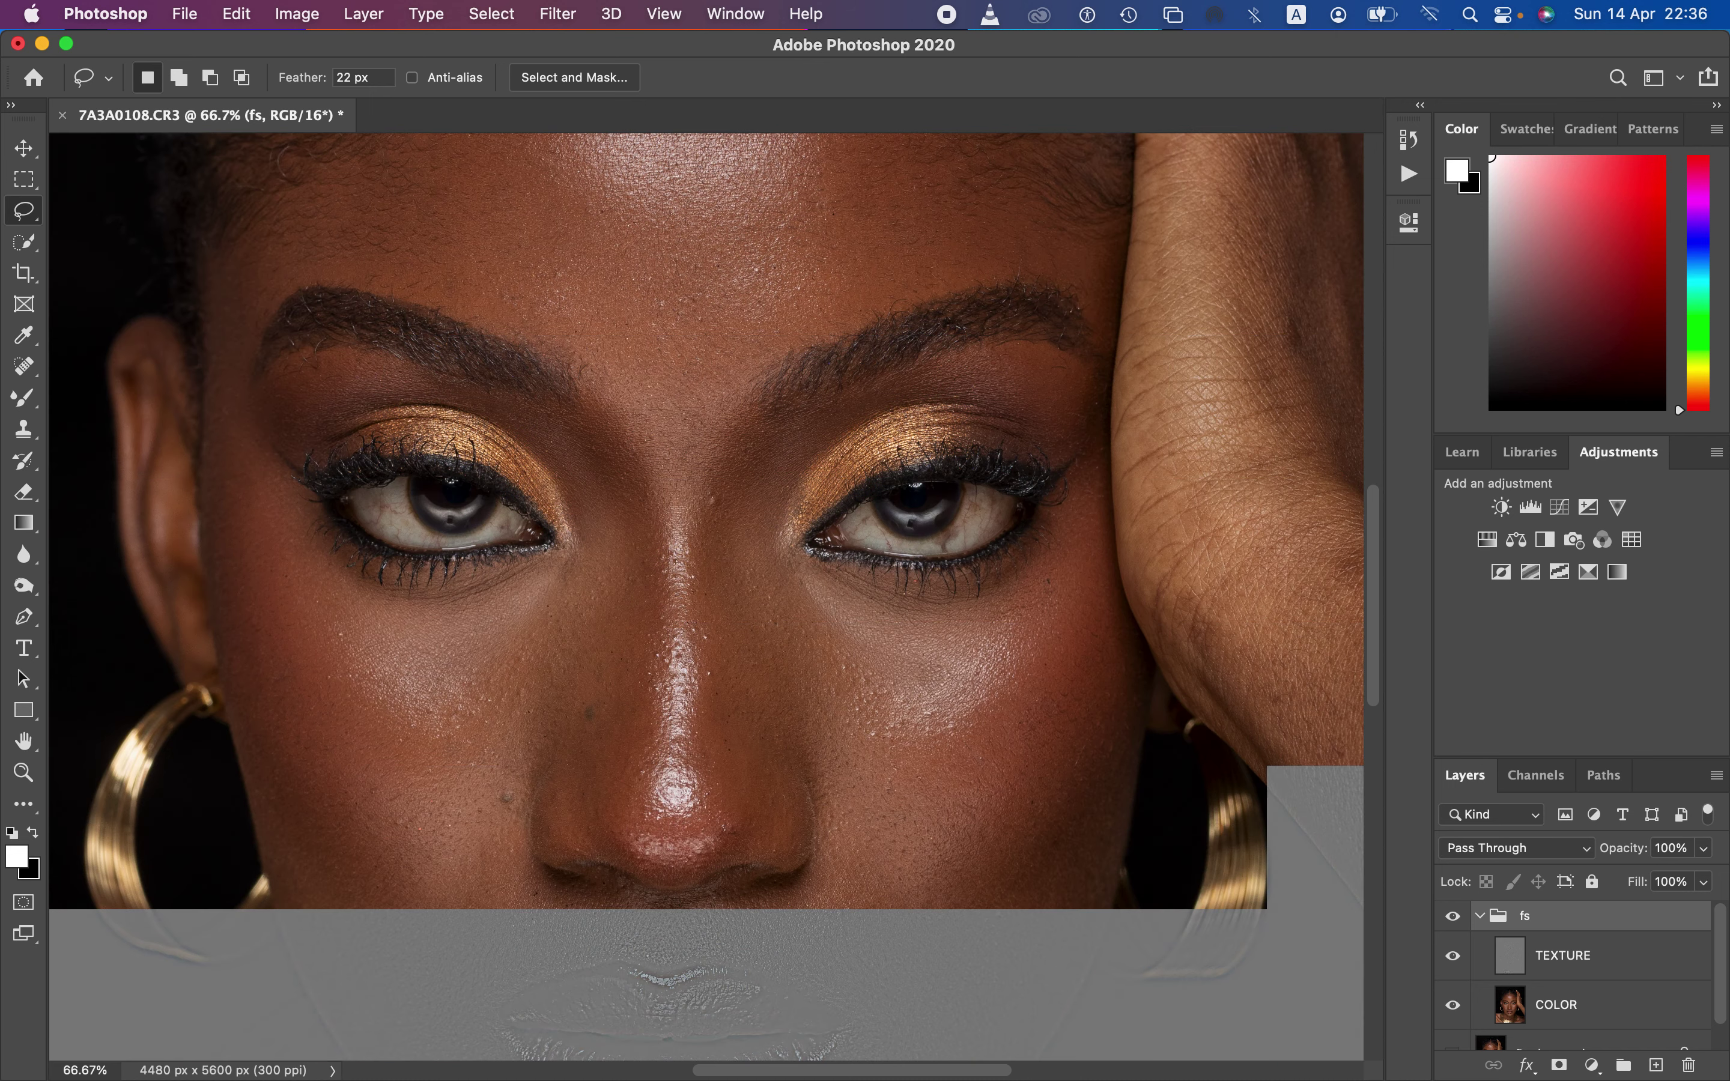
Show the Background layer beneath the fs group
{"action": "scroll", "coordinate": [1572, 980], "scroll_direction": "down", "scroll_amount": 1}
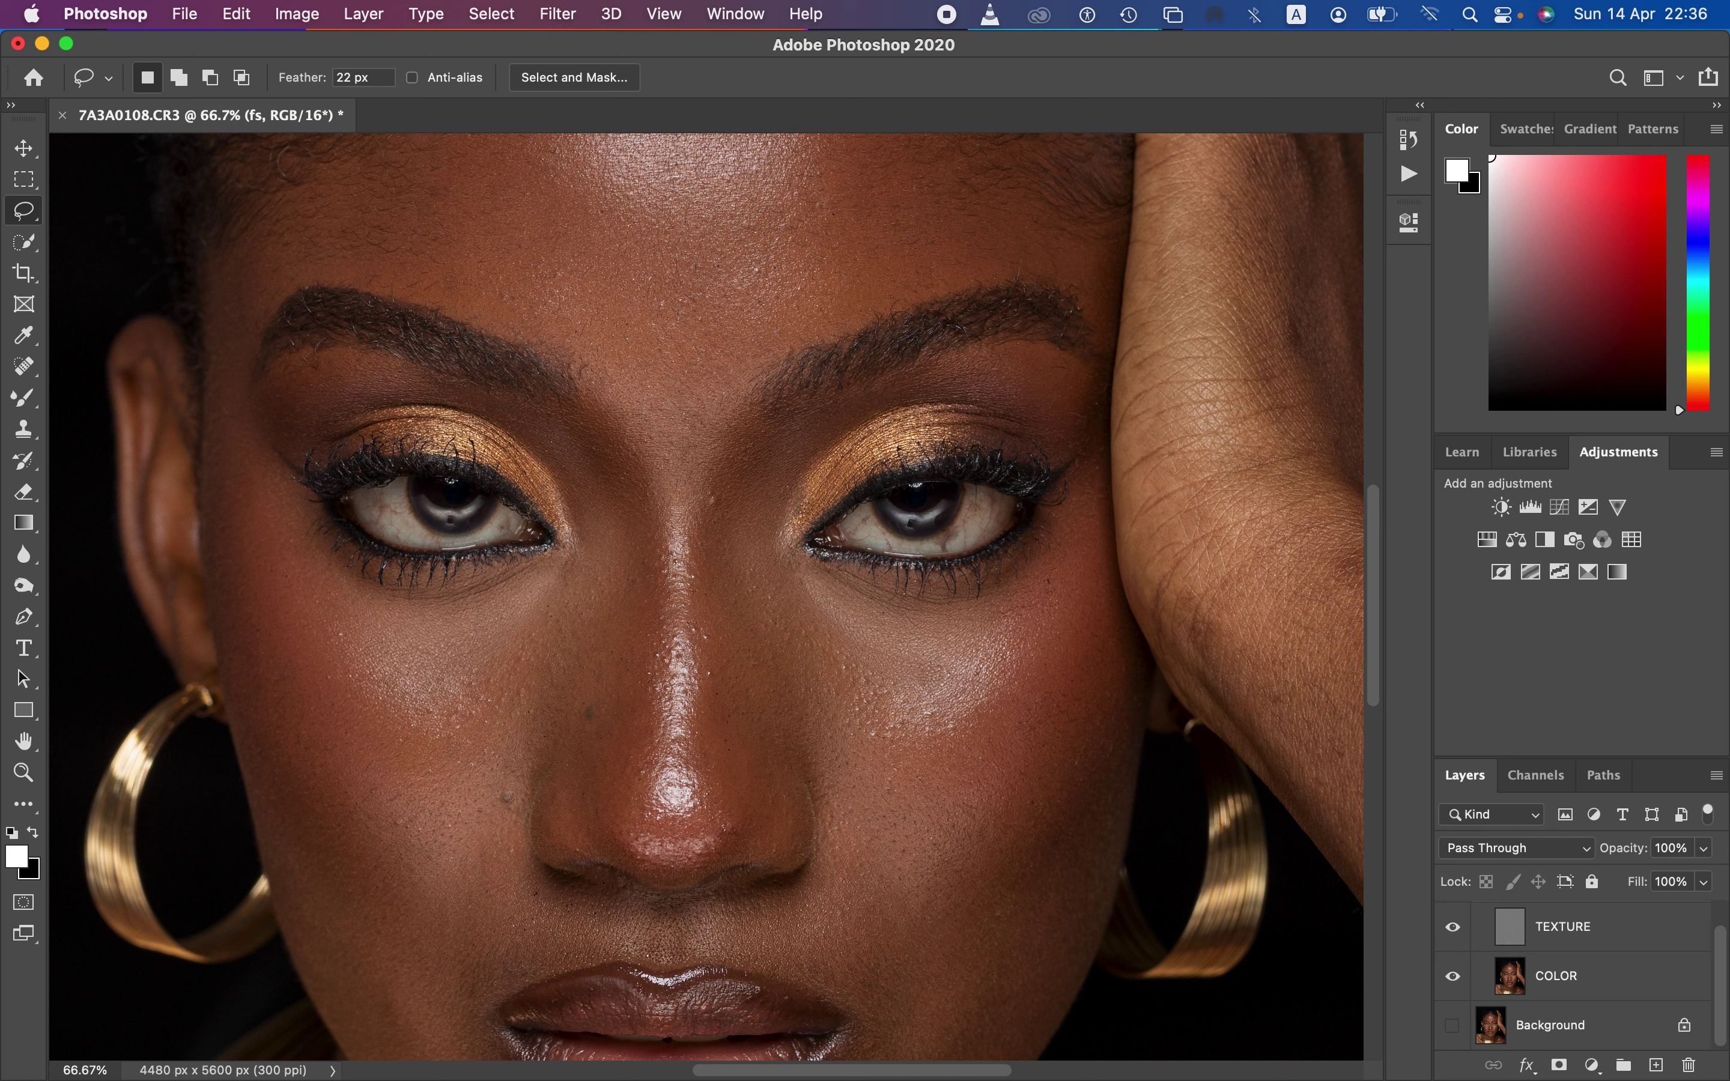
{"action": "left_click", "coordinate": [1452, 1025]}
{"action": "scroll", "coordinate": [1573, 980], "scroll_direction": "up", "scroll_amount": 1}
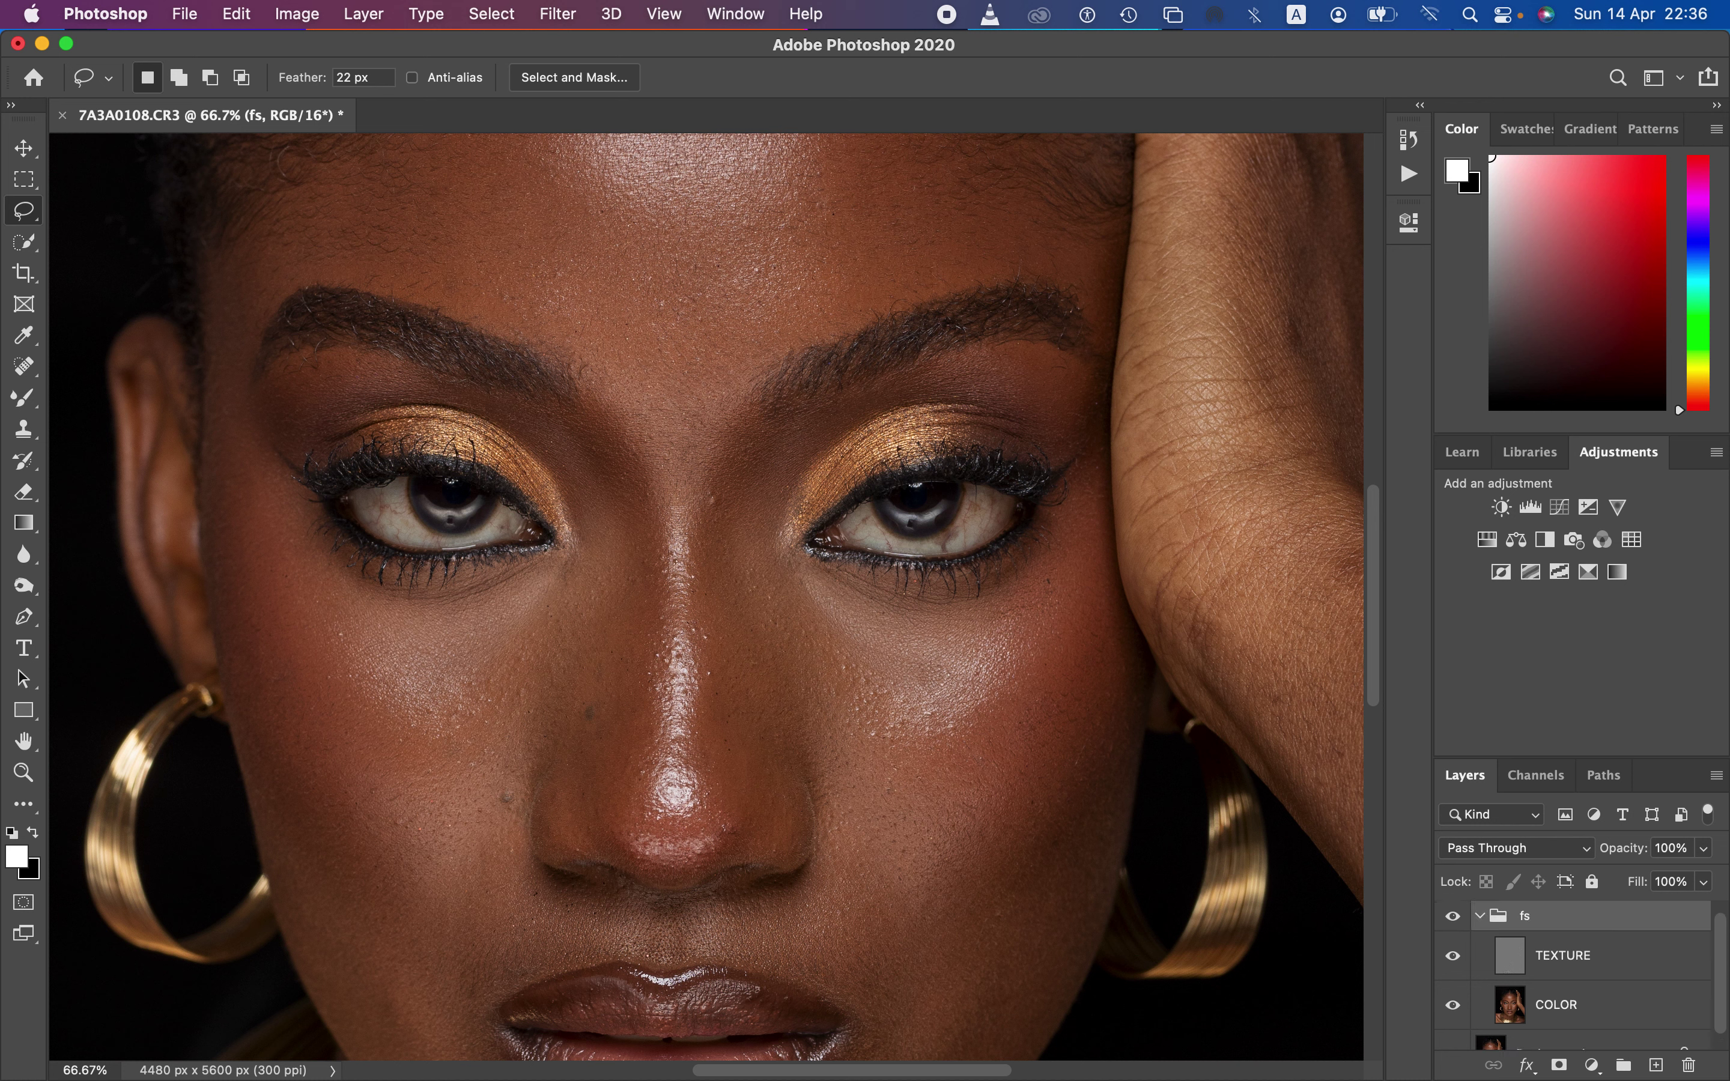
Hide the TEXTURE layer and activate the Mixer Brush on the COLOR layer, keeping it cleaned after each stroke
{"action": "key", "text": "super+minus"}
{"action": "key", "text": "super+minus"}
{"action": "key", "text": "super+minus"}
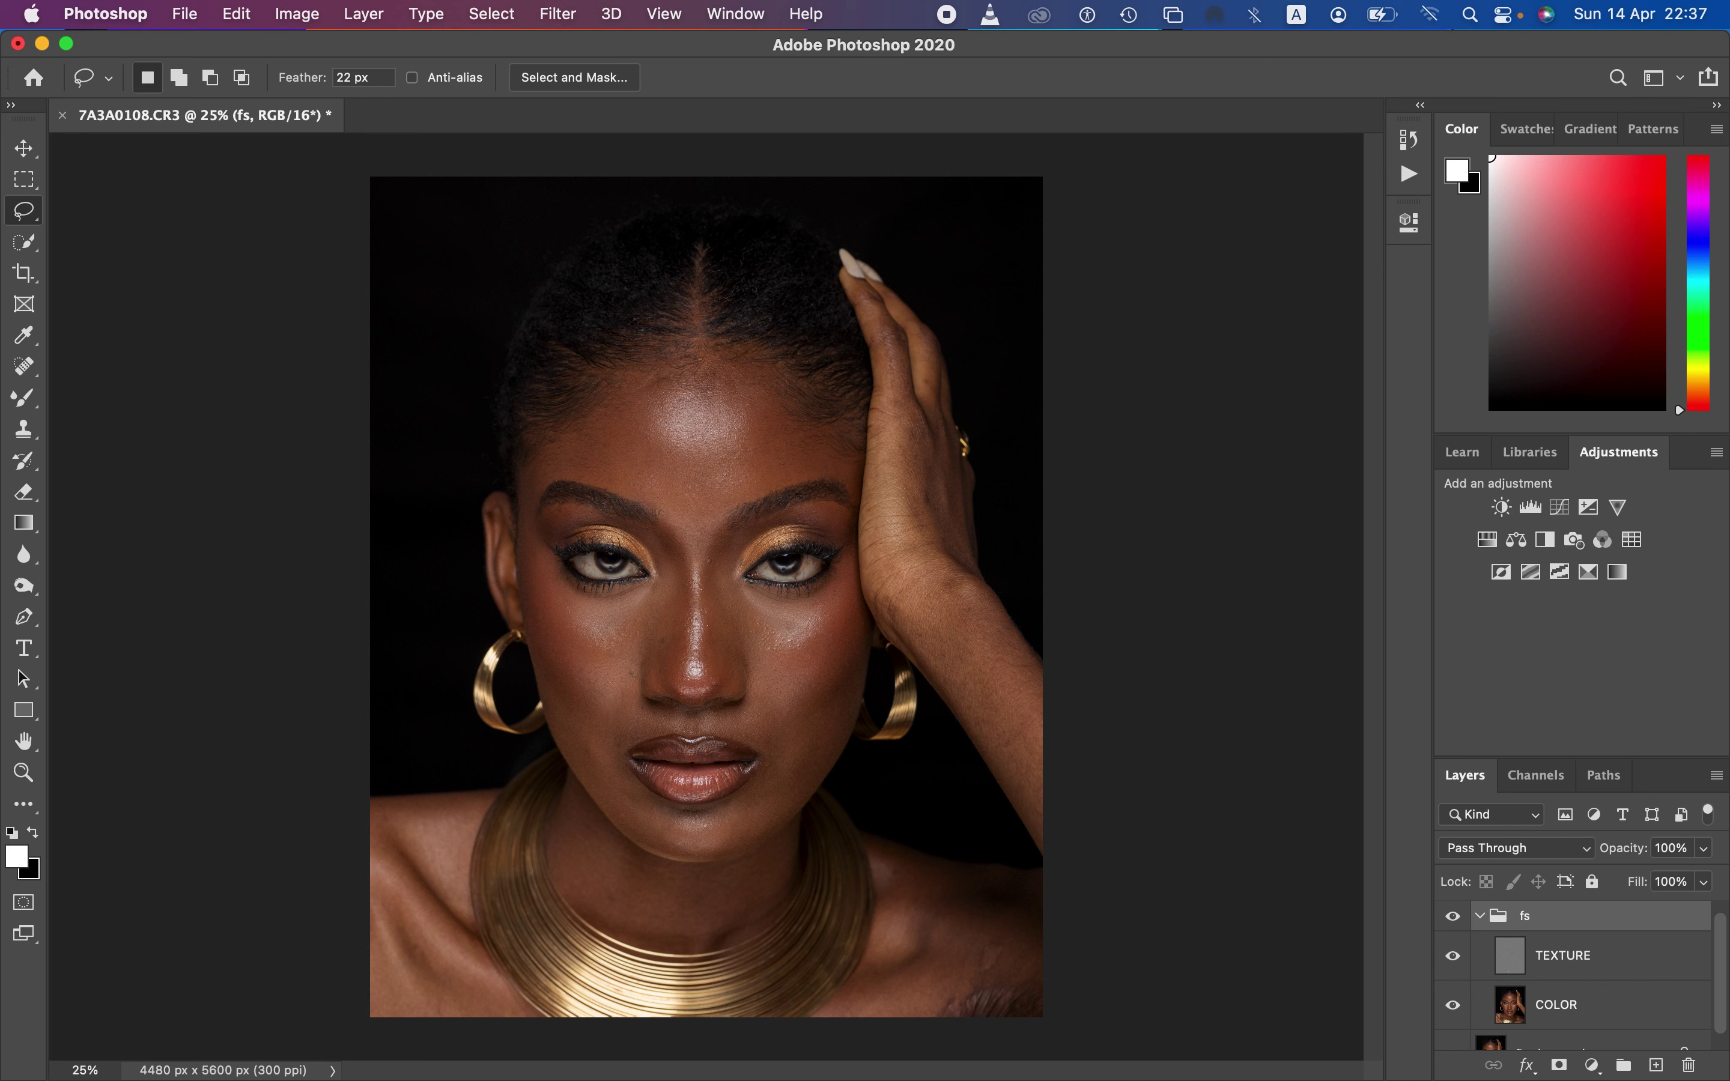
{"action": "left_click", "coordinate": [1452, 955]}
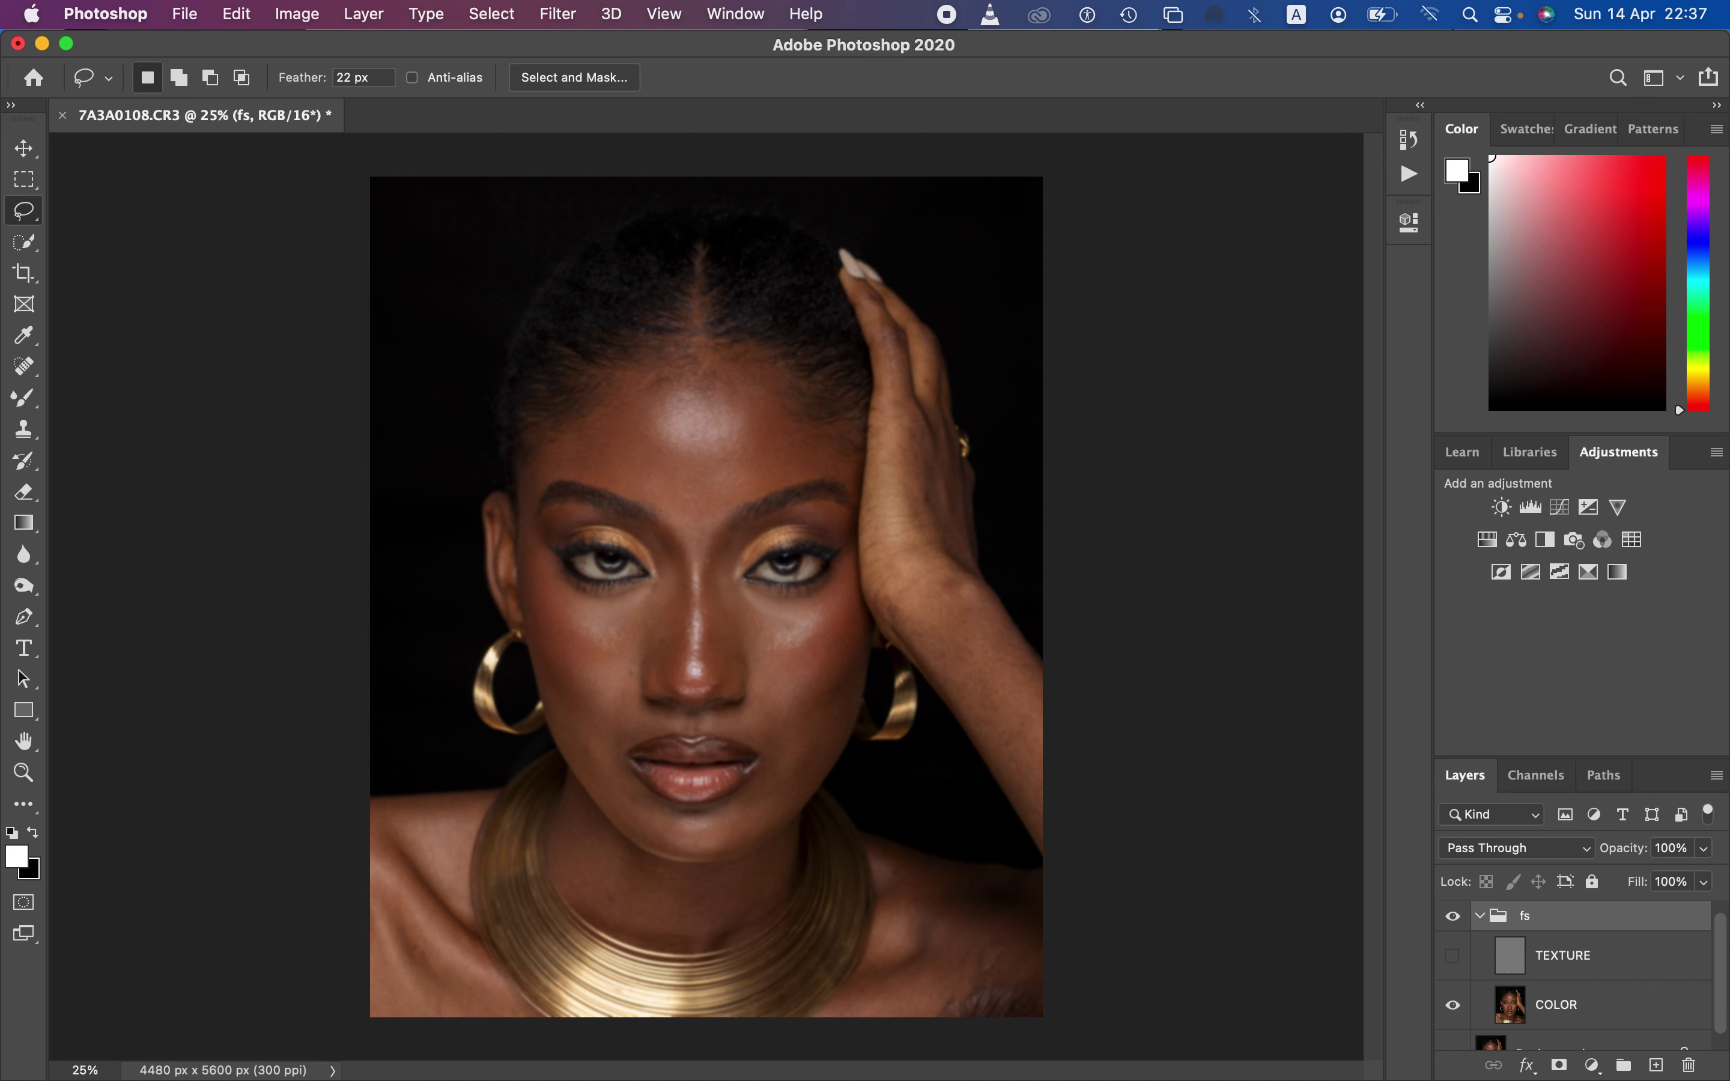
{"action": "left_click", "coordinate": [1608, 1005]}
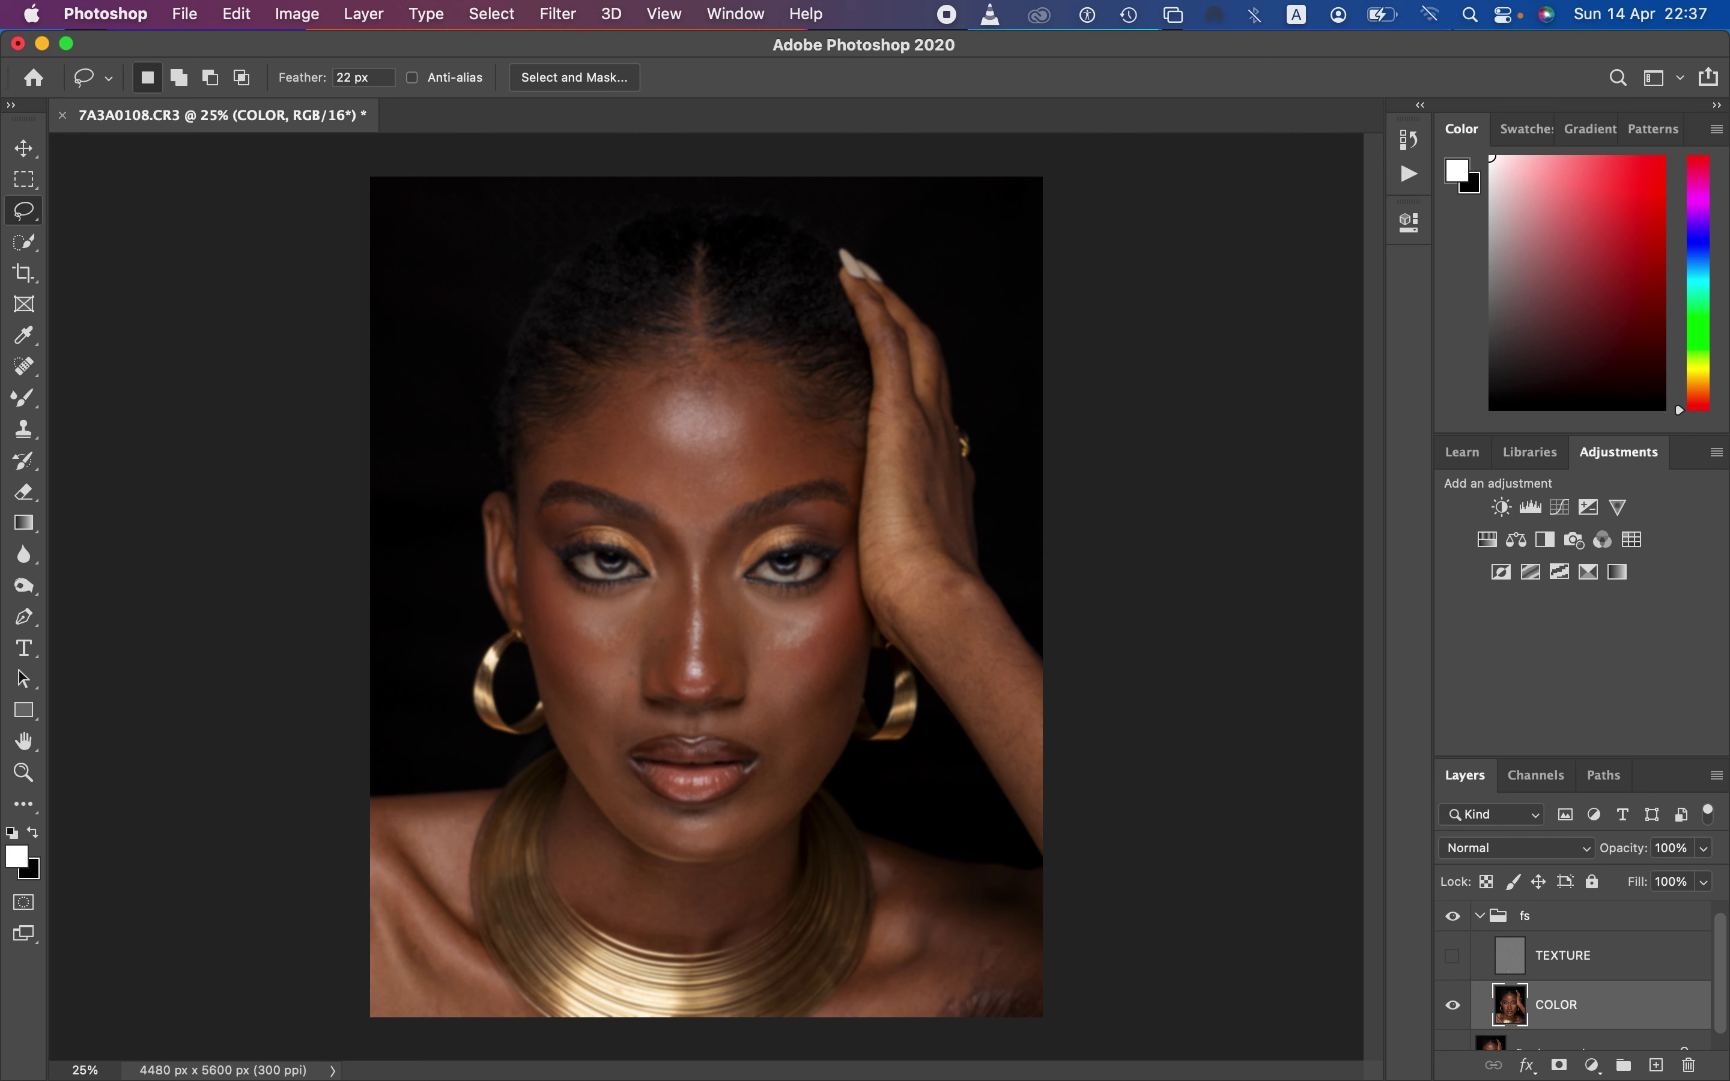
{"action": "left_click", "coordinate": [23, 398]}
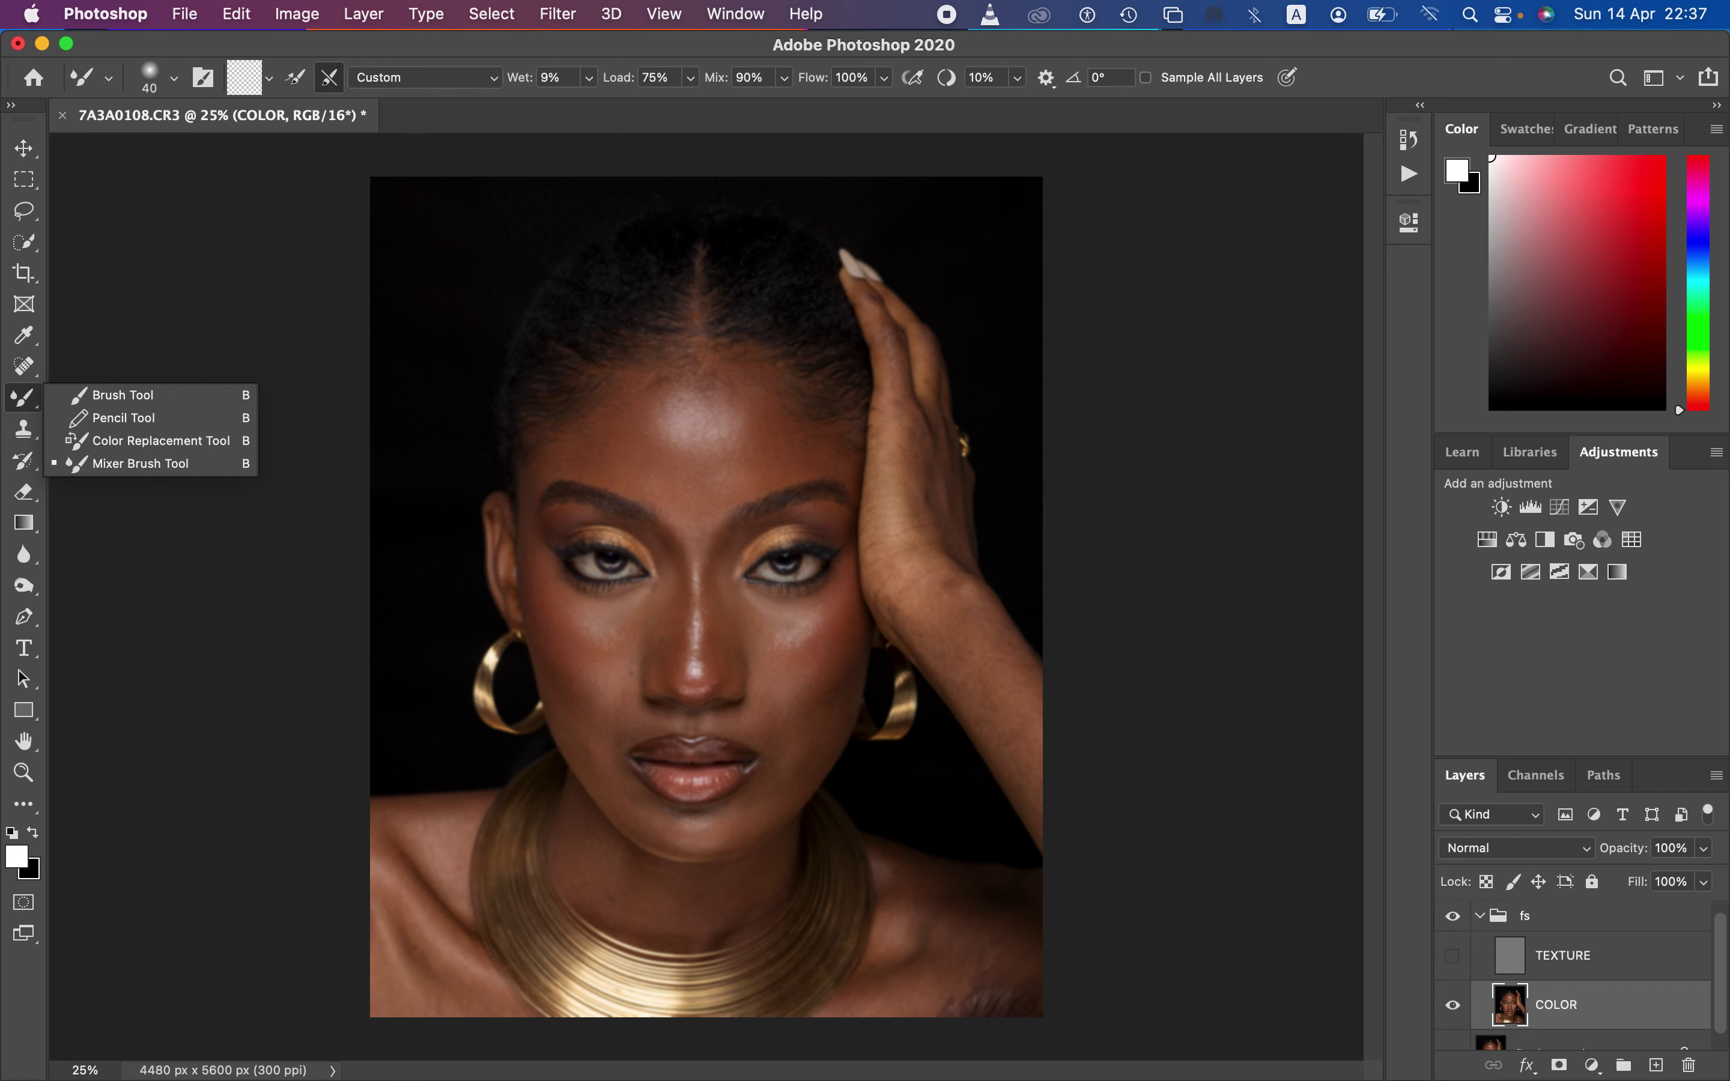
{"action": "left_click", "coordinate": [140, 463]}
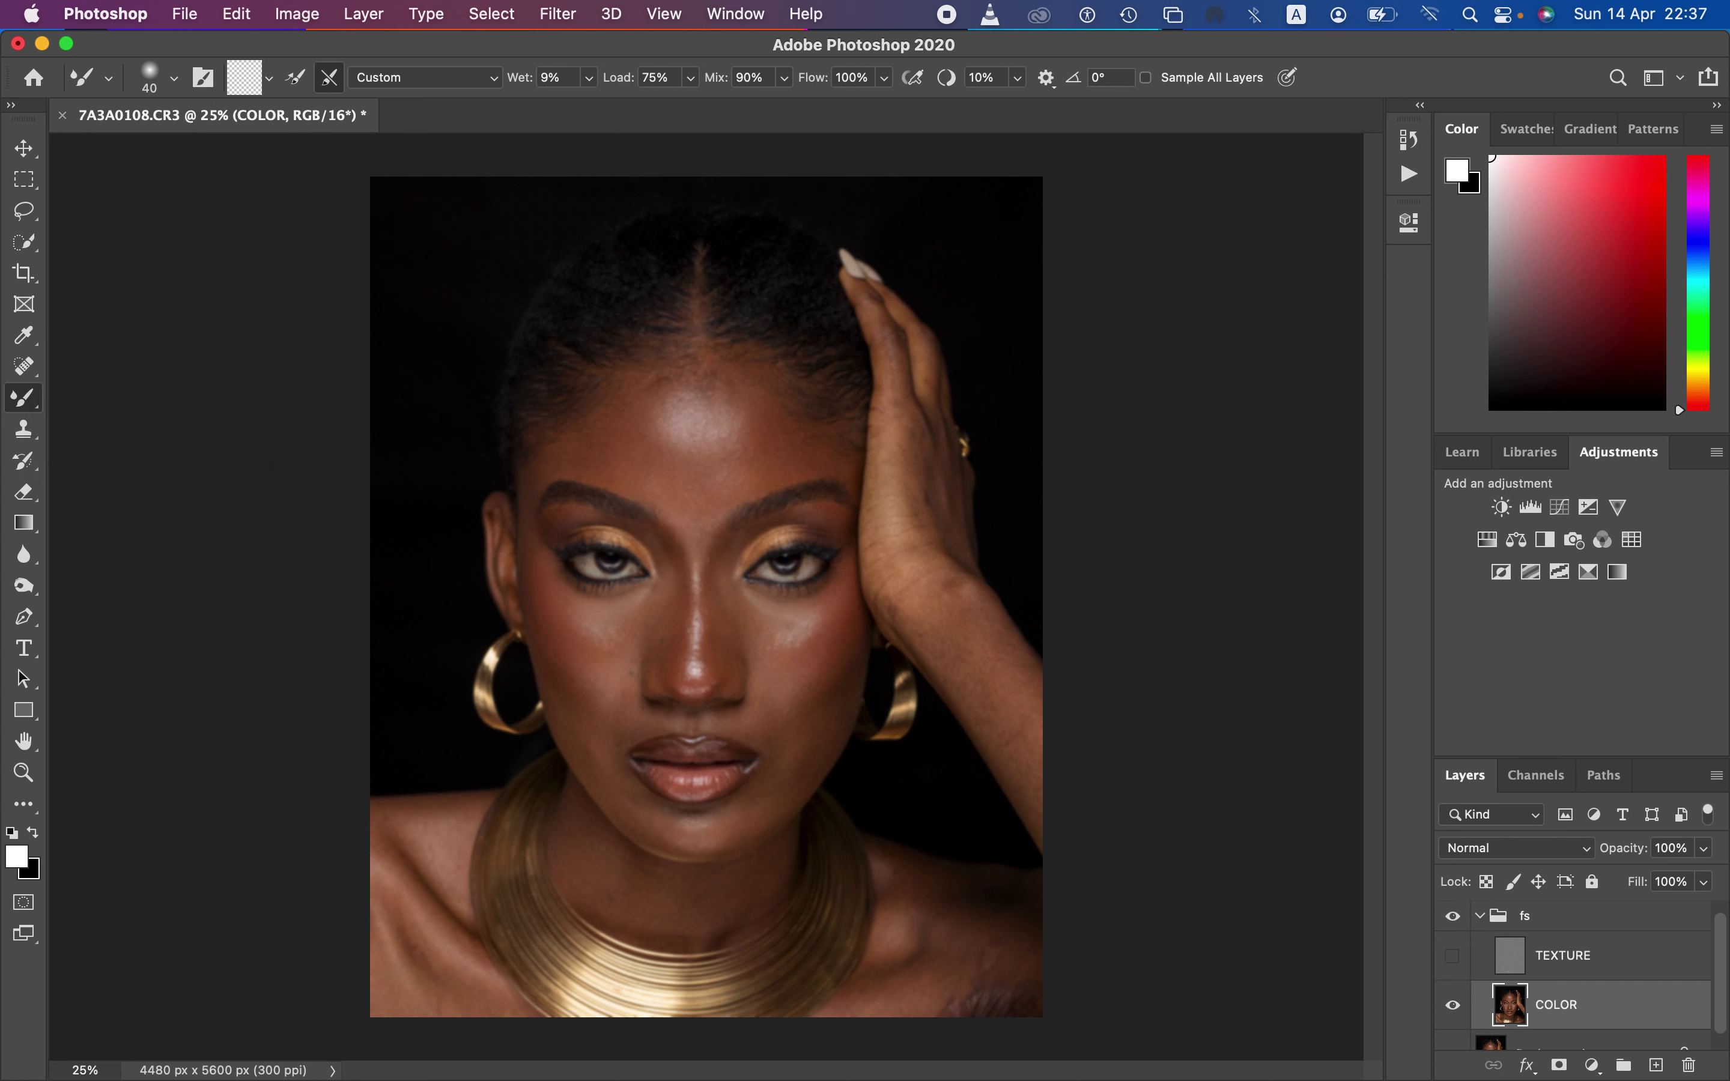
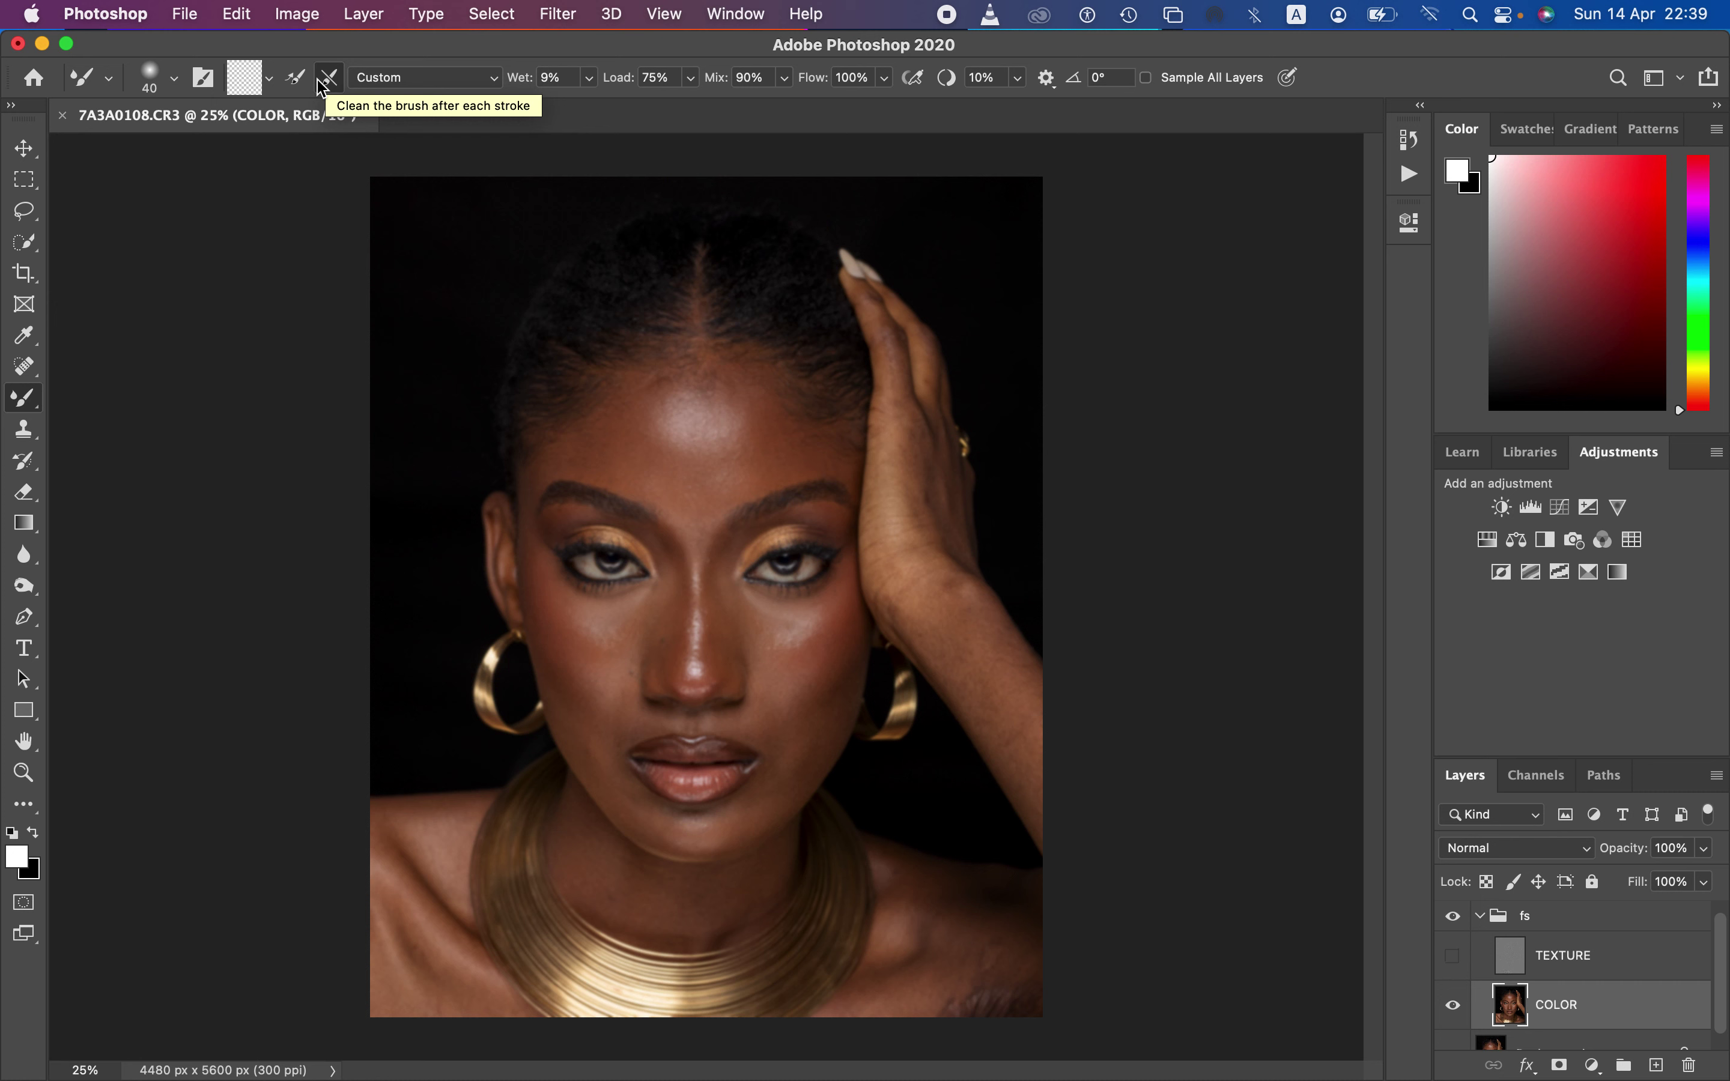
{"action": "left_click", "coordinate": [323, 88]}
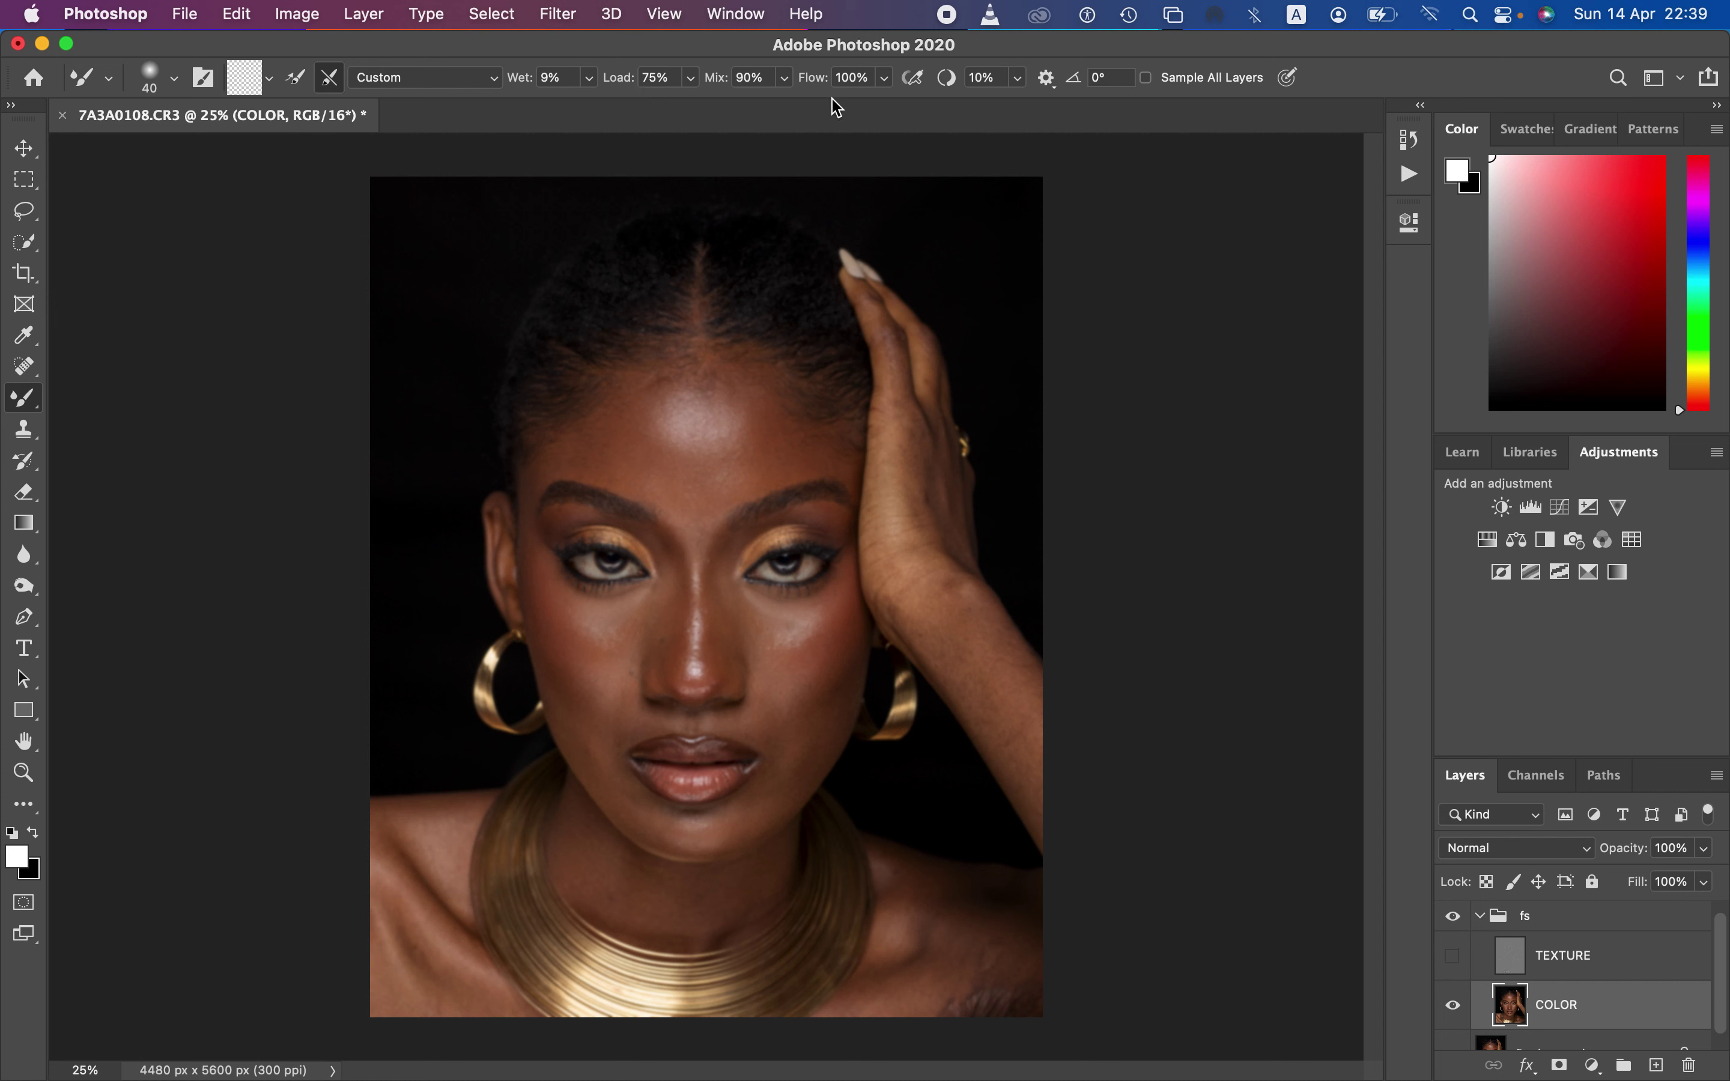
Try the Mixer Brush at size 700 on the forehead highlight with Sample All Layers enabled and the TEXTURE layer visible
{"action": "left_click", "coordinate": [1146, 78]}
{"action": "left_click", "coordinate": [1453, 956]}
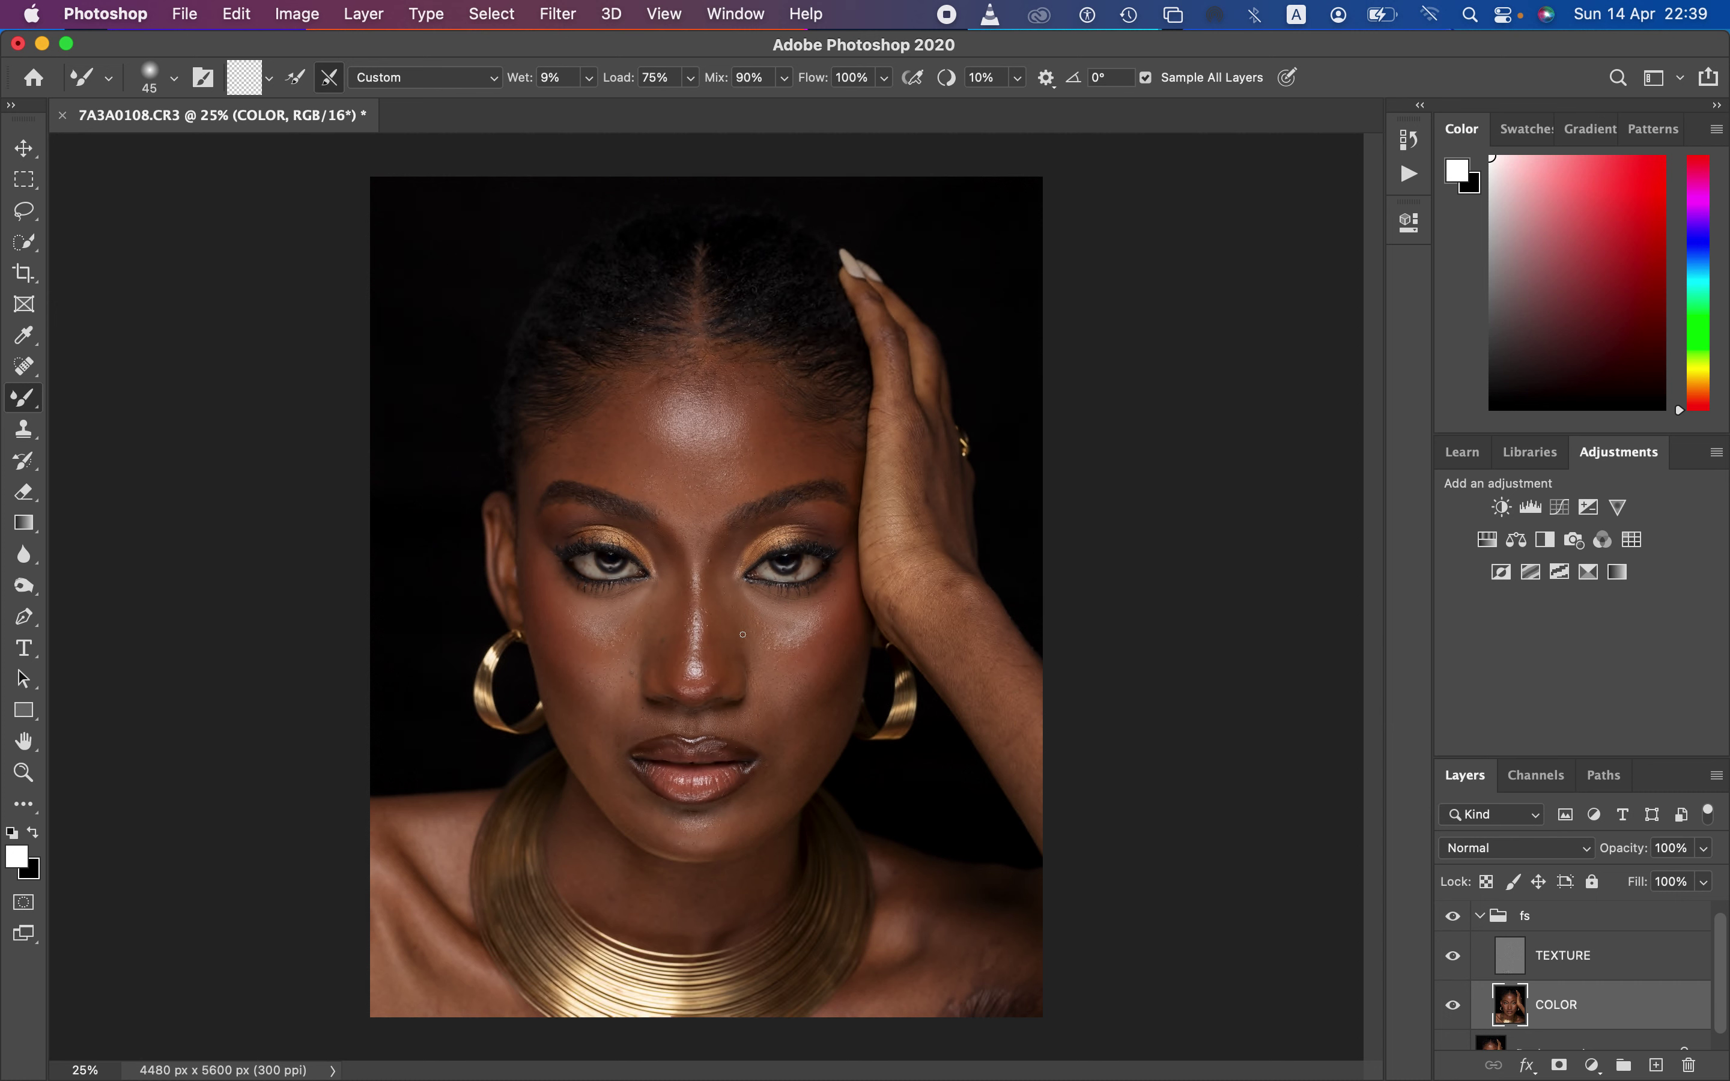
{"action": "key", "text": "bracketright"}
{"action": "key", "text": "bracketright"}
{"action": "key", "text": "bracketright"}
{"action": "key", "text": "bracketright"}
{"action": "key", "text": "bracketright"}
{"action": "key", "text": "bracketright"}
{"action": "key", "text": "bracketright"}
{"action": "key", "text": "bracketright"}
{"action": "key", "text": "bracketright"}
{"action": "key", "text": "bracketright"}
{"action": "key", "text": "bracketright"}
{"action": "key", "text": "bracketright"}
{"action": "key", "text": "bracketright"}
{"action": "key", "text": "bracketright"}
{"action": "key", "text": "bracketright"}
{"action": "key", "text": "bracketright"}
{"action": "mouse_move", "coordinate": [698, 425]}
{"action": "left_mouse_down"}
{"action": "mouse_move", "coordinate": [687, 386]}
{"action": "mouse_move", "coordinate": [714, 390]}
{"action": "left_mouse_up"}
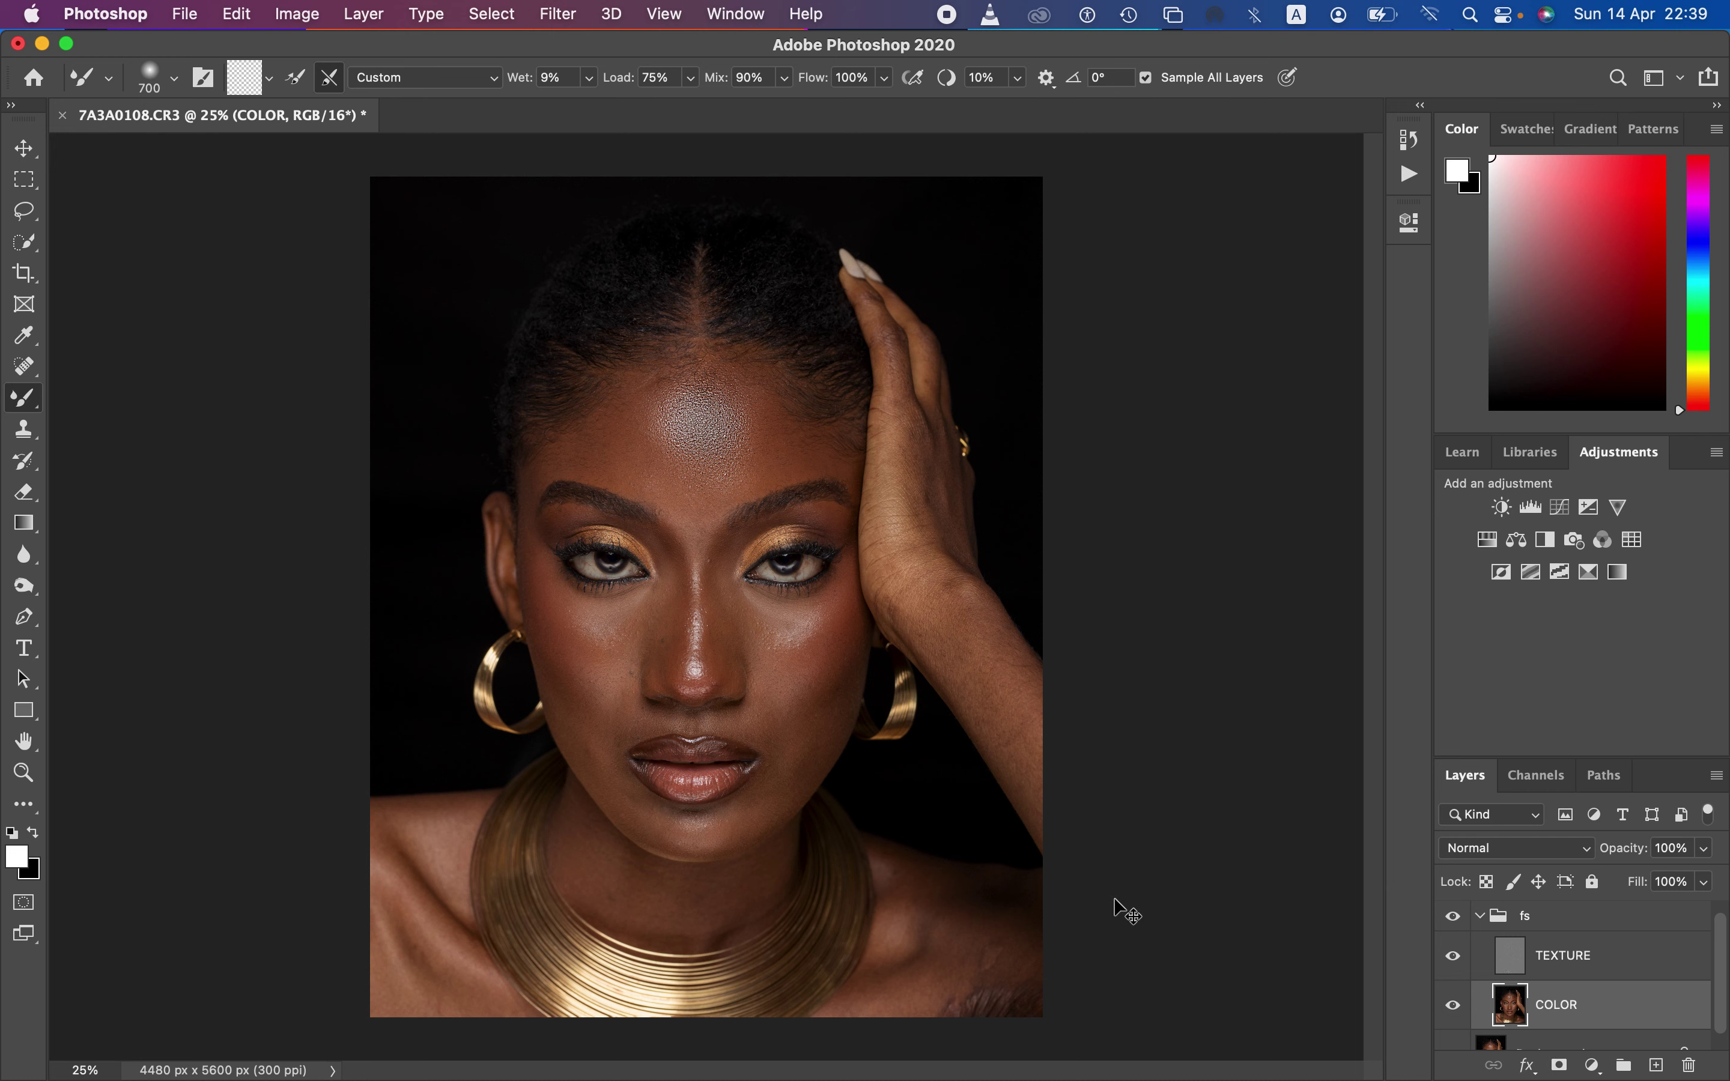
{"action": "key", "text": "super+equal"}
{"action": "key", "text": "super+equal"}
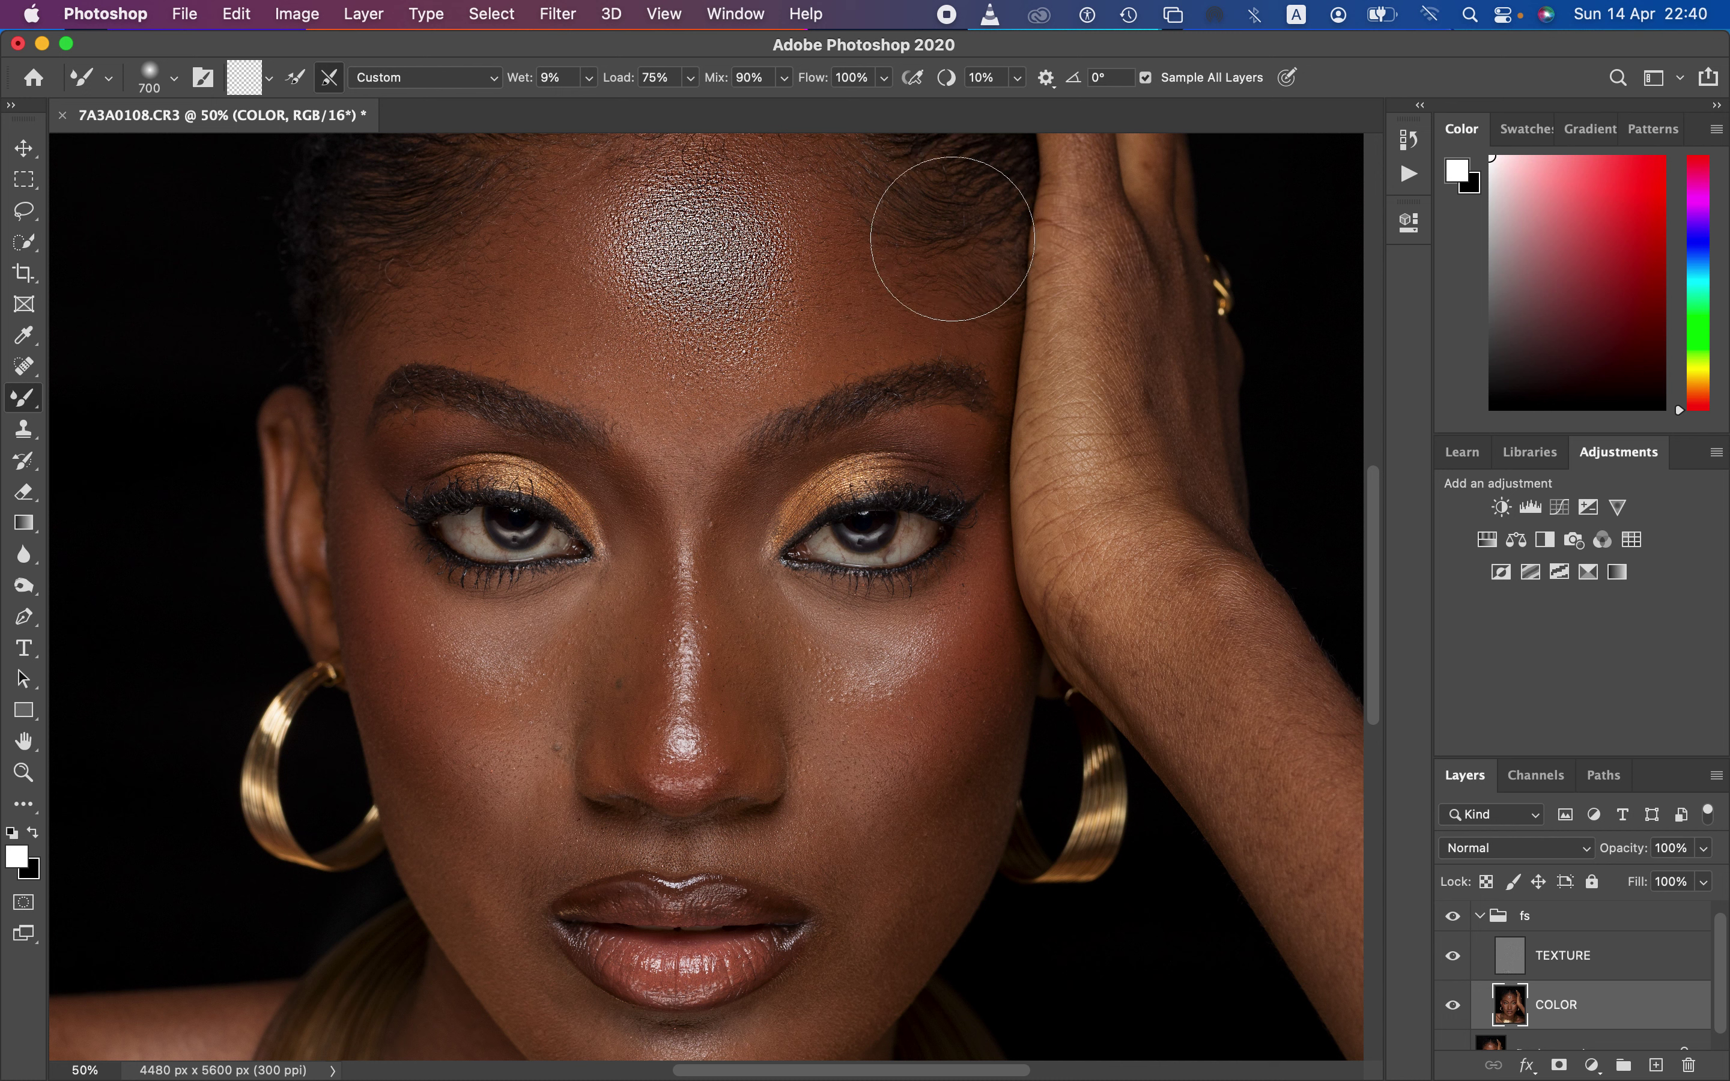
Undo the Mixer Brush stroke on the forehead
{"action": "key", "text": "super+z"}
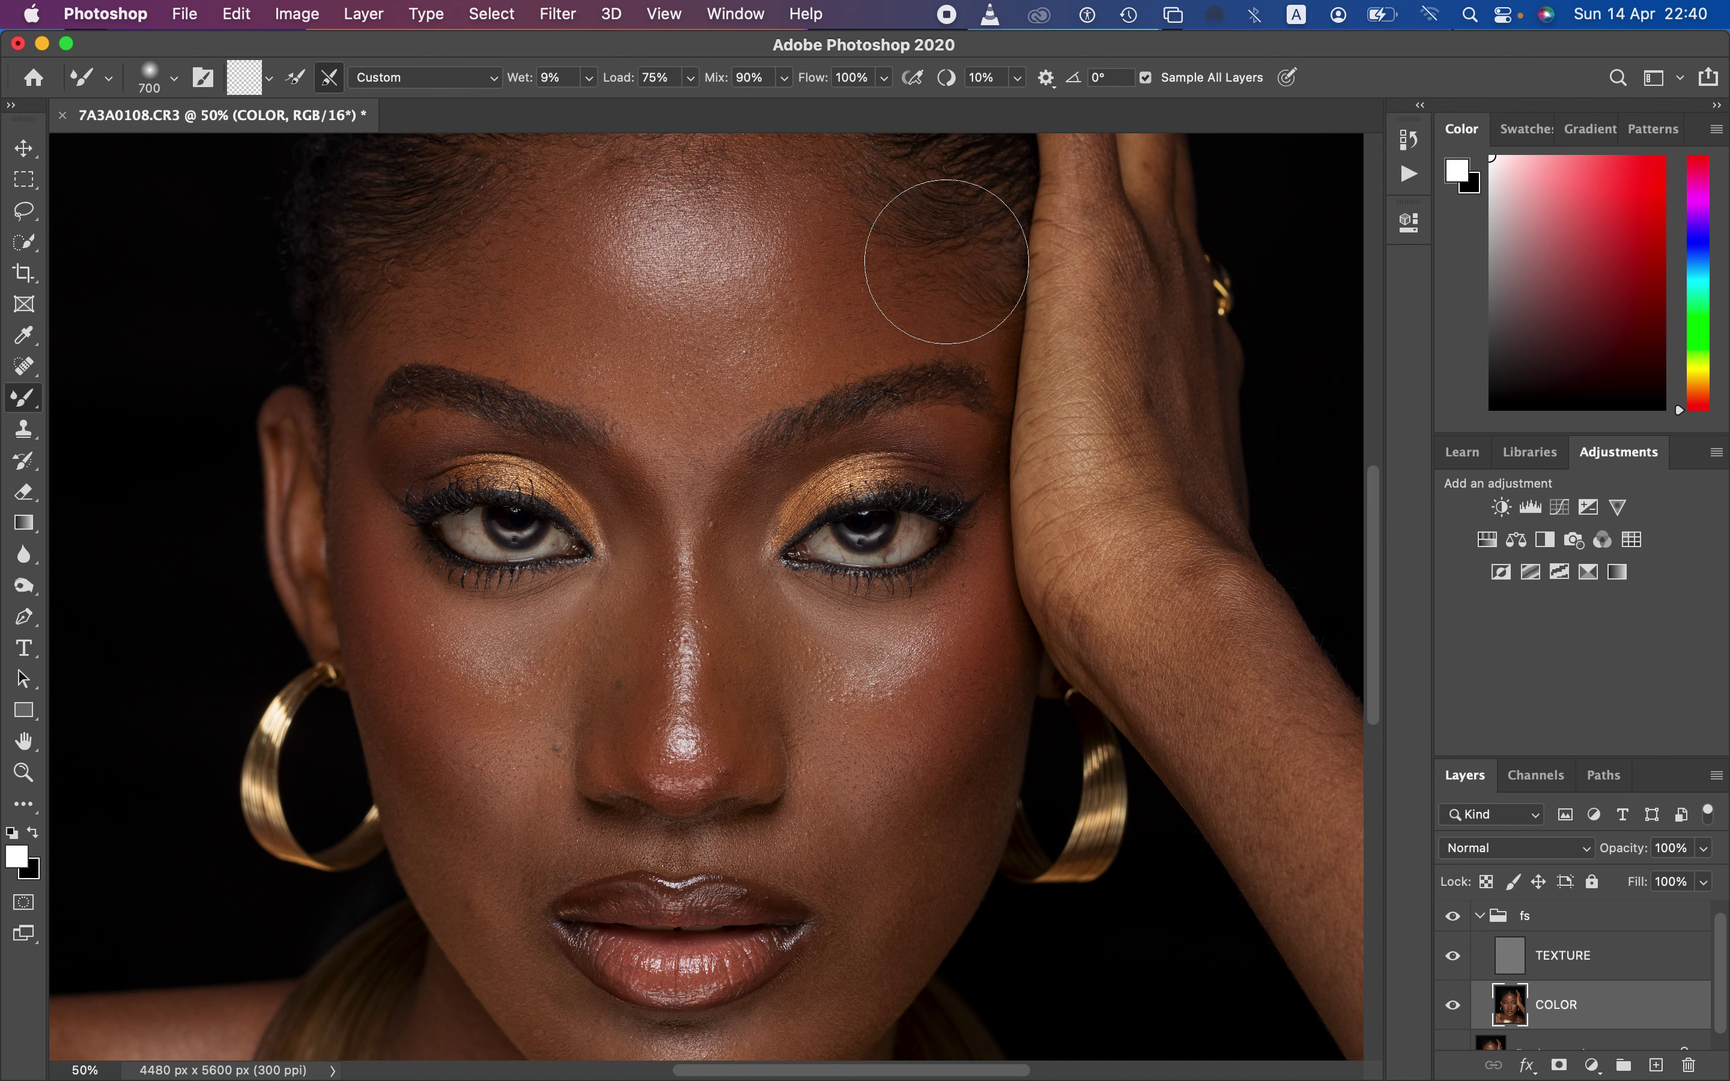
{"action": "key", "text": "super+equal"}
{"action": "key", "text": "super+equal"}
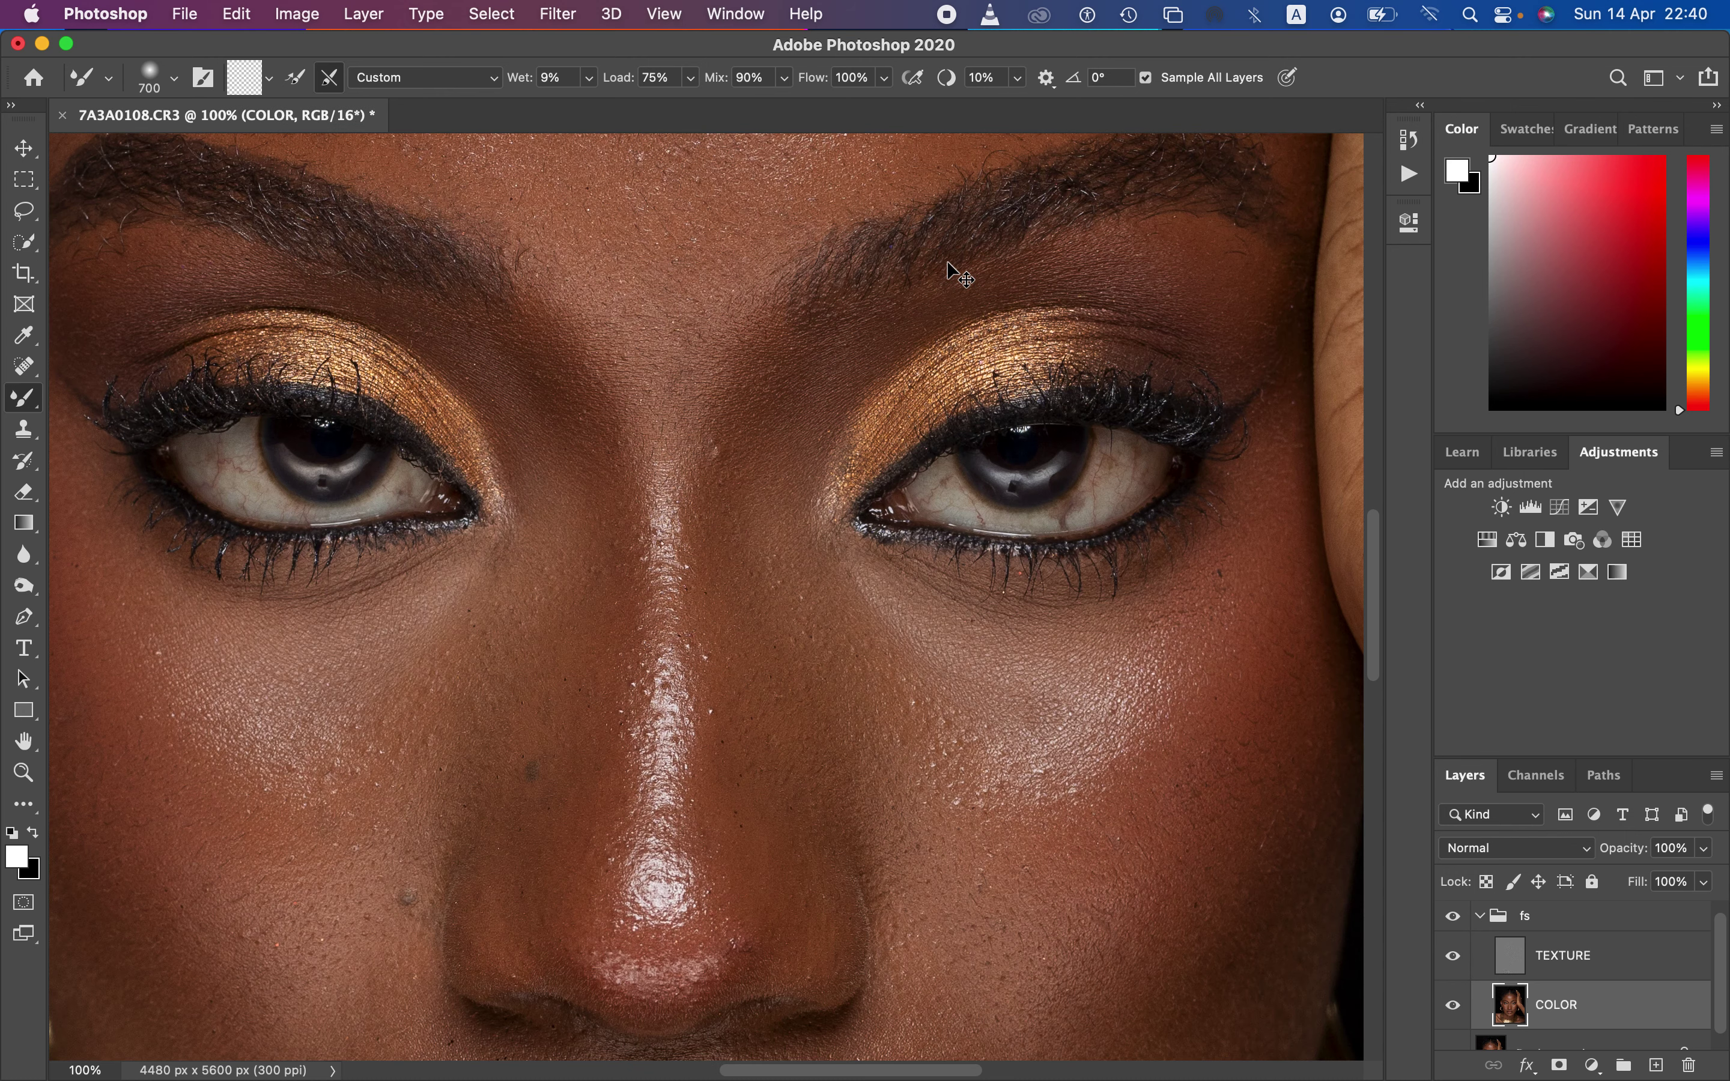
{"action": "key", "text": "super+minus"}
{"action": "key", "text": "super+minus"}
{"action": "key", "text": "super+minus"}
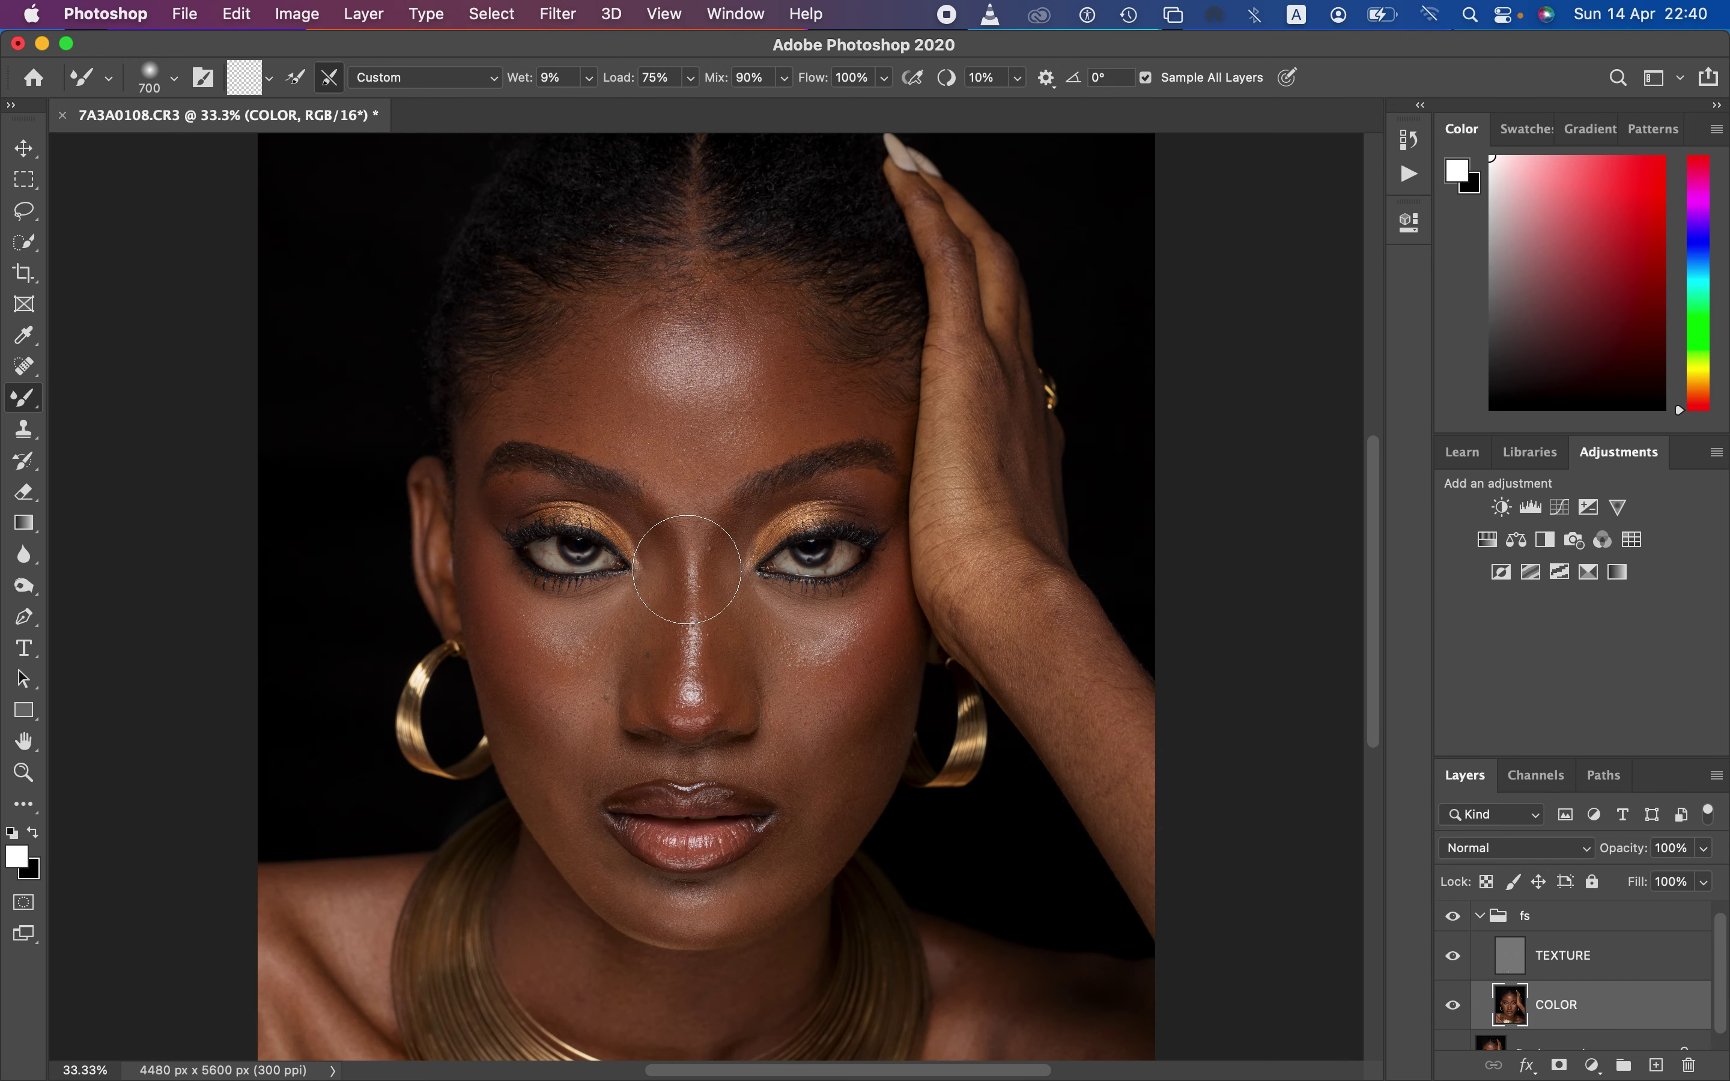
Turn off Sample All Layers and clean the Mixer Brush, with the TEXTURE layer hidden
{"action": "left_click", "coordinate": [1148, 78]}
{"action": "left_click", "coordinate": [269, 78]}
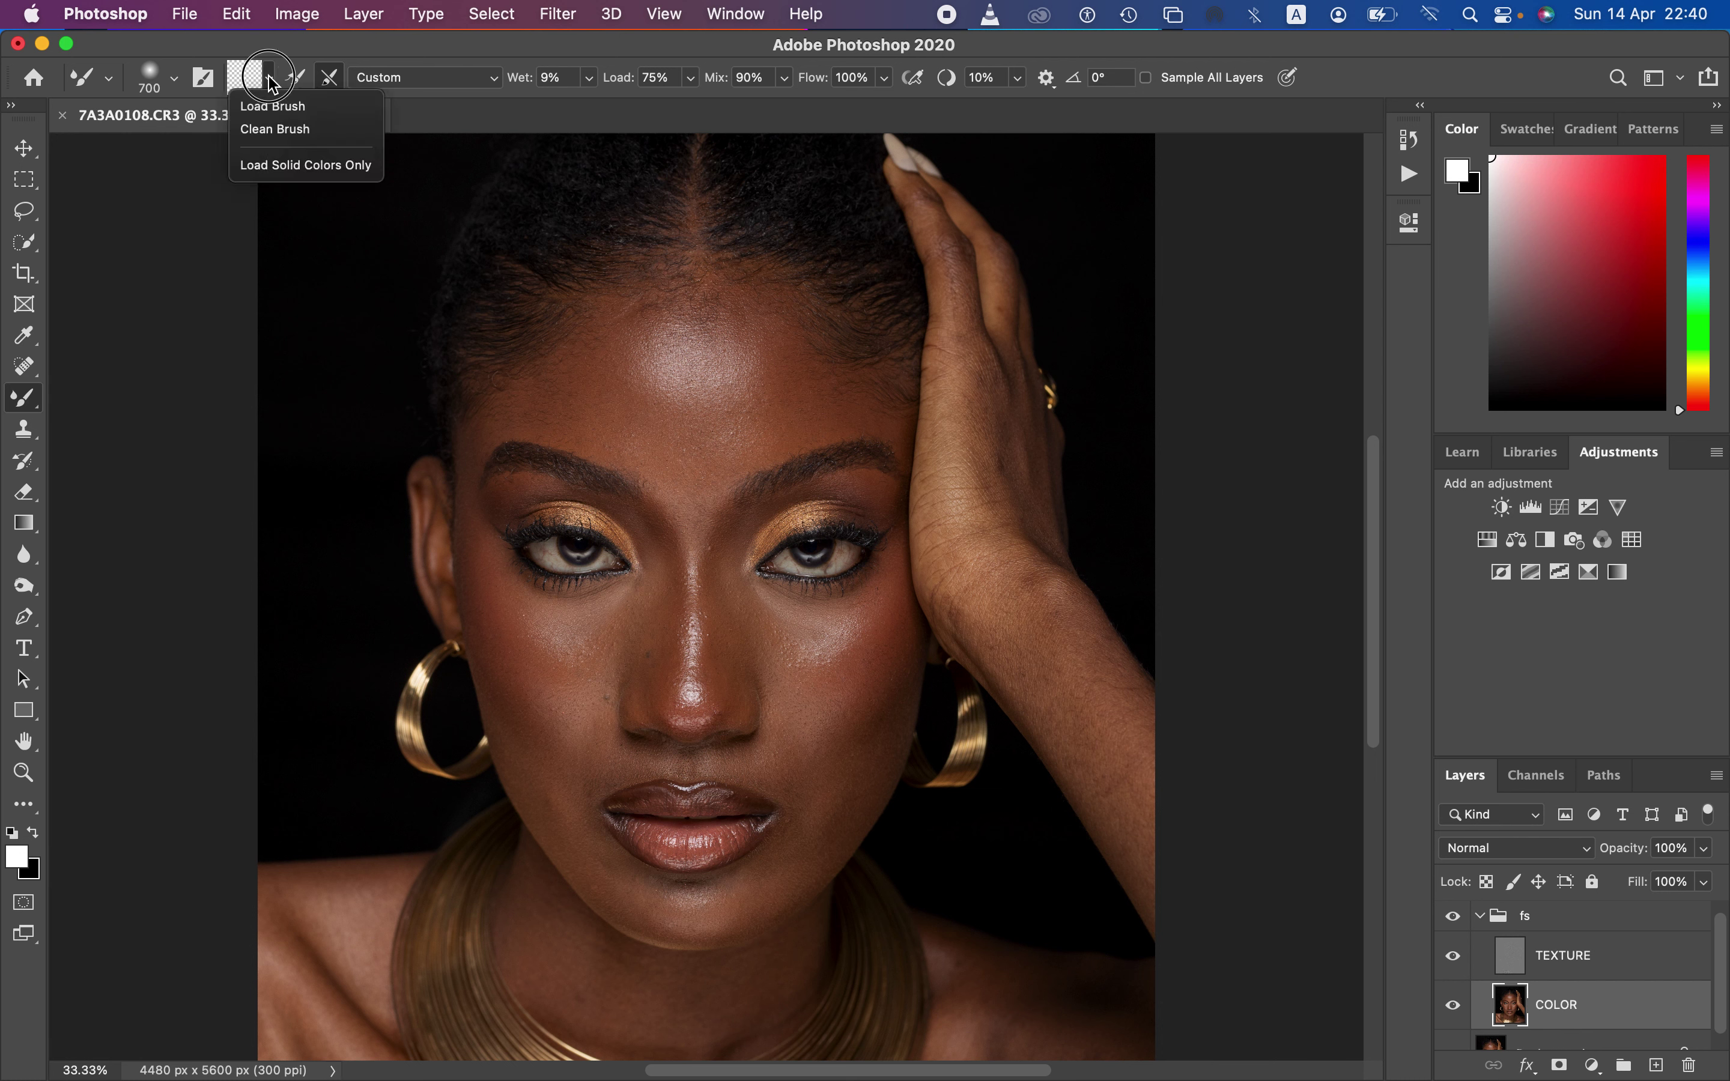
{"action": "left_click", "coordinate": [275, 129]}
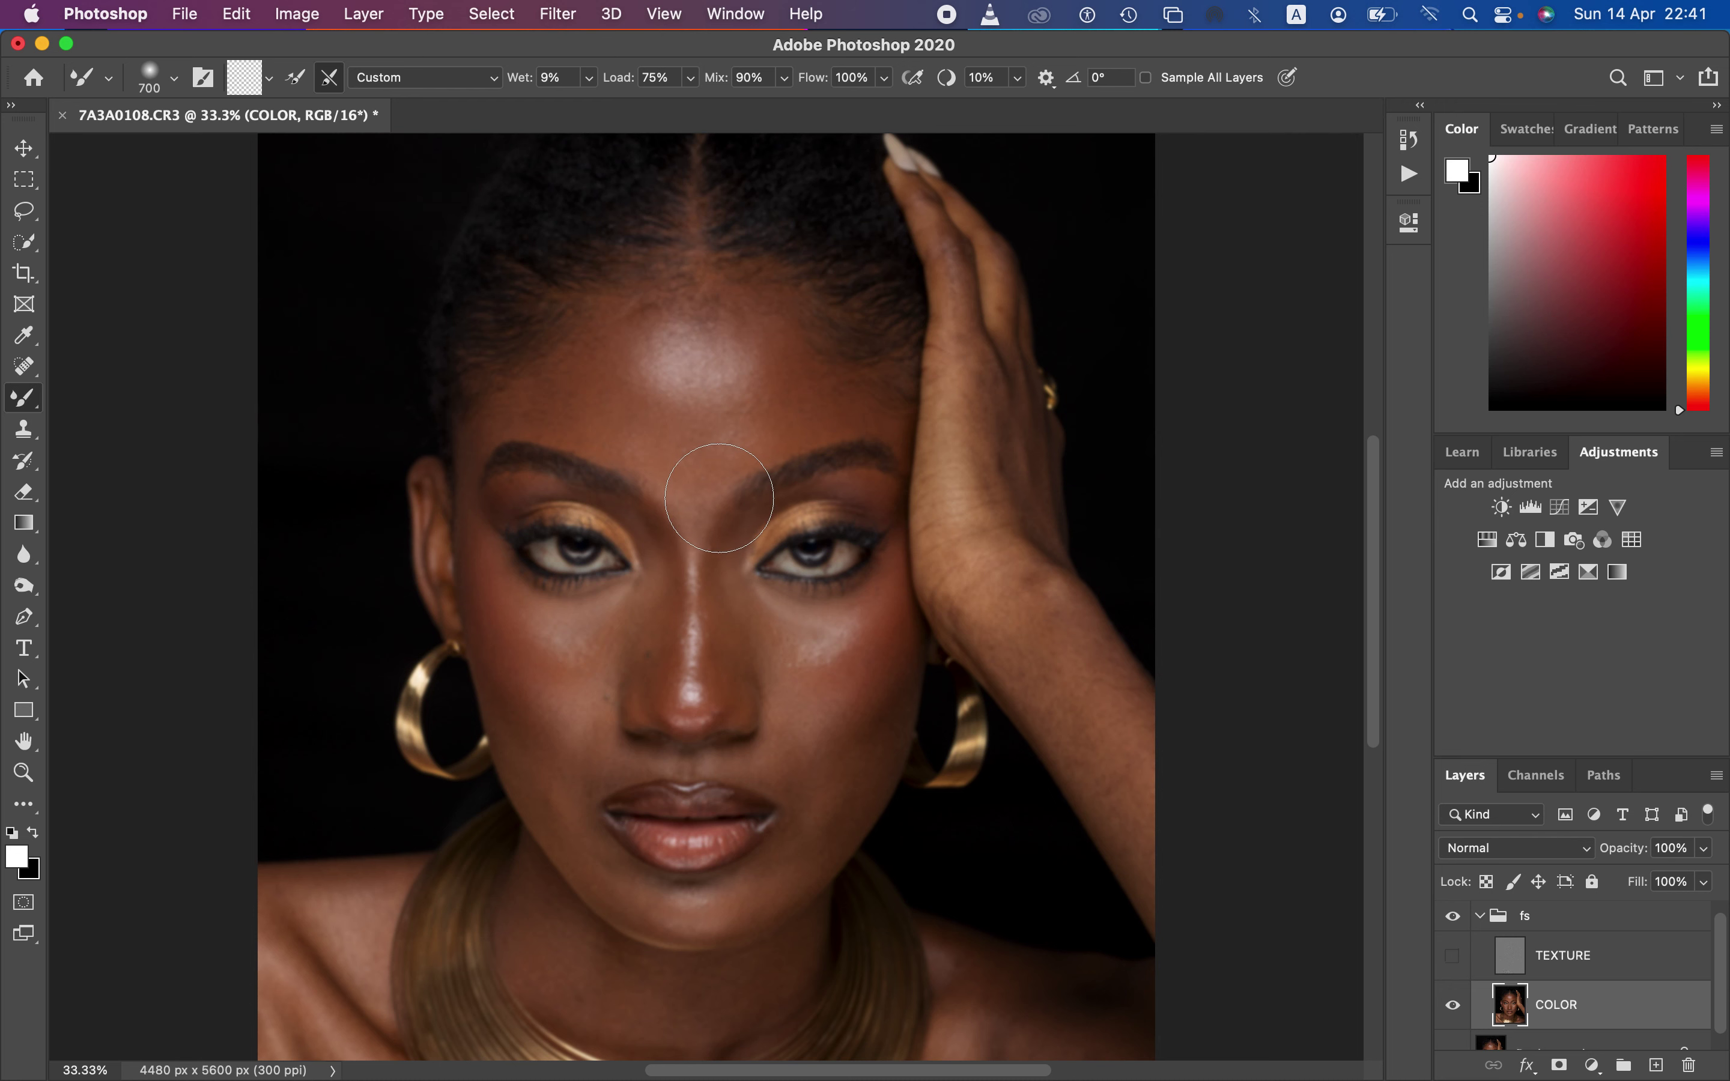
Set the Mixer Brush size to 400 and smooth the skin tones along the image-left side of the forehead
{"action": "scroll", "coordinate": [718, 496], "scroll_direction": "up", "scroll_amount": 2}
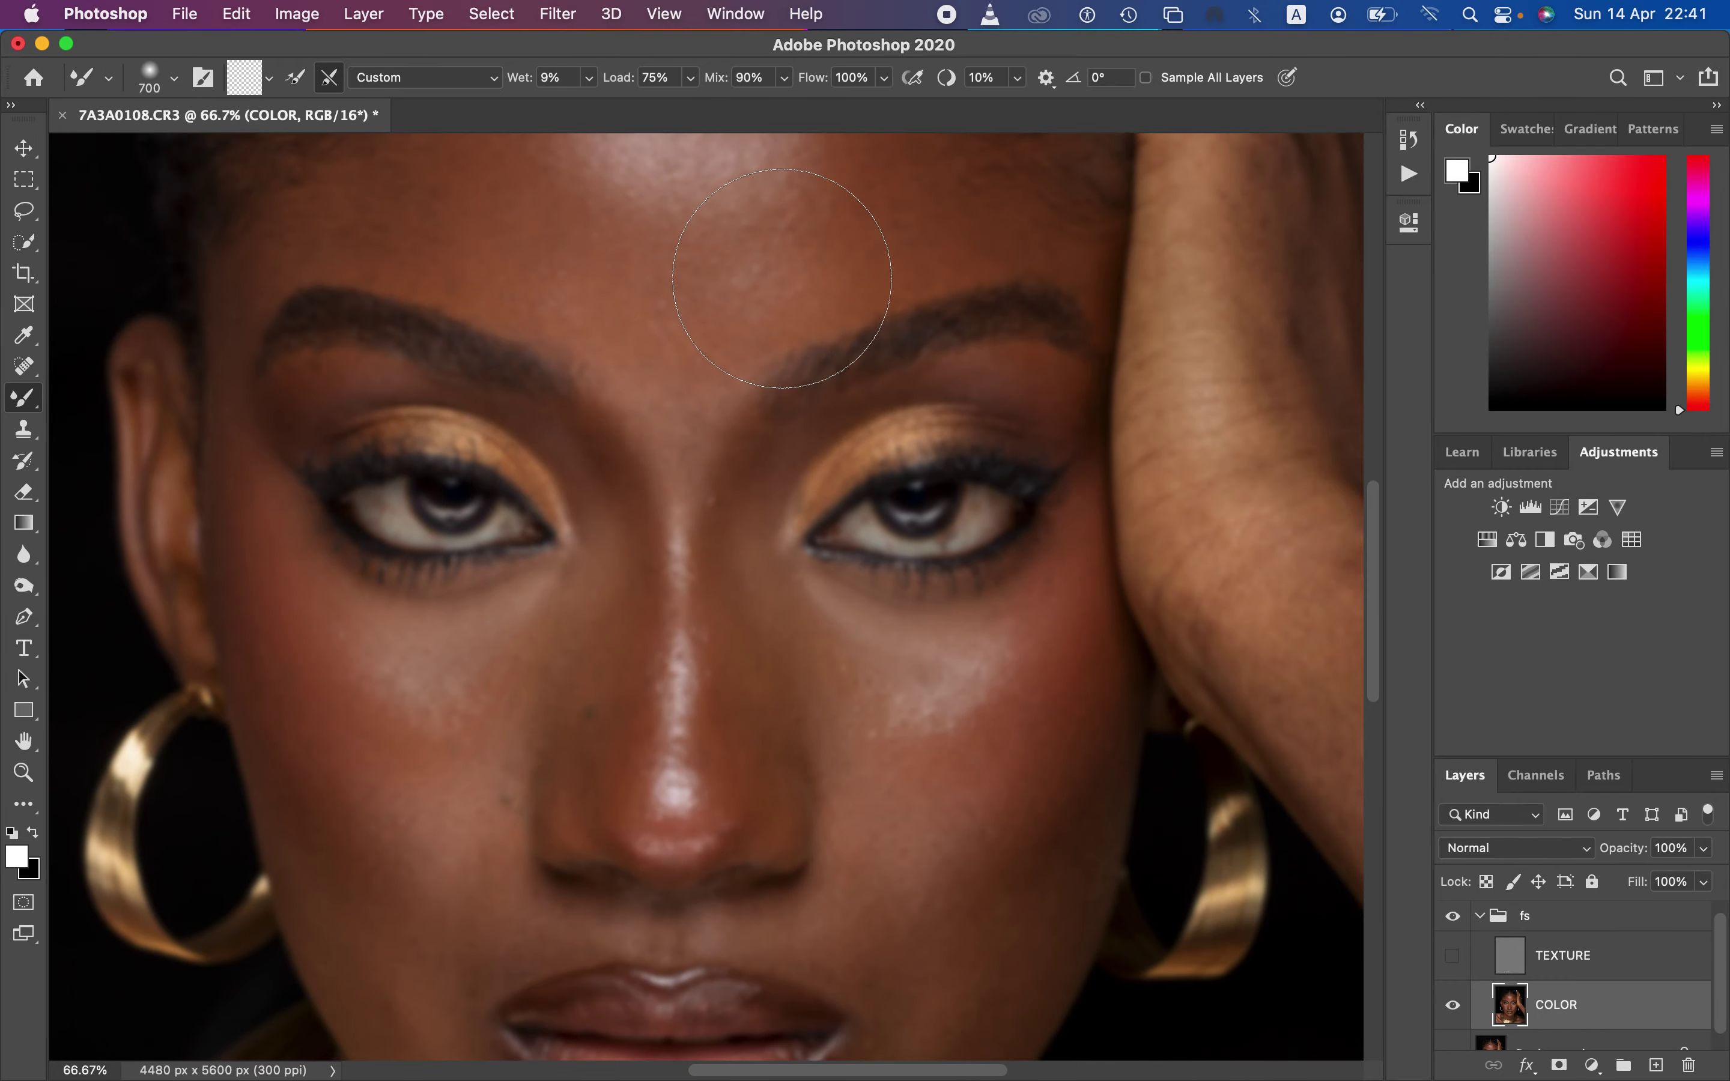
{"action": "key", "text": "super+minus"}
{"action": "key", "text": "super+minus"}
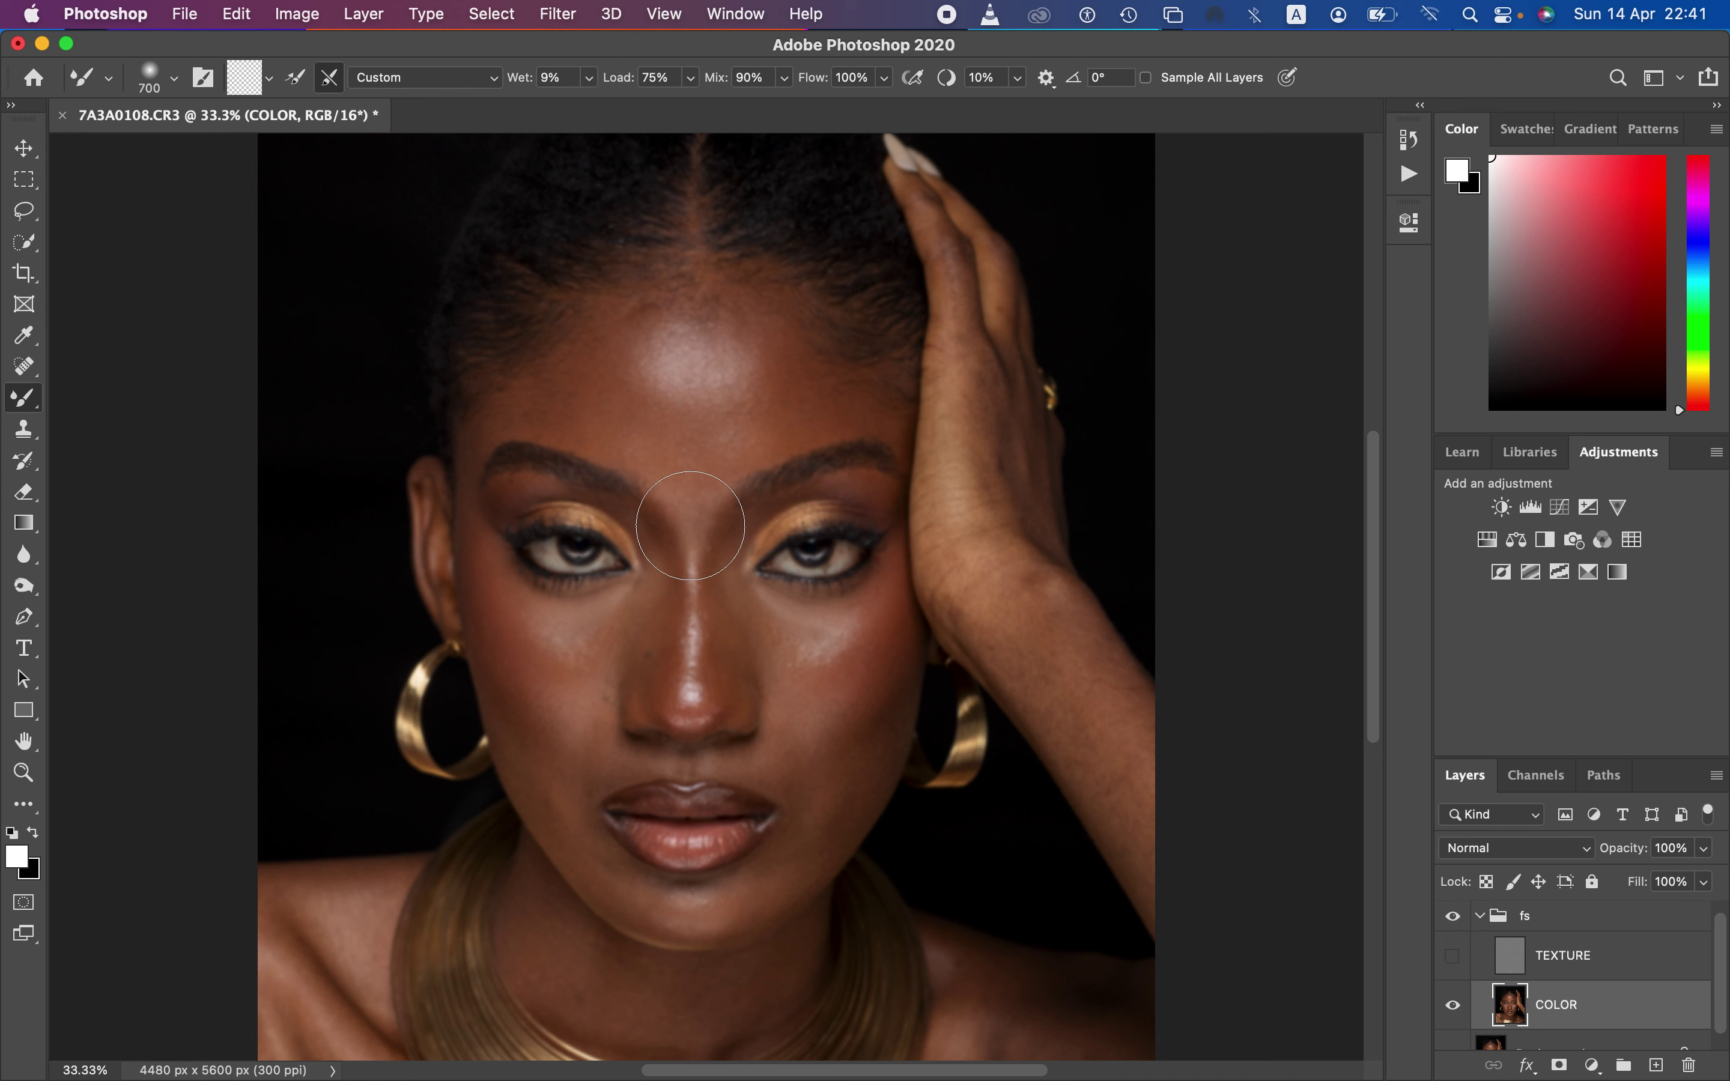
{"action": "key", "text": "bracketleft"}
{"action": "key", "text": "bracketleft"}
{"action": "key", "text": "bracketleft"}
{"action": "key", "text": "bracketleft"}
{"action": "key", "text": "bracketright"}
{"action": "key", "text": "bracketright"}
{"action": "key", "text": "bracketright"}
{"action": "key", "text": "bracketright"}
{"action": "key", "text": "bracketright"}
{"action": "key", "text": "bracketright"}
{"action": "key", "text": "bracketright"}
{"action": "key", "text": "bracketleft"}
{"action": "key", "text": "bracketleft"}
{"action": "key", "text": "bracketleft"}
{"action": "key", "text": "bracketleft"}
{"action": "key", "text": "bracketleft"}
{"action": "key", "text": "bracketleft"}
{"action": "key", "text": "bracketleft"}
{"action": "key", "text": "bracketright"}
{"action": "key", "text": "bracketright"}
{"action": "key", "text": "bracketright"}
{"action": "key", "text": "bracketright"}
{"action": "key", "text": "bracketright"}
{"action": "key", "text": "bracketleft"}
{"action": "key", "text": "bracketleft"}
{"action": "left_click_drag", "start_coordinate": [642, 377], "coordinate": [641, 382]}
{"action": "key", "text": "bracketleft"}
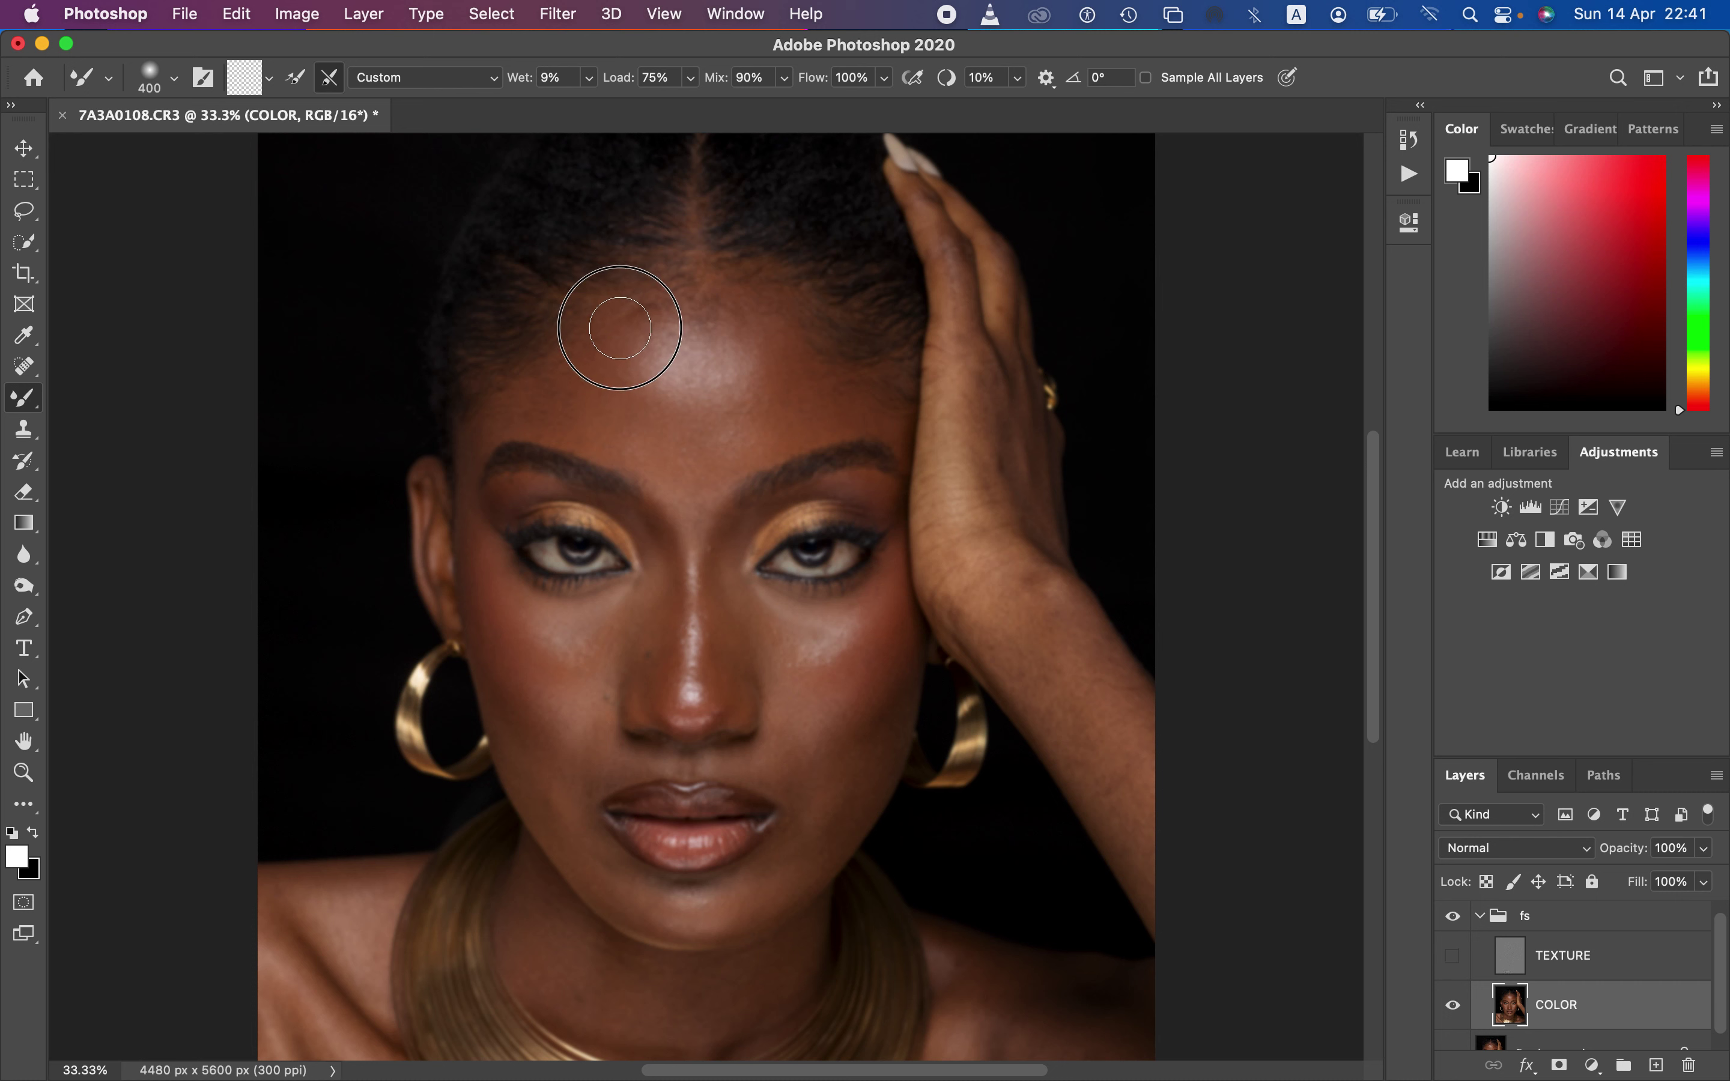
{"action": "mouse_move", "coordinate": [620, 329]}
{"action": "left_mouse_down"}
{"action": "mouse_move", "coordinate": [598, 381]}
{"action": "mouse_move", "coordinate": [629, 321]}
{"action": "mouse_move", "coordinate": [595, 366]}
{"action": "mouse_move", "coordinate": [620, 421]}
{"action": "mouse_move", "coordinate": [654, 436]}
{"action": "mouse_move", "coordinate": [596, 396]}
{"action": "mouse_move", "coordinate": [513, 406]}
{"action": "mouse_move", "coordinate": [614, 422]}
{"action": "mouse_move", "coordinate": [606, 352]}
{"action": "mouse_move", "coordinate": [625, 338]}
{"action": "mouse_move", "coordinate": [616, 419]}
{"action": "left_mouse_up"}
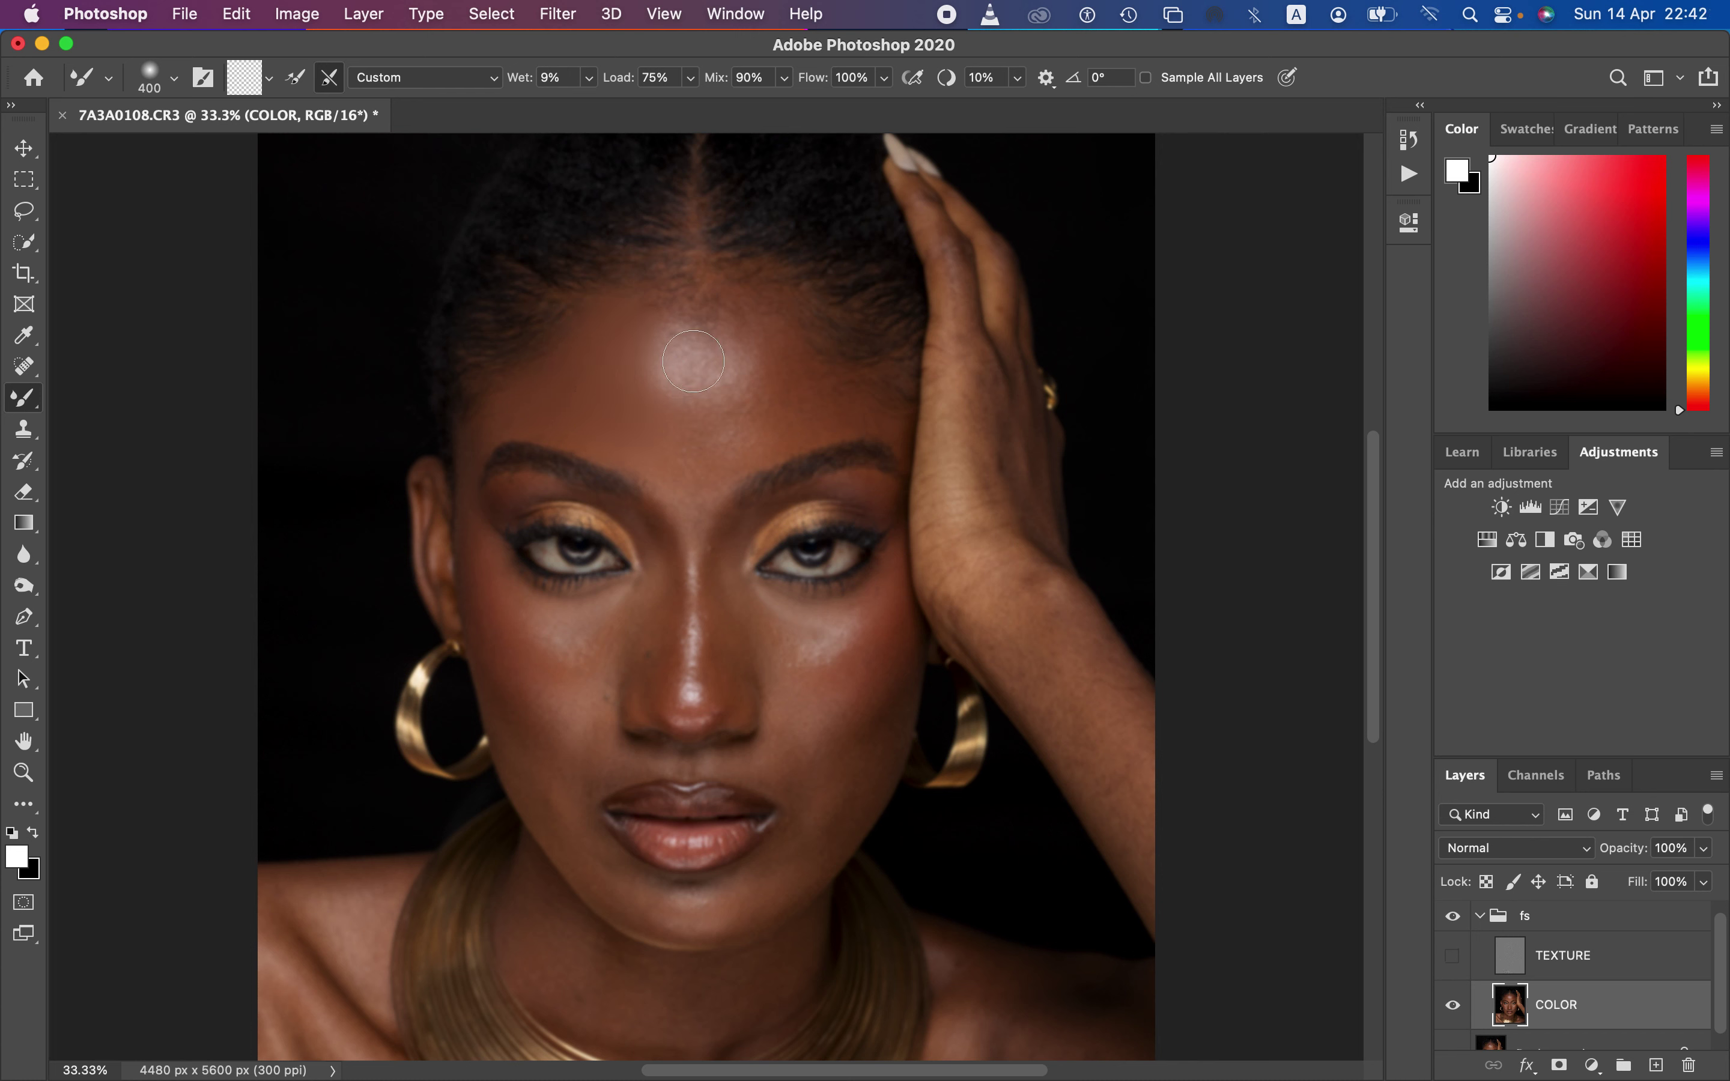
Blend the bright centre and image-right side of the forehead, enlarging the Mixer Brush to 500
{"action": "mouse_move", "coordinate": [693, 361]}
{"action": "left_mouse_down"}
{"action": "mouse_move", "coordinate": [785, 356]}
{"action": "mouse_move", "coordinate": [791, 378]}
{"action": "mouse_move", "coordinate": [787, 348]}
{"action": "mouse_move", "coordinate": [797, 380]}
{"action": "mouse_move", "coordinate": [853, 395]}
{"action": "mouse_move", "coordinate": [795, 337]}
{"action": "mouse_move", "coordinate": [764, 398]}
{"action": "mouse_move", "coordinate": [715, 417]}
{"action": "mouse_move", "coordinate": [740, 444]}
{"action": "mouse_move", "coordinate": [690, 463]}
{"action": "mouse_move", "coordinate": [733, 387]}
{"action": "mouse_move", "coordinate": [780, 378]}
{"action": "mouse_move", "coordinate": [768, 337]}
{"action": "mouse_move", "coordinate": [697, 322]}
{"action": "mouse_move", "coordinate": [501, 406]}
{"action": "mouse_move", "coordinate": [656, 331]}
{"action": "mouse_move", "coordinate": [629, 340]}
{"action": "mouse_move", "coordinate": [679, 400]}
{"action": "mouse_move", "coordinate": [747, 381]}
{"action": "left_mouse_up"}
{"action": "mouse_move", "coordinate": [751, 386]}
{"action": "left_mouse_down"}
{"action": "mouse_move", "coordinate": [736, 367]}
{"action": "mouse_move", "coordinate": [764, 349]}
{"action": "left_mouse_up"}
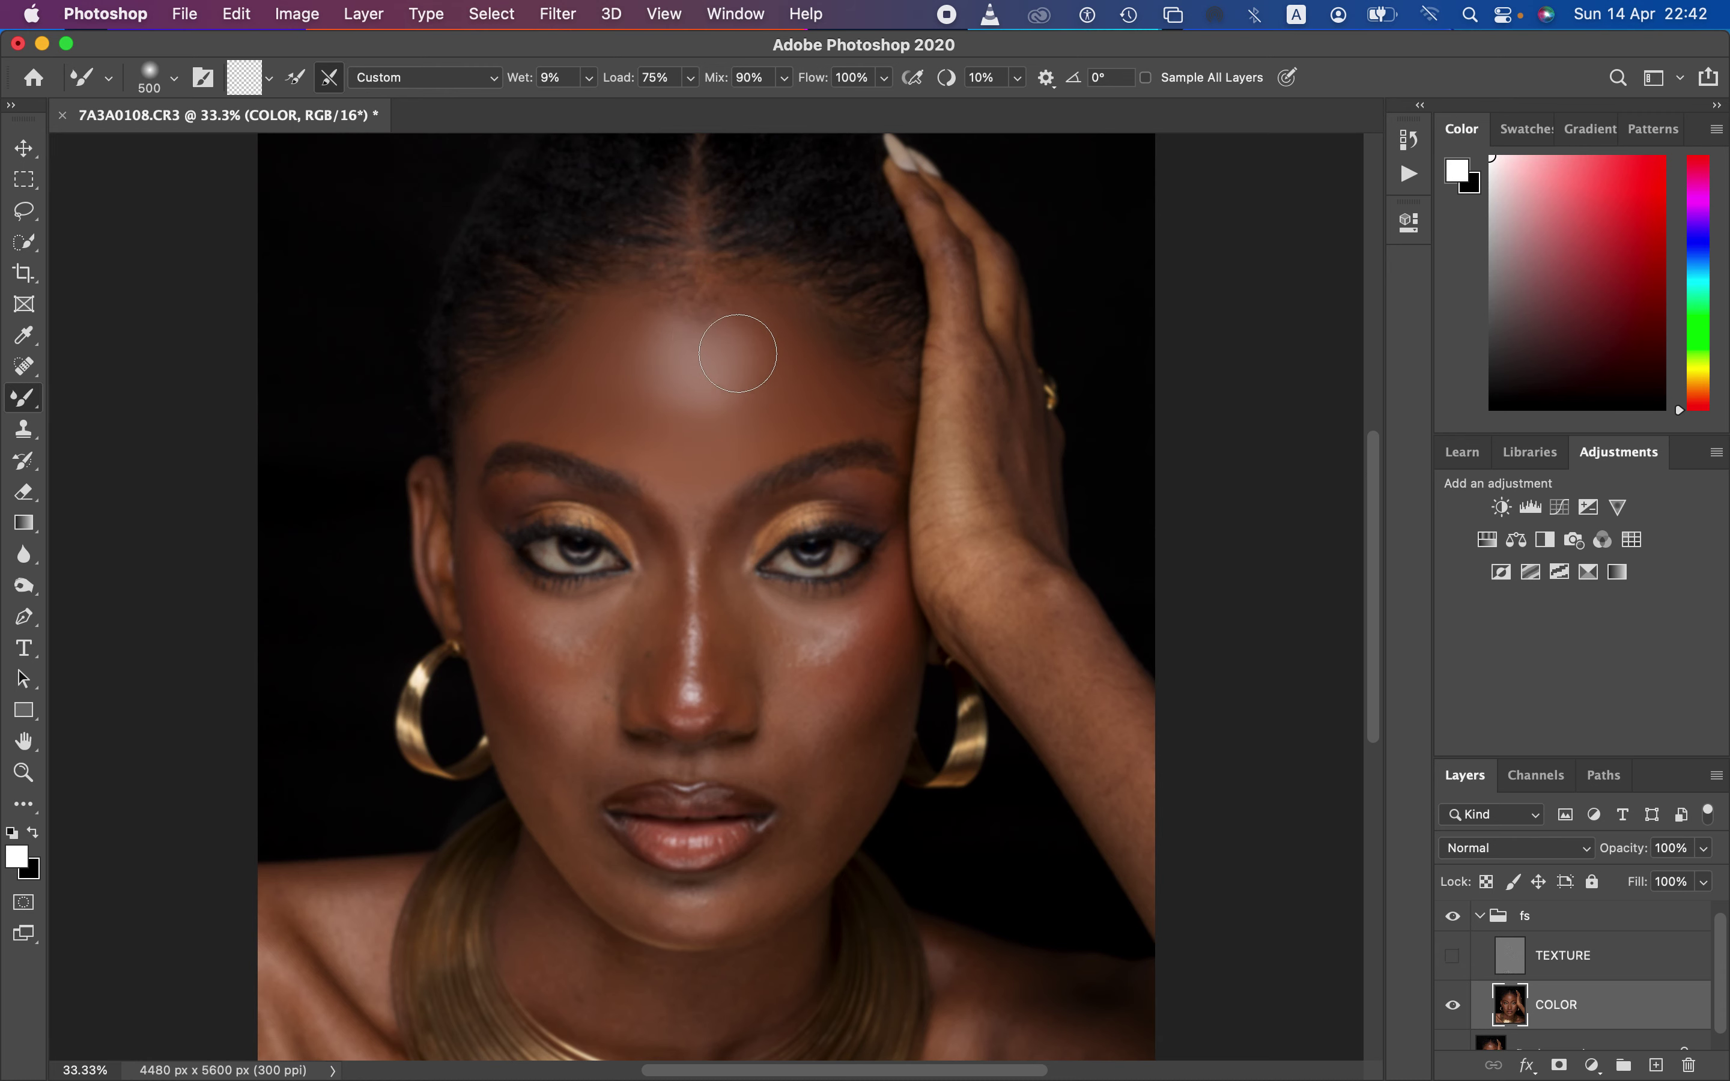
{"action": "mouse_move", "coordinate": [636, 372]}
{"action": "left_mouse_down"}
{"action": "mouse_move", "coordinate": [665, 335]}
{"action": "mouse_move", "coordinate": [746, 331]}
{"action": "mouse_move", "coordinate": [730, 319]}
{"action": "mouse_move", "coordinate": [748, 310]}
{"action": "mouse_move", "coordinate": [729, 319]}
{"action": "mouse_move", "coordinate": [763, 350]}
{"action": "mouse_move", "coordinate": [706, 389]}
{"action": "left_mouse_up"}
Show the TEXTURE layer and toggle the fs group's visibility to compare the smoothed forehead with the original
{"action": "left_click", "coordinate": [1454, 957]}
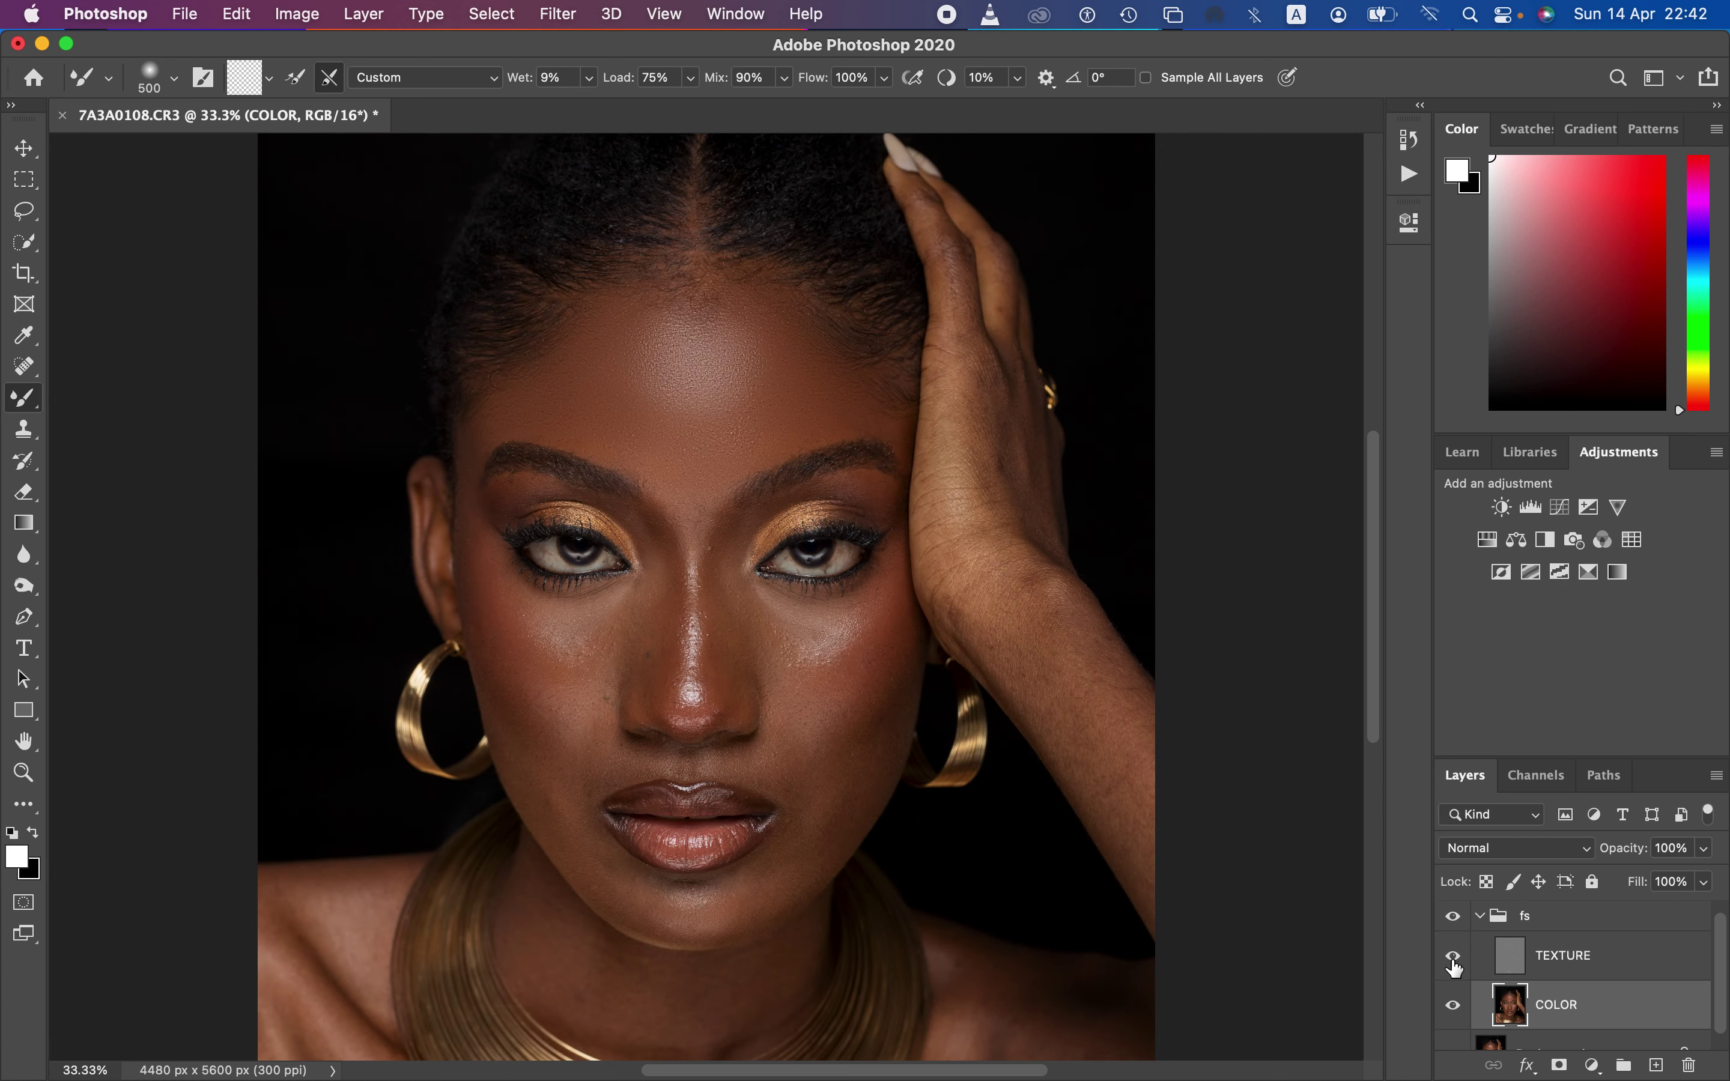
{"action": "left_click", "coordinate": [1453, 918]}
{"action": "left_click", "coordinate": [1455, 919]}
{"action": "left_click", "coordinate": [1458, 920]}
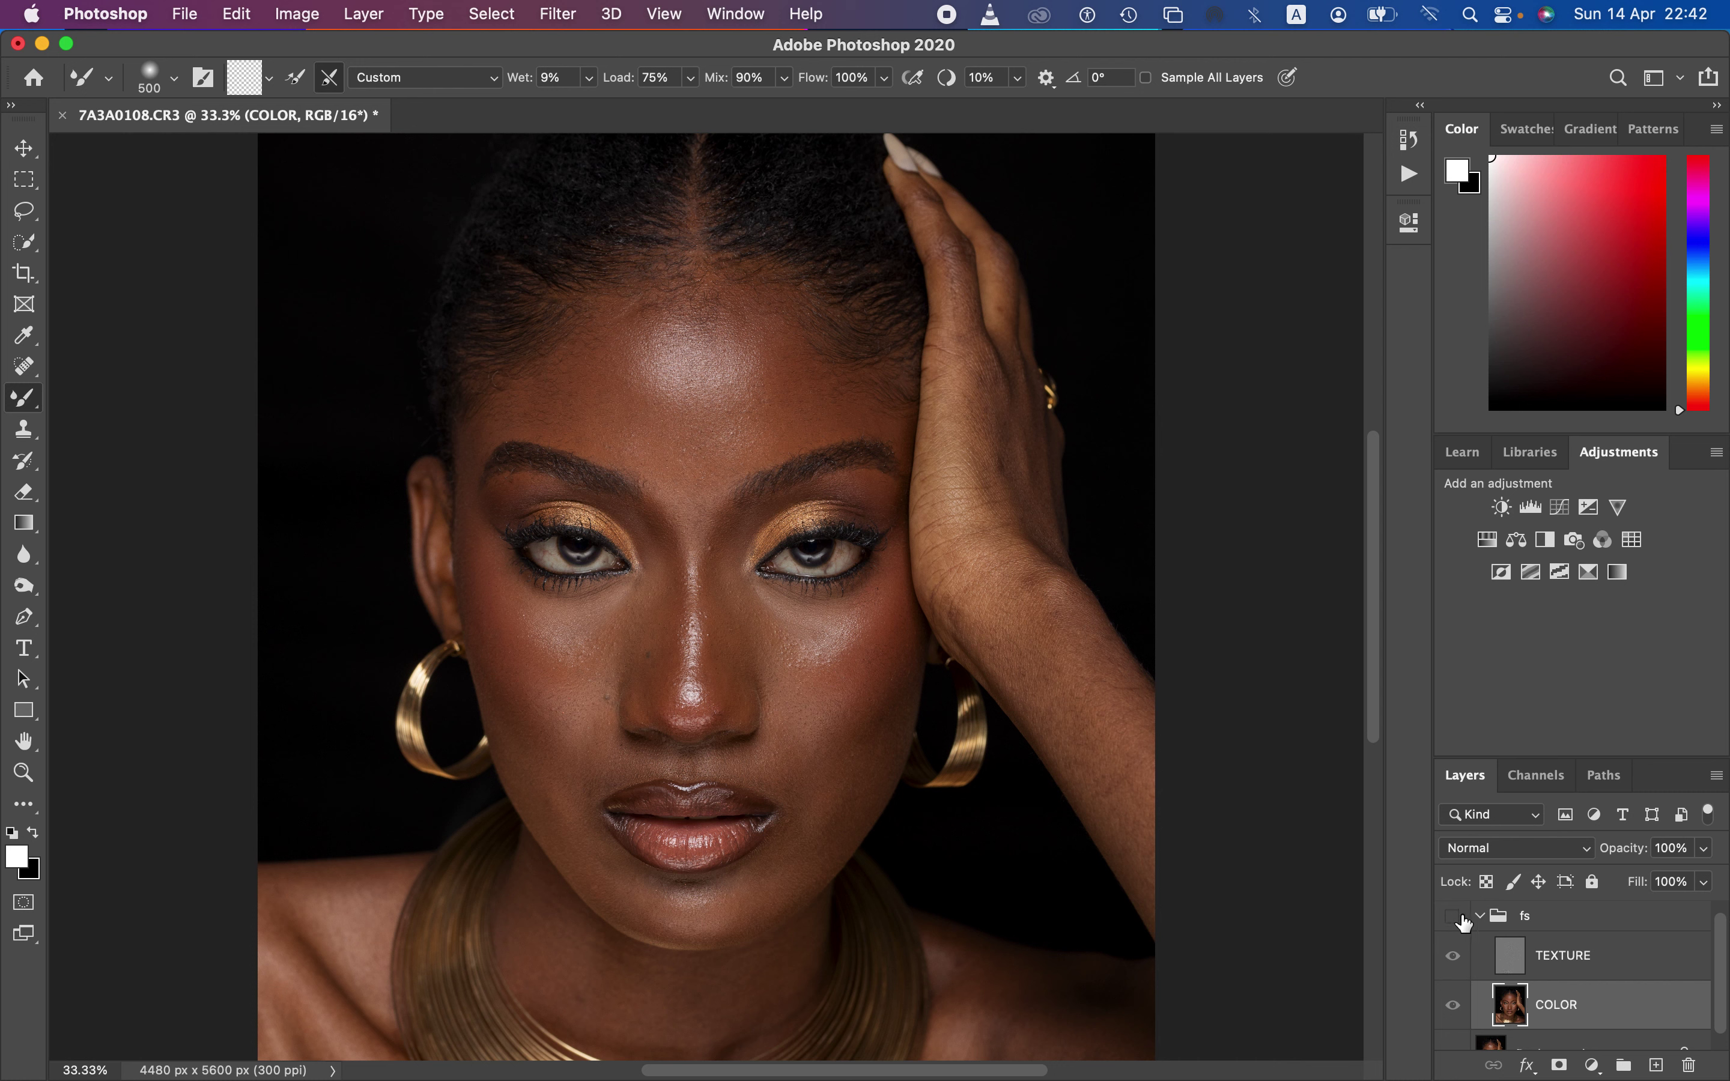
{"action": "left_click", "coordinate": [1463, 919]}
{"action": "left_click", "coordinate": [1463, 921]}
{"action": "left_click", "coordinate": [1466, 921]}
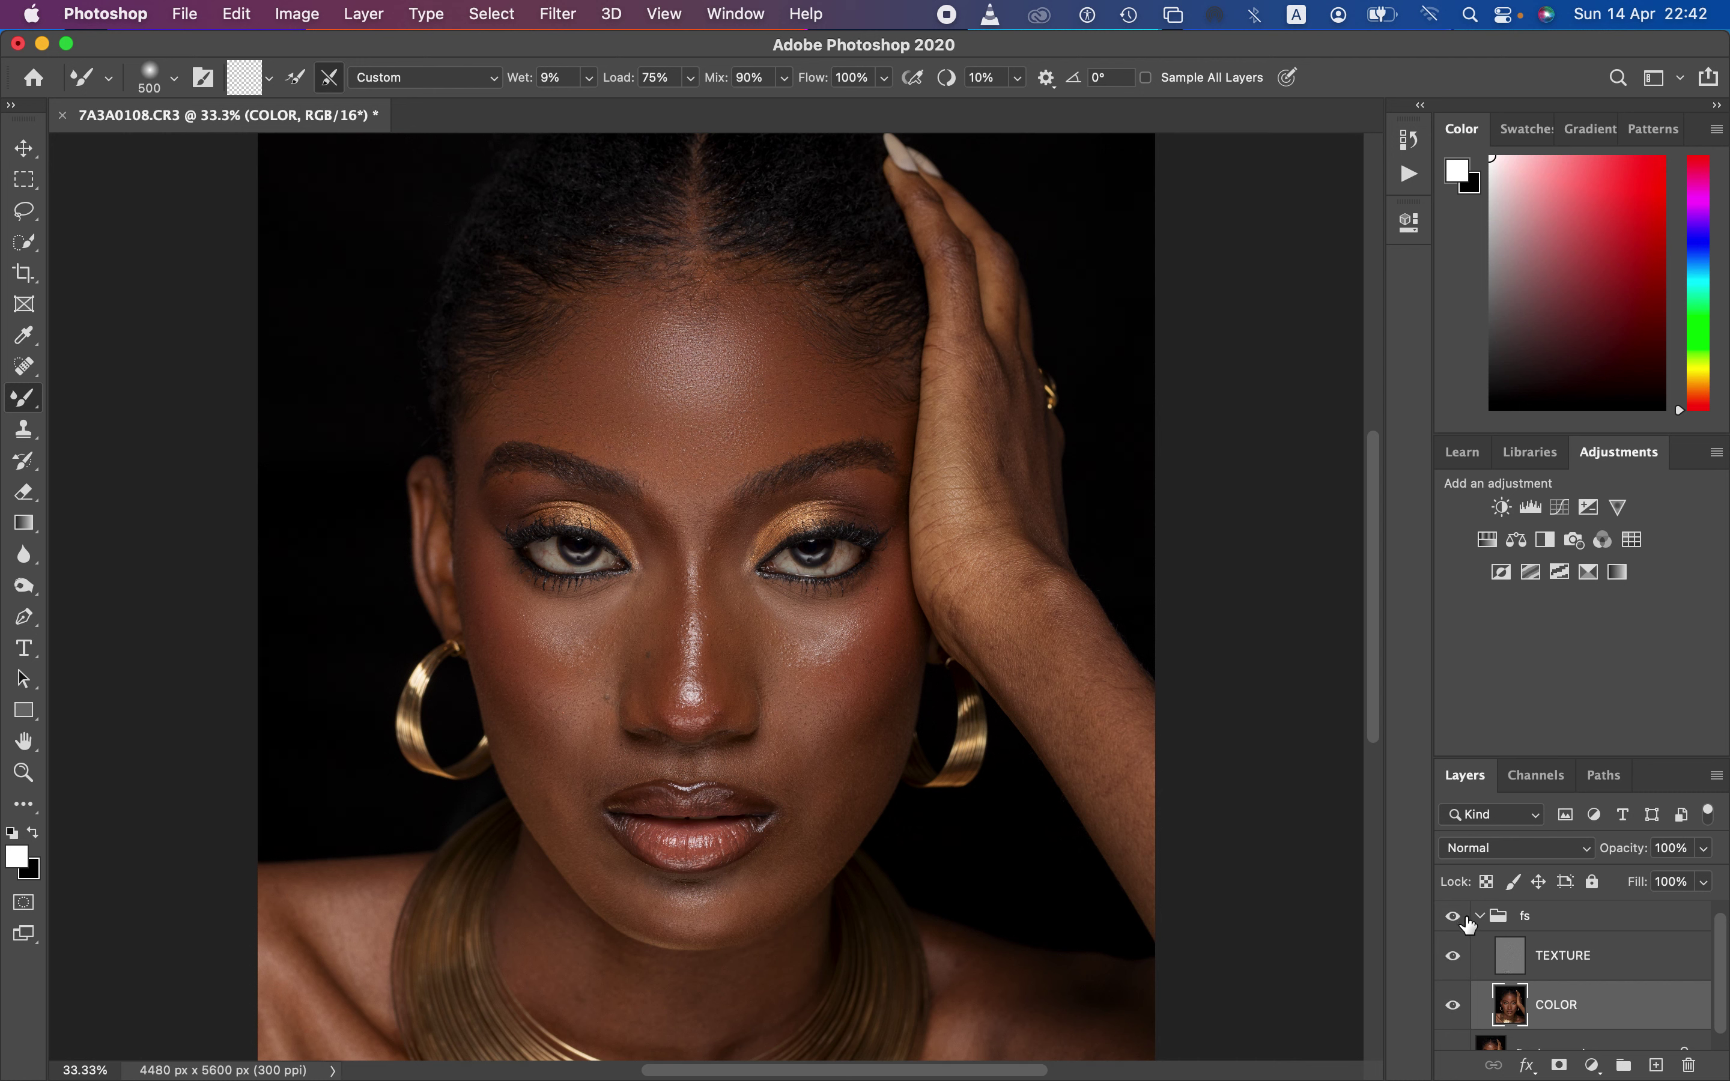
{"action": "left_click", "coordinate": [1468, 921]}
{"action": "left_click", "coordinate": [1470, 921]}
{"action": "left_click", "coordinate": [1470, 922]}
{"action": "left_click", "coordinate": [1472, 922]}
{"action": "left_click", "coordinate": [1471, 923]}
{"action": "left_click", "coordinate": [1471, 922]}
{"action": "left_click", "coordinate": [1471, 922]}
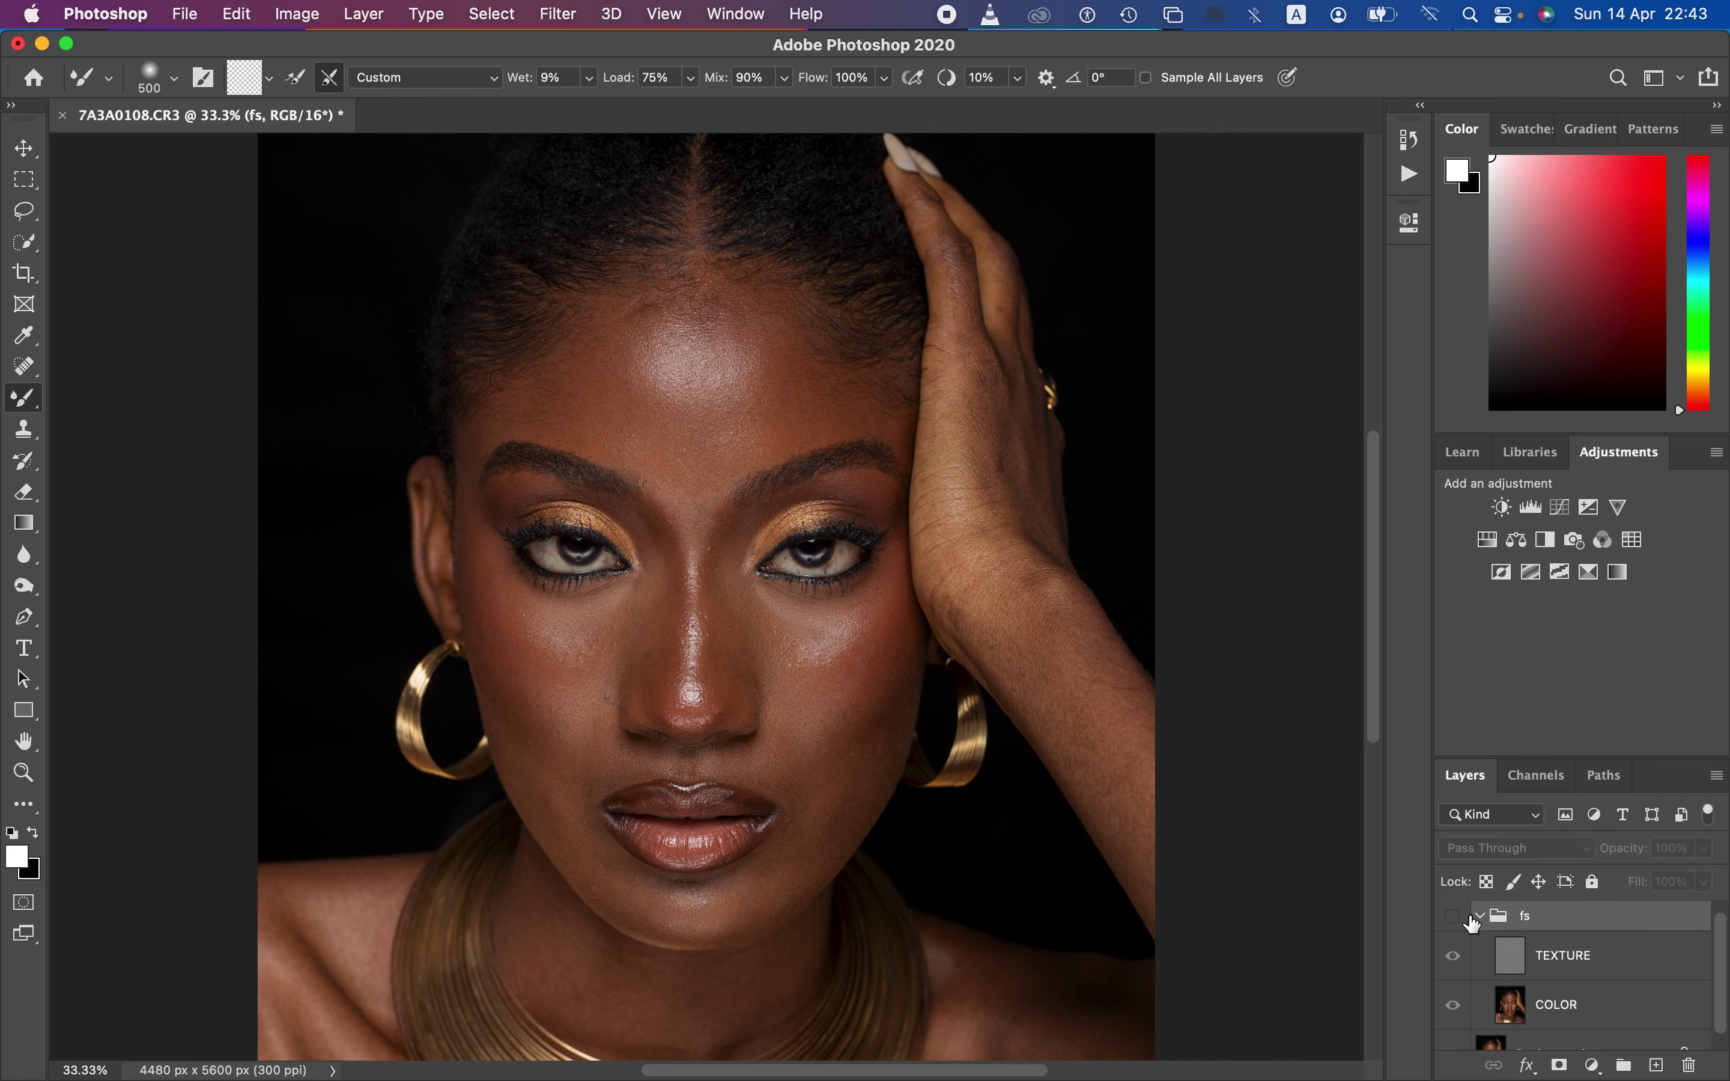
{"action": "left_click", "coordinate": [1453, 916]}
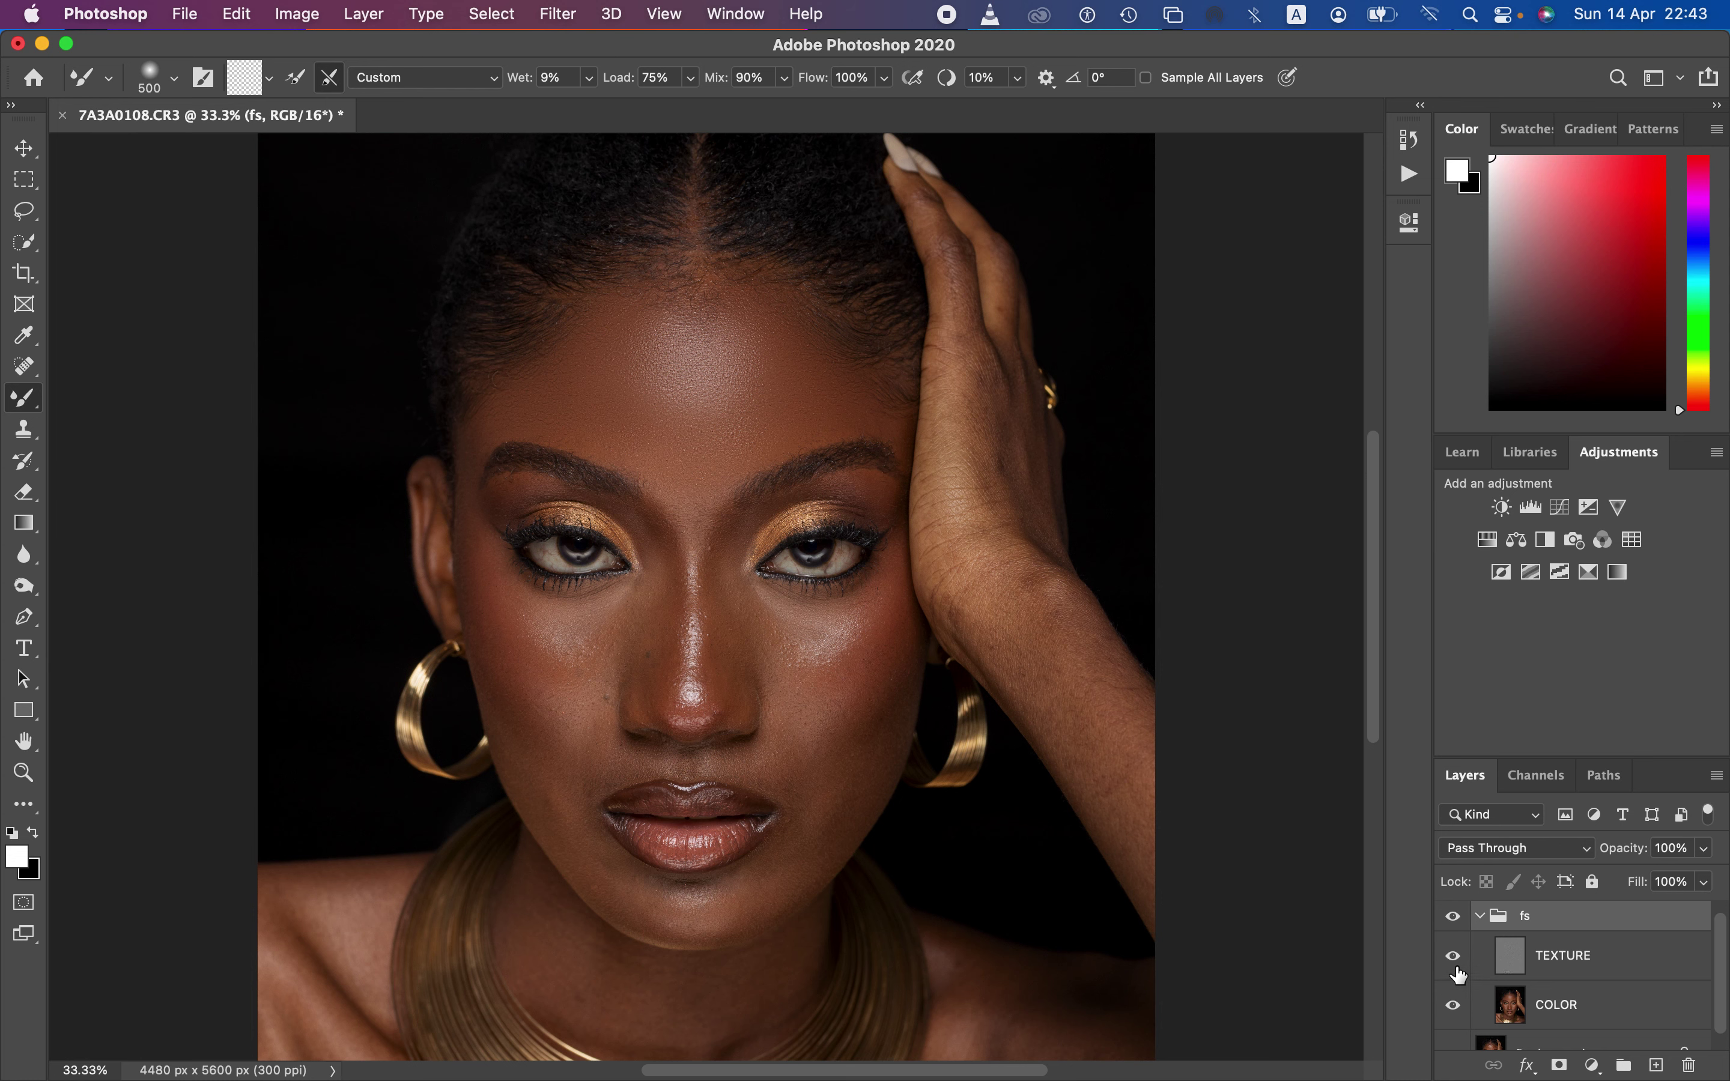
Hide the TEXTURE layer and smooth the image-left side of the nose on the COLOR layer with a size 250 Mixer Brush
{"action": "left_click", "coordinate": [1453, 957]}
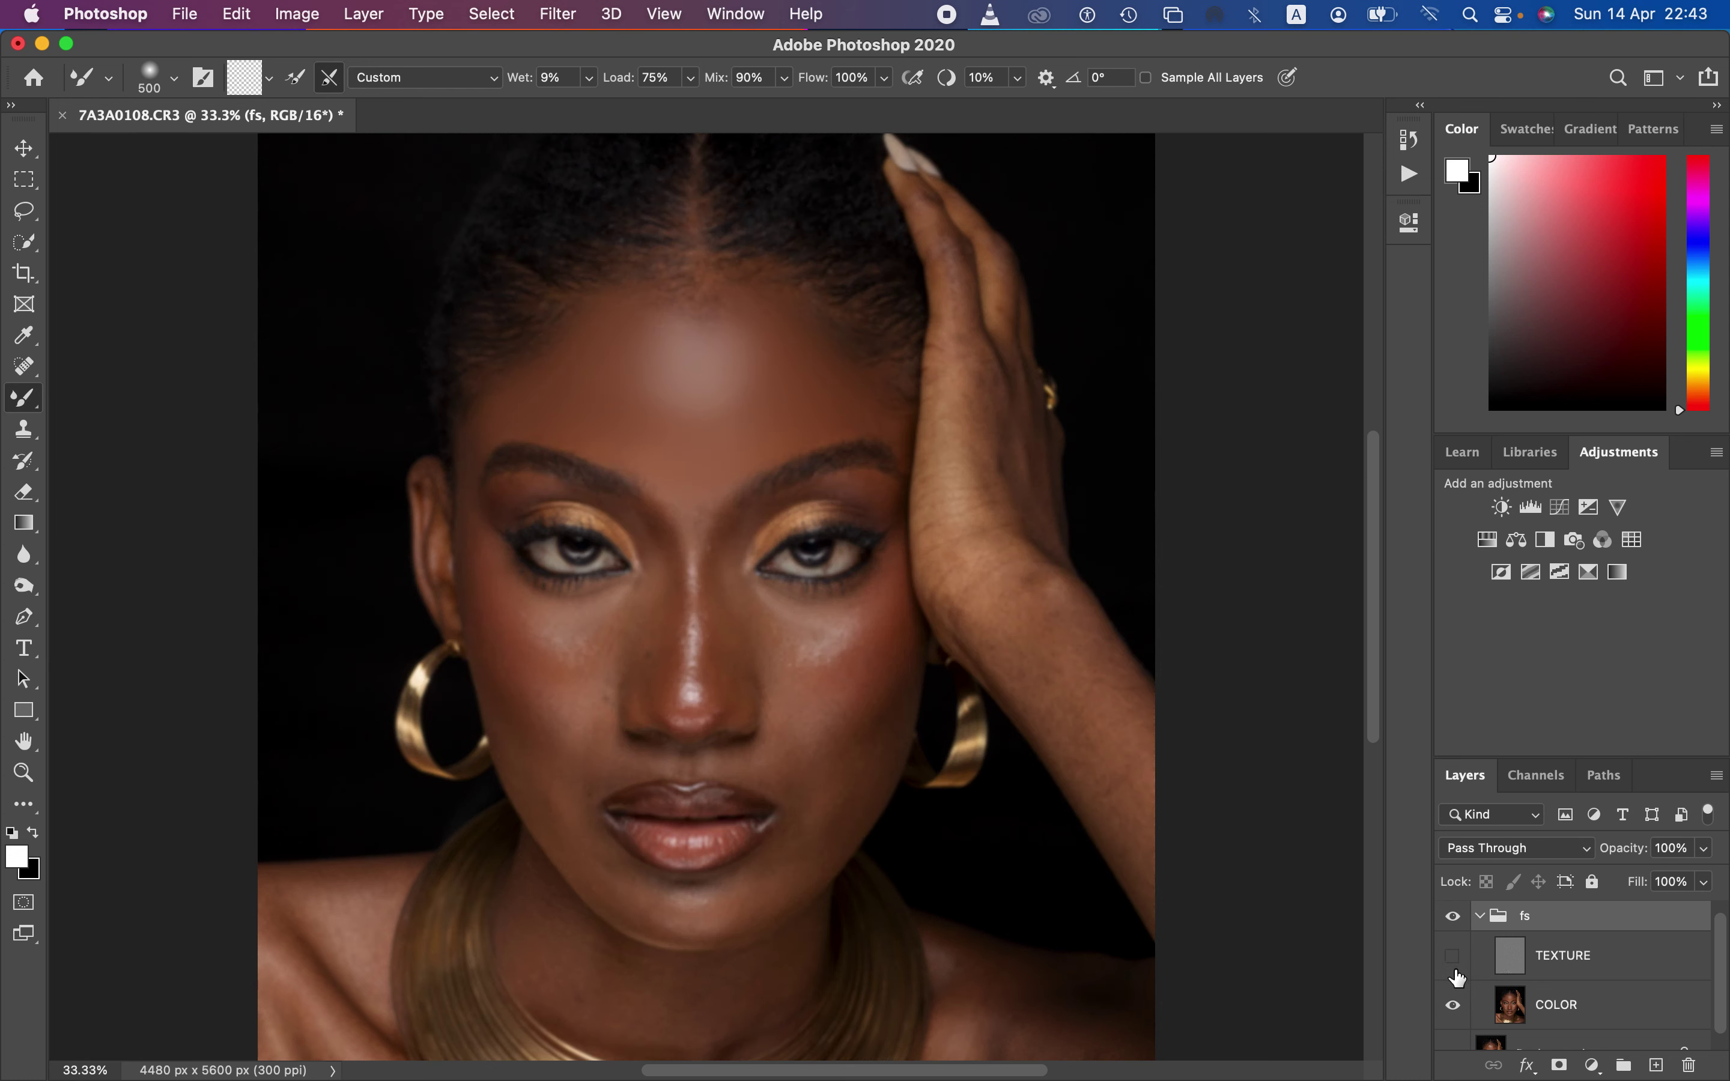
{"action": "left_click", "coordinate": [1557, 1010]}
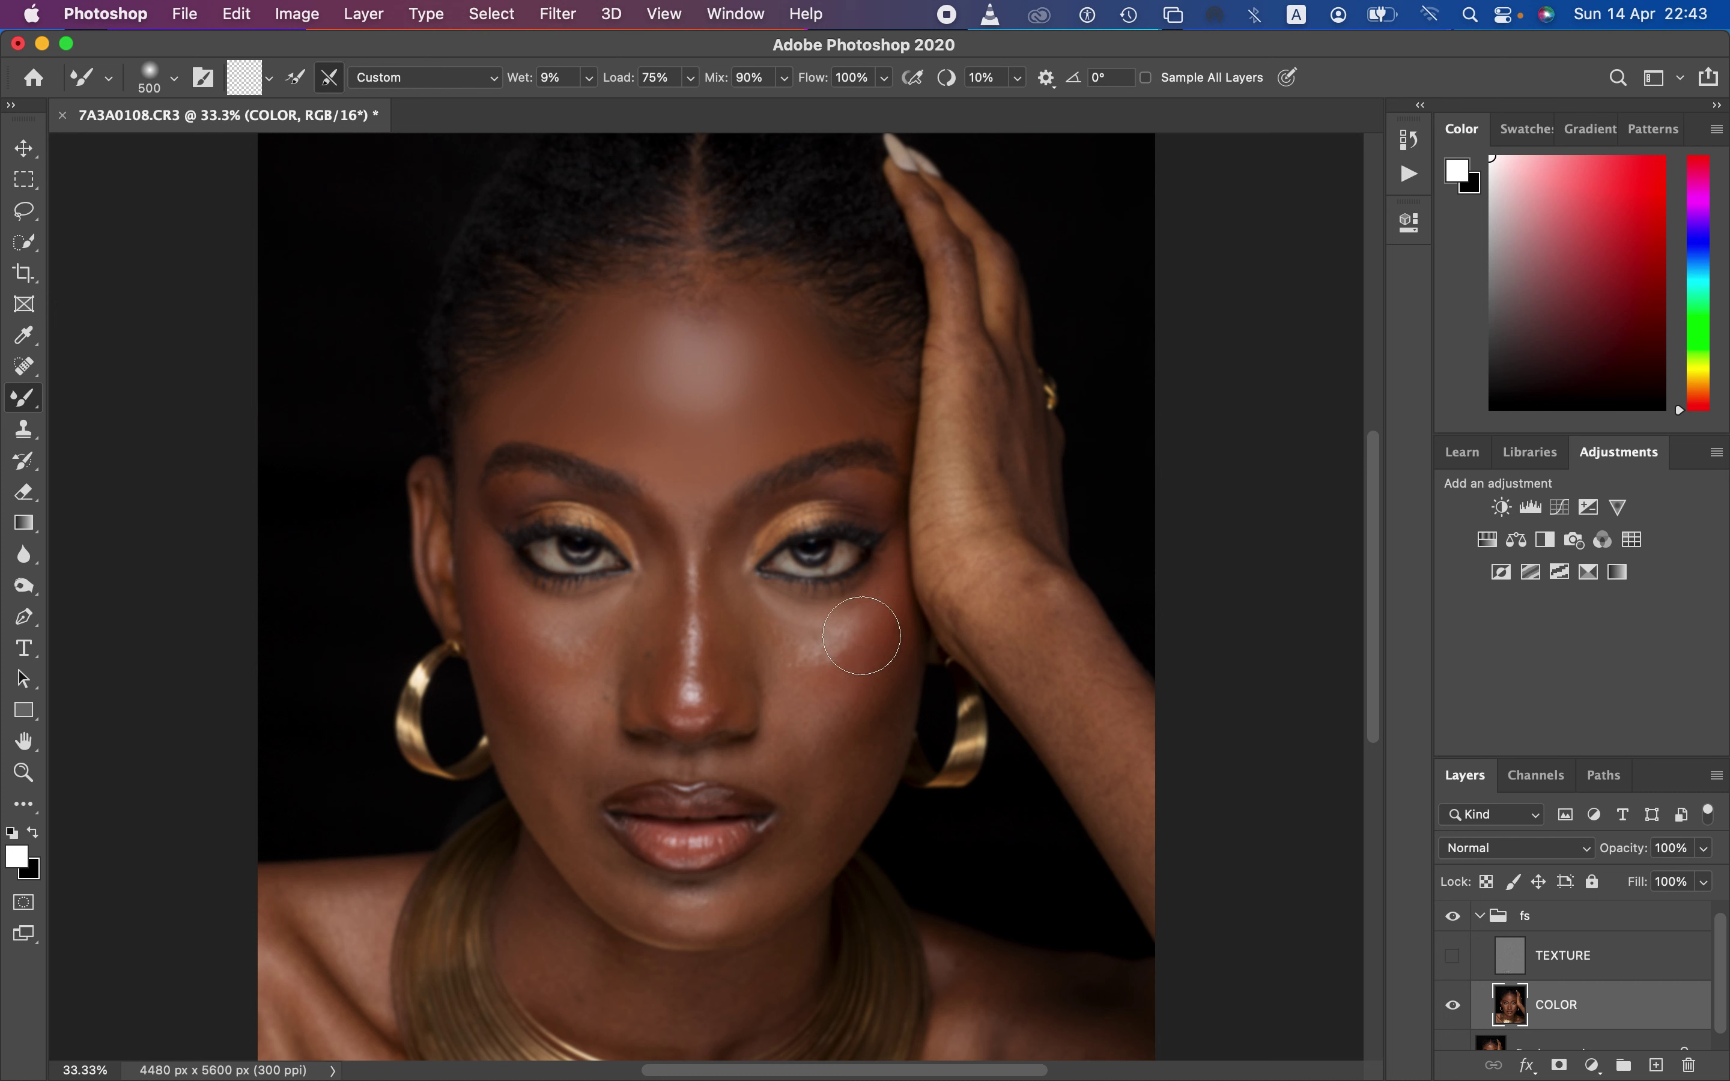
{"action": "key", "text": "bracketleft"}
{"action": "mouse_move", "coordinate": [656, 530]}
{"action": "left_mouse_down"}
{"action": "mouse_move", "coordinate": [633, 525]}
{"action": "mouse_move", "coordinate": [659, 558]}
{"action": "left_mouse_up"}
{"action": "mouse_move", "coordinate": [656, 641]}
{"action": "left_mouse_down"}
{"action": "mouse_move", "coordinate": [676, 618]}
{"action": "mouse_move", "coordinate": [669, 644]}
{"action": "mouse_move", "coordinate": [651, 543]}
{"action": "mouse_move", "coordinate": [671, 692]}
{"action": "mouse_move", "coordinate": [648, 544]}
{"action": "mouse_move", "coordinate": [667, 684]}
{"action": "left_mouse_up"}
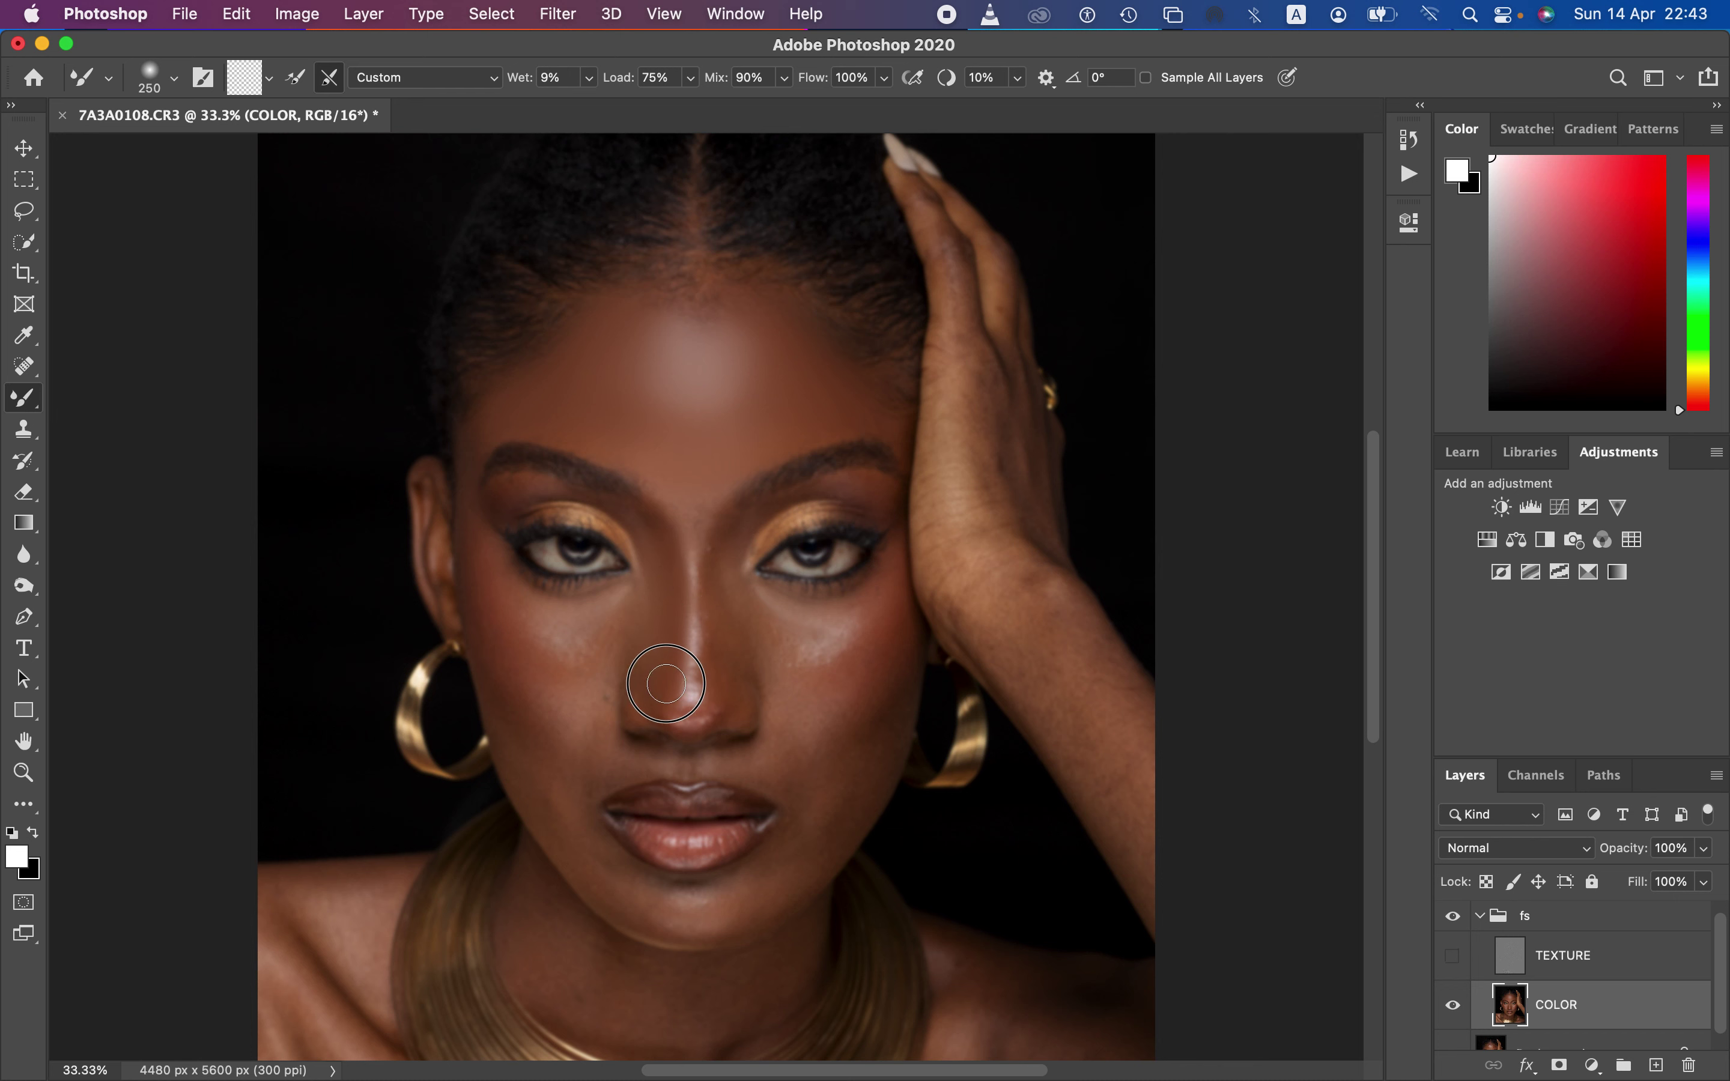
Blend the nose bridge, its image-right side and the area below the adjacent eyebrow, reducing the Mixer Brush to 150
{"action": "mouse_move", "coordinate": [730, 587]}
{"action": "left_mouse_down"}
{"action": "mouse_move", "coordinate": [725, 550]}
{"action": "mouse_move", "coordinate": [727, 692]}
{"action": "mouse_move", "coordinate": [704, 680]}
{"action": "mouse_move", "coordinate": [715, 630]}
{"action": "mouse_move", "coordinate": [725, 683]}
{"action": "mouse_move", "coordinate": [756, 541]}
{"action": "mouse_move", "coordinate": [718, 664]}
{"action": "mouse_move", "coordinate": [721, 572]}
{"action": "left_mouse_up"}
{"action": "mouse_move", "coordinate": [693, 504]}
{"action": "left_mouse_down"}
{"action": "mouse_move", "coordinate": [676, 513]}
{"action": "mouse_move", "coordinate": [696, 523]}
{"action": "mouse_move", "coordinate": [676, 502]}
{"action": "mouse_move", "coordinate": [695, 510]}
{"action": "mouse_move", "coordinate": [687, 490]}
{"action": "mouse_move", "coordinate": [705, 502]}
{"action": "mouse_move", "coordinate": [700, 572]}
{"action": "left_mouse_up"}
{"action": "mouse_move", "coordinate": [694, 585]}
{"action": "left_mouse_down"}
{"action": "mouse_move", "coordinate": [690, 691]}
{"action": "mouse_move", "coordinate": [708, 715]}
{"action": "mouse_move", "coordinate": [682, 707]}
{"action": "mouse_move", "coordinate": [701, 714]}
{"action": "mouse_move", "coordinate": [730, 667]}
{"action": "mouse_move", "coordinate": [688, 716]}
{"action": "mouse_move", "coordinate": [658, 695]}
{"action": "mouse_move", "coordinate": [644, 707]}
{"action": "mouse_move", "coordinate": [729, 712]}
{"action": "mouse_move", "coordinate": [761, 662]}
{"action": "left_mouse_up"}
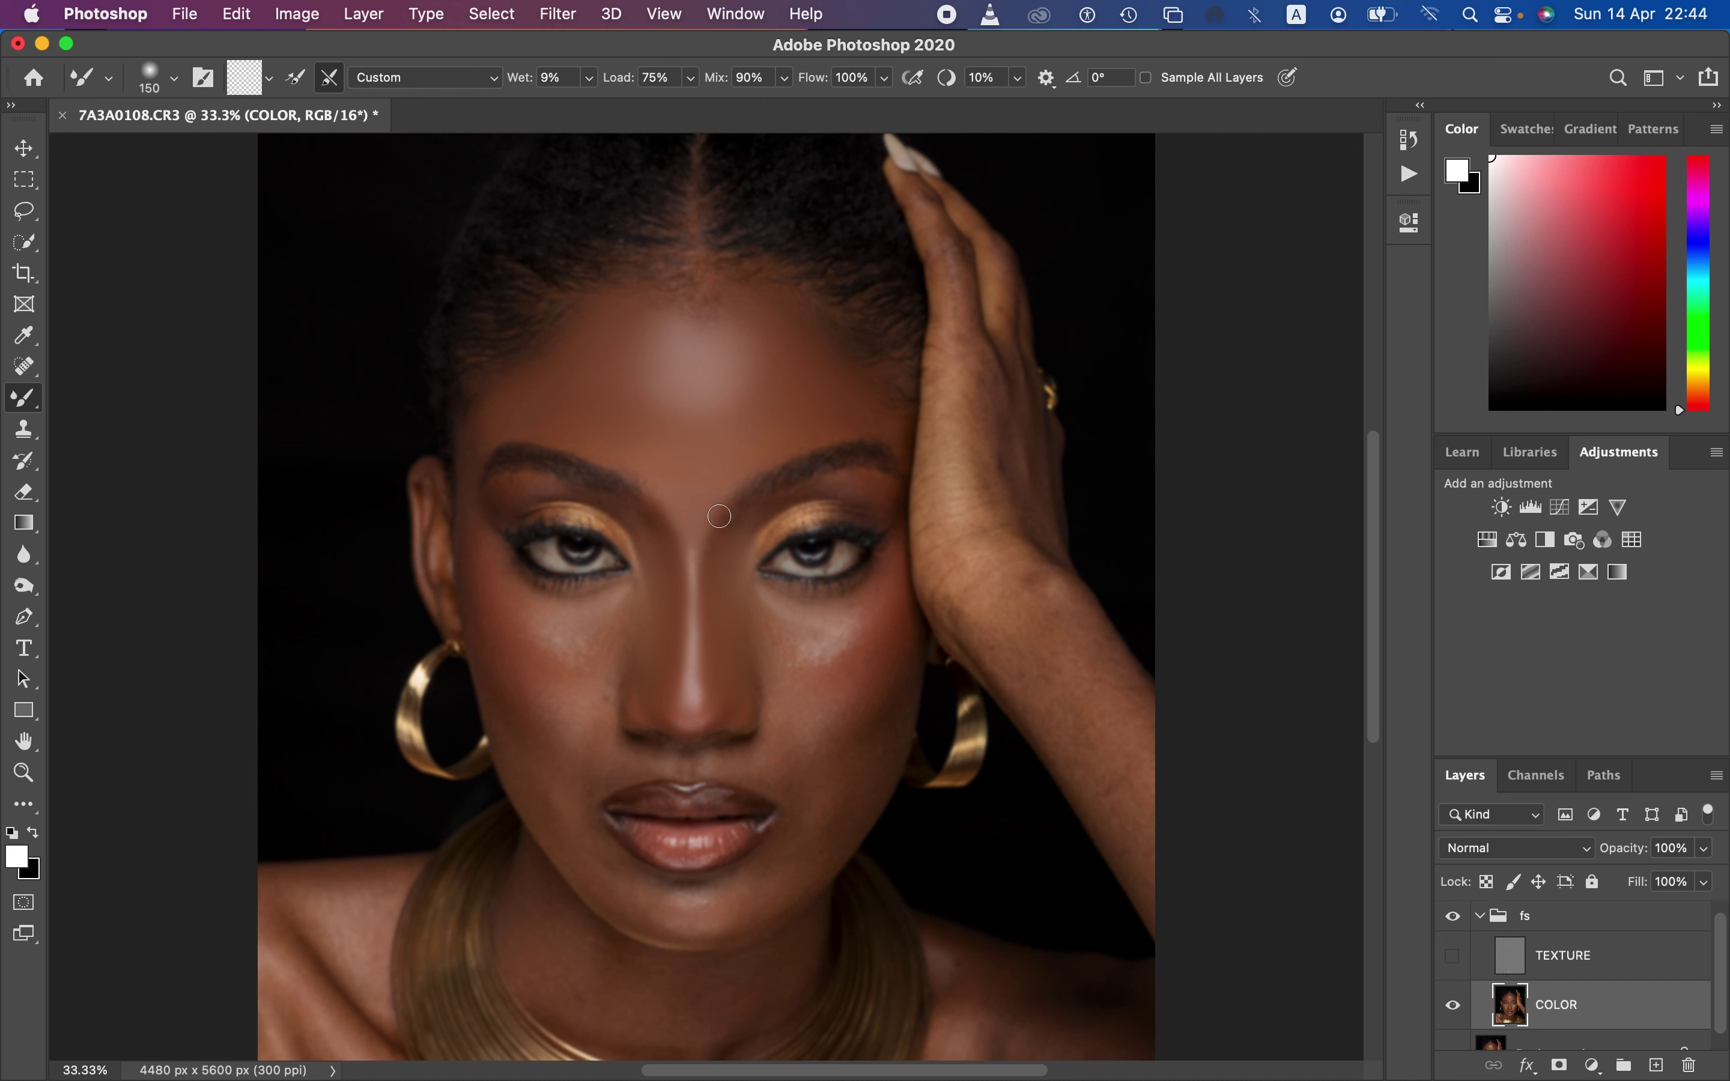
{"action": "mouse_move", "coordinate": [719, 516]}
{"action": "left_mouse_down"}
{"action": "mouse_move", "coordinate": [835, 494]}
{"action": "mouse_move", "coordinate": [888, 492]}
{"action": "left_mouse_up"}
Show the TEXTURE layer and toggle the fs group's visibility to compare the smoothed nose with the original
{"action": "left_click", "coordinate": [1453, 957]}
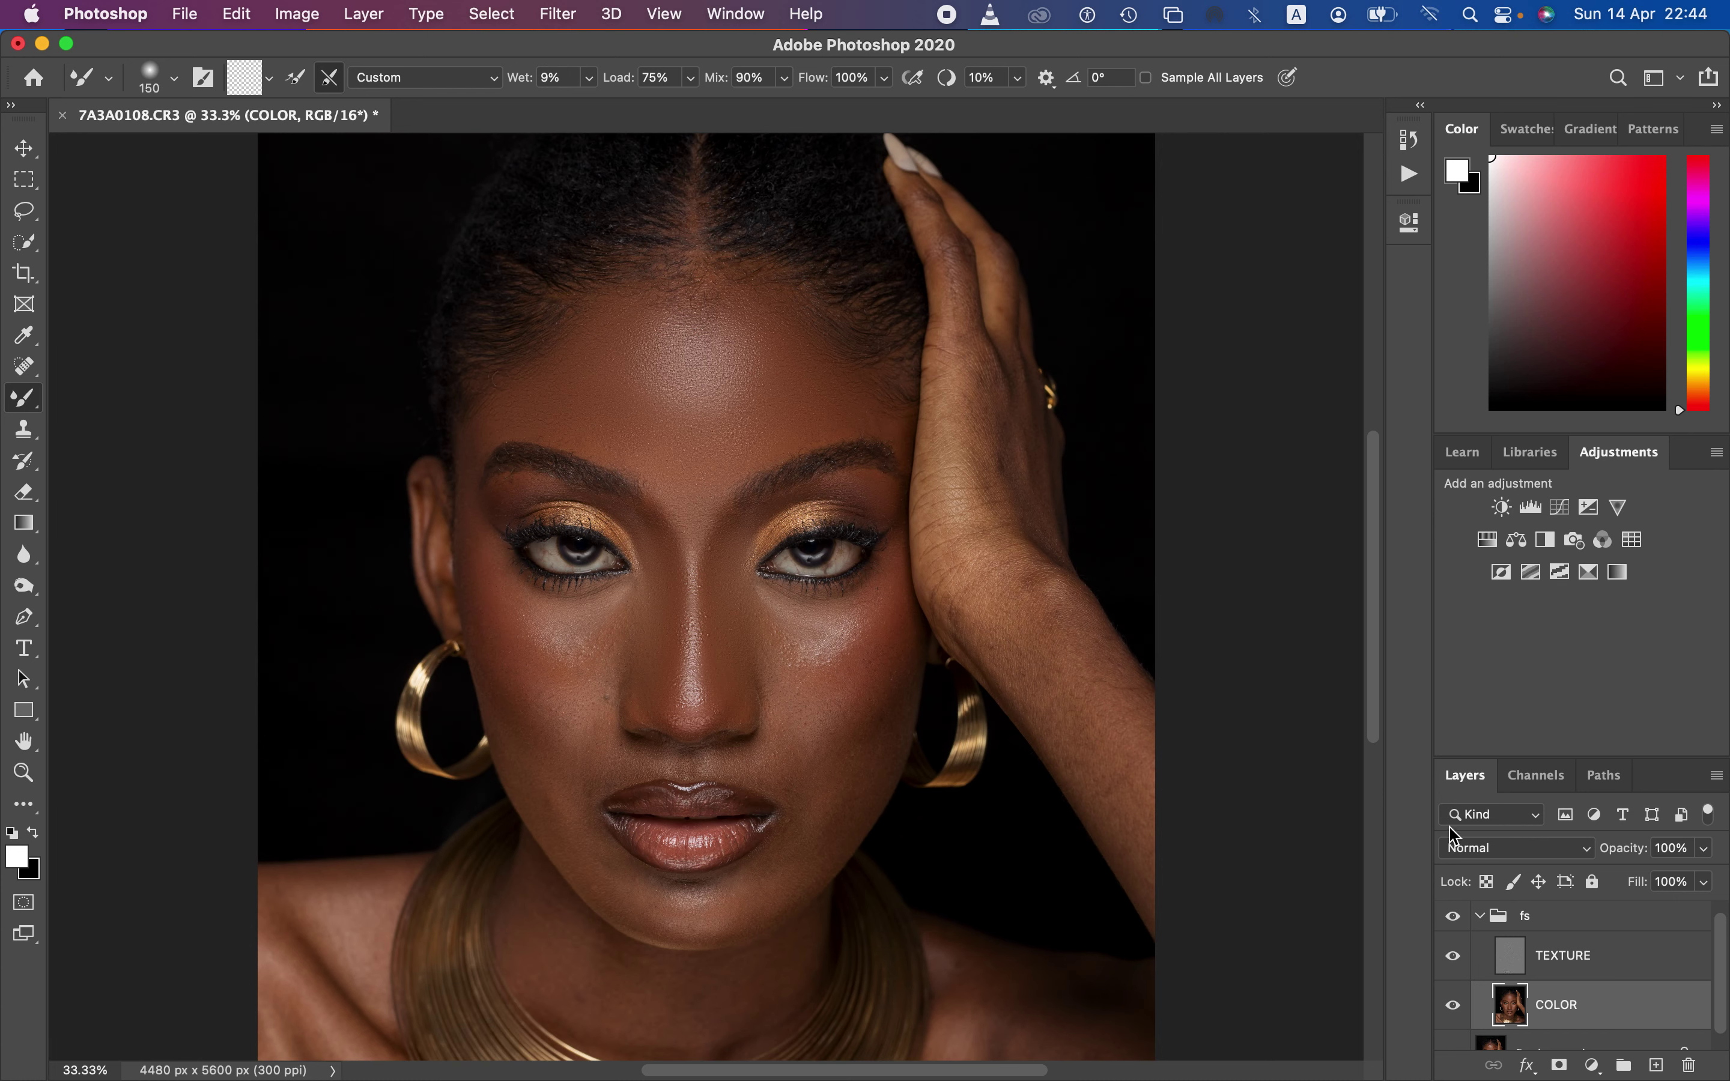
{"action": "left_click", "coordinate": [1453, 919]}
{"action": "left_click", "coordinate": [1455, 919]}
{"action": "left_click", "coordinate": [1453, 919]}
{"action": "left_click", "coordinate": [1451, 920]}
Hide the TEXTURE layer and smooth the image-left cheek on the COLOR layer, enlarging the Mixer Brush from 250 to 400
{"action": "left_click", "coordinate": [1453, 957]}
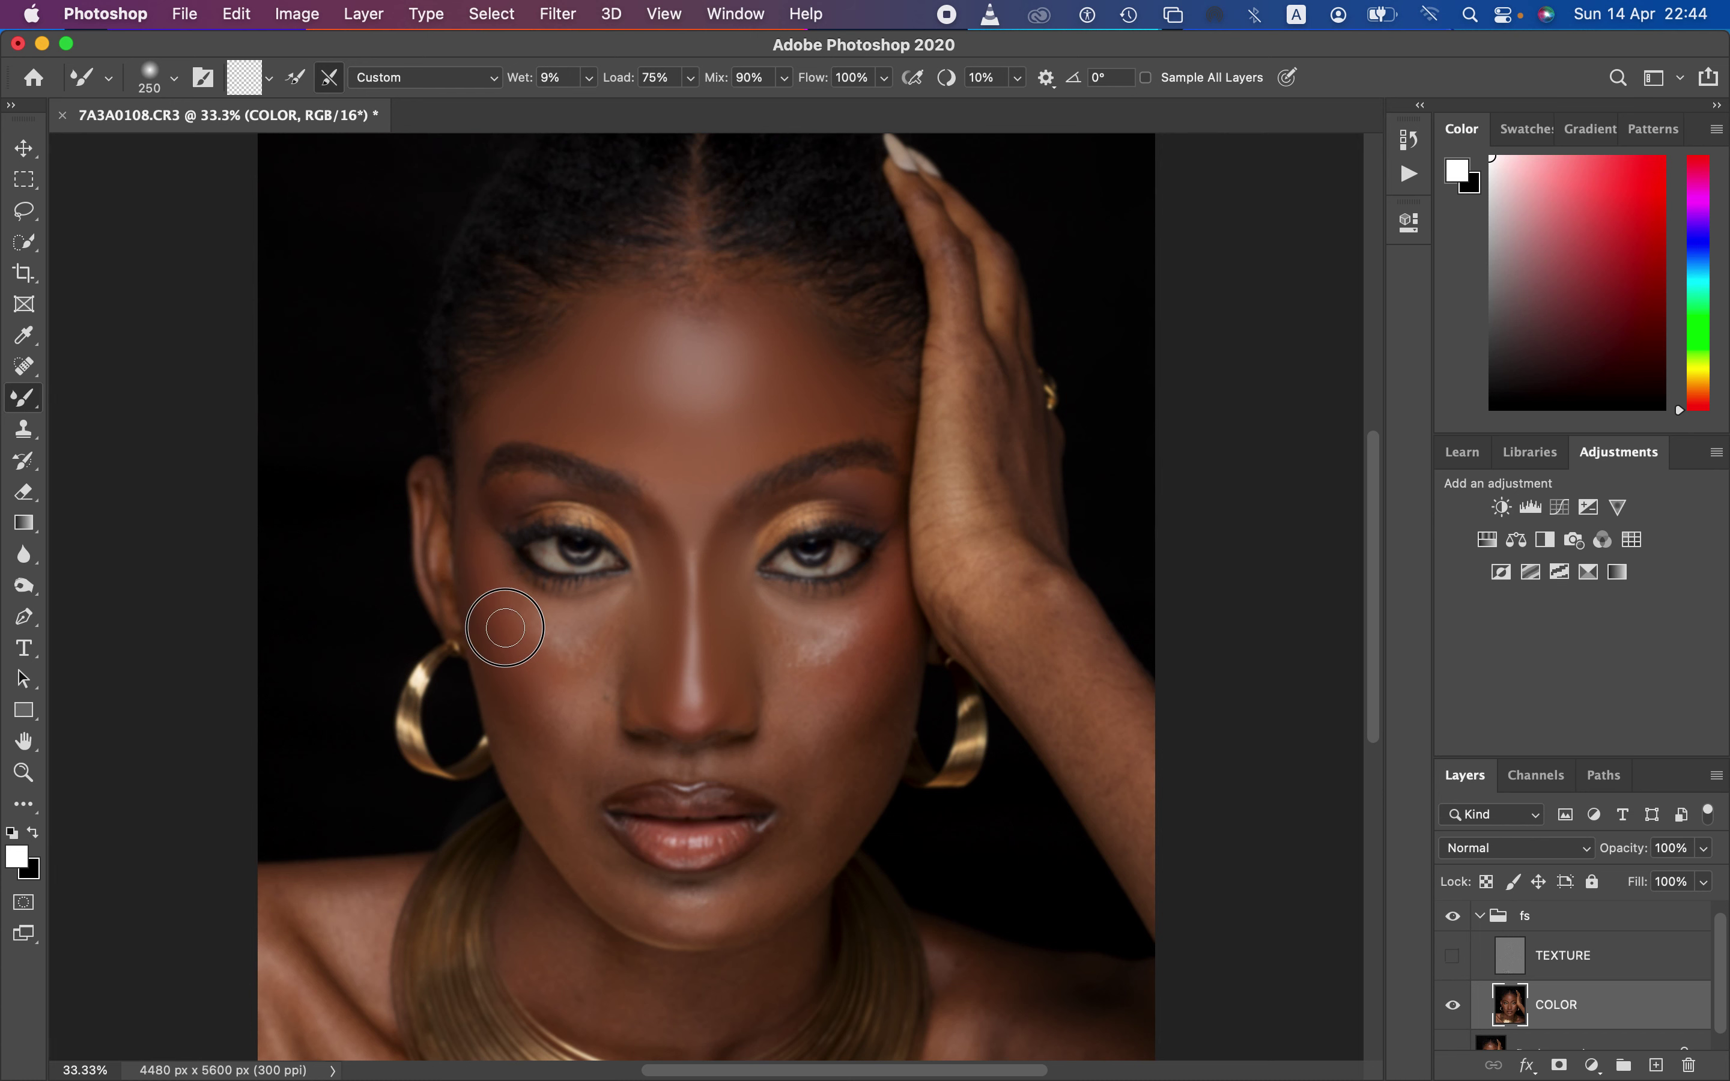
{"action": "mouse_move", "coordinate": [537, 706]}
{"action": "left_mouse_down"}
{"action": "mouse_move", "coordinate": [548, 505]}
{"action": "mouse_move", "coordinate": [511, 626]}
{"action": "mouse_move", "coordinate": [528, 692]}
{"action": "mouse_move", "coordinate": [517, 667]}
{"action": "mouse_move", "coordinate": [568, 644]}
{"action": "mouse_move", "coordinate": [548, 638]}
{"action": "mouse_move", "coordinate": [593, 632]}
{"action": "mouse_move", "coordinate": [546, 631]}
{"action": "mouse_move", "coordinate": [564, 652]}
{"action": "mouse_move", "coordinate": [601, 636]}
{"action": "mouse_move", "coordinate": [539, 624]}
{"action": "mouse_move", "coordinate": [568, 654]}
{"action": "mouse_move", "coordinate": [529, 629]}
{"action": "mouse_move", "coordinate": [567, 684]}
{"action": "mouse_move", "coordinate": [530, 643]}
{"action": "left_mouse_up"}
{"action": "key", "text": "bracketright"}
{"action": "key", "text": "bracketright"}
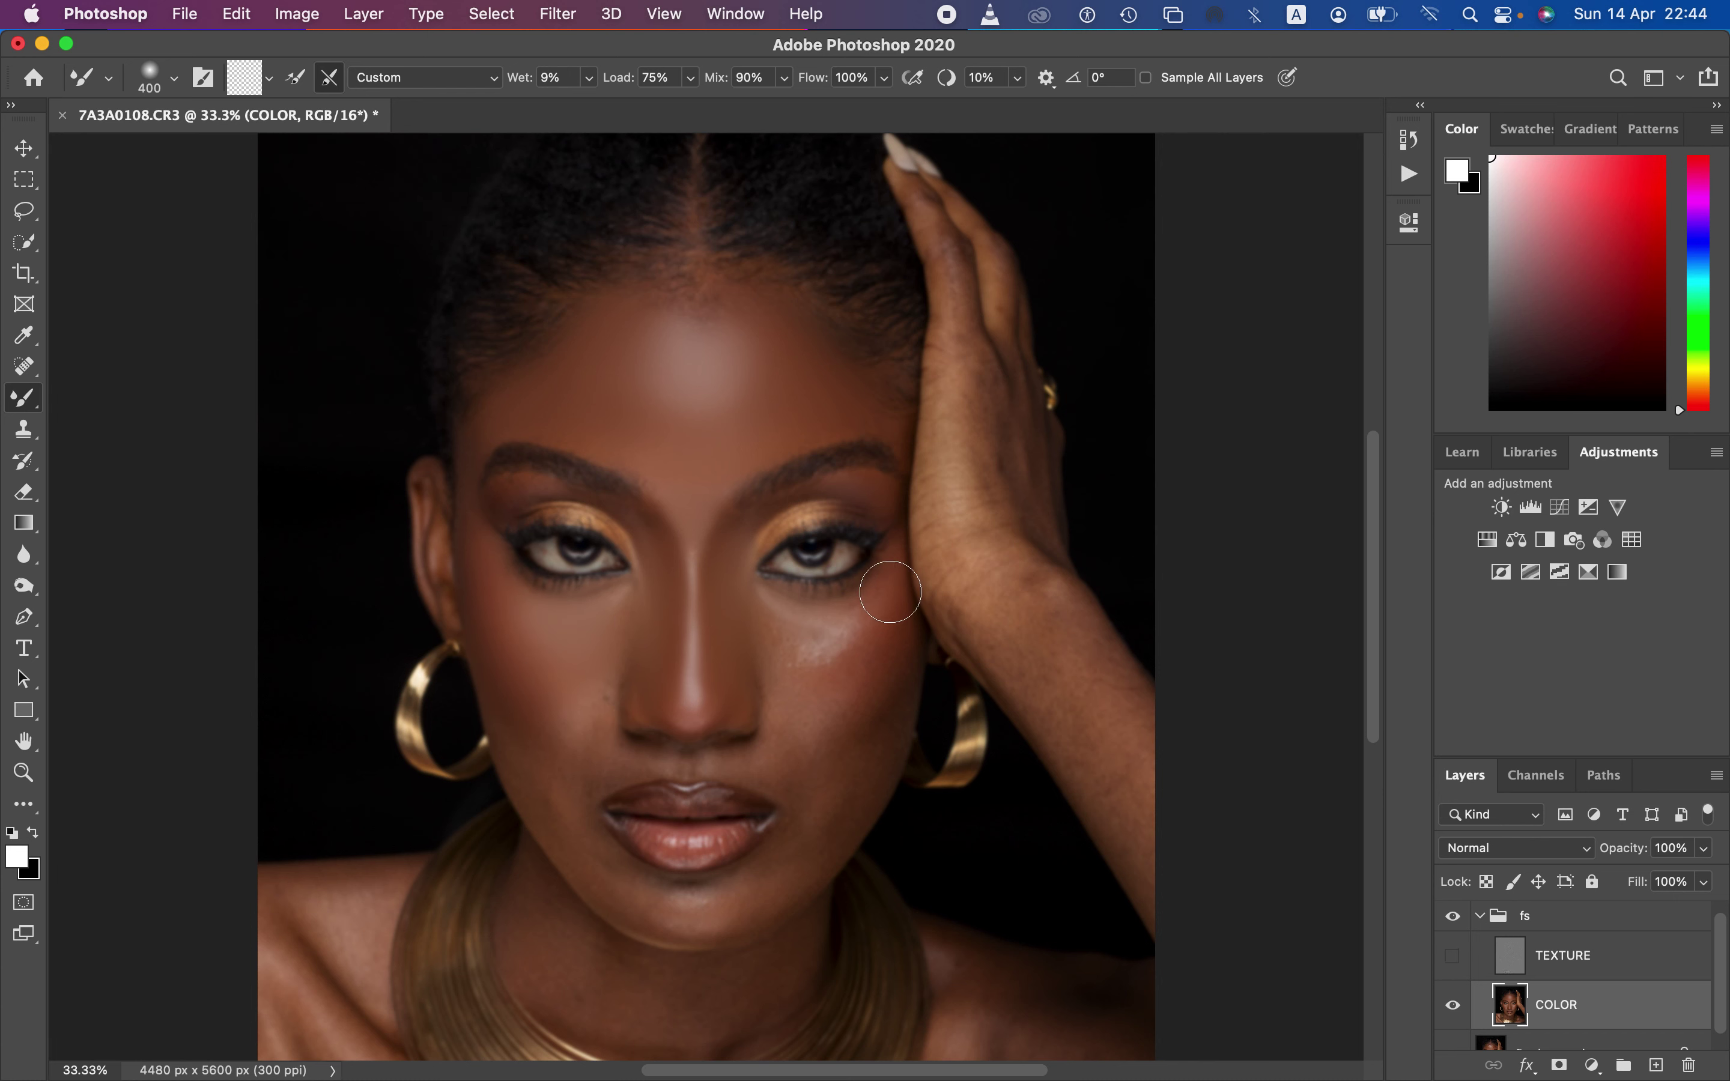
Reduce the Mixer Brush to 250 and blend the highlight and skin tones on the image-right cheek
{"action": "key", "text": "bracketleft"}
{"action": "key", "text": "bracketleft"}
{"action": "mouse_move", "coordinate": [890, 578]}
{"action": "left_mouse_down"}
{"action": "mouse_move", "coordinate": [884, 598]}
{"action": "mouse_move", "coordinate": [900, 598]}
{"action": "mouse_move", "coordinate": [855, 683]}
{"action": "mouse_move", "coordinate": [874, 688]}
{"action": "mouse_move", "coordinate": [878, 664]}
{"action": "mouse_move", "coordinate": [783, 626]}
{"action": "mouse_move", "coordinate": [799, 641]}
{"action": "mouse_move", "coordinate": [787, 624]}
{"action": "mouse_move", "coordinate": [848, 619]}
{"action": "mouse_move", "coordinate": [805, 655]}
{"action": "mouse_move", "coordinate": [841, 659]}
{"action": "mouse_move", "coordinate": [807, 664]}
{"action": "mouse_move", "coordinate": [795, 629]}
{"action": "mouse_move", "coordinate": [783, 664]}
{"action": "mouse_move", "coordinate": [851, 627]}
{"action": "mouse_move", "coordinate": [834, 698]}
{"action": "mouse_move", "coordinate": [866, 736]}
{"action": "left_mouse_up"}
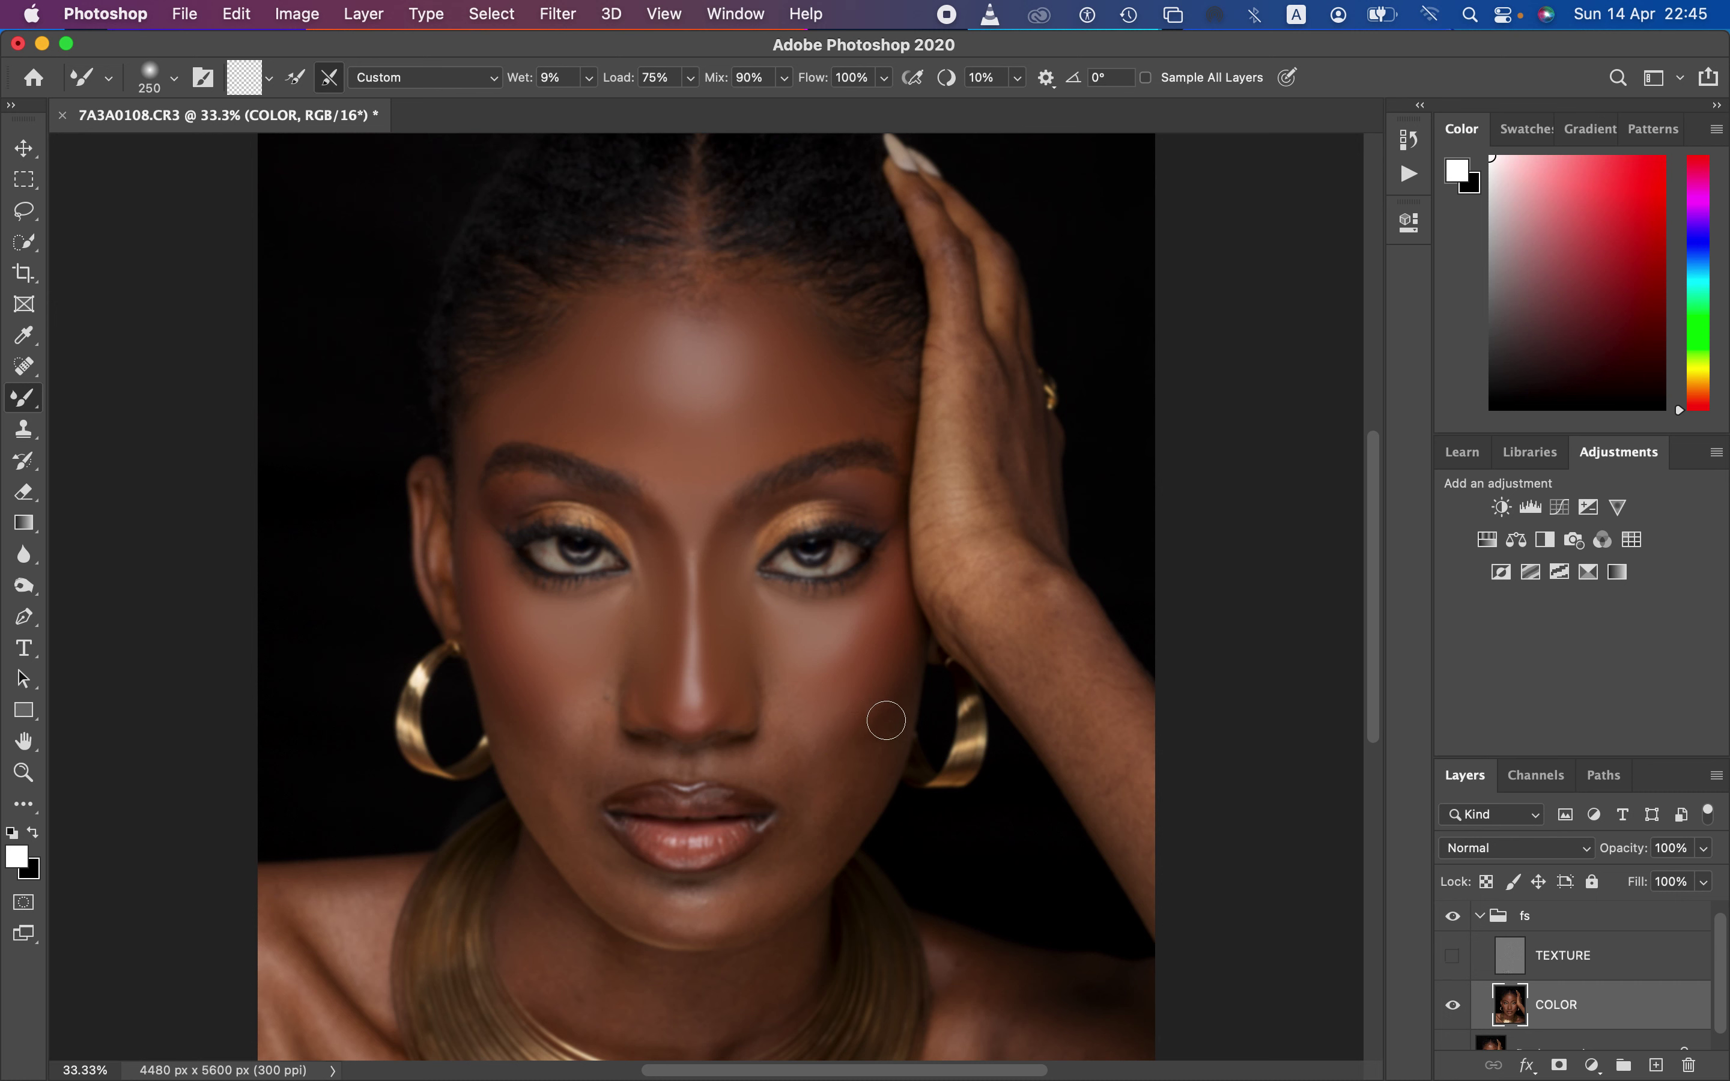
Blend the skin along the image-right jaw, chin and cheek on the COLOR layer with the Mixer Brush
{"action": "mouse_move", "coordinate": [889, 713]}
{"action": "left_mouse_down"}
{"action": "mouse_move", "coordinate": [832, 750]}
{"action": "mouse_move", "coordinate": [852, 780]}
{"action": "mouse_move", "coordinate": [827, 812]}
{"action": "mouse_move", "coordinate": [848, 795]}
{"action": "mouse_move", "coordinate": [828, 813]}
{"action": "mouse_move", "coordinate": [847, 814]}
{"action": "mouse_move", "coordinate": [850, 795]}
{"action": "mouse_move", "coordinate": [802, 848]}
{"action": "left_mouse_up"}
{"action": "mouse_move", "coordinate": [724, 898]}
{"action": "left_mouse_down"}
{"action": "mouse_move", "coordinate": [610, 896]}
{"action": "mouse_move", "coordinate": [595, 865]}
{"action": "mouse_move", "coordinate": [618, 897]}
{"action": "mouse_move", "coordinate": [713, 915]}
{"action": "mouse_move", "coordinate": [802, 835]}
{"action": "mouse_move", "coordinate": [778, 892]}
{"action": "mouse_move", "coordinate": [725, 907]}
{"action": "mouse_move", "coordinate": [549, 811]}
{"action": "mouse_move", "coordinate": [559, 824]}
{"action": "mouse_move", "coordinate": [521, 761]}
{"action": "mouse_move", "coordinate": [579, 842]}
{"action": "mouse_move", "coordinate": [707, 911]}
{"action": "mouse_move", "coordinate": [754, 906]}
{"action": "mouse_move", "coordinate": [796, 860]}
{"action": "left_mouse_up"}
{"action": "mouse_move", "coordinate": [797, 690]}
{"action": "left_mouse_down"}
{"action": "mouse_move", "coordinate": [791, 648]}
{"action": "mouse_move", "coordinate": [765, 643]}
{"action": "mouse_move", "coordinate": [782, 608]}
{"action": "mouse_move", "coordinate": [805, 623]}
{"action": "left_mouse_up"}
Show the TEXTURE layer and toggle the fs group's visibility to compare the smoothed cheeks and jaw with the original
{"action": "left_click", "coordinate": [1454, 964]}
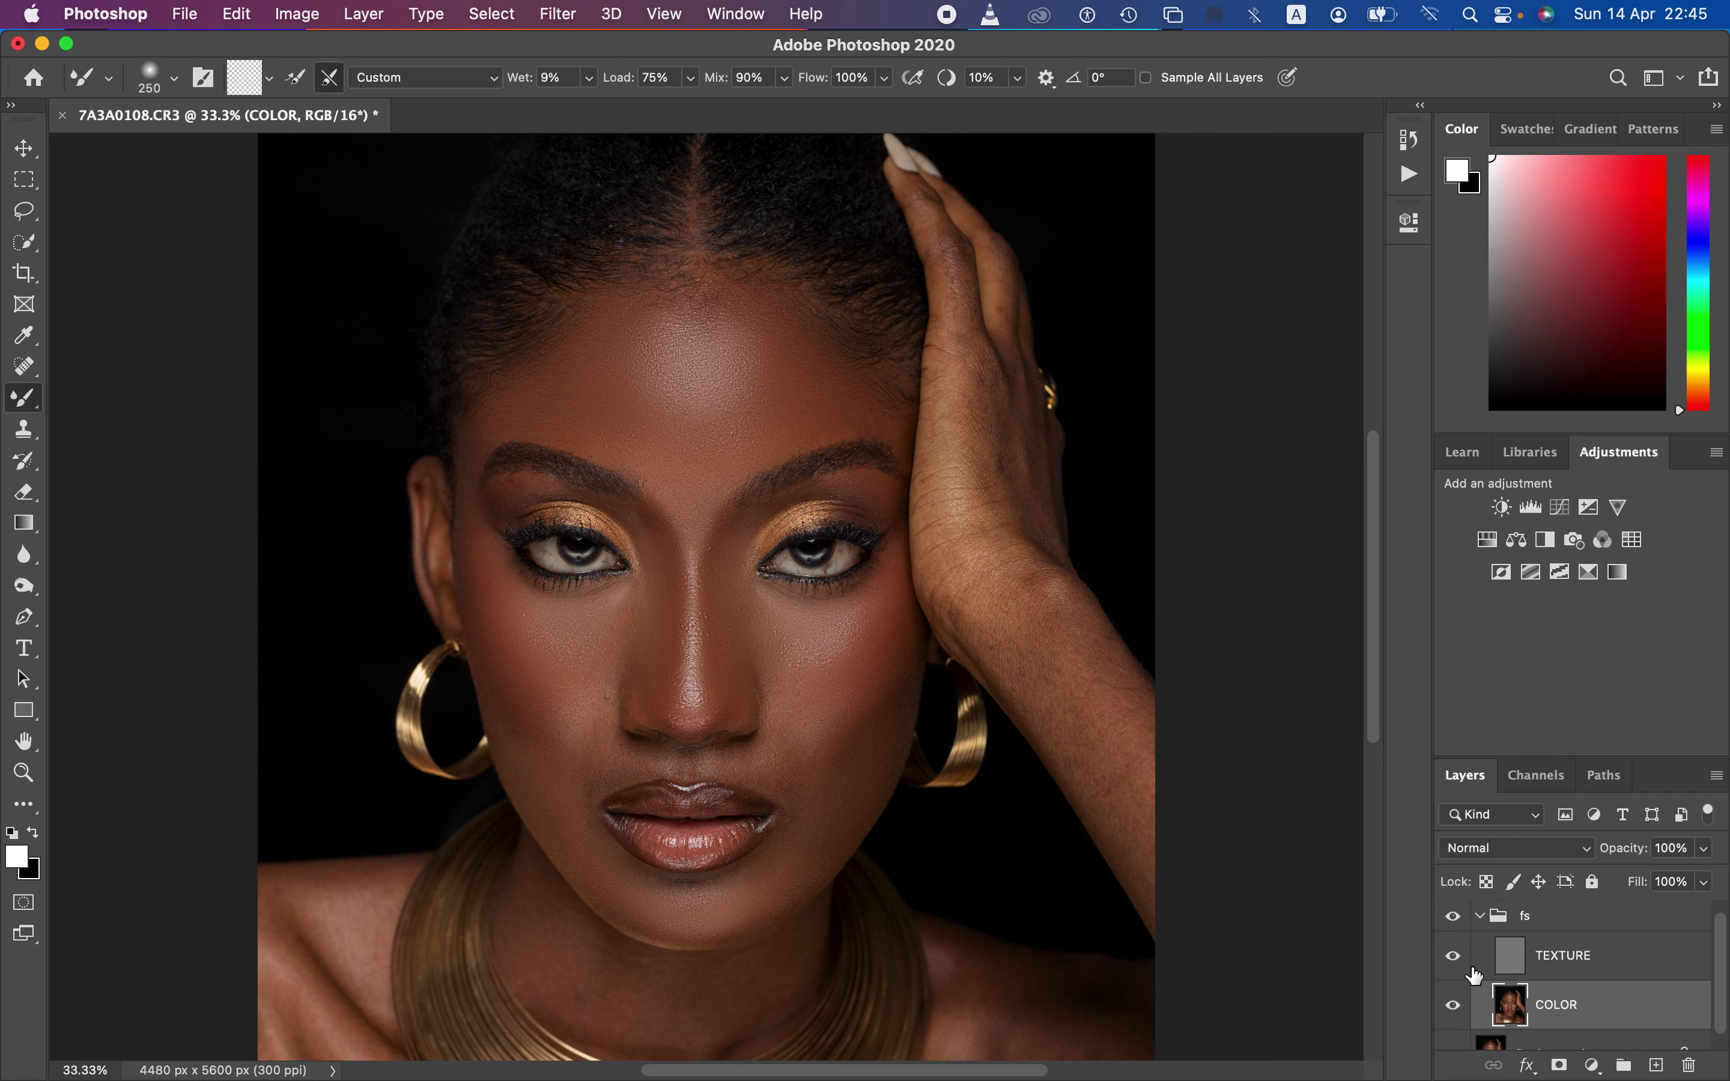
{"action": "left_click", "coordinate": [1454, 916]}
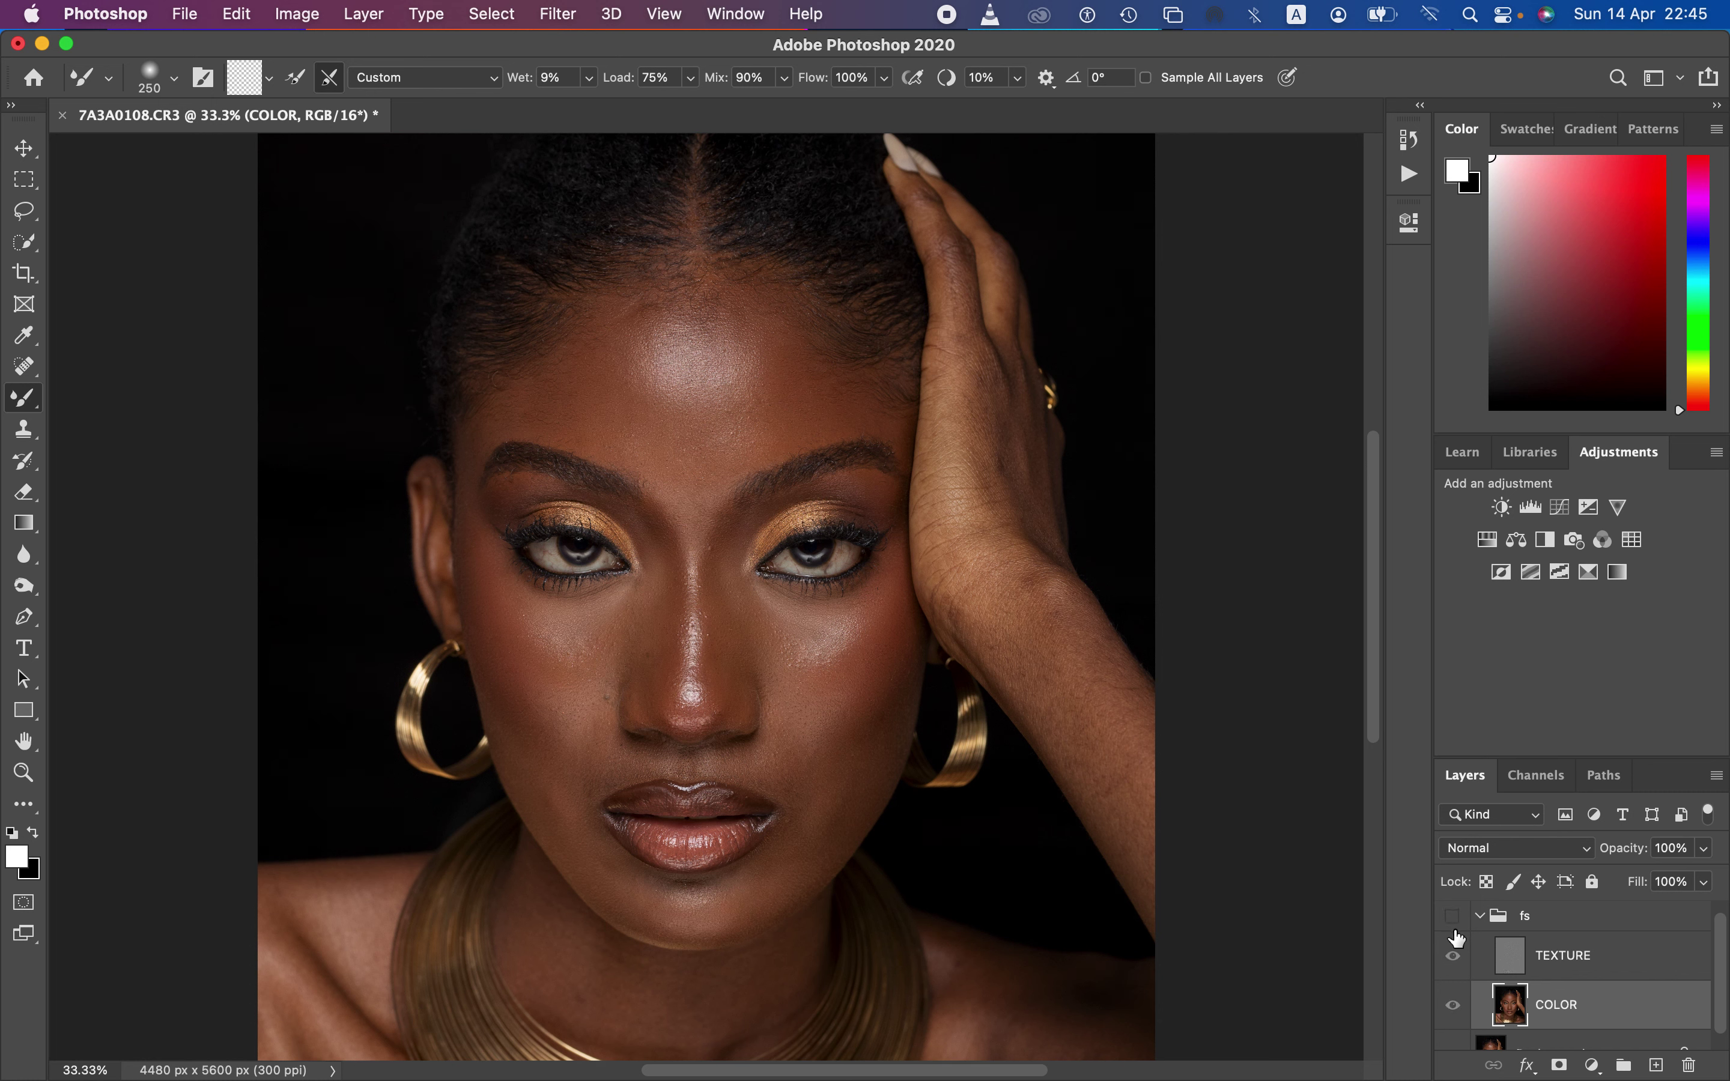
{"action": "left_click", "coordinate": [1455, 919]}
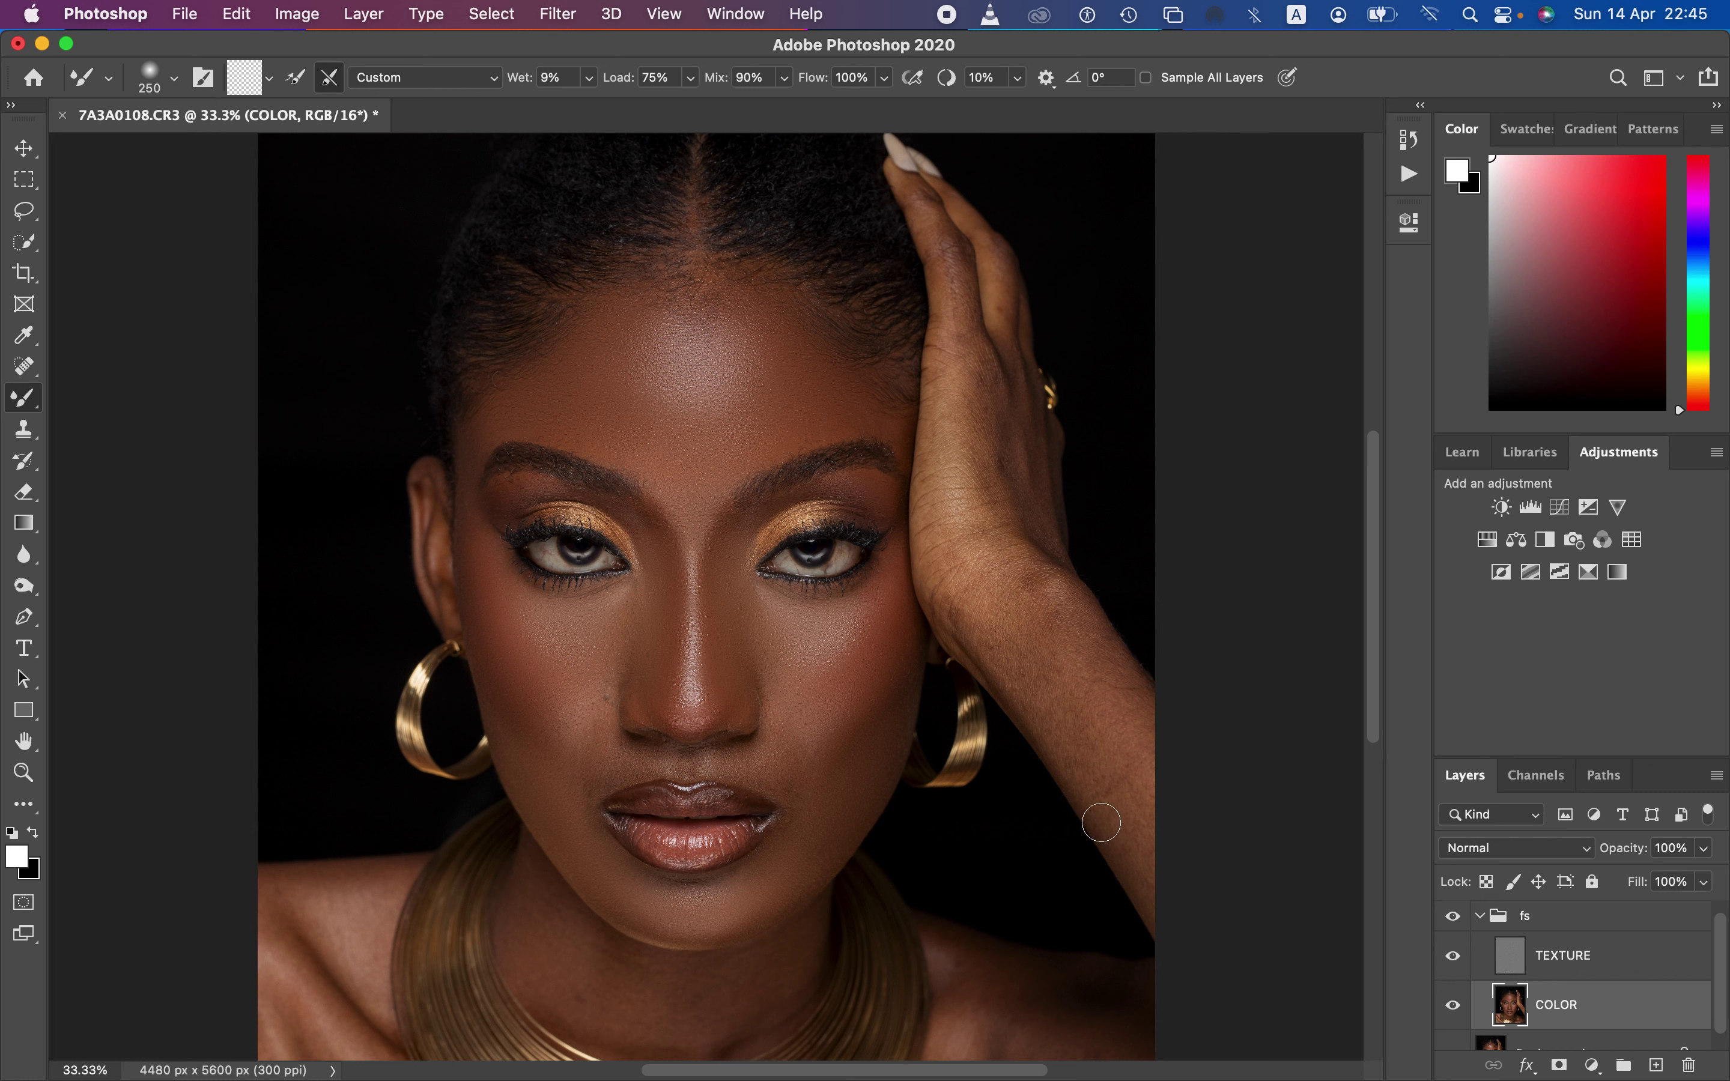
Hide the TEXTURE layer and blend the skin beside the nose, around the mouth and chin, and across both cheeks
{"action": "left_click", "coordinate": [1454, 957]}
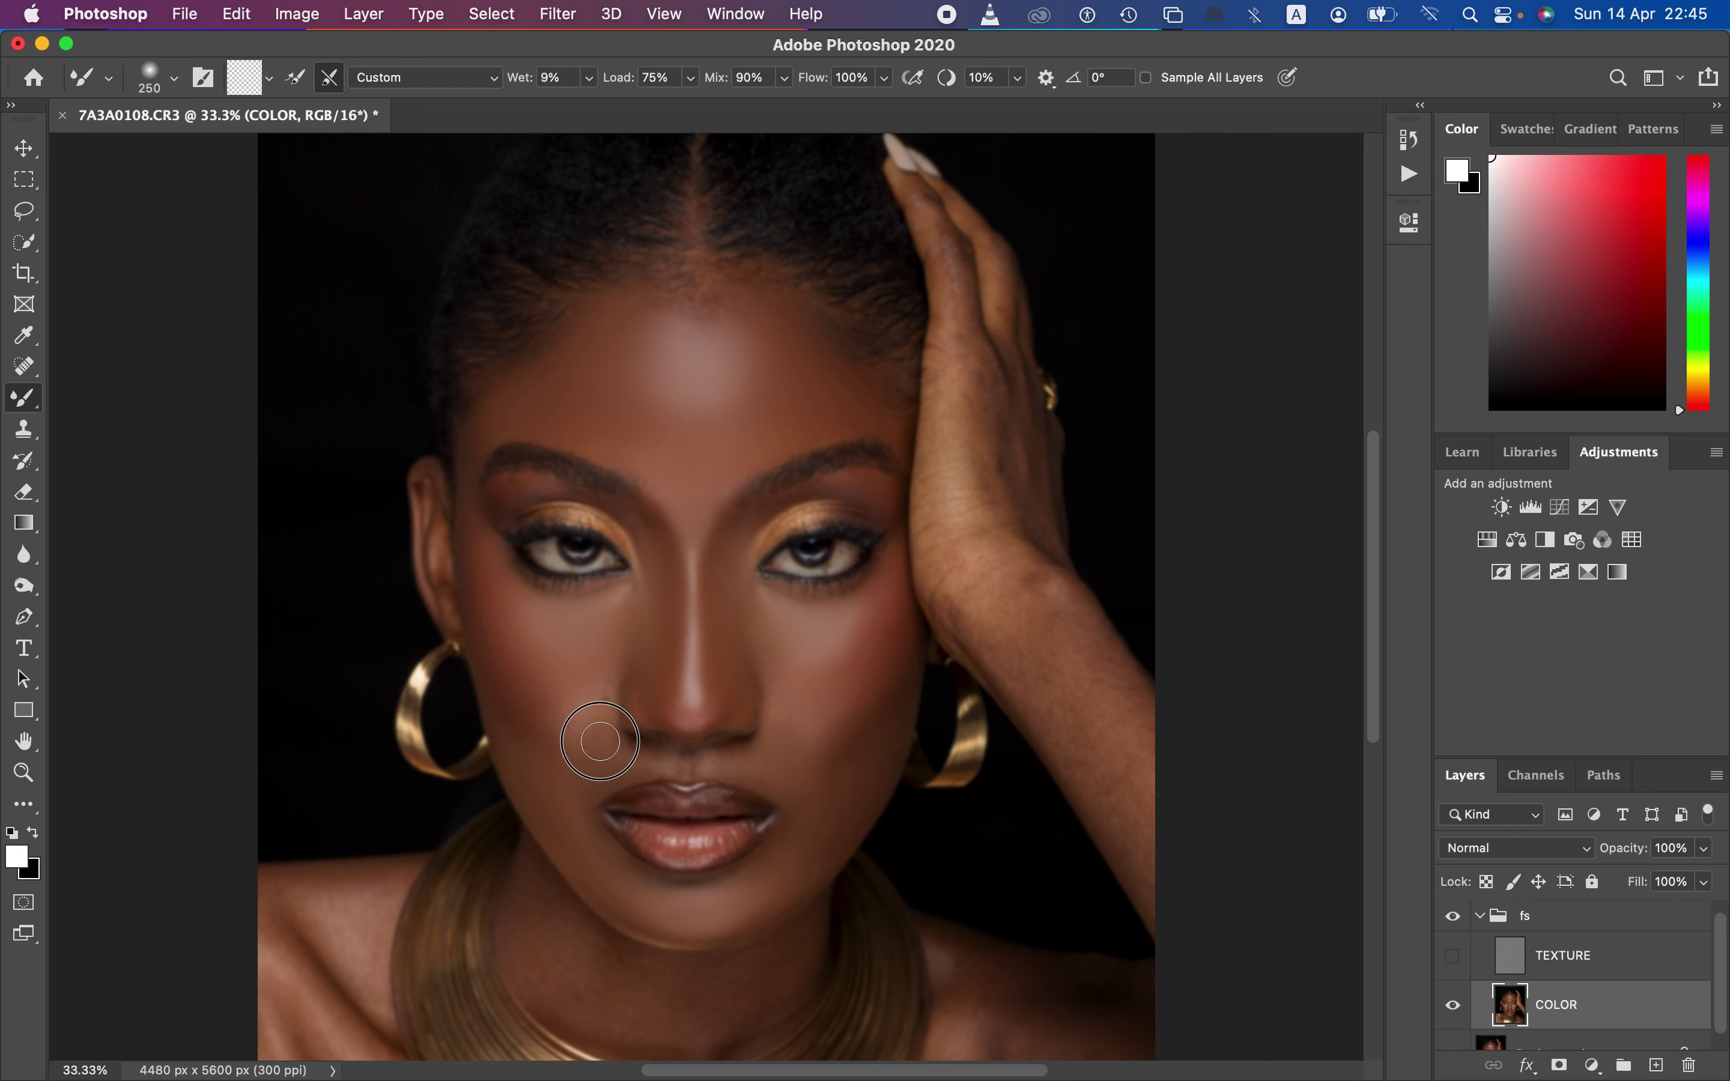
{"action": "mouse_move", "coordinate": [599, 684]}
{"action": "left_mouse_down"}
{"action": "mouse_move", "coordinate": [582, 732]}
{"action": "mouse_move", "coordinate": [583, 712]}
{"action": "mouse_move", "coordinate": [654, 700]}
{"action": "mouse_move", "coordinate": [636, 757]}
{"action": "left_mouse_up"}
{"action": "mouse_move", "coordinate": [740, 761]}
{"action": "left_mouse_down"}
{"action": "mouse_move", "coordinate": [789, 792]}
{"action": "mouse_move", "coordinate": [783, 694]}
{"action": "mouse_move", "coordinate": [823, 789]}
{"action": "mouse_move", "coordinate": [738, 904]}
{"action": "mouse_move", "coordinate": [636, 864]}
{"action": "left_mouse_up"}
{"action": "mouse_move", "coordinate": [820, 635]}
{"action": "left_mouse_down"}
{"action": "mouse_move", "coordinate": [771, 606]}
{"action": "mouse_move", "coordinate": [874, 612]}
{"action": "mouse_move", "coordinate": [827, 697]}
{"action": "mouse_move", "coordinate": [794, 686]}
{"action": "left_mouse_up"}
{"action": "left_click_drag", "start_coordinate": [579, 719], "coordinate": [540, 707]}
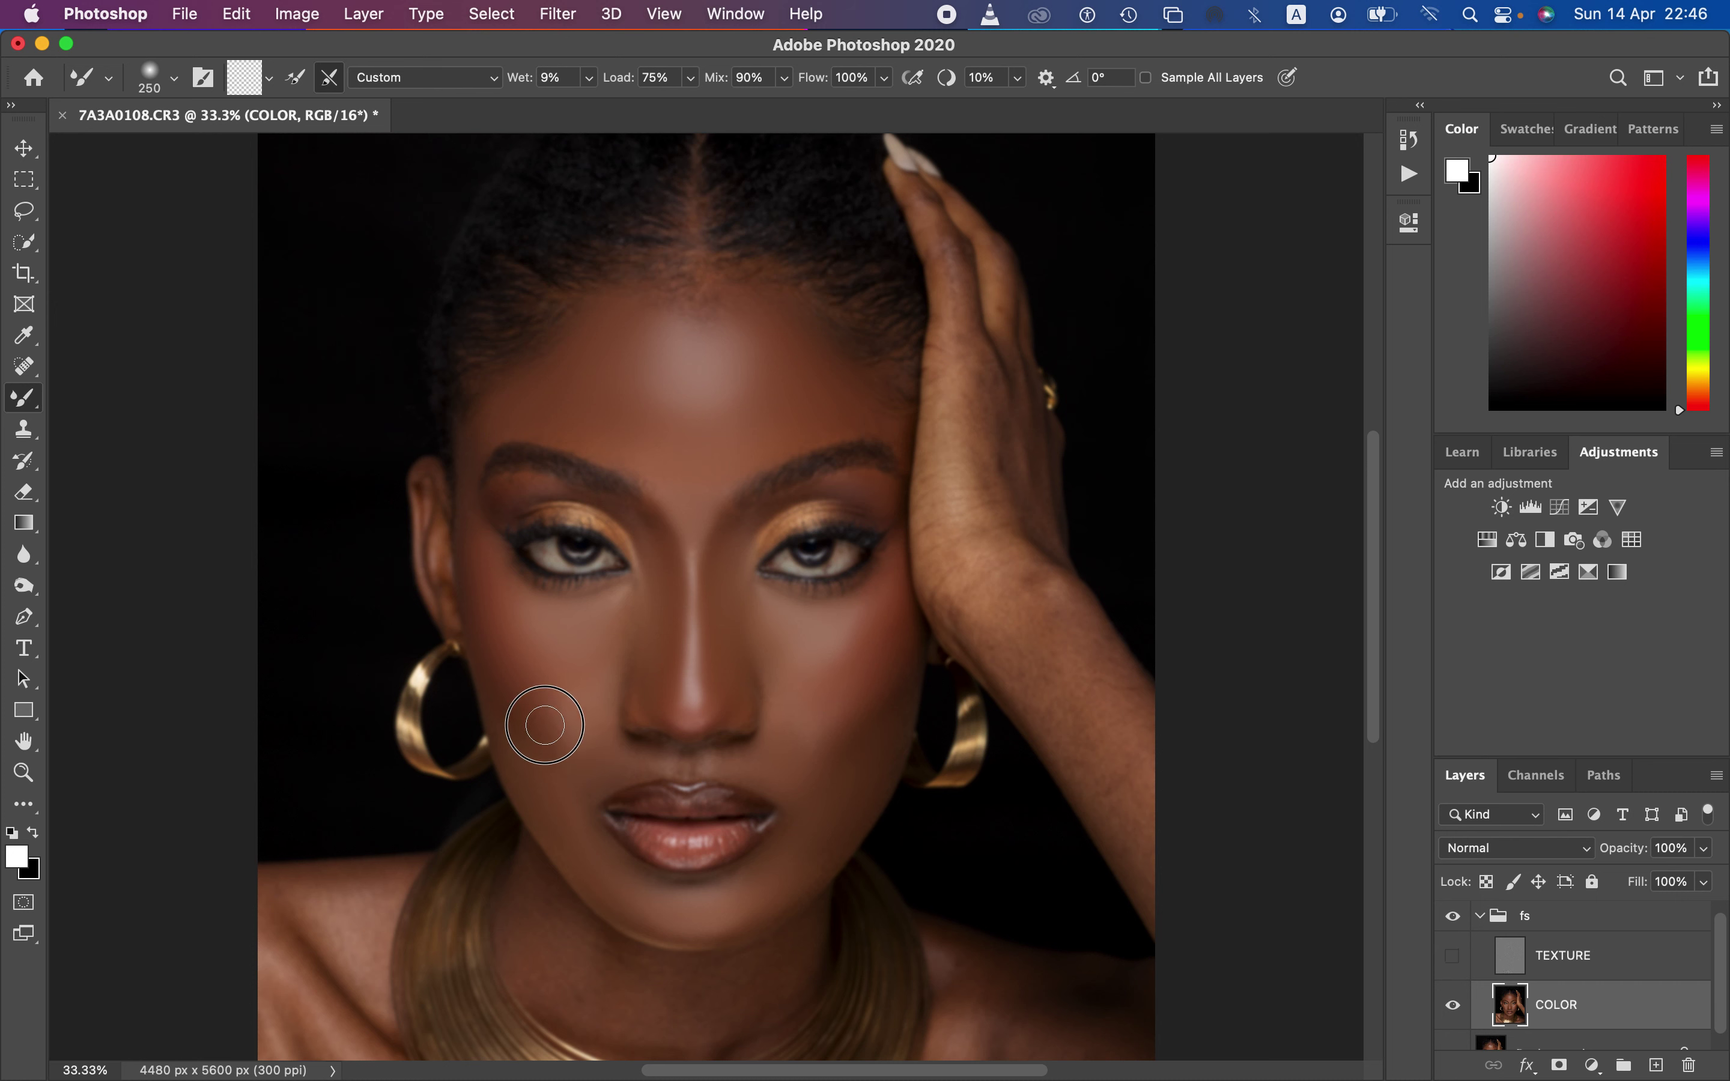
{"action": "mouse_move", "coordinate": [612, 870]}
{"action": "left_mouse_down"}
{"action": "mouse_move", "coordinate": [587, 827]}
{"action": "mouse_move", "coordinate": [606, 900]}
{"action": "mouse_move", "coordinate": [756, 919]}
{"action": "mouse_move", "coordinate": [842, 823]}
{"action": "mouse_move", "coordinate": [831, 729]}
{"action": "mouse_move", "coordinate": [818, 746]}
{"action": "left_mouse_up"}
{"action": "mouse_move", "coordinate": [881, 495]}
{"action": "left_mouse_down"}
{"action": "mouse_move", "coordinate": [865, 418]}
{"action": "mouse_move", "coordinate": [718, 433]}
{"action": "mouse_move", "coordinate": [518, 417]}
{"action": "mouse_move", "coordinate": [503, 600]}
{"action": "left_mouse_up"}
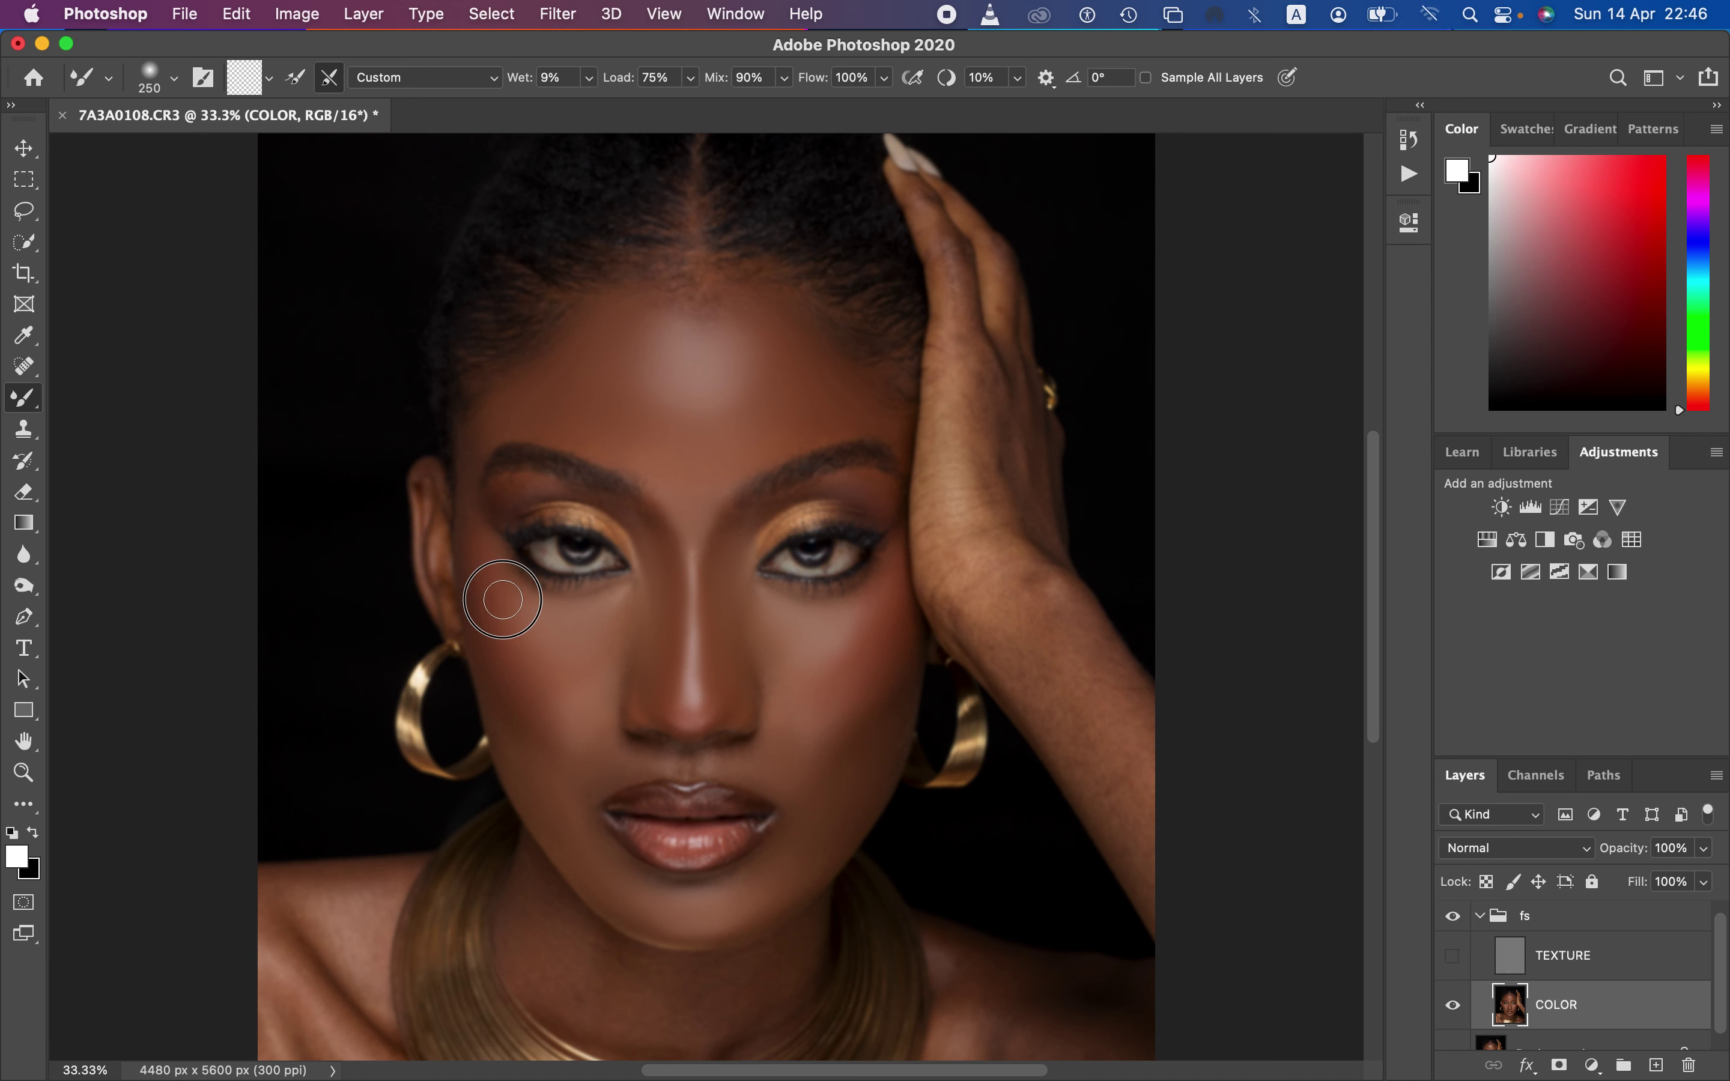
Show the TEXTURE layer and toggle the fs group's visibility to compare the whole face before and after
{"action": "left_click", "coordinate": [1452, 956]}
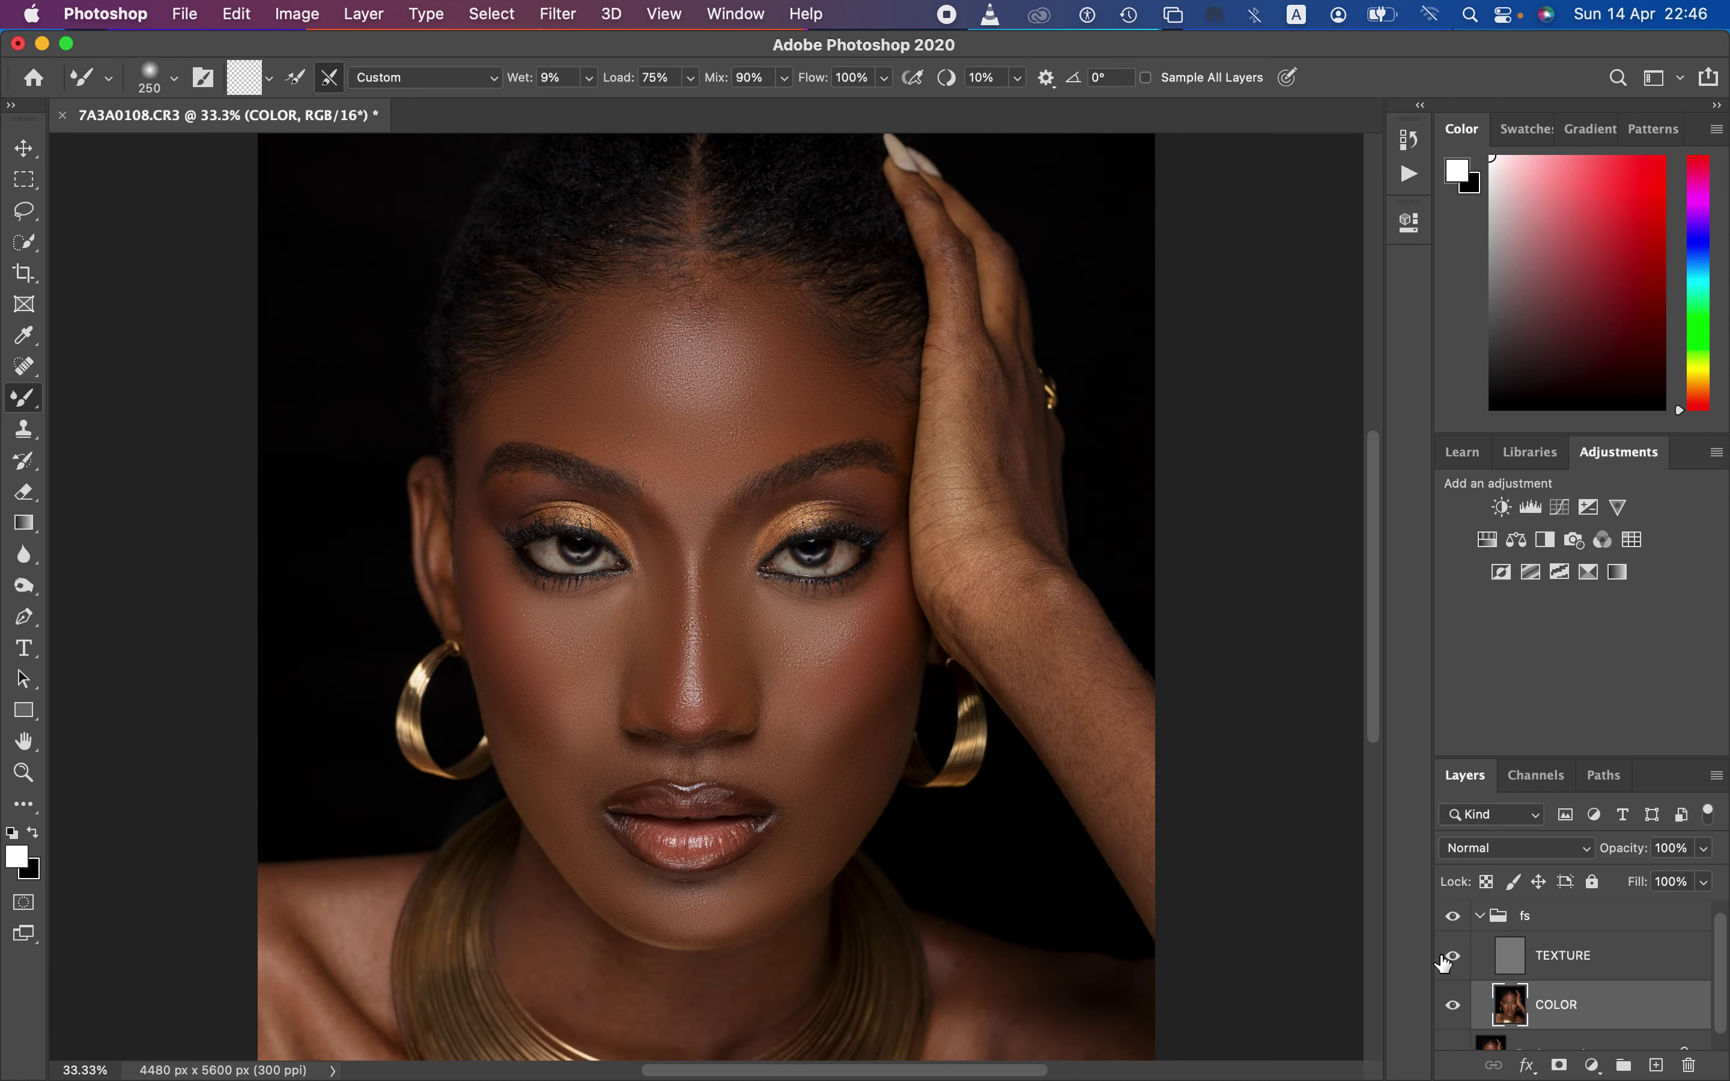
{"action": "key", "text": "super+minus"}
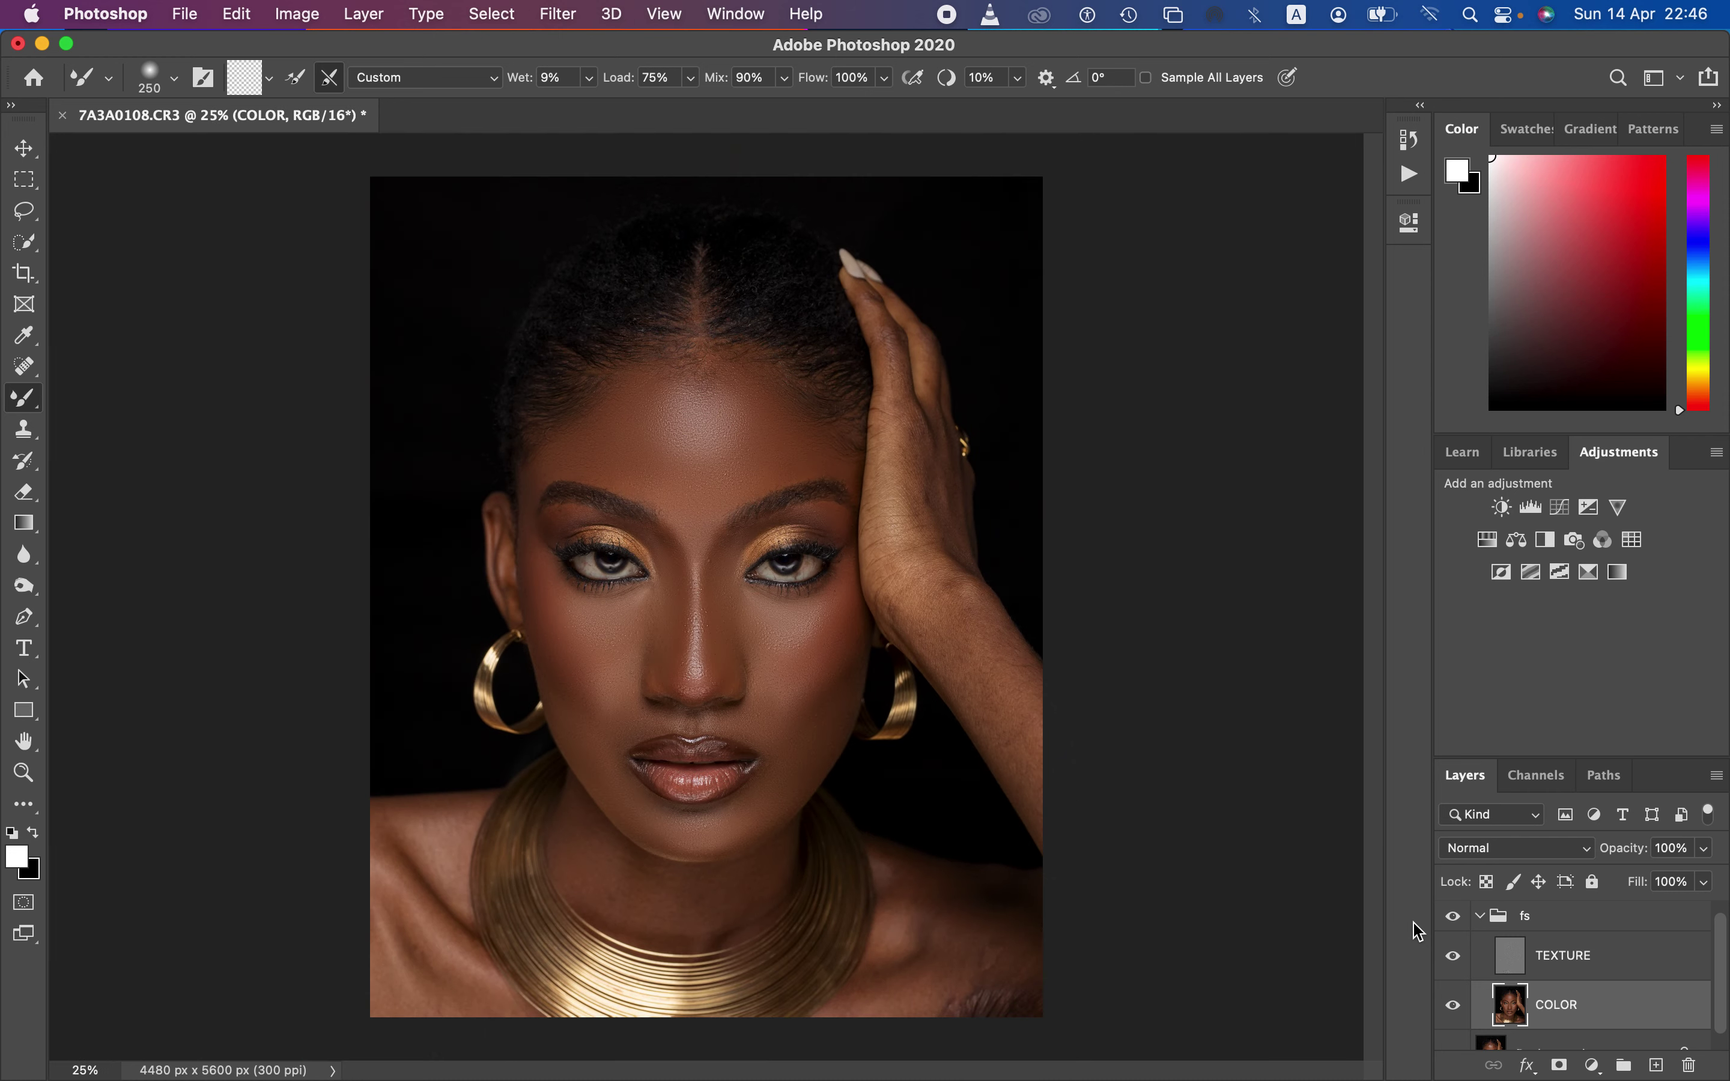
{"action": "left_click", "coordinate": [1455, 920]}
{"action": "left_click", "coordinate": [1455, 921]}
{"action": "left_click", "coordinate": [1455, 921]}
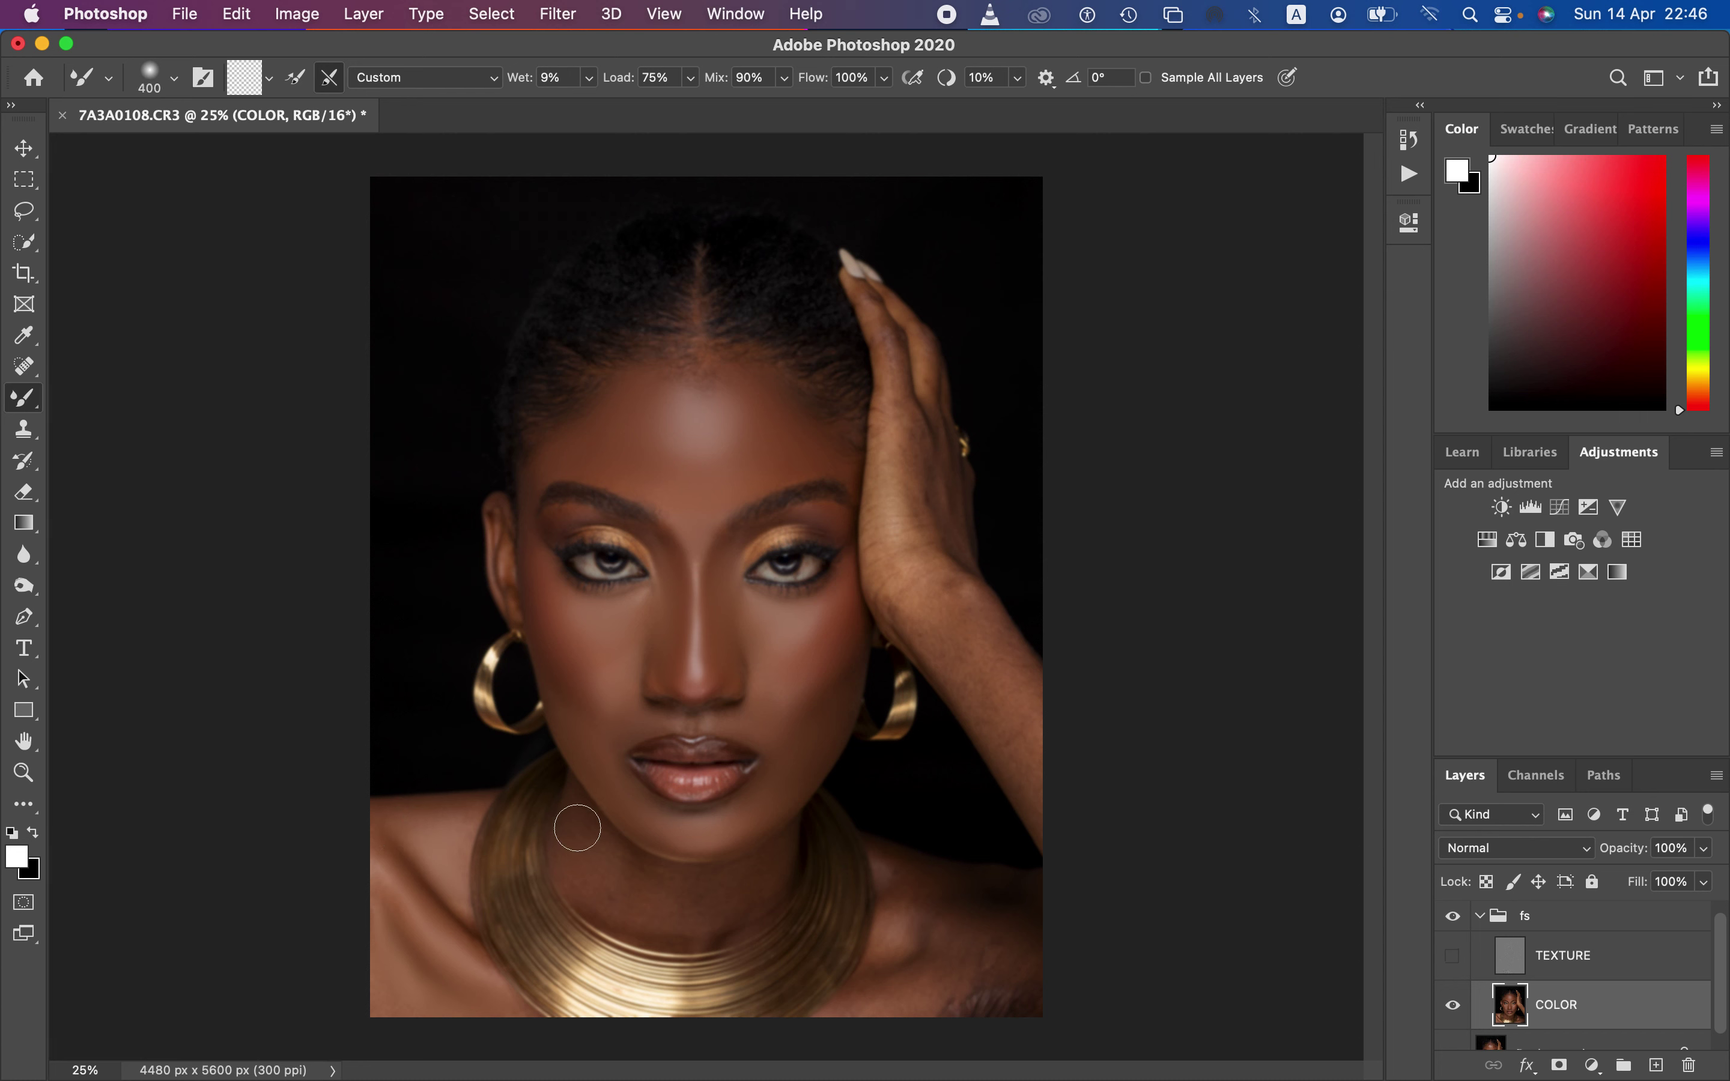
Blend the neck, shoulder, hand and arm skin with the TEXTURE layer hidden, enlarging the Mixer Brush to 500
{"action": "mouse_move", "coordinate": [595, 807]}
{"action": "left_mouse_down"}
{"action": "mouse_move", "coordinate": [592, 853]}
{"action": "mouse_move", "coordinate": [620, 886]}
{"action": "mouse_move", "coordinate": [586, 842]}
{"action": "mouse_move", "coordinate": [610, 890]}
{"action": "mouse_move", "coordinate": [651, 906]}
{"action": "mouse_move", "coordinate": [582, 840]}
{"action": "mouse_move", "coordinate": [583, 860]}
{"action": "mouse_move", "coordinate": [658, 896]}
{"action": "mouse_move", "coordinate": [720, 887]}
{"action": "mouse_move", "coordinate": [734, 904]}
{"action": "mouse_move", "coordinate": [765, 865]}
{"action": "left_mouse_up"}
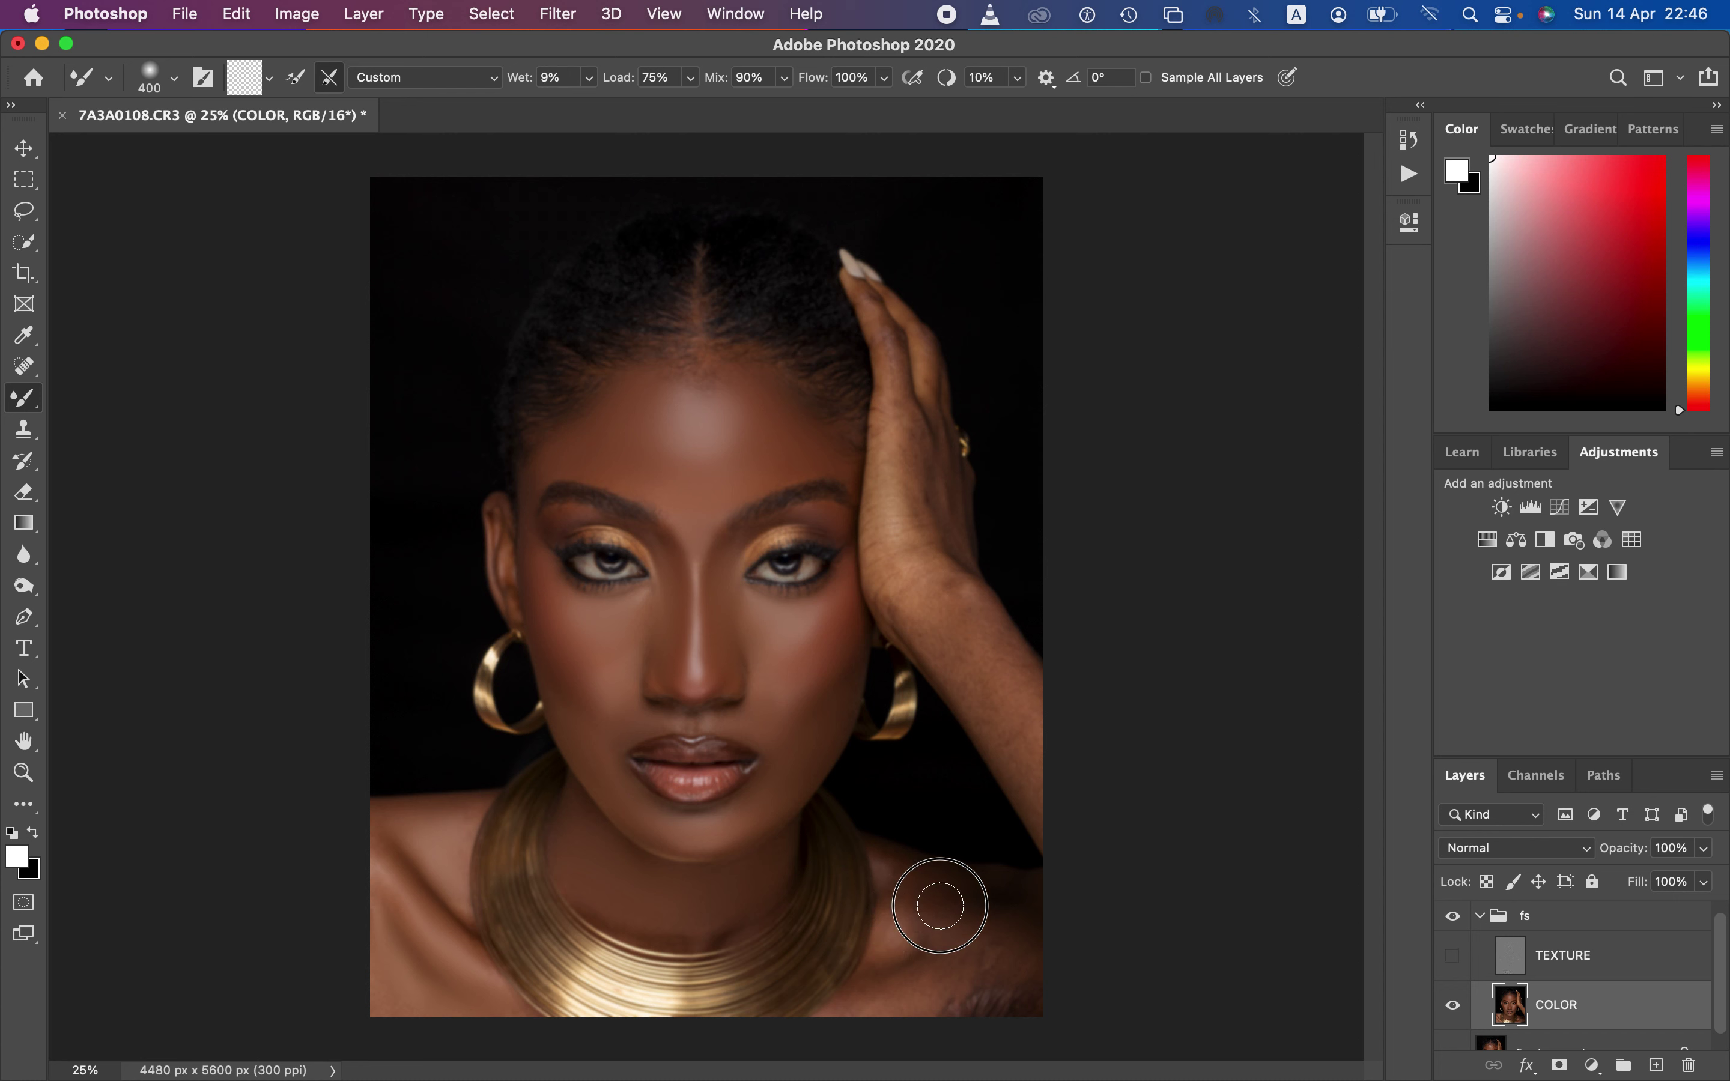
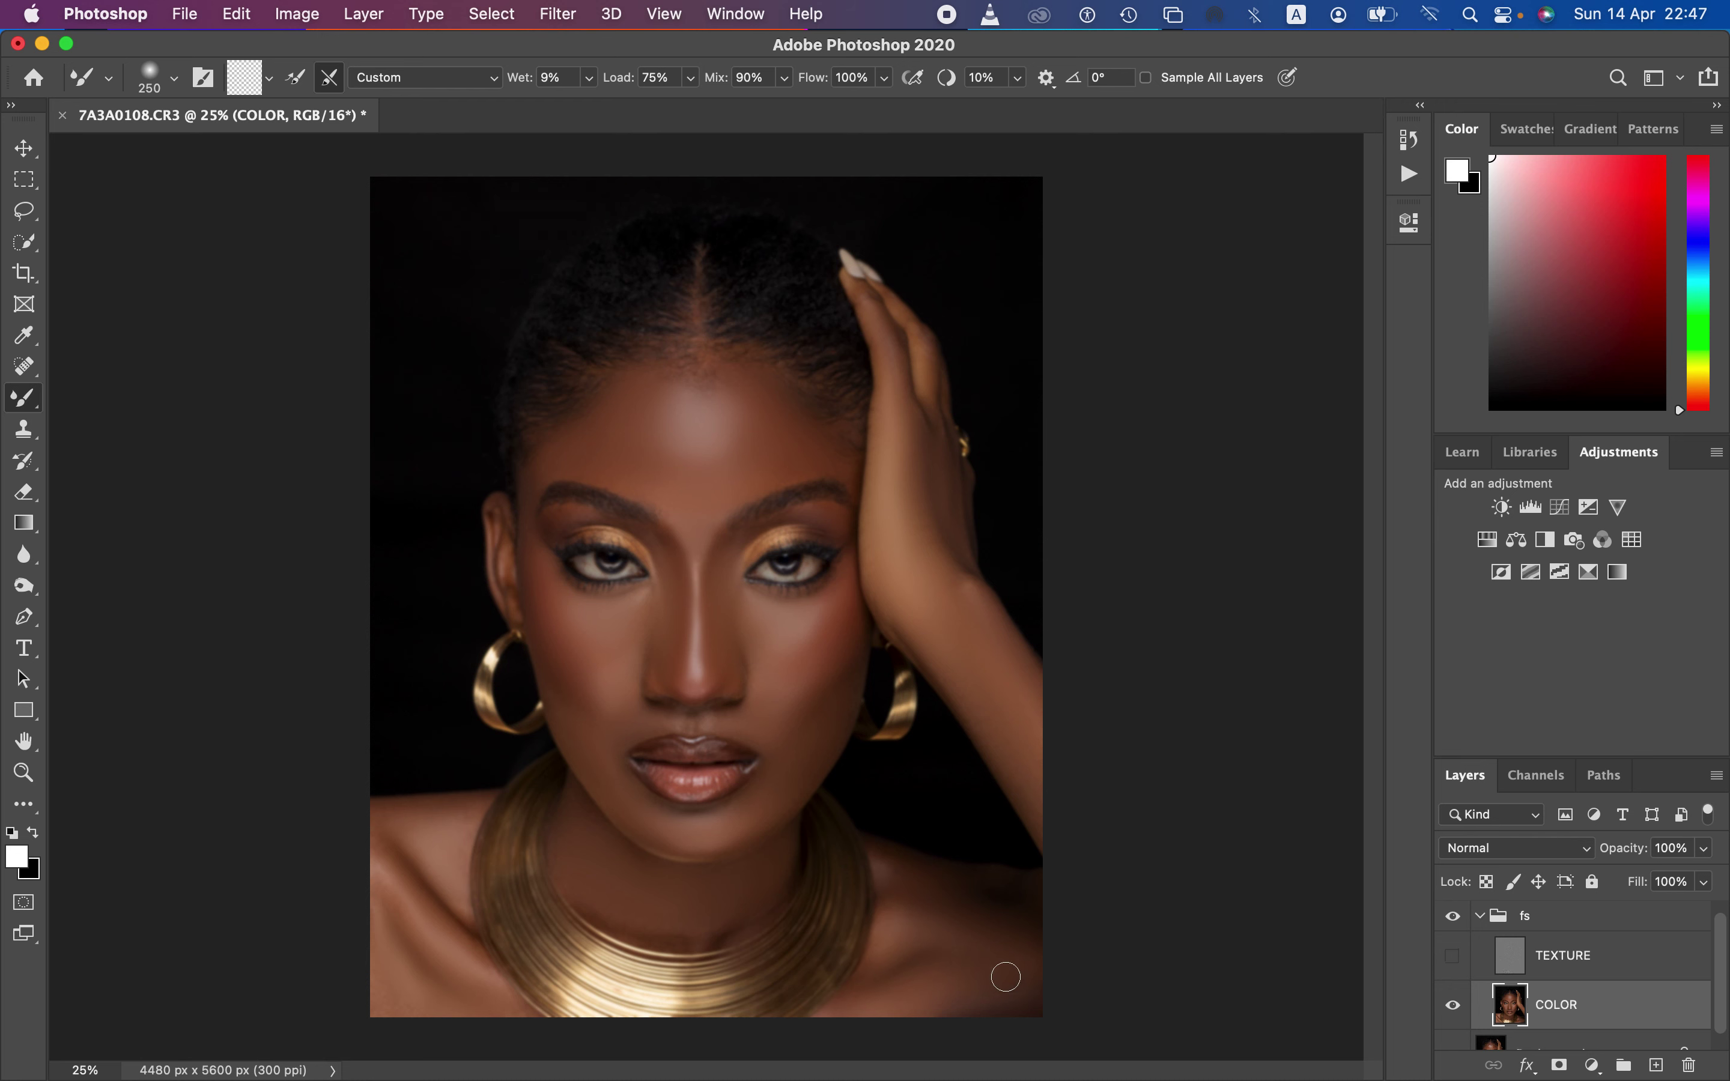
{"action": "key", "text": "bracketright"}
{"action": "key", "text": "bracketright"}
{"action": "key", "text": "bracketright"}
{"action": "key", "text": "bracketright"}
{"action": "key", "text": "bracketright"}
{"action": "key", "text": "bracketright"}
Show the TEXTURE layer and toggle the fs group repeatedly to compare the smoothed hand, arm and neck with the original
{"action": "left_click", "coordinate": [1453, 956]}
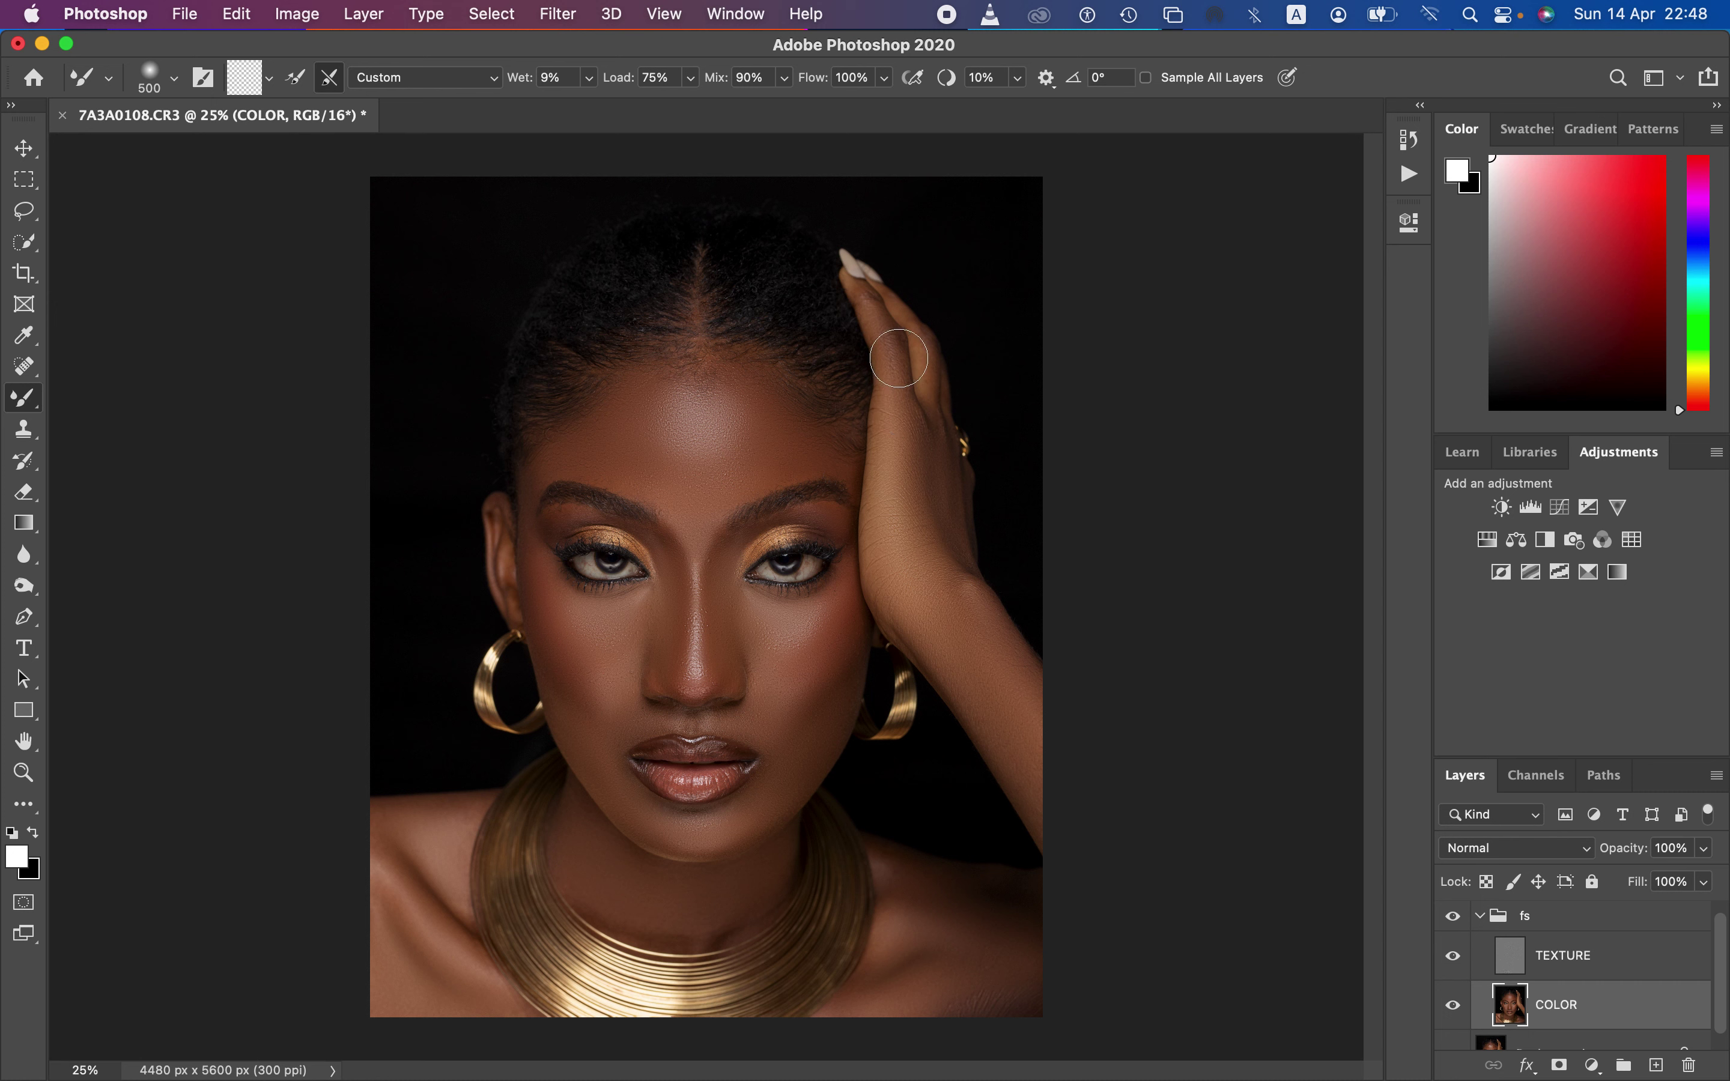
{"action": "left_click", "coordinate": [1452, 917]}
{"action": "left_click", "coordinate": [1452, 917]}
{"action": "left_click", "coordinate": [1453, 921]}
{"action": "left_click", "coordinate": [1453, 921]}
{"action": "left_click", "coordinate": [1451, 921]}
{"action": "left_click", "coordinate": [1452, 920]}
Hide the TEXTURE layer, reduce the Mixer Brush, and blend the skin around the brows, image-left shoulder and forehead
{"action": "key", "text": "bracketleft"}
{"action": "key", "text": "bracketleft"}
{"action": "key", "text": "bracketleft"}
{"action": "left_click", "coordinate": [1453, 955]}
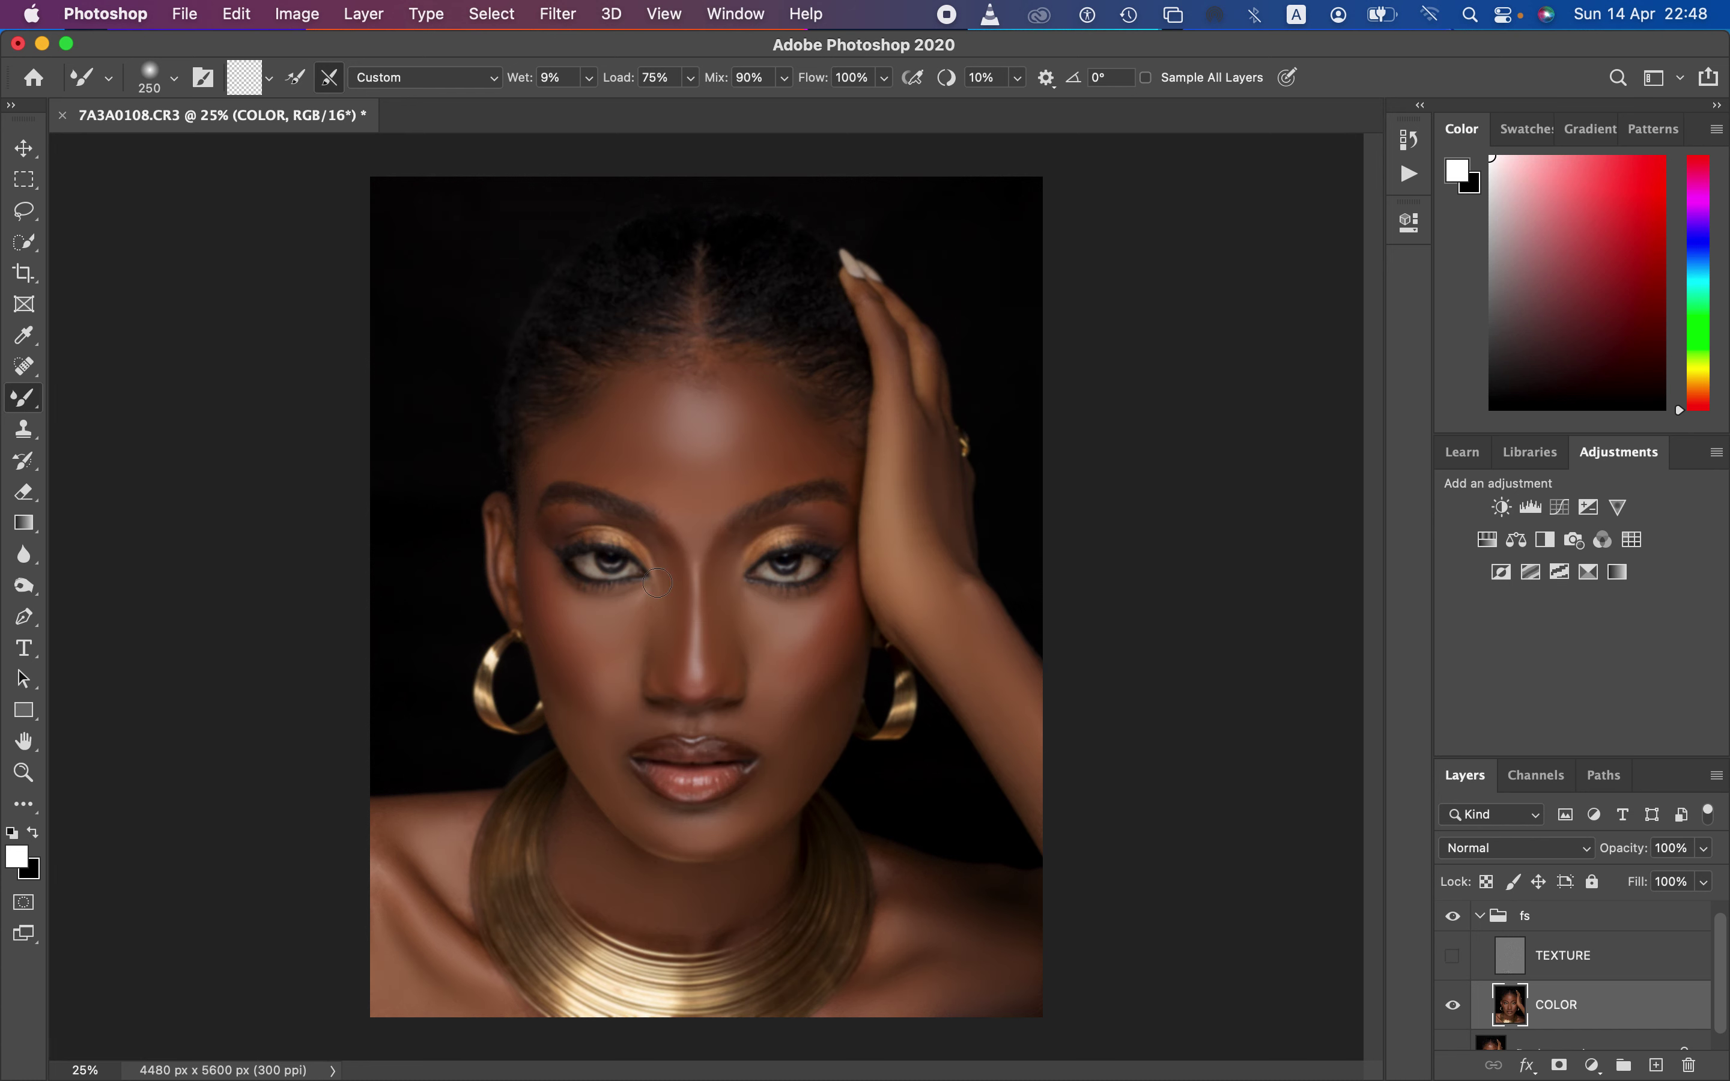
{"action": "key", "text": "bracketleft"}
{"action": "key", "text": "bracketleft"}
{"action": "mouse_move", "coordinate": [555, 525]}
{"action": "left_mouse_down"}
{"action": "mouse_move", "coordinate": [593, 512]}
{"action": "mouse_move", "coordinate": [668, 558]}
{"action": "mouse_move", "coordinate": [590, 518]}
{"action": "mouse_move", "coordinate": [549, 524]}
{"action": "left_mouse_up"}
{"action": "mouse_move", "coordinate": [809, 510]}
{"action": "left_mouse_down"}
{"action": "mouse_move", "coordinate": [733, 547]}
{"action": "mouse_move", "coordinate": [784, 517]}
{"action": "mouse_move", "coordinate": [840, 524]}
{"action": "mouse_move", "coordinate": [845, 473]}
{"action": "left_mouse_up"}
{"action": "left_click_drag", "start_coordinate": [462, 879], "coordinate": [447, 891]}
{"action": "mouse_move", "coordinate": [719, 451]}
{"action": "left_mouse_down"}
{"action": "mouse_move", "coordinate": [743, 425]}
{"action": "mouse_move", "coordinate": [732, 448]}
{"action": "mouse_move", "coordinate": [673, 433]}
{"action": "left_mouse_up"}
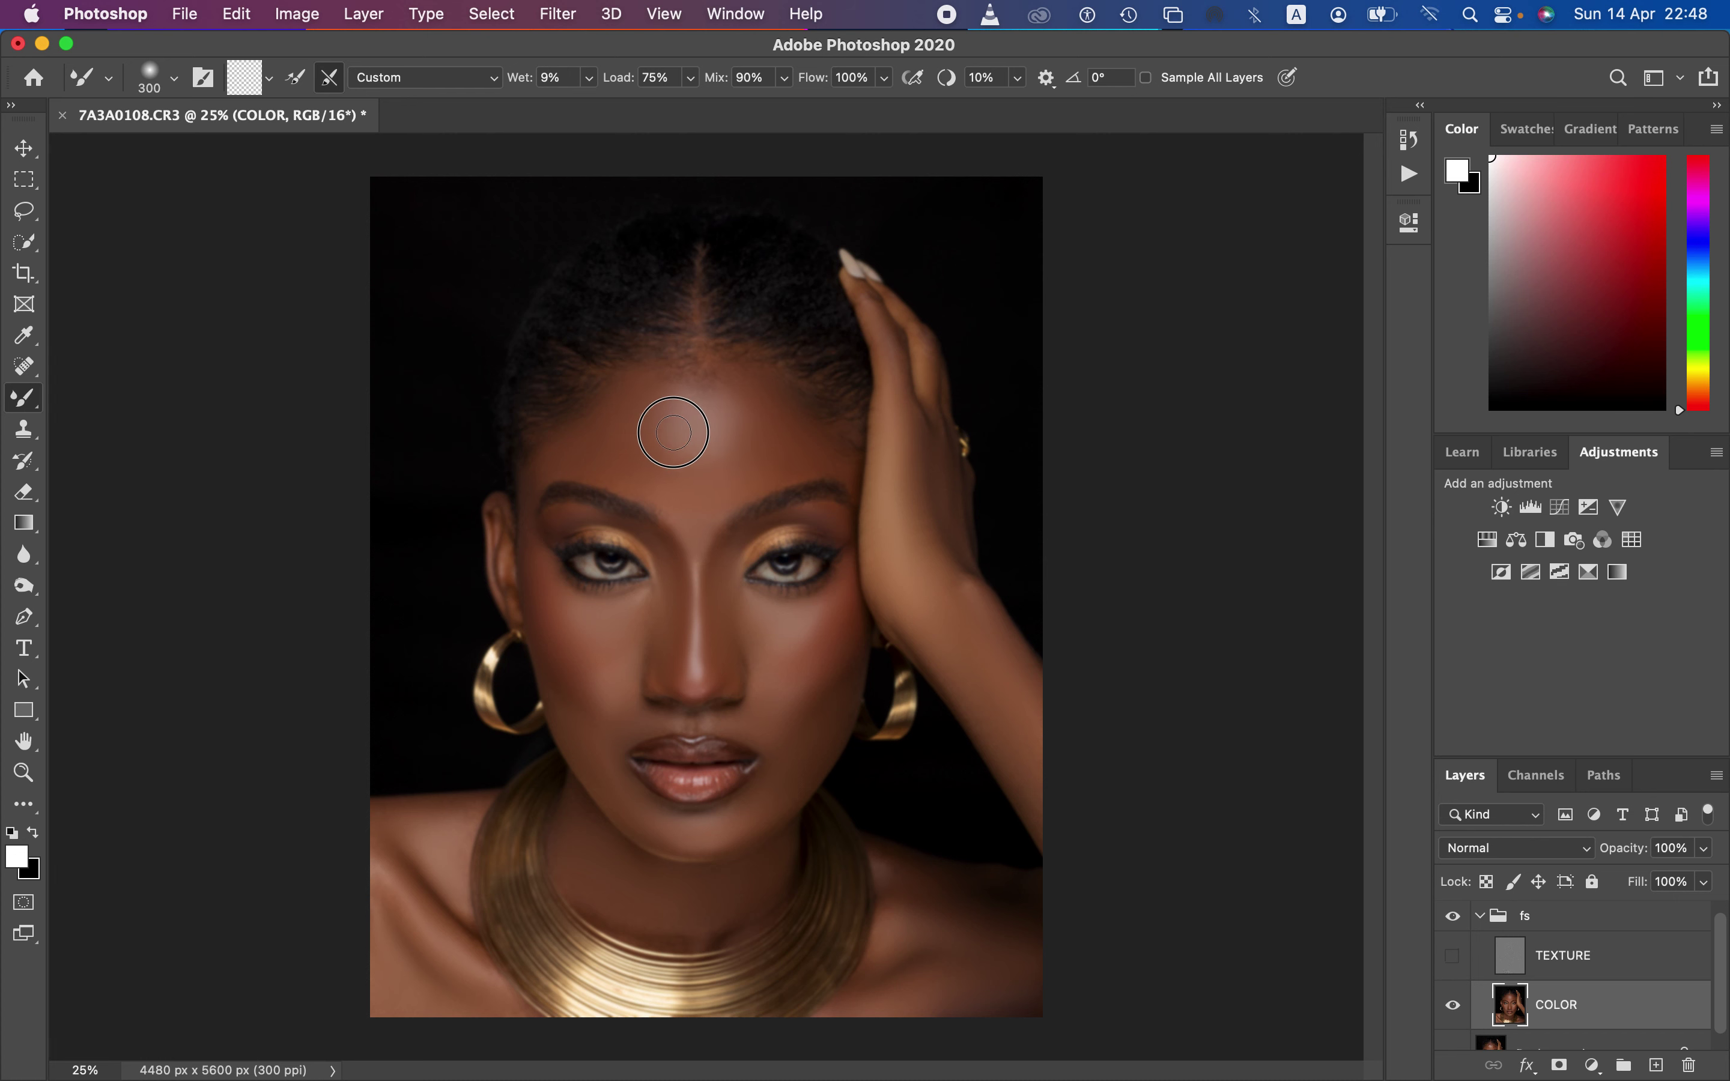
Show the TEXTURE layer and toggle the fs group's visibility to compare the full portrait with the original
{"action": "left_click", "coordinate": [1453, 955]}
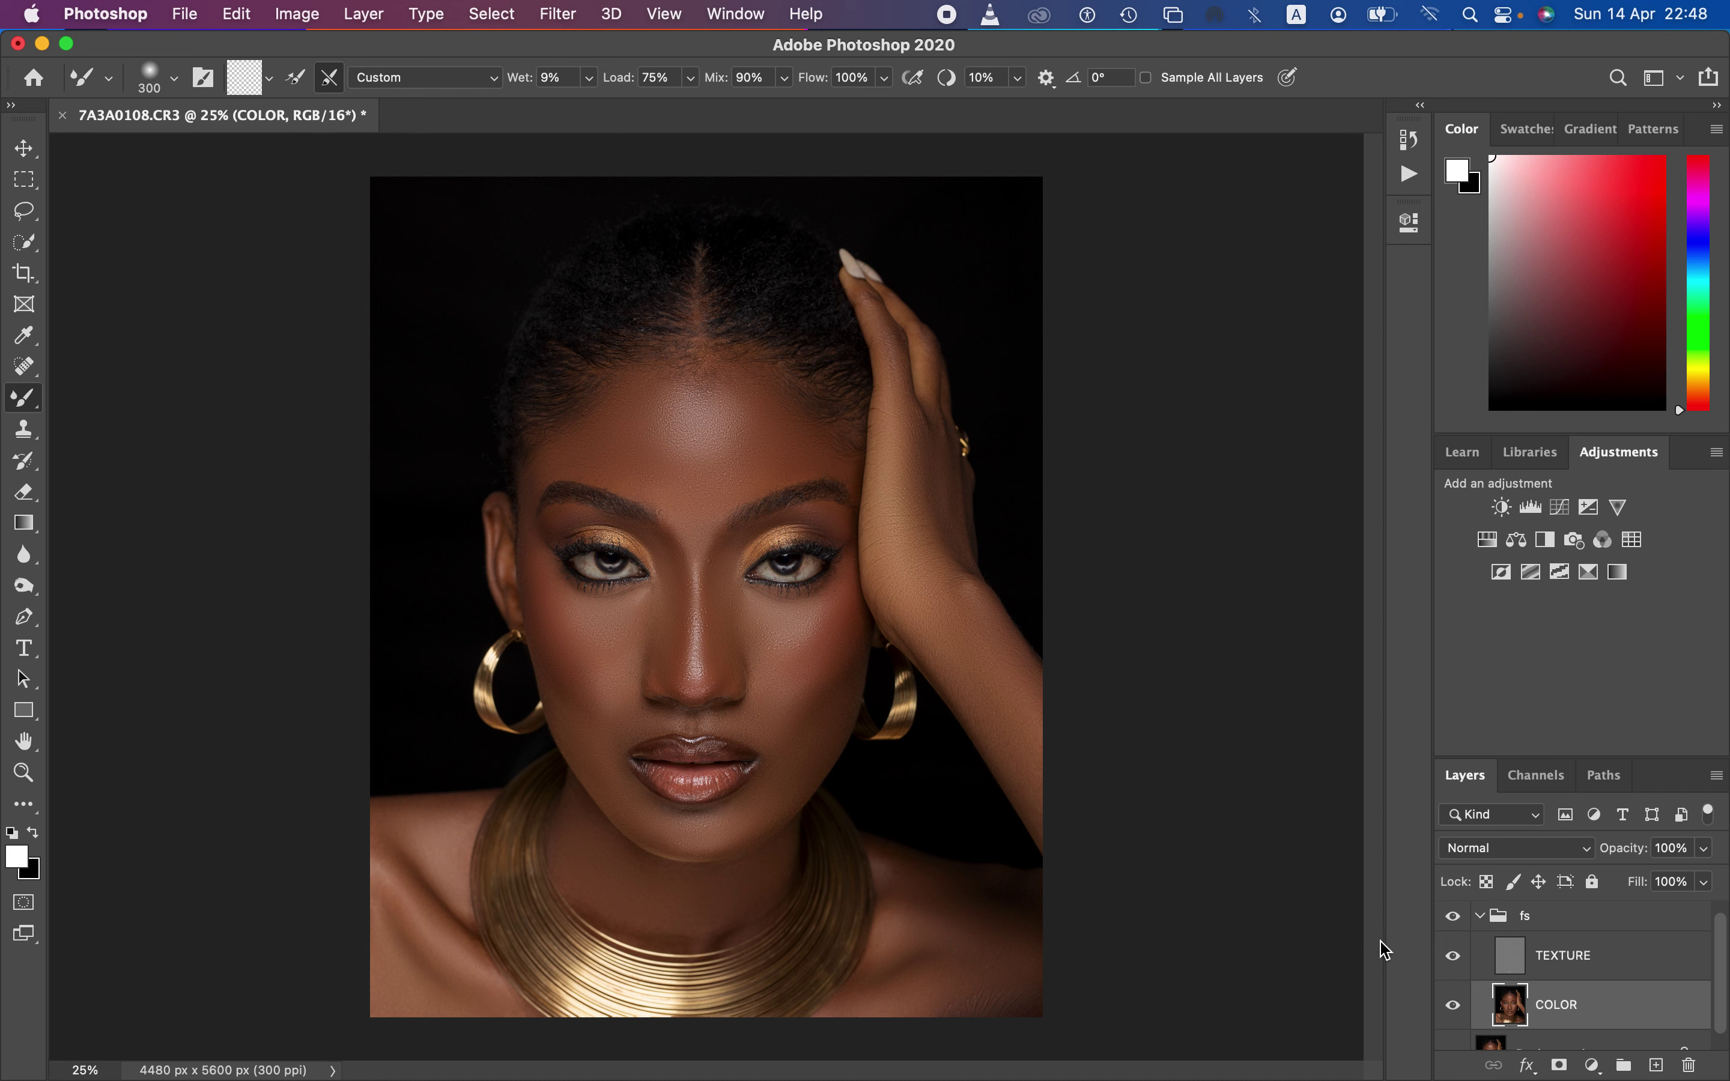
{"action": "left_click", "coordinate": [1452, 918]}
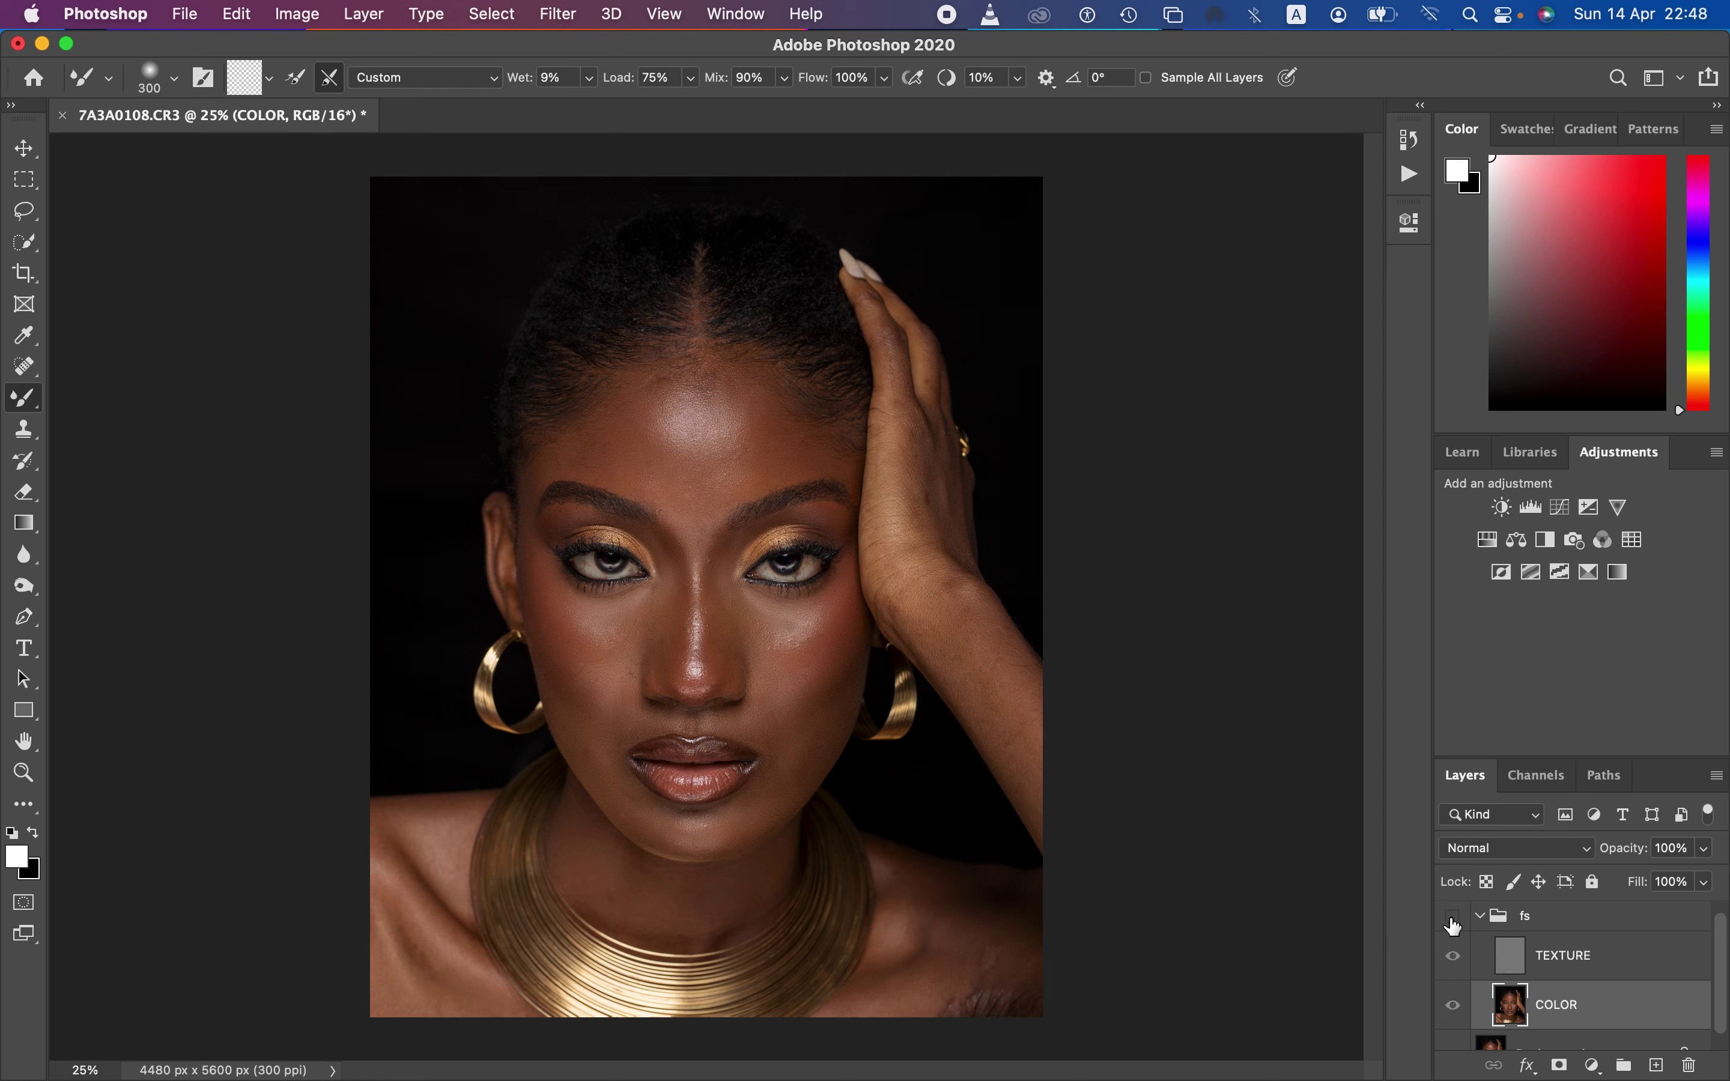
{"action": "left_click", "coordinate": [1453, 918]}
{"action": "left_click", "coordinate": [1452, 918]}
{"action": "left_click", "coordinate": [1452, 919]}
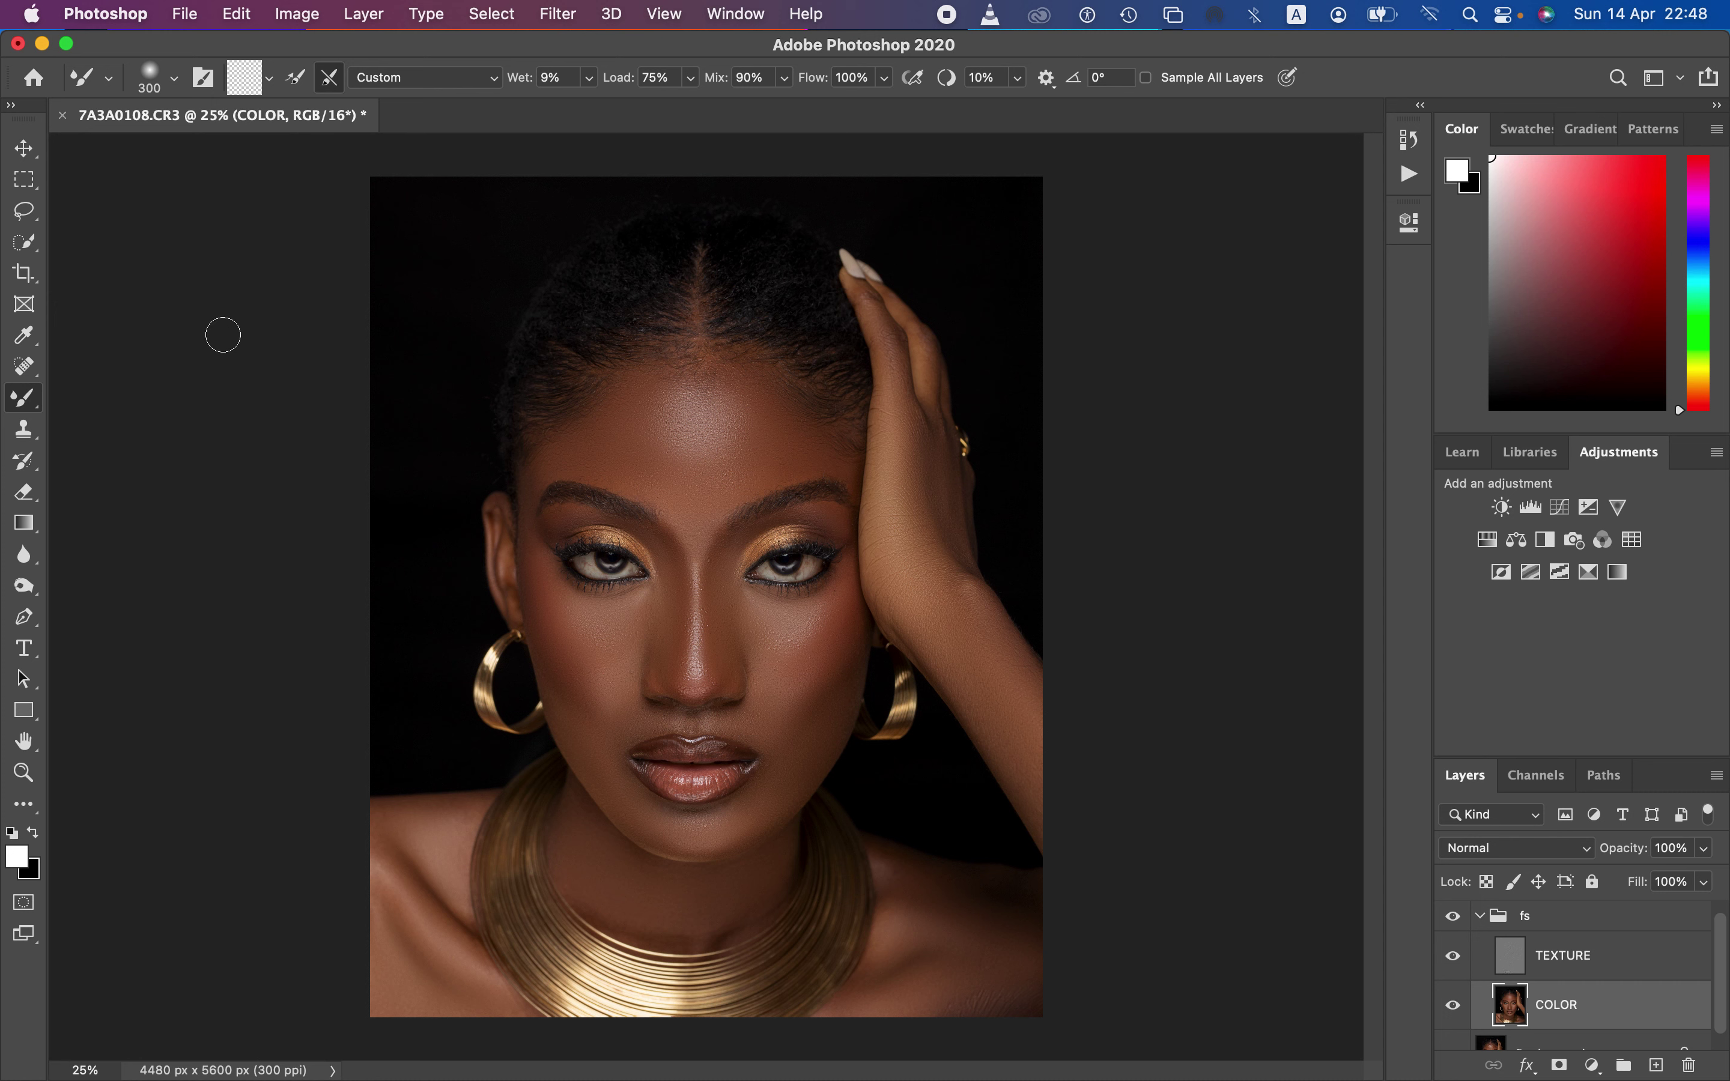
Choose the Lasso tool and set its feather to 0 px
{"action": "left_click", "coordinate": [23, 213]}
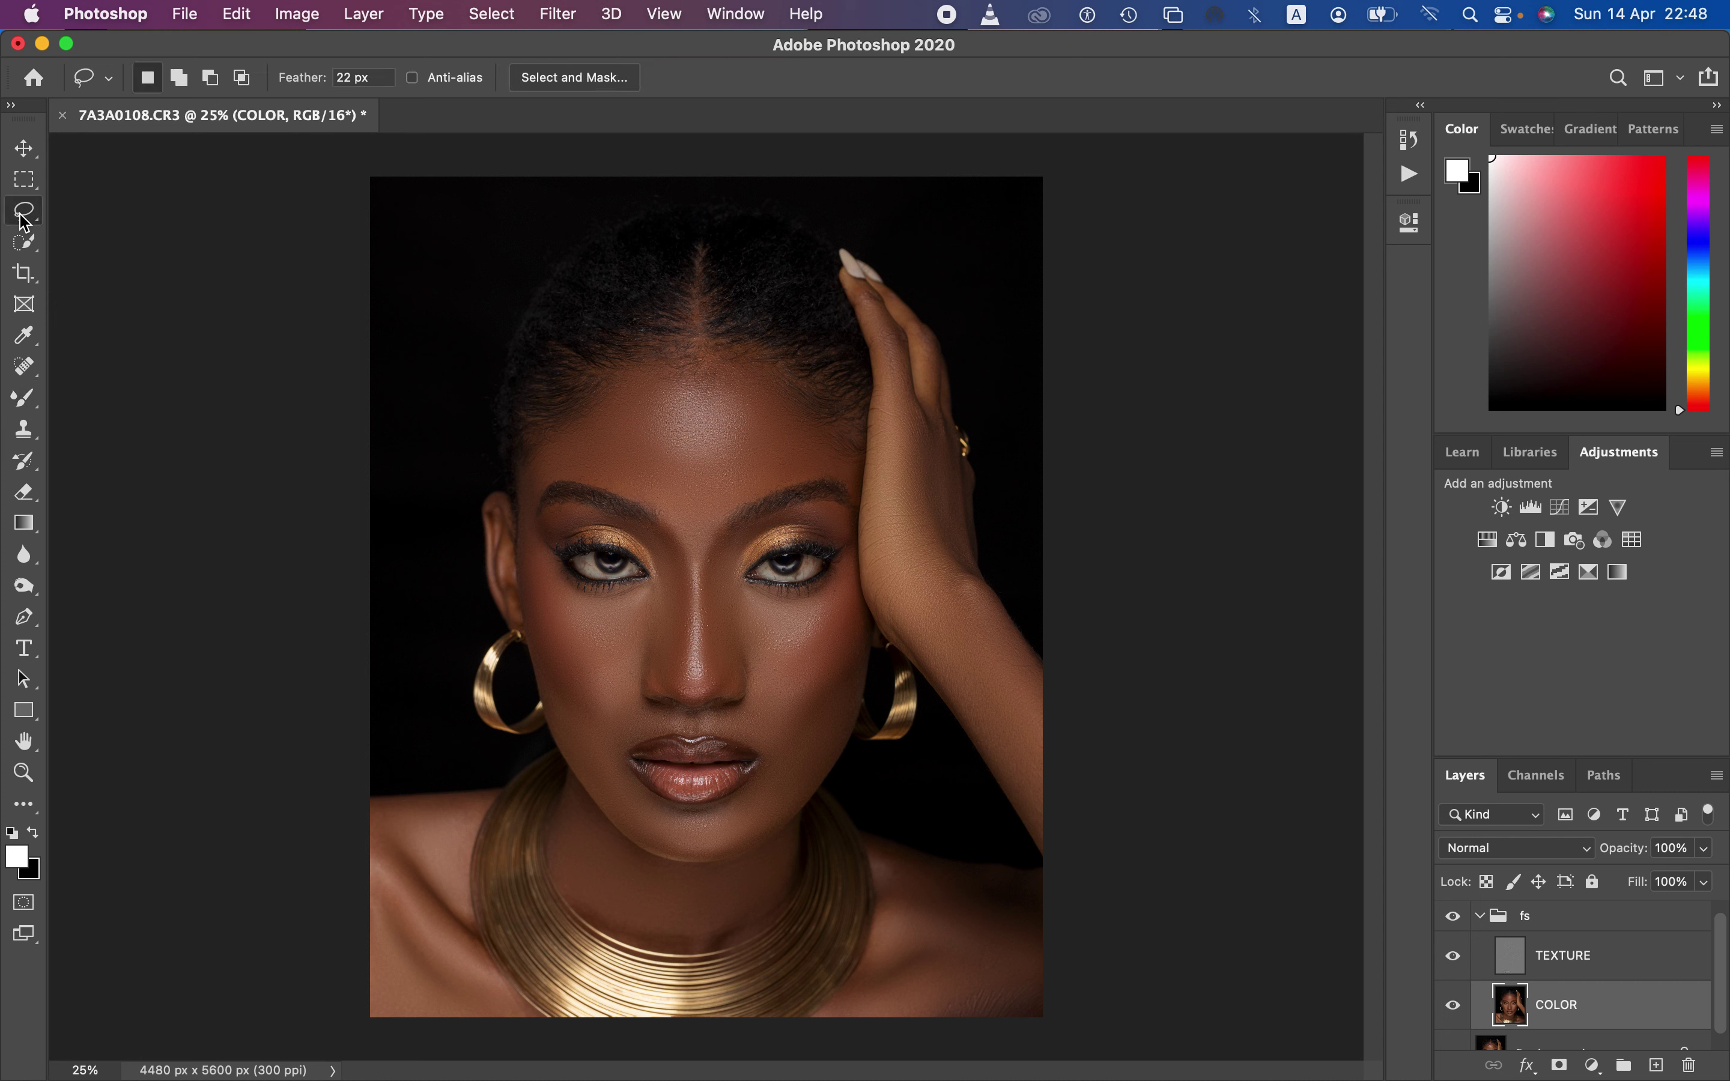
{"action": "left_click", "coordinate": [20, 214]}
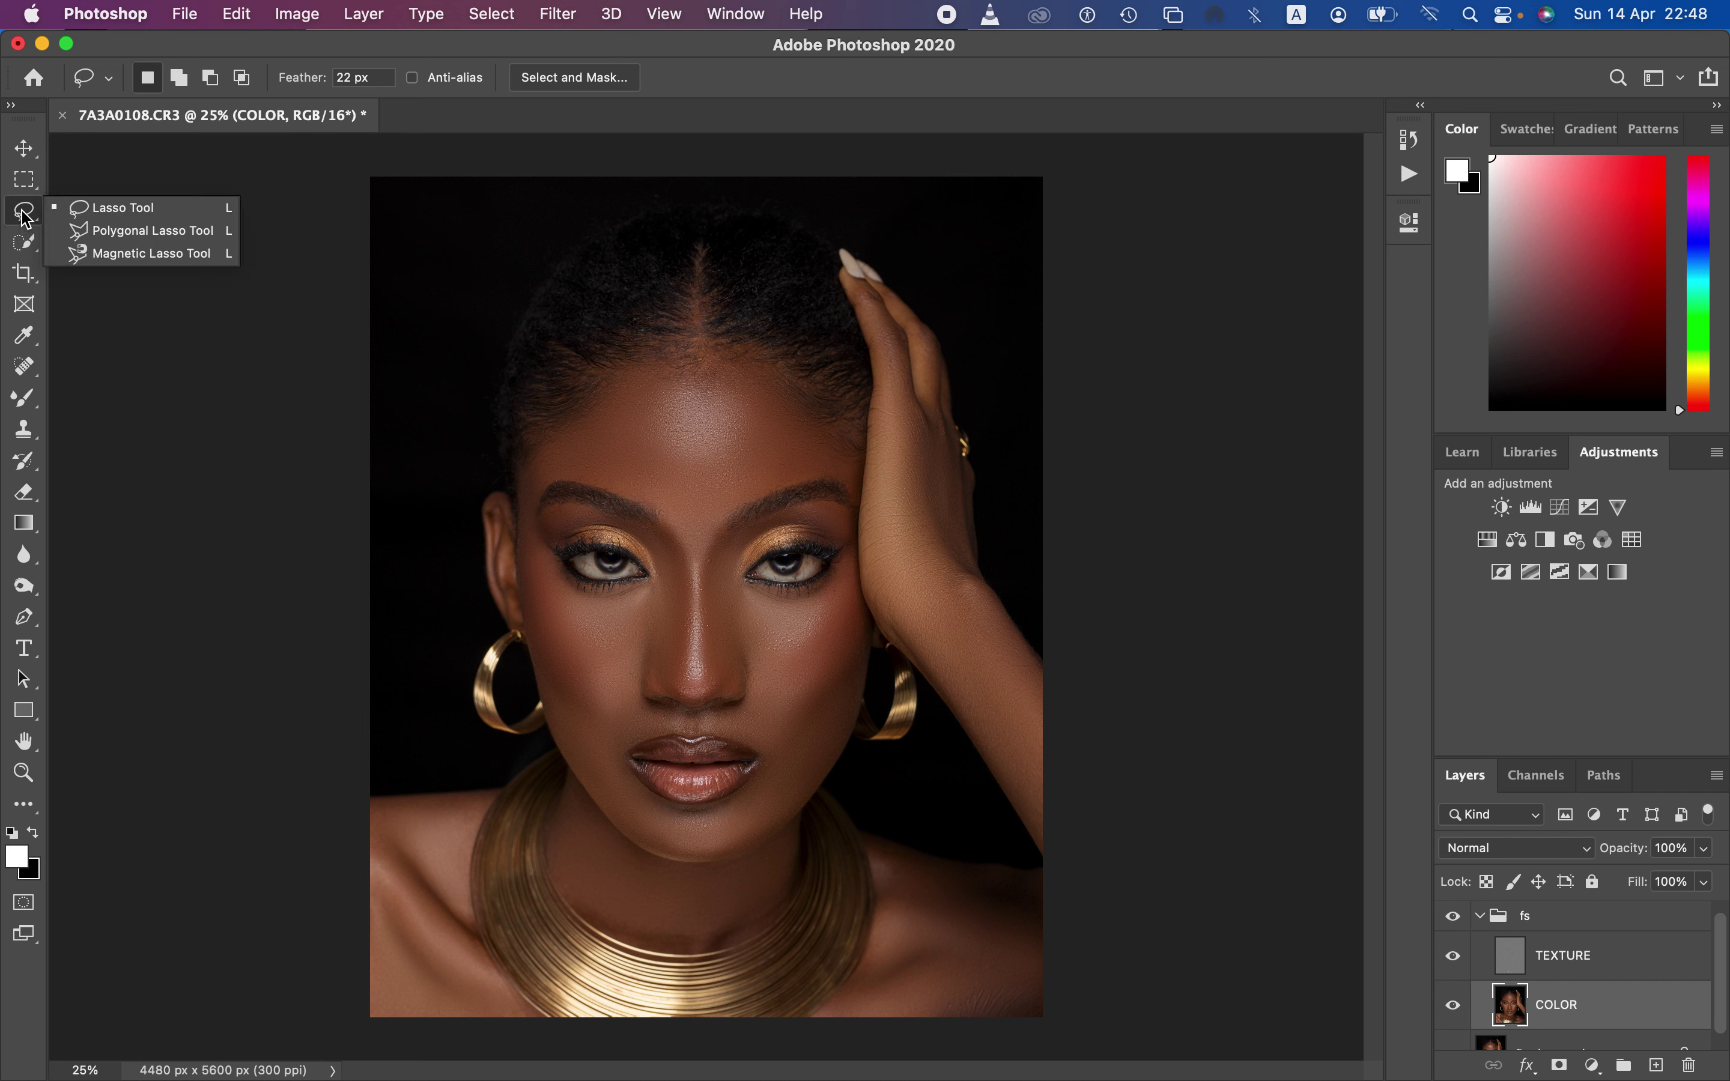
{"action": "left_click", "coordinate": [86, 209]}
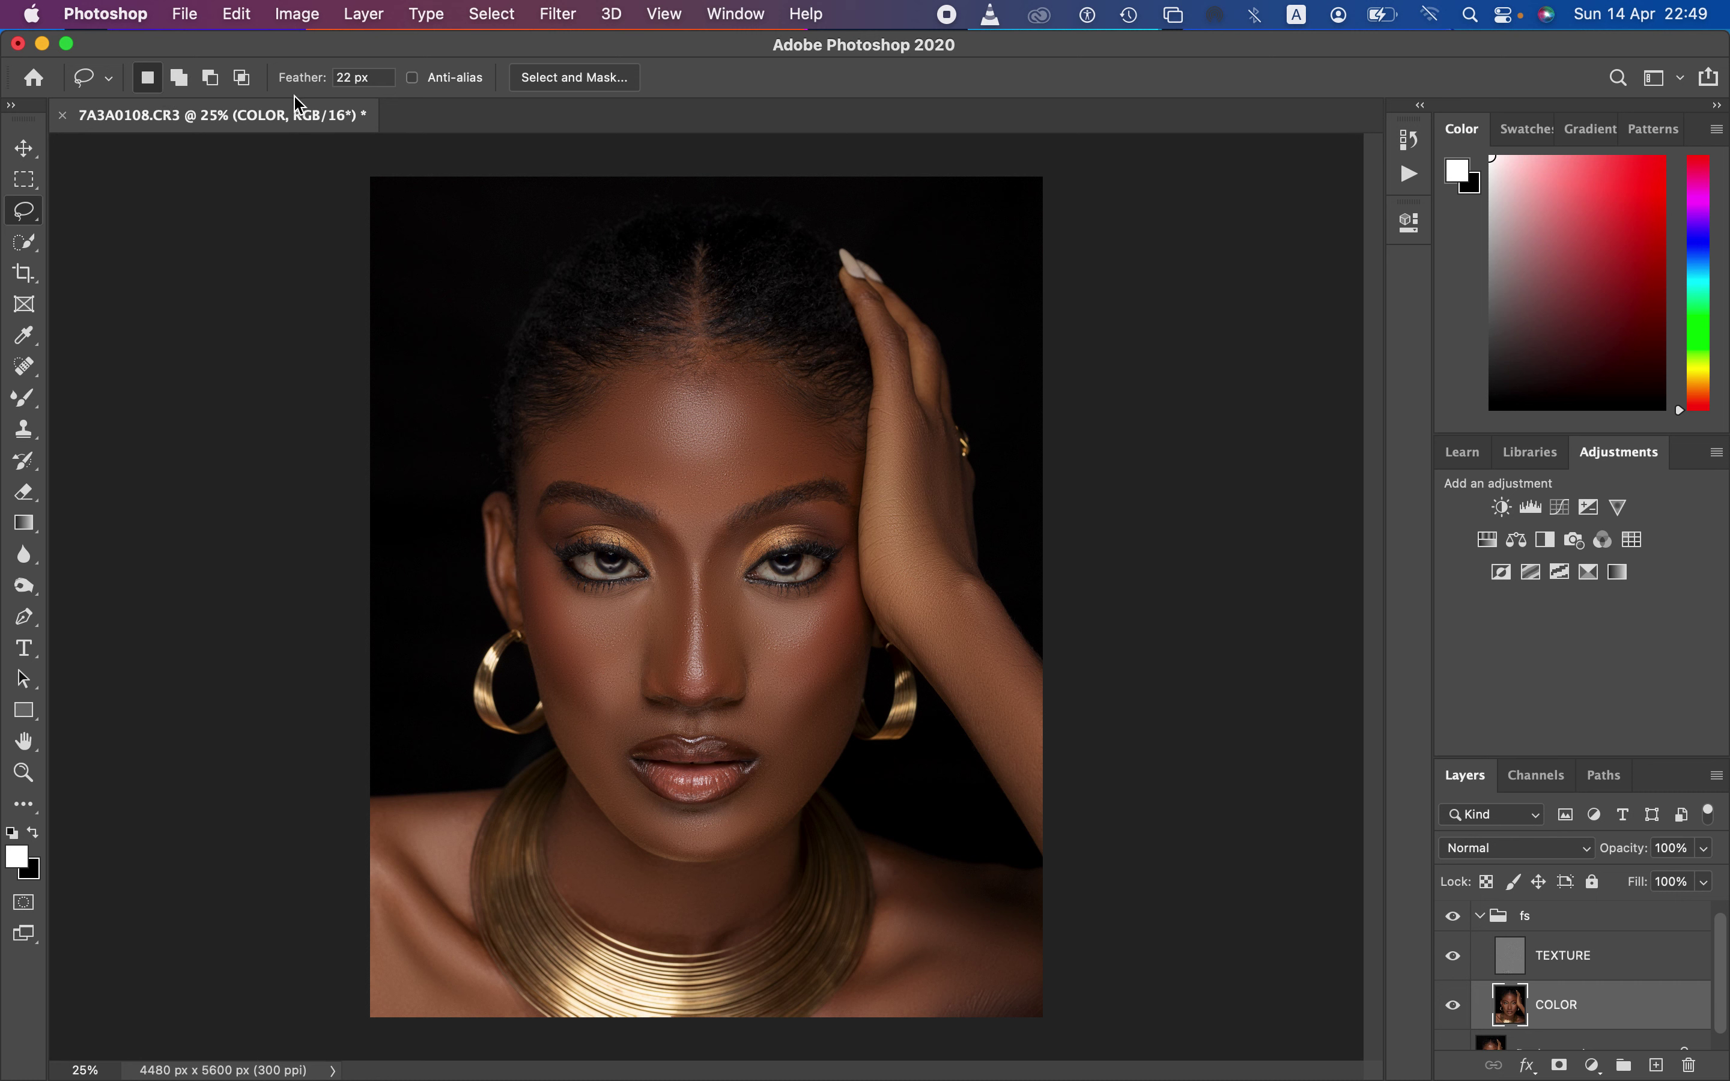
{"action": "double_click", "coordinate": [355, 80]}
{"action": "type", "text": "0"}
{"action": "key", "text": "Return"}
Outline the forehead highlight without feathering, inspect the selection's edge in Quick Mask, and deselect it
{"action": "mouse_move", "coordinate": [665, 369]}
{"action": "left_mouse_down"}
{"action": "mouse_move", "coordinate": [629, 382]}
{"action": "mouse_move", "coordinate": [613, 445]}
{"action": "mouse_move", "coordinate": [642, 481]}
{"action": "mouse_move", "coordinate": [750, 464]}
{"action": "mouse_move", "coordinate": [750, 399]}
{"action": "mouse_move", "coordinate": [683, 376]}
{"action": "left_mouse_up"}
{"action": "key", "text": "q"}
{"action": "key", "text": "x"}
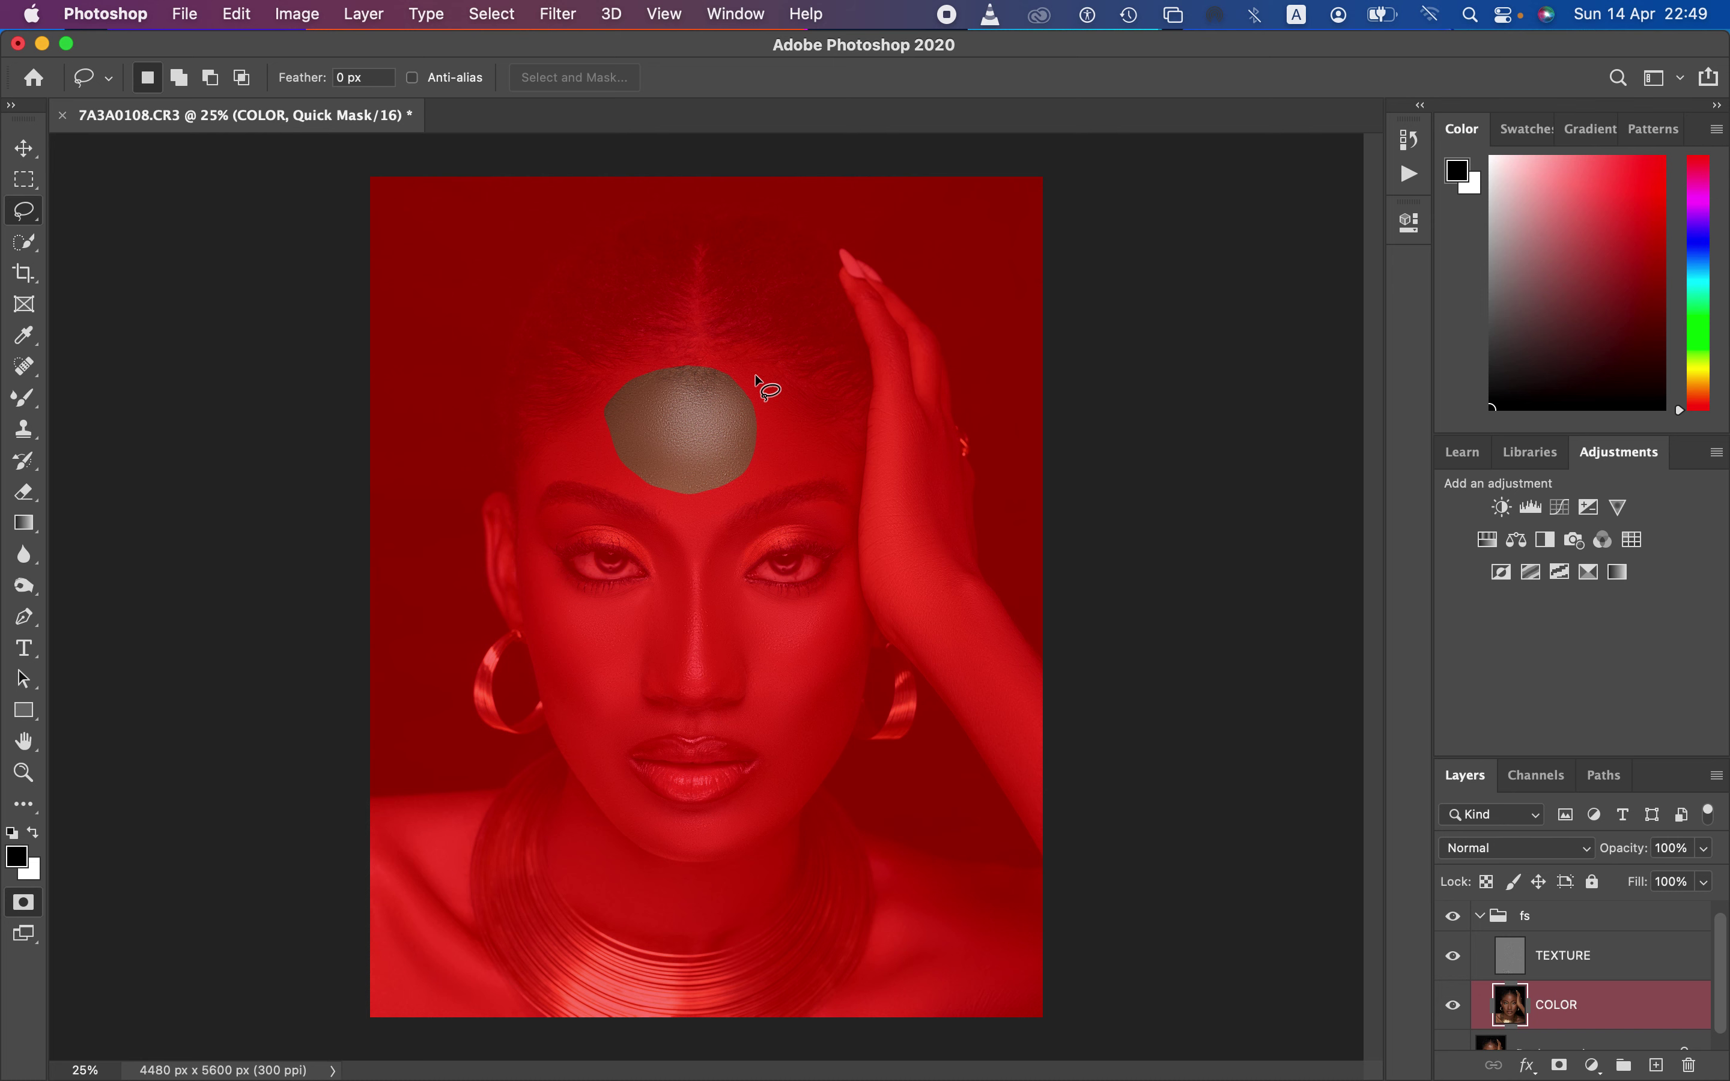
{"action": "key", "text": "super+plus"}
{"action": "key", "text": "super+plus"}
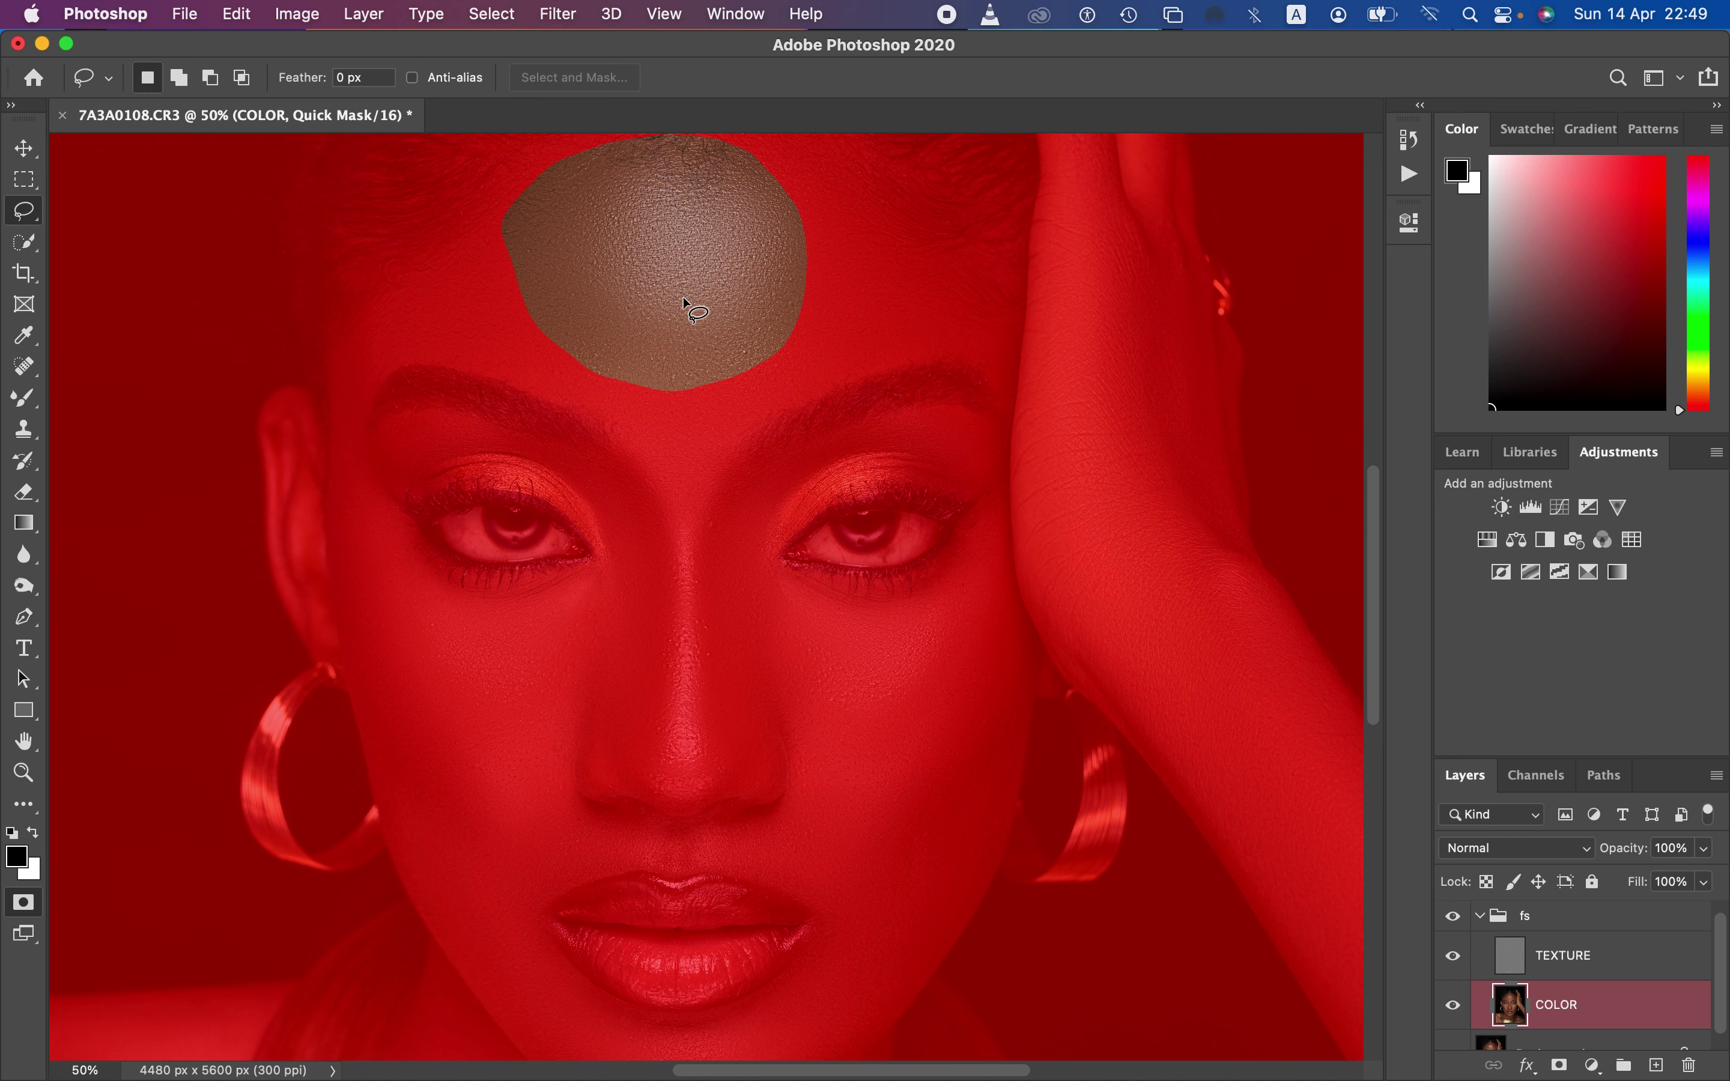
{"action": "key", "text": "q"}
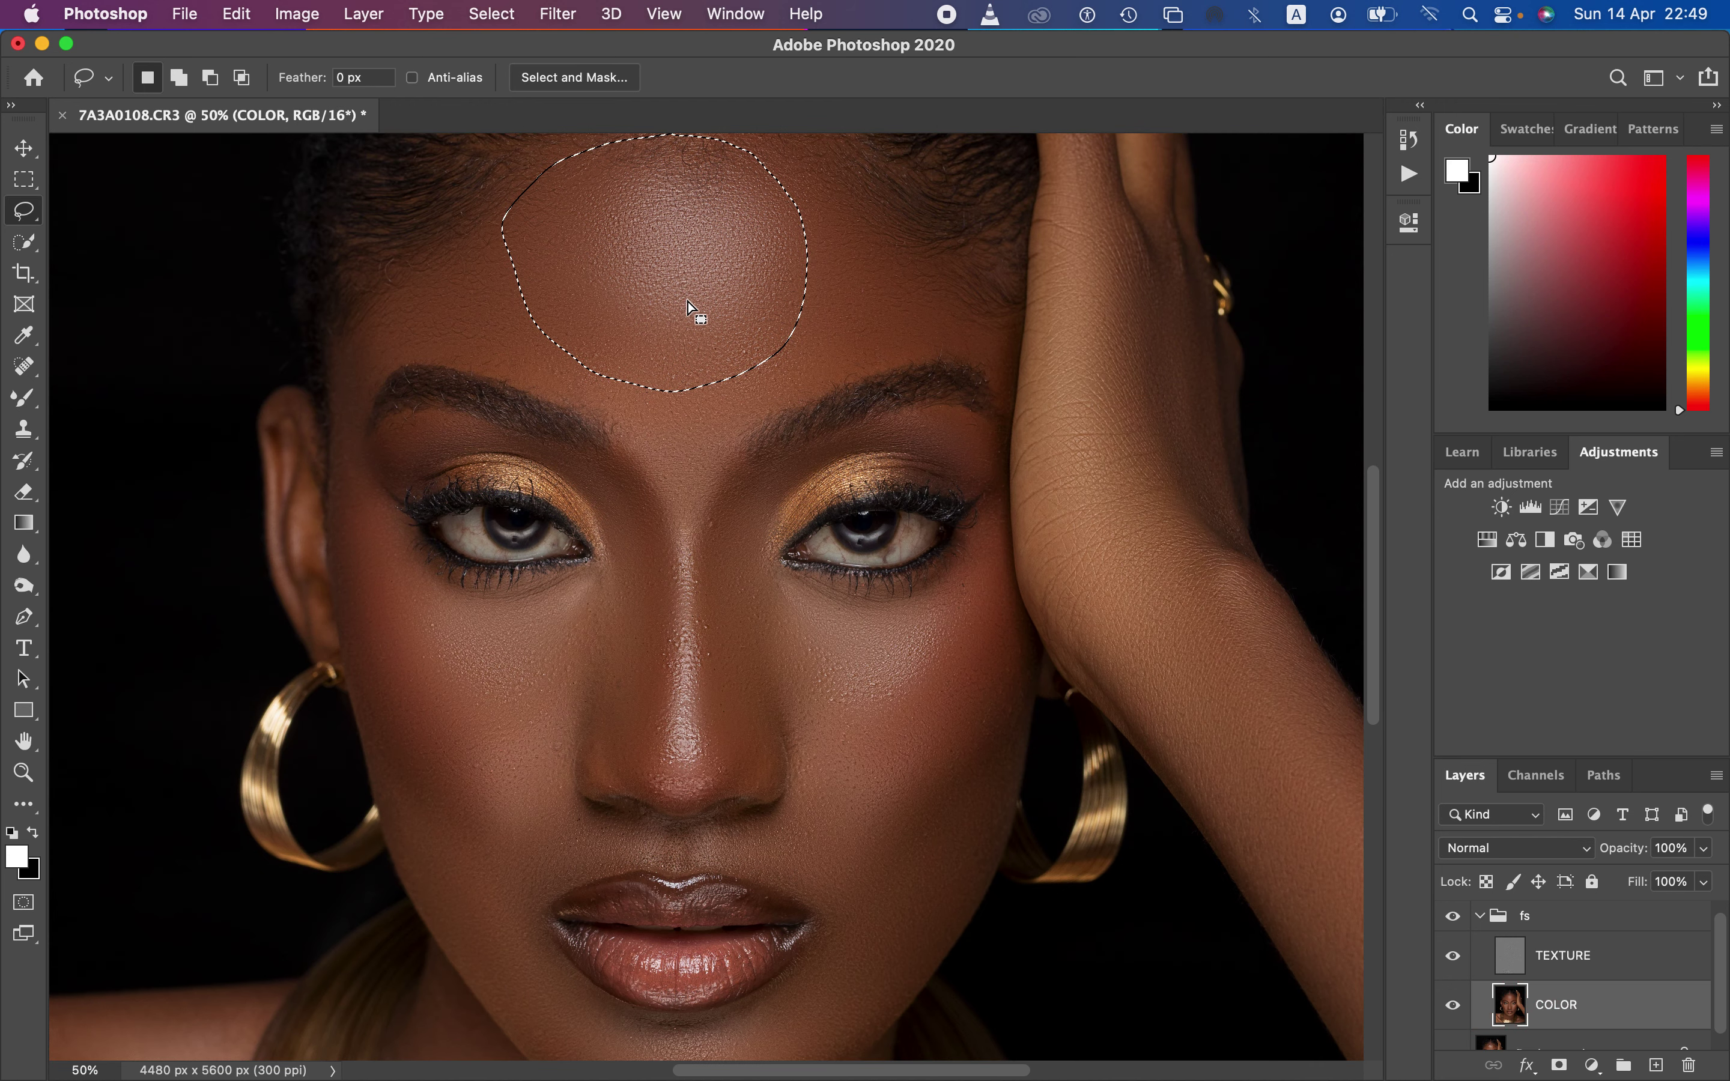
{"action": "left_click", "coordinate": [865, 297]}
Set the Lasso feather to 22 px, outline the forehead highlight again, and inspect the soft edge in Quick Mask
{"action": "left_click", "coordinate": [353, 78]}
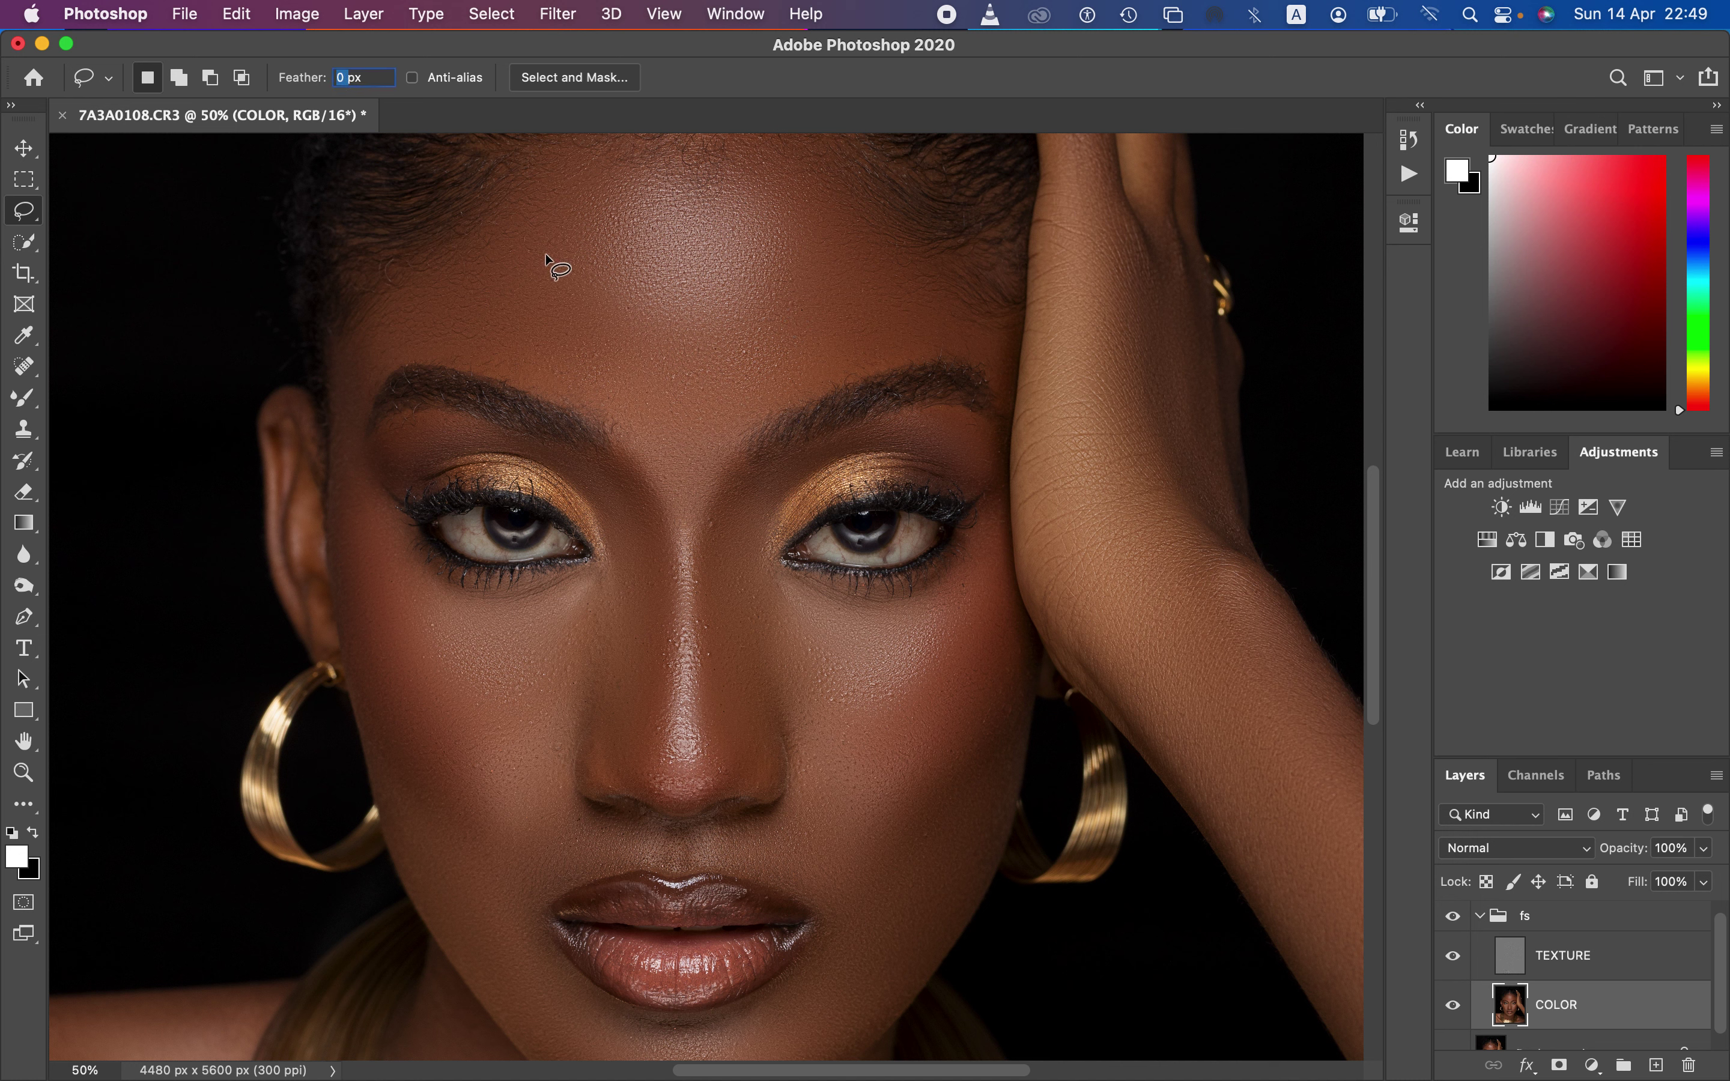
{"action": "type", "text": "22"}
{"action": "mouse_move", "coordinate": [683, 156]}
{"action": "left_mouse_down"}
{"action": "mouse_move", "coordinate": [679, 372]}
{"action": "mouse_move", "coordinate": [668, 161]}
{"action": "left_mouse_up"}
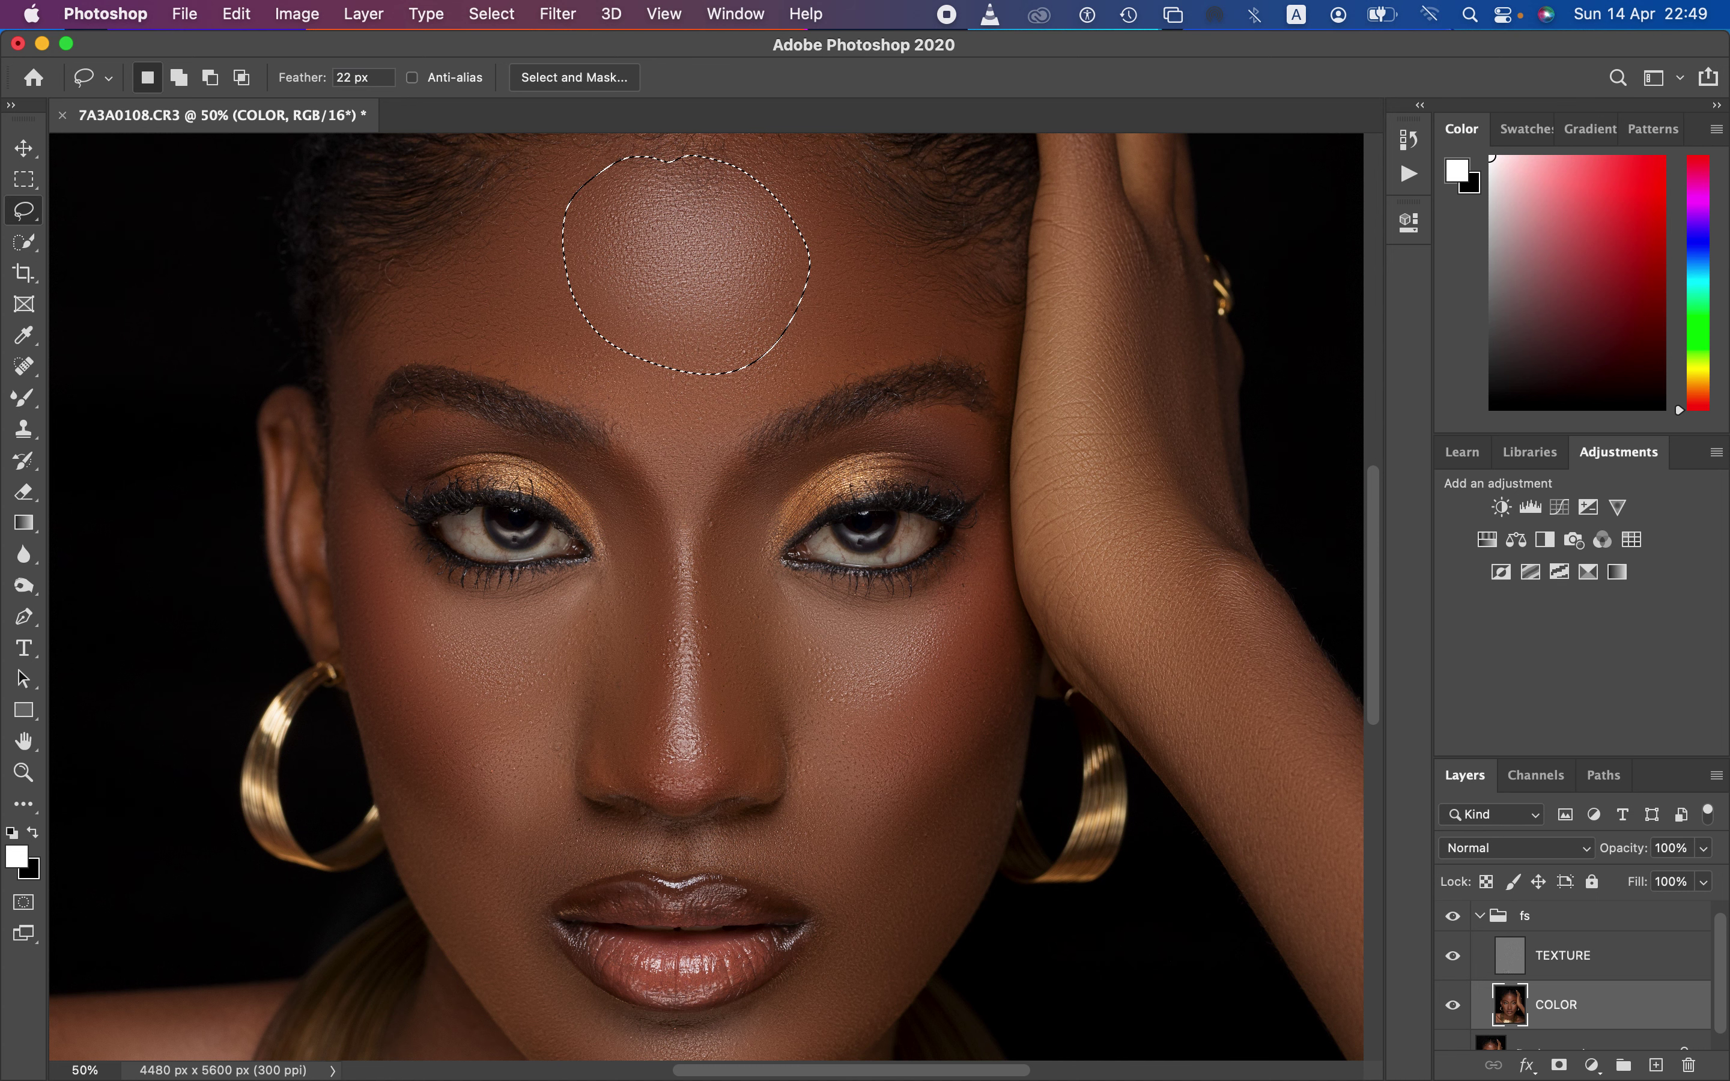
{"action": "key", "text": "q"}
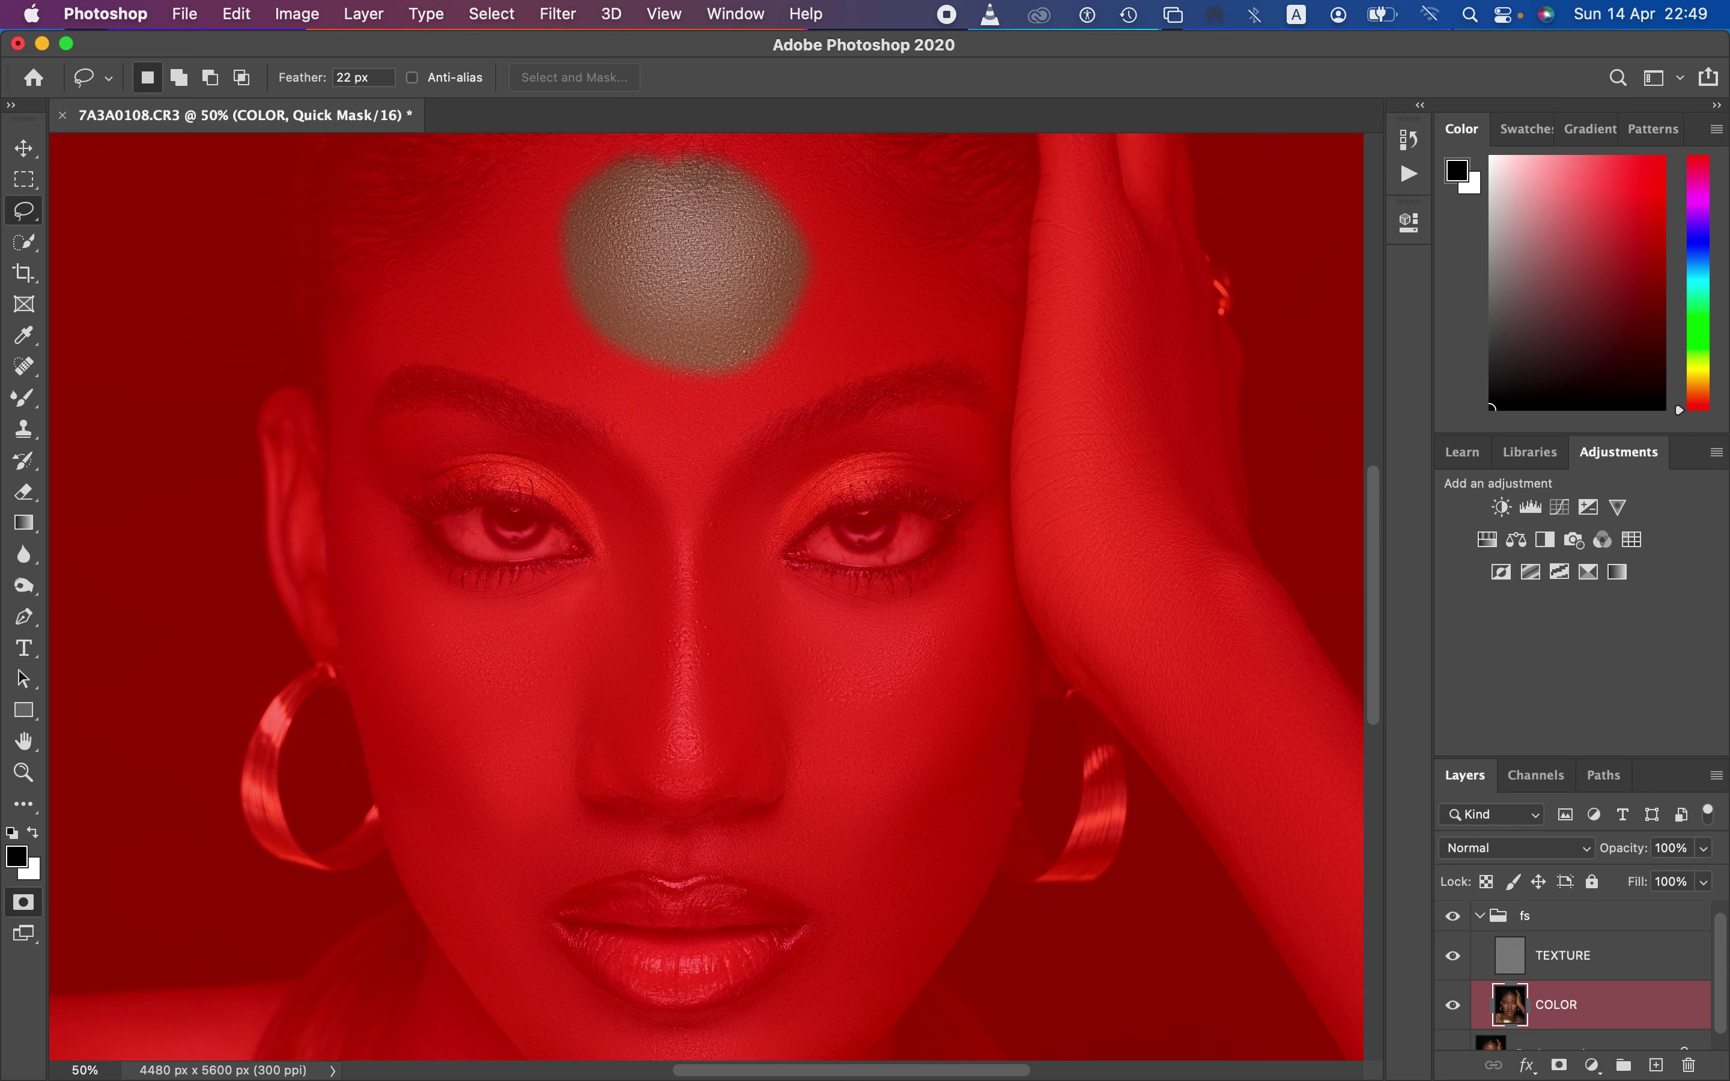
{"action": "key", "text": "q"}
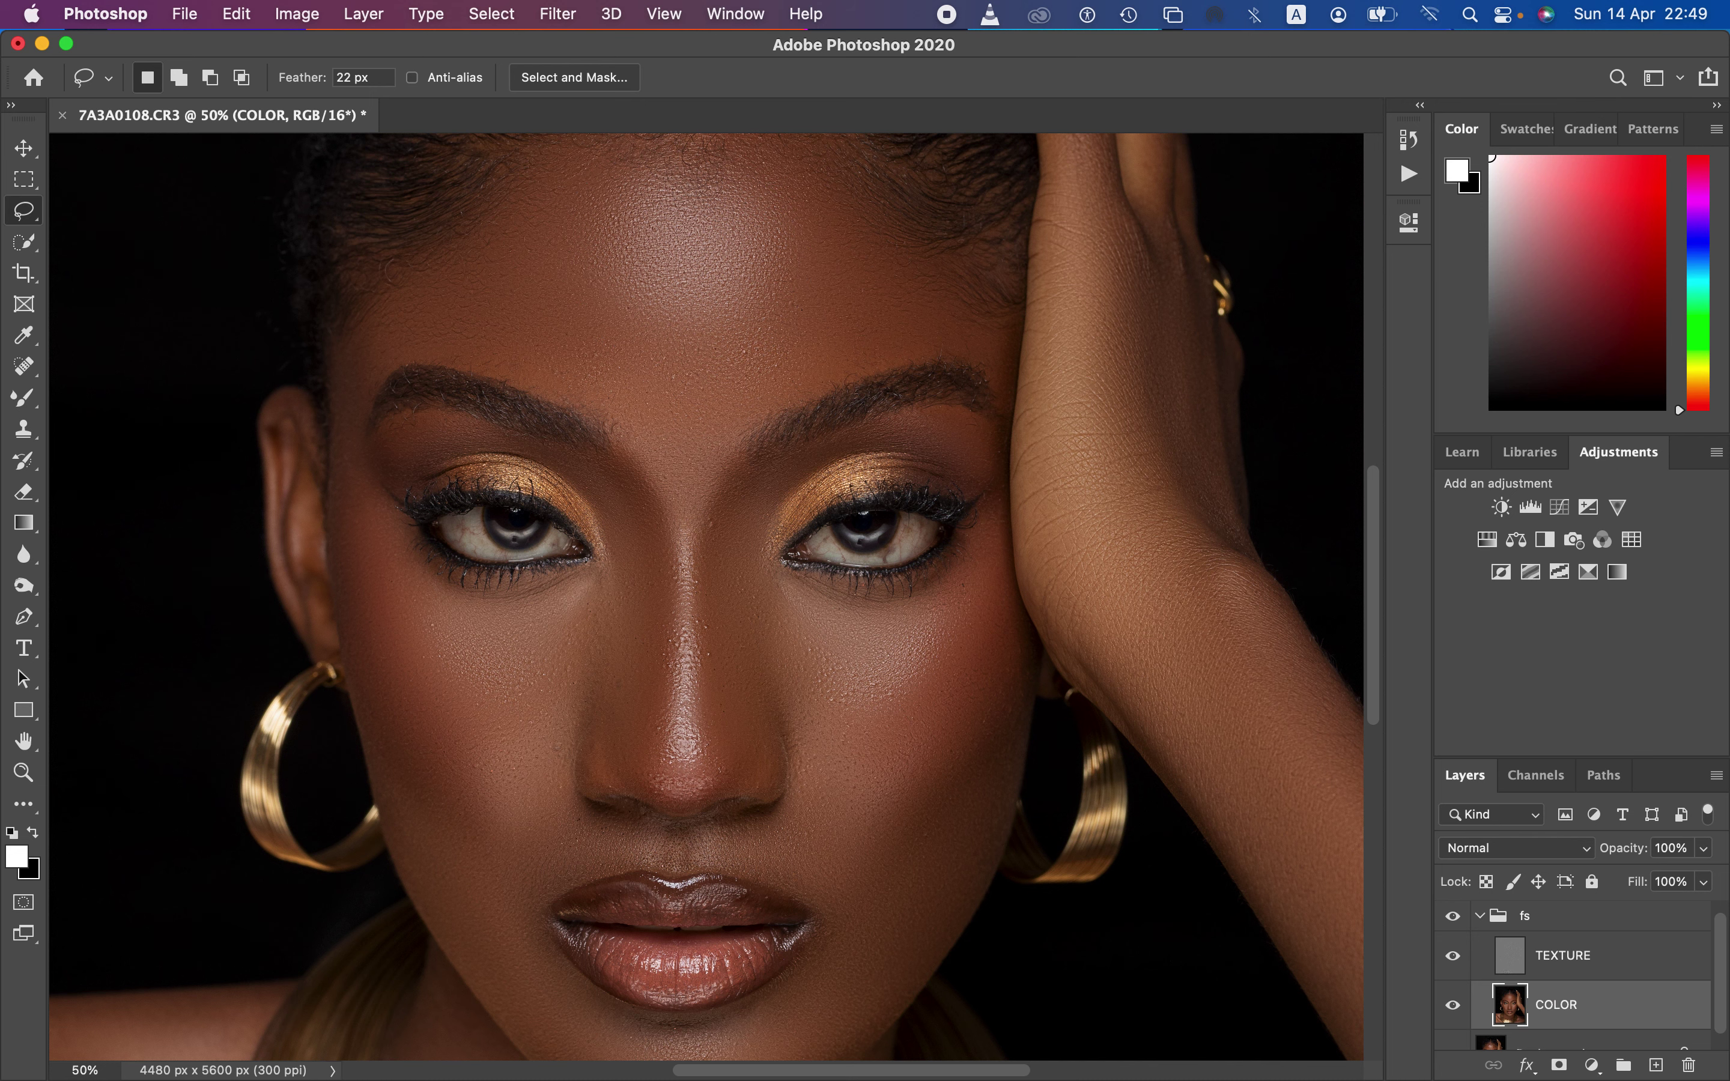
Select the whole forehead with the Lasso, following the hairline, the upper edges of both brows and the nose bridge
{"action": "key", "text": "super+minus"}
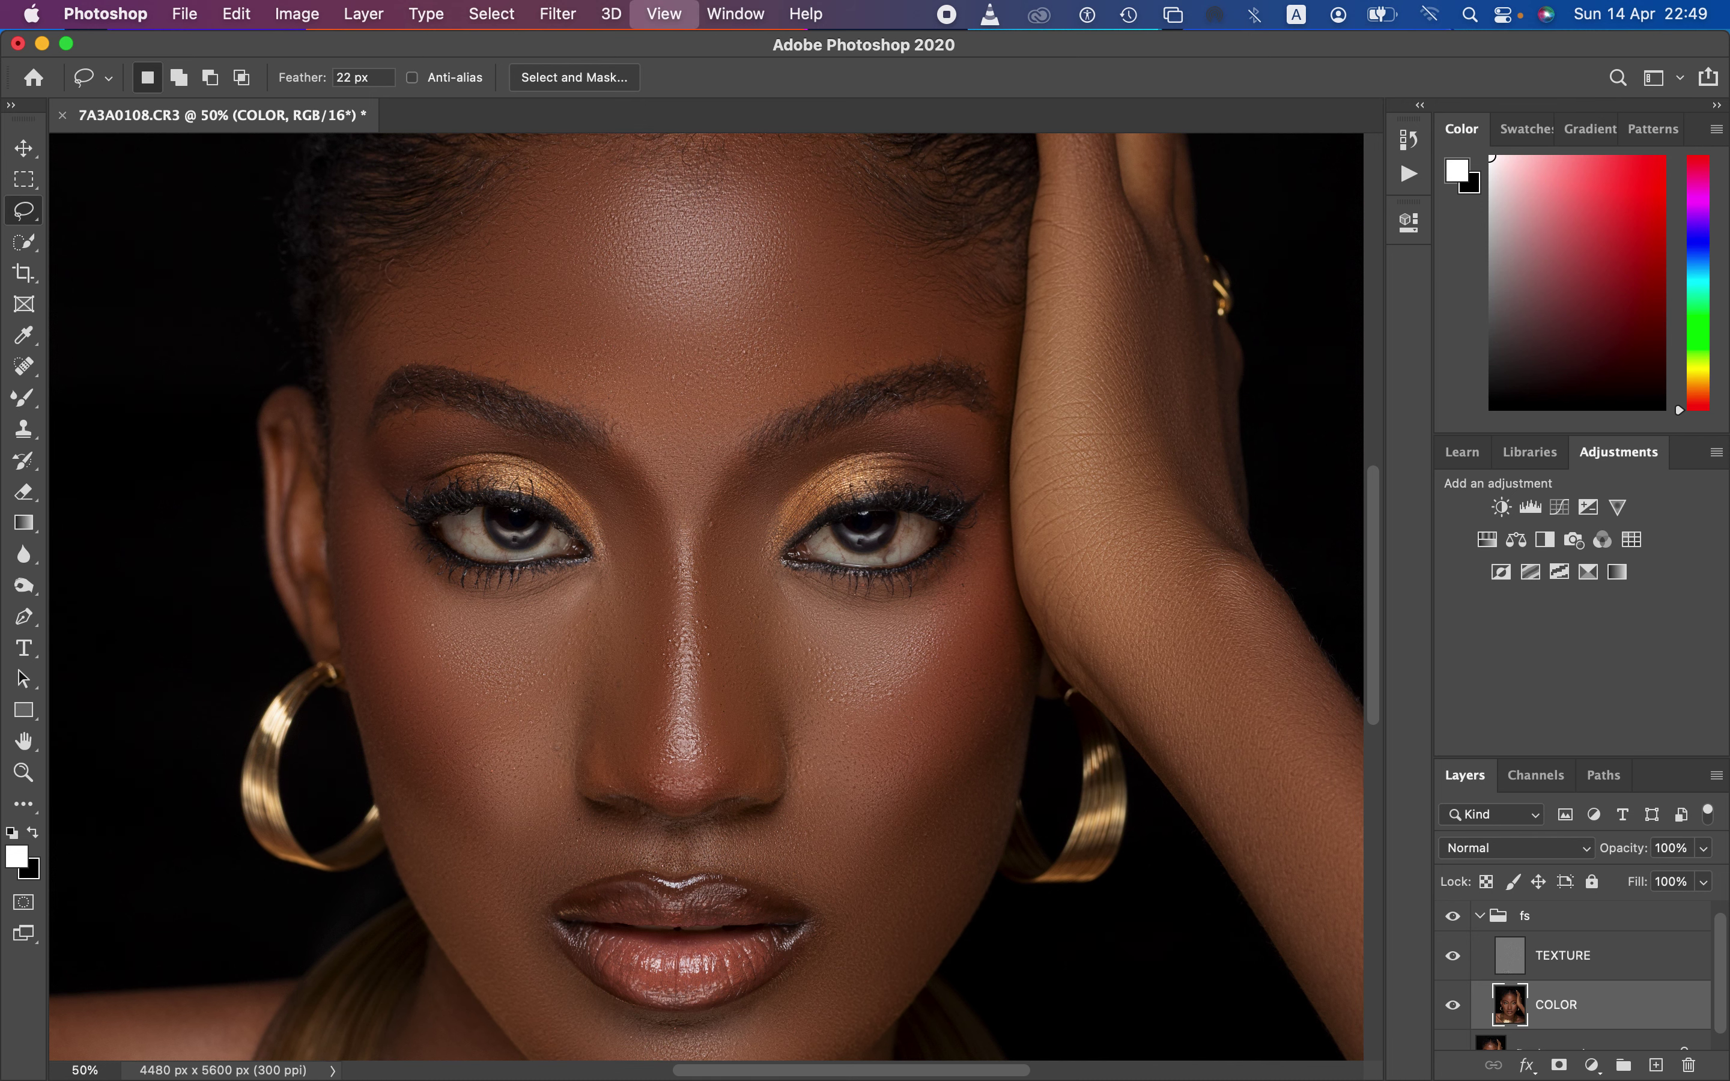
{"action": "key", "text": "super+plus"}
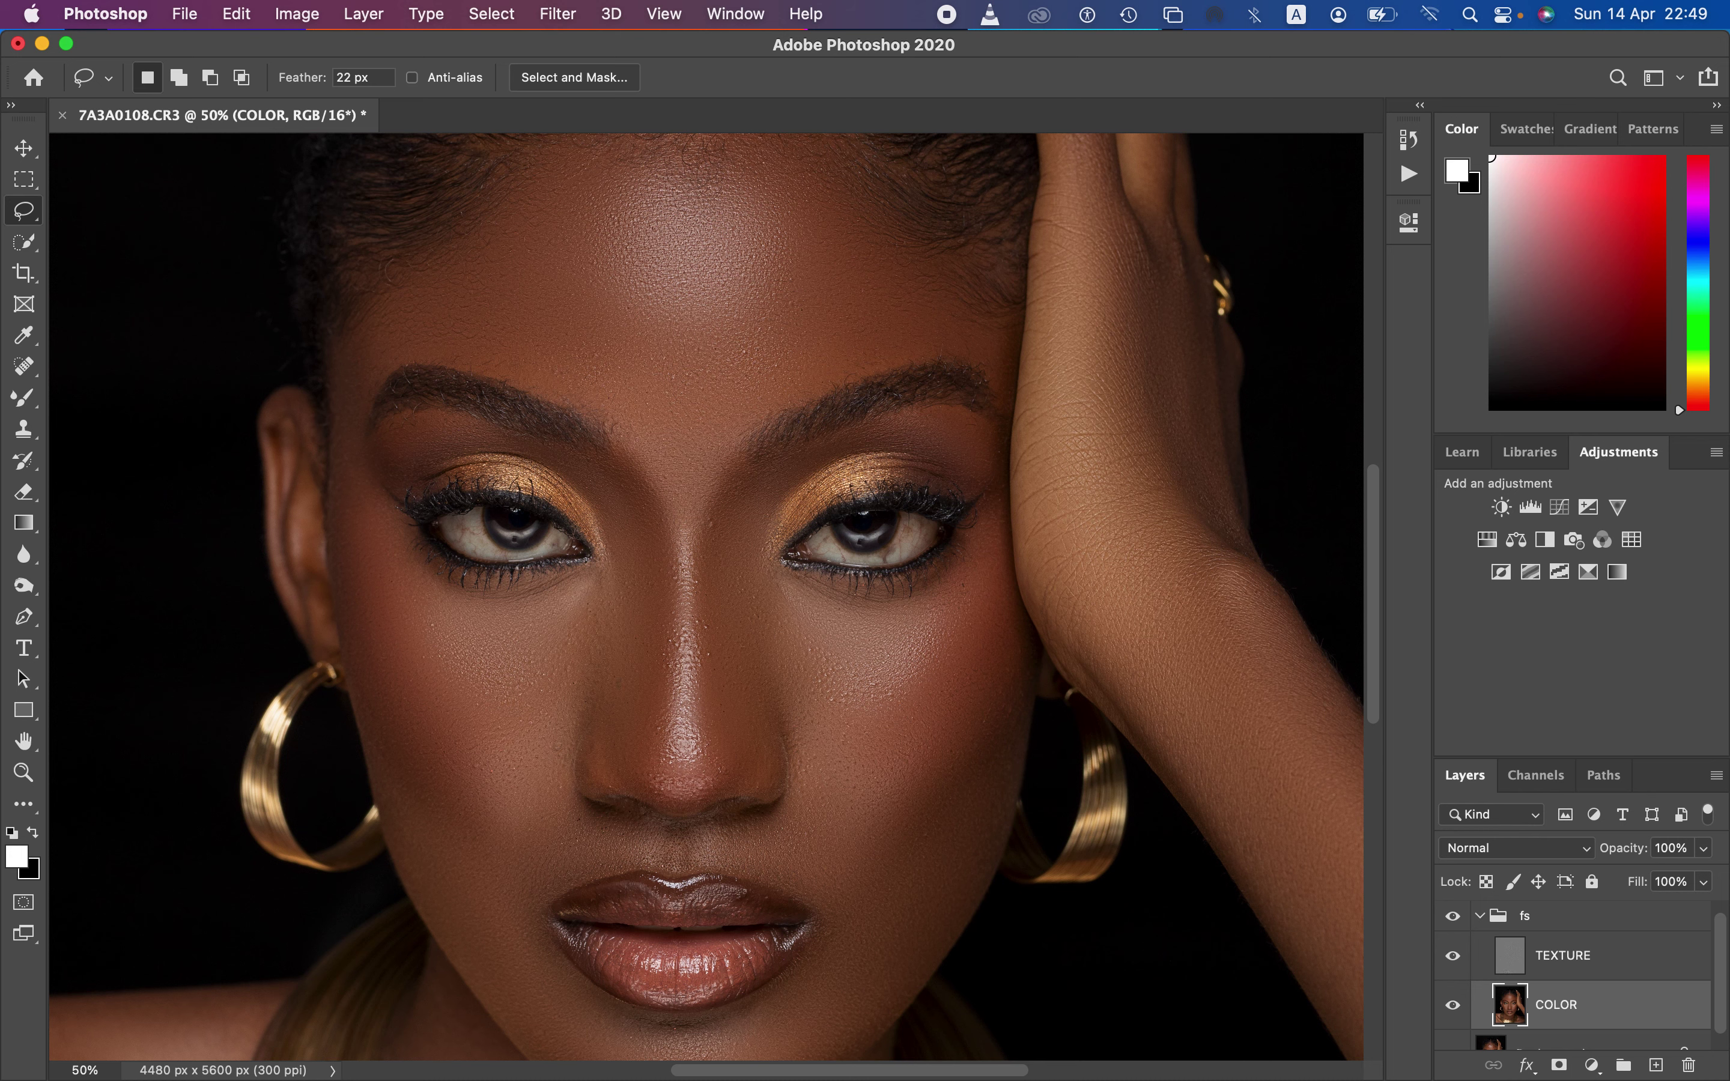
{"action": "scroll", "coordinate": [707, 597], "scroll_direction": "up", "scroll_amount": 5}
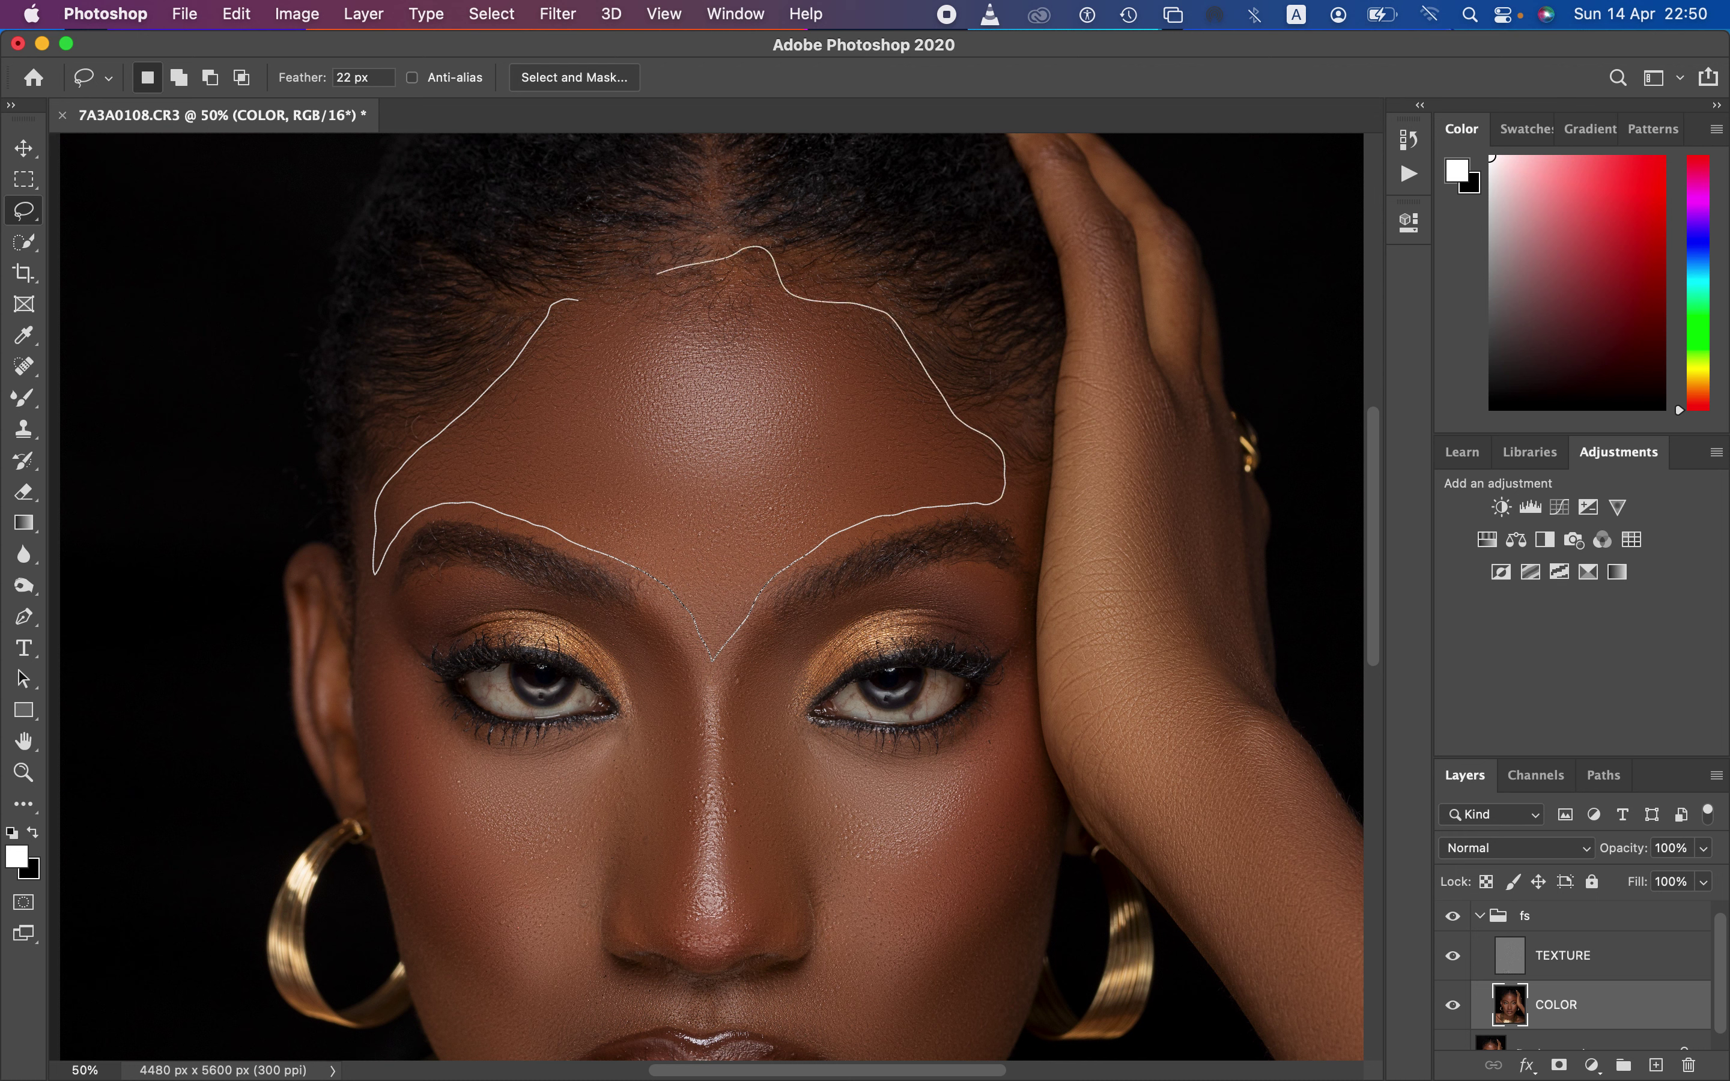
{"action": "left_click_drag", "start_coordinate": [374, 572], "coordinate": [376, 563]}
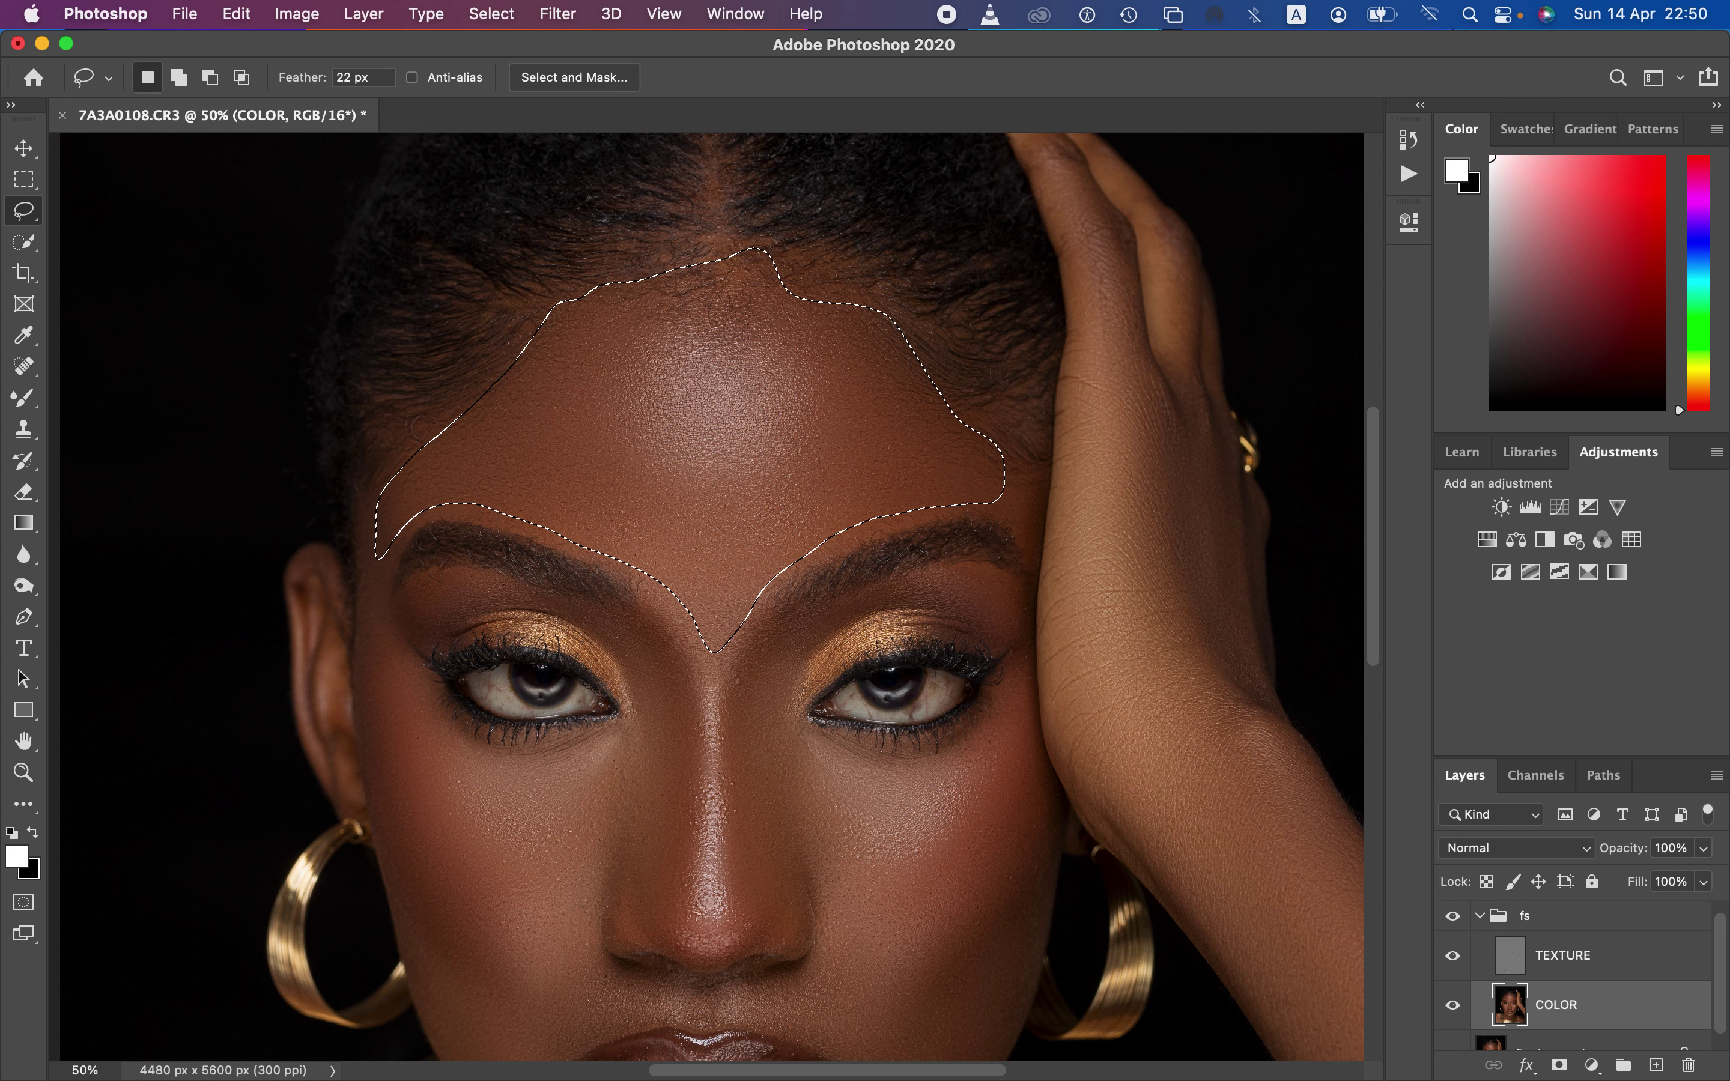
Apply a Gaussian Blur with a 21-pixel radius to the selected forehead on the COLOR layer, and deselect it
{"action": "left_click", "coordinate": [557, 14]}
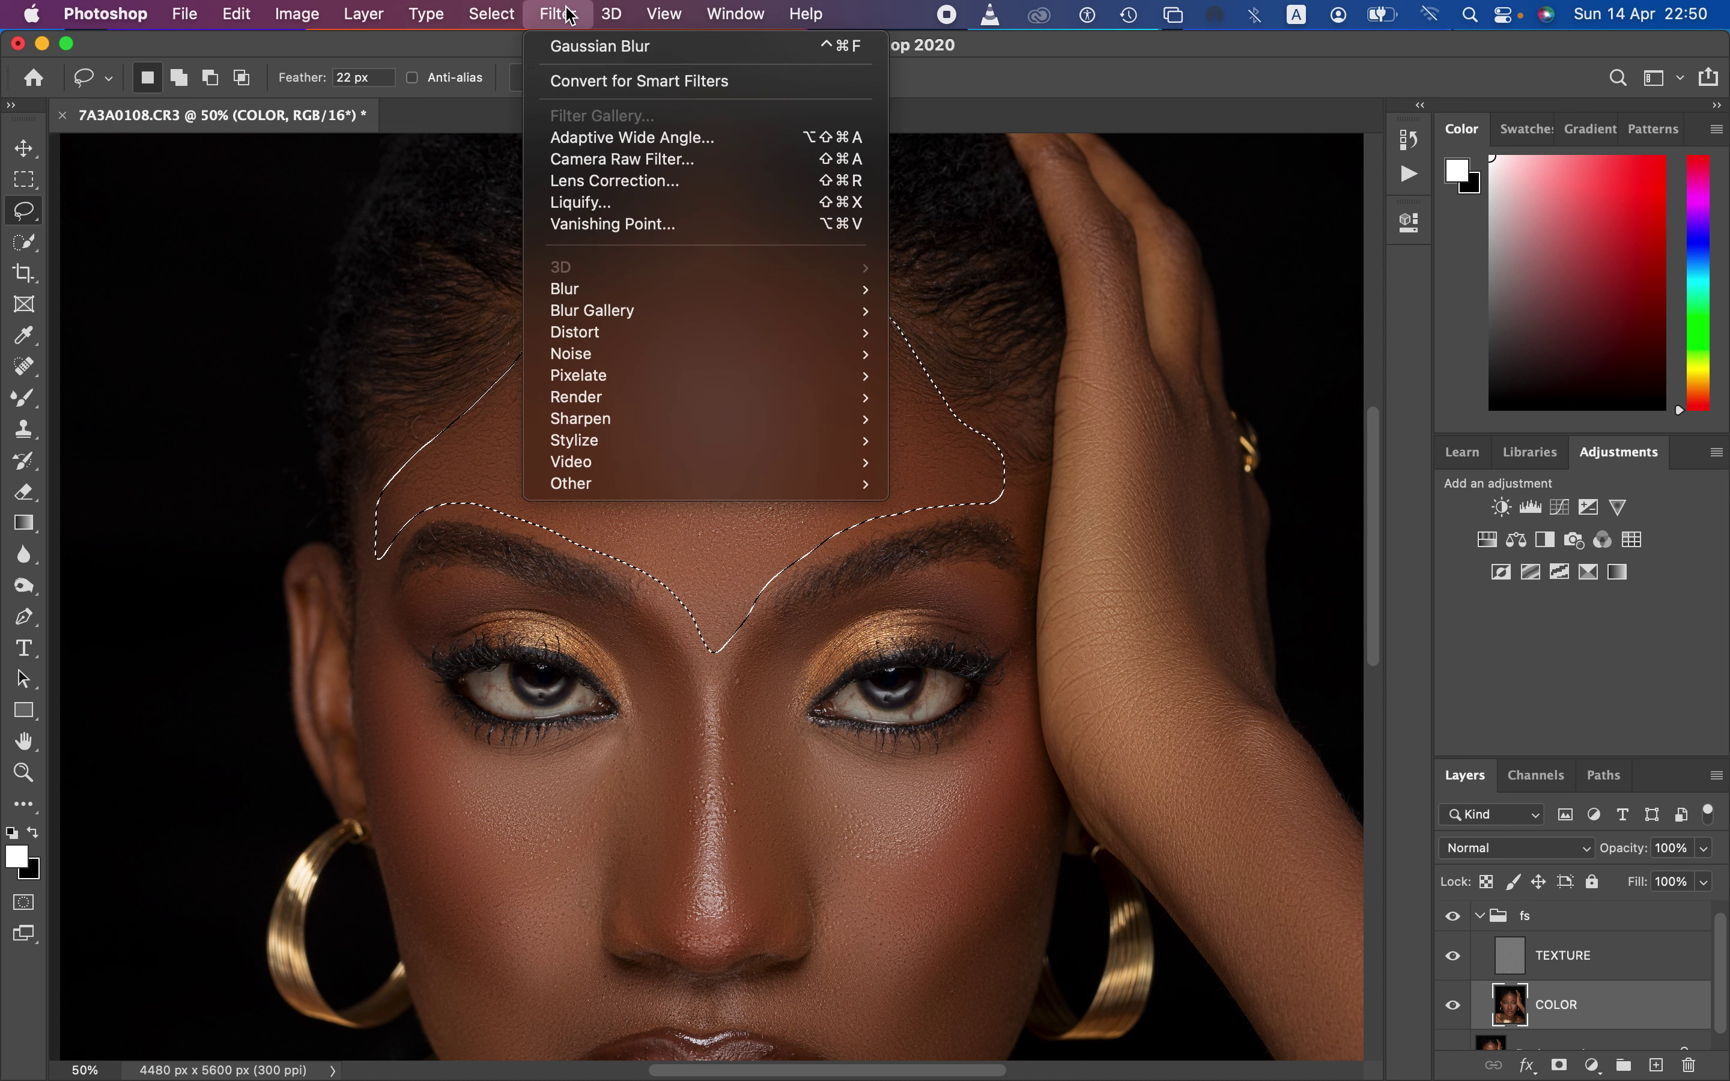
{"action": "mouse_move", "coordinate": [606, 289]}
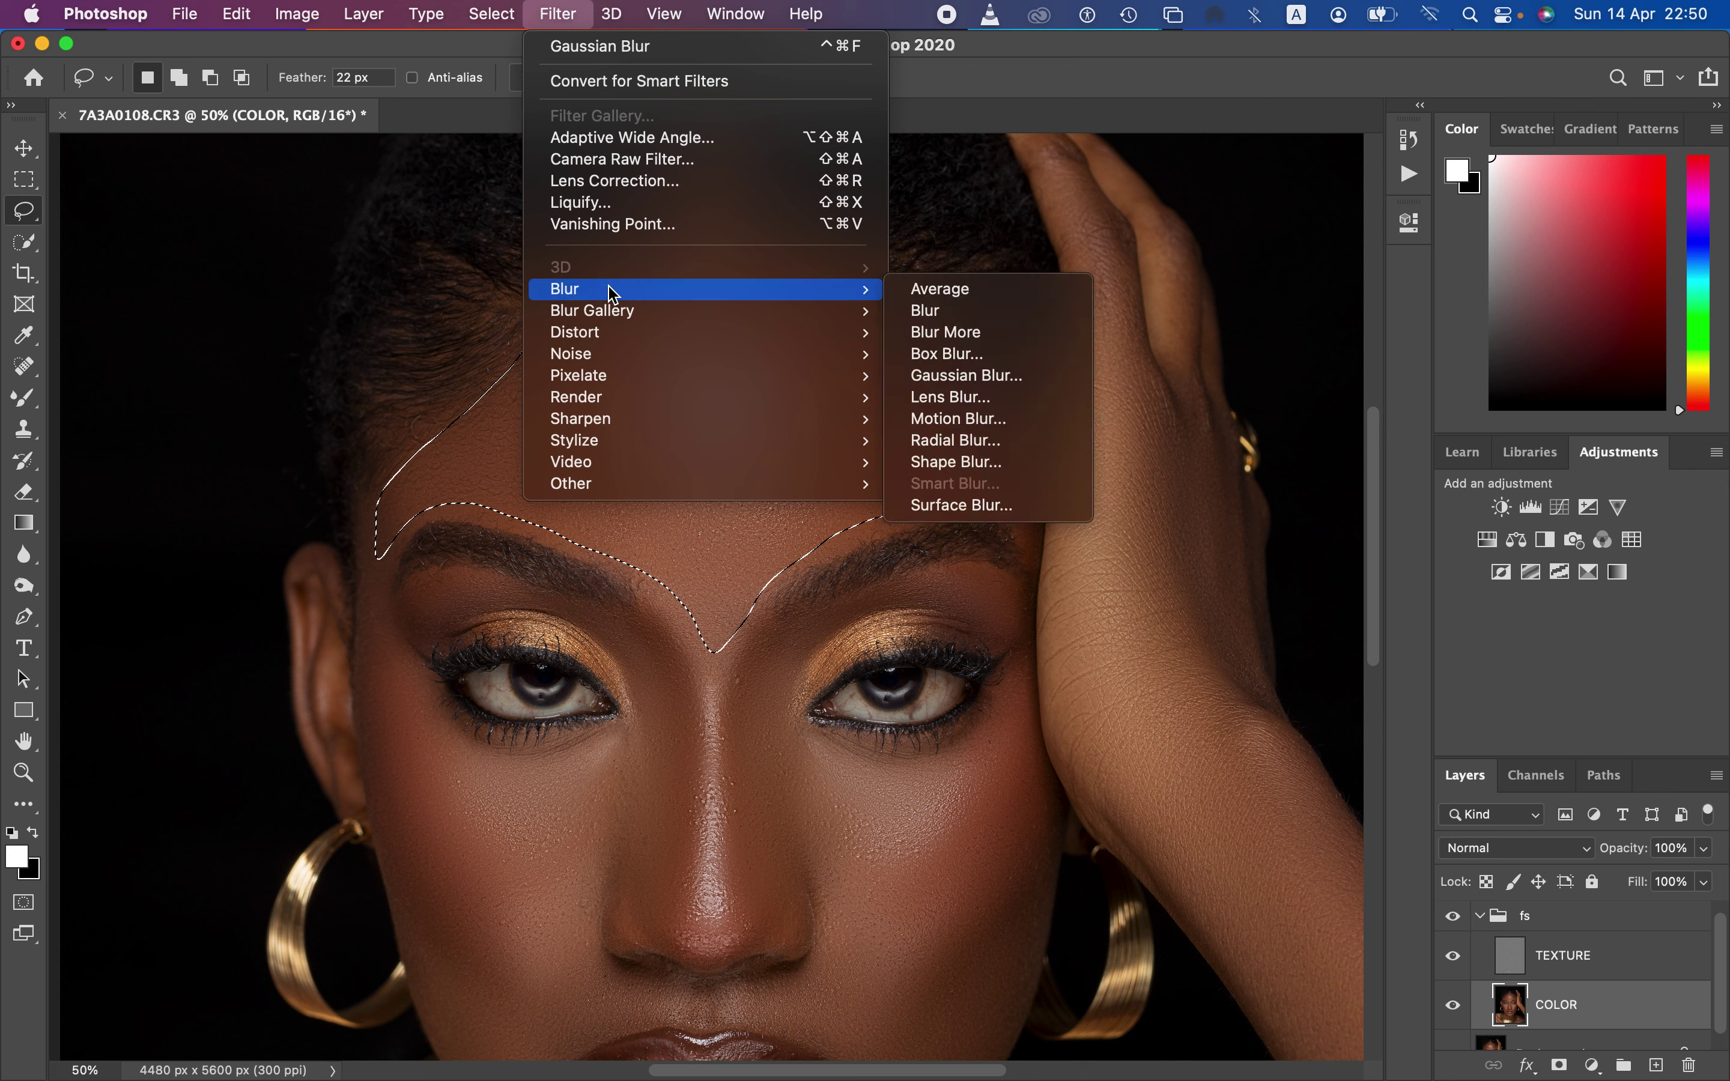
{"action": "left_click", "coordinate": [996, 375]}
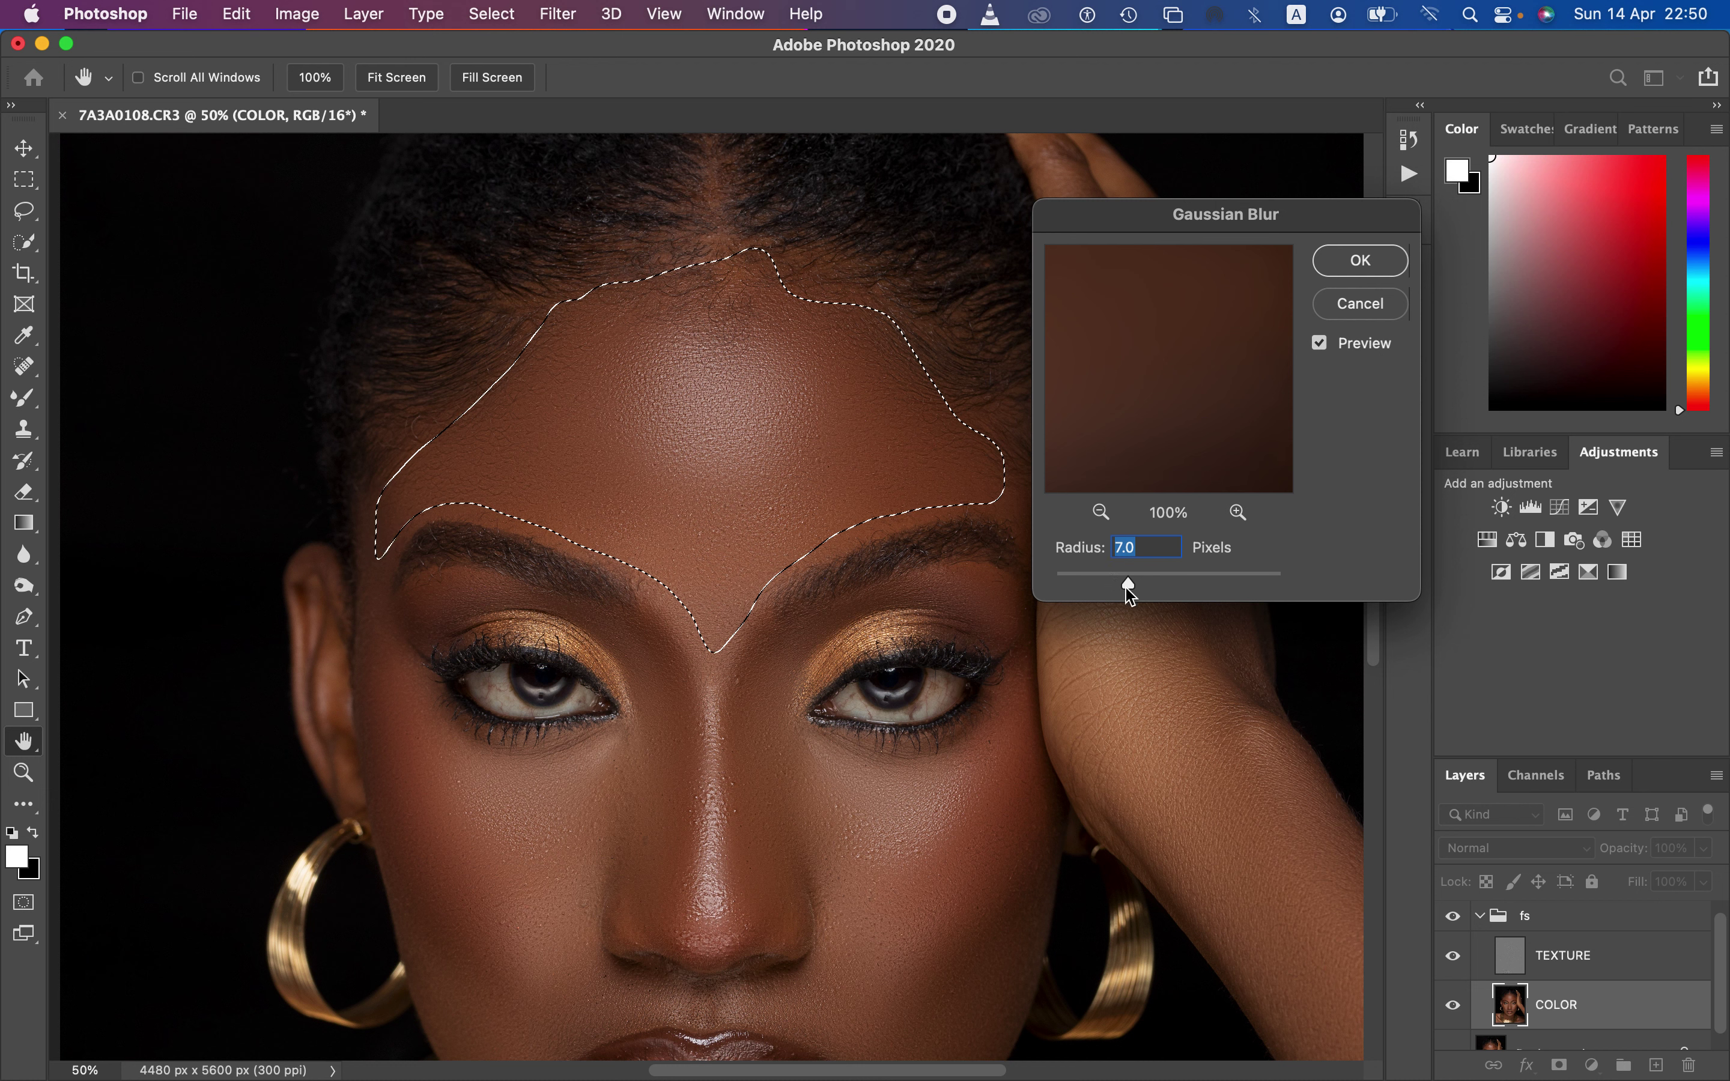
{"action": "left_click_drag", "start_coordinate": [1131, 596], "coordinate": [1161, 593]}
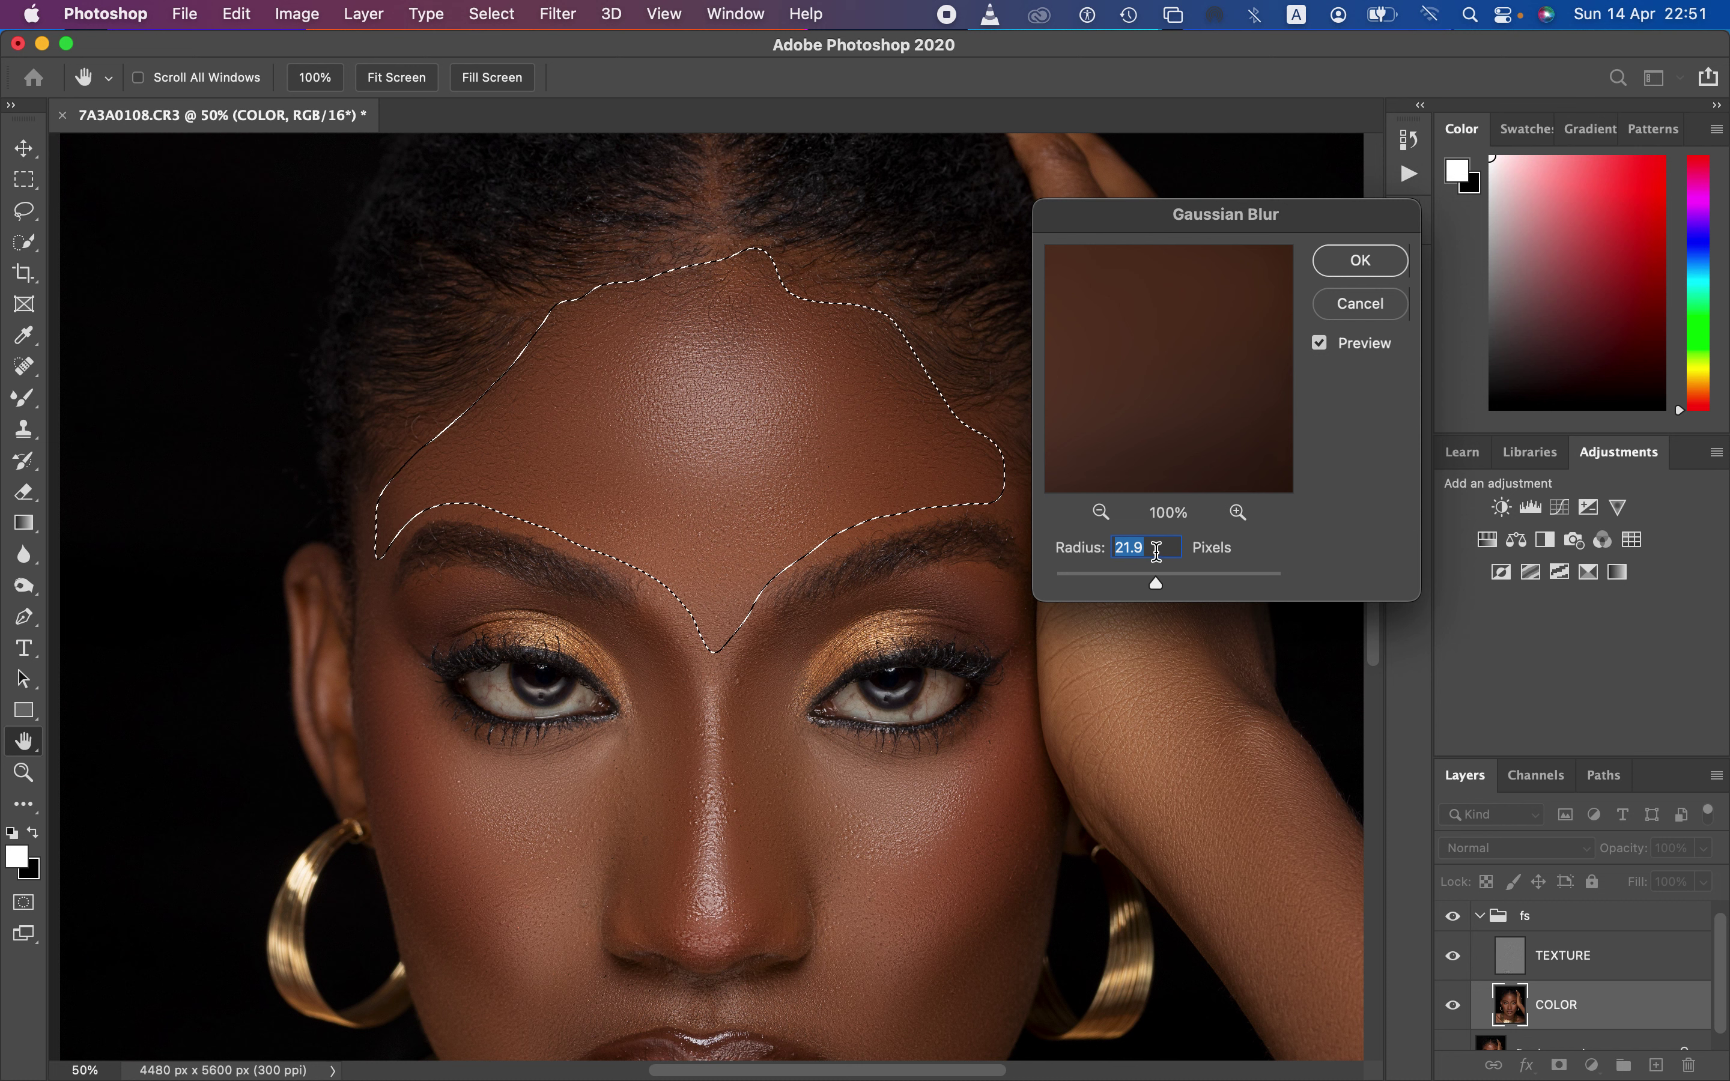
{"action": "type", "text": "7"}
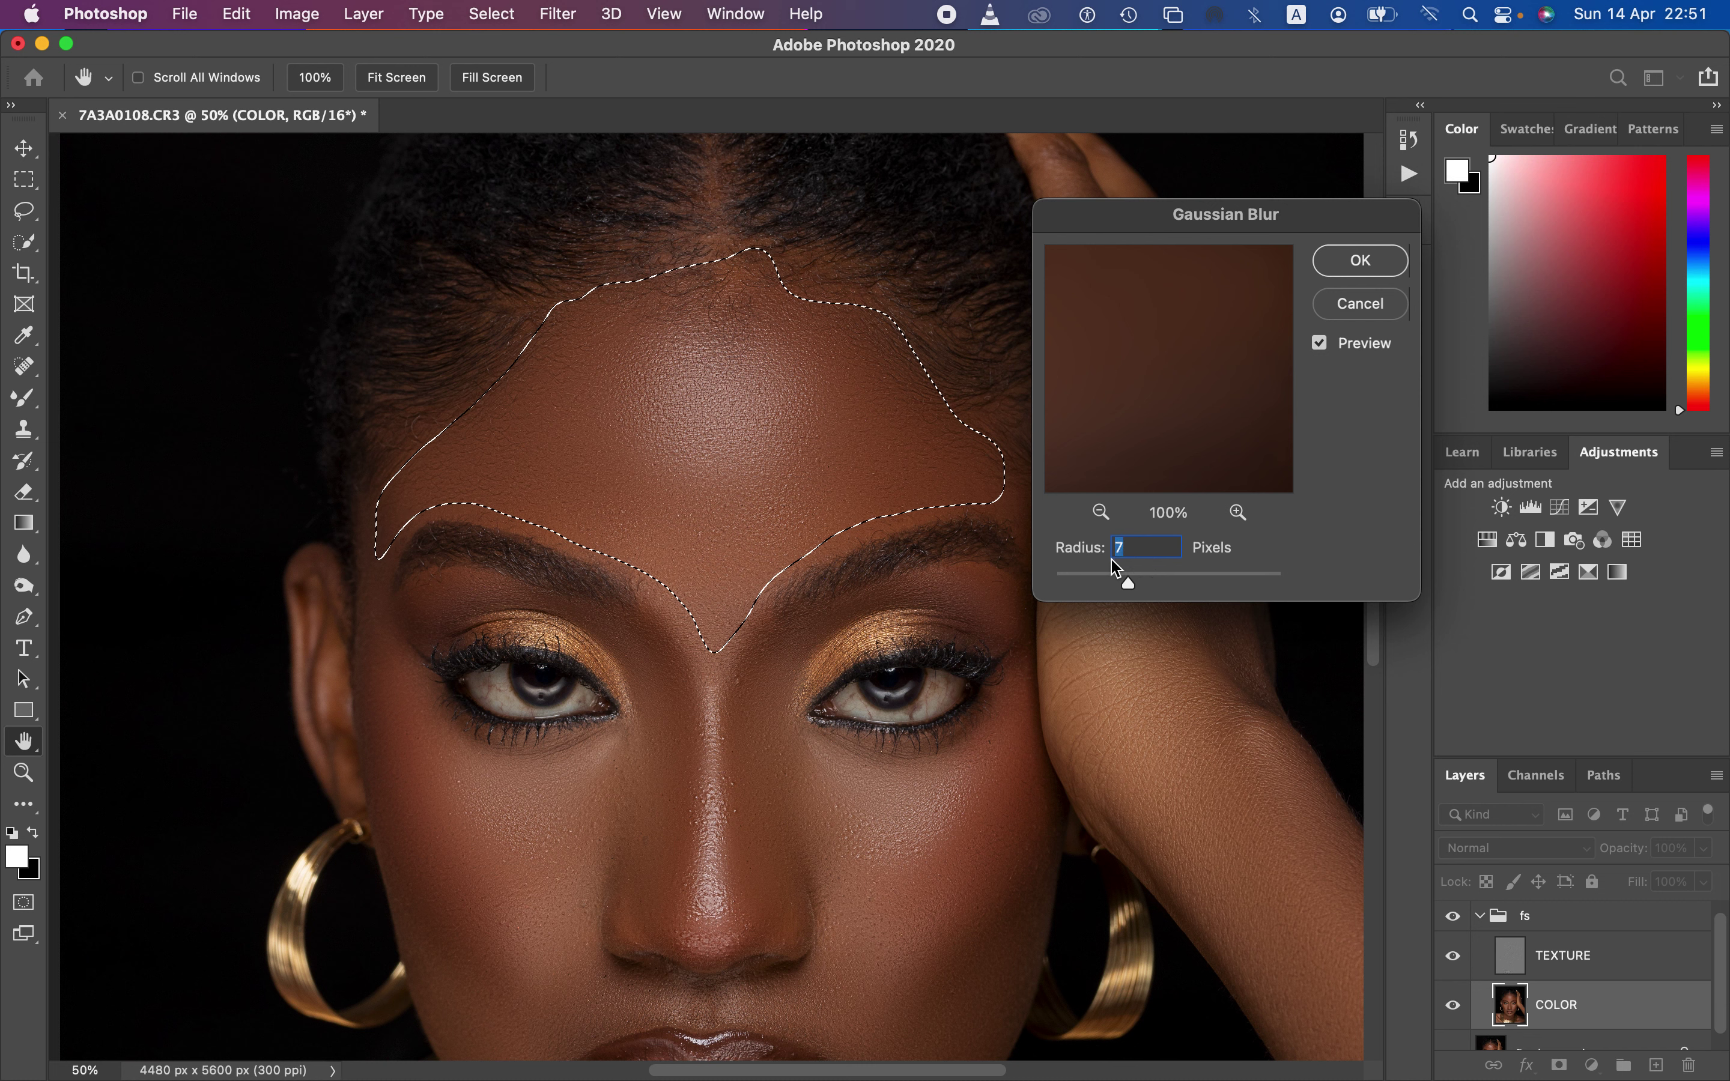
{"action": "type", "text": "1"}
{"action": "left_click", "coordinate": [1359, 262]}
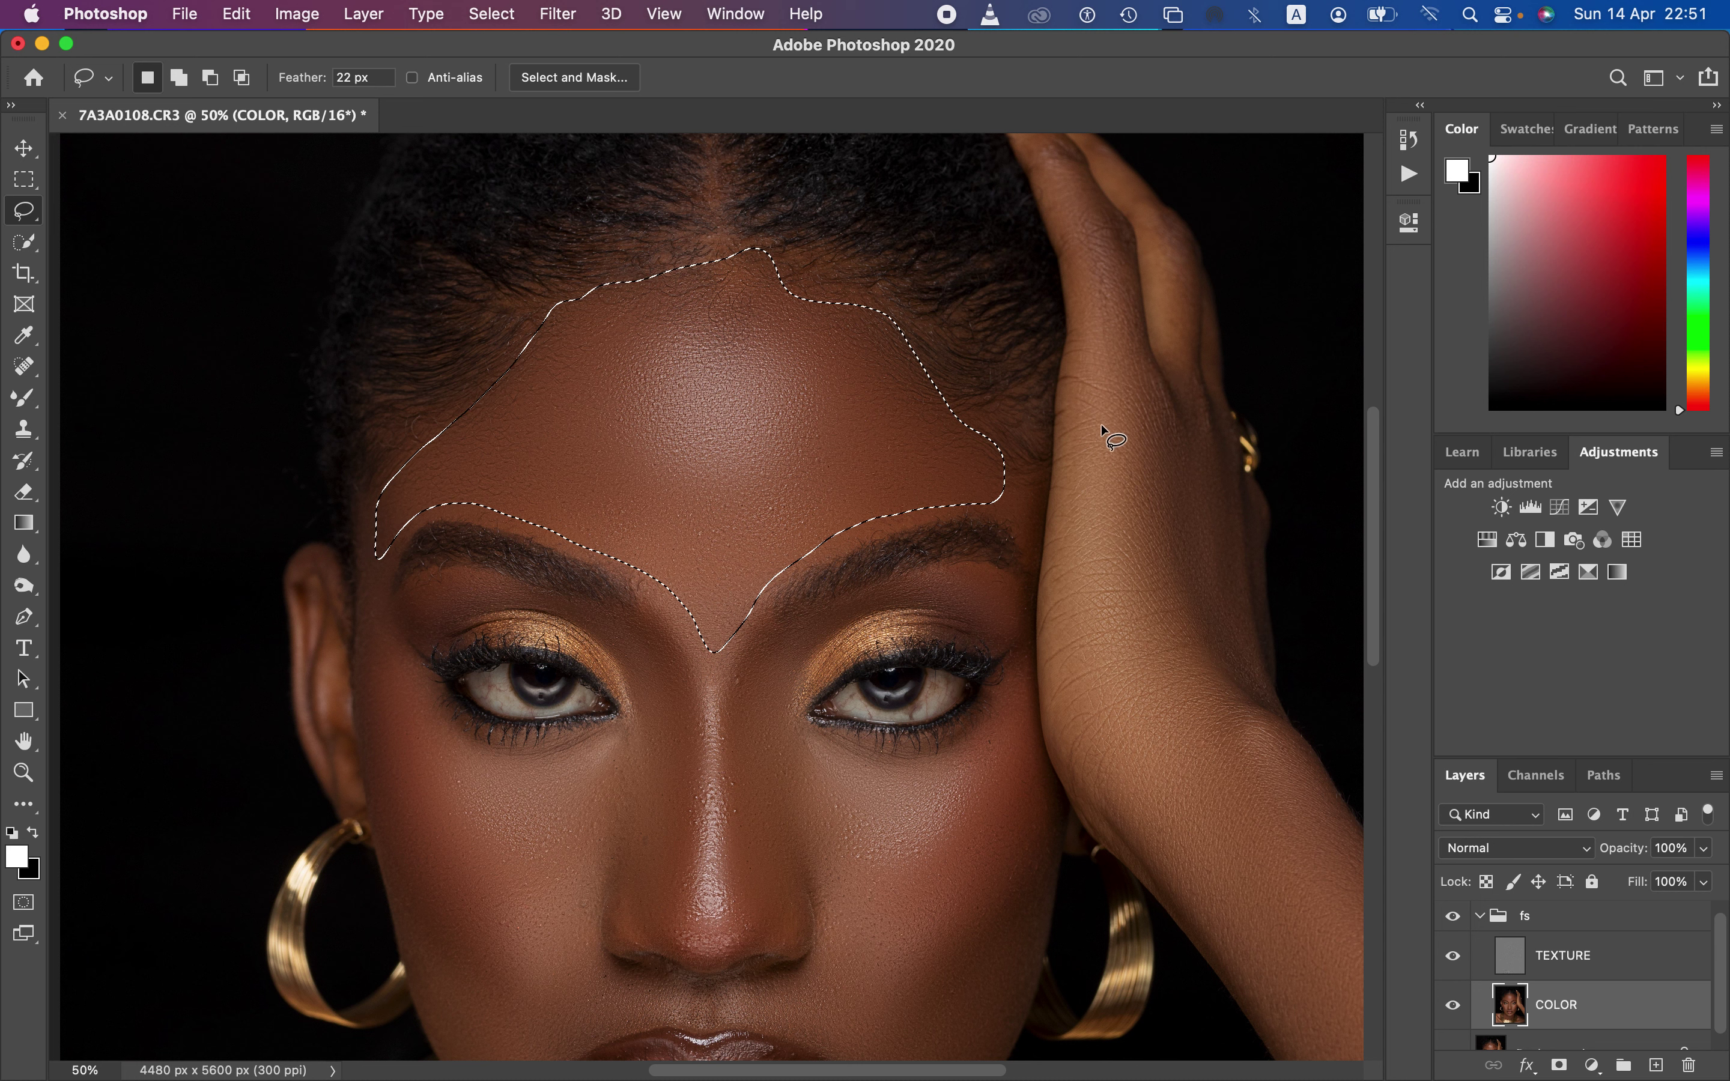
{"action": "key", "text": "super+minus"}
{"action": "key", "text": "super+minus"}
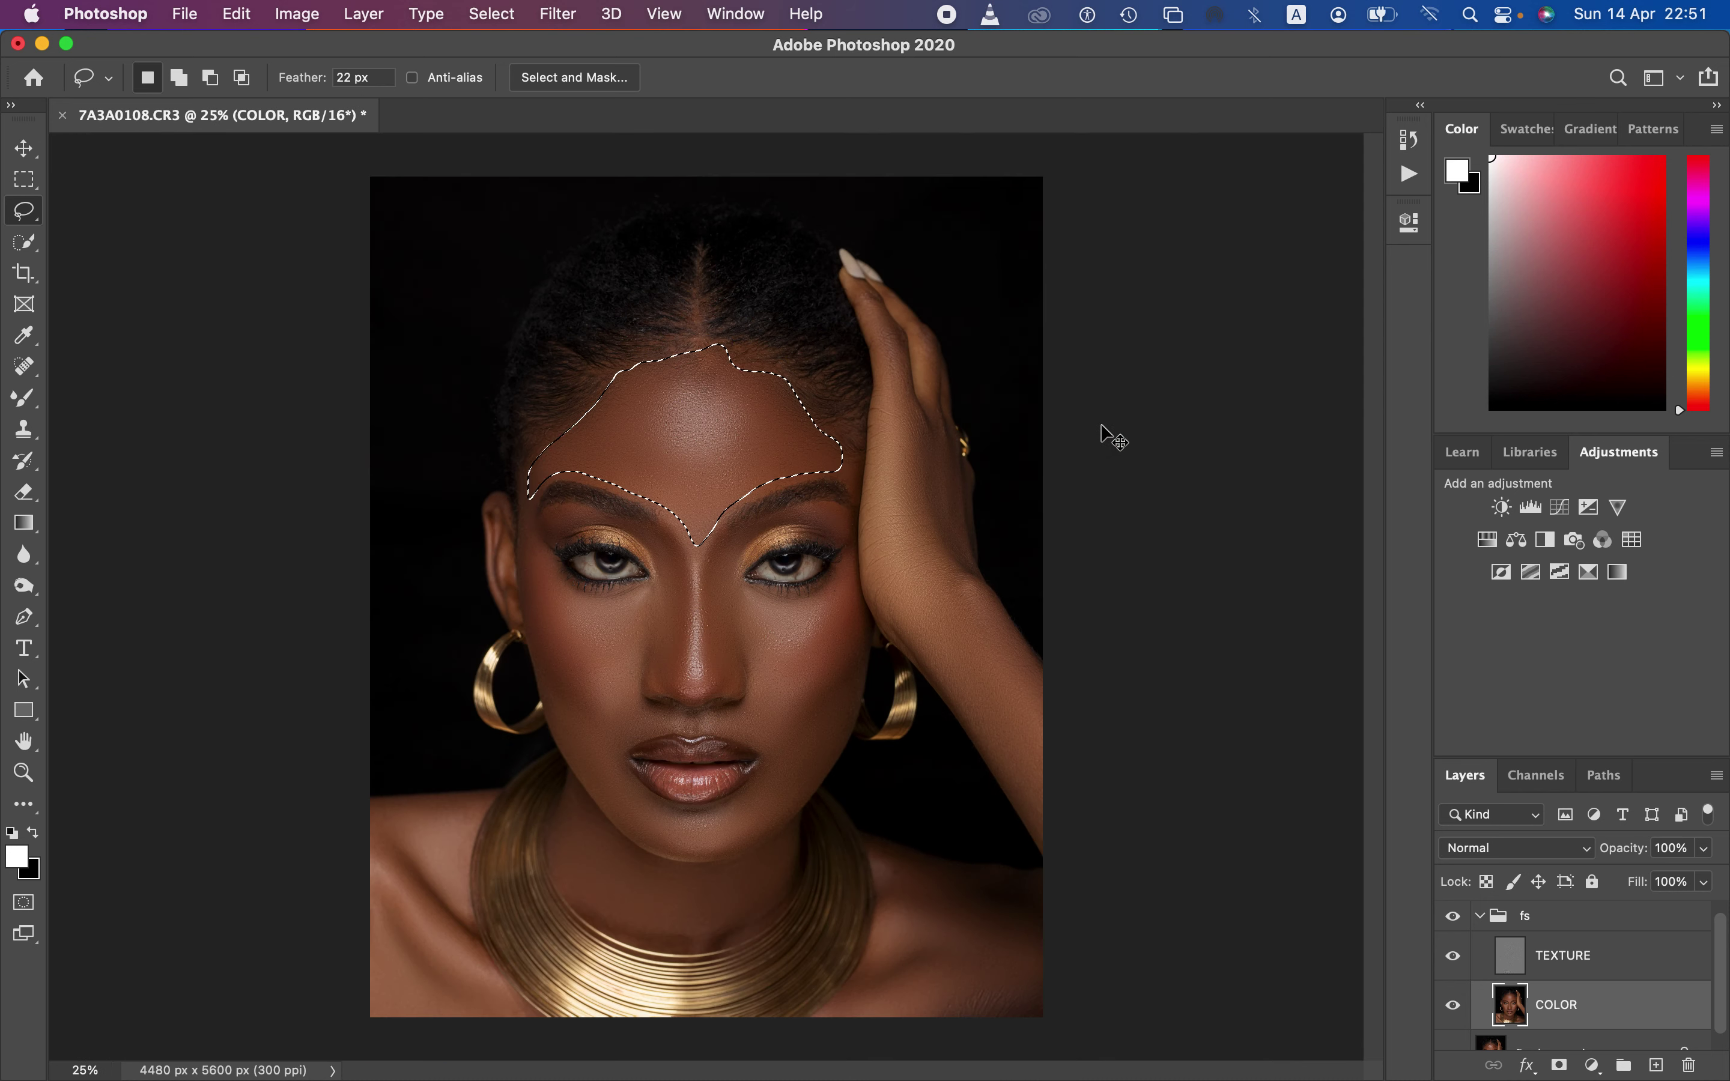
{"action": "key", "text": "super+equal"}
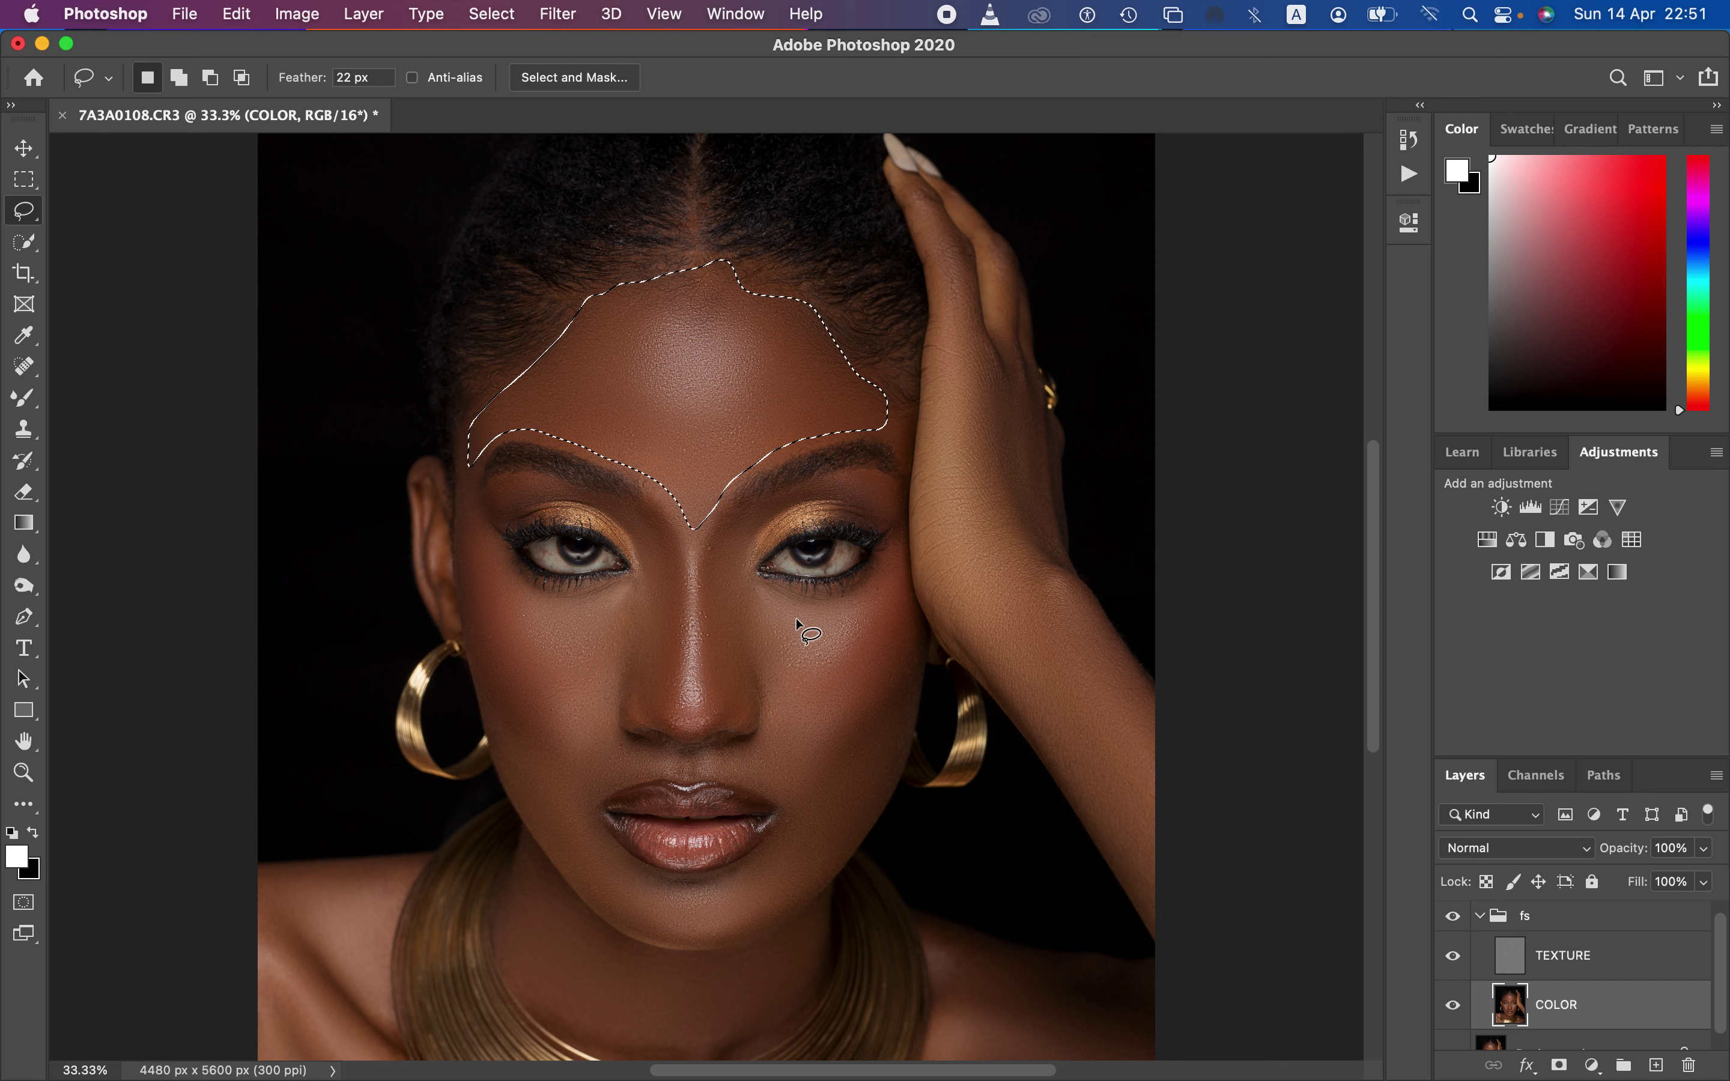
{"action": "key", "text": "super+d"}
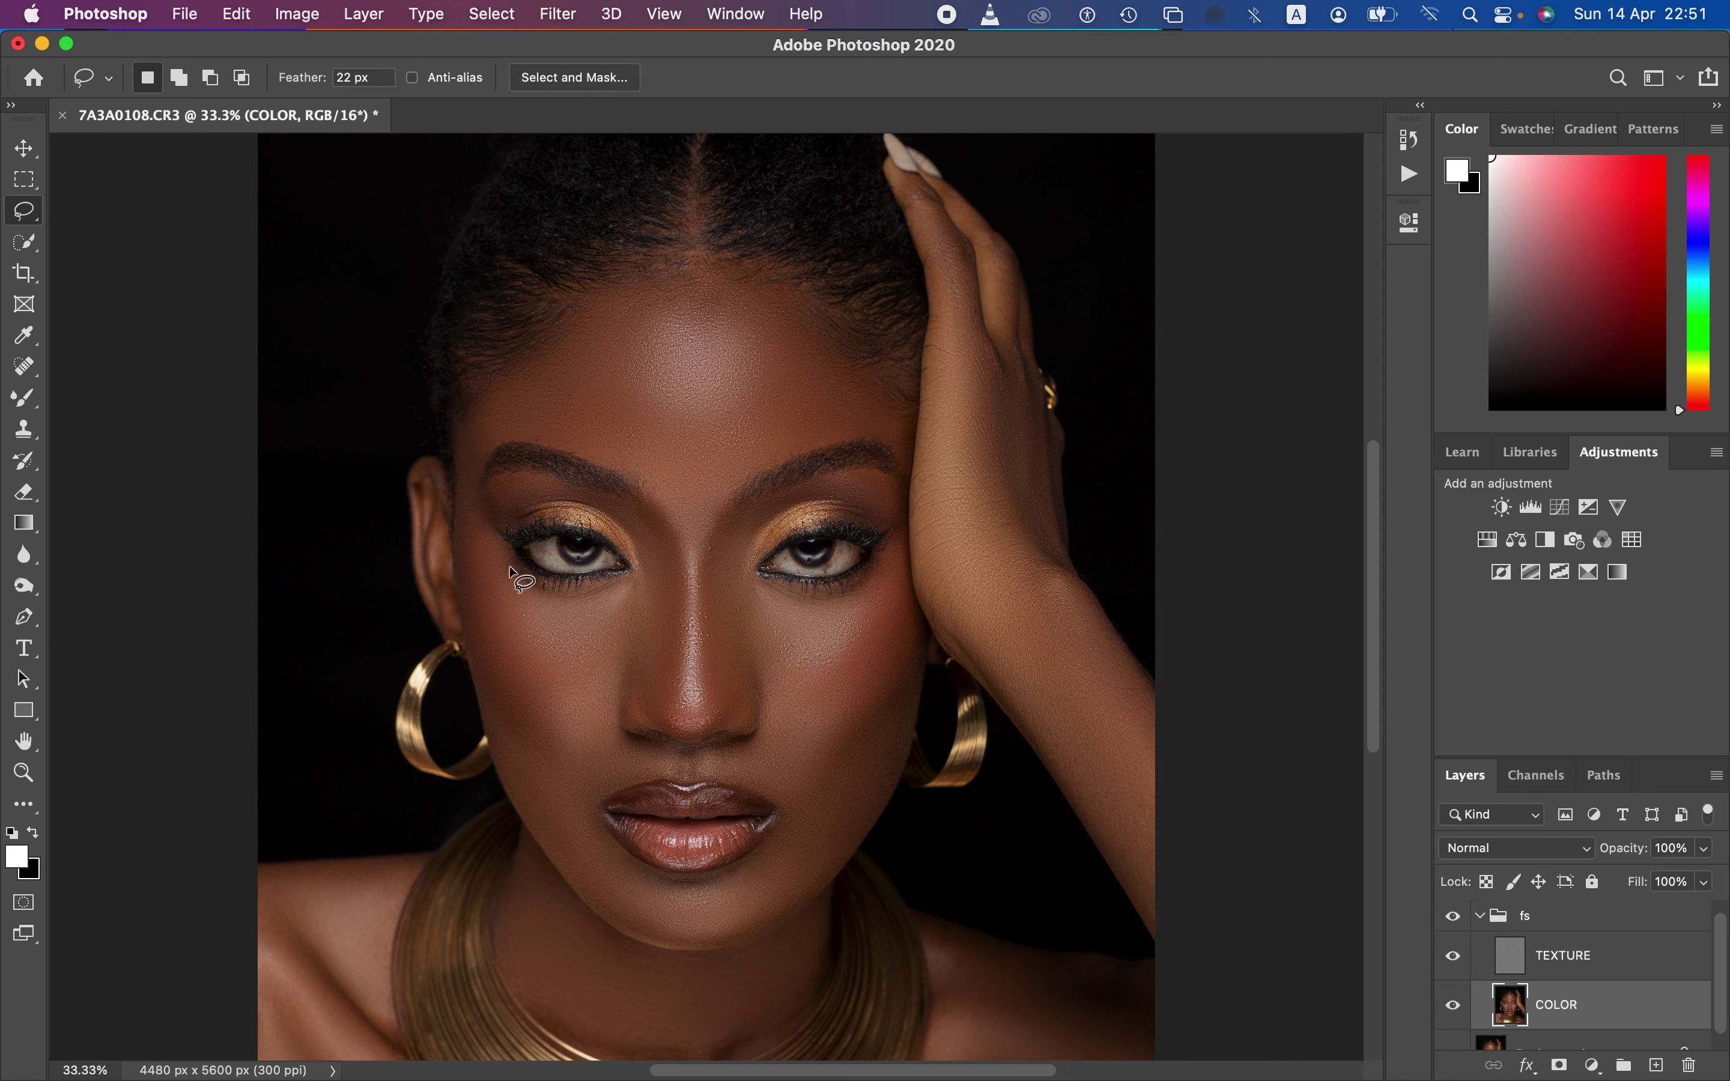
Lasso the cheek under the image-left eye, from the temple to beside the nose, and apply a 21-pixel Gaussian Blur
{"action": "left_click_drag", "start_coordinate": [466, 507], "coordinate": [484, 529]}
{"action": "mouse_move", "coordinate": [562, 607]}
{"action": "left_mouse_down"}
{"action": "mouse_move", "coordinate": [643, 582]}
{"action": "mouse_move", "coordinate": [548, 719]}
{"action": "mouse_move", "coordinate": [492, 656]}
{"action": "mouse_move", "coordinate": [473, 525]}
{"action": "left_mouse_up"}
{"action": "left_click", "coordinate": [558, 14]}
{"action": "mouse_move", "coordinate": [798, 294]}
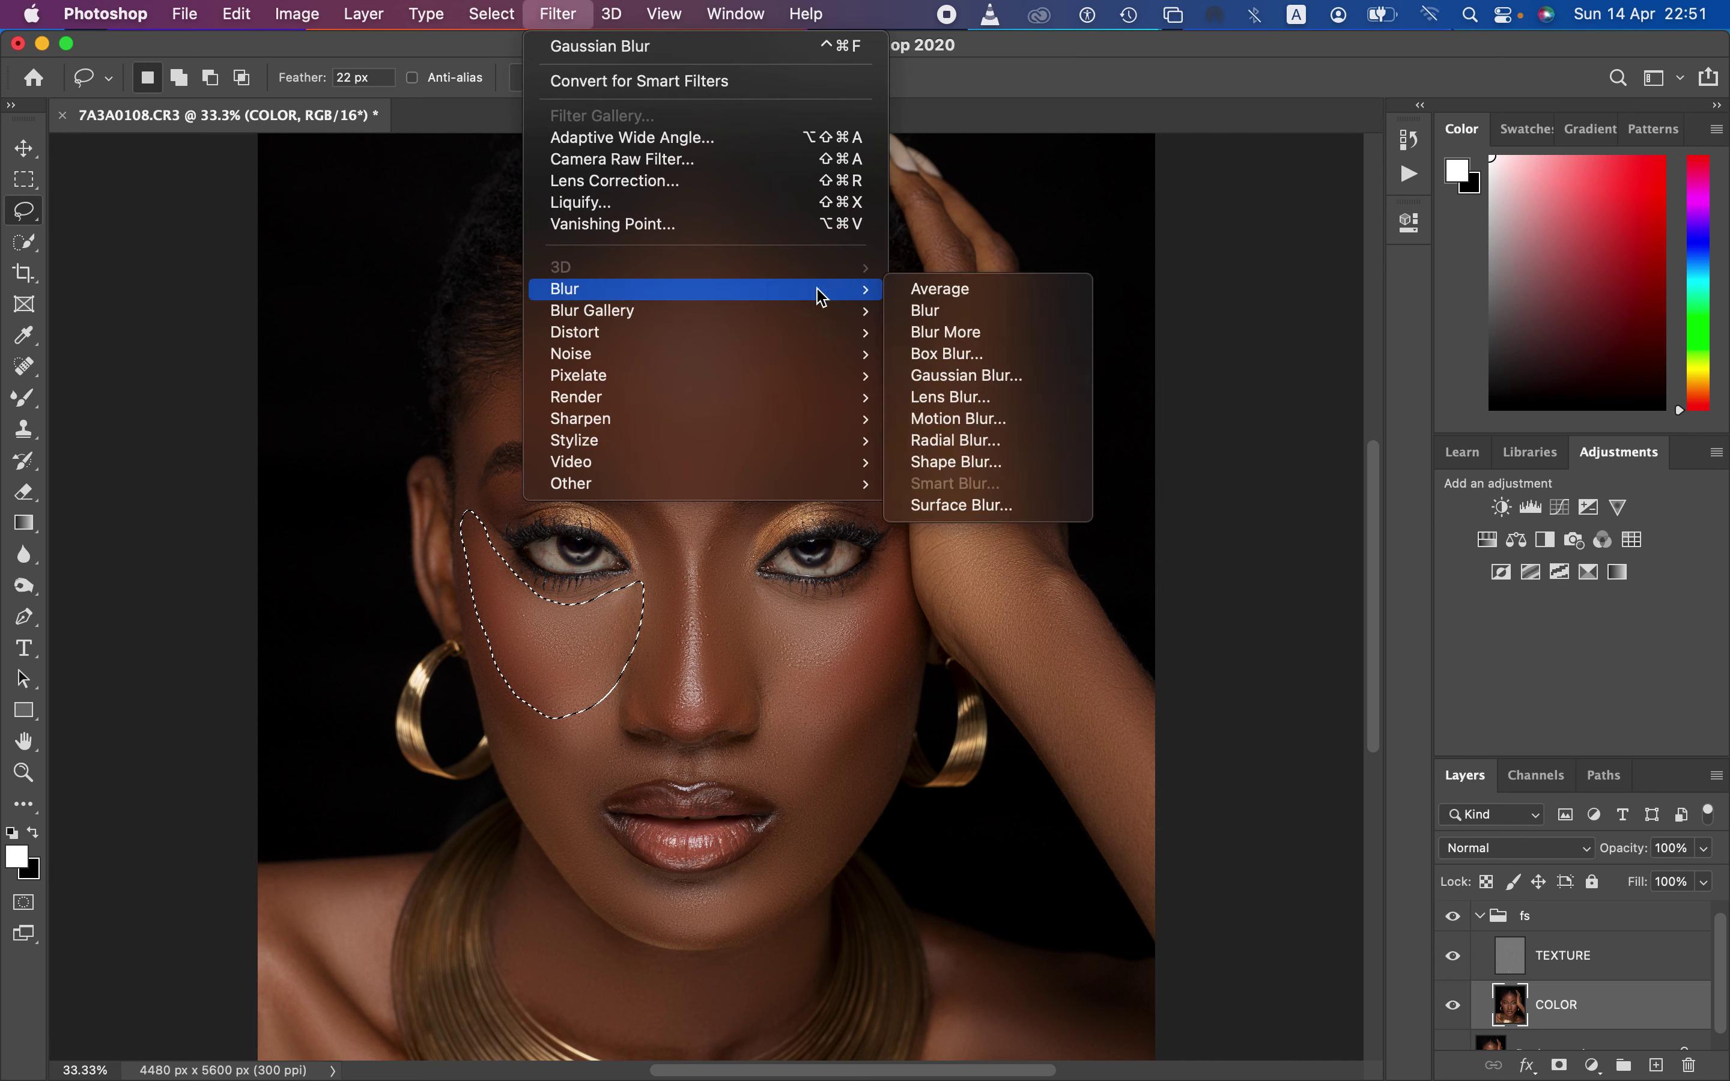
{"action": "left_click", "coordinate": [977, 377]}
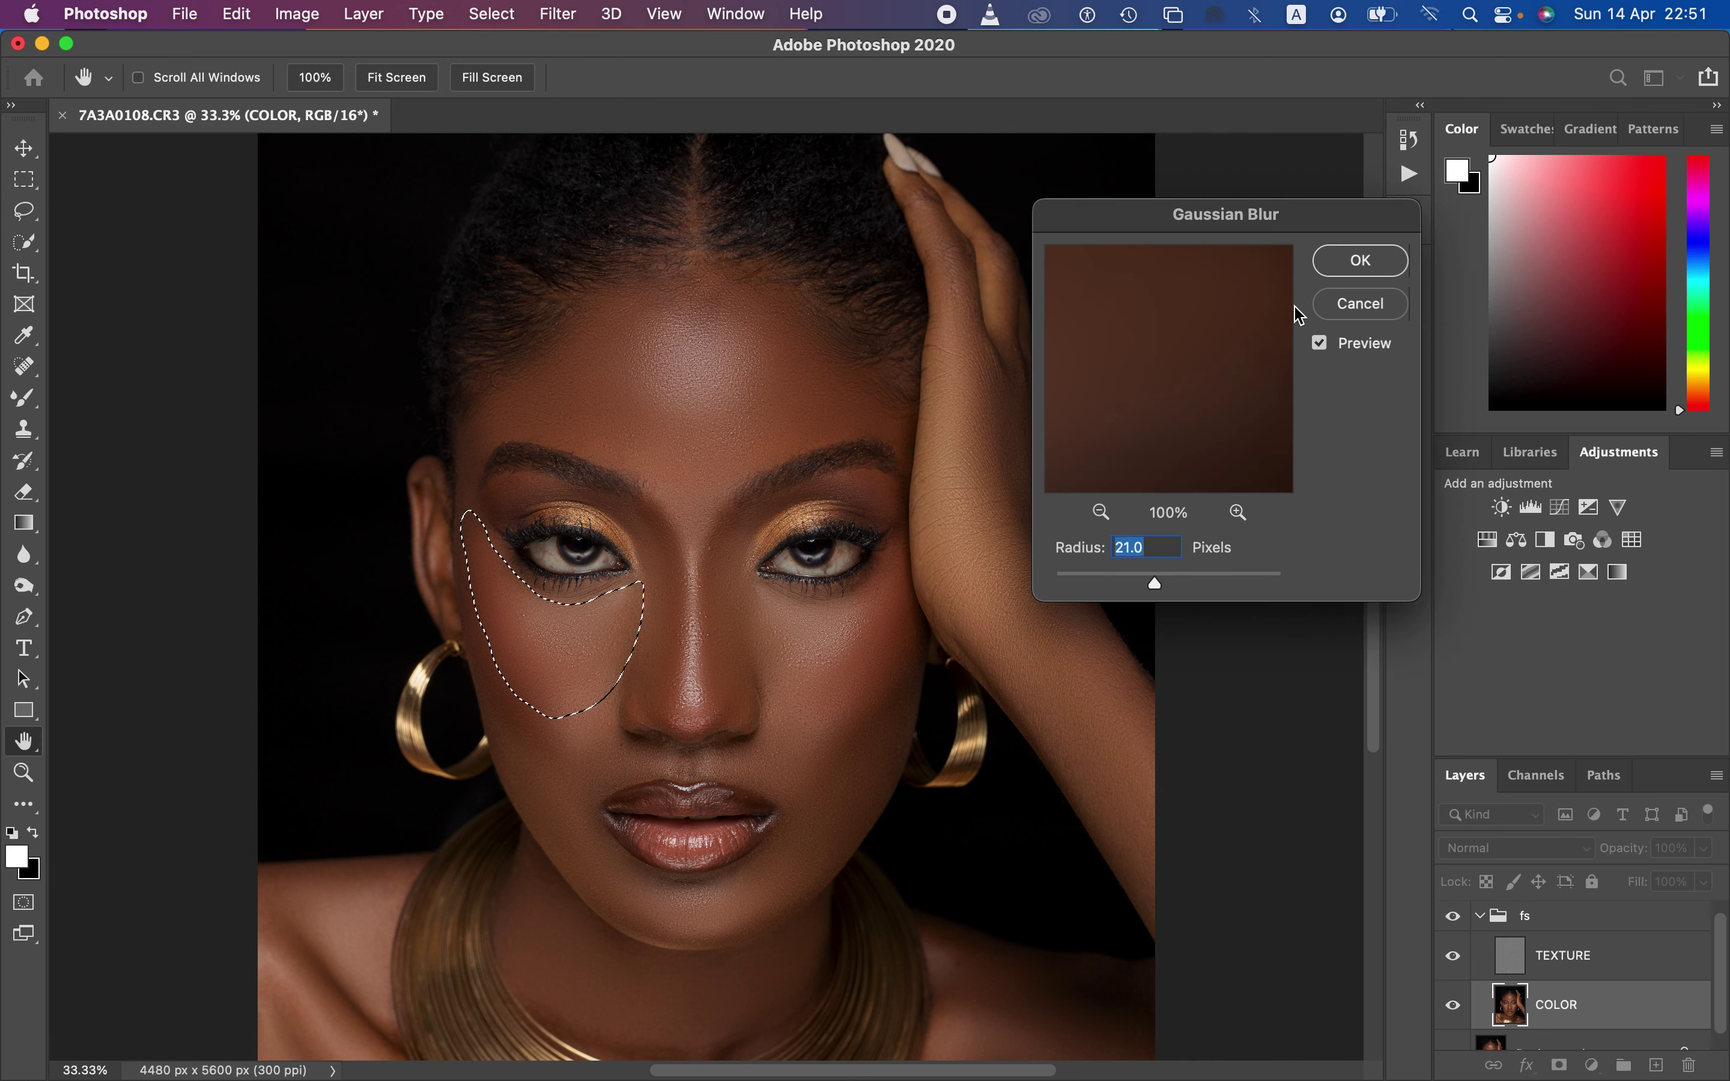
{"action": "left_click", "coordinate": [1362, 262]}
{"action": "key", "text": "l"}
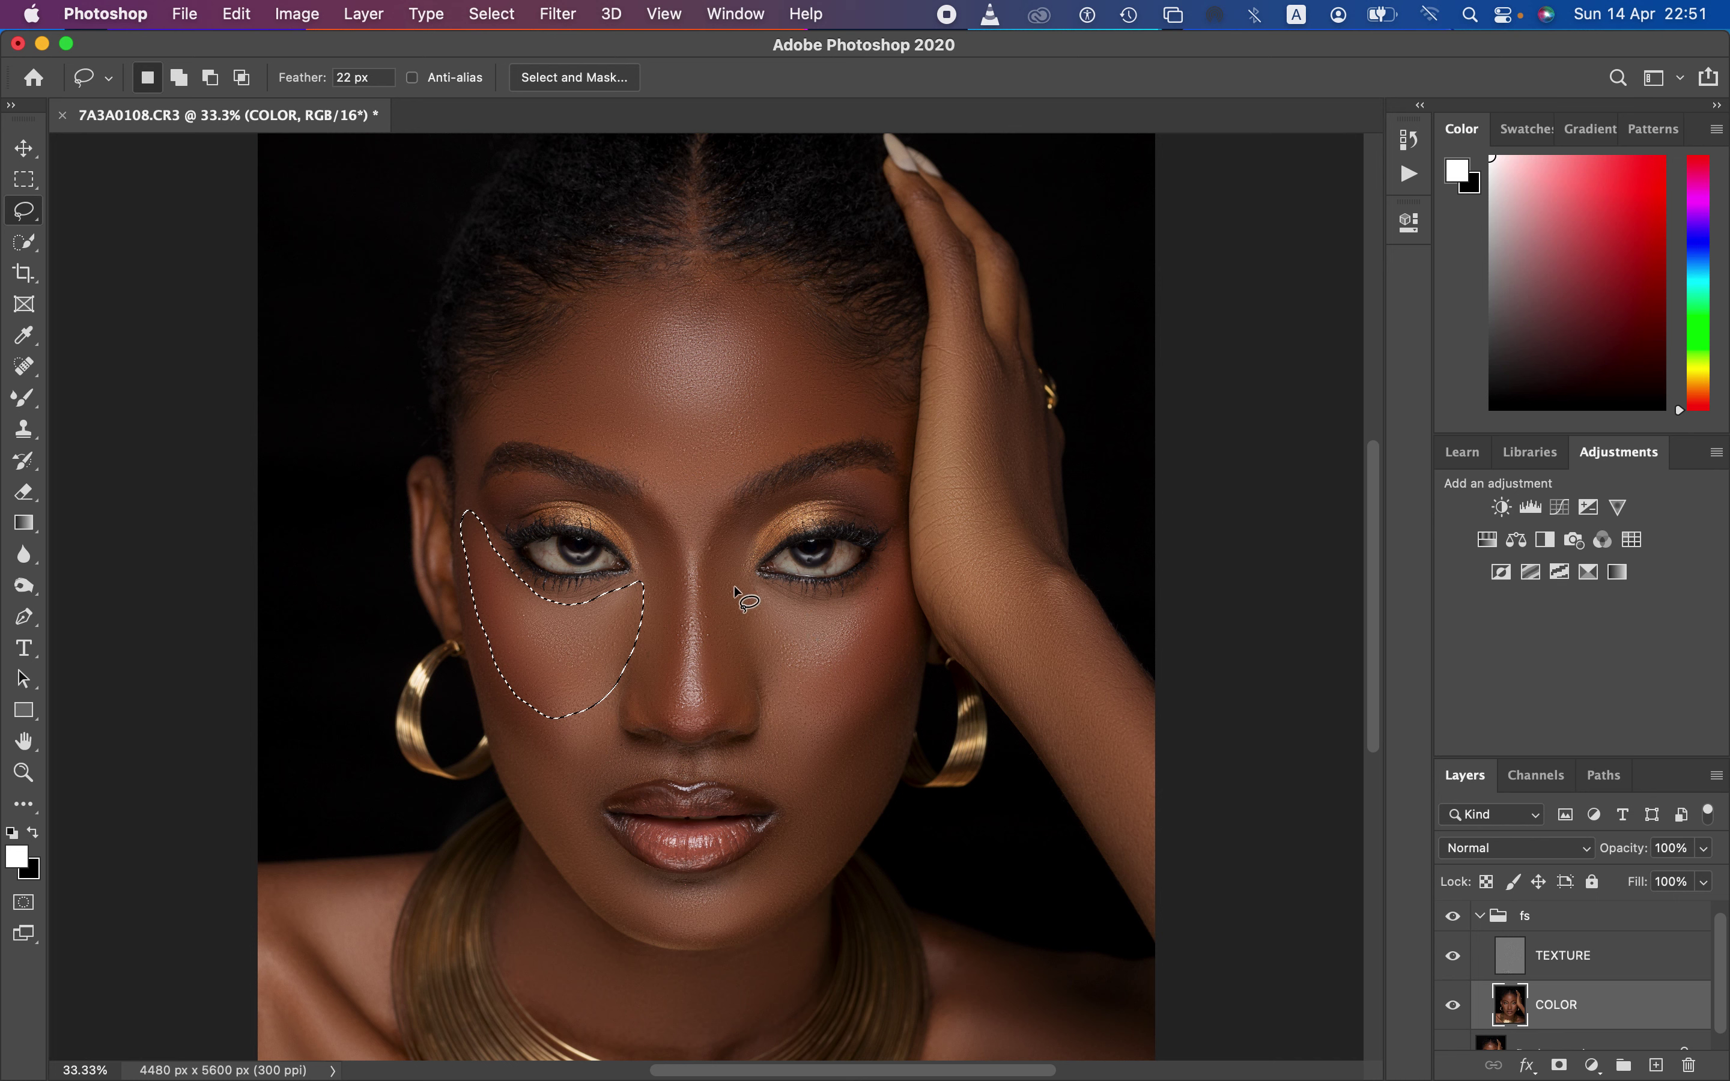
Fade the Gaussian Blur on the image-left cheek to 99% opacity in Normal mode
{"action": "right_click", "coordinate": [611, 644]}
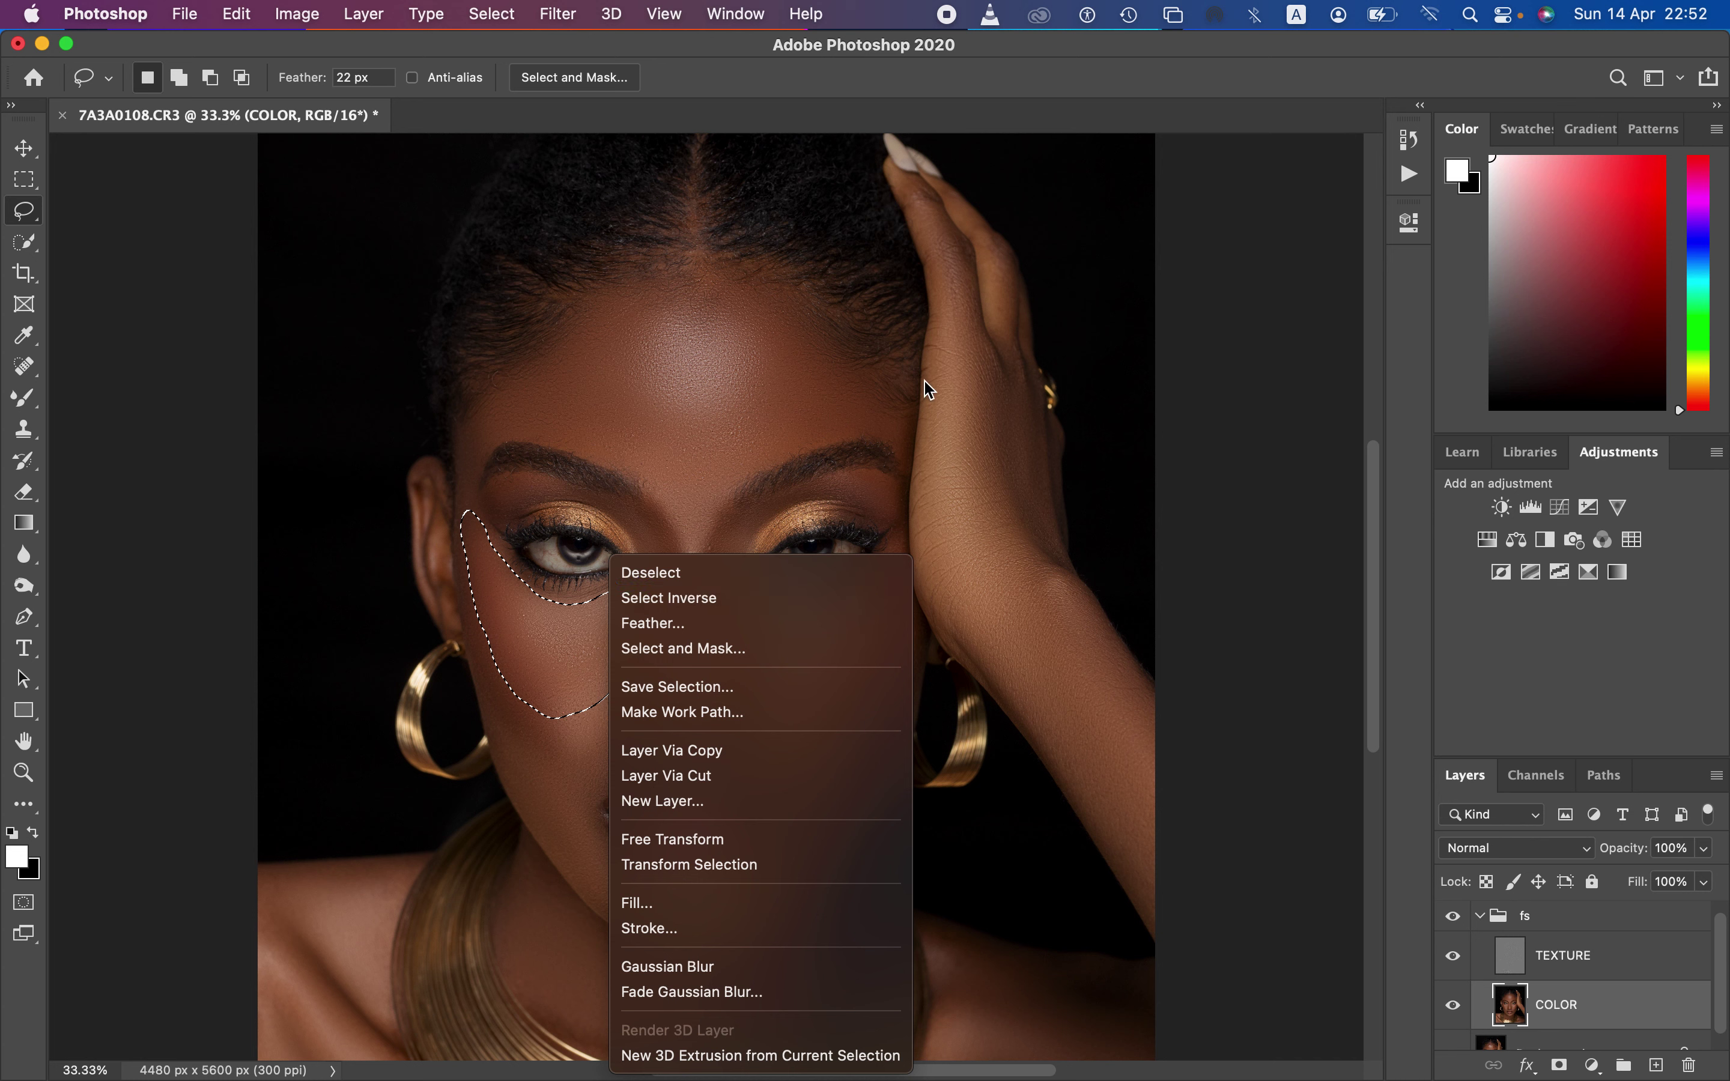
{"action": "left_click", "coordinate": [704, 991]}
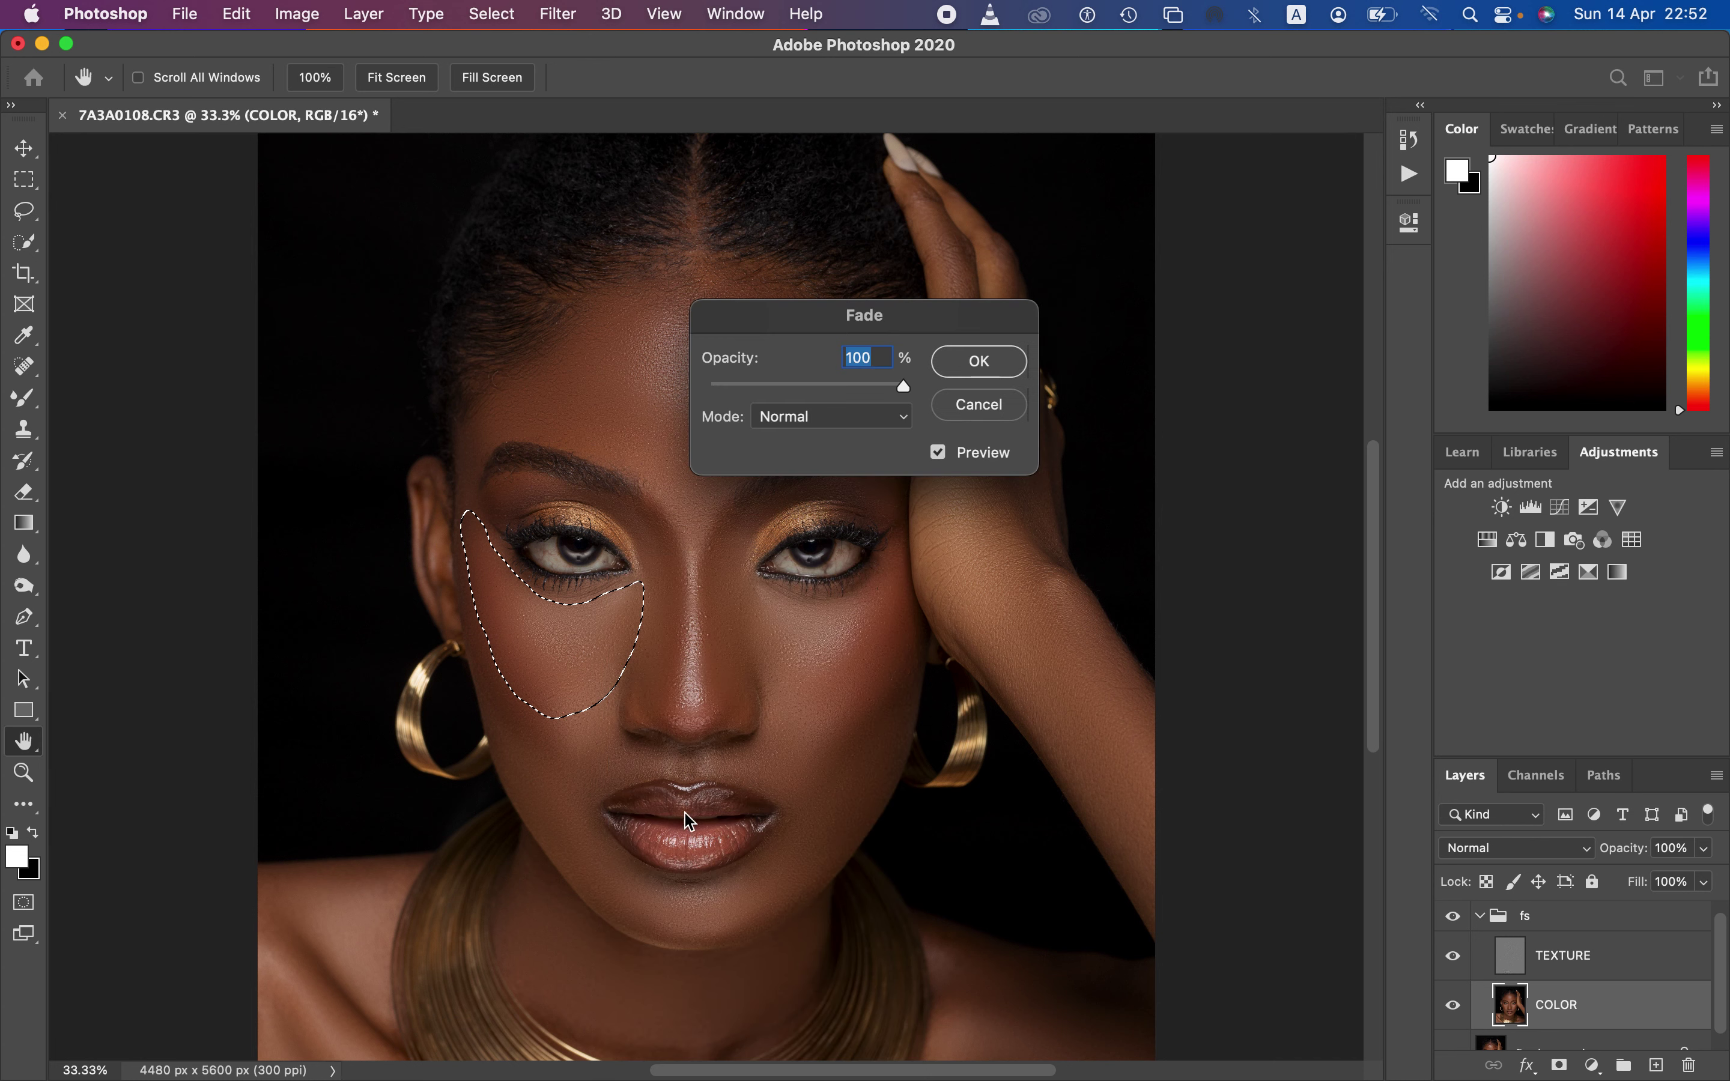
{"action": "left_click_drag", "start_coordinate": [903, 387], "coordinate": [884, 386]}
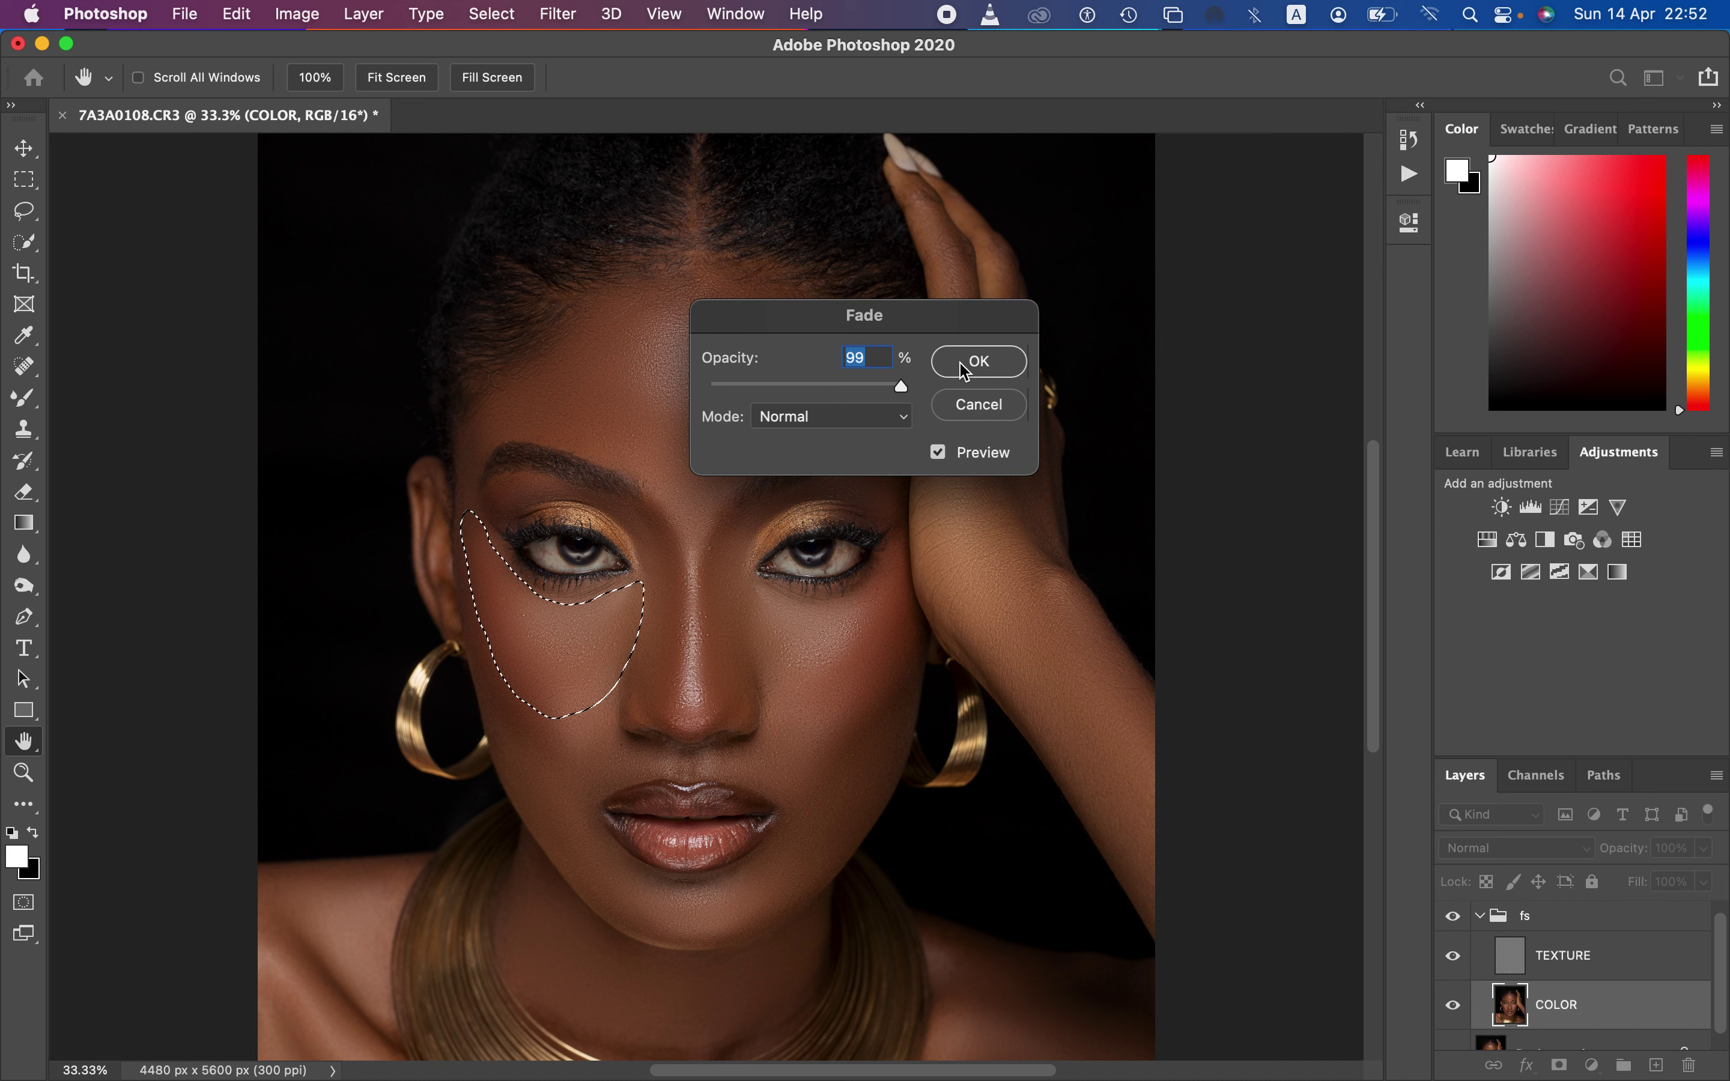
{"action": "left_click", "coordinate": [979, 361]}
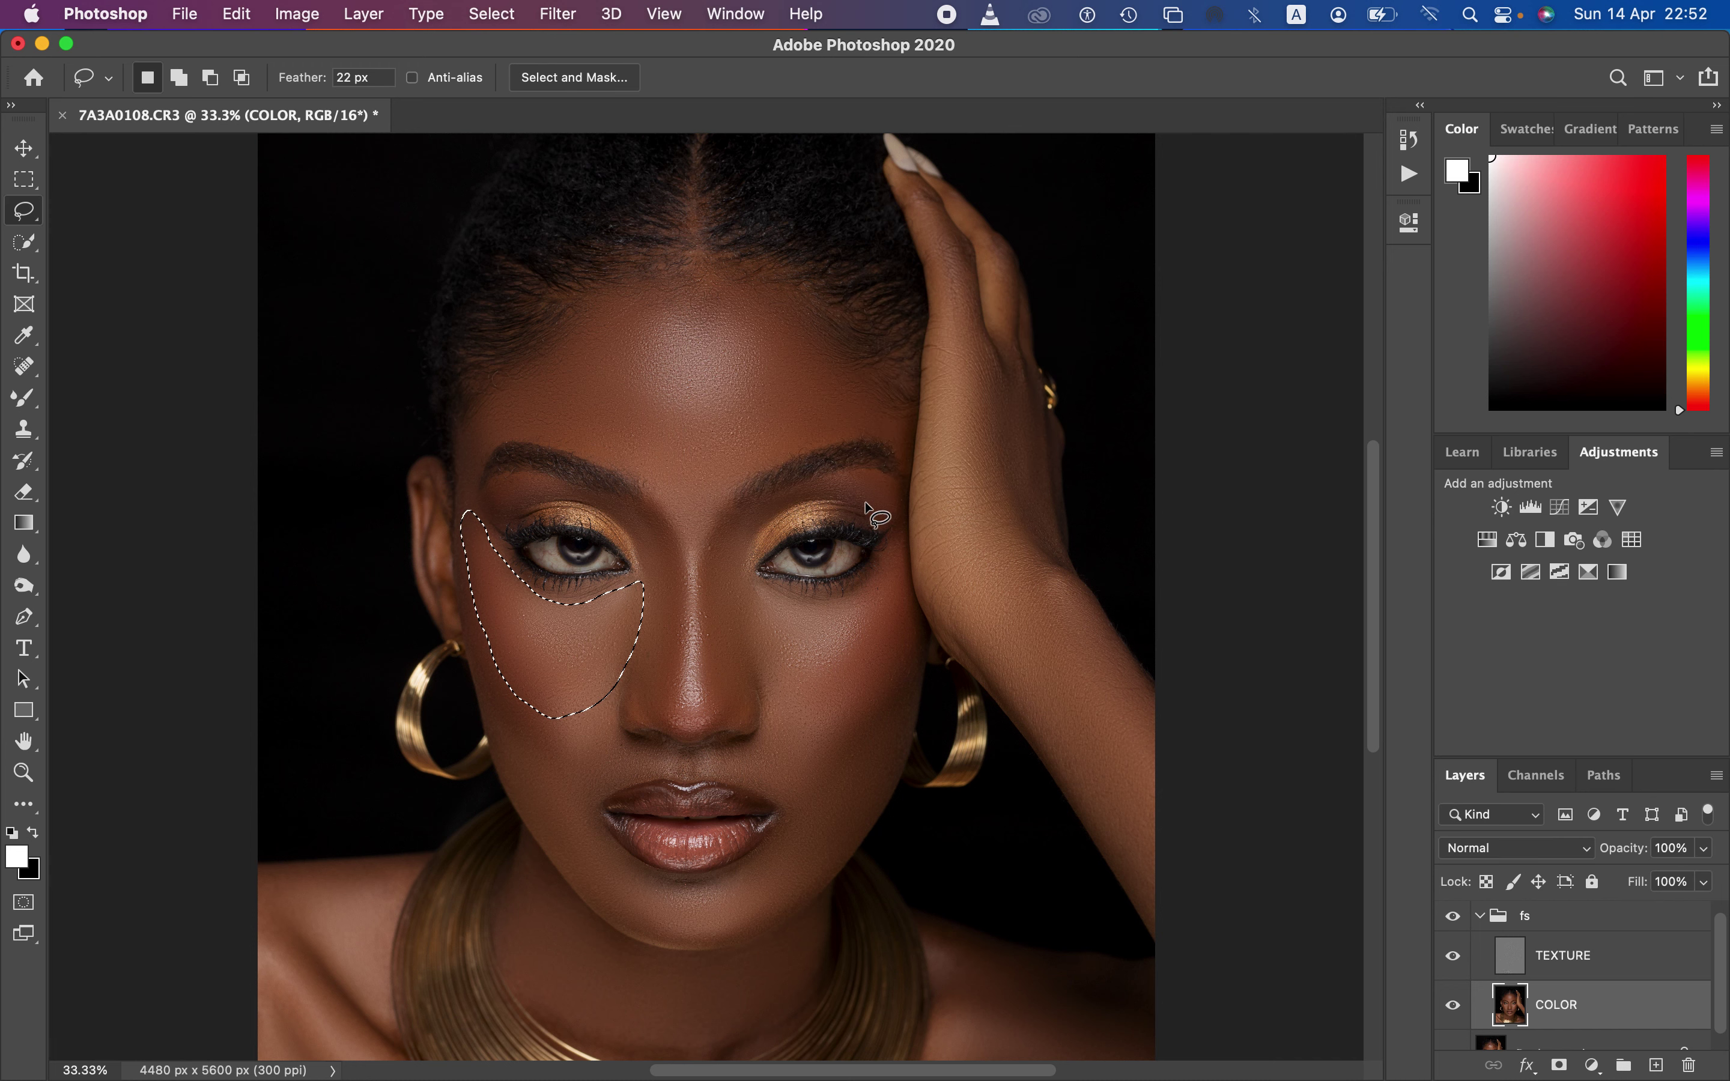
Lasso the cheek highlight directly beneath the image-right eye and soften it with a 21-pixel Gaussian Blur
{"action": "left_click", "coordinate": [811, 617]}
{"action": "mouse_move", "coordinate": [746, 587]}
{"action": "left_mouse_down"}
{"action": "mouse_move", "coordinate": [781, 704]}
{"action": "mouse_move", "coordinate": [848, 682]}
{"action": "mouse_move", "coordinate": [882, 583]}
{"action": "mouse_move", "coordinate": [748, 587]}
{"action": "left_mouse_up"}
{"action": "left_click", "coordinate": [569, 12]}
{"action": "mouse_move", "coordinate": [624, 290]}
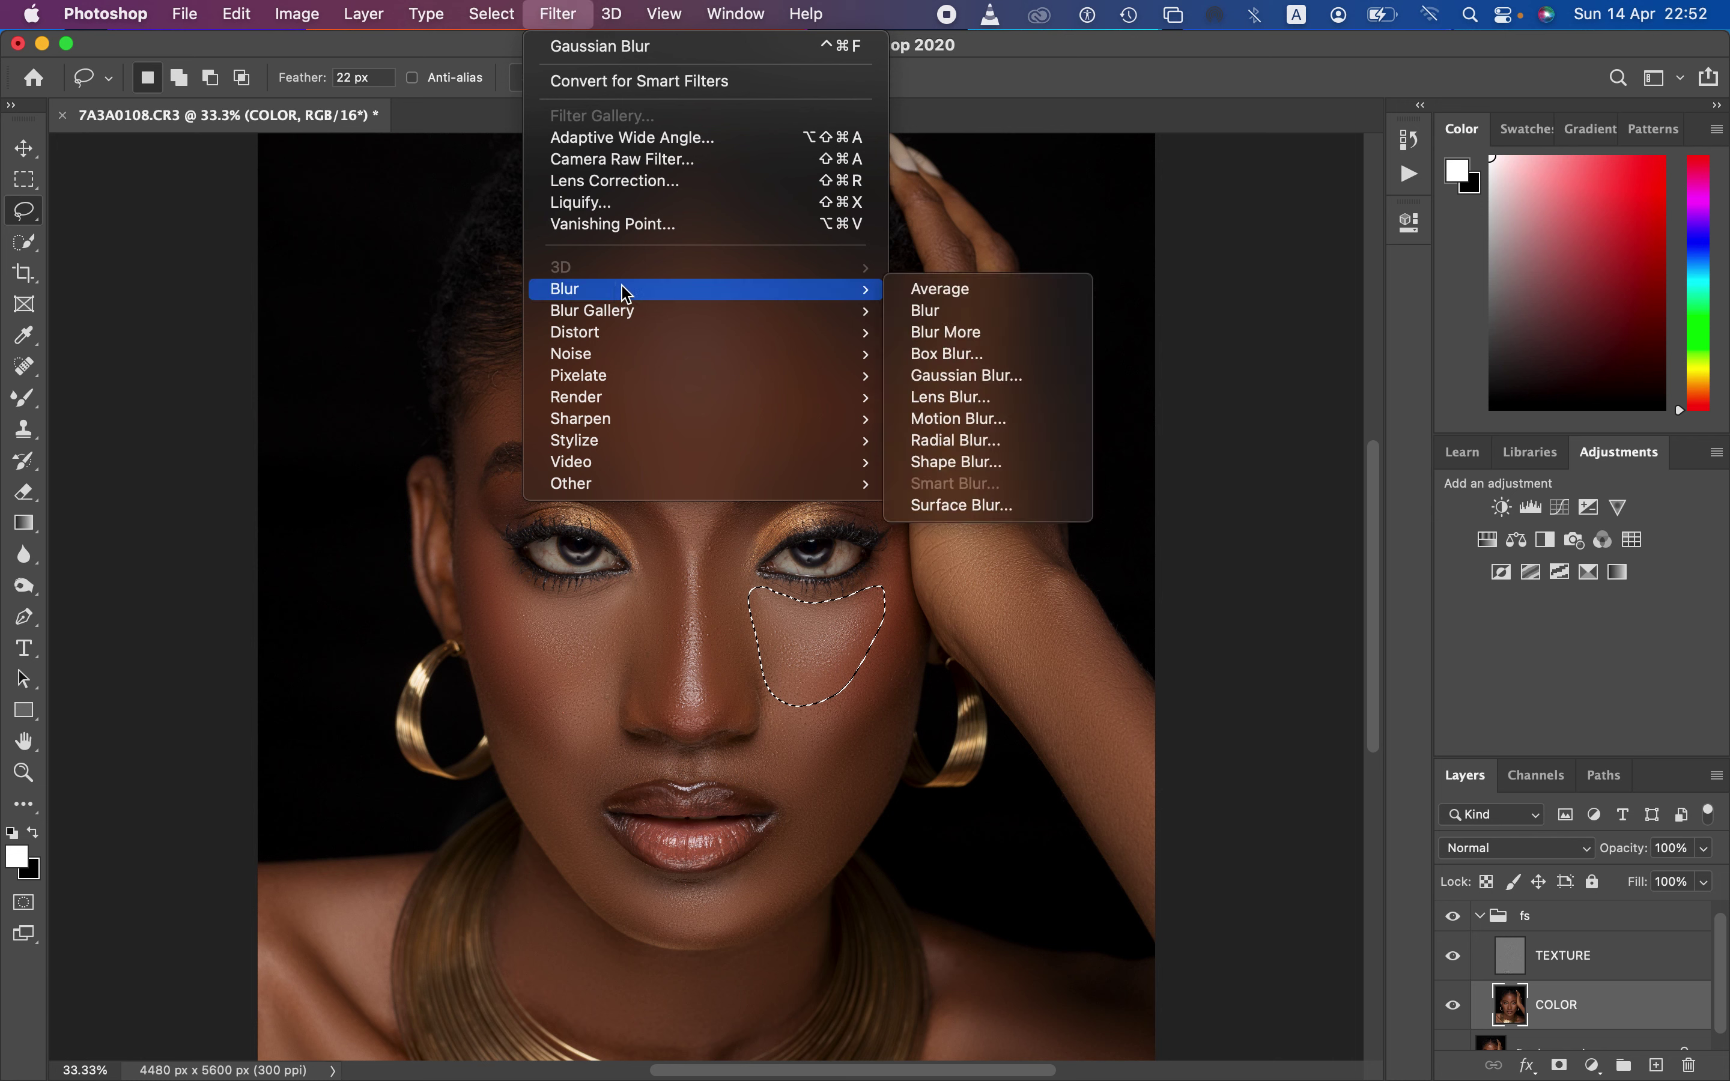
{"action": "left_click", "coordinate": [994, 376]}
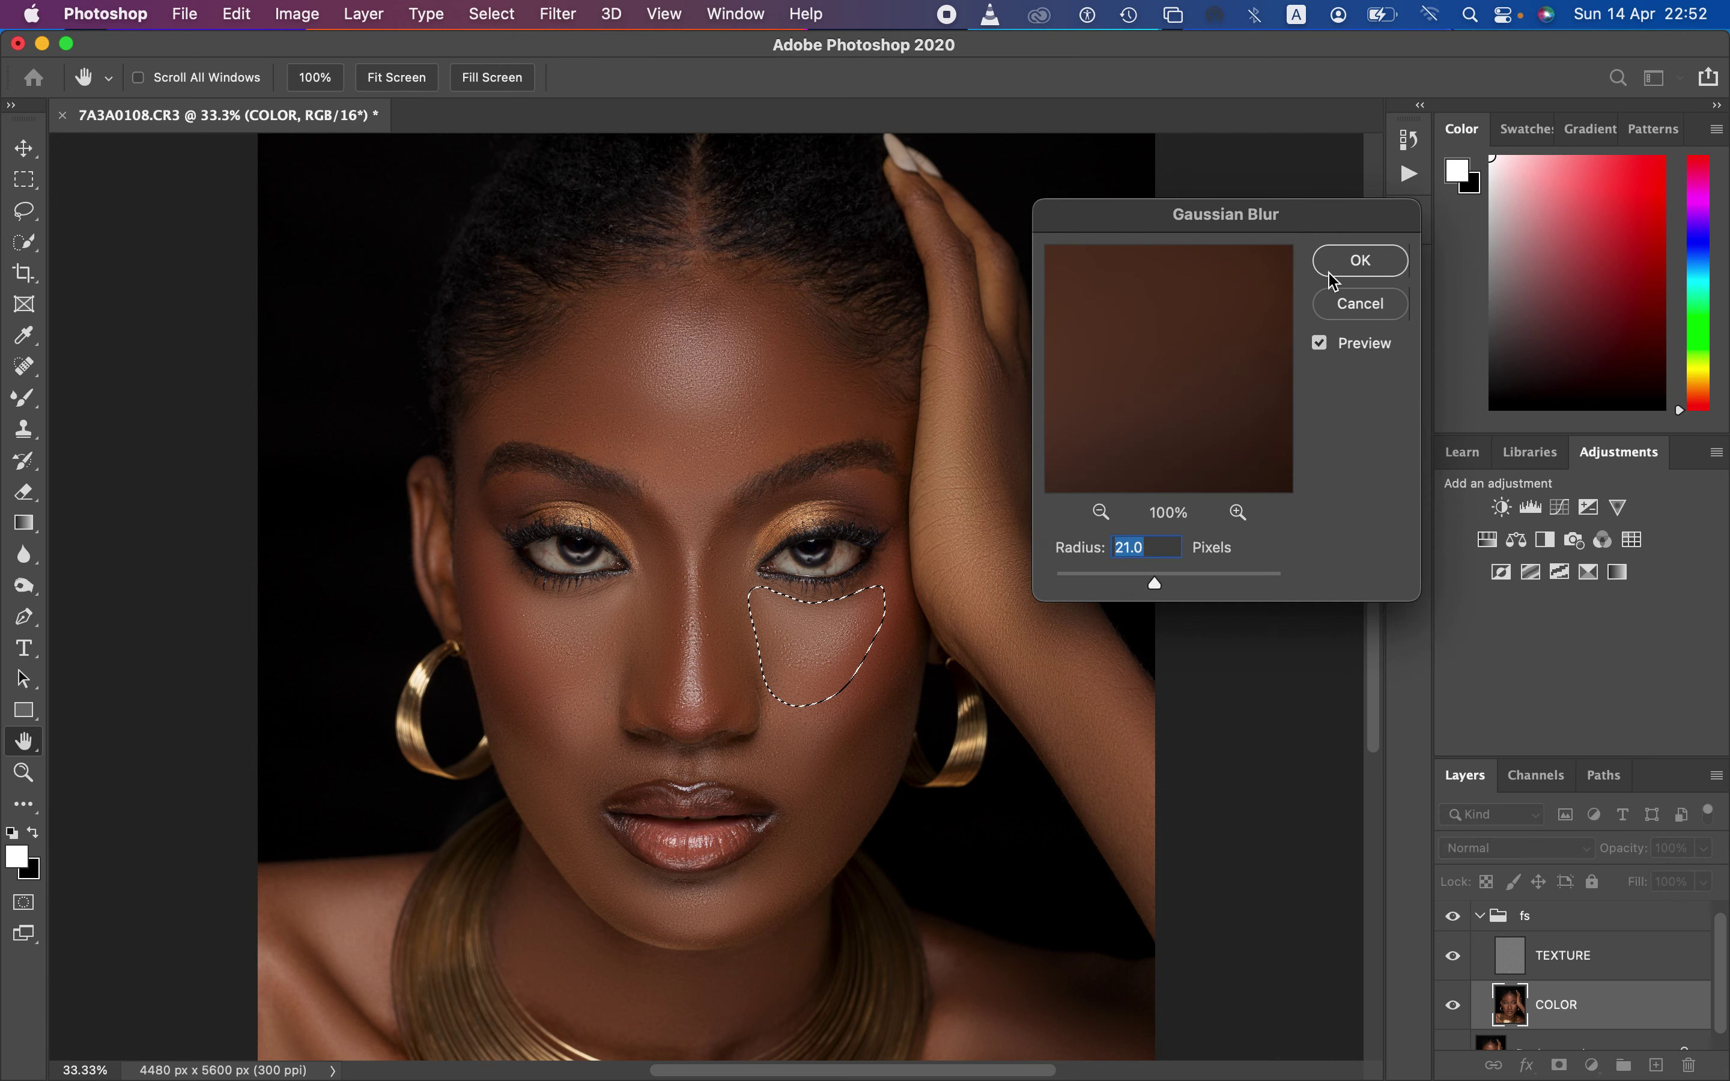
{"action": "left_click", "coordinate": [1356, 261]}
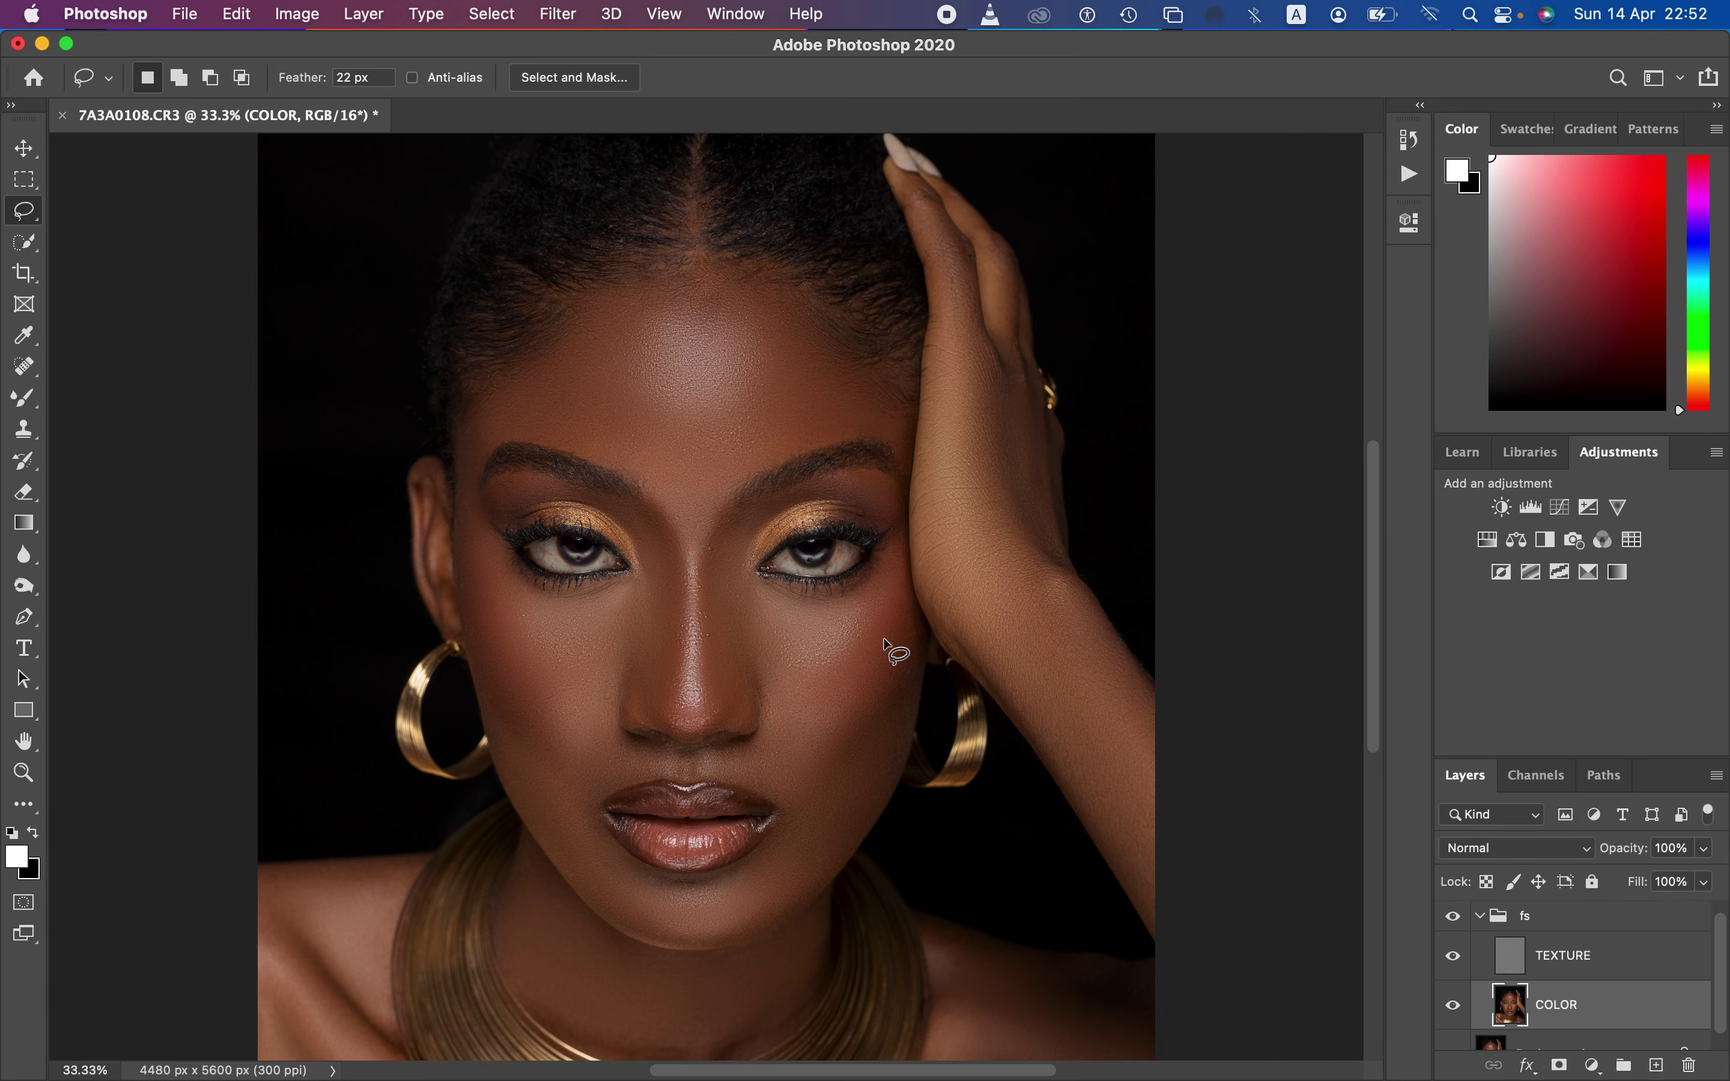
Lasso the image-right outer cheek diagonally from the cheekbone down to the jaw and apply a 21-pixel Gaussian Blur
{"action": "mouse_move", "coordinate": [868, 597]}
{"action": "left_mouse_down"}
{"action": "mouse_move", "coordinate": [779, 741]}
{"action": "mouse_move", "coordinate": [797, 840]}
{"action": "mouse_move", "coordinate": [841, 797]}
{"action": "mouse_move", "coordinate": [906, 657]}
{"action": "mouse_move", "coordinate": [877, 557]}
{"action": "left_mouse_up"}
{"action": "left_click", "coordinate": [561, 14]}
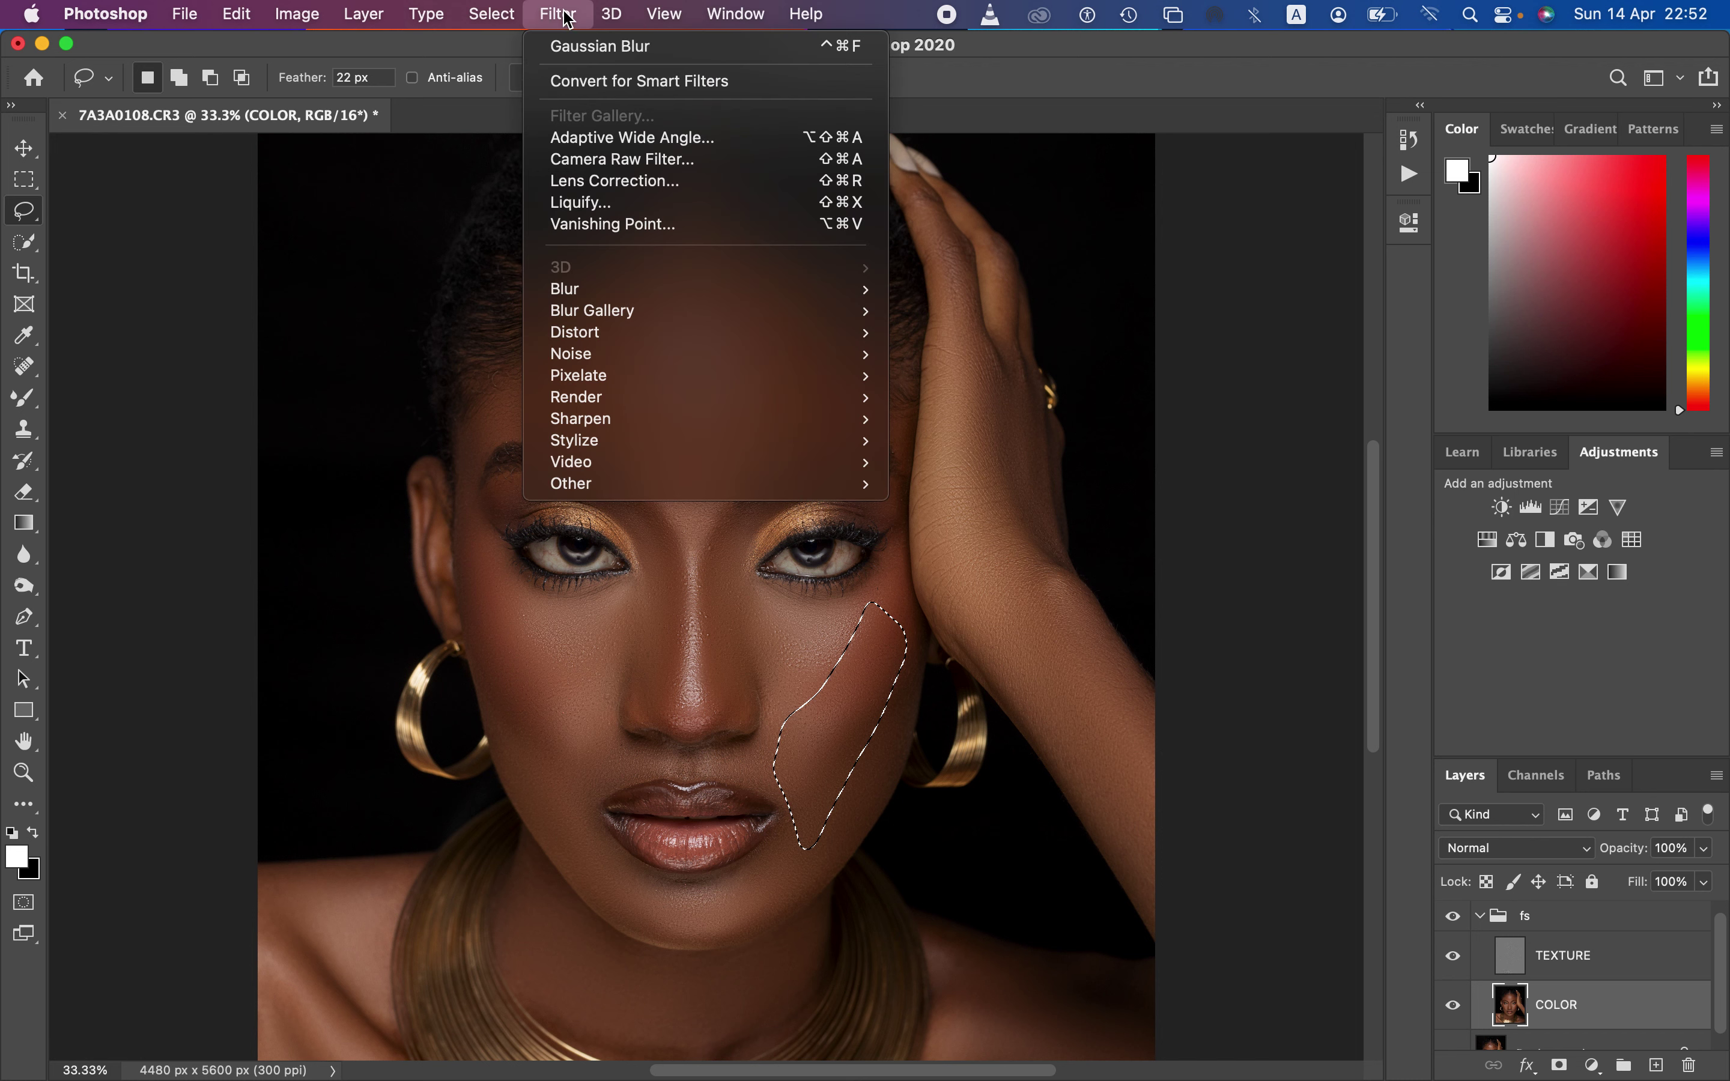
{"action": "mouse_move", "coordinate": [741, 301]}
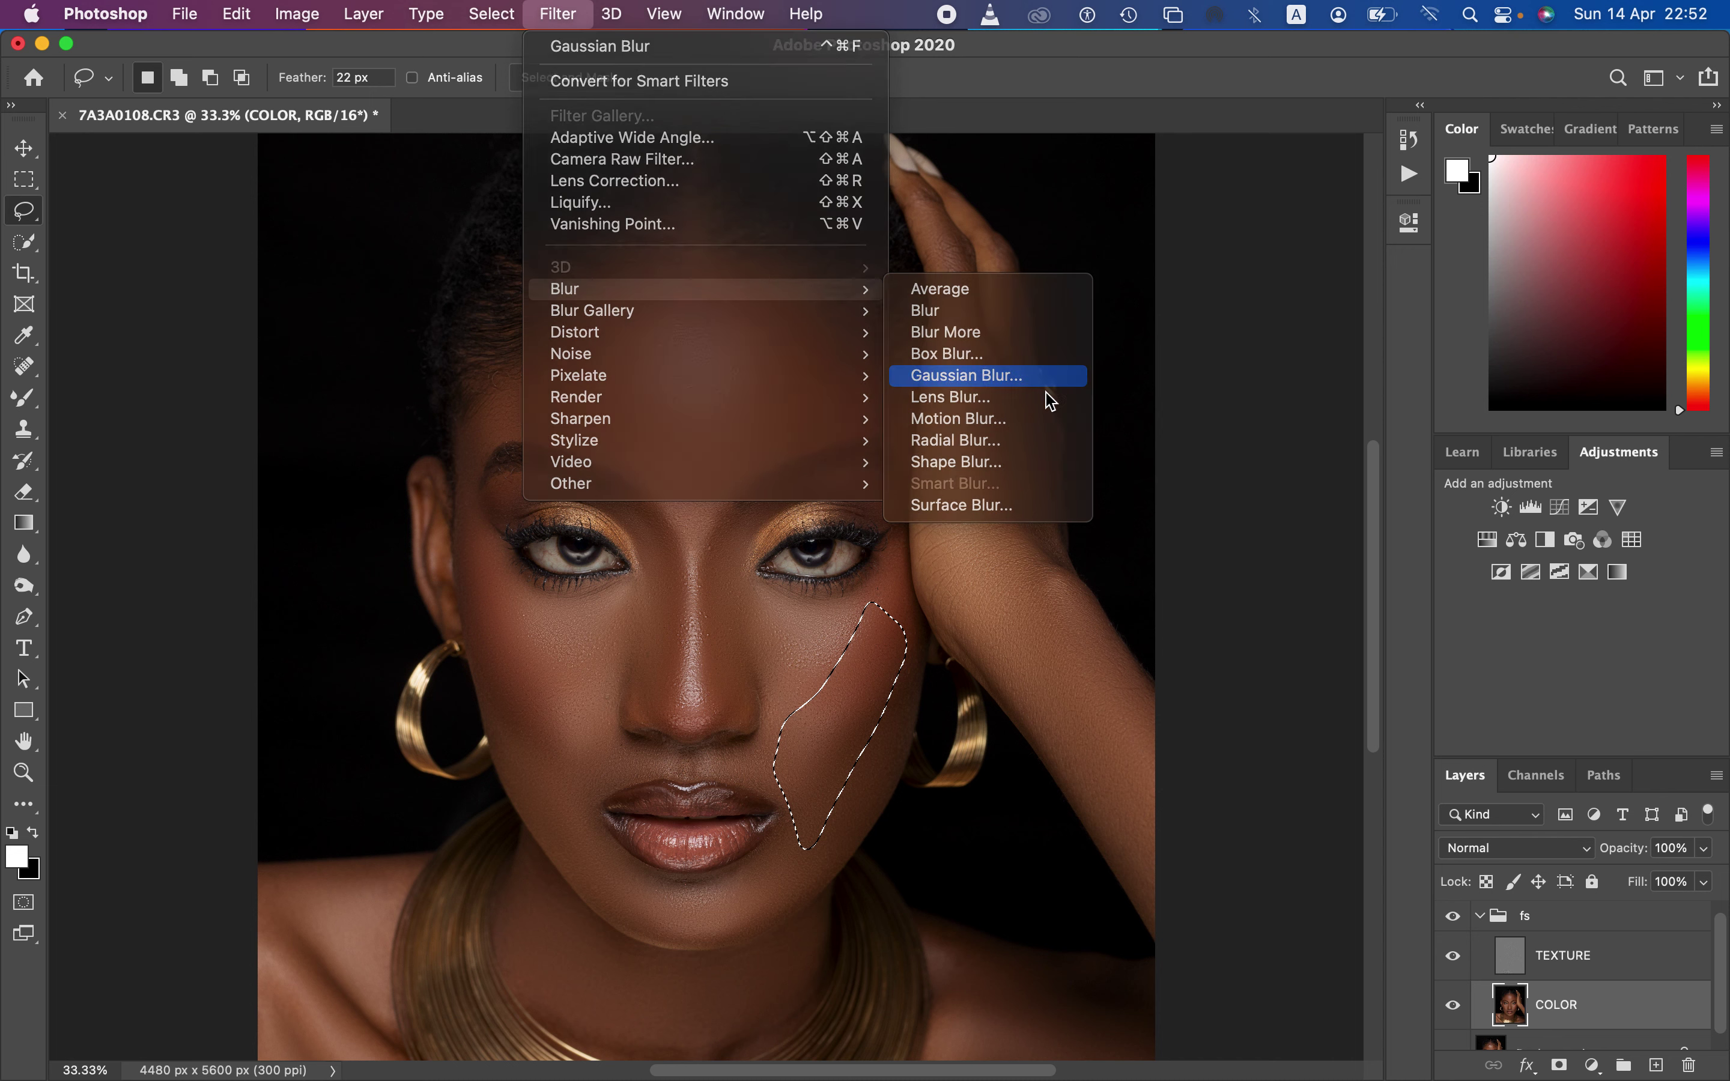
{"action": "left_click", "coordinate": [973, 375]}
{"action": "left_click", "coordinate": [1358, 260]}
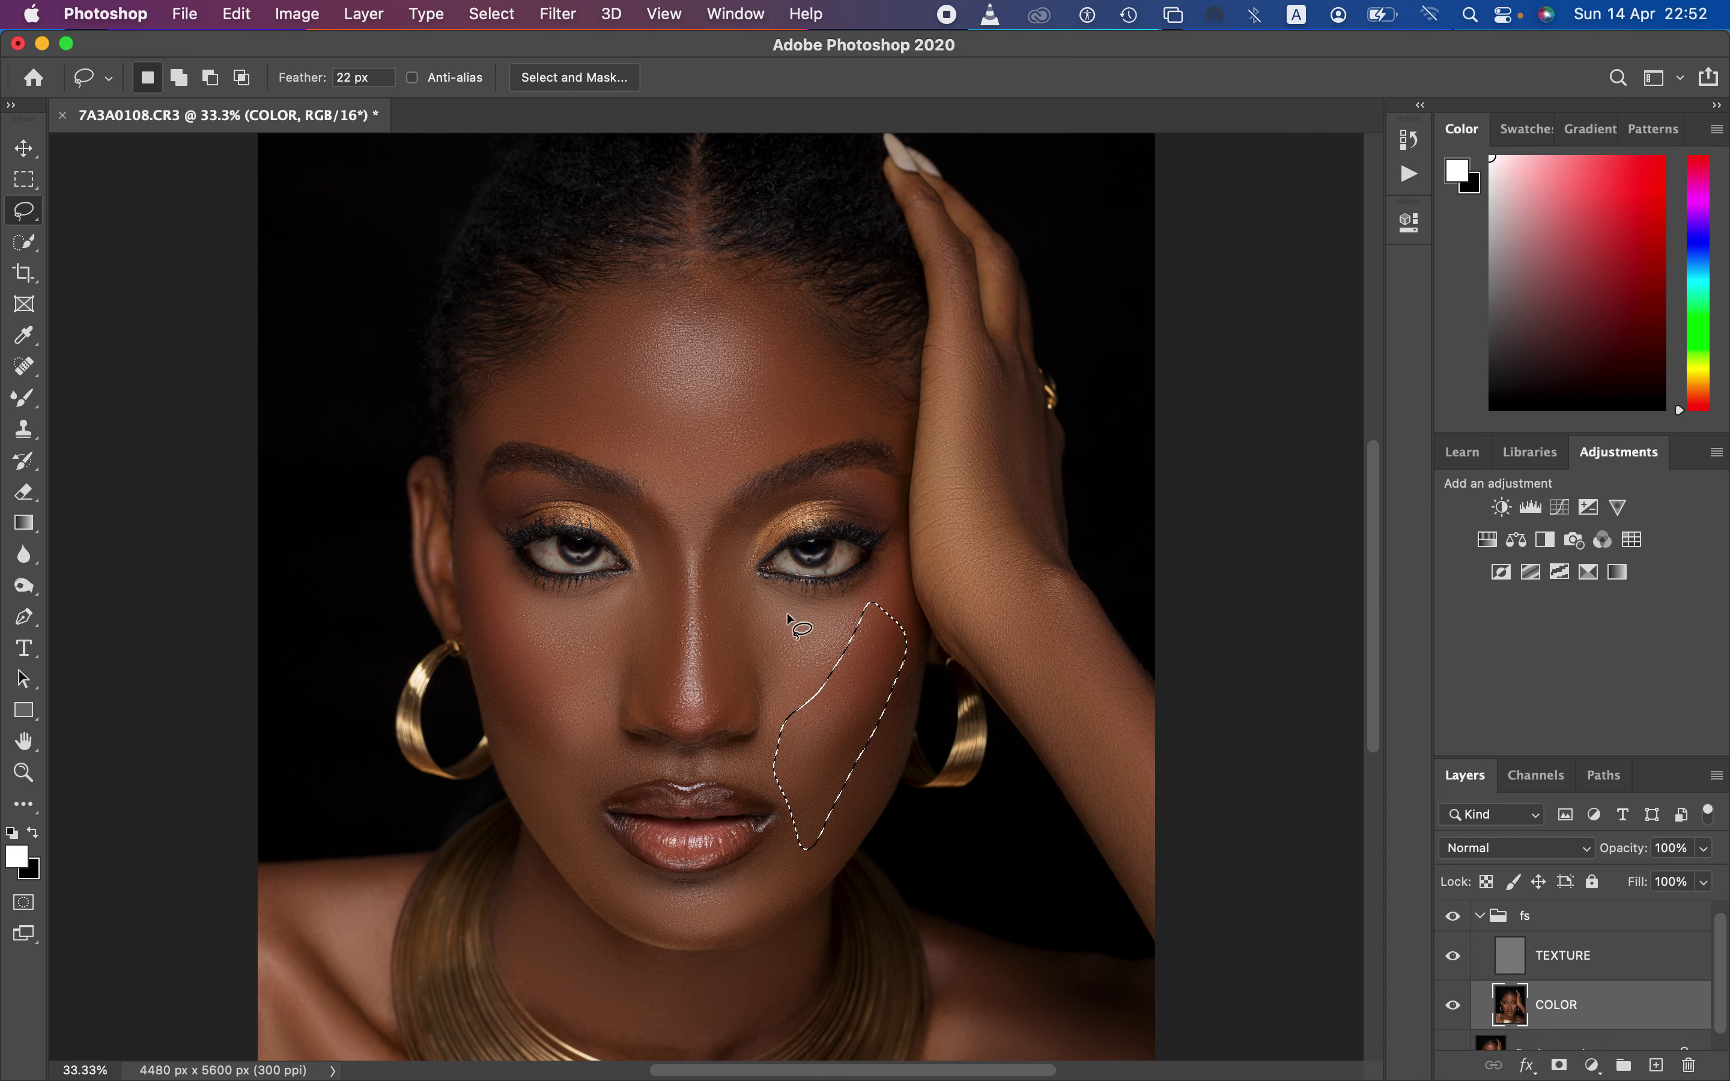
Lasso the image-left lower cheek beside the nostril and mouth, apply a 21-pixel Gaussian Blur, and deselect it
{"action": "mouse_move", "coordinate": [552, 709]}
{"action": "left_mouse_down"}
{"action": "mouse_move", "coordinate": [604, 686]}
{"action": "mouse_move", "coordinate": [608, 724]}
{"action": "mouse_move", "coordinate": [593, 774]}
{"action": "mouse_move", "coordinate": [545, 794]}
{"action": "left_mouse_up"}
{"action": "left_click_drag", "start_coordinate": [516, 713], "coordinate": [518, 714]}
{"action": "left_click", "coordinate": [557, 14]}
{"action": "mouse_move", "coordinate": [620, 293]}
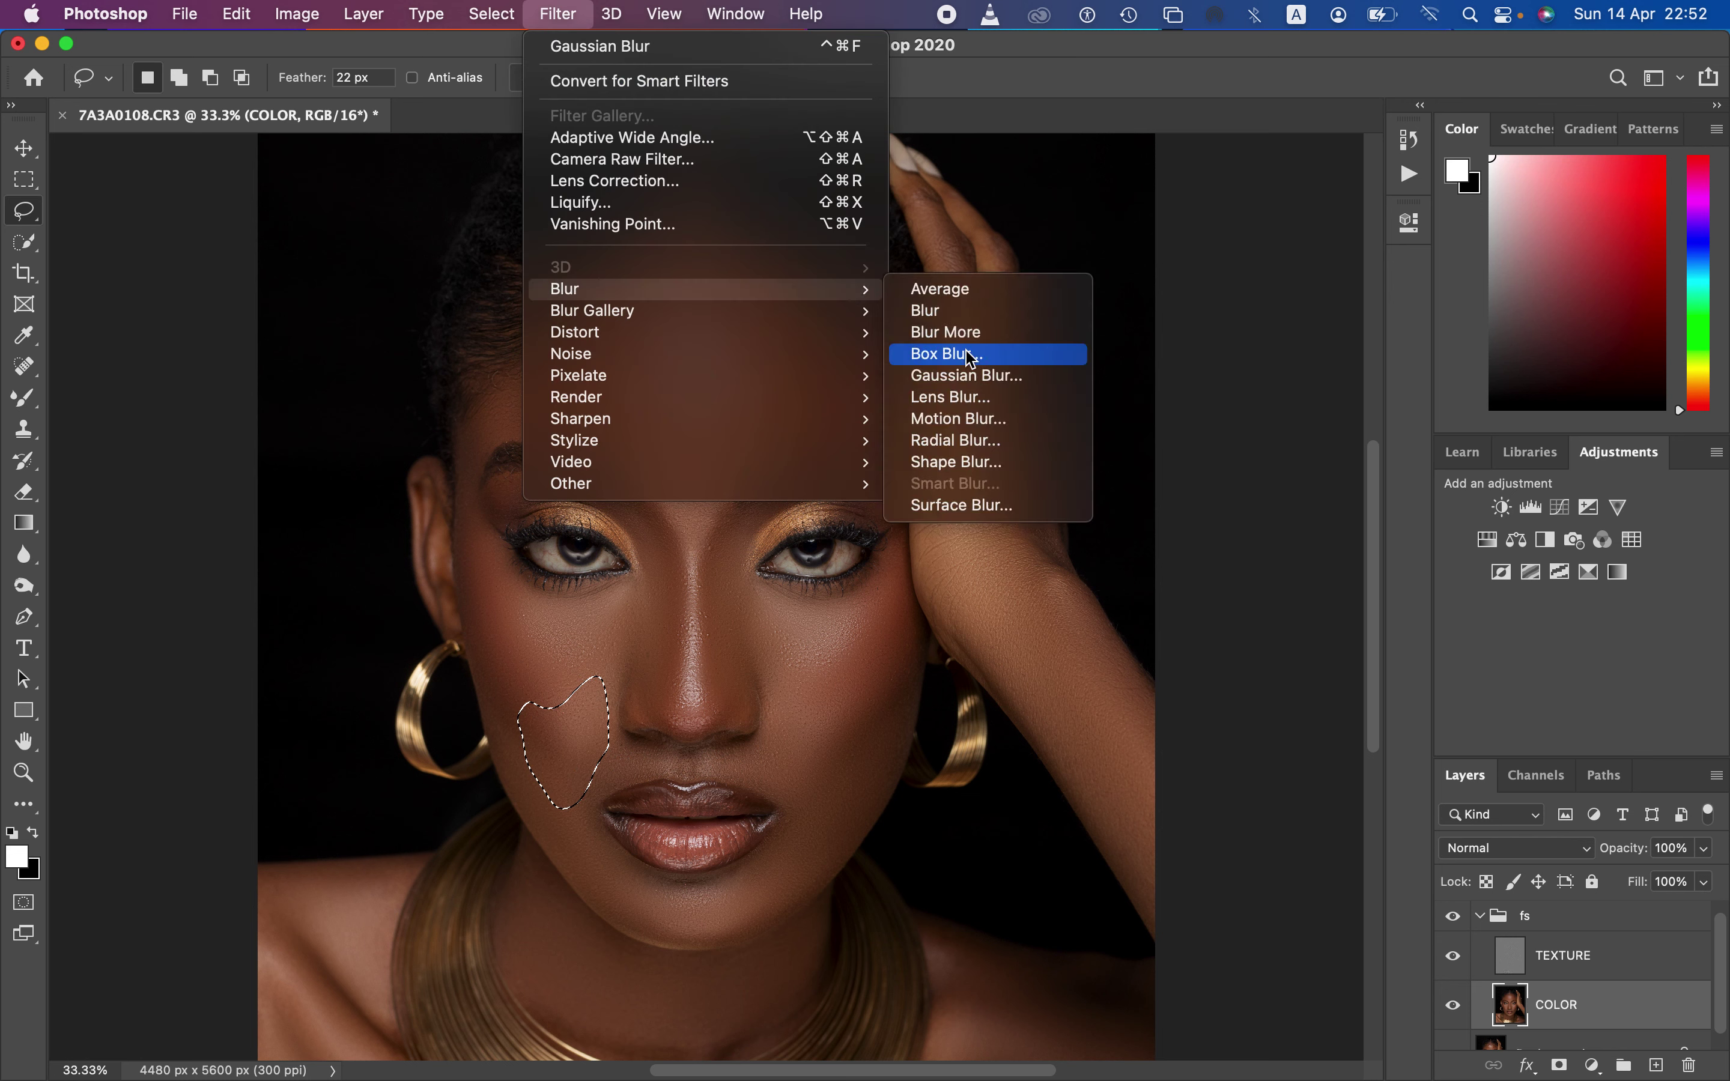
{"action": "left_click", "coordinate": [993, 377]}
{"action": "left_click", "coordinate": [1359, 262]}
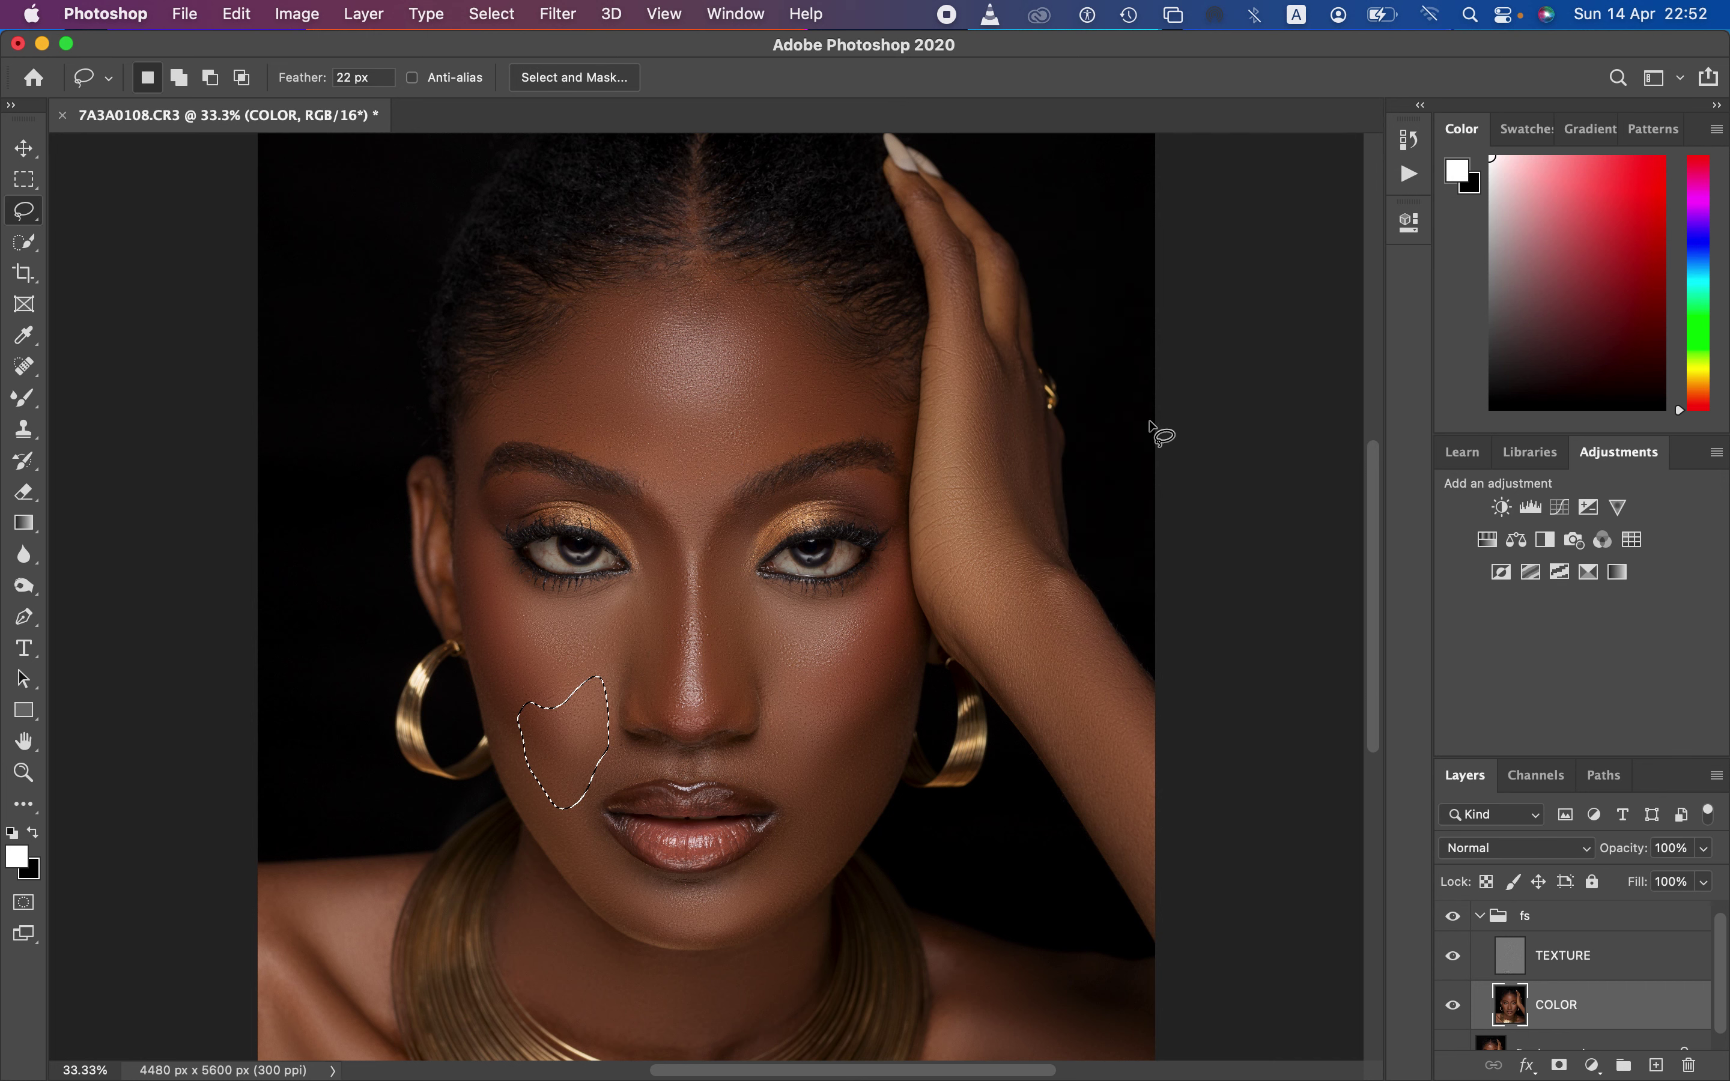
{"action": "key", "text": "super+d"}
Lasso the skin curving around the image-right mouth corner and under the lower lip, apply a 21-pixel Gaussian Blur, and deselect it
{"action": "mouse_move", "coordinate": [775, 744]}
{"action": "left_mouse_down"}
{"action": "mouse_move", "coordinate": [783, 838]}
{"action": "mouse_move", "coordinate": [728, 892]}
{"action": "mouse_move", "coordinate": [584, 851]}
{"action": "mouse_move", "coordinate": [660, 923]}
{"action": "mouse_move", "coordinate": [739, 914]}
{"action": "mouse_move", "coordinate": [811, 870]}
{"action": "mouse_move", "coordinate": [835, 828]}
{"action": "mouse_move", "coordinate": [838, 763]}
{"action": "mouse_move", "coordinate": [774, 744]}
{"action": "left_mouse_up"}
{"action": "left_click", "coordinate": [558, 13]}
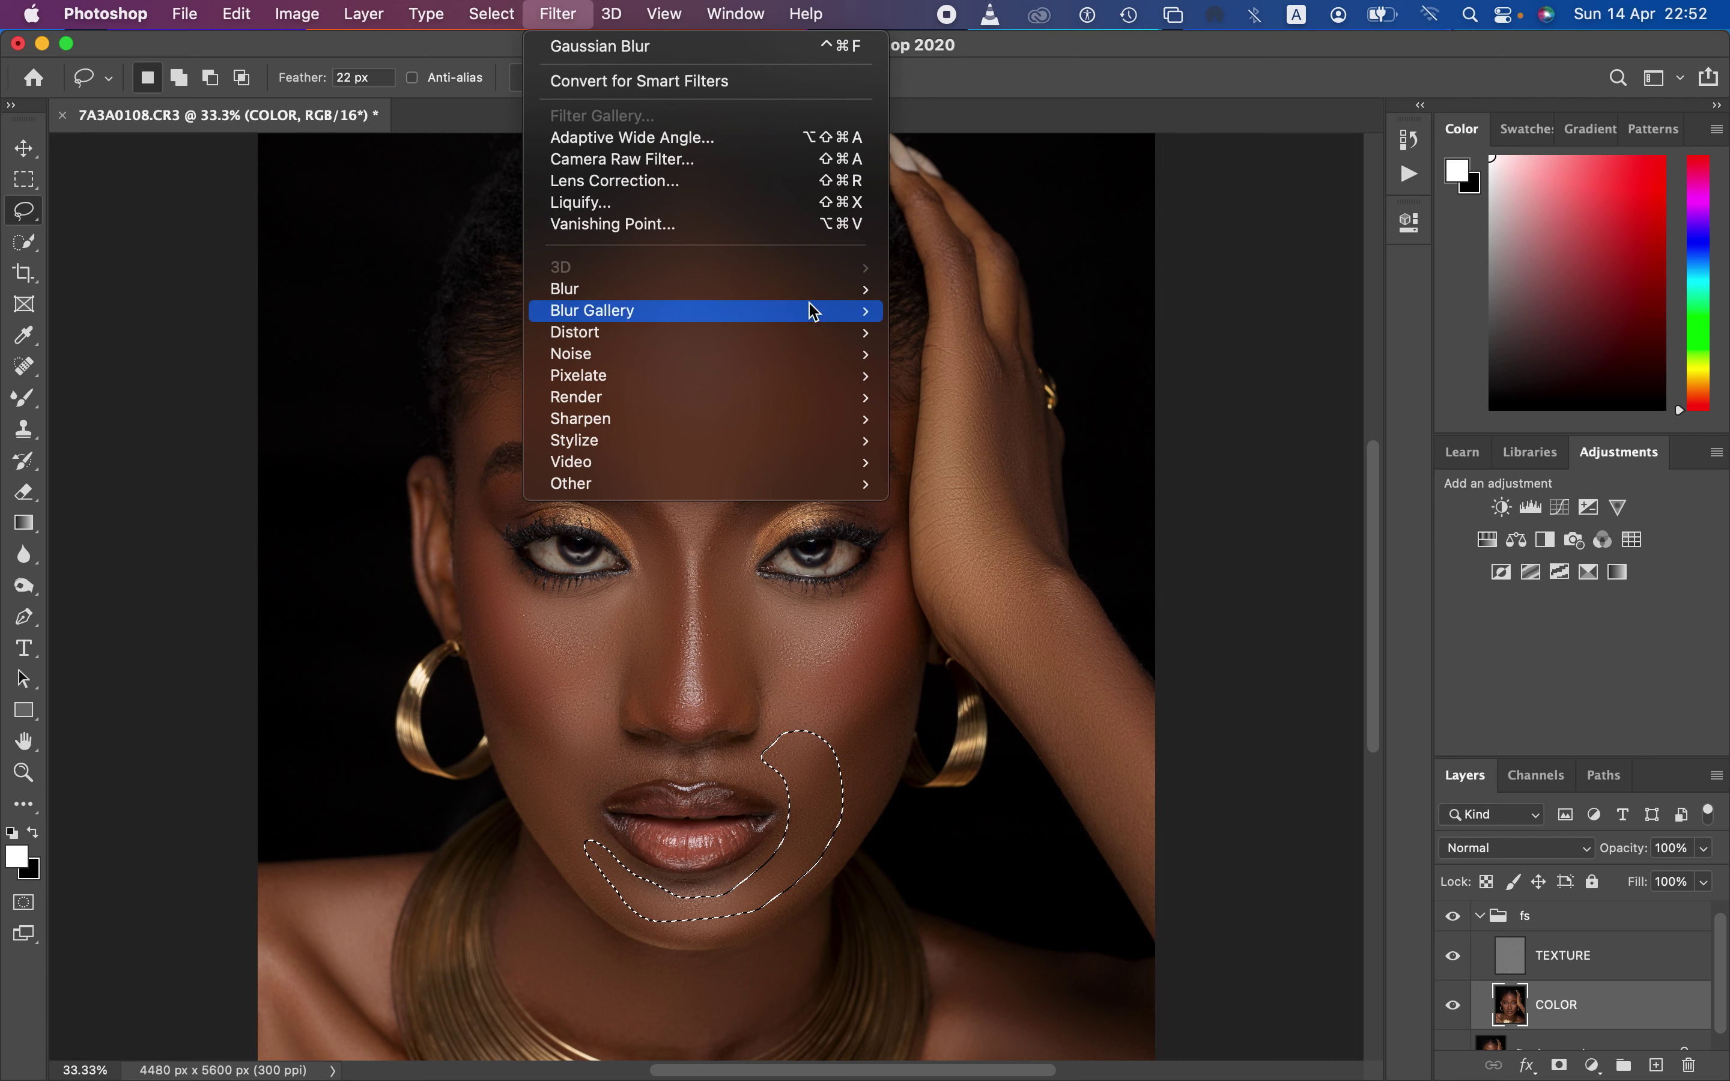
{"action": "mouse_move", "coordinate": [822, 289]}
{"action": "left_click", "coordinate": [1027, 379]}
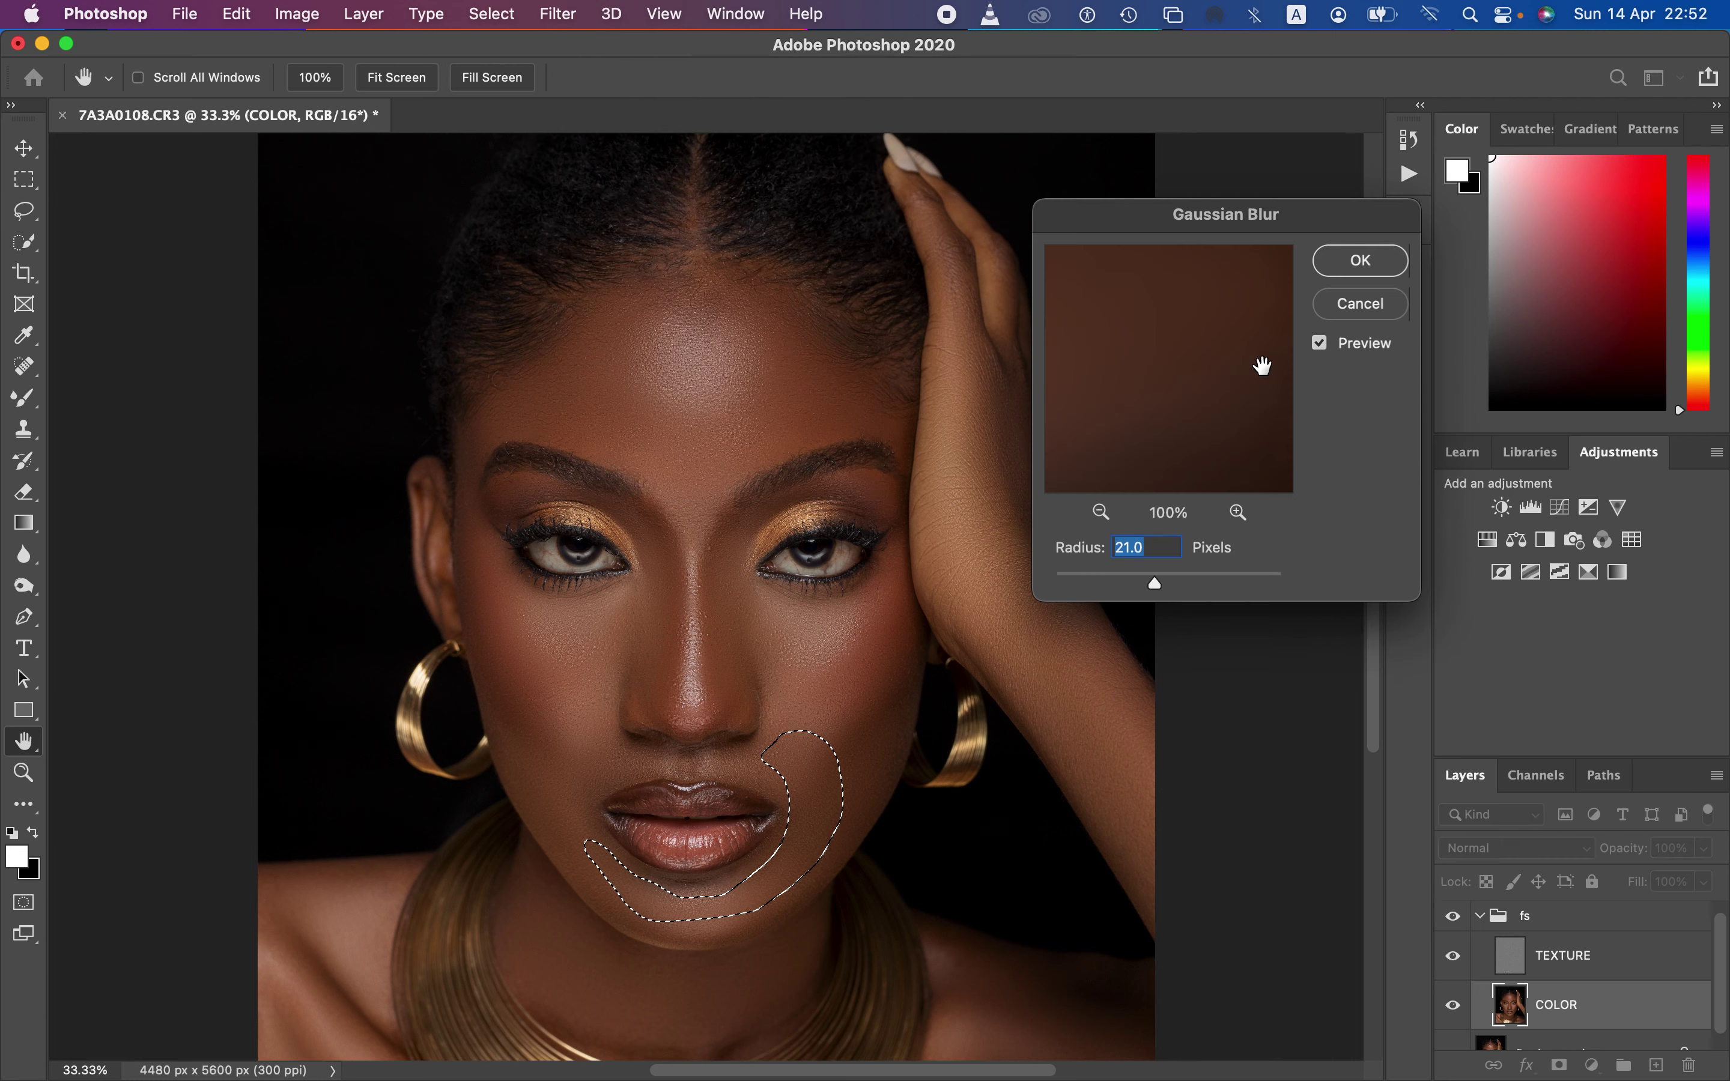
{"action": "left_click", "coordinate": [1361, 259]}
{"action": "left_click", "coordinate": [832, 577]}
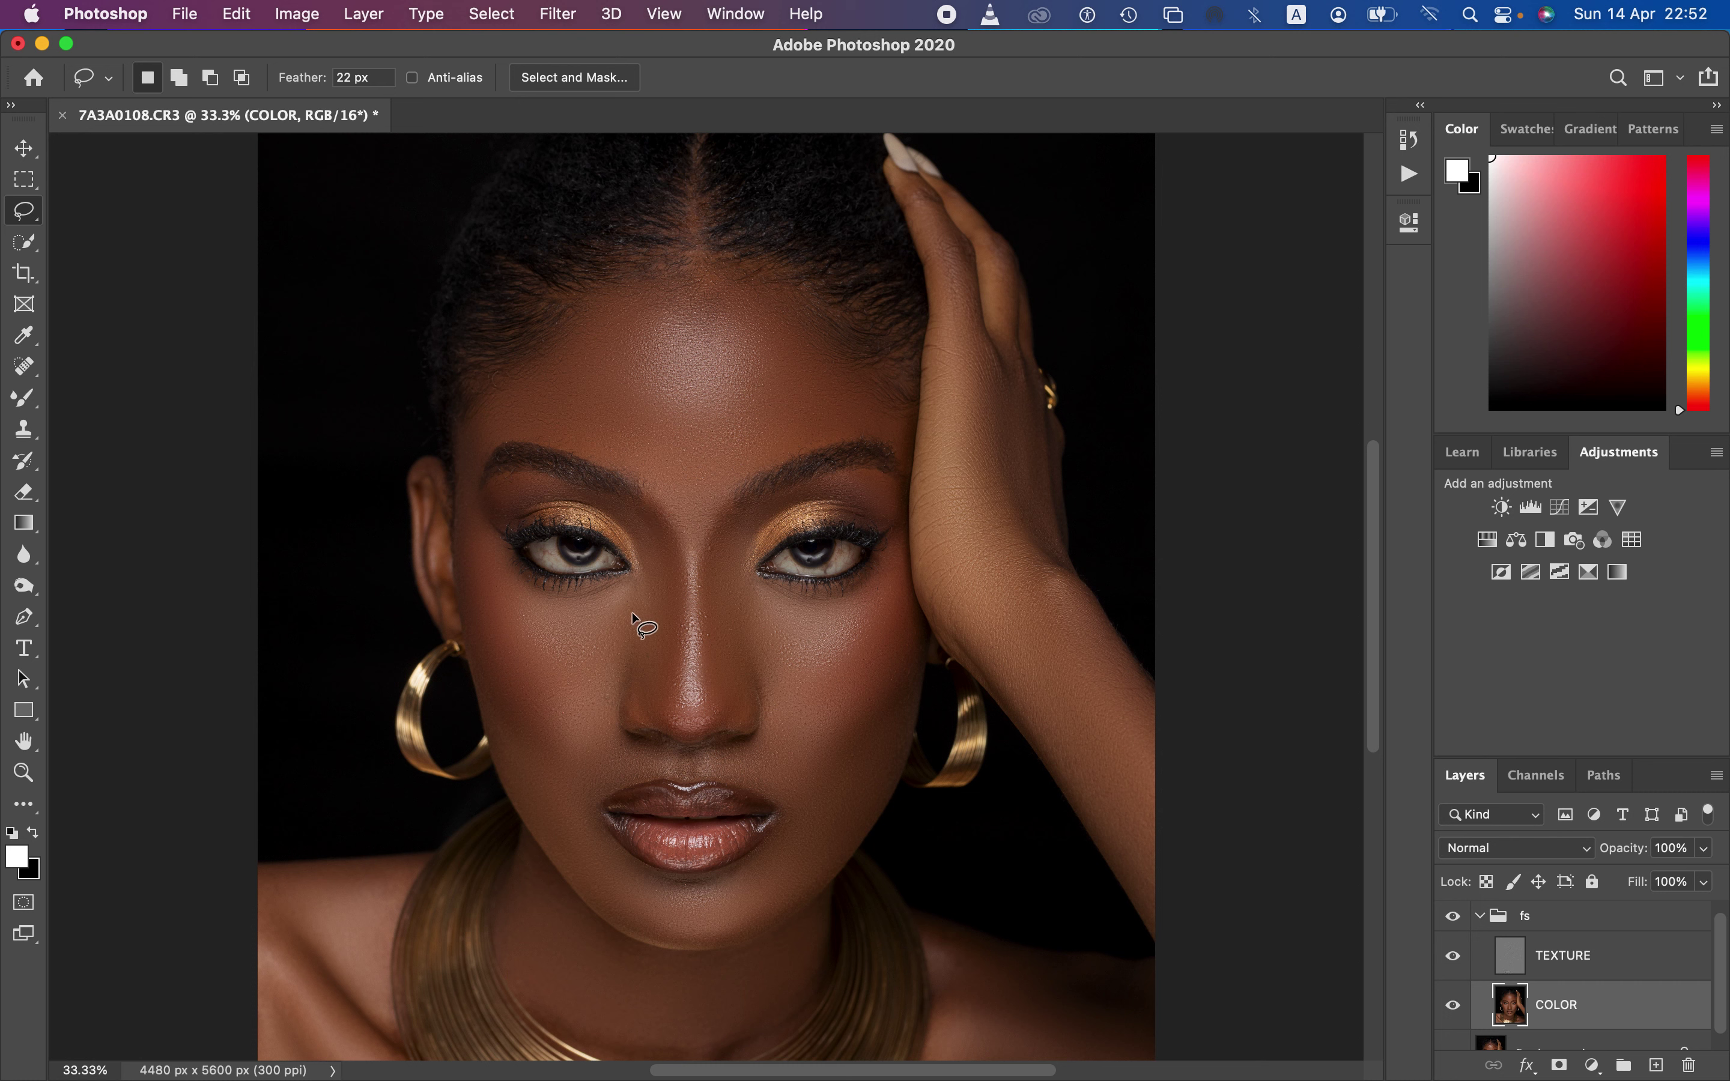
Lasso the image-left side of the nose from the inner eye to the nostril, apply a 21-pixel Gaussian Blur, and deselect it
{"action": "mouse_move", "coordinate": [618, 504]}
{"action": "left_mouse_down"}
{"action": "mouse_move", "coordinate": [678, 574]}
{"action": "mouse_move", "coordinate": [661, 711]}
{"action": "mouse_move", "coordinate": [632, 701]}
{"action": "mouse_move", "coordinate": [643, 584]}
{"action": "mouse_move", "coordinate": [620, 509]}
{"action": "left_mouse_up"}
{"action": "left_click", "coordinate": [558, 14]}
{"action": "mouse_move", "coordinate": [648, 289]}
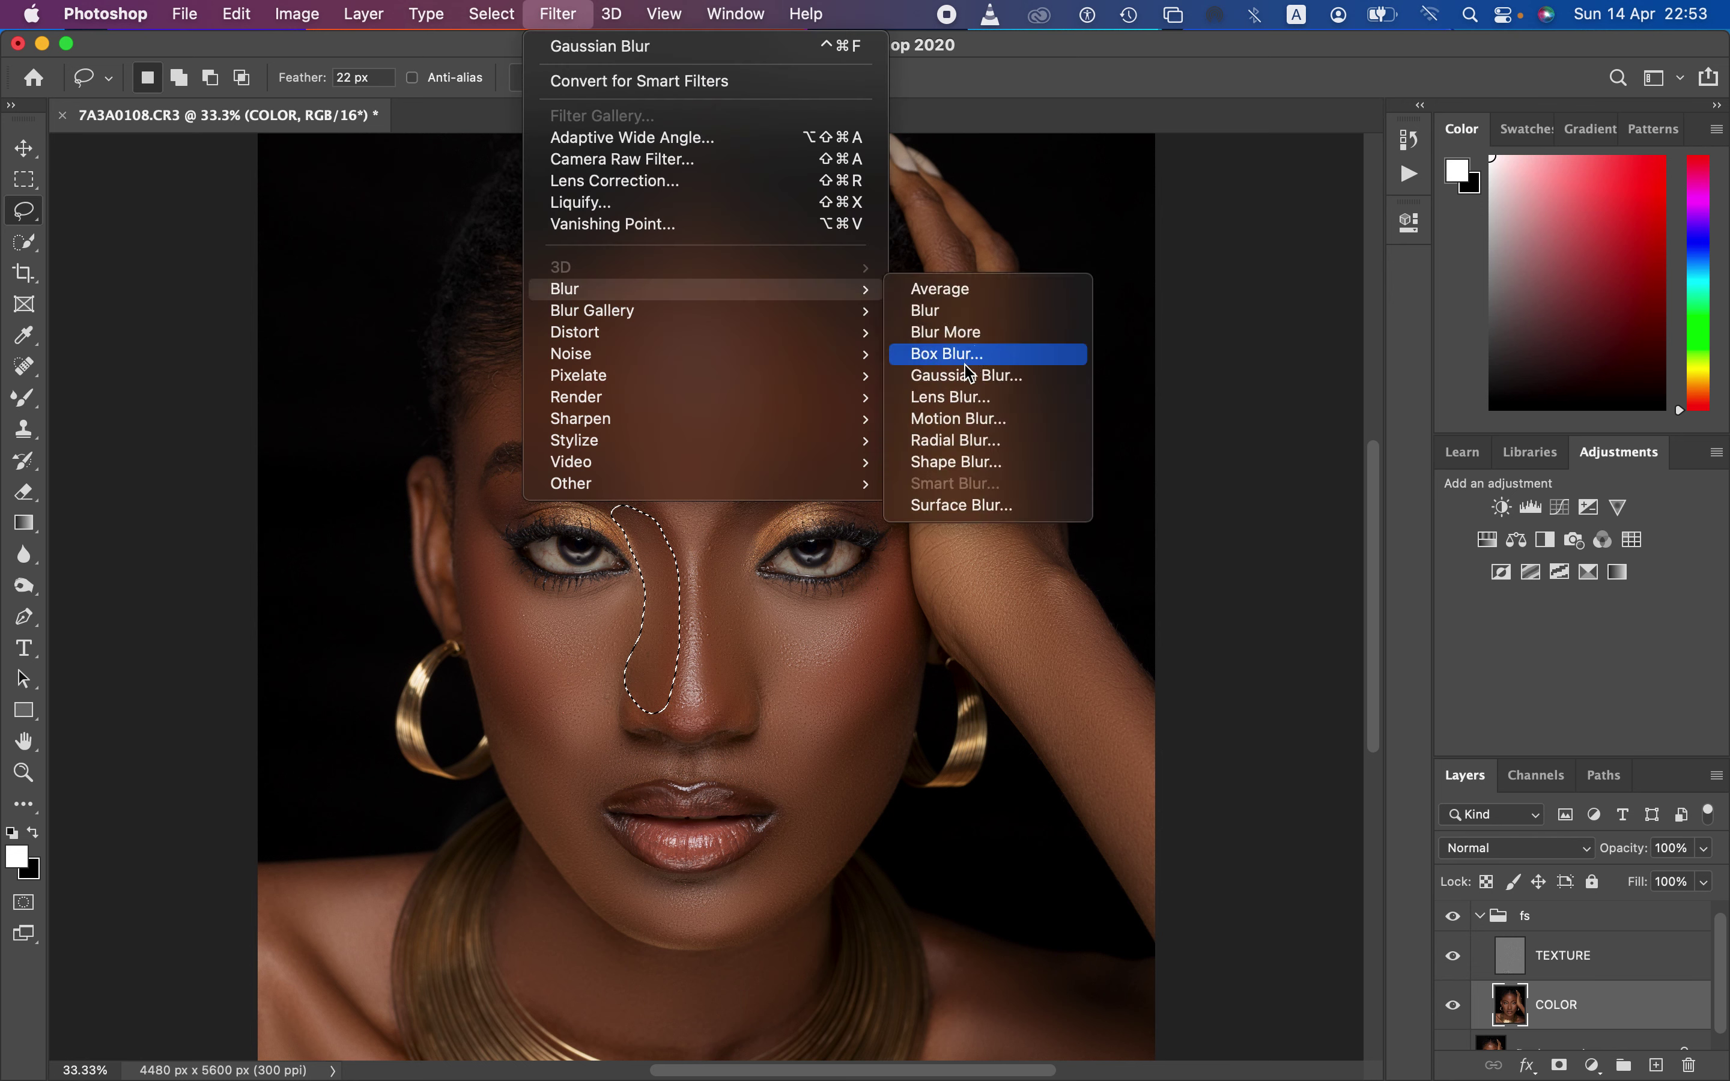
{"action": "left_click", "coordinate": [986, 375]}
{"action": "left_click", "coordinate": [1358, 261]}
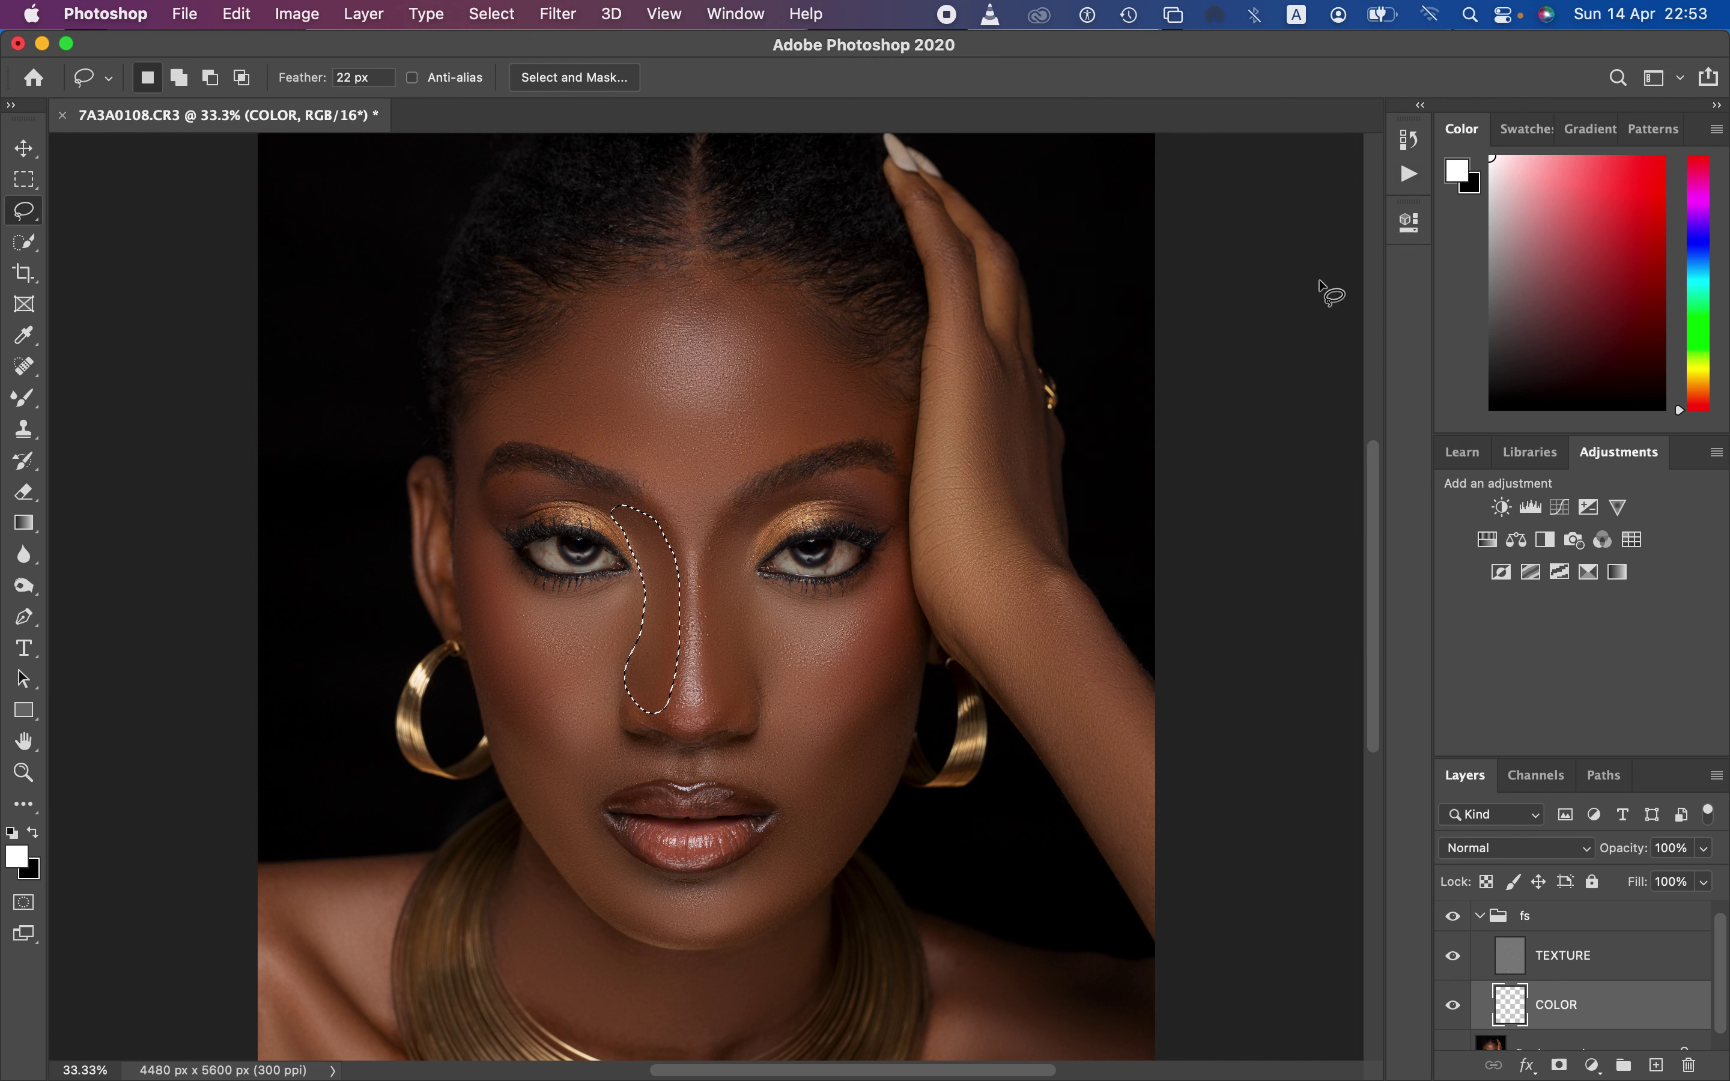
{"action": "key", "text": "super+d"}
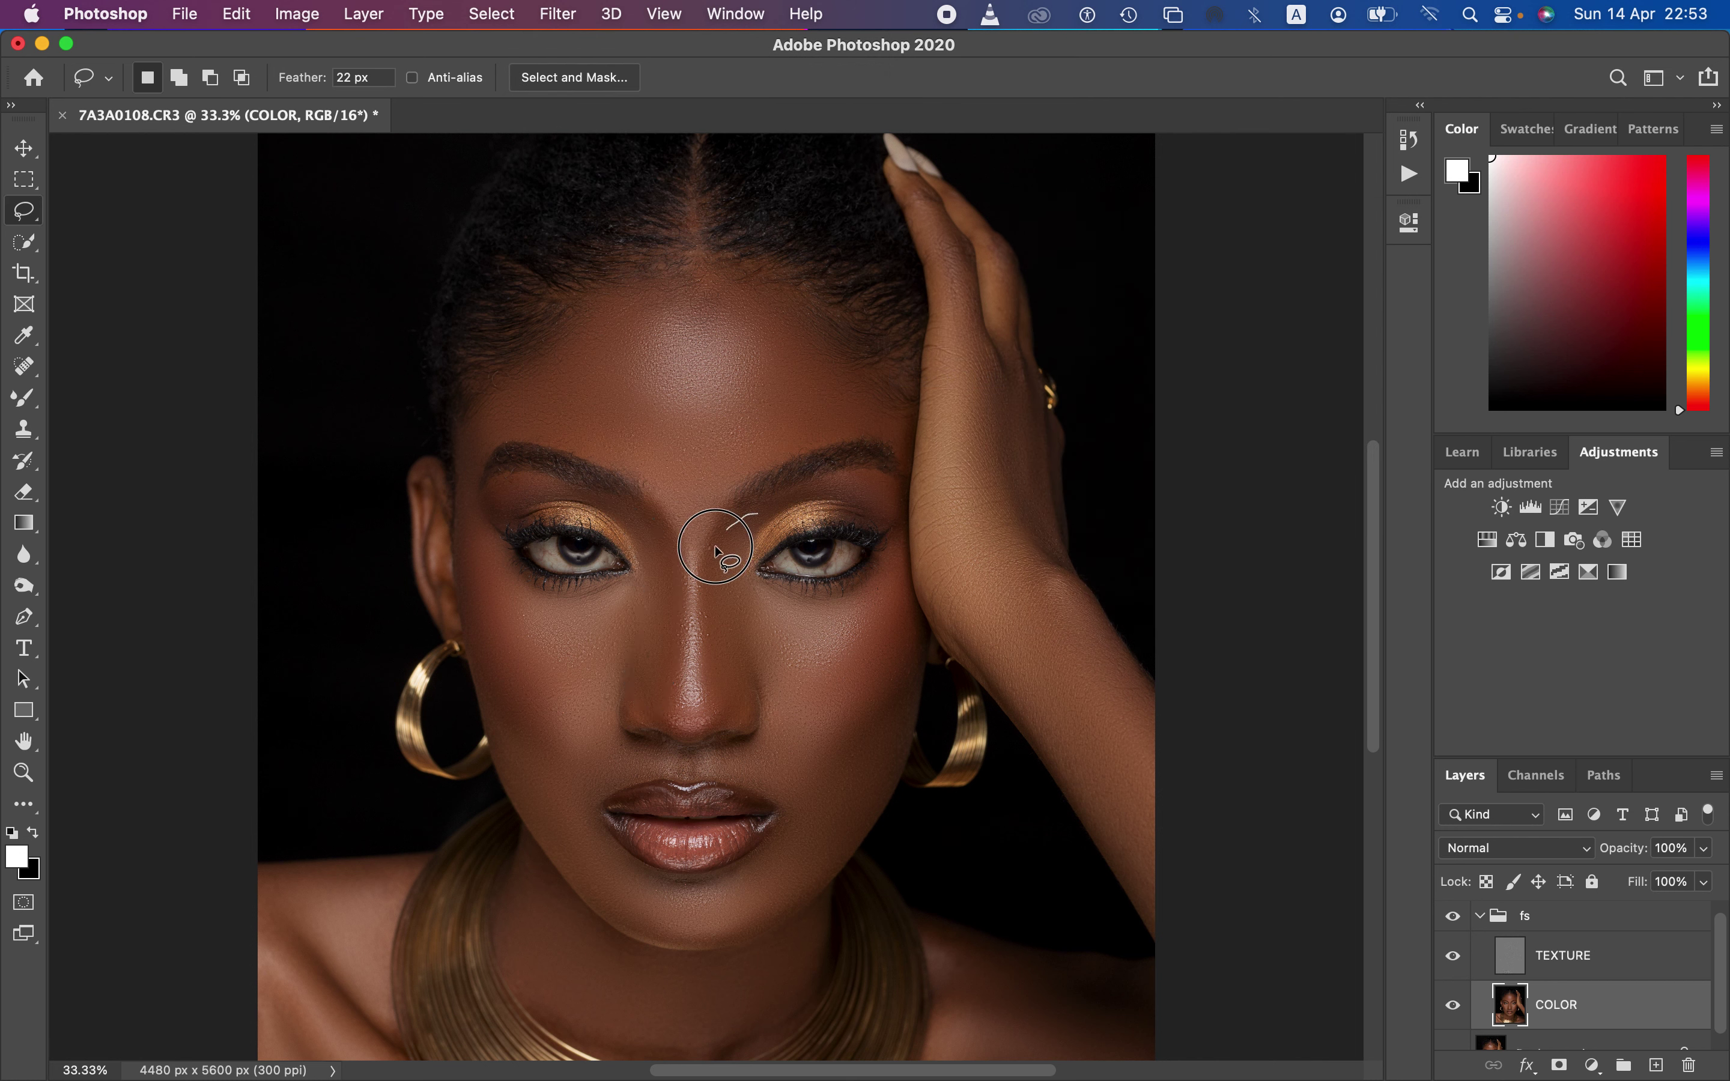
Lasso the image-right side of the nose from the inner eye to the nostril, apply a 21-pixel Gaussian Blur, and deselect it
{"action": "mouse_move", "coordinate": [721, 713]}
{"action": "left_mouse_down"}
{"action": "mouse_move", "coordinate": [760, 705]}
{"action": "mouse_move", "coordinate": [786, 647]}
{"action": "mouse_move", "coordinate": [754, 572]}
{"action": "mouse_move", "coordinate": [765, 502]}
{"action": "left_mouse_up"}
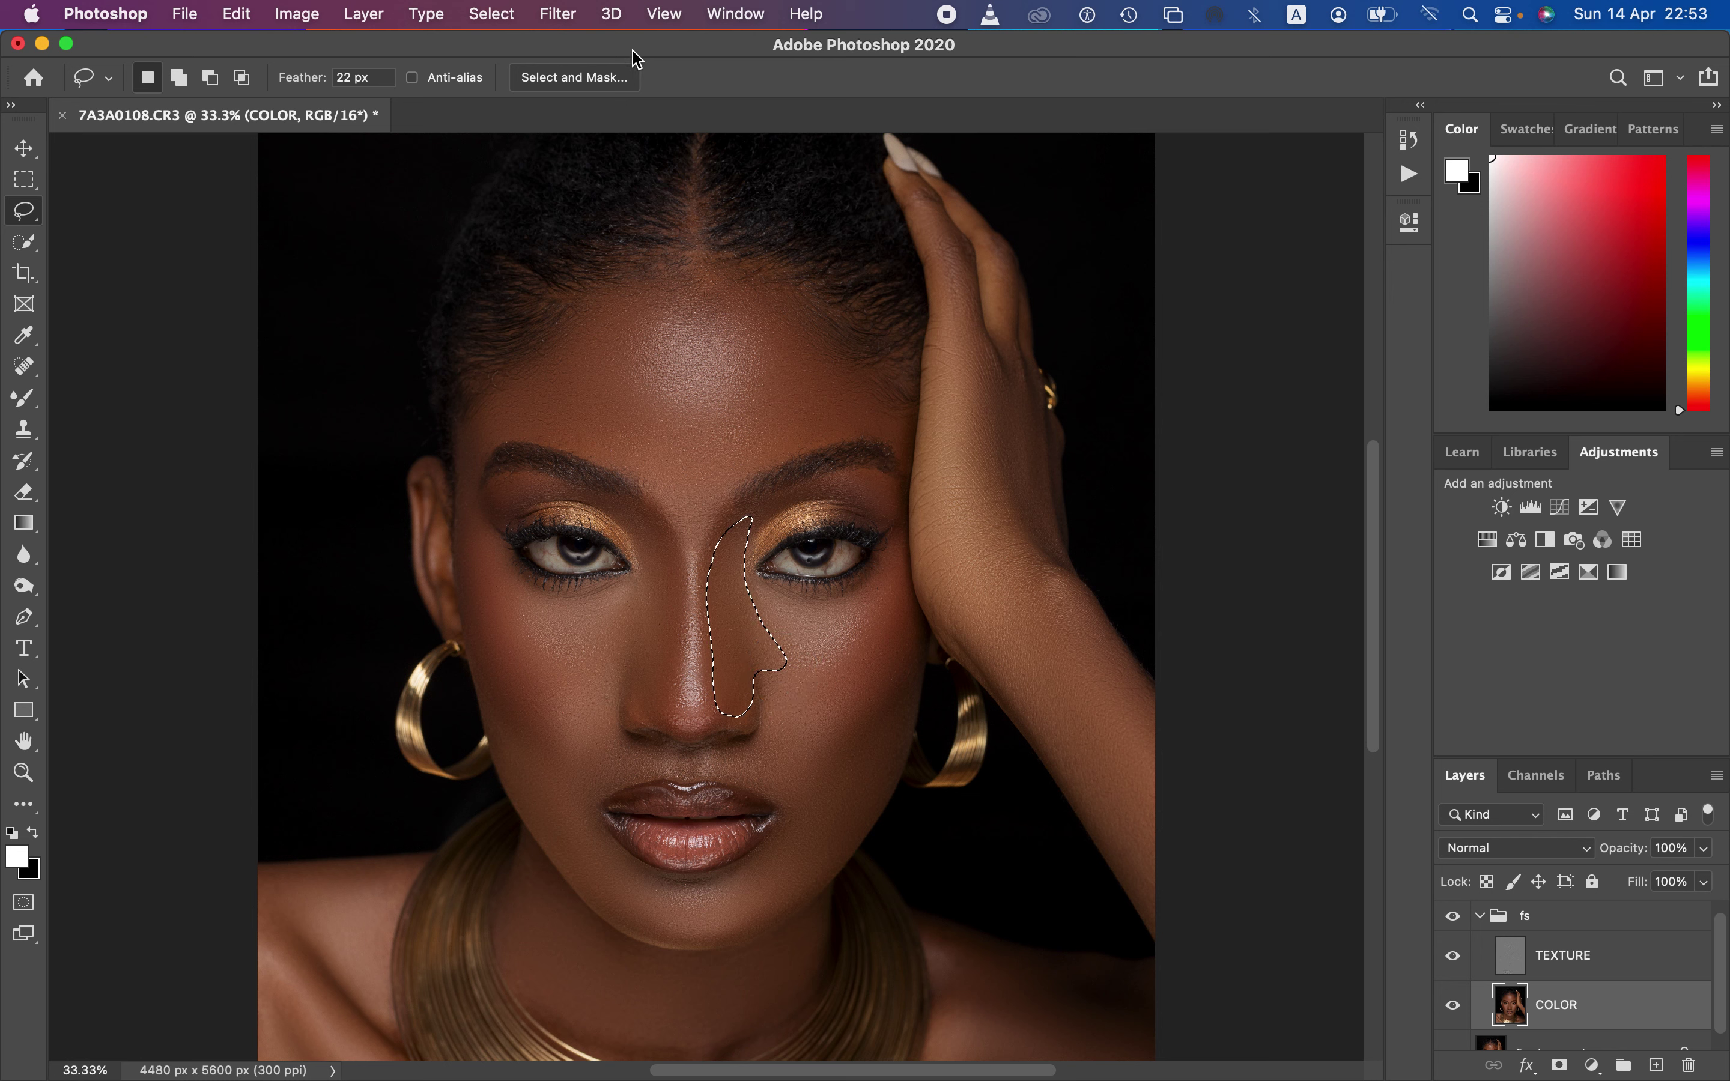
{"action": "left_click", "coordinate": [557, 14]}
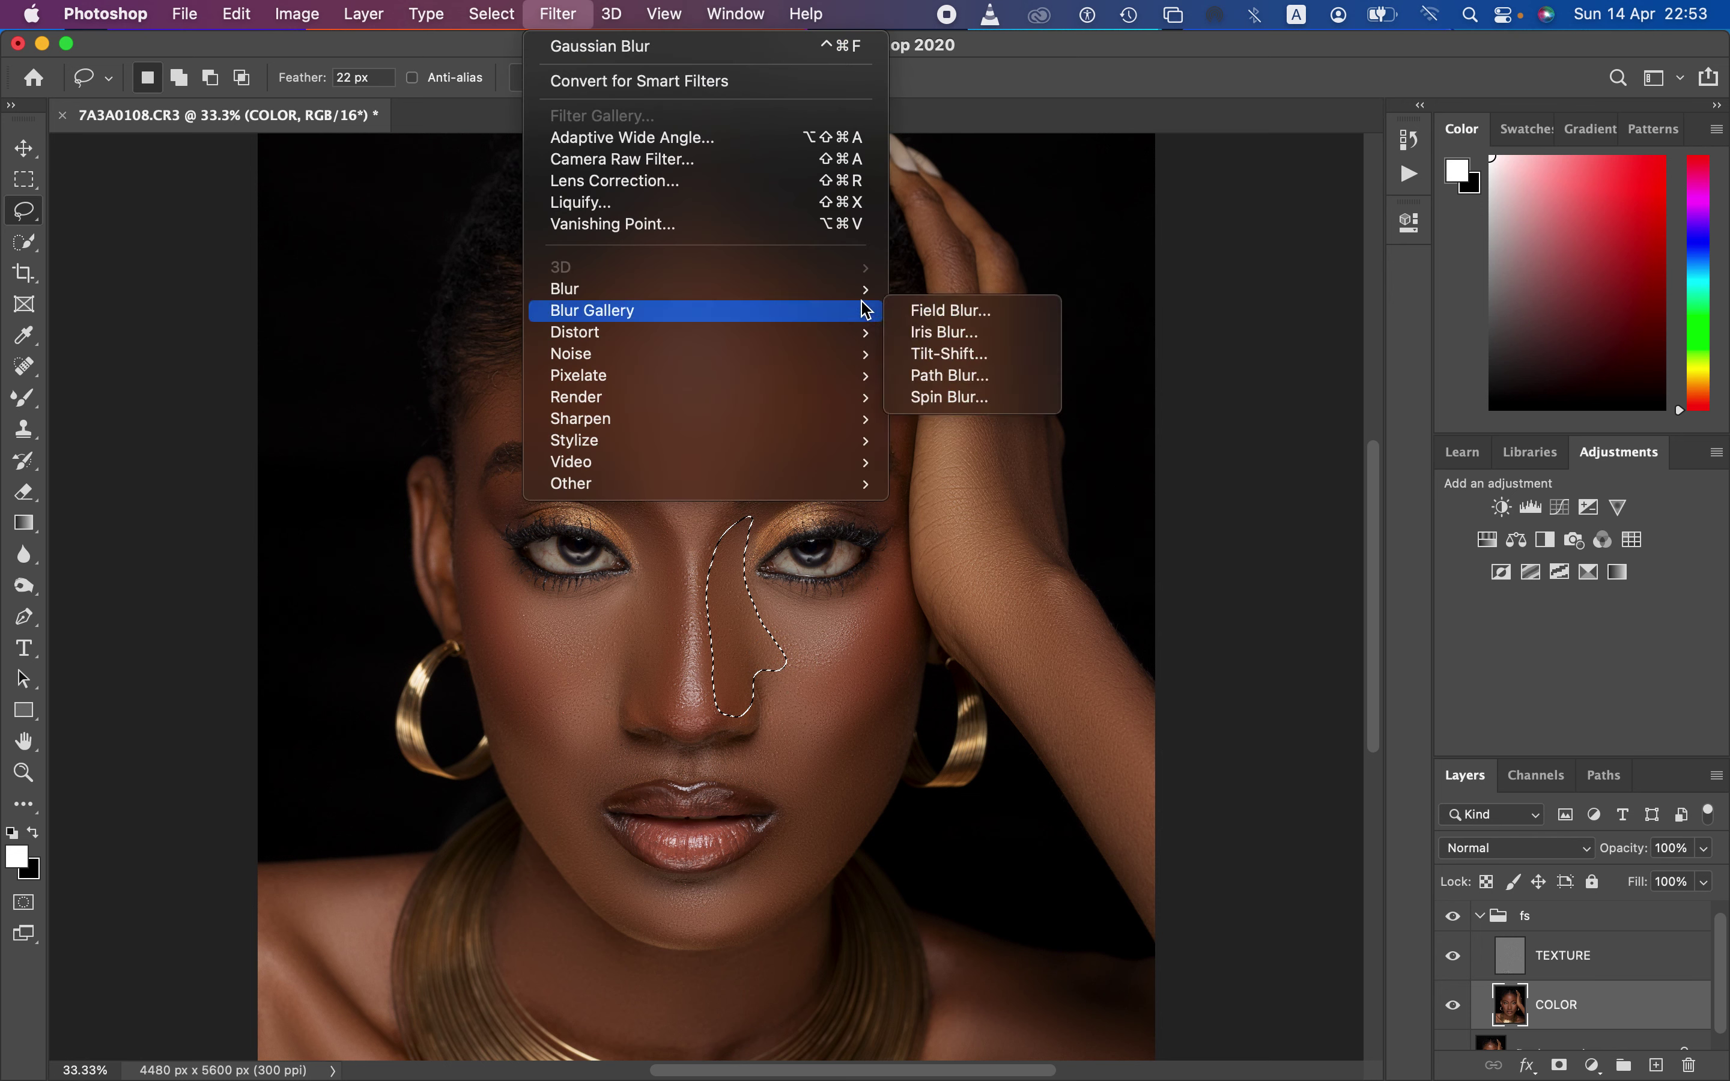
{"action": "mouse_move", "coordinate": [866, 289]}
{"action": "left_click", "coordinate": [1012, 376]}
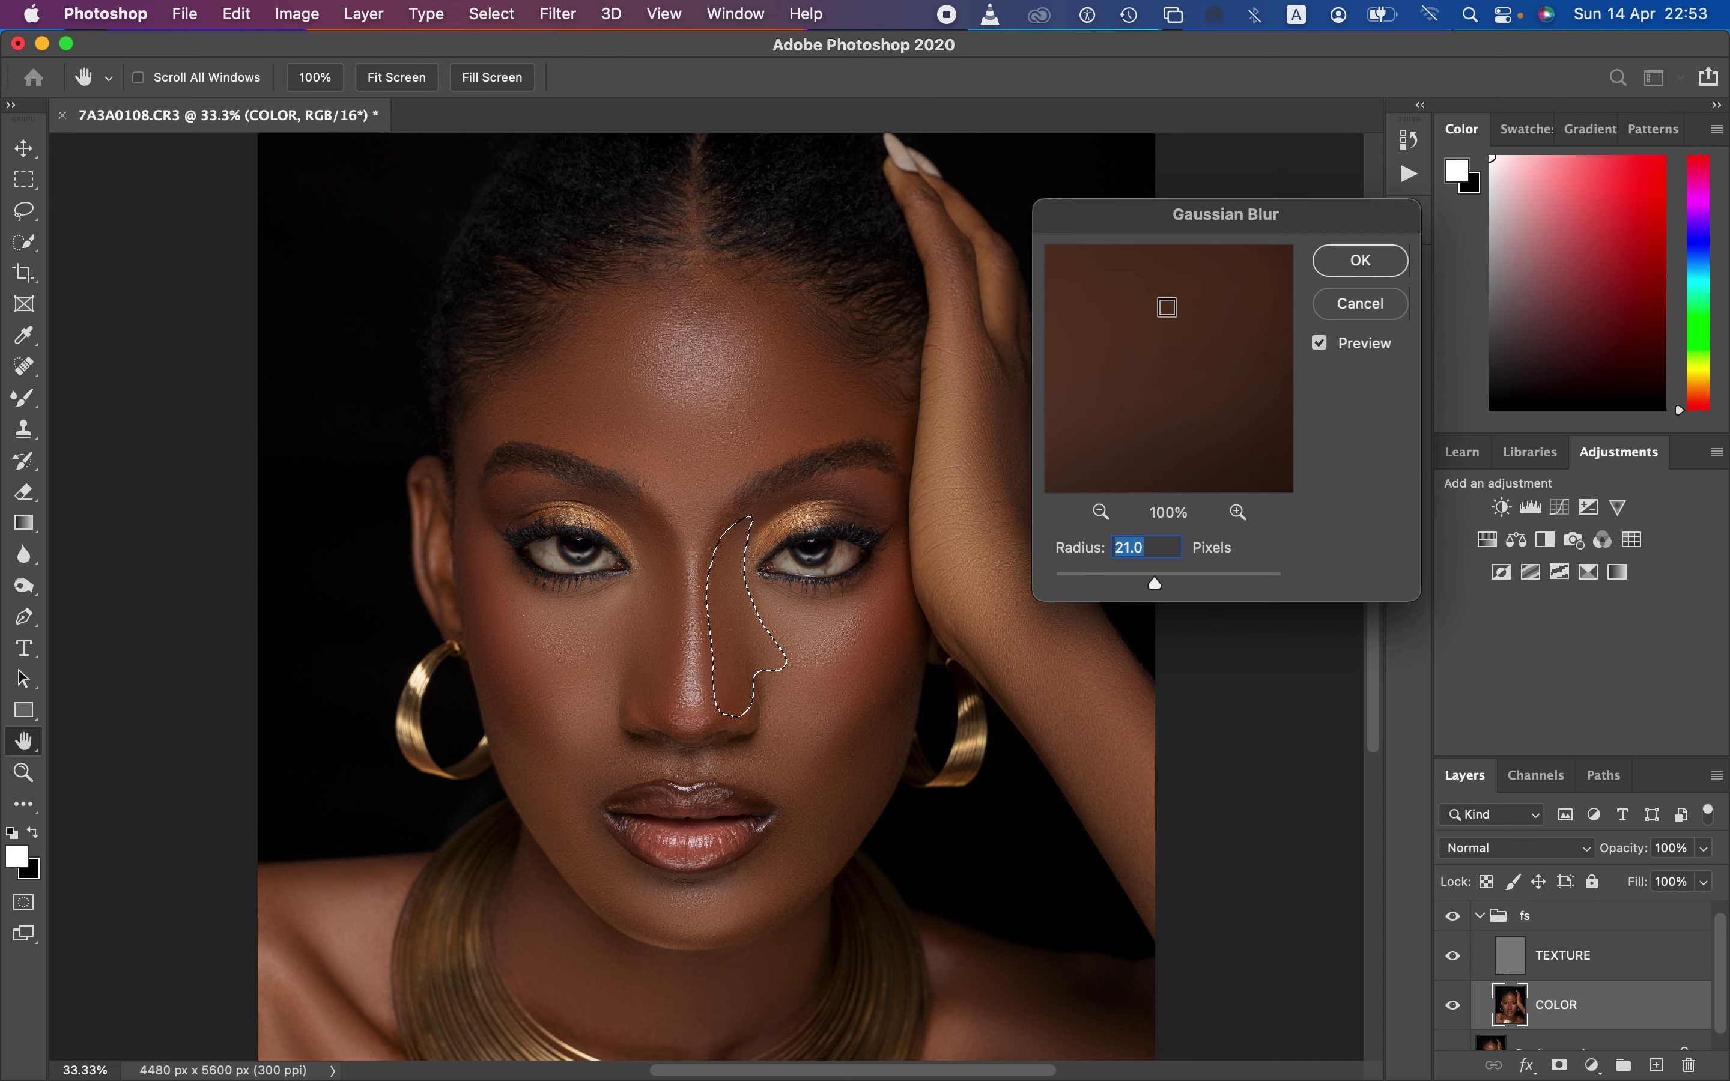
{"action": "left_click", "coordinate": [1355, 259]}
{"action": "key", "text": "super+d"}
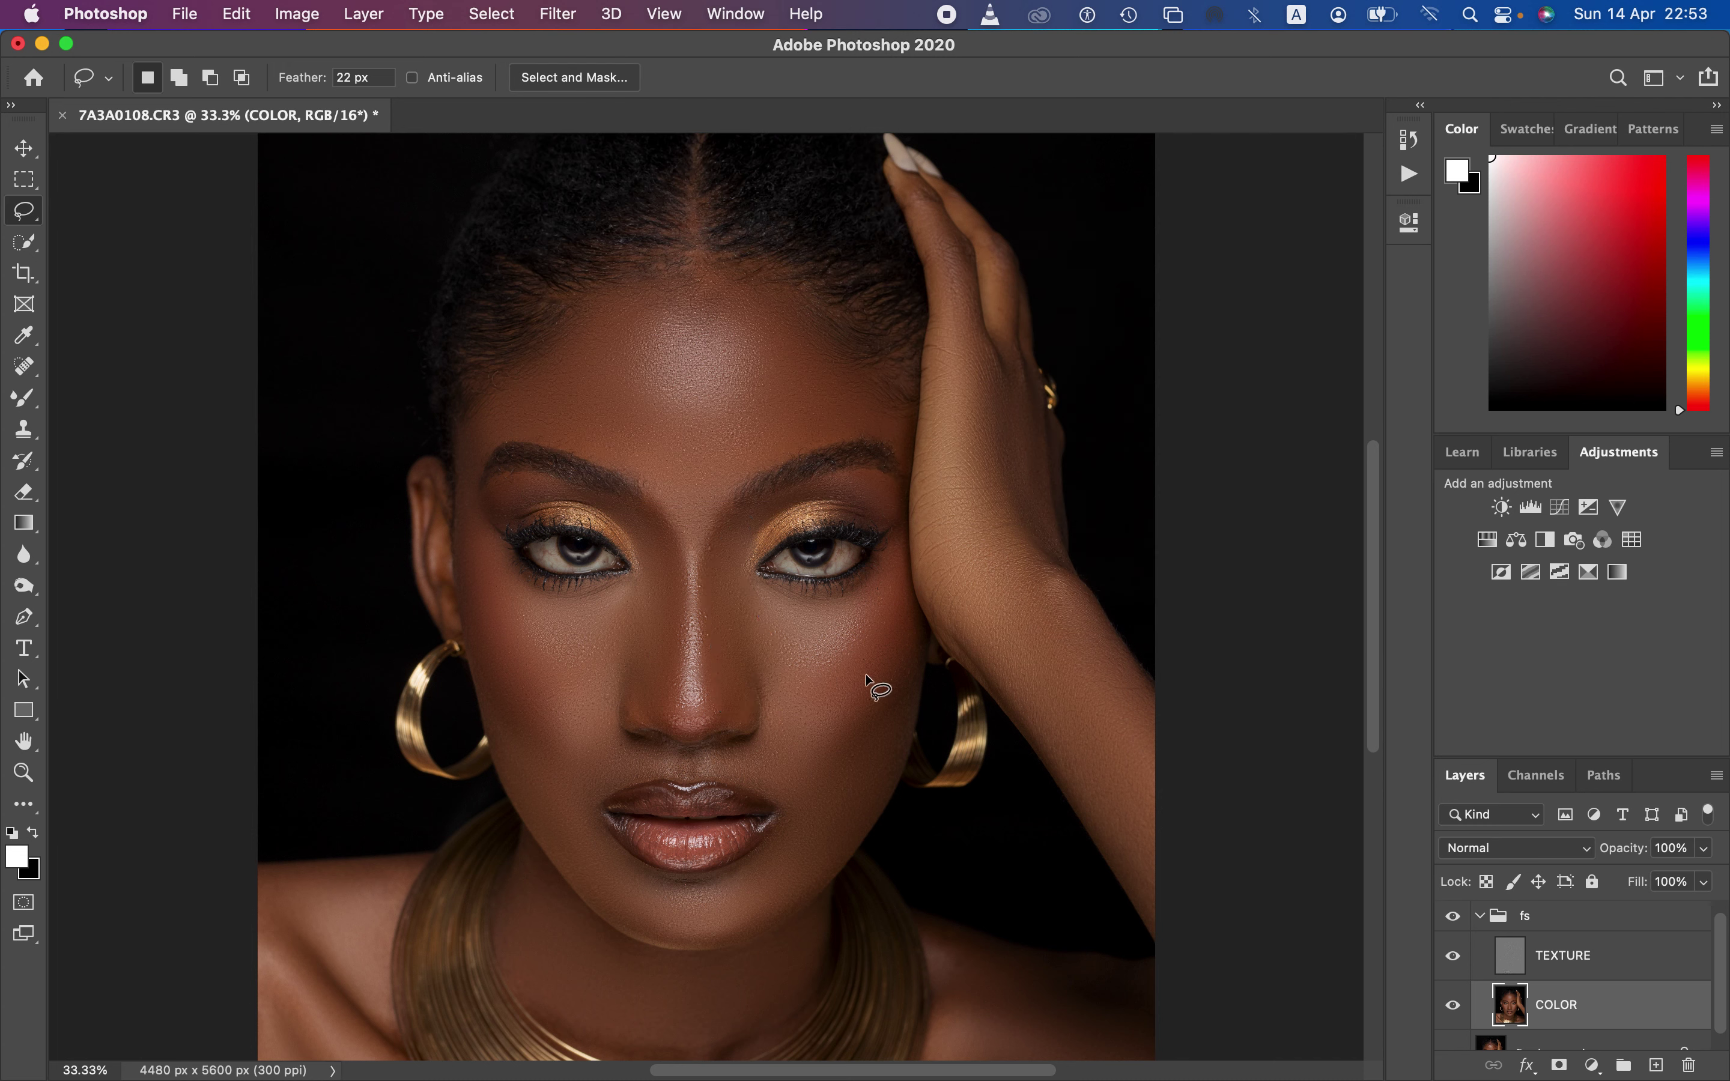
Lasso the skin between the image-left nostril and mouth corner, apply a 21-pixel Gaussian Blur, and deselect it
{"action": "mouse_move", "coordinate": [614, 735]}
{"action": "left_mouse_down"}
{"action": "mouse_move", "coordinate": [652, 762]}
{"action": "mouse_move", "coordinate": [588, 799]}
{"action": "mouse_move", "coordinate": [569, 787]}
{"action": "mouse_move", "coordinate": [590, 738]}
{"action": "left_mouse_up"}
{"action": "left_click", "coordinate": [560, 14]}
{"action": "mouse_move", "coordinate": [768, 293]}
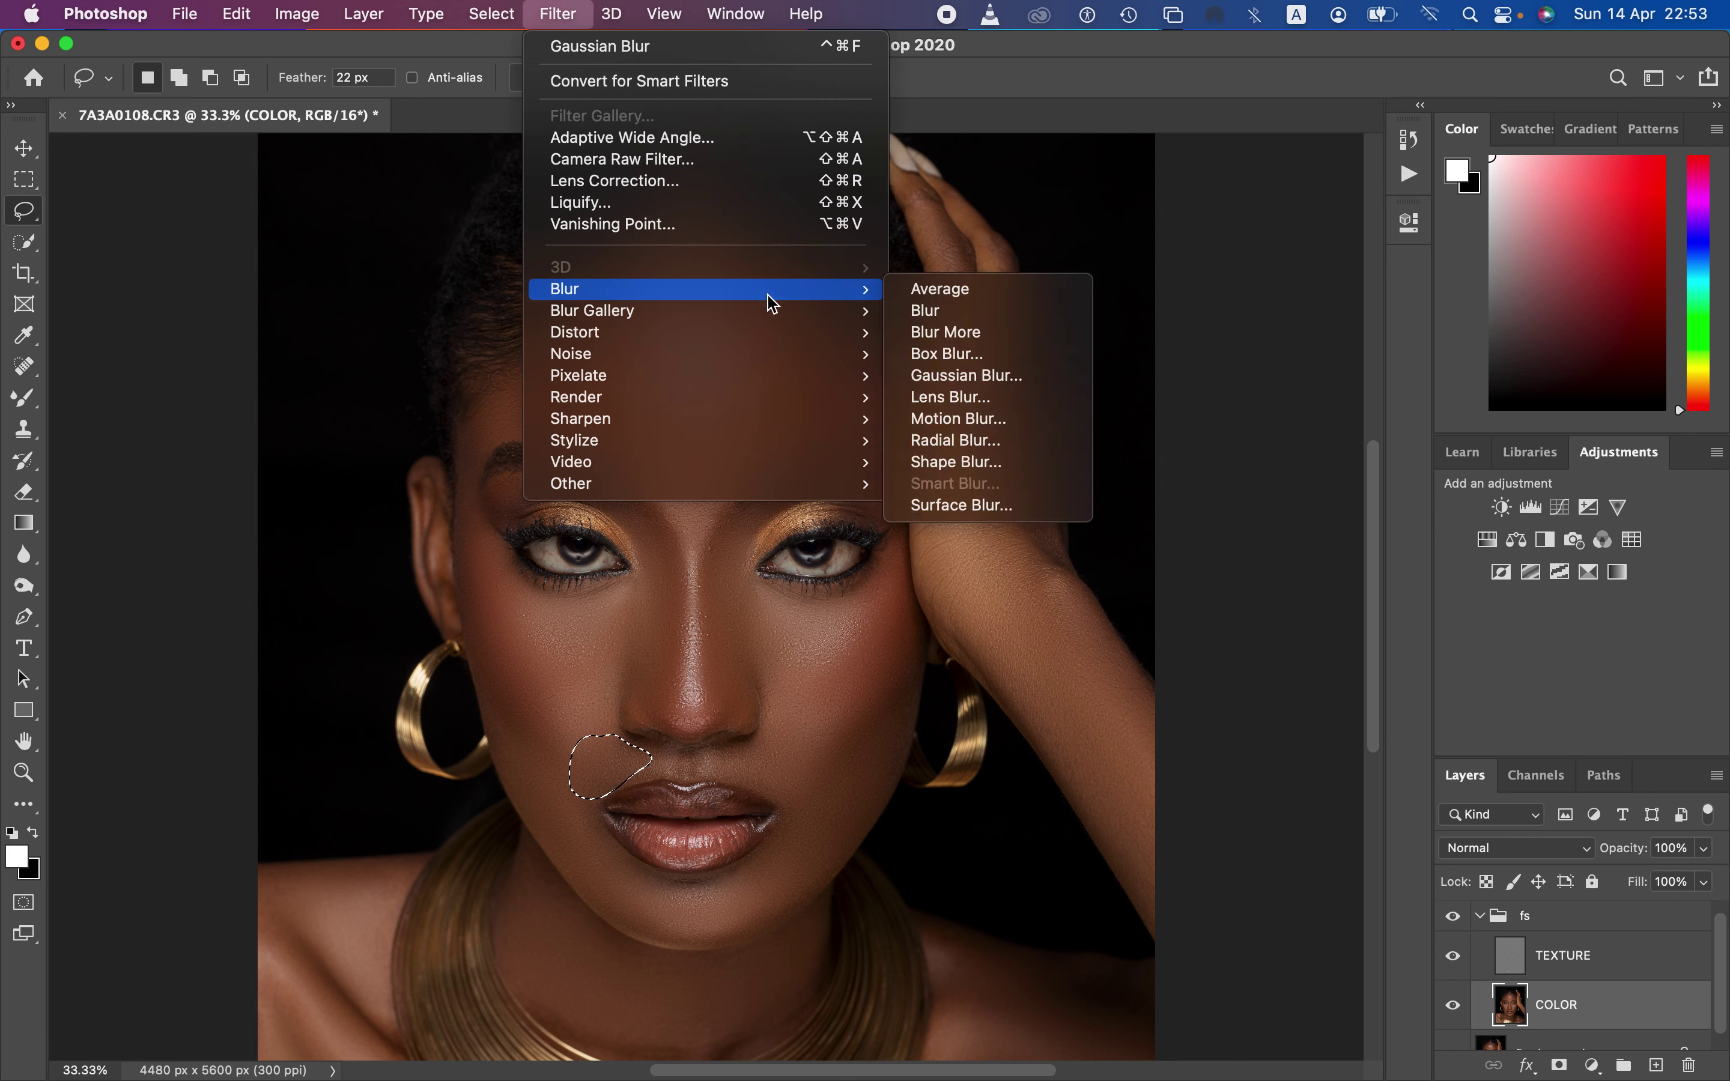
{"action": "left_click", "coordinate": [979, 383]}
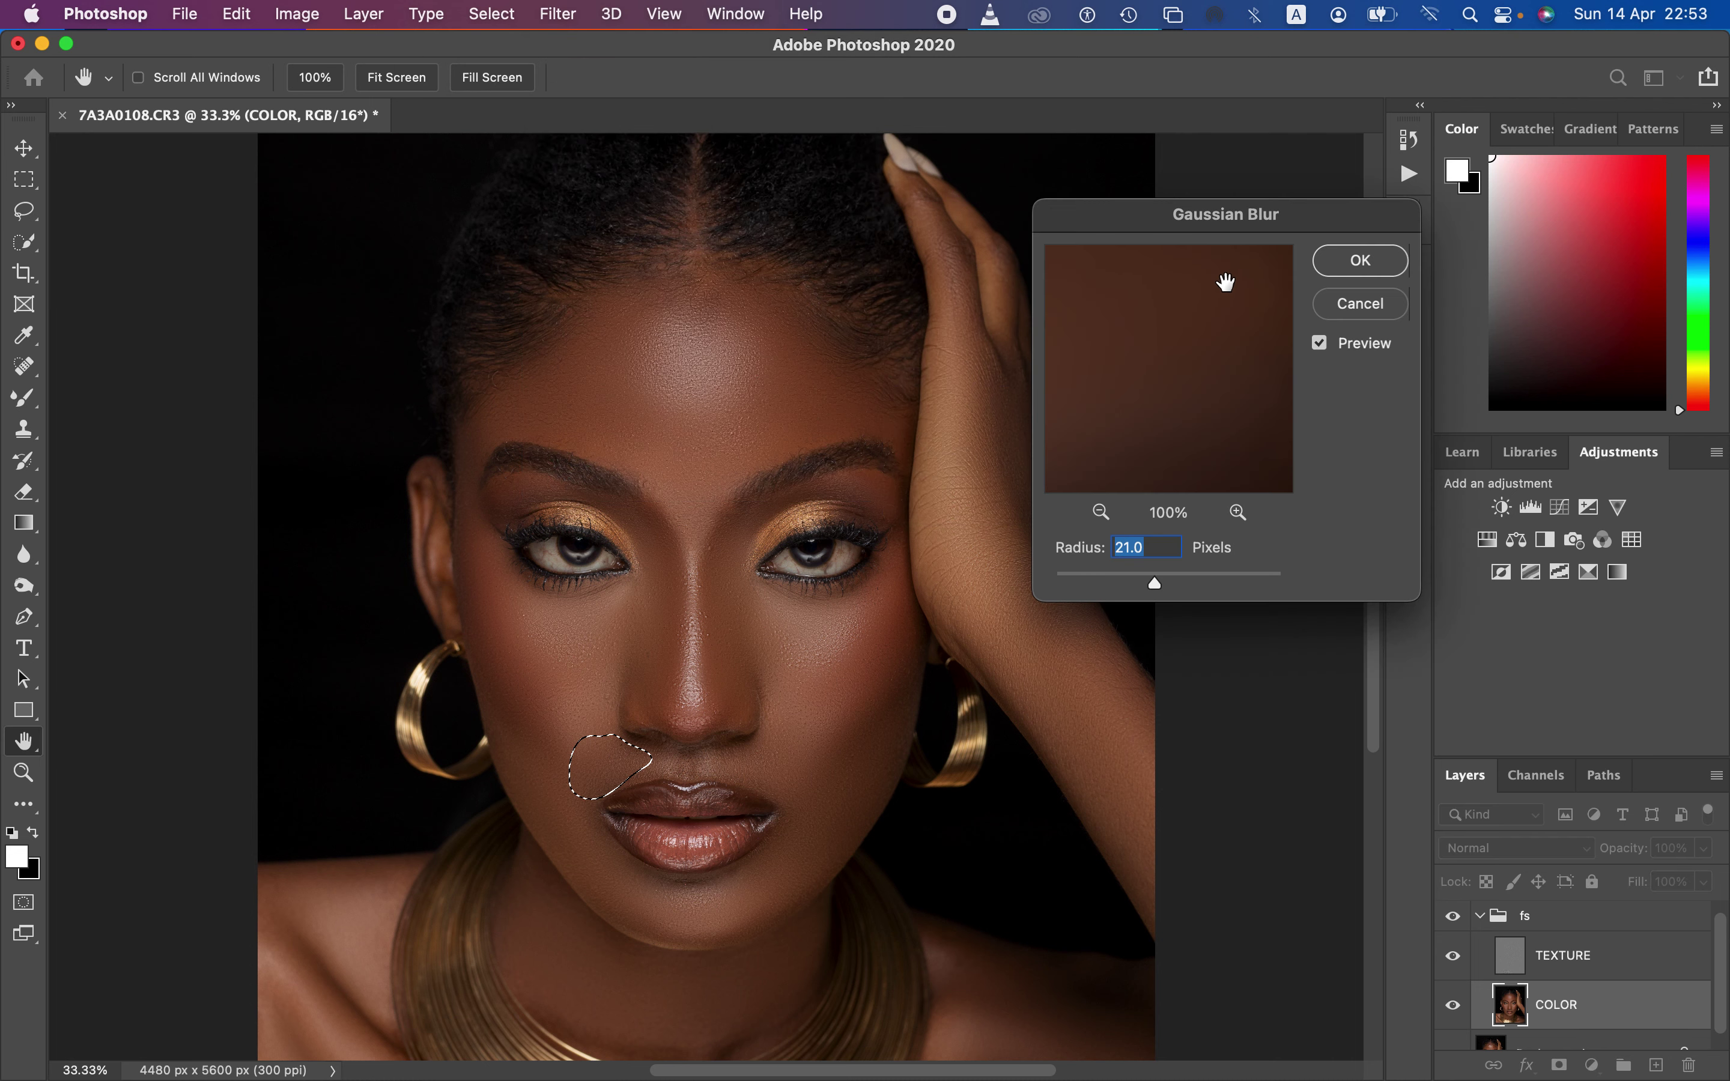
{"action": "left_click", "coordinate": [1366, 261]}
{"action": "key", "text": "super+d"}
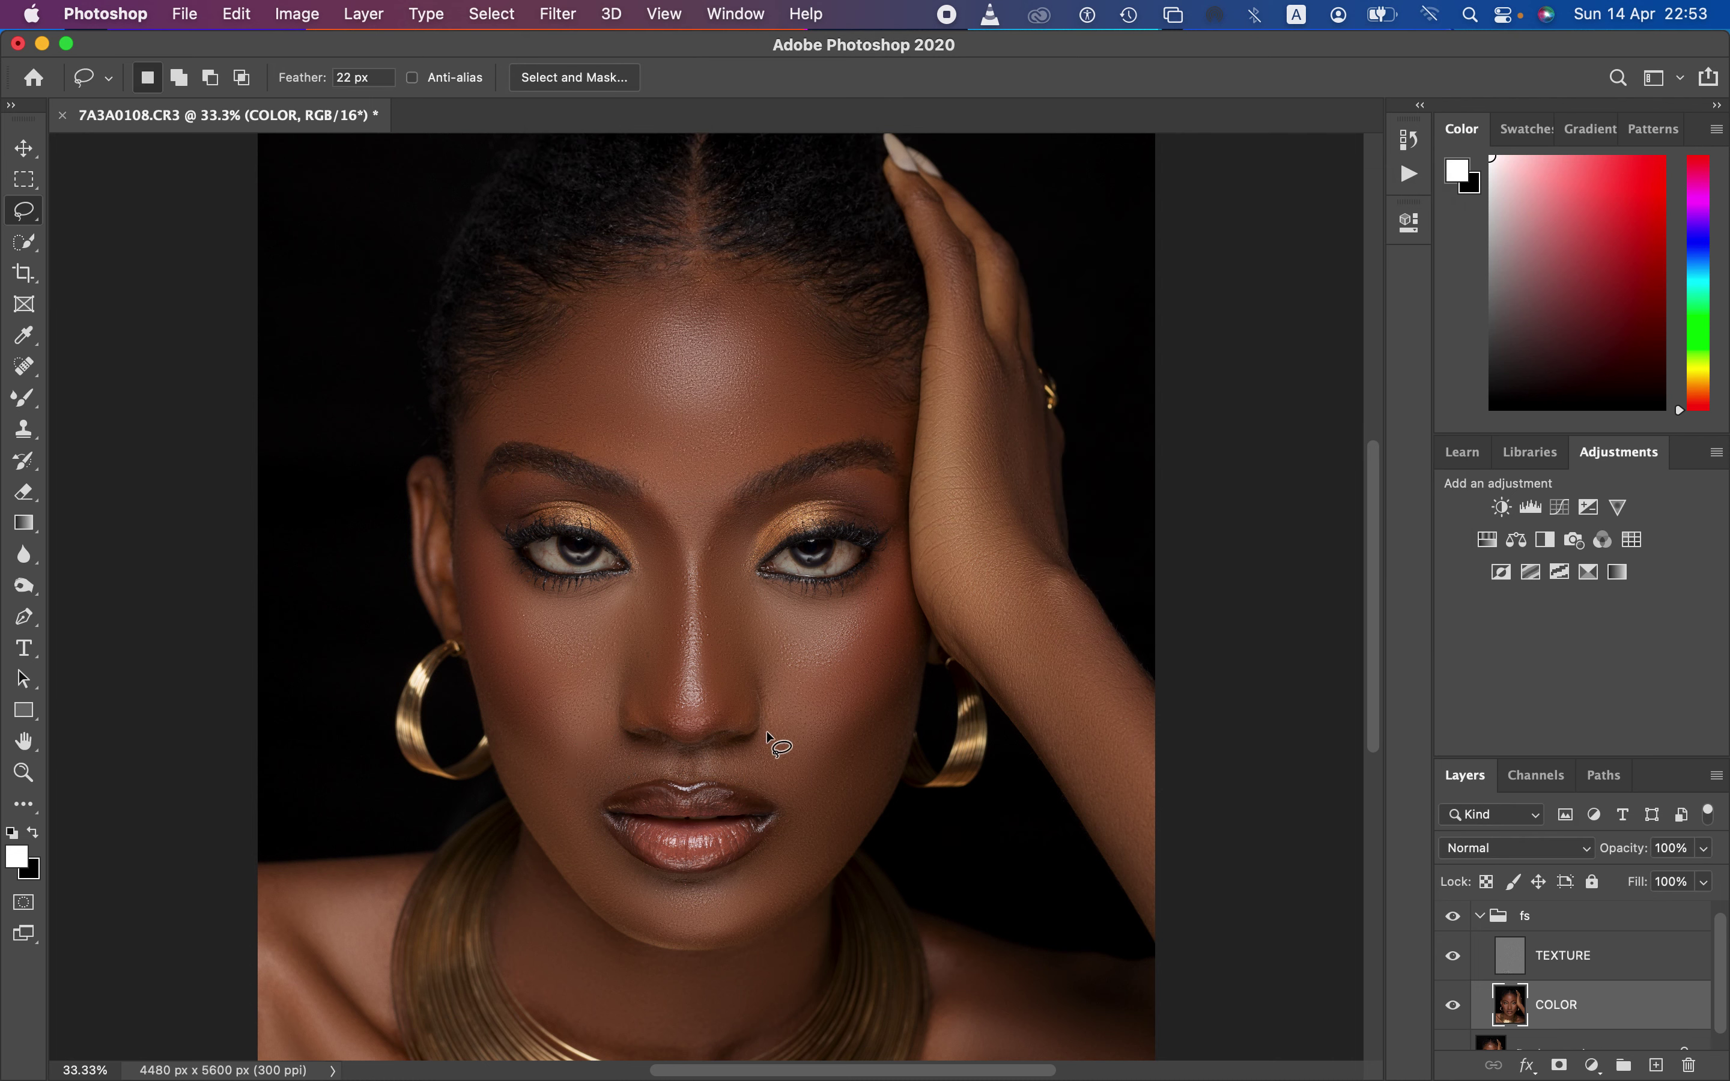
Lasso the skin between the image-right nostril and mouth corner, apply a 21-pixel Gaussian Blur, and deselect it
{"action": "mouse_move", "coordinate": [744, 789]}
{"action": "left_mouse_down"}
{"action": "mouse_move", "coordinate": [808, 796]}
{"action": "mouse_move", "coordinate": [764, 732]}
{"action": "left_mouse_up"}
{"action": "left_click", "coordinate": [578, 16]}
{"action": "mouse_move", "coordinate": [665, 290]}
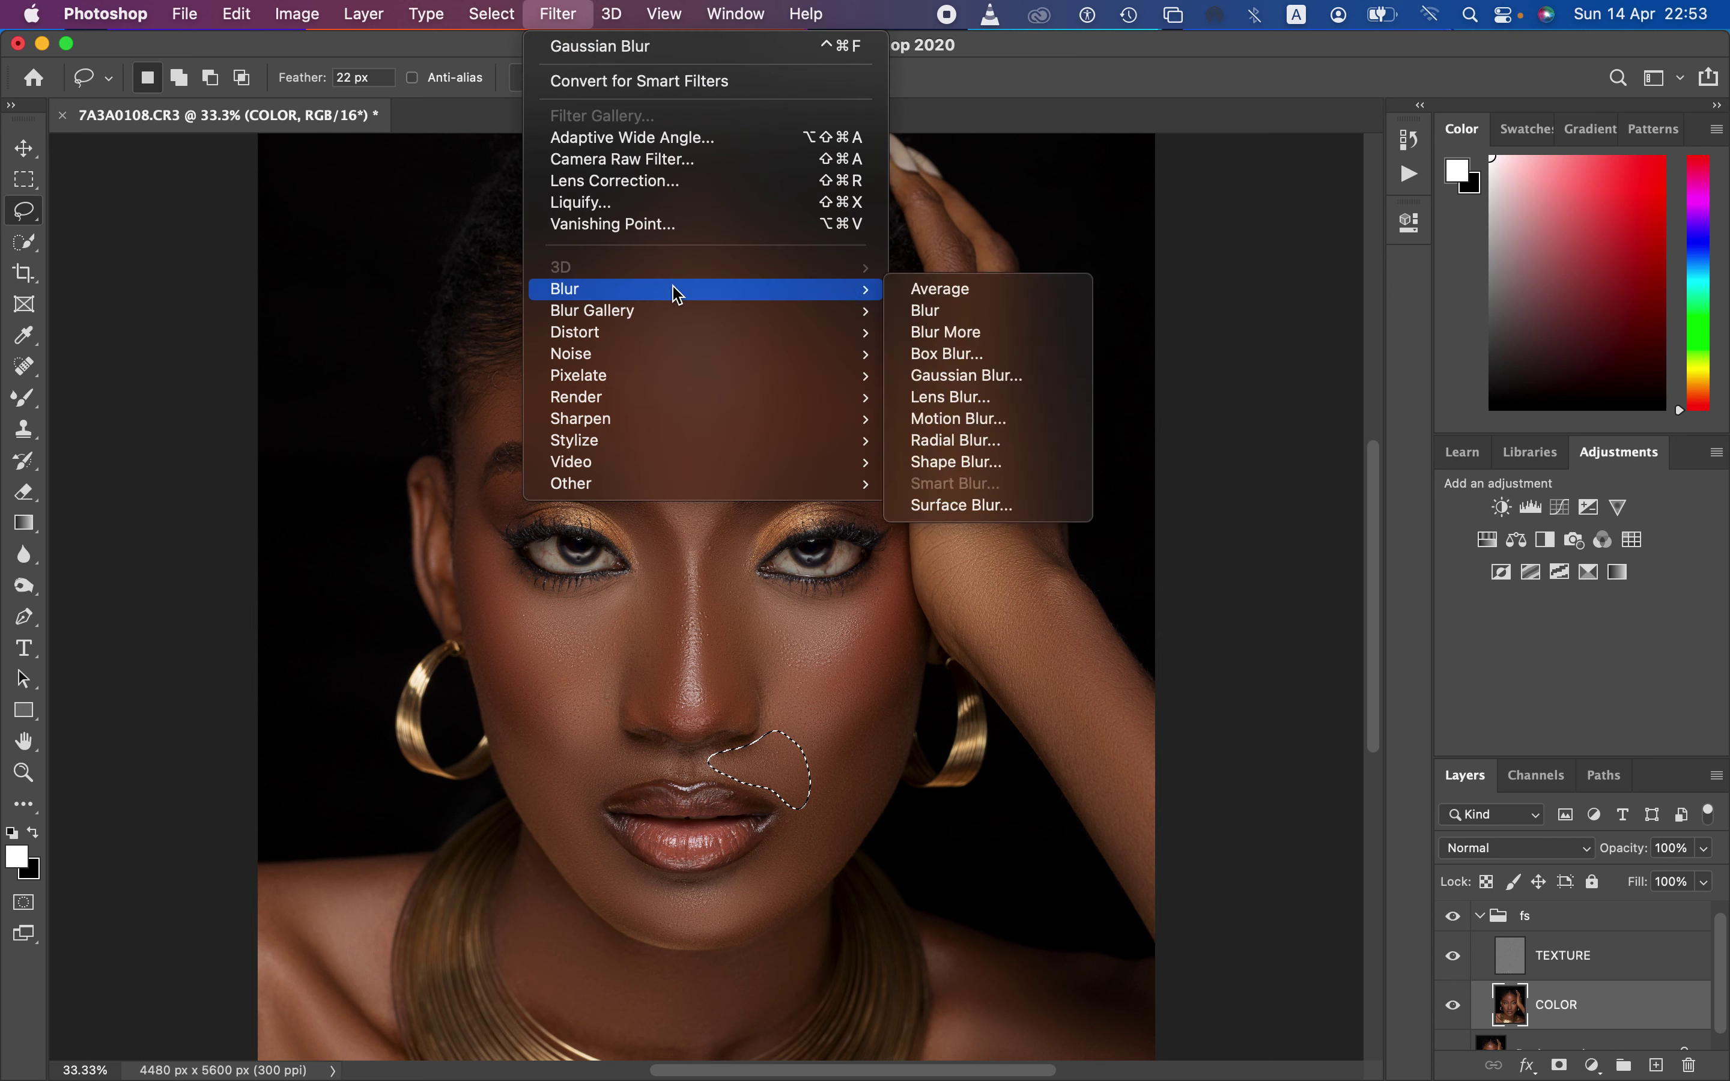
{"action": "left_click", "coordinate": [1083, 377]}
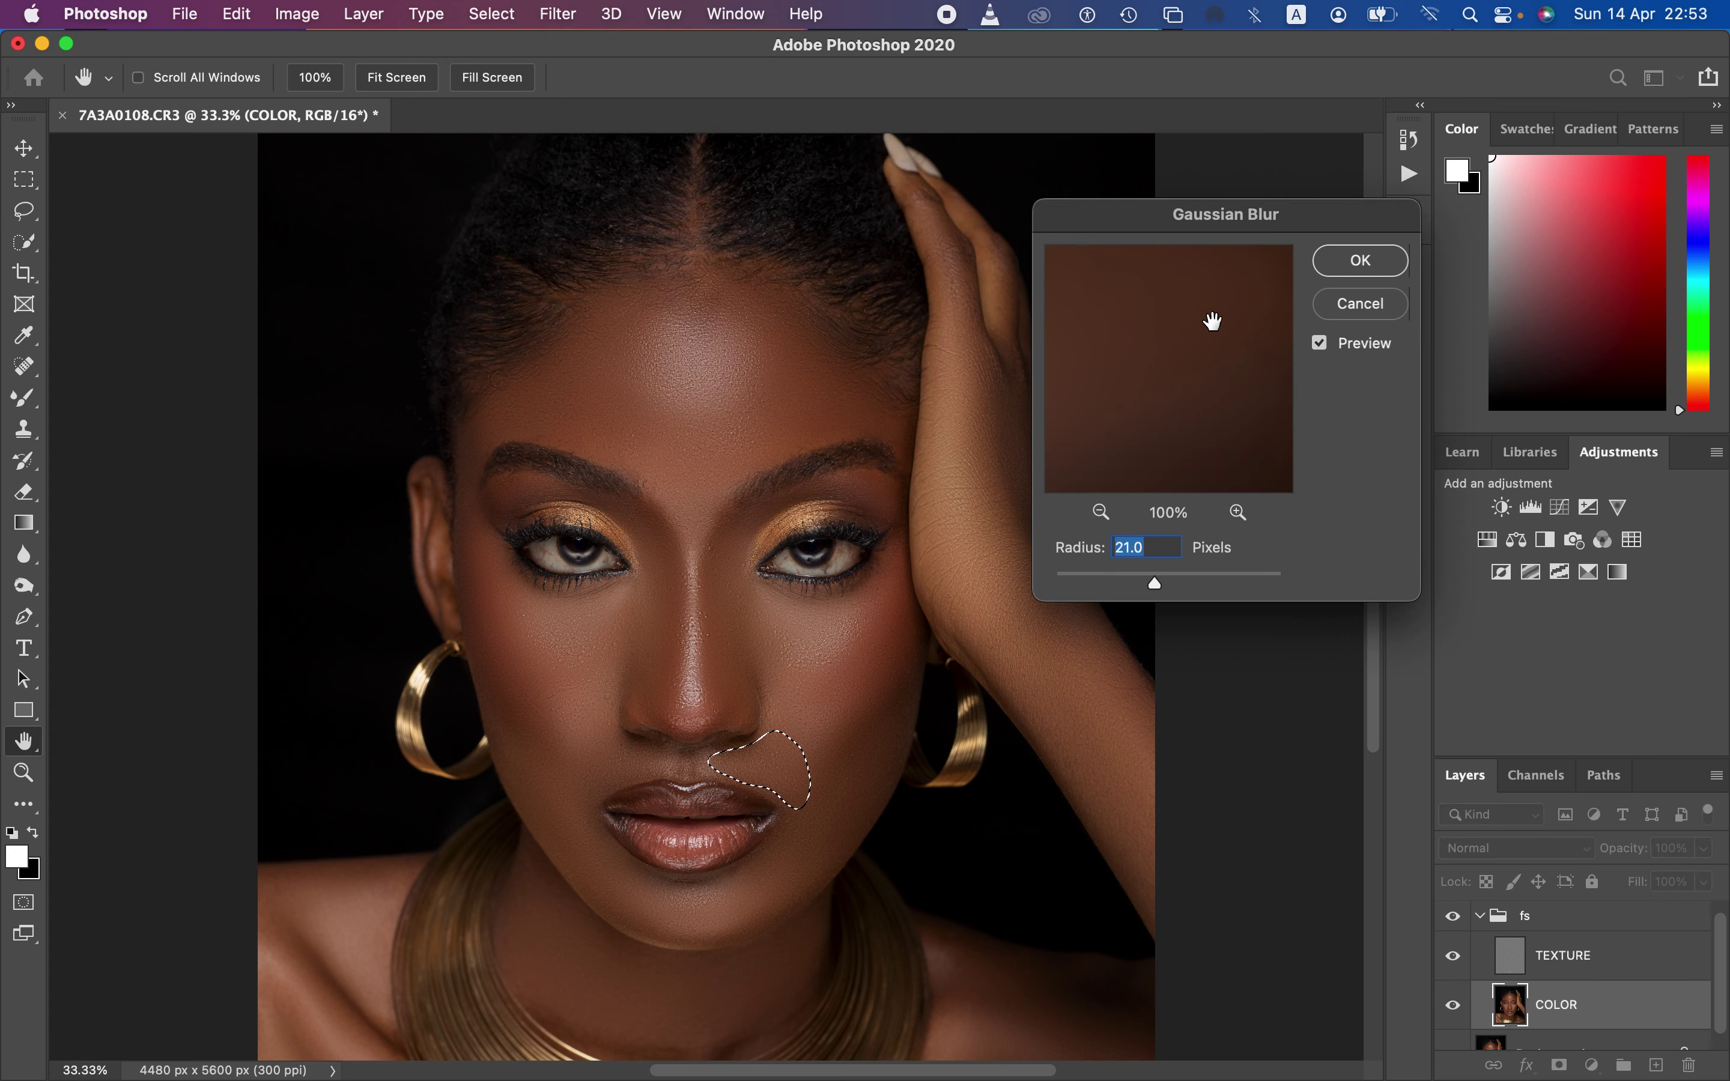
{"action": "left_click", "coordinate": [1355, 260]}
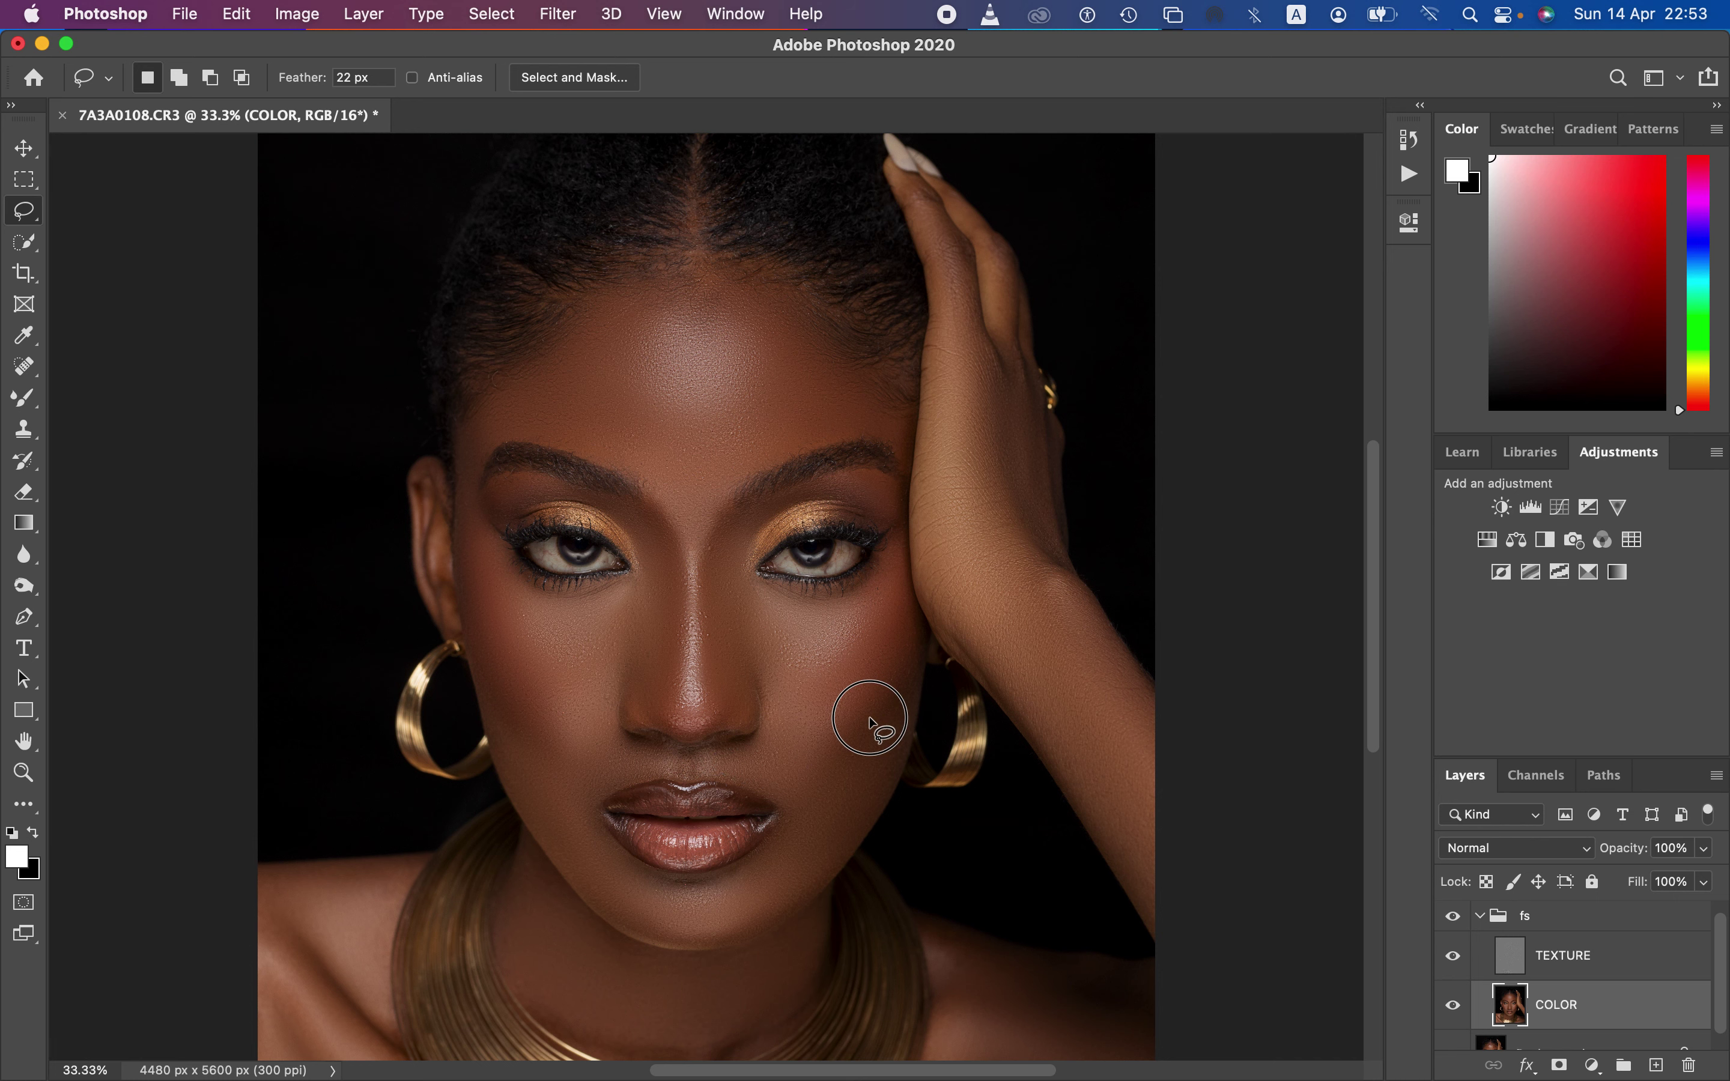
Compare the whole portrait with and without the fs group's retouching
{"action": "key", "text": "super+minus"}
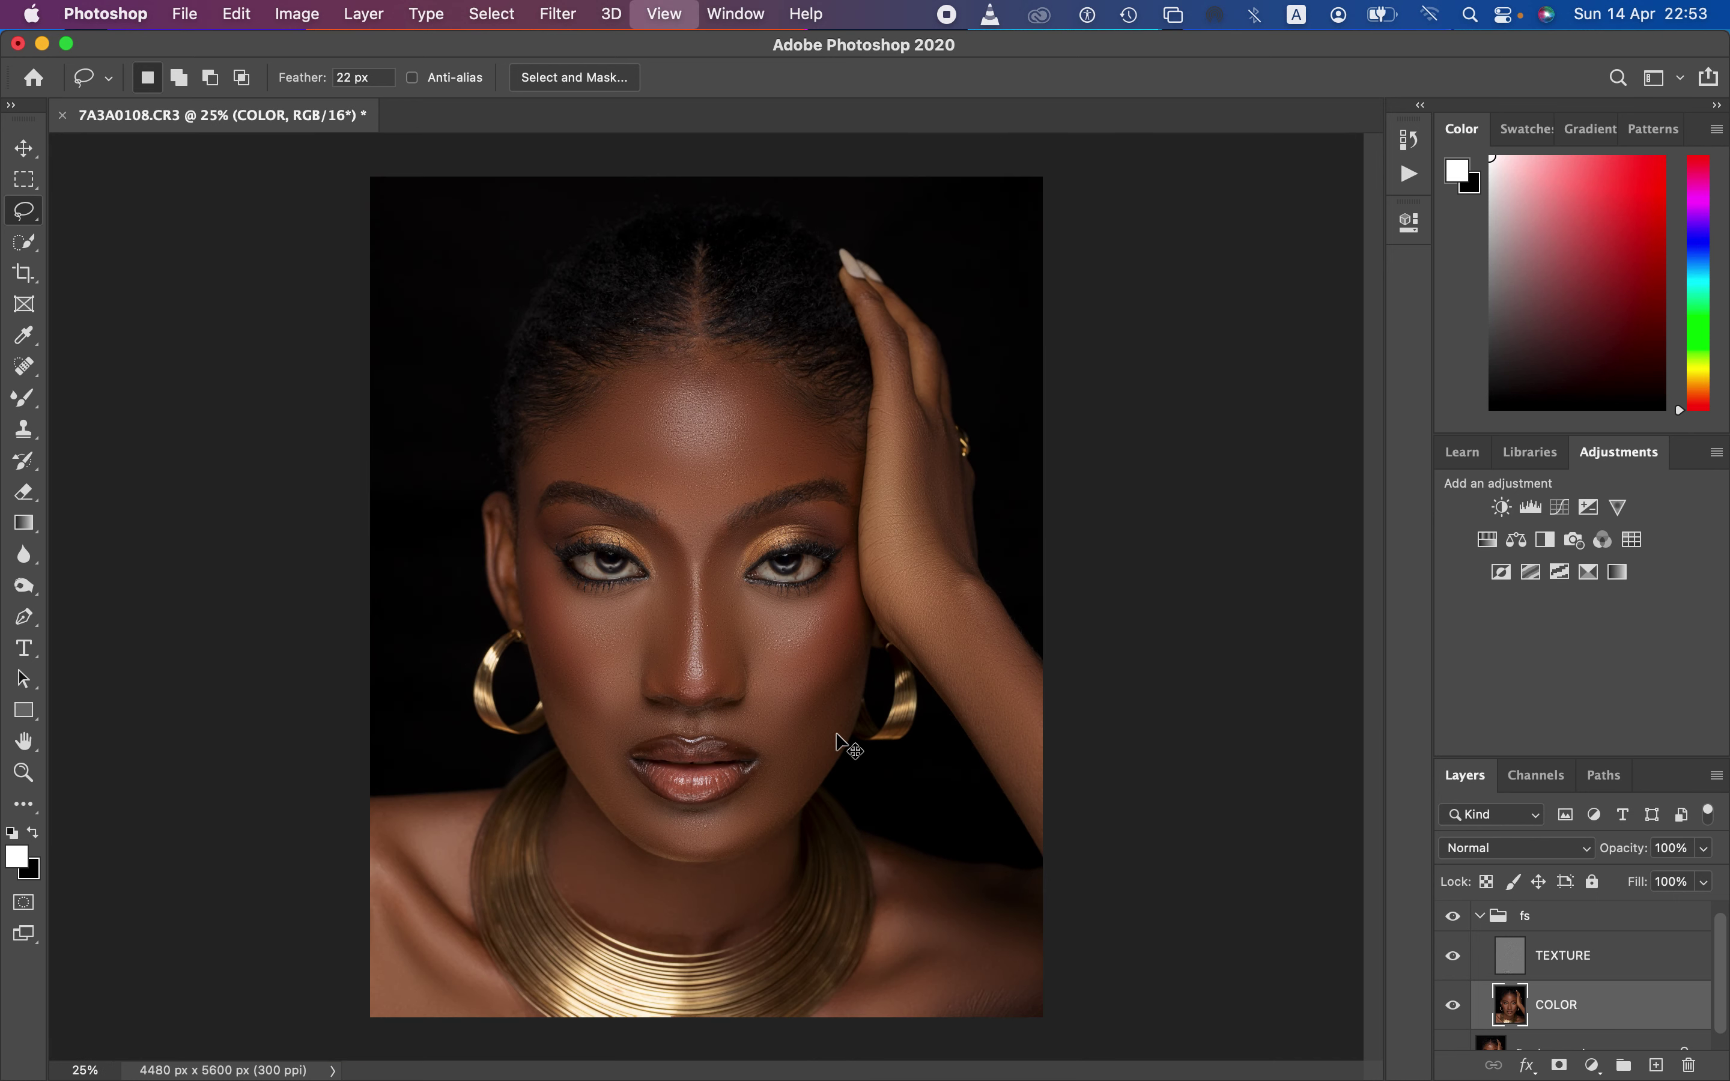
{"action": "key", "text": "super+minus"}
{"action": "key", "text": "super+equal"}
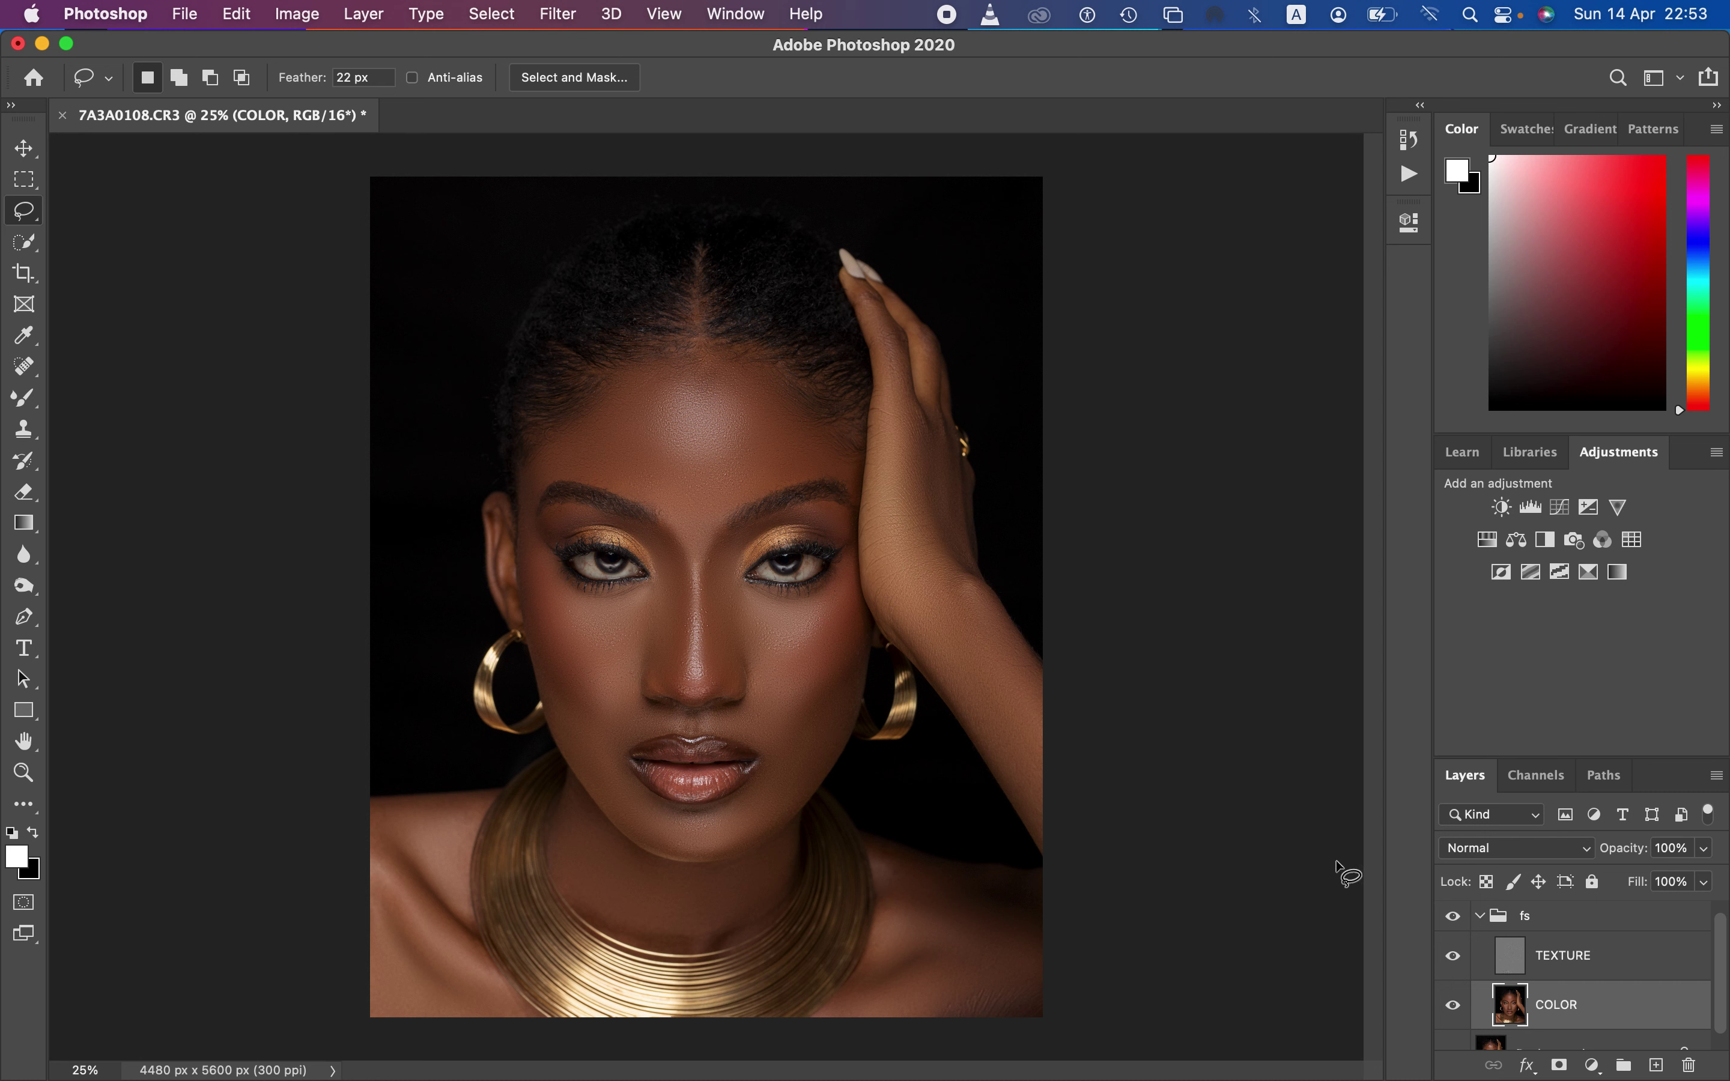
{"action": "left_click", "coordinate": [1453, 916]}
Select the TEXTURE layer and set up the Clone Stamp with Normal mode and Current Layer sampling
{"action": "left_click", "coordinate": [1592, 967]}
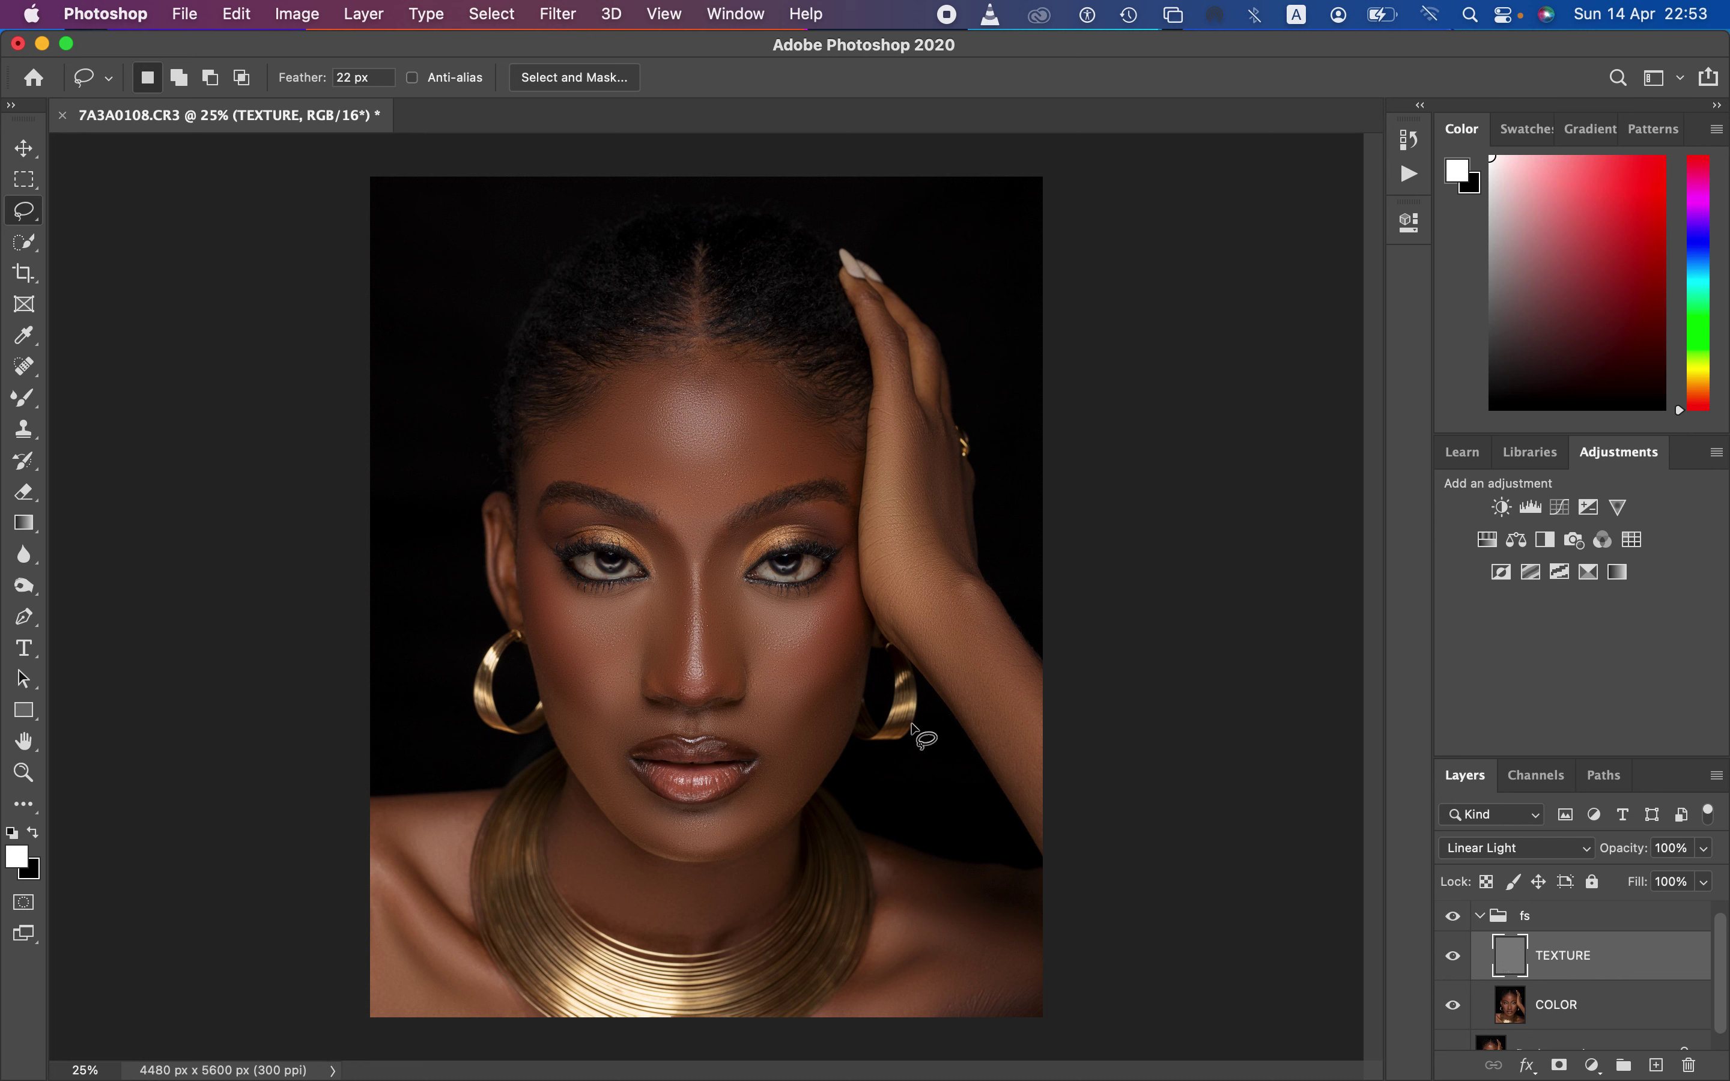
{"action": "left_click", "coordinate": [29, 433]}
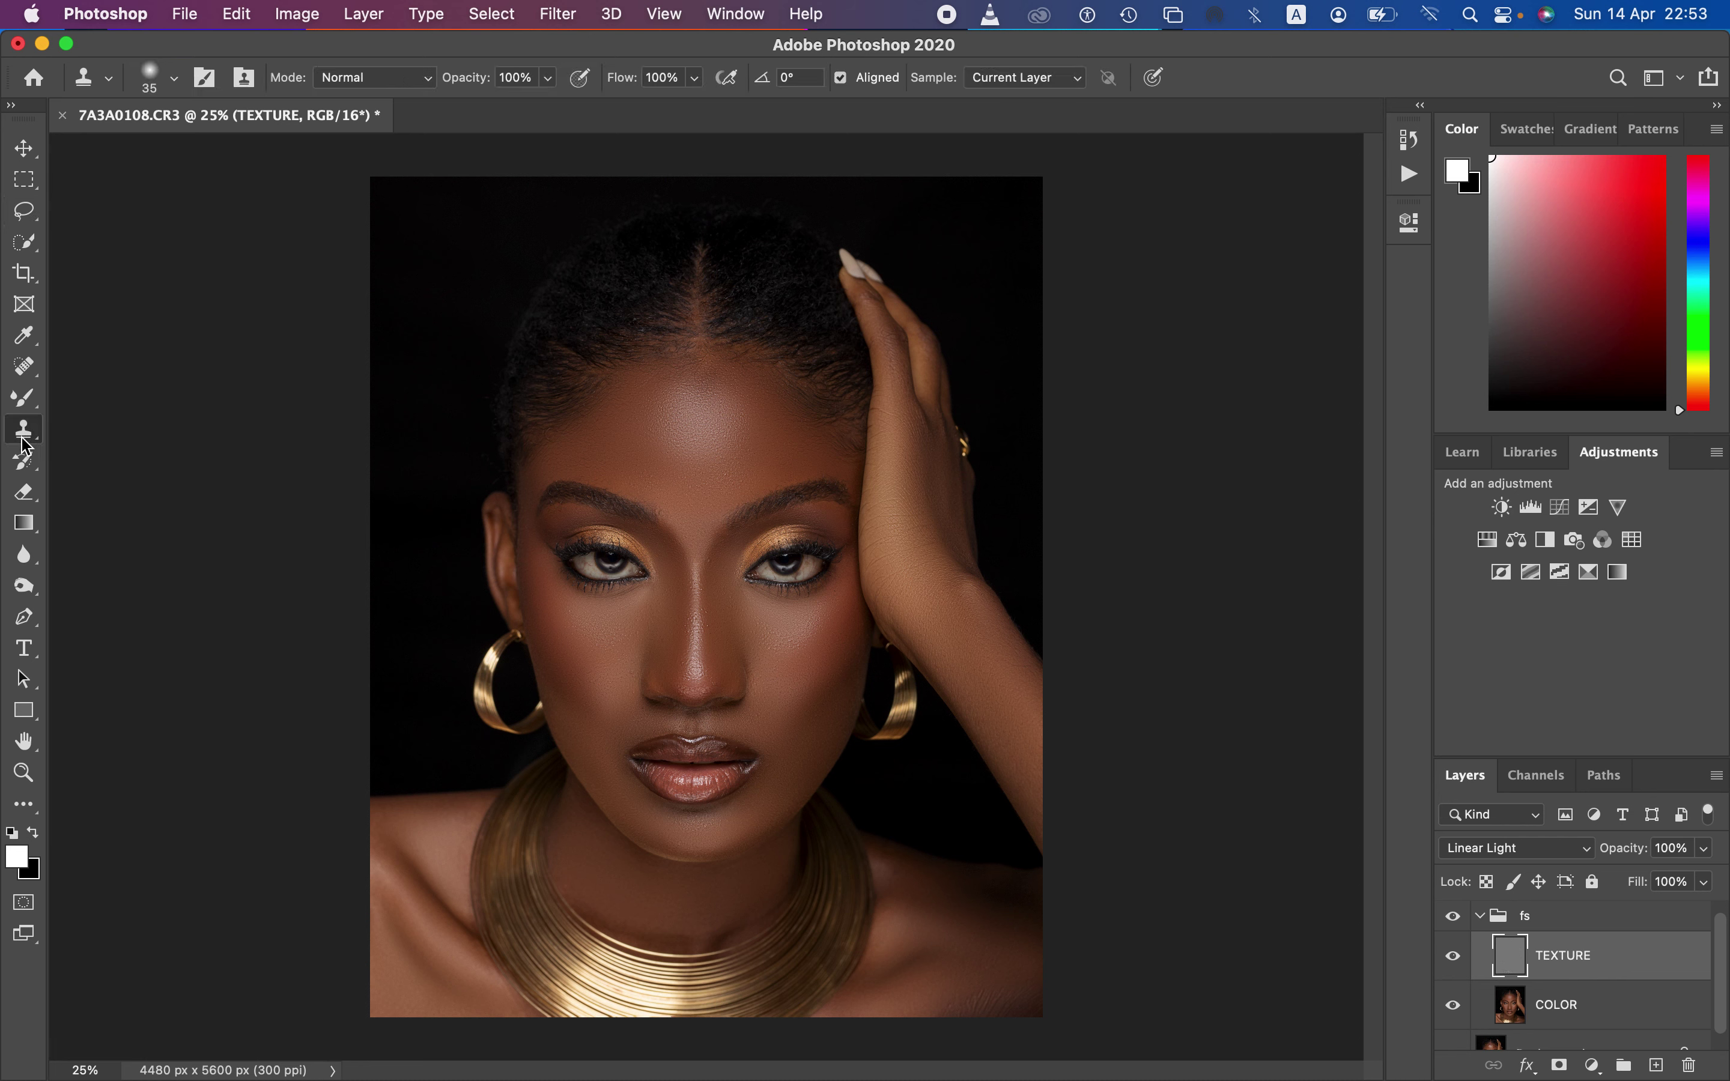
{"action": "left_click", "coordinate": [387, 86]}
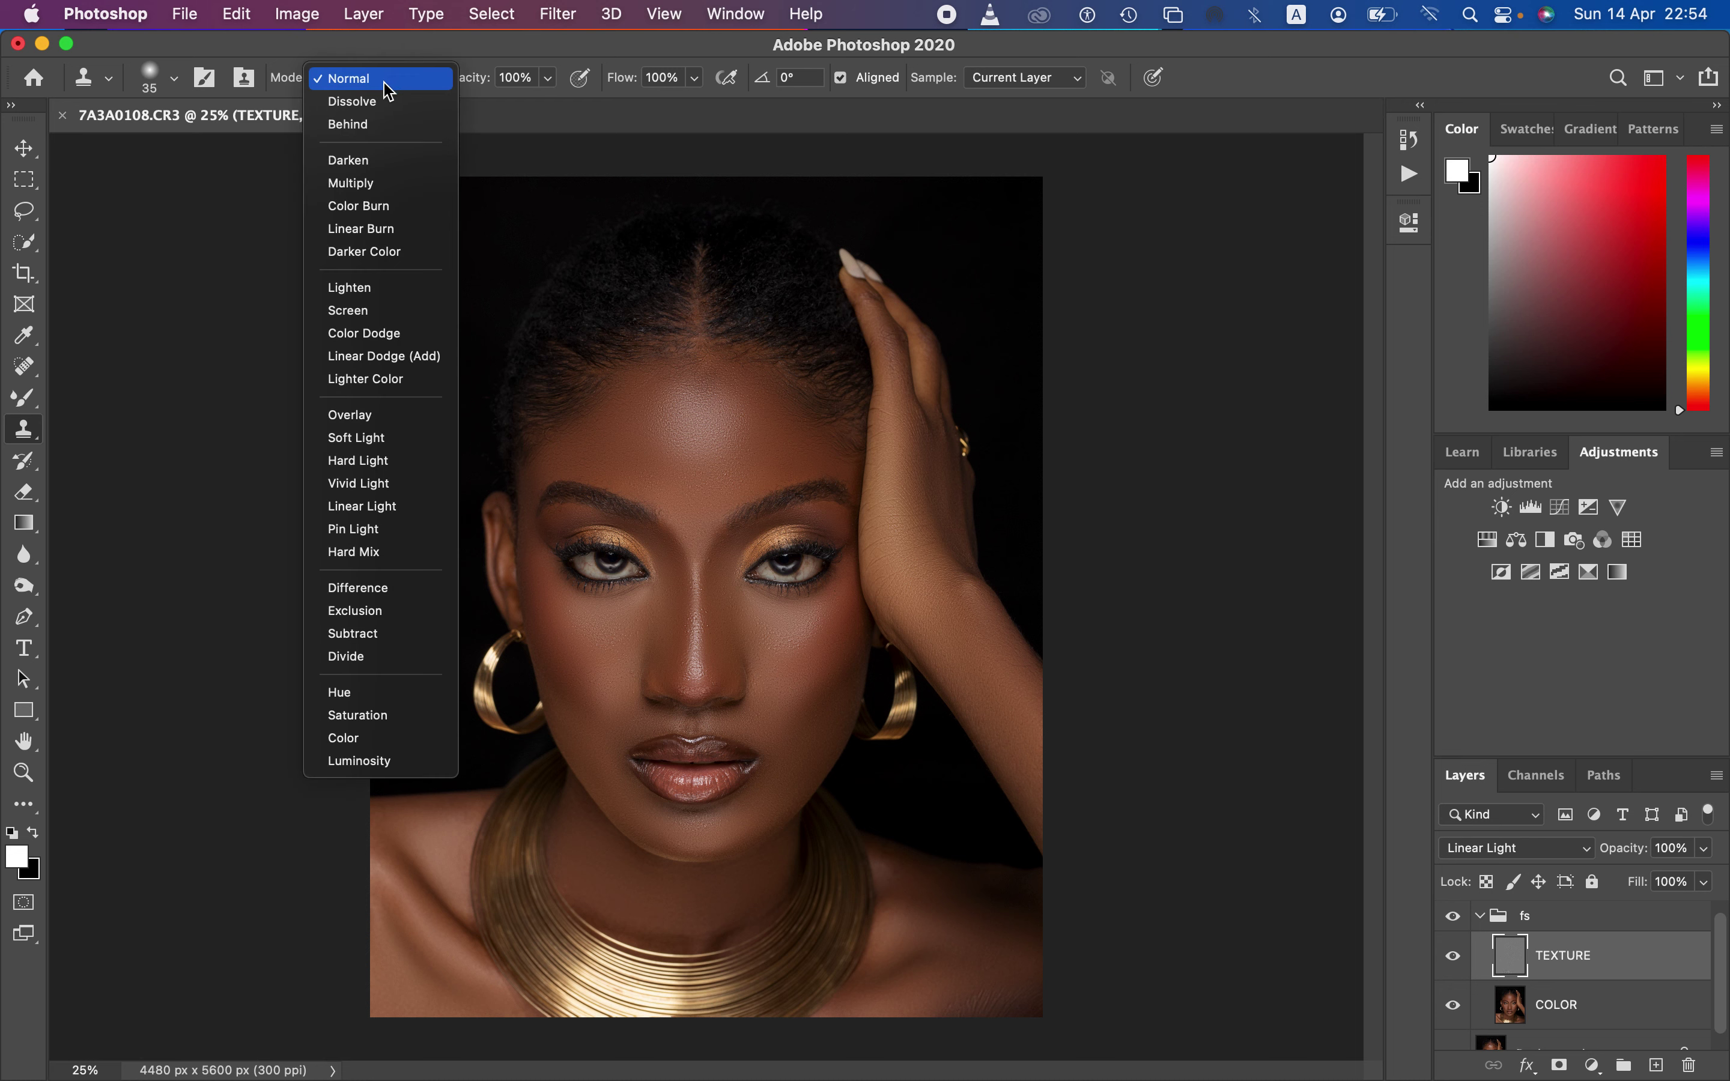
{"action": "left_click", "coordinate": [387, 80]}
{"action": "left_click", "coordinate": [173, 78]}
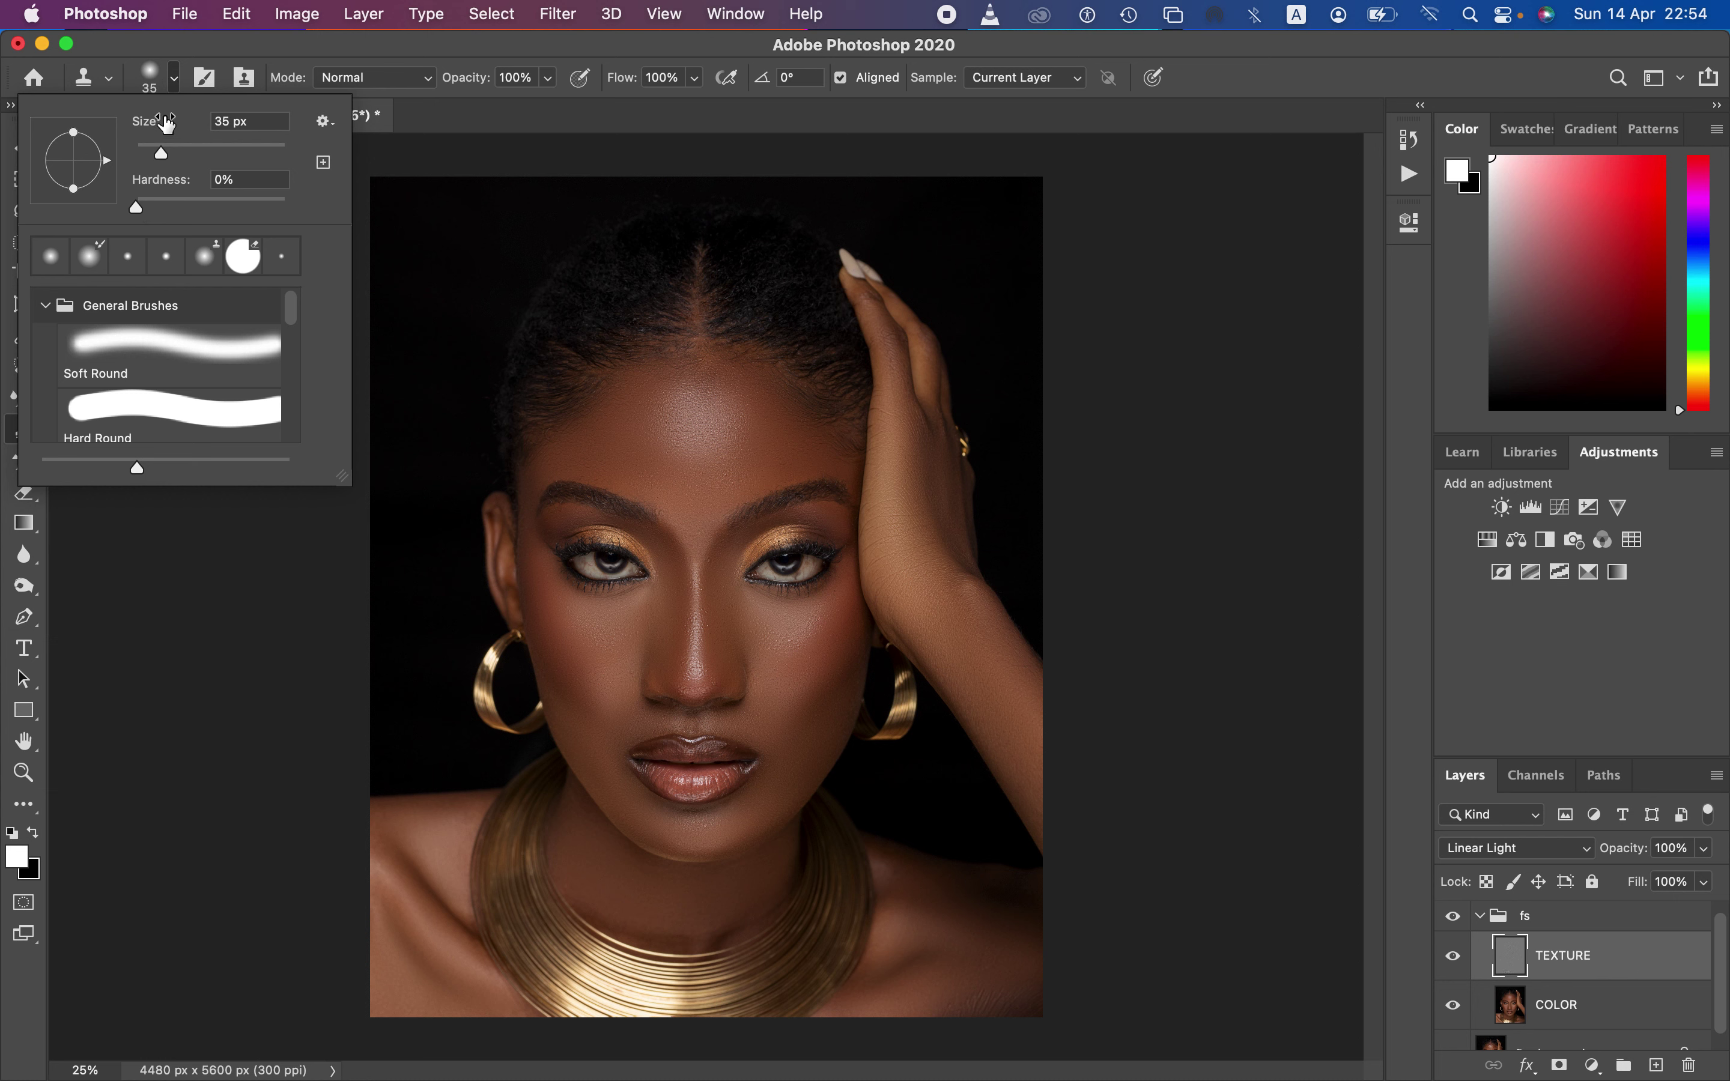
{"action": "left_click", "coordinate": [174, 82]}
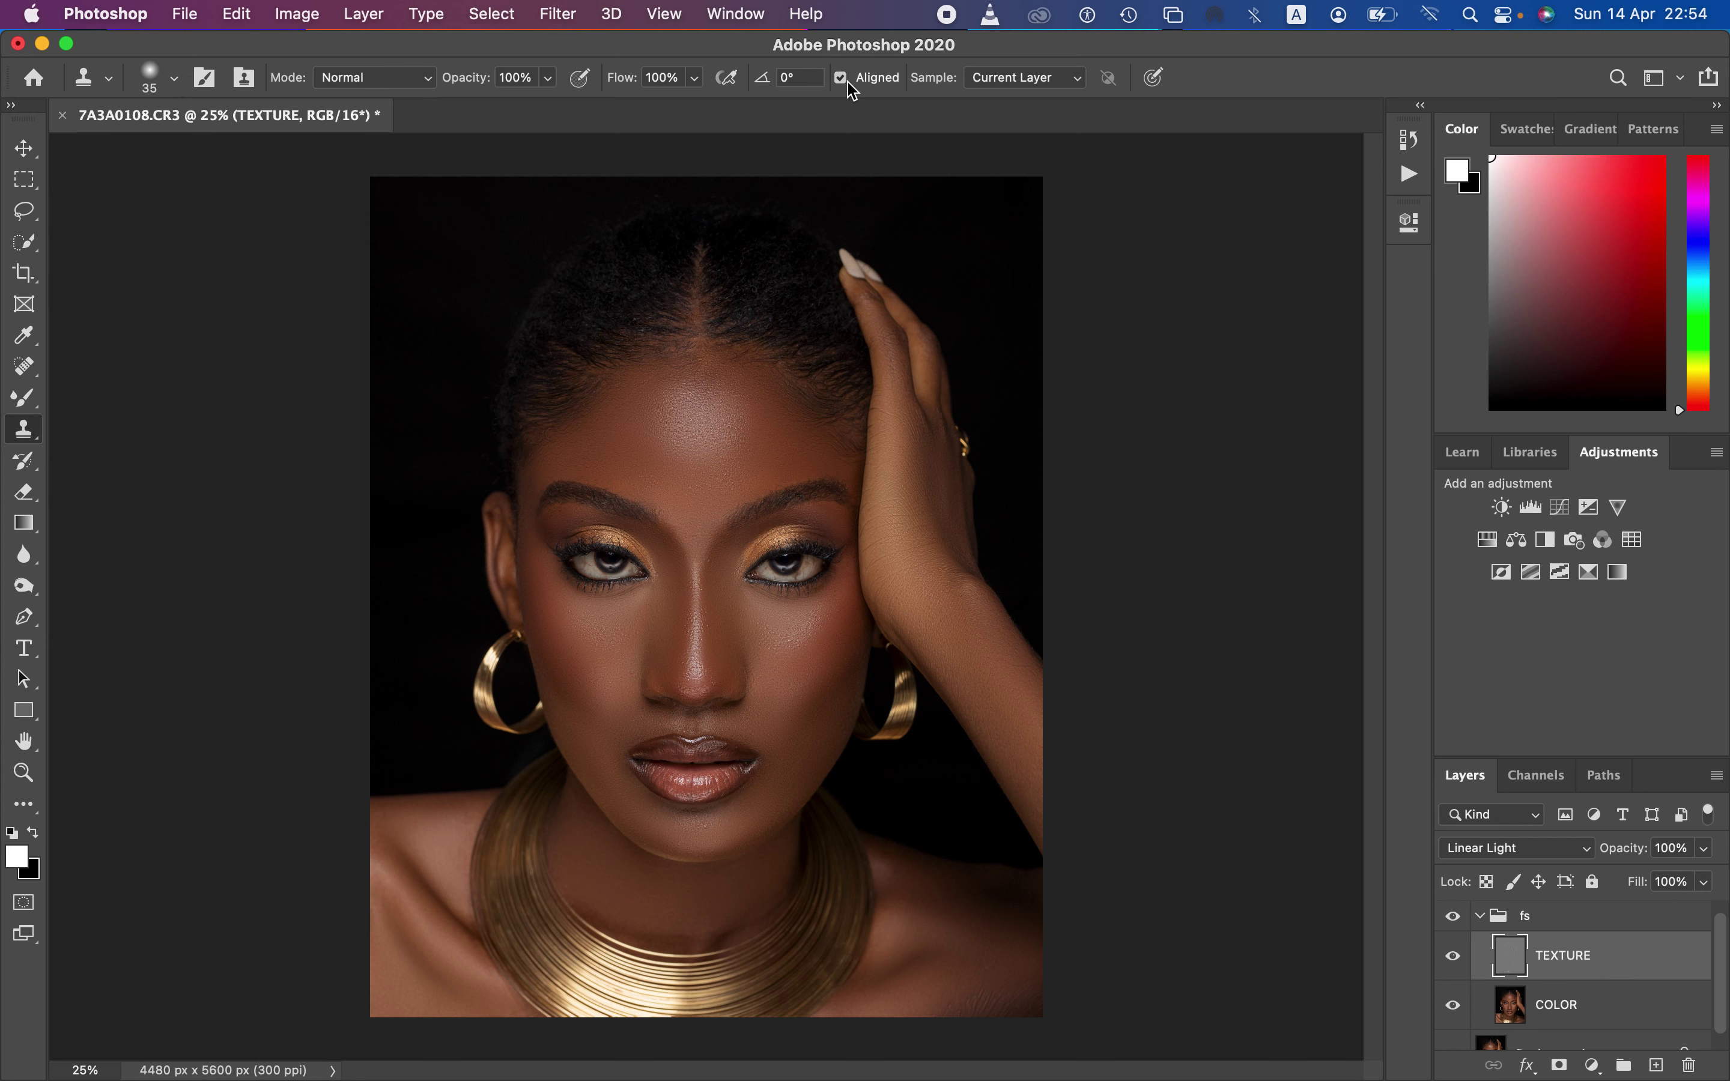
{"action": "left_click", "coordinate": [1027, 86]}
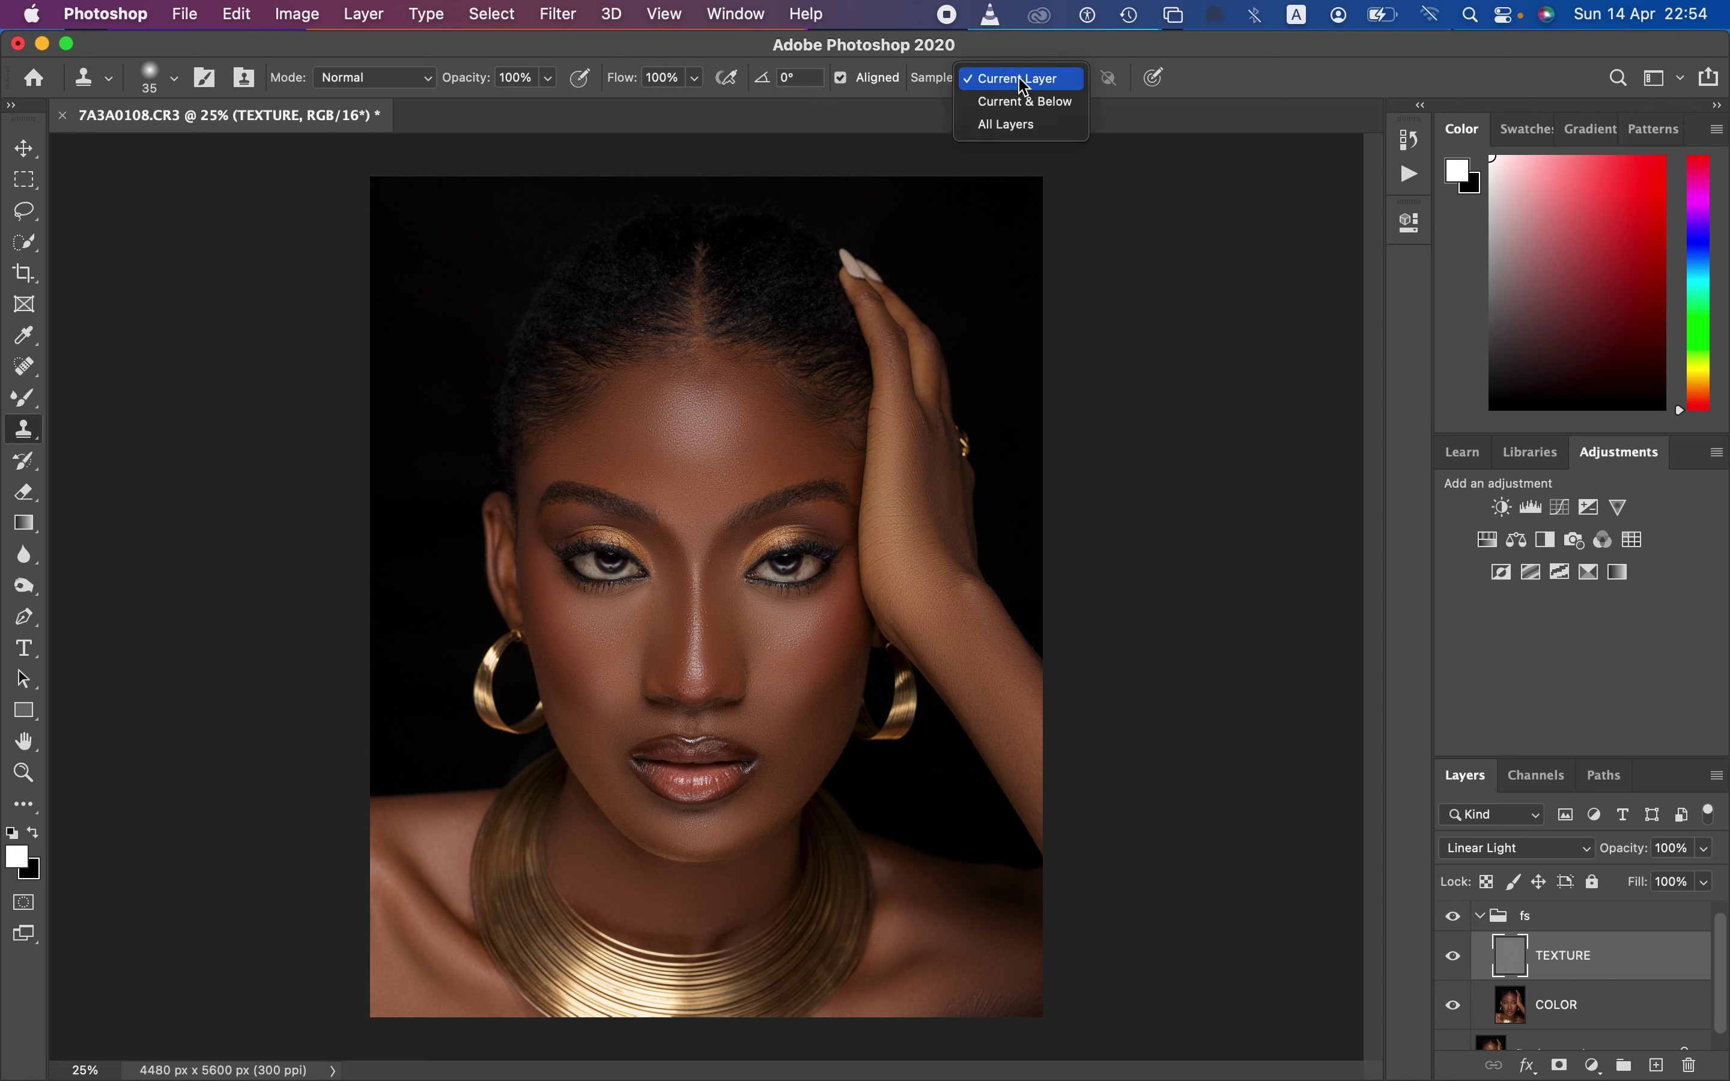
{"action": "left_click", "coordinate": [1022, 87]}
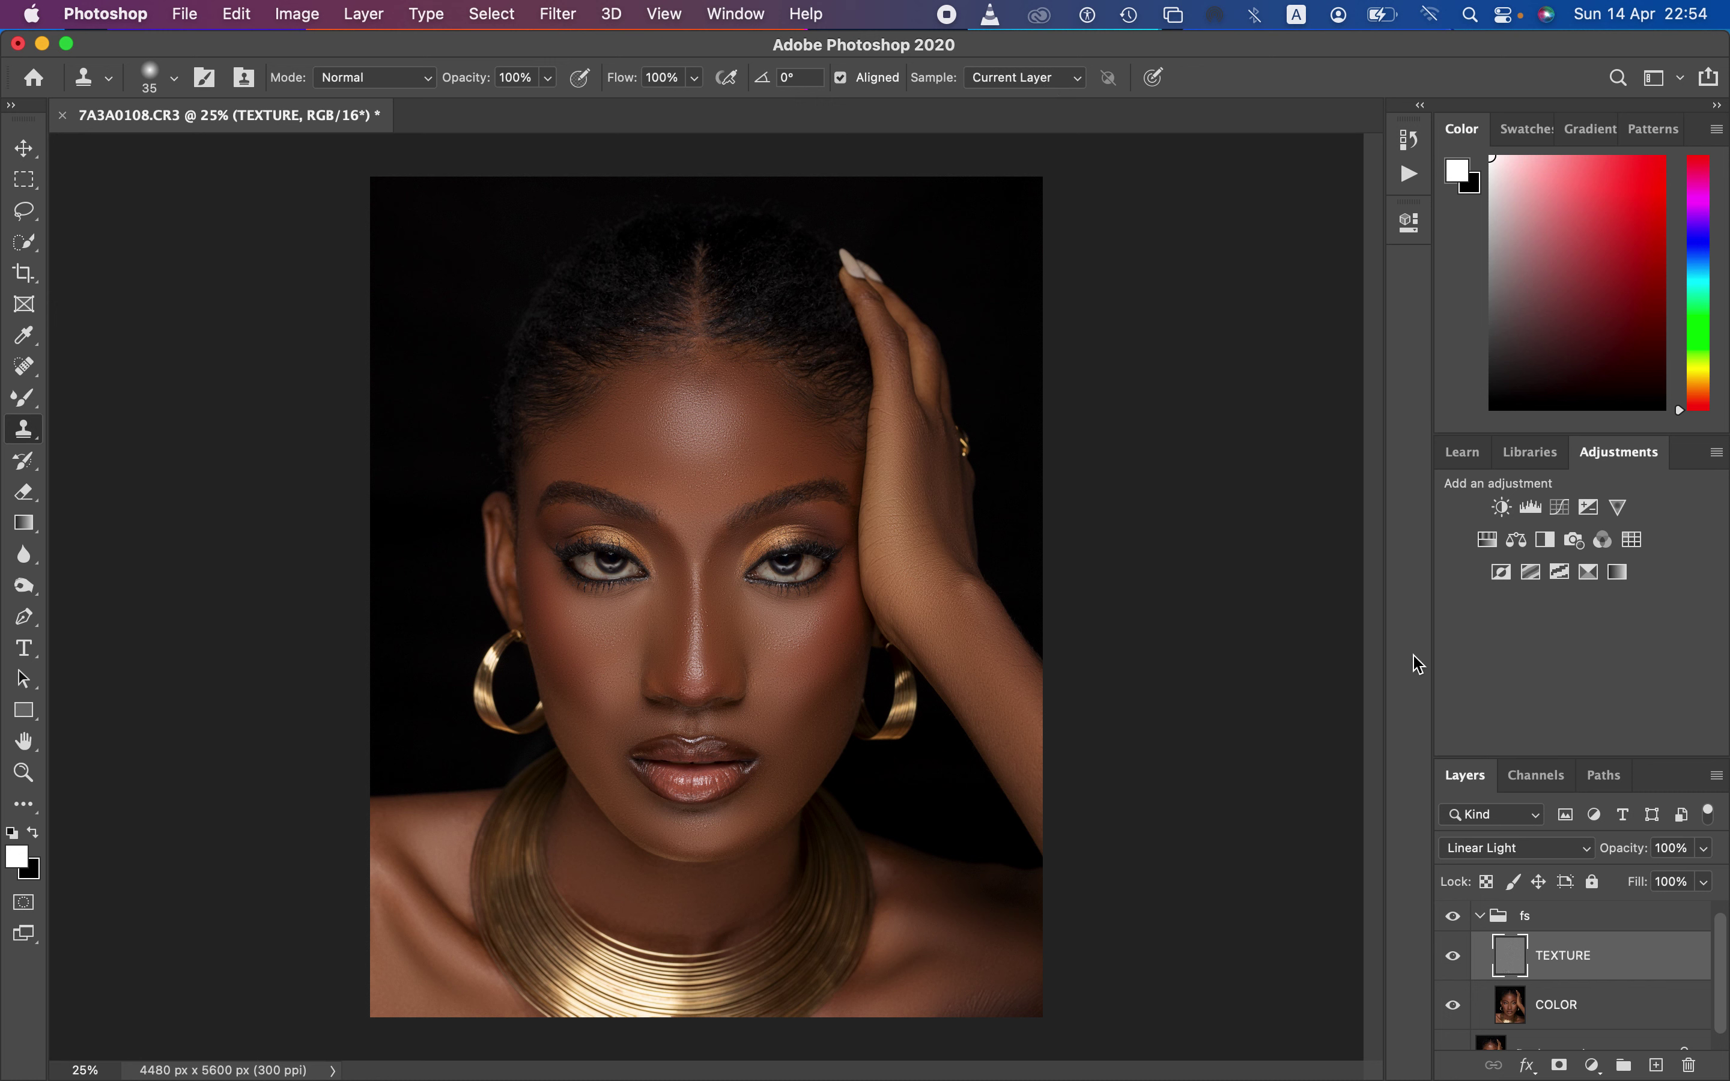
{"action": "left_click", "coordinate": [1044, 87]}
{"action": "left_click", "coordinate": [1043, 82]}
{"action": "left_click", "coordinate": [1027, 84]}
{"action": "left_click", "coordinate": [1030, 89]}
Clone clean skin texture over the small blemishes along the nose bridge and the image-left cheek on the TEXTURE layer
{"action": "key", "text": "super+1"}
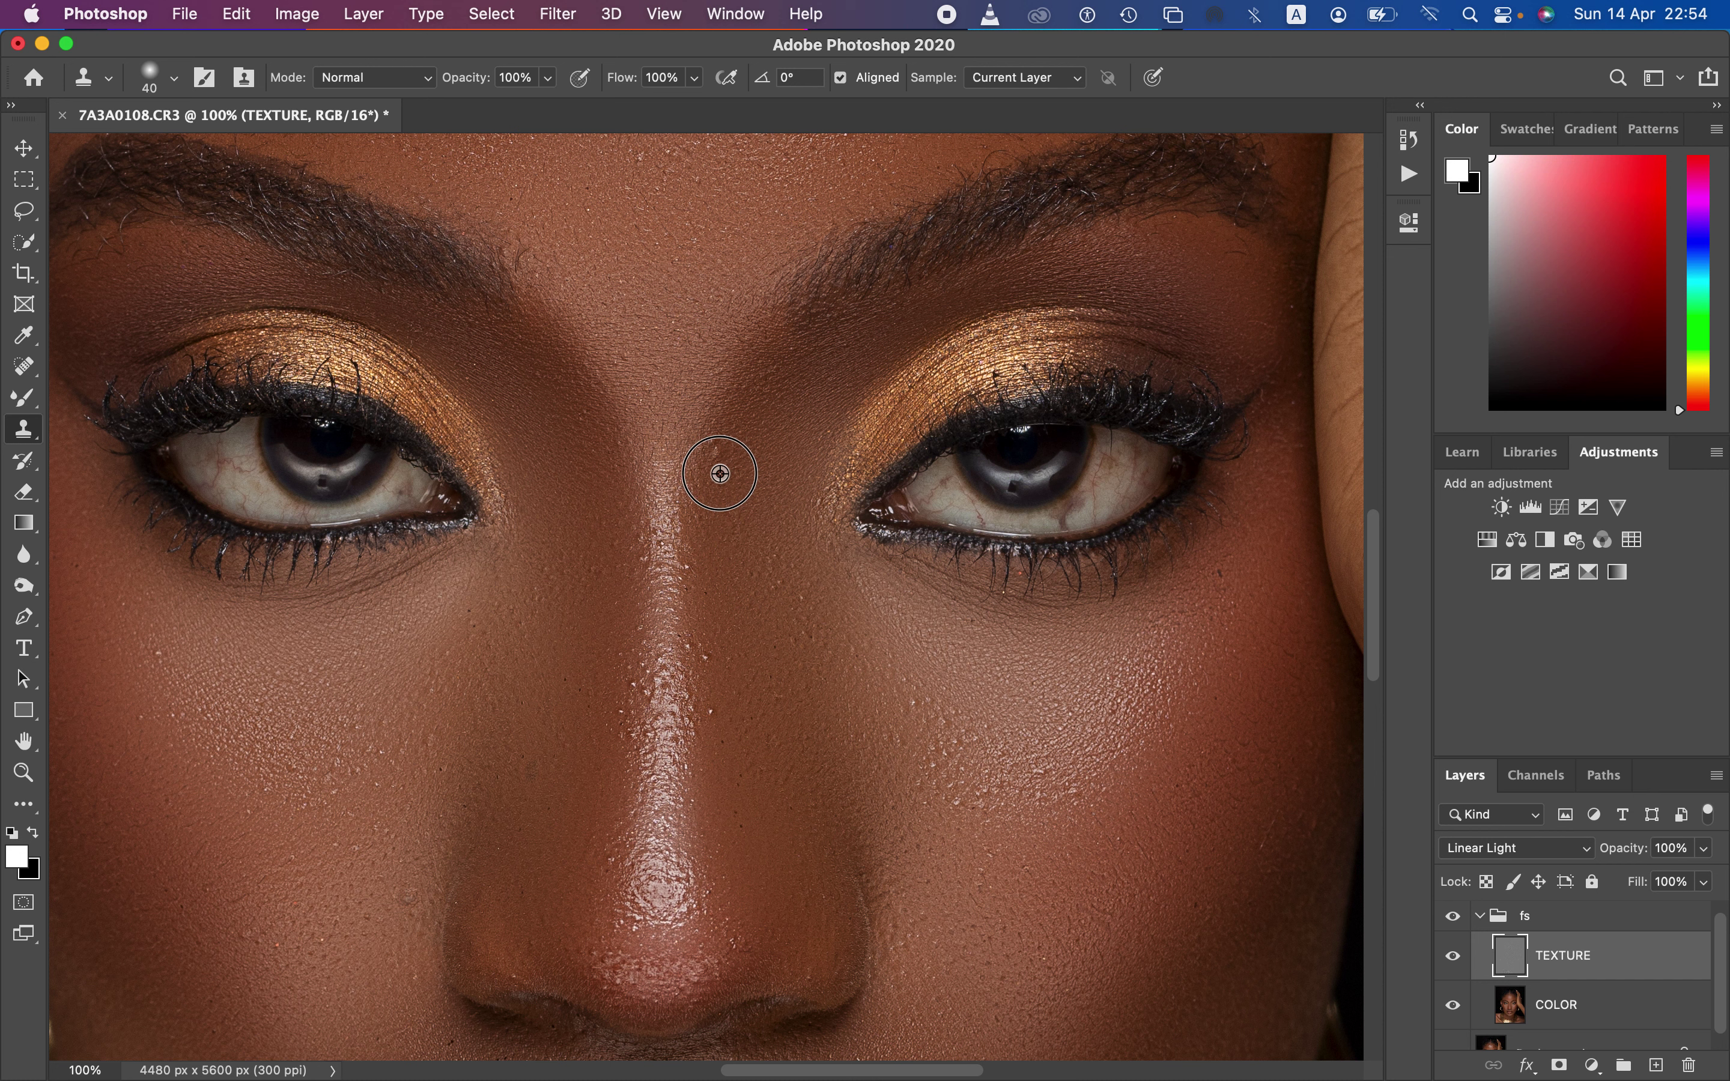
{"action": "left_click", "coordinate": [716, 453]}
{"action": "left_click", "coordinate": [706, 658]}
{"action": "mouse_move", "coordinate": [715, 701]}
{"action": "left_mouse_down"}
{"action": "mouse_move", "coordinate": [676, 725]}
{"action": "mouse_move", "coordinate": [660, 690]}
{"action": "mouse_move", "coordinate": [691, 598]}
{"action": "left_mouse_up"}
{"action": "left_click", "coordinate": [609, 757], "text": "alt"}
{"action": "left_click", "coordinate": [640, 706], "text": "alt"}
{"action": "left_click", "coordinate": [407, 939], "text": "alt"}
Examine the forehead, hairline and rest of the face for remaining texture flaws
{"action": "left_click_drag", "start_coordinate": [1370, 618], "coordinate": [1377, 533]}
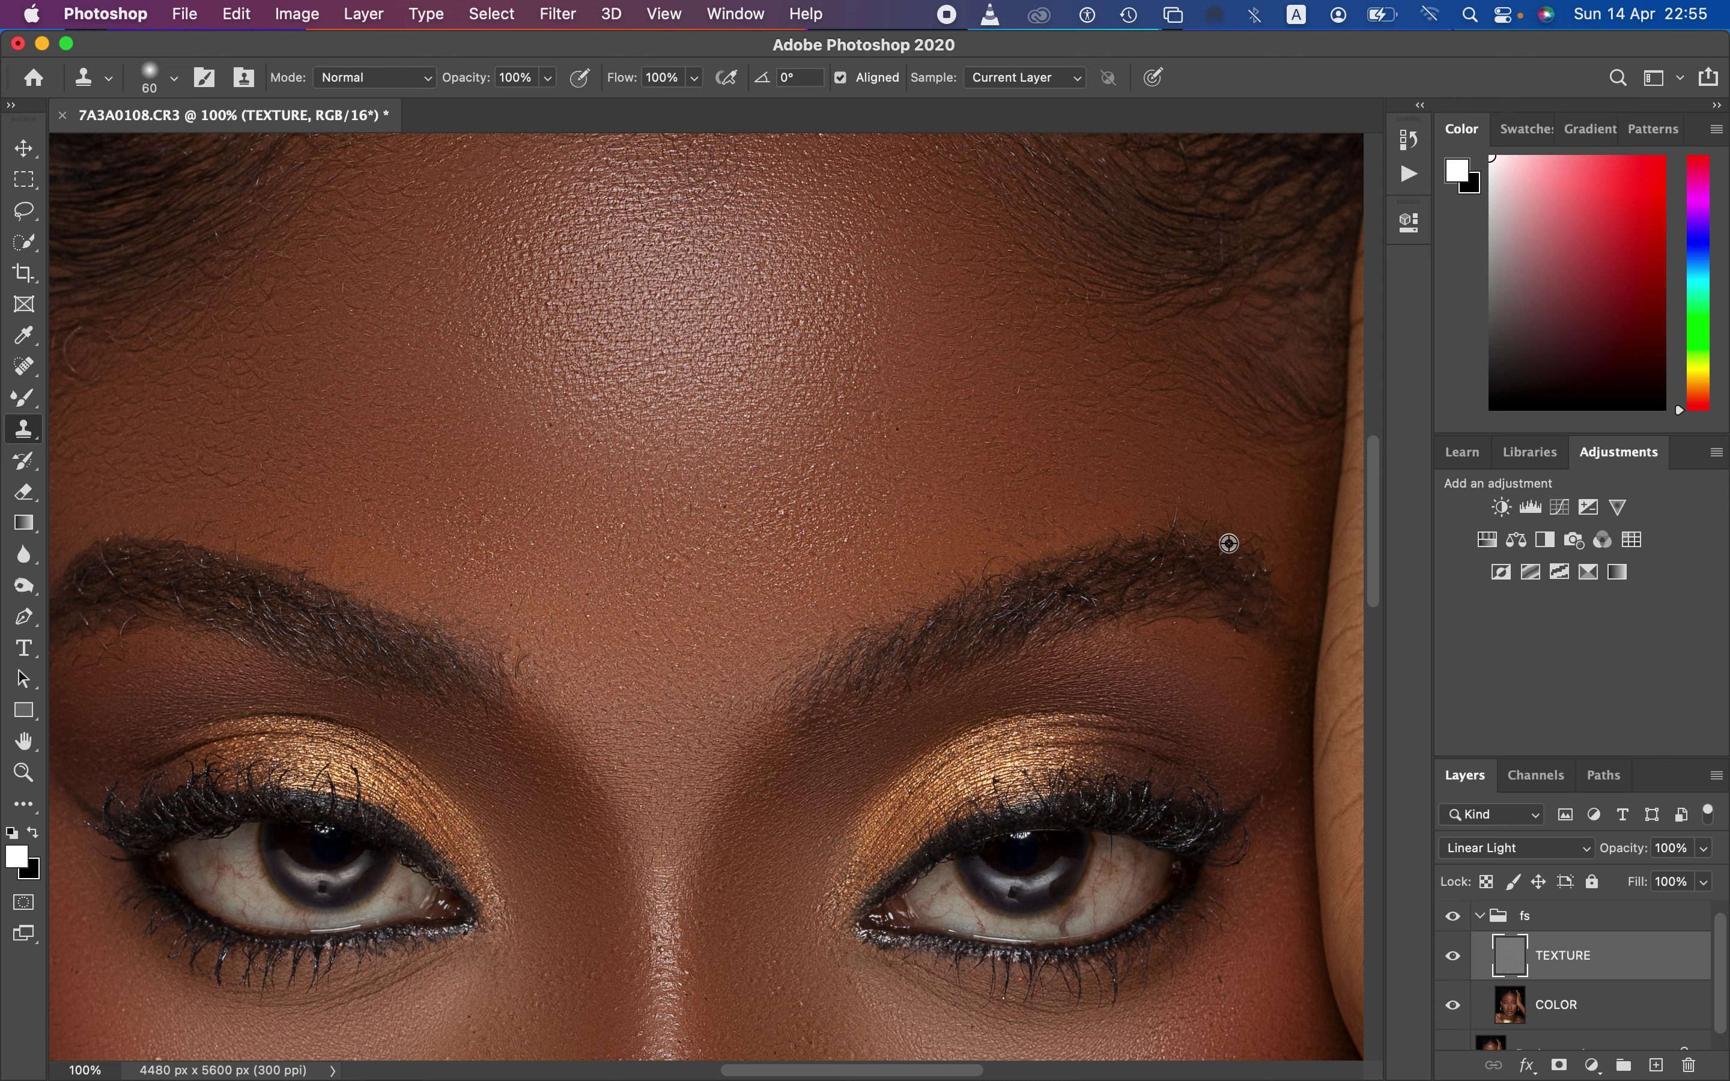
{"action": "left_click_drag", "start_coordinate": [1370, 529], "coordinate": [1363, 462]}
{"action": "key", "text": "super+minus"}
{"action": "key", "text": "super+minus"}
{"action": "key", "text": "super+minus"}
{"action": "key", "text": "super+minus"}
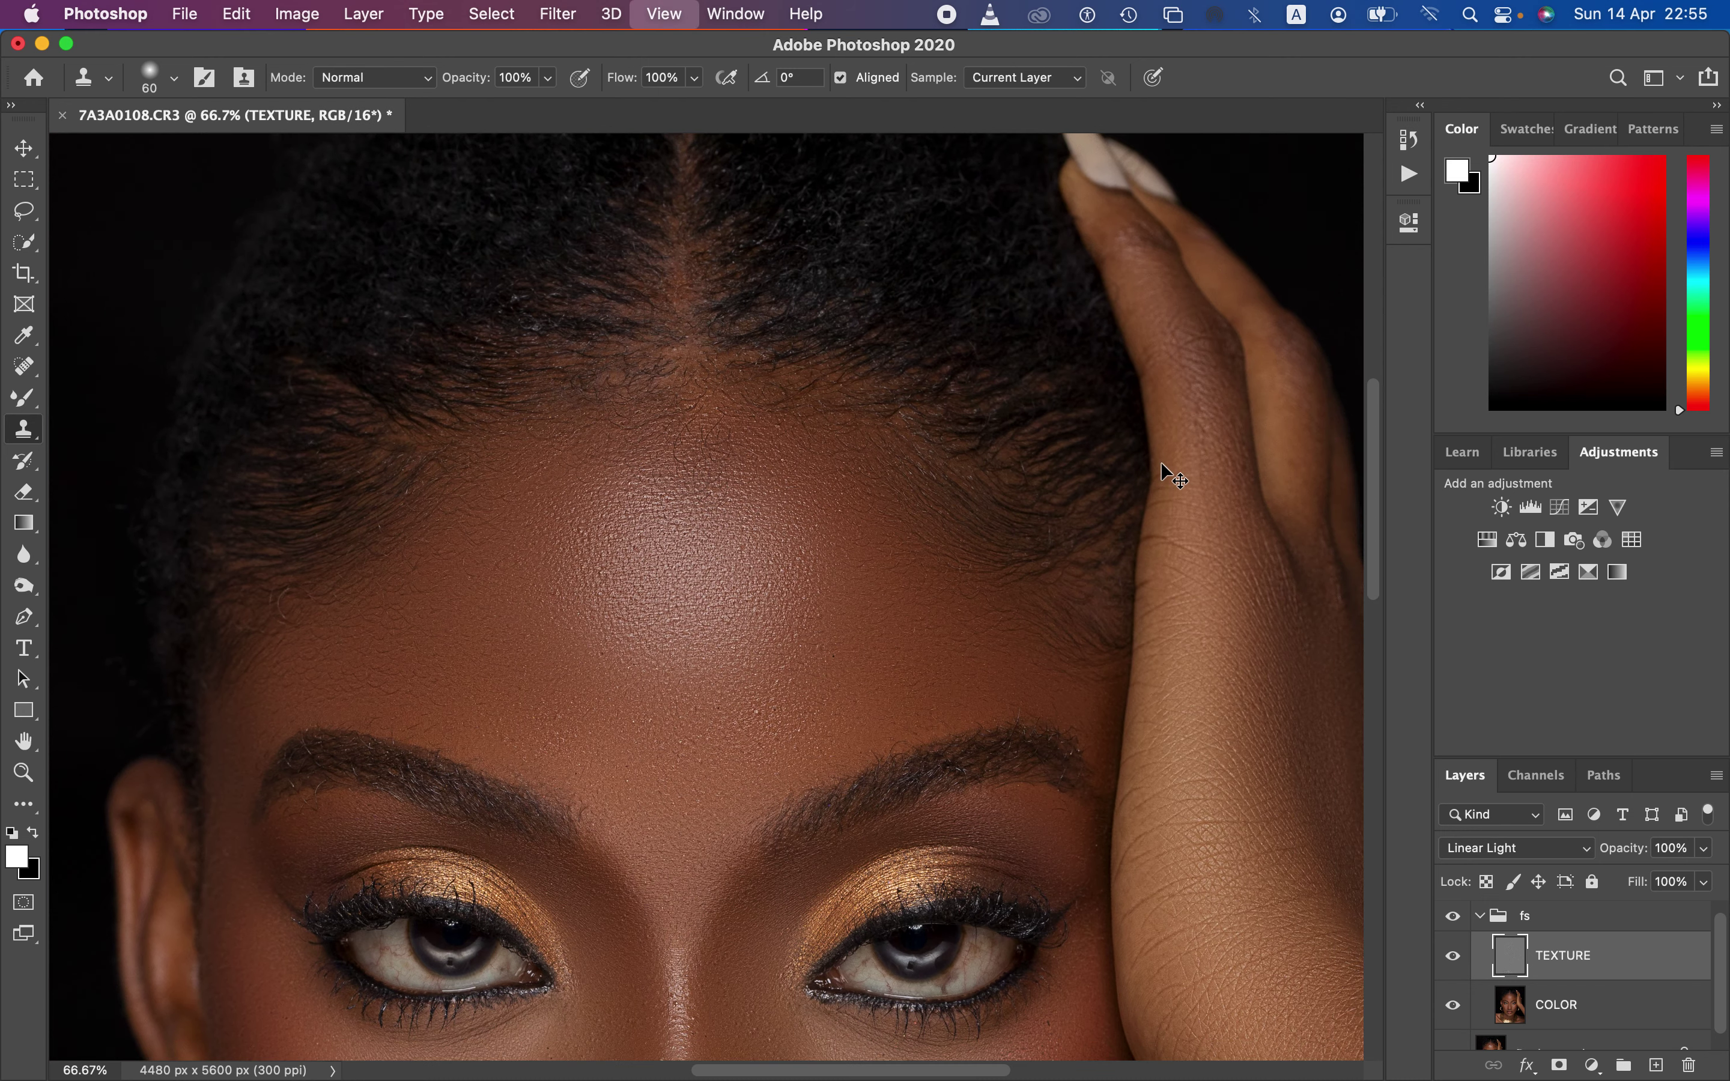
{"action": "key", "text": "super+plus"}
{"action": "key", "text": "super+plus"}
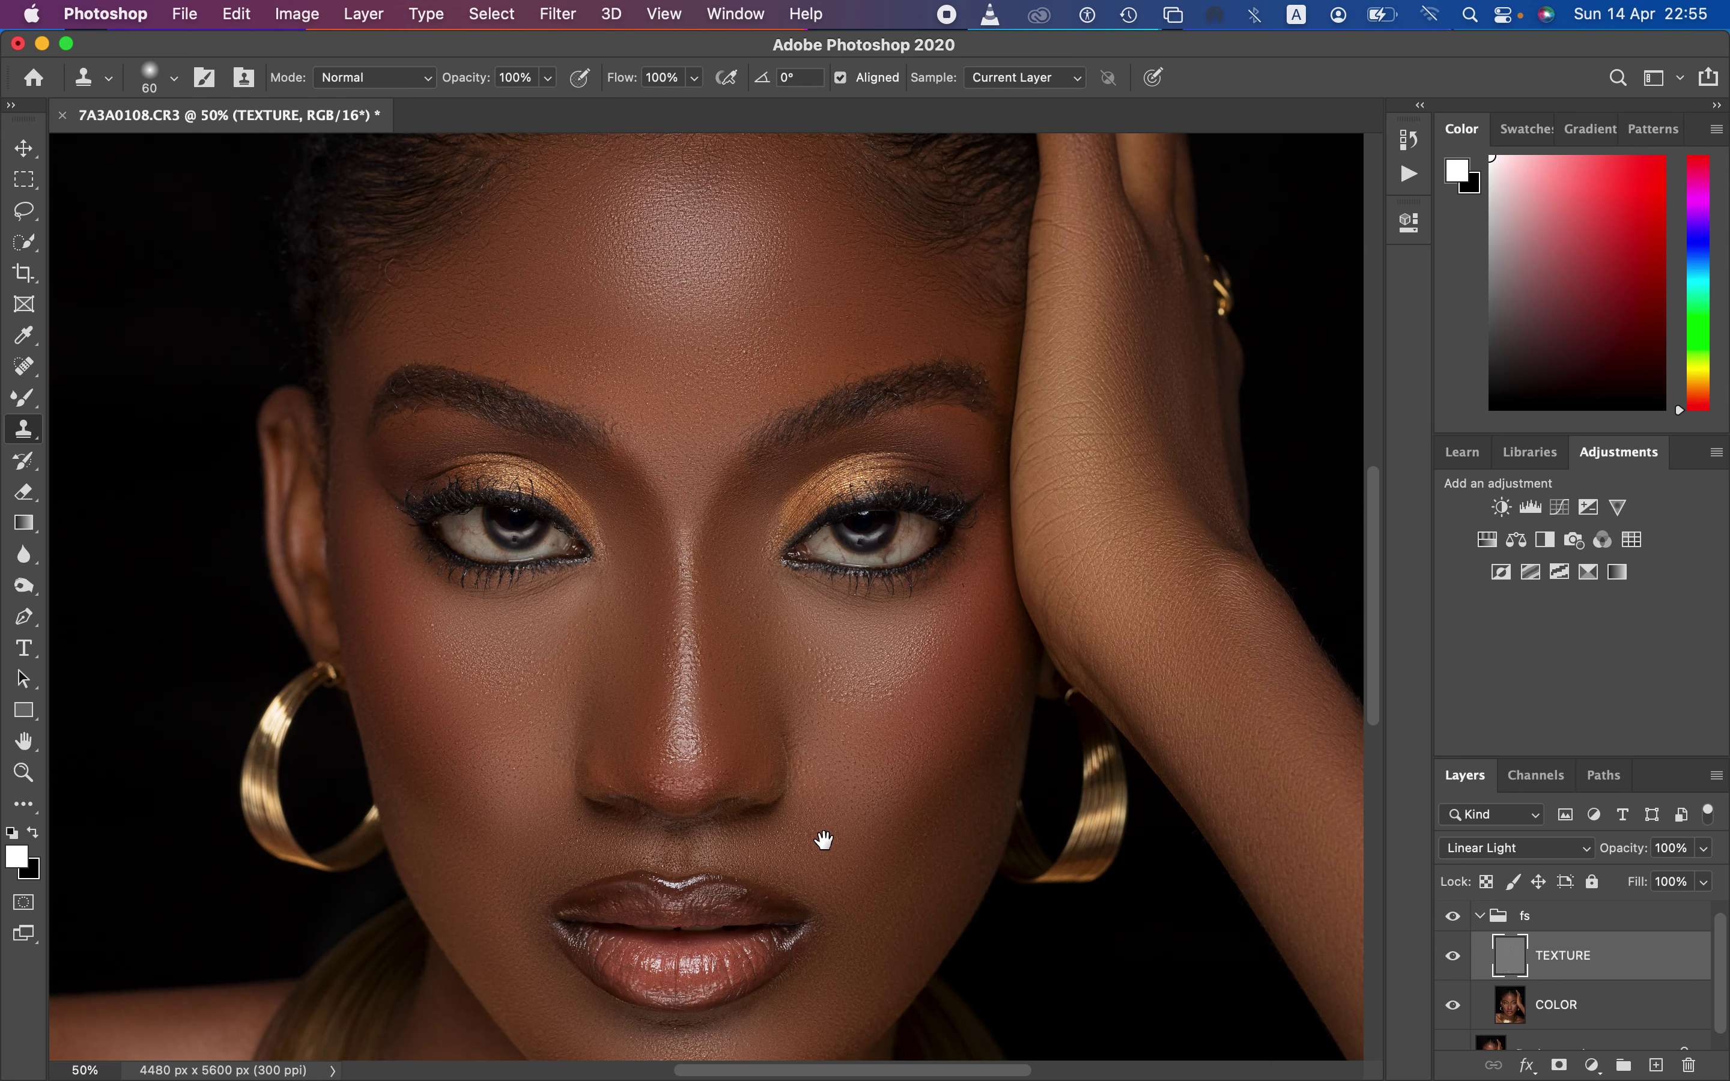
Enlarge the Clone Stamp brush to 175 px and clone smooth shoulder texture over the creases at the image-right bottom corner
{"action": "left_click_drag", "start_coordinate": [842, 823], "coordinate": [581, 236]}
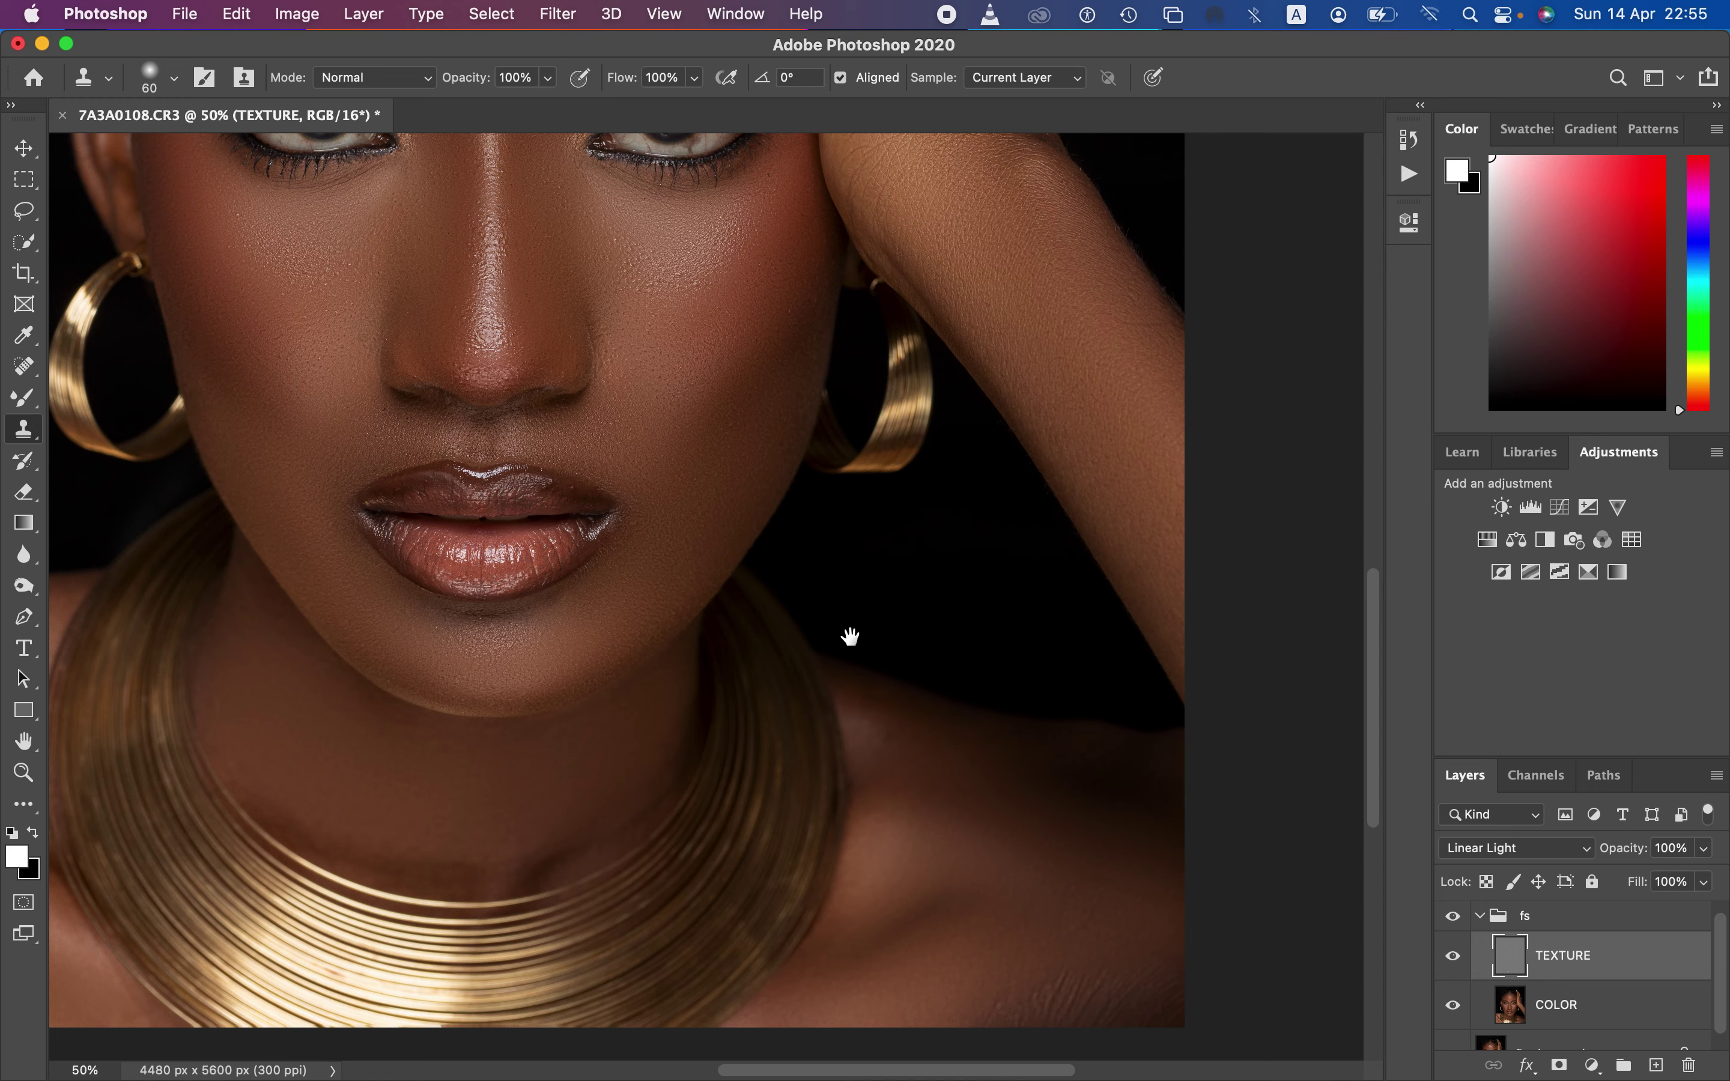
{"action": "left_click_drag", "start_coordinate": [954, 788], "coordinate": [942, 765]}
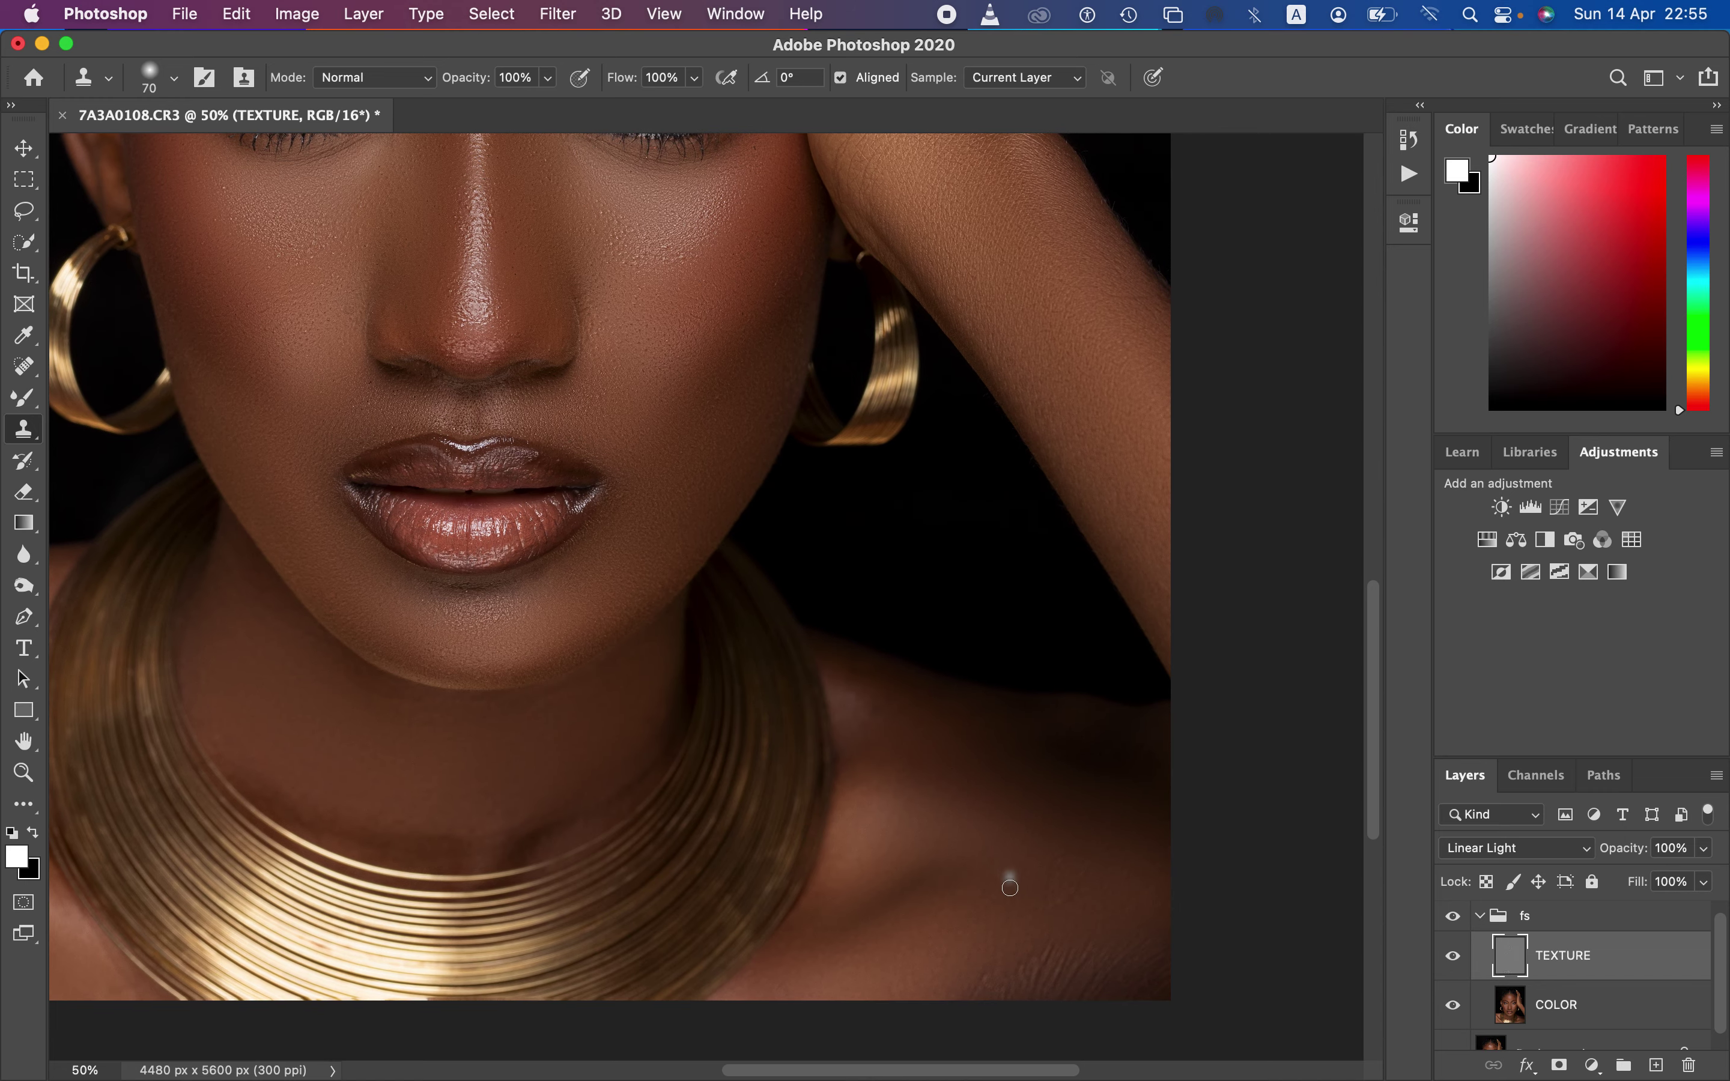
{"action": "key", "text": "bracketright"}
{"action": "key", "text": "bracketright"}
{"action": "key", "text": "bracketright"}
{"action": "key", "text": "bracketright"}
{"action": "key", "text": "bracketright"}
{"action": "key", "text": "bracketright"}
{"action": "key", "text": "bracketright"}
{"action": "left_click", "coordinate": [1049, 940], "text": "alt"}
{"action": "mouse_move", "coordinate": [1108, 927]}
{"action": "left_mouse_down"}
{"action": "mouse_move", "coordinate": [1063, 972]}
{"action": "mouse_move", "coordinate": [1120, 938]}
{"action": "left_mouse_up"}
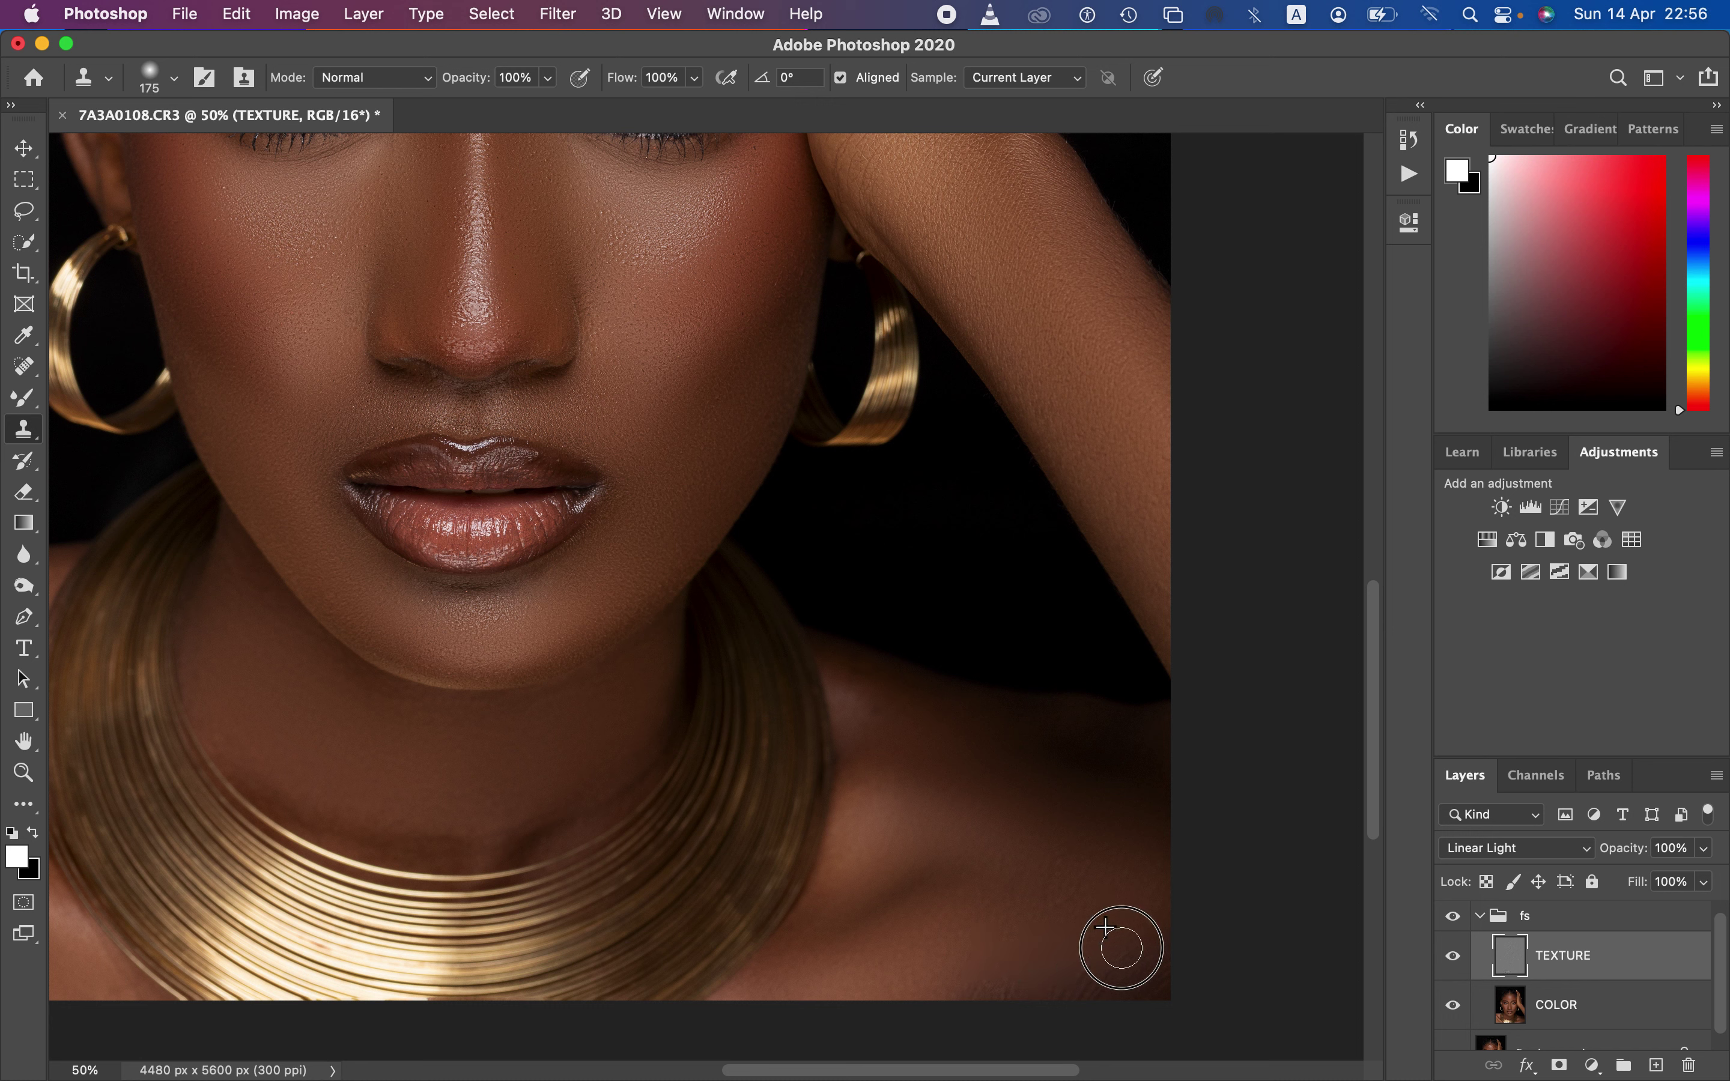
{"action": "left_click", "coordinate": [1133, 942]}
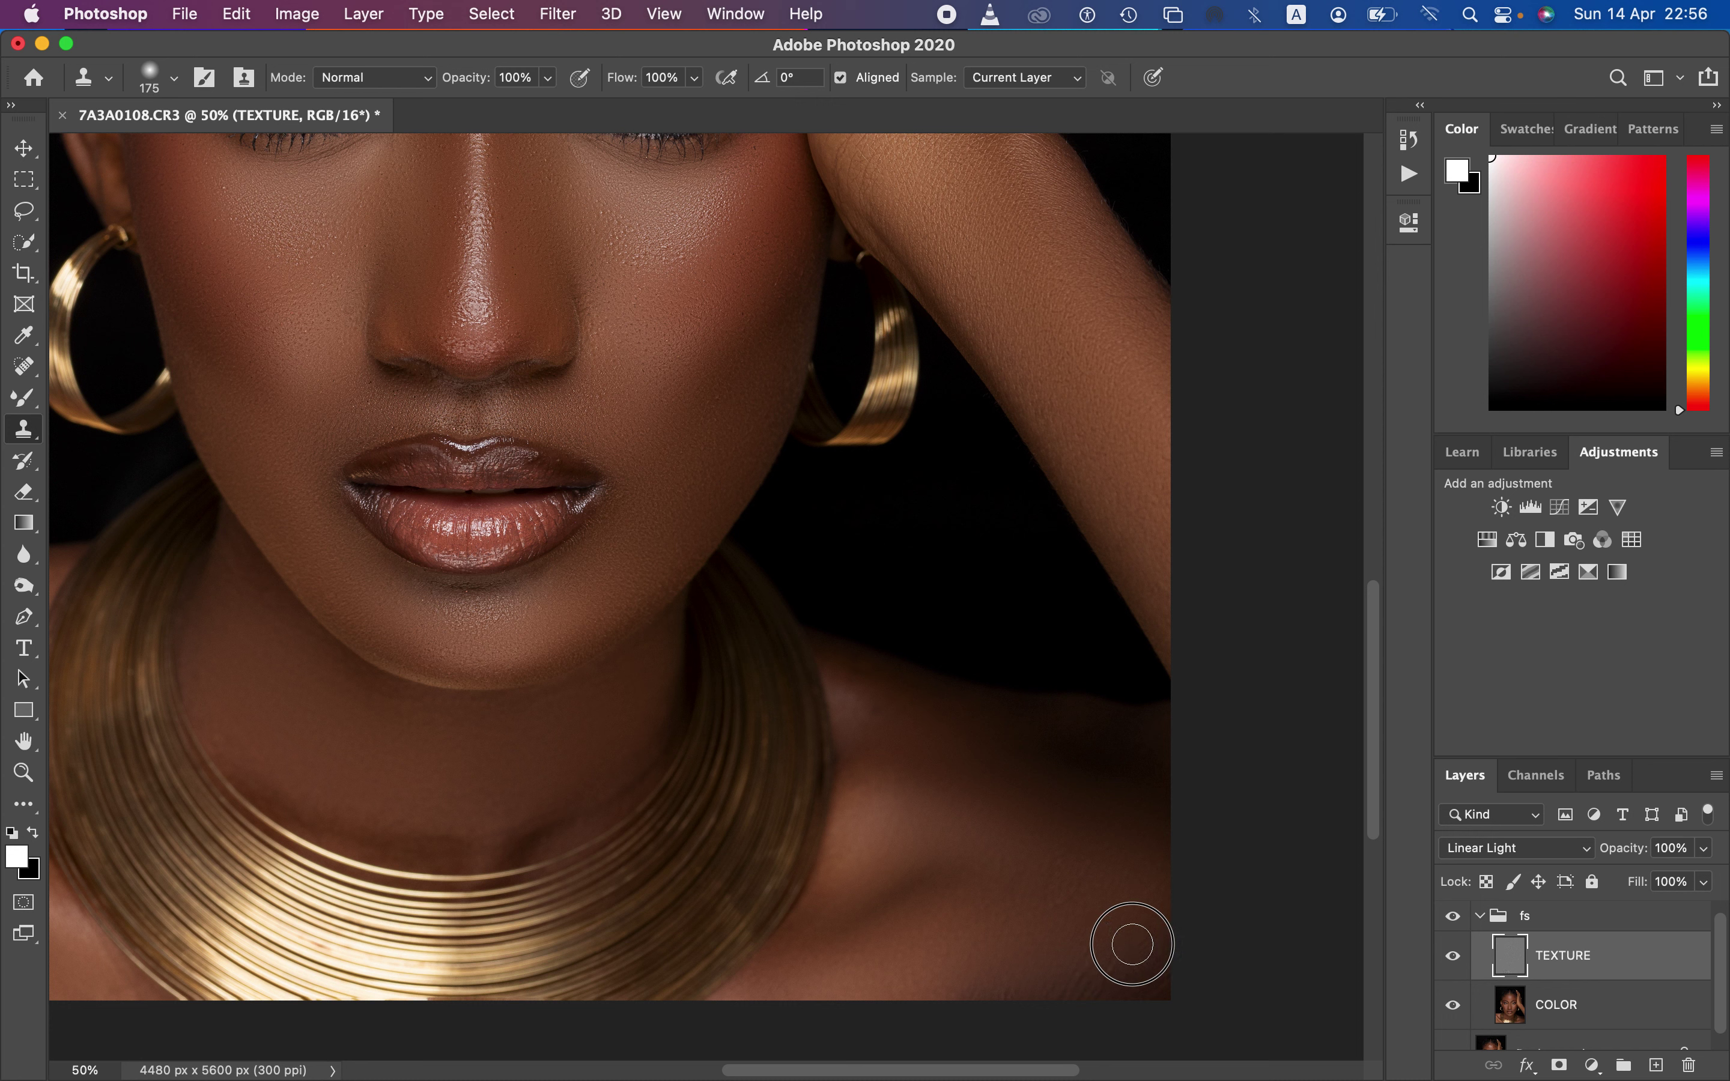
{"action": "left_click", "coordinate": [1083, 951]}
{"action": "left_click", "coordinate": [1149, 969]}
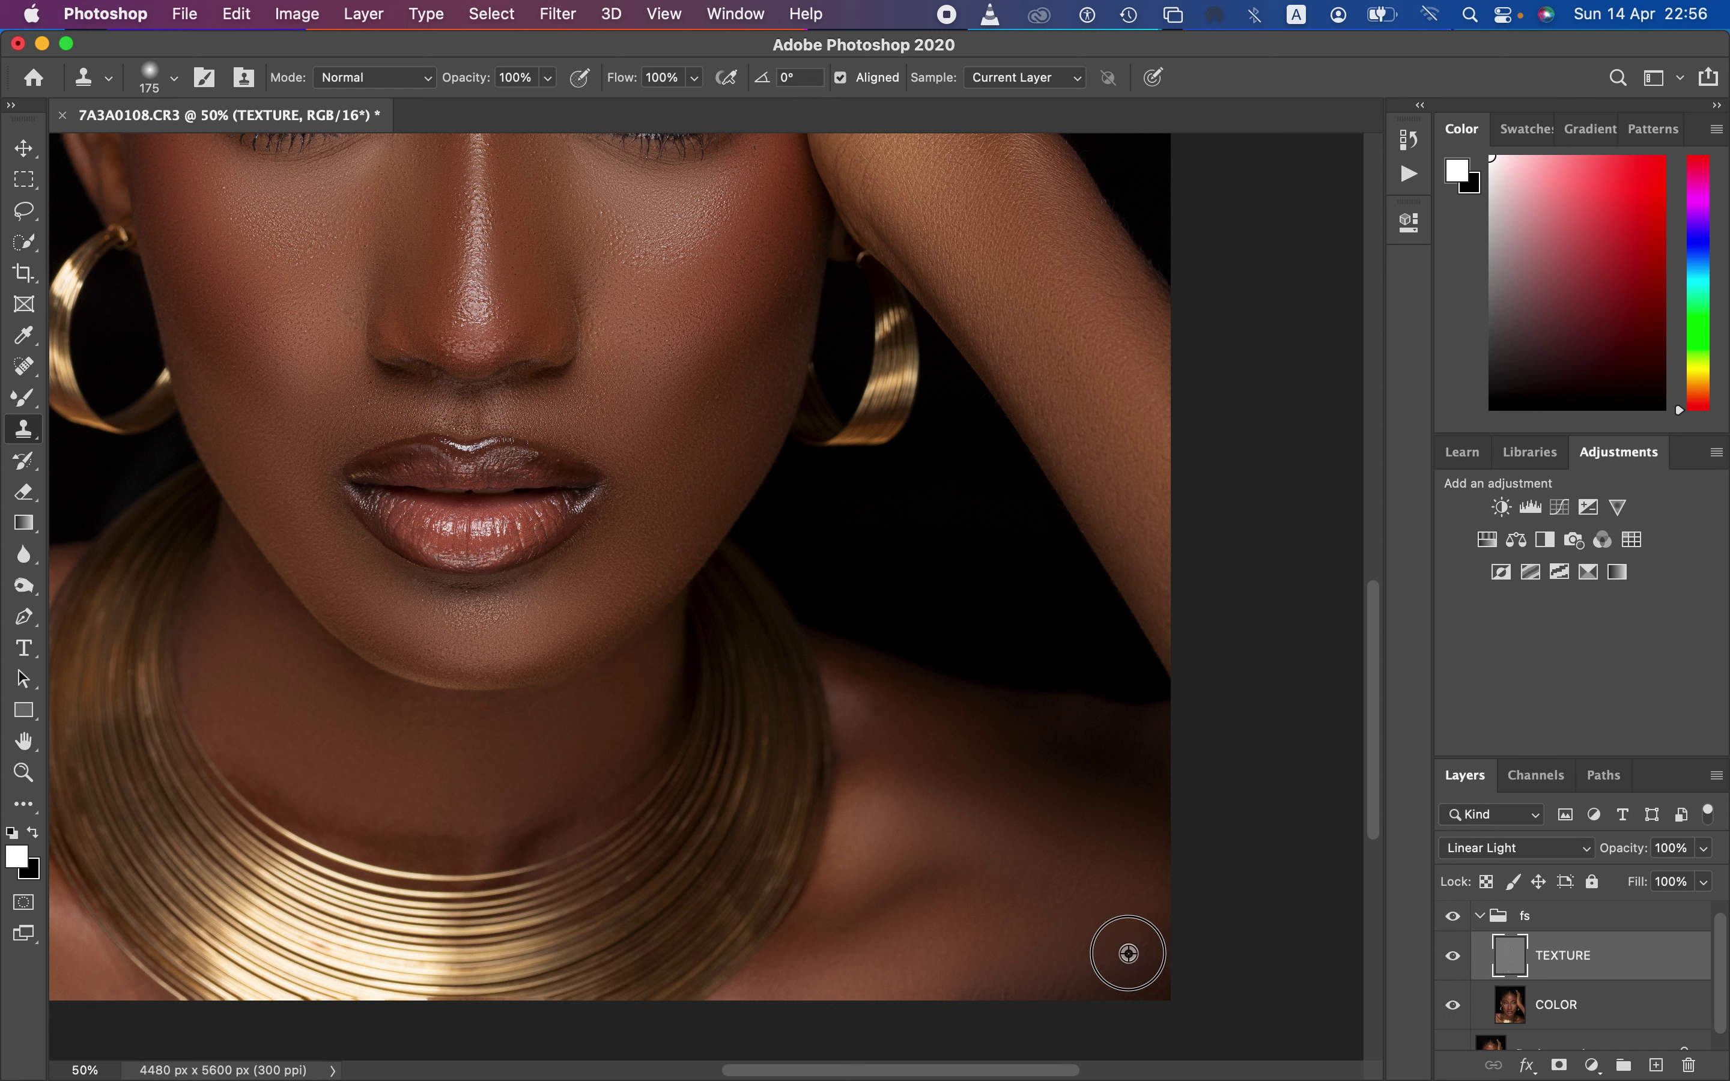
Resample clean texture at the image-right shoulder's lower edge and clone over the remaining marks higher on that shoulder
{"action": "left_click", "coordinate": [1058, 987], "text": "alt"}
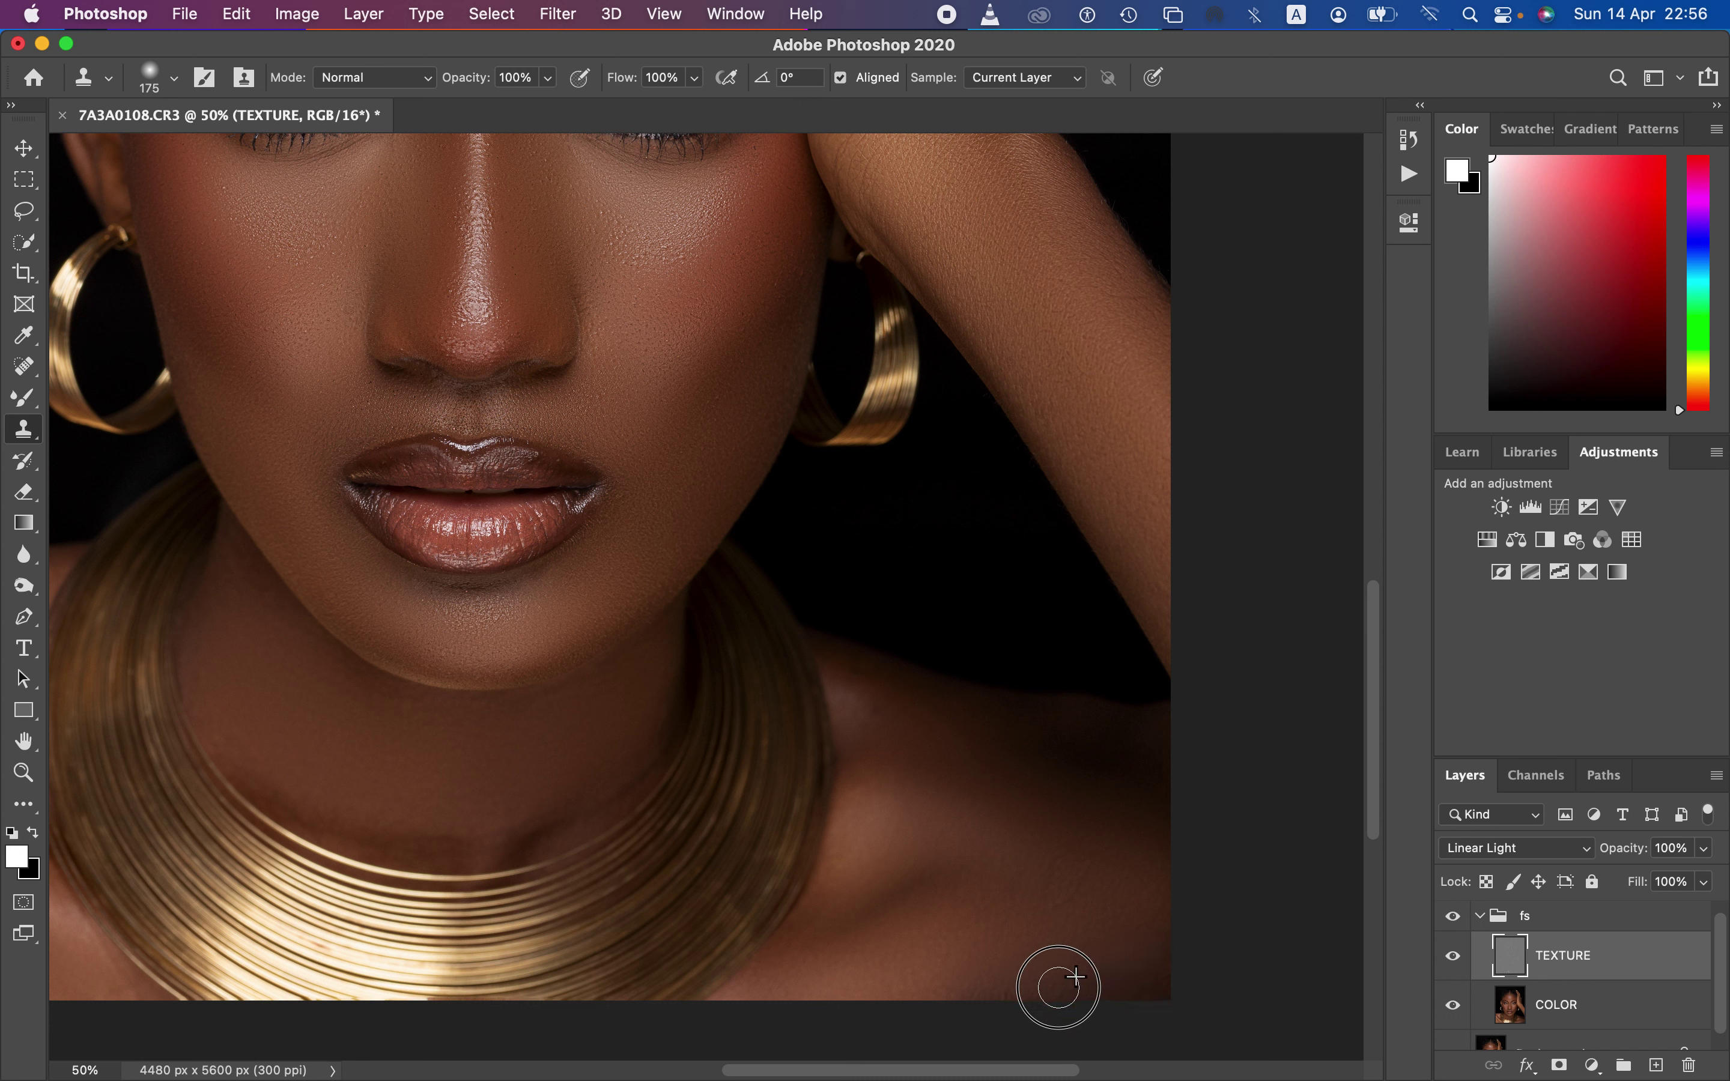
{"action": "left_click", "coordinate": [1057, 915]}
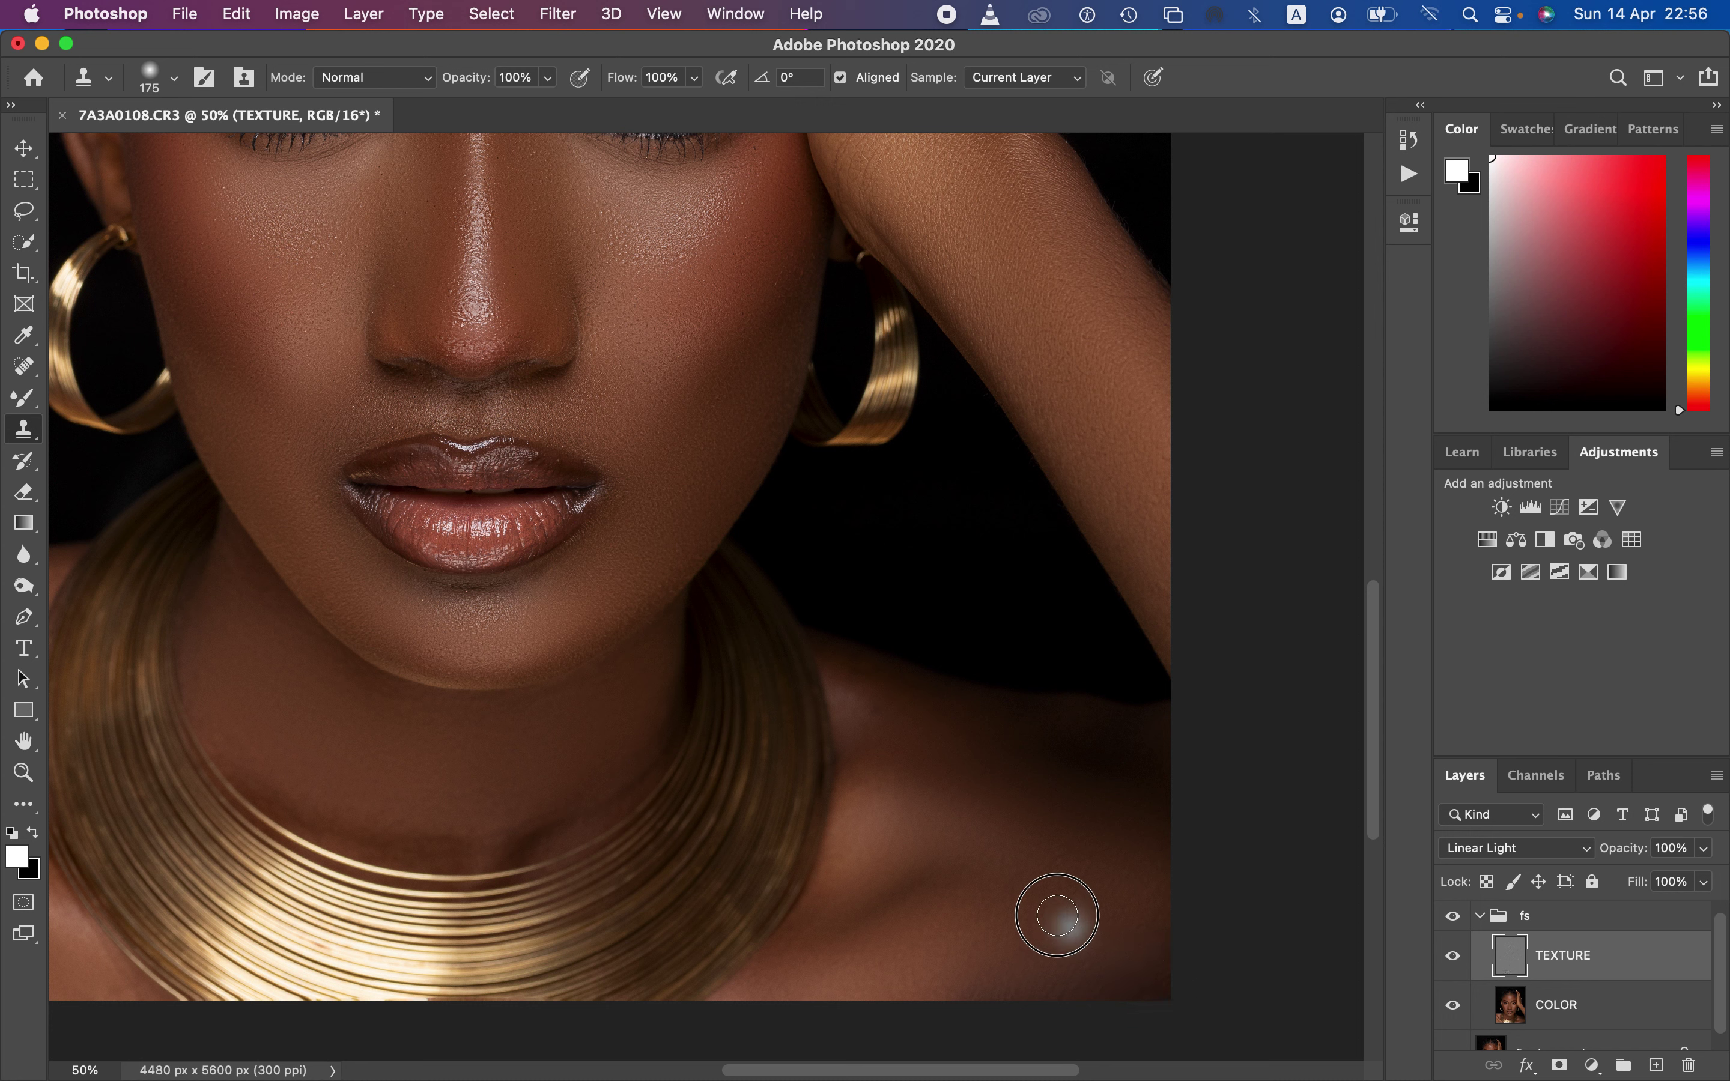
{"action": "left_click", "coordinate": [1094, 881]}
{"action": "left_click", "coordinate": [1063, 869]}
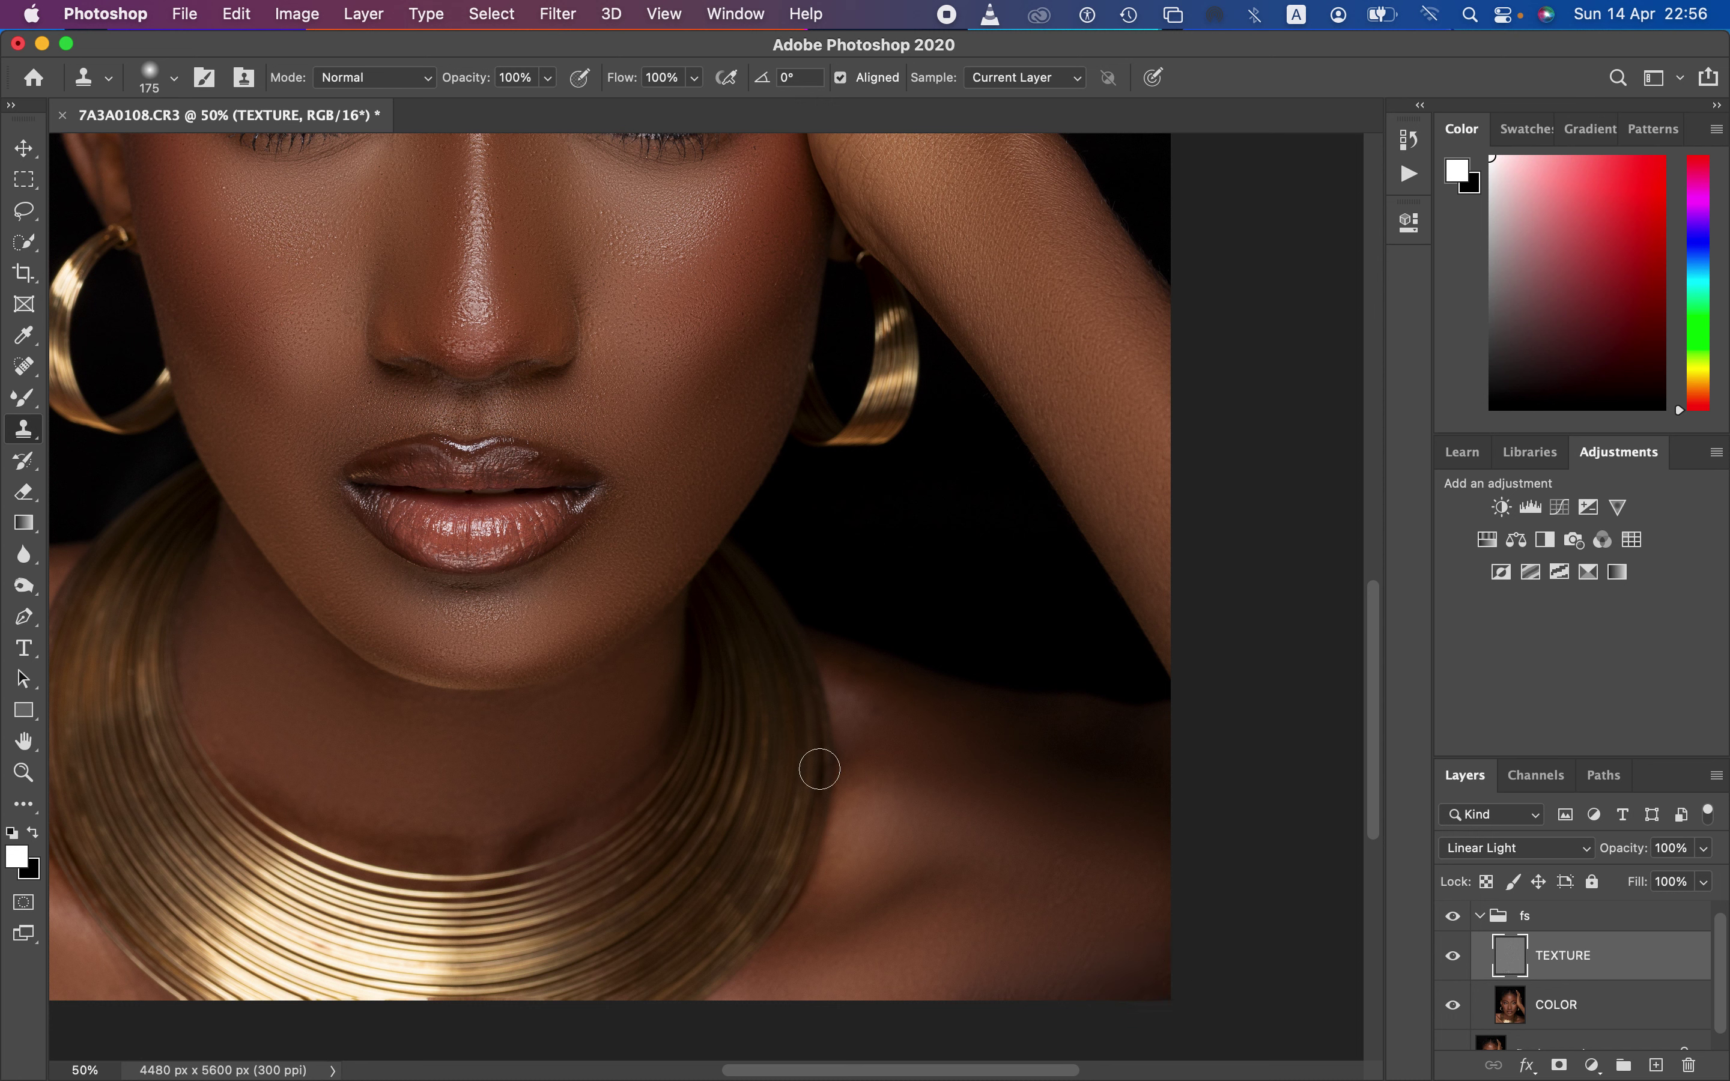
{"action": "left_click", "coordinate": [576, 728]}
Collapse the fs group and compare the whole portrait with the group hidden and shown
{"action": "key", "text": "super+h"}
{"action": "key", "text": "super+minus"}
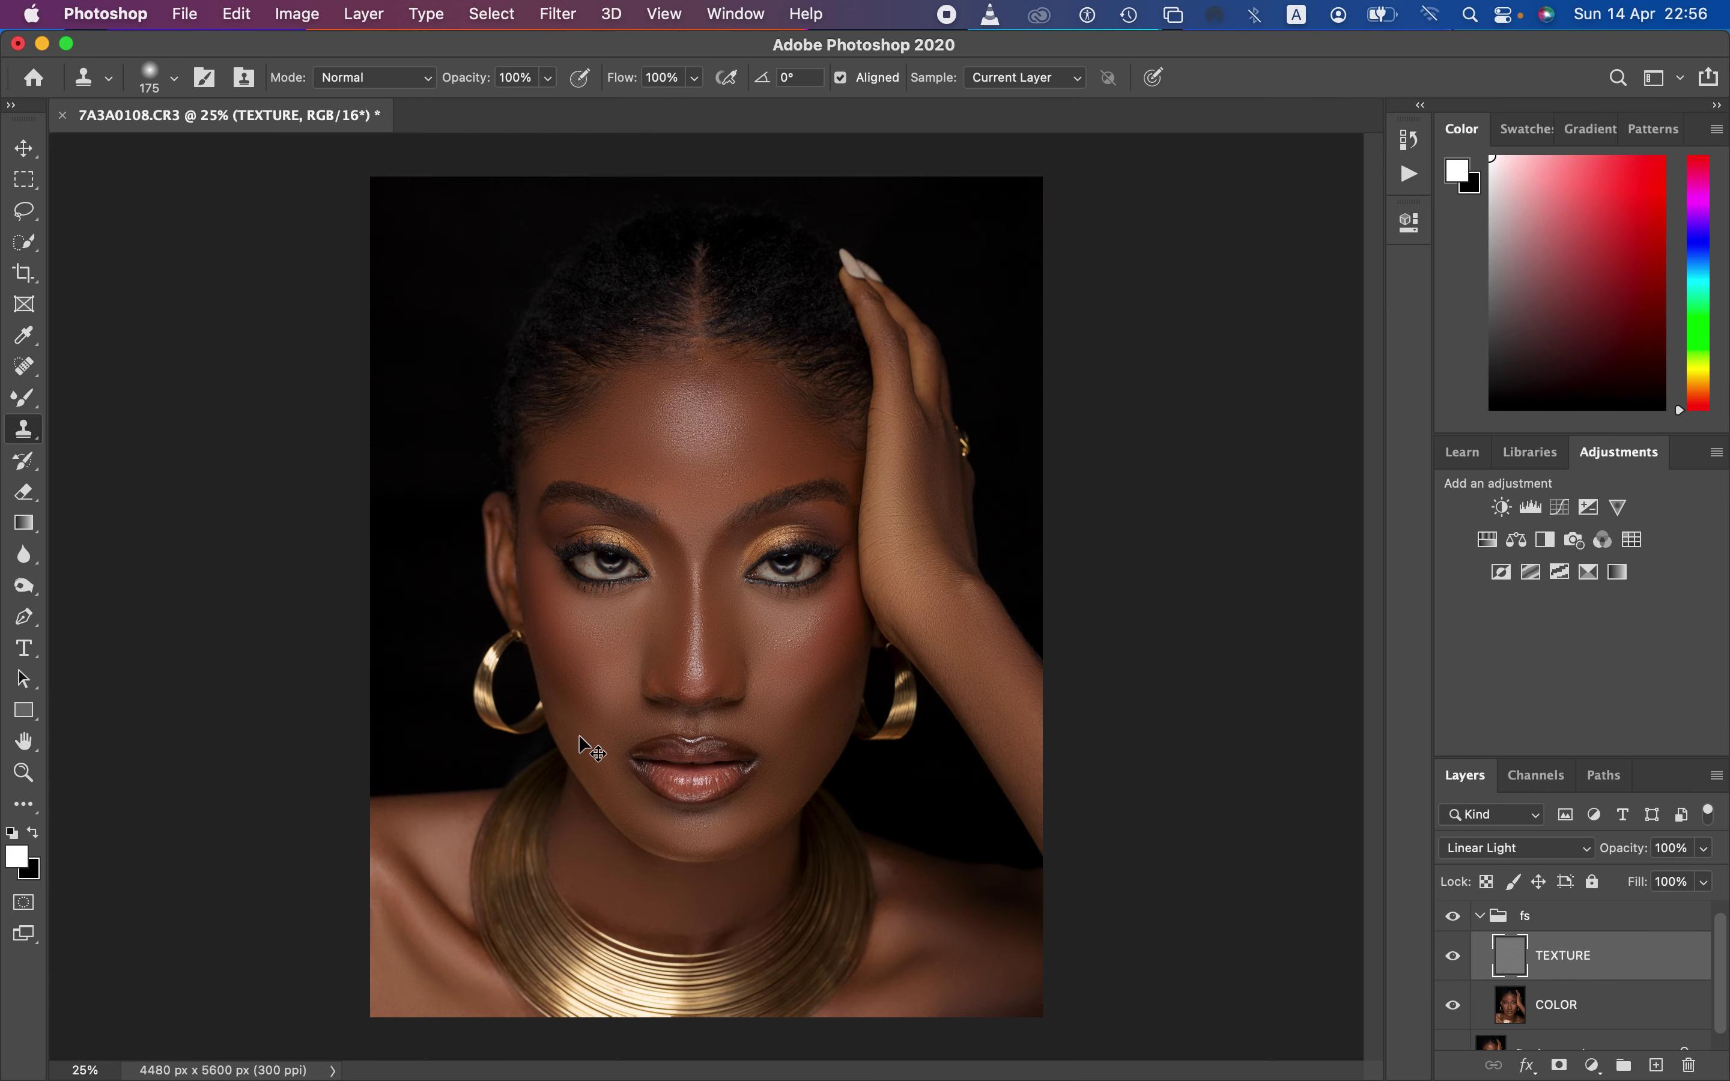
{"action": "key", "text": "super+minus"}
{"action": "key", "text": "super+equal"}
{"action": "key", "text": "super+equal"}
{"action": "left_click", "coordinate": [1479, 916]}
{"action": "left_click", "coordinate": [1458, 922]}
{"action": "left_click", "coordinate": [1458, 923]}
{"action": "left_click", "coordinate": [1458, 923]}
{"action": "left_click", "coordinate": [1459, 923]}
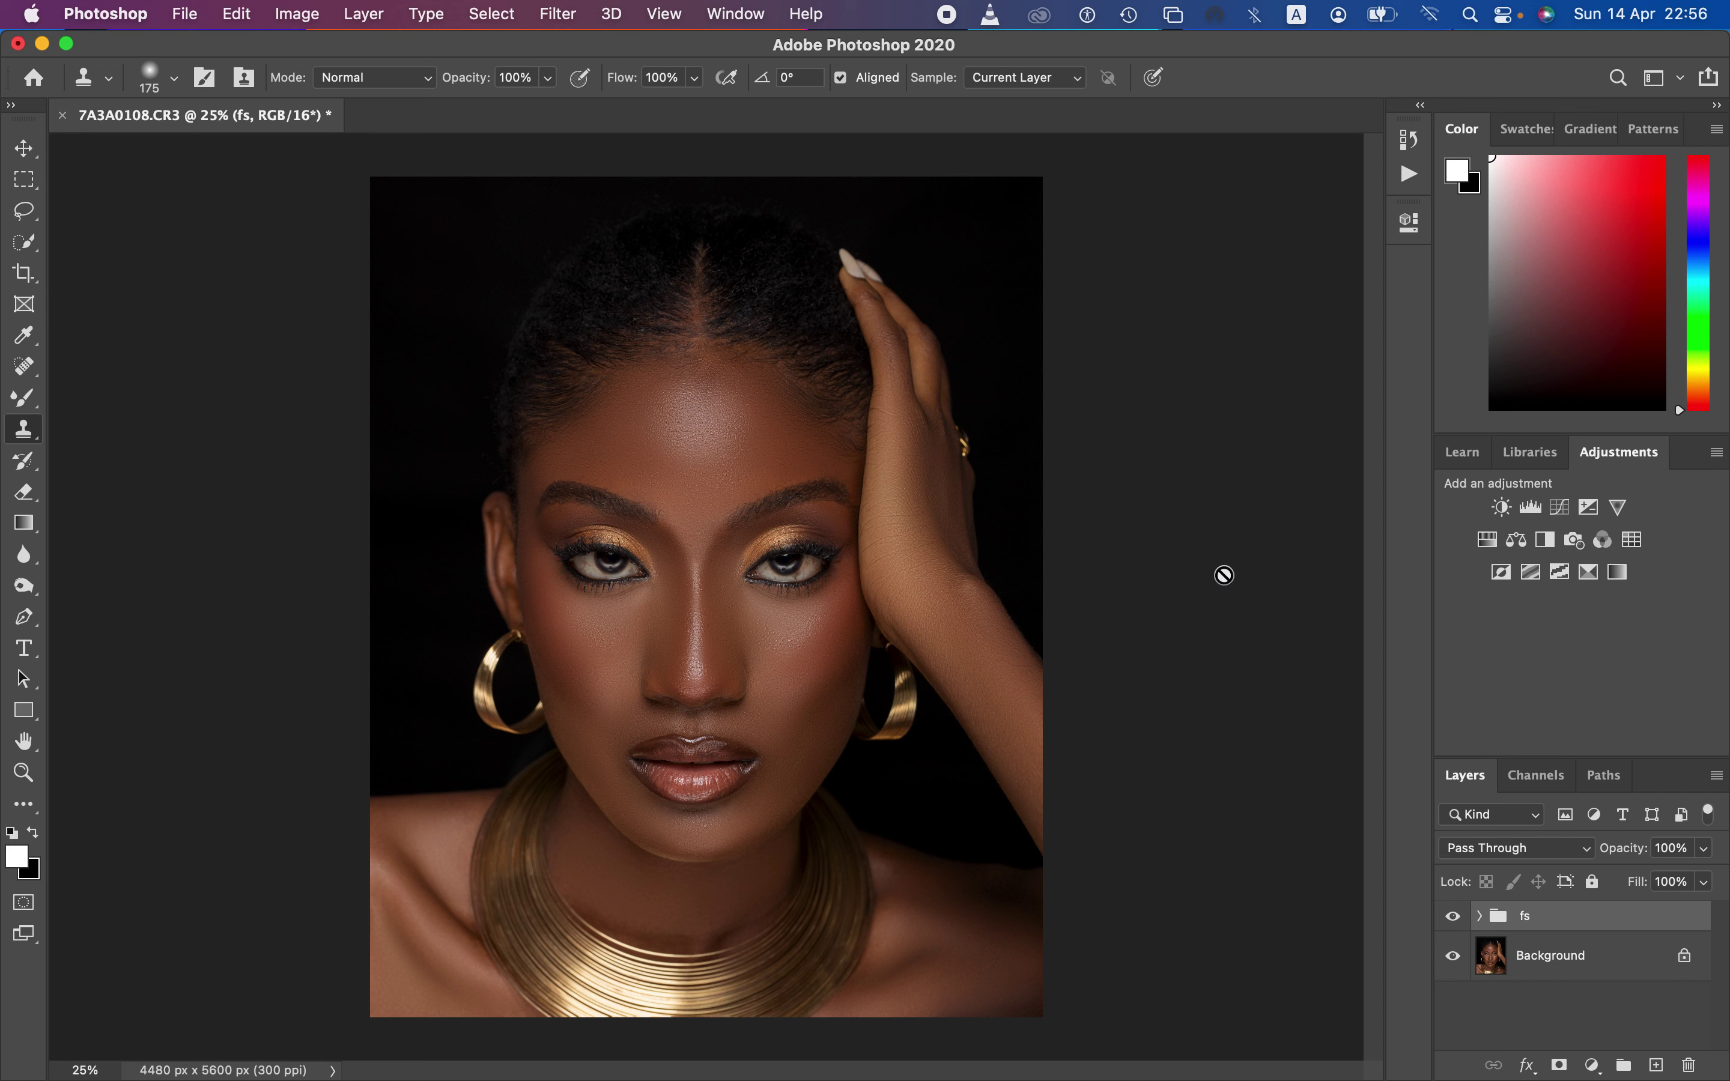
Add a Gradient Map adjustment layer above the fs group and switch to the Lasso tool
{"action": "left_click", "coordinate": [1619, 573]}
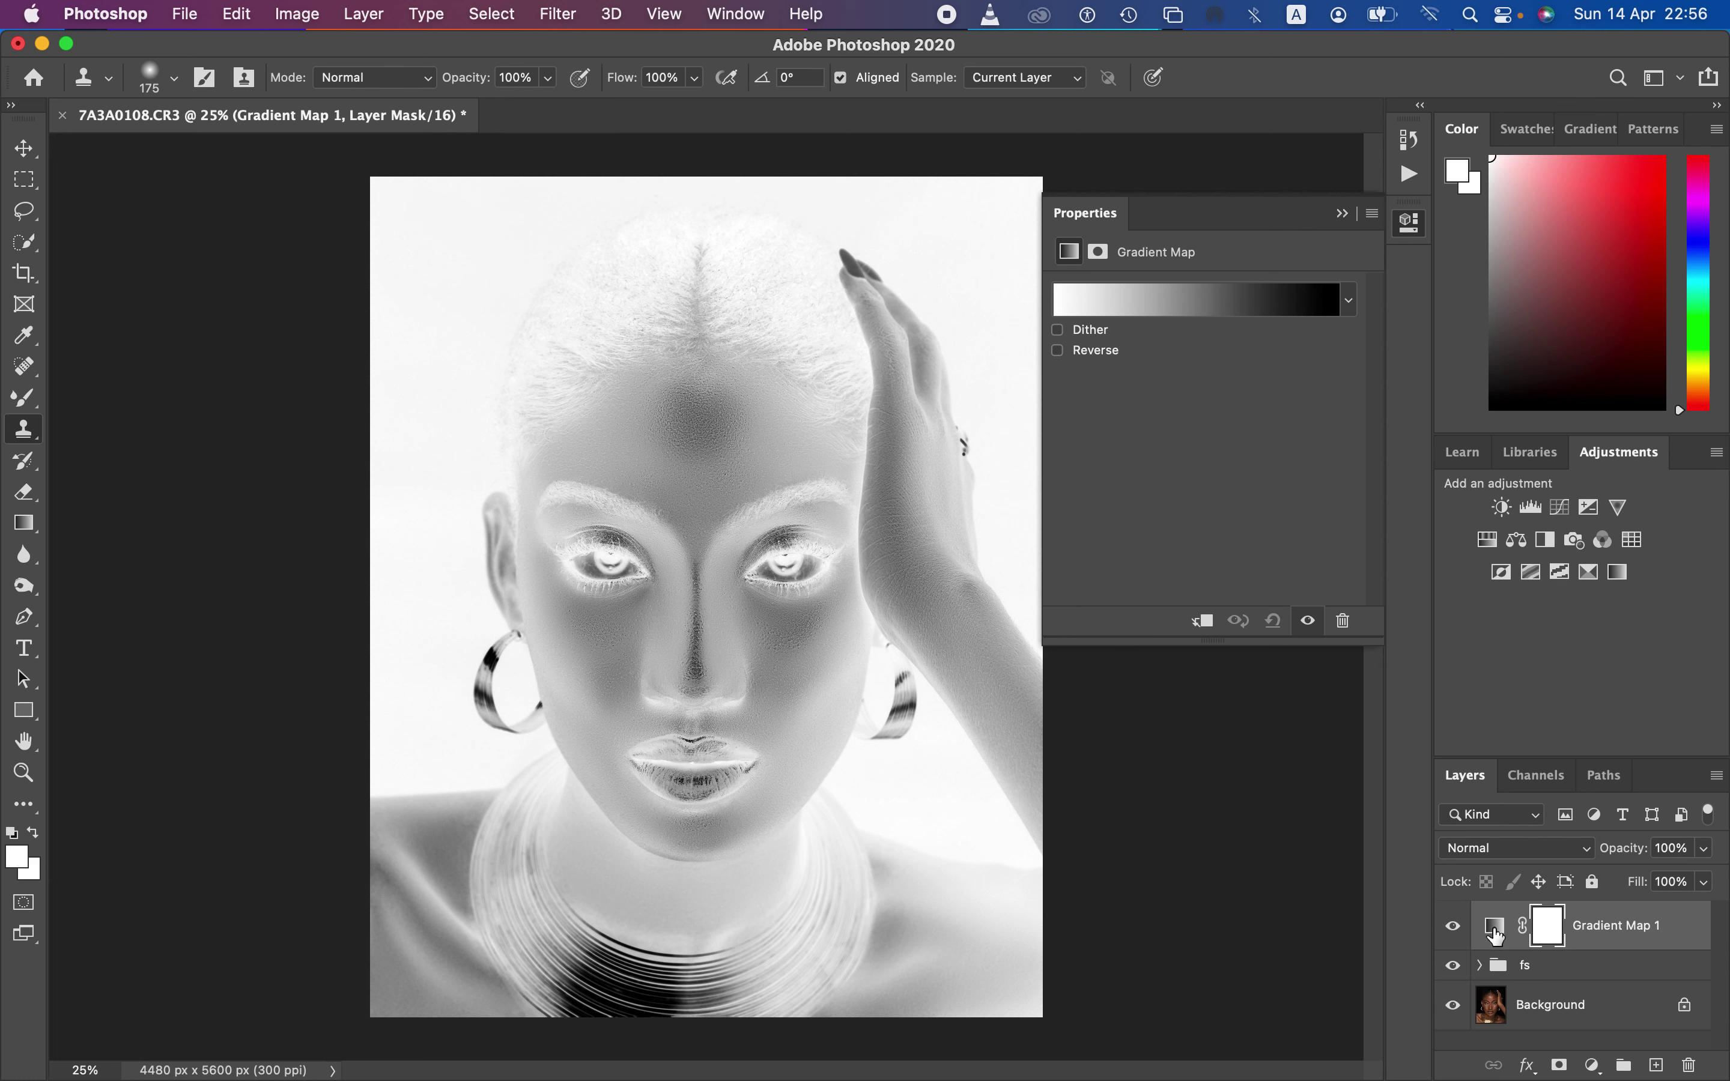
{"action": "left_click", "coordinate": [1496, 933]}
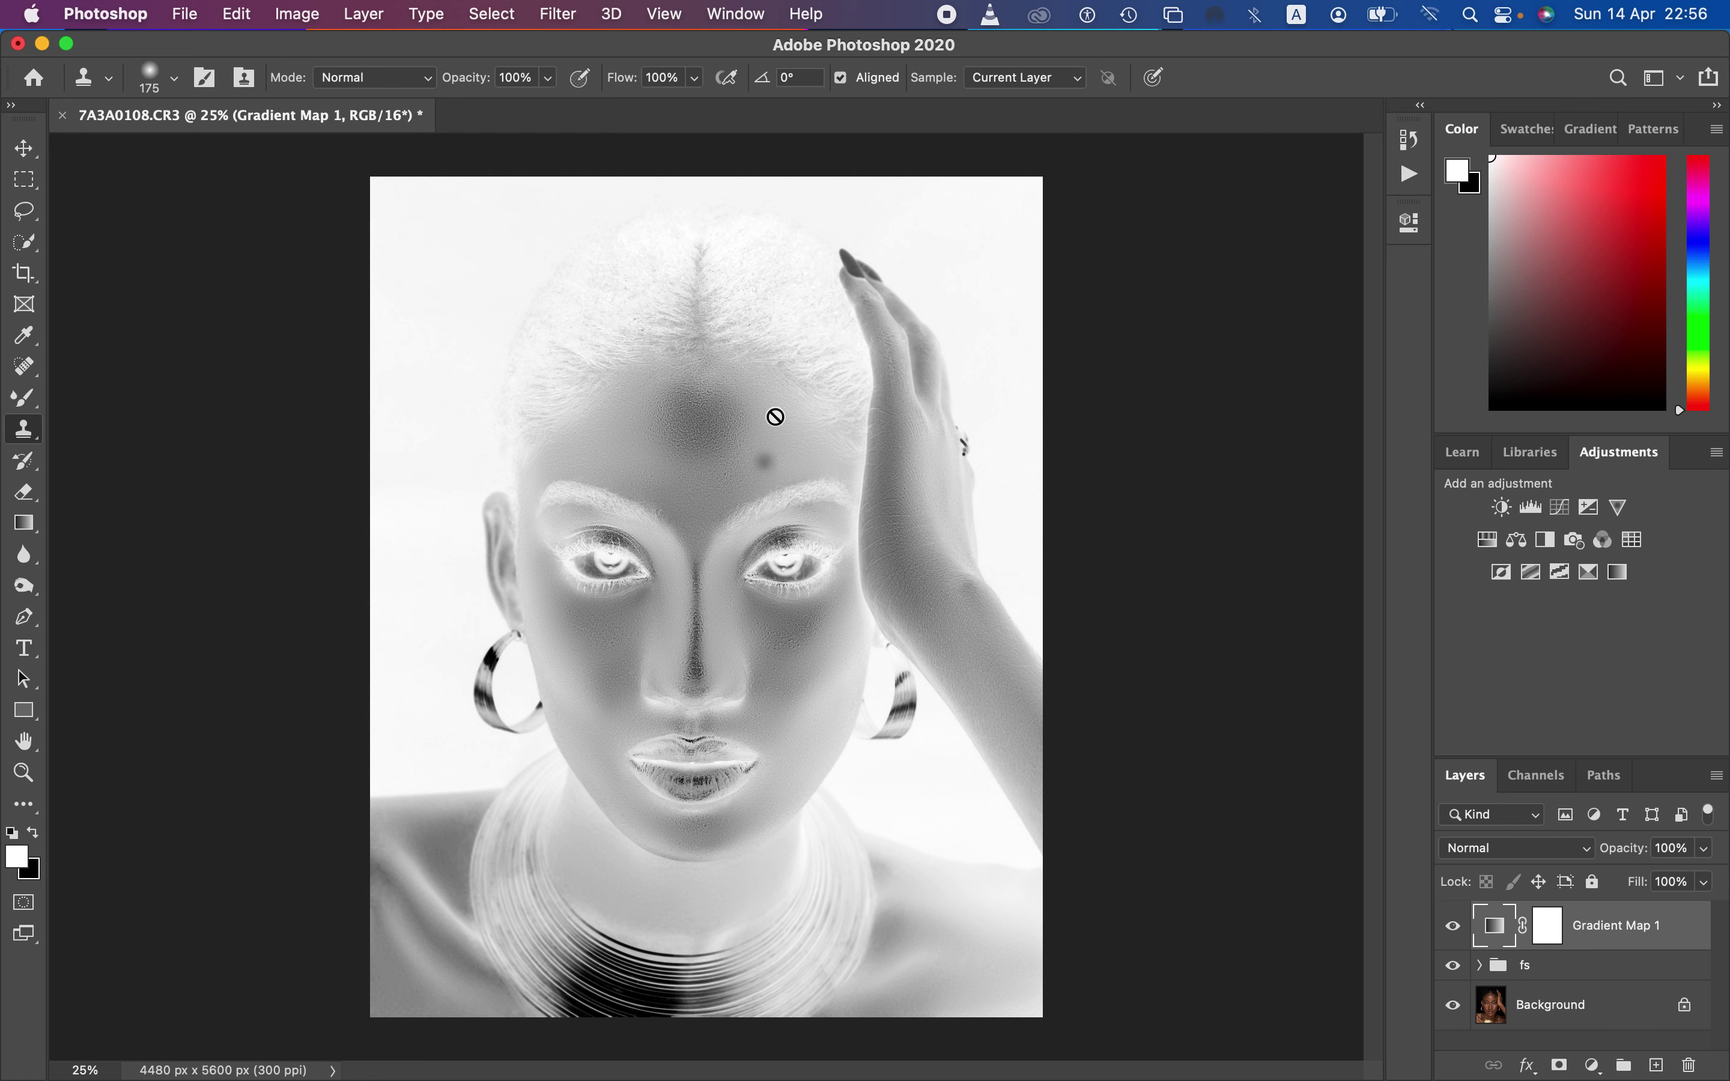
{"action": "left_click", "coordinate": [29, 211]}
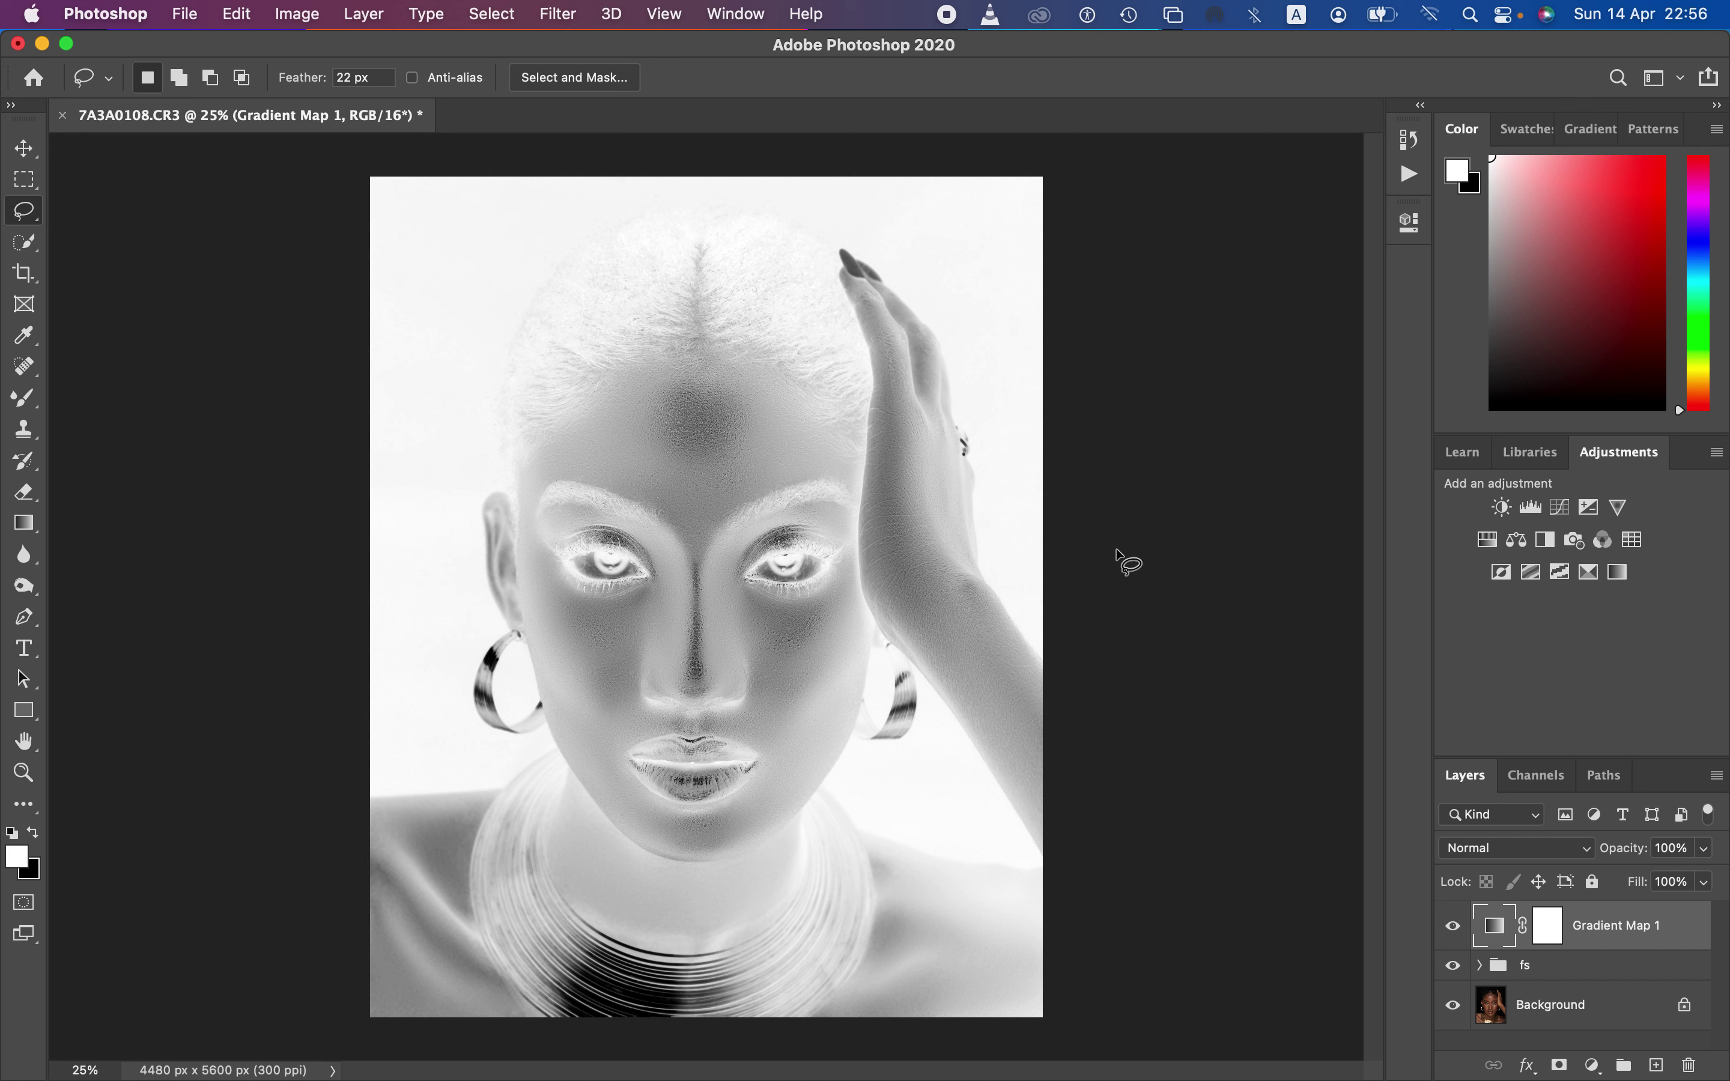
{"action": "double_click", "coordinate": [1496, 934]}
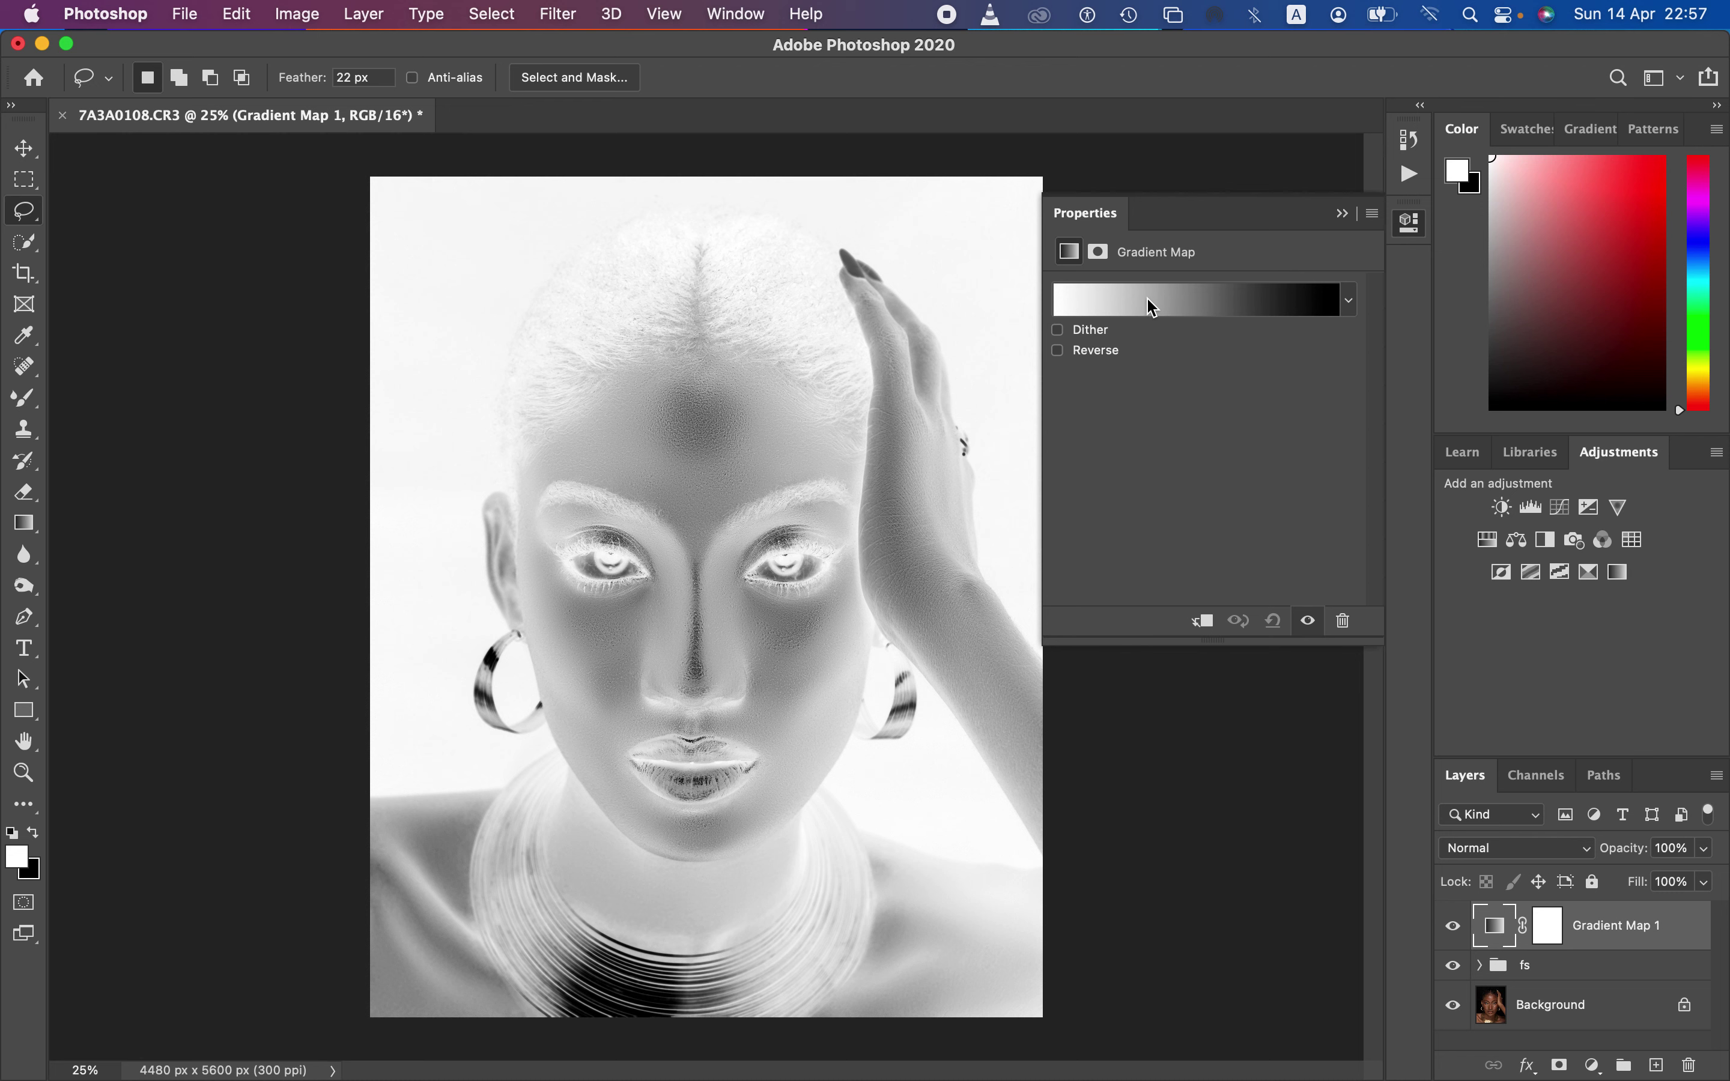
{"action": "left_click", "coordinate": [1167, 297]}
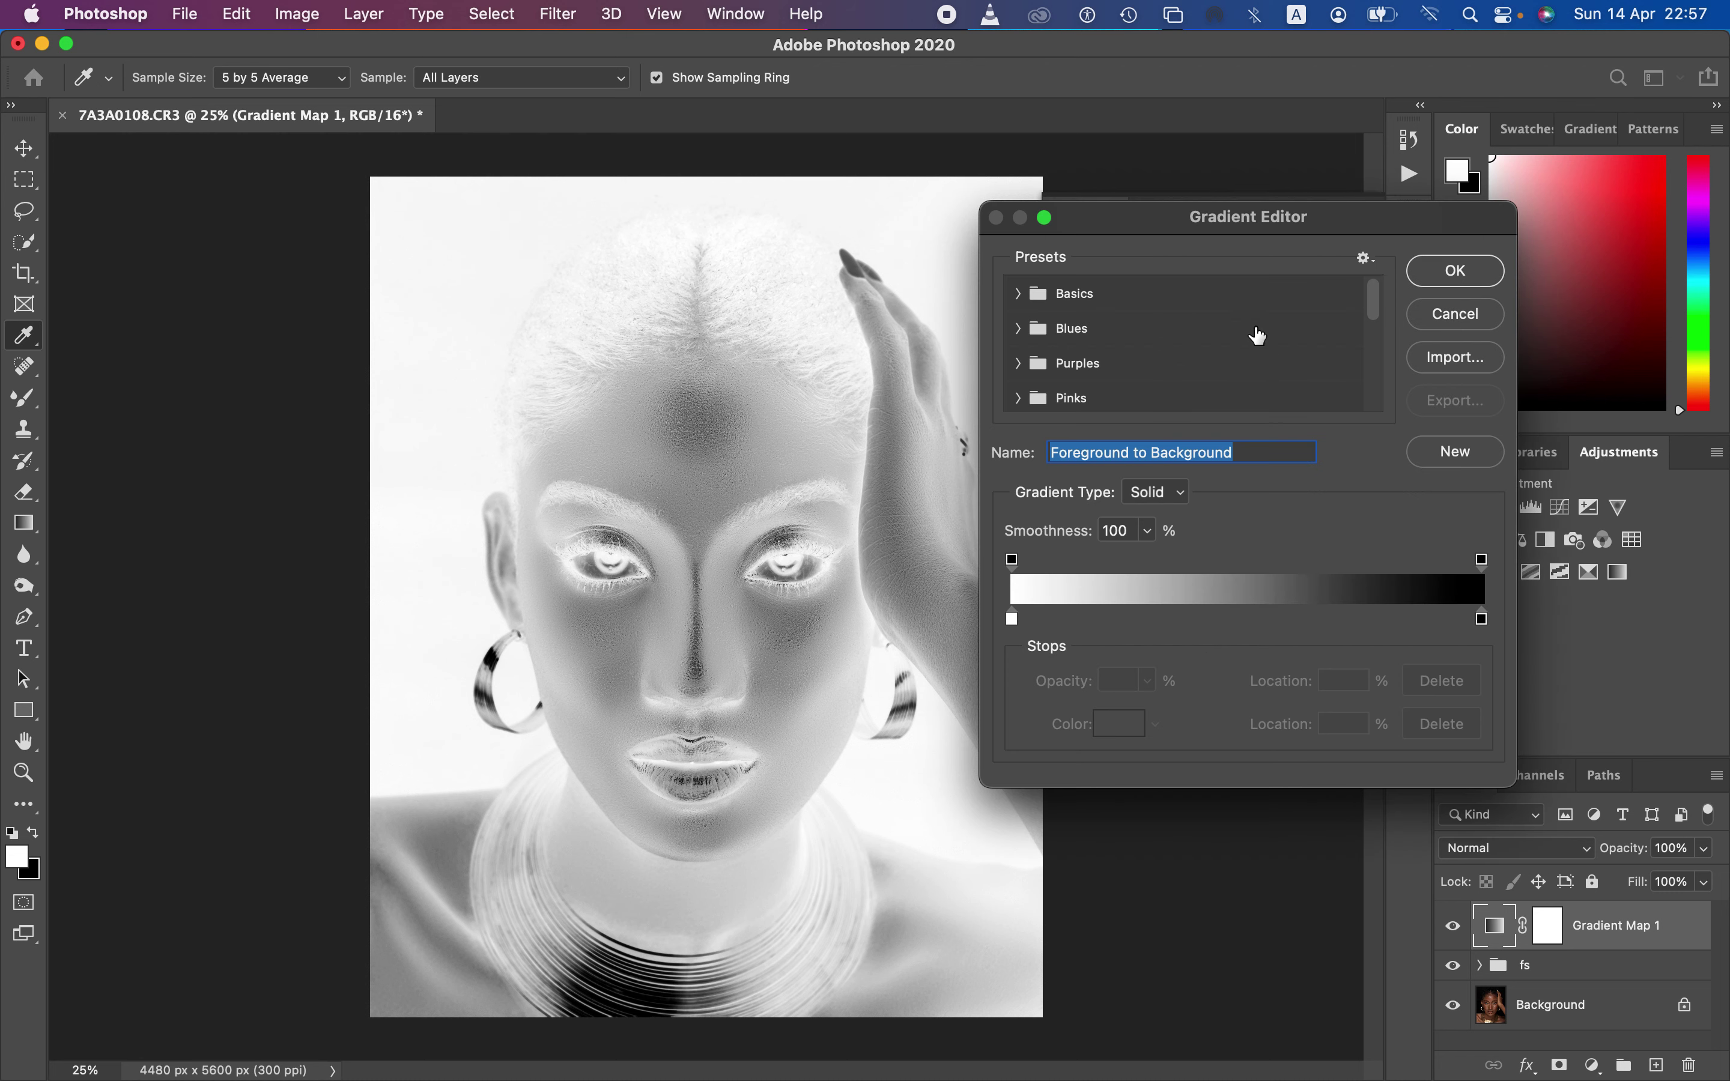
{"action": "left_click_drag", "start_coordinate": [1230, 213], "coordinate": [1271, 215]}
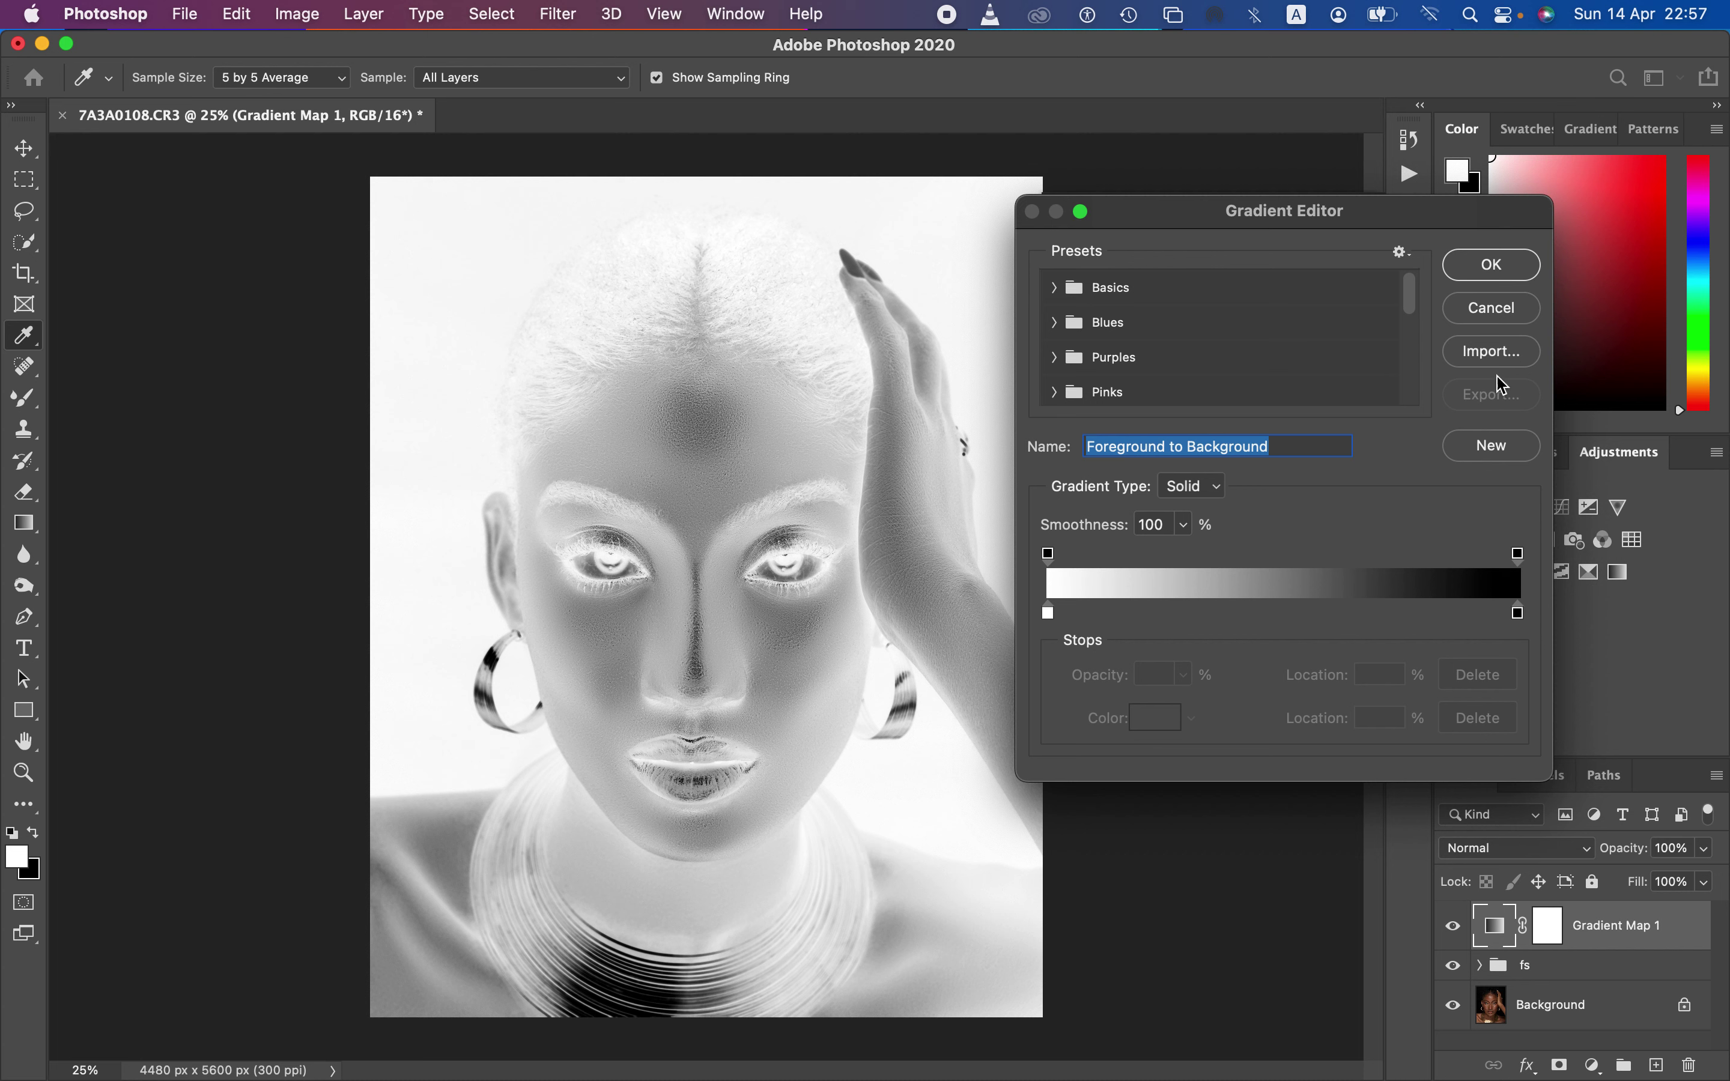
{"action": "left_click", "coordinate": [1493, 308]}
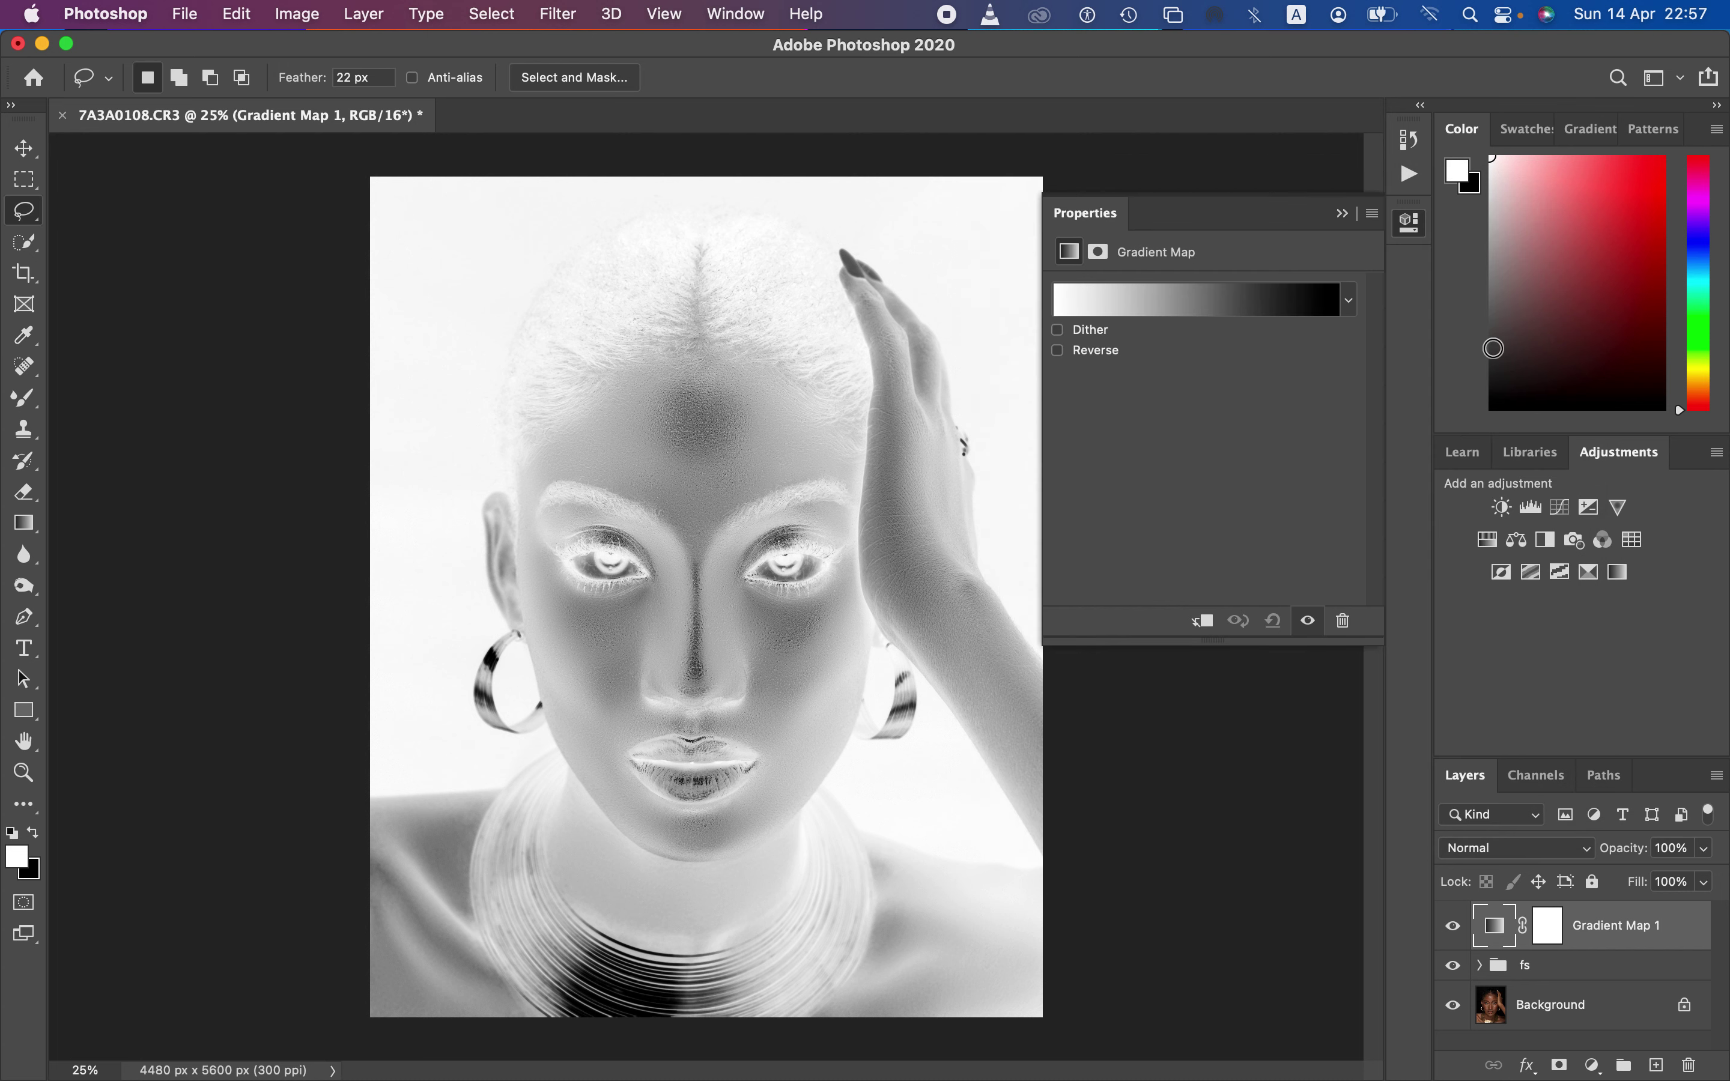
Delete the existing Gradient Map layer and add a fresh Gradient Map adjustment layer above the fs group
{"action": "left_click", "coordinate": [1453, 927]}
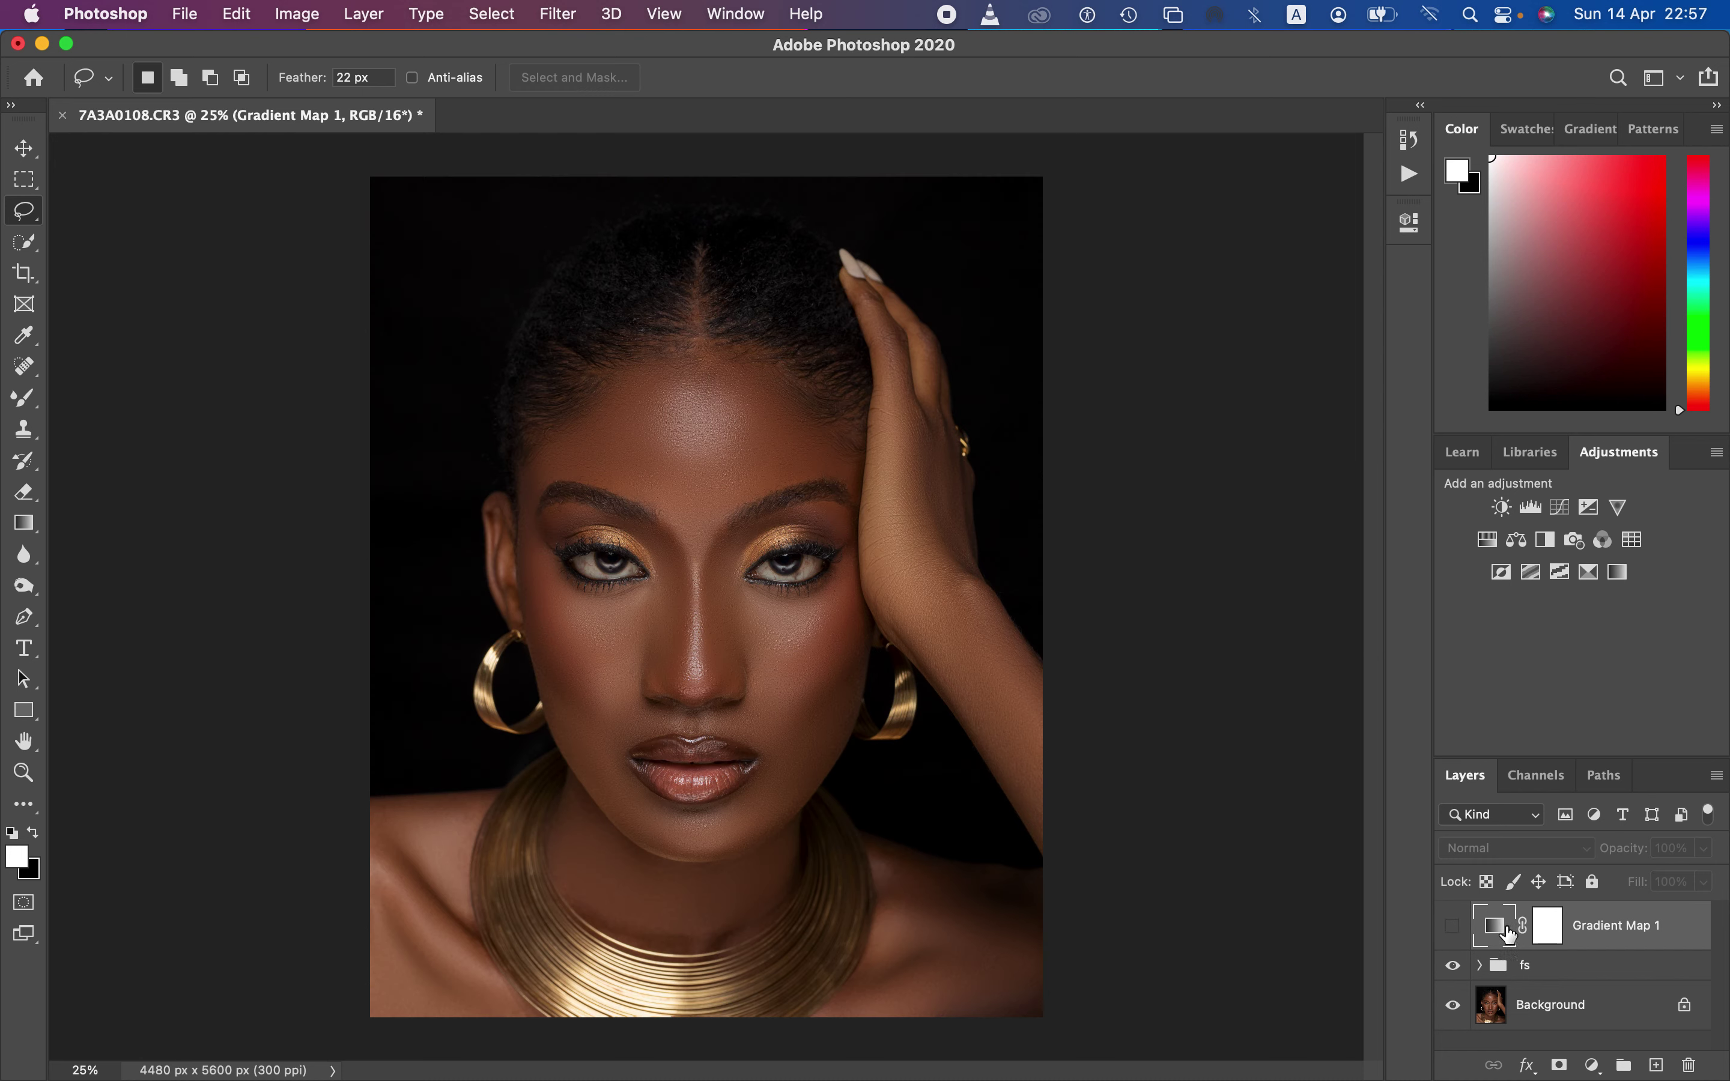
{"action": "left_click_drag", "start_coordinate": [1652, 951], "coordinate": [1690, 1064]}
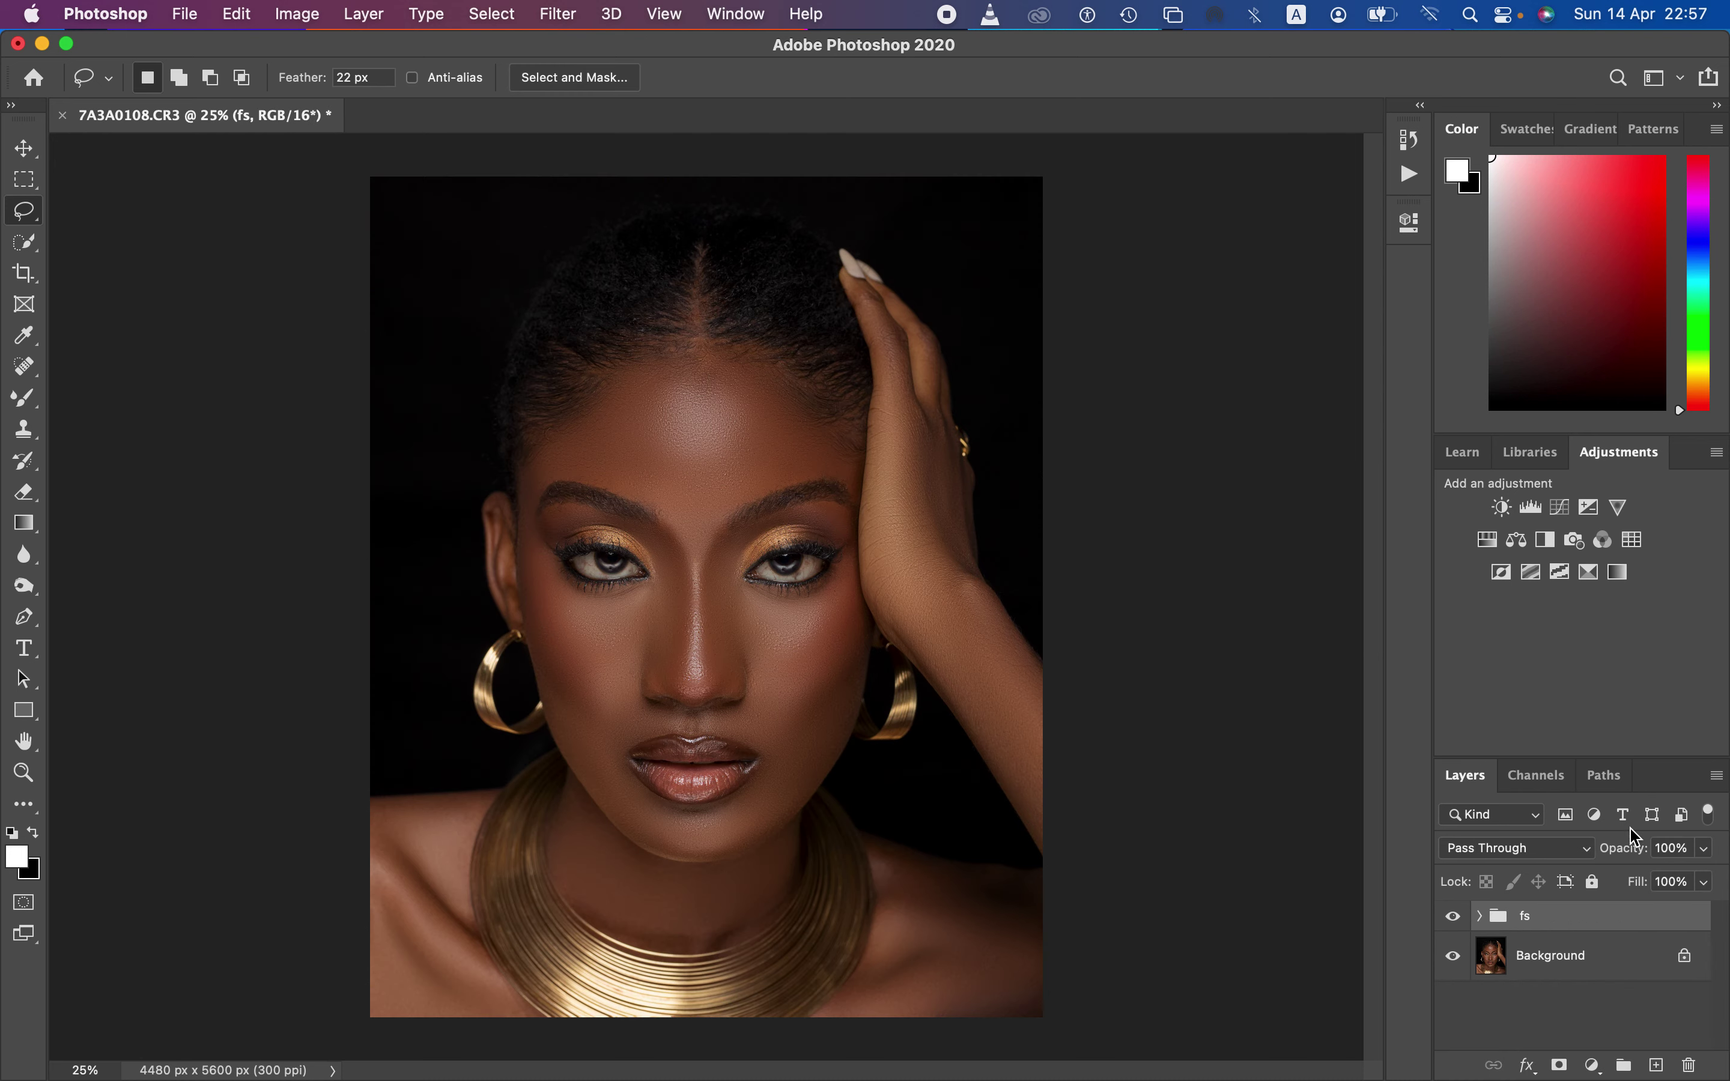
{"action": "left_click", "coordinate": [1620, 574]}
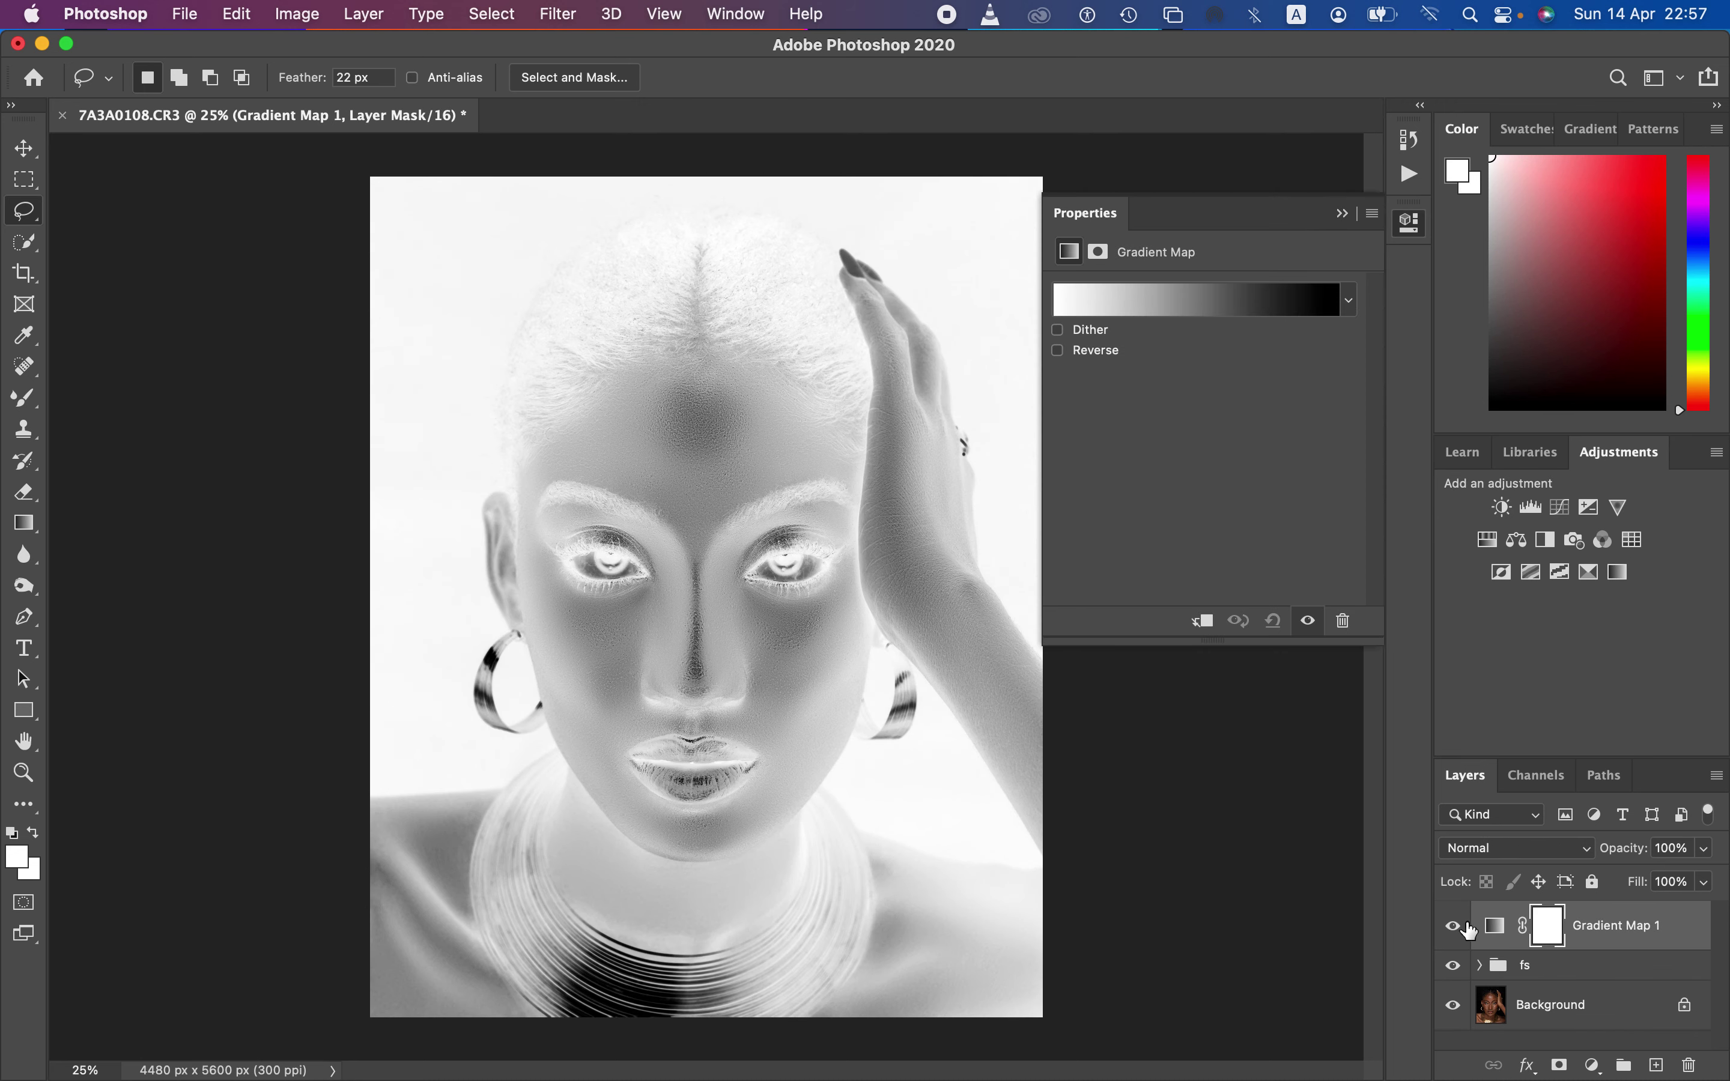
Hide the Gradient Map layer so the original skin colours show, and open its gradient for editing
{"action": "left_click", "coordinate": [1453, 926]}
{"action": "left_click", "coordinate": [1496, 927]}
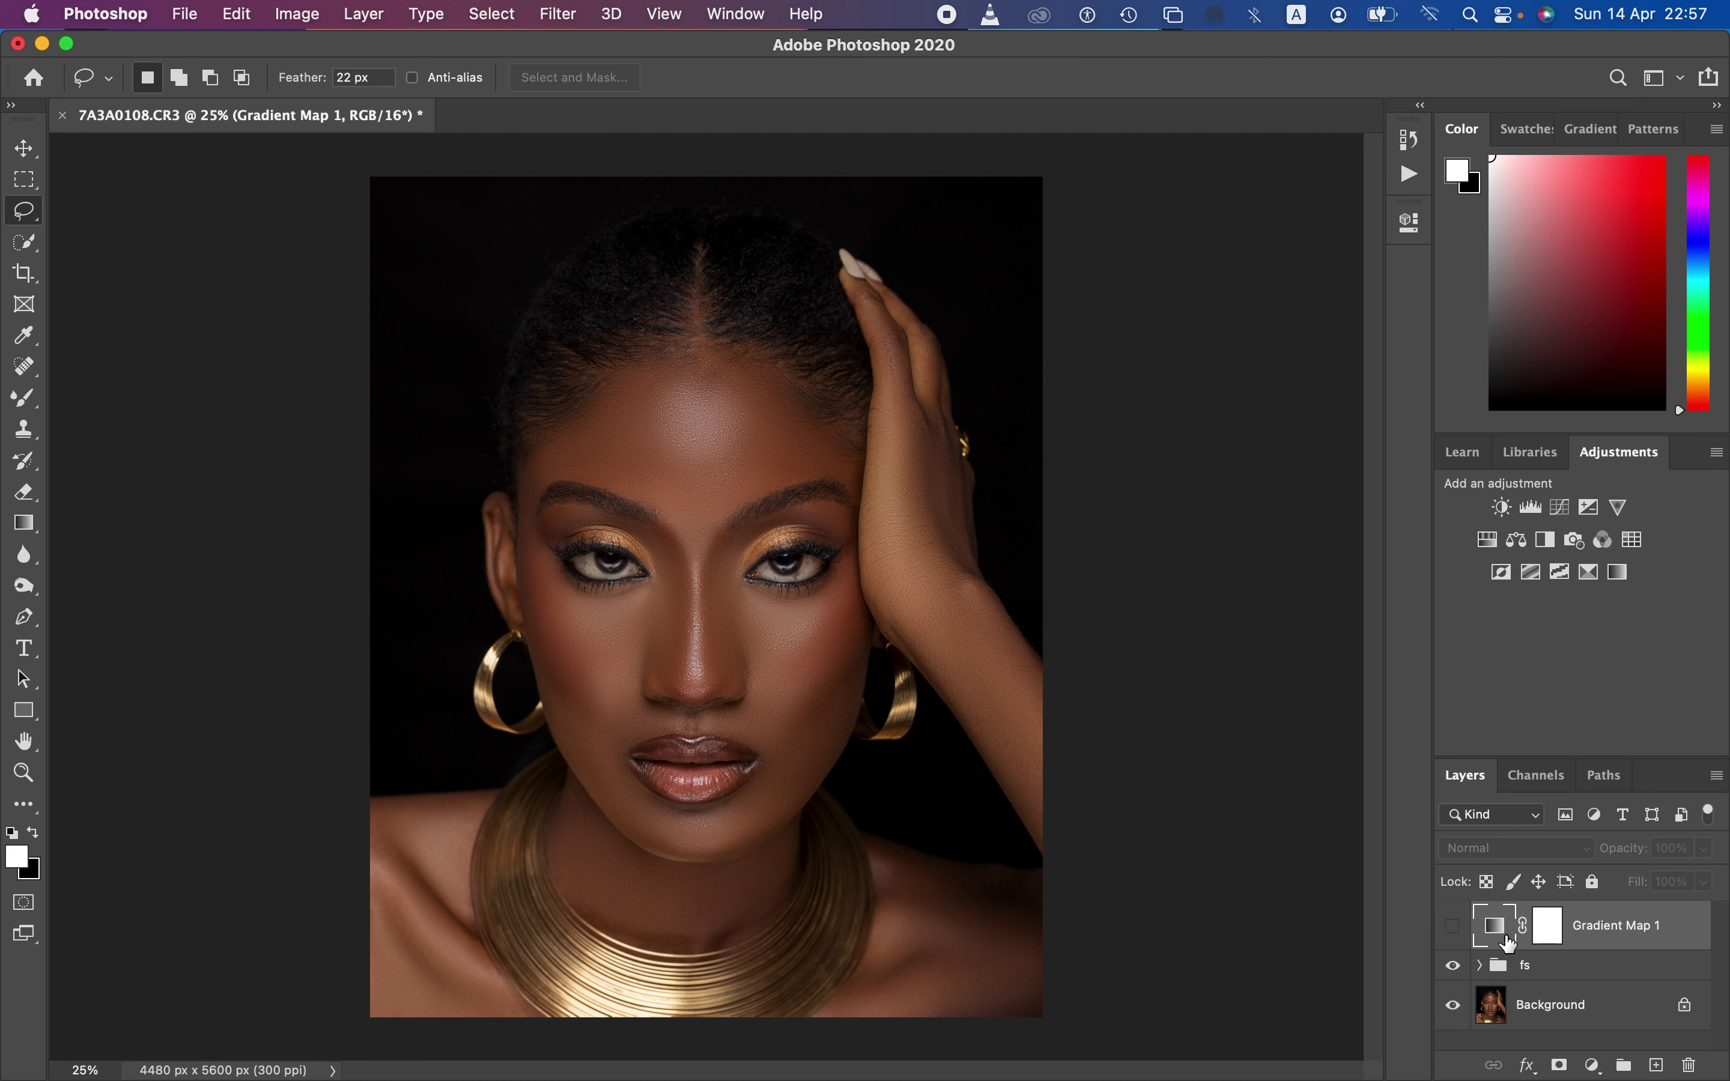
{"action": "double_click", "coordinate": [1497, 930]}
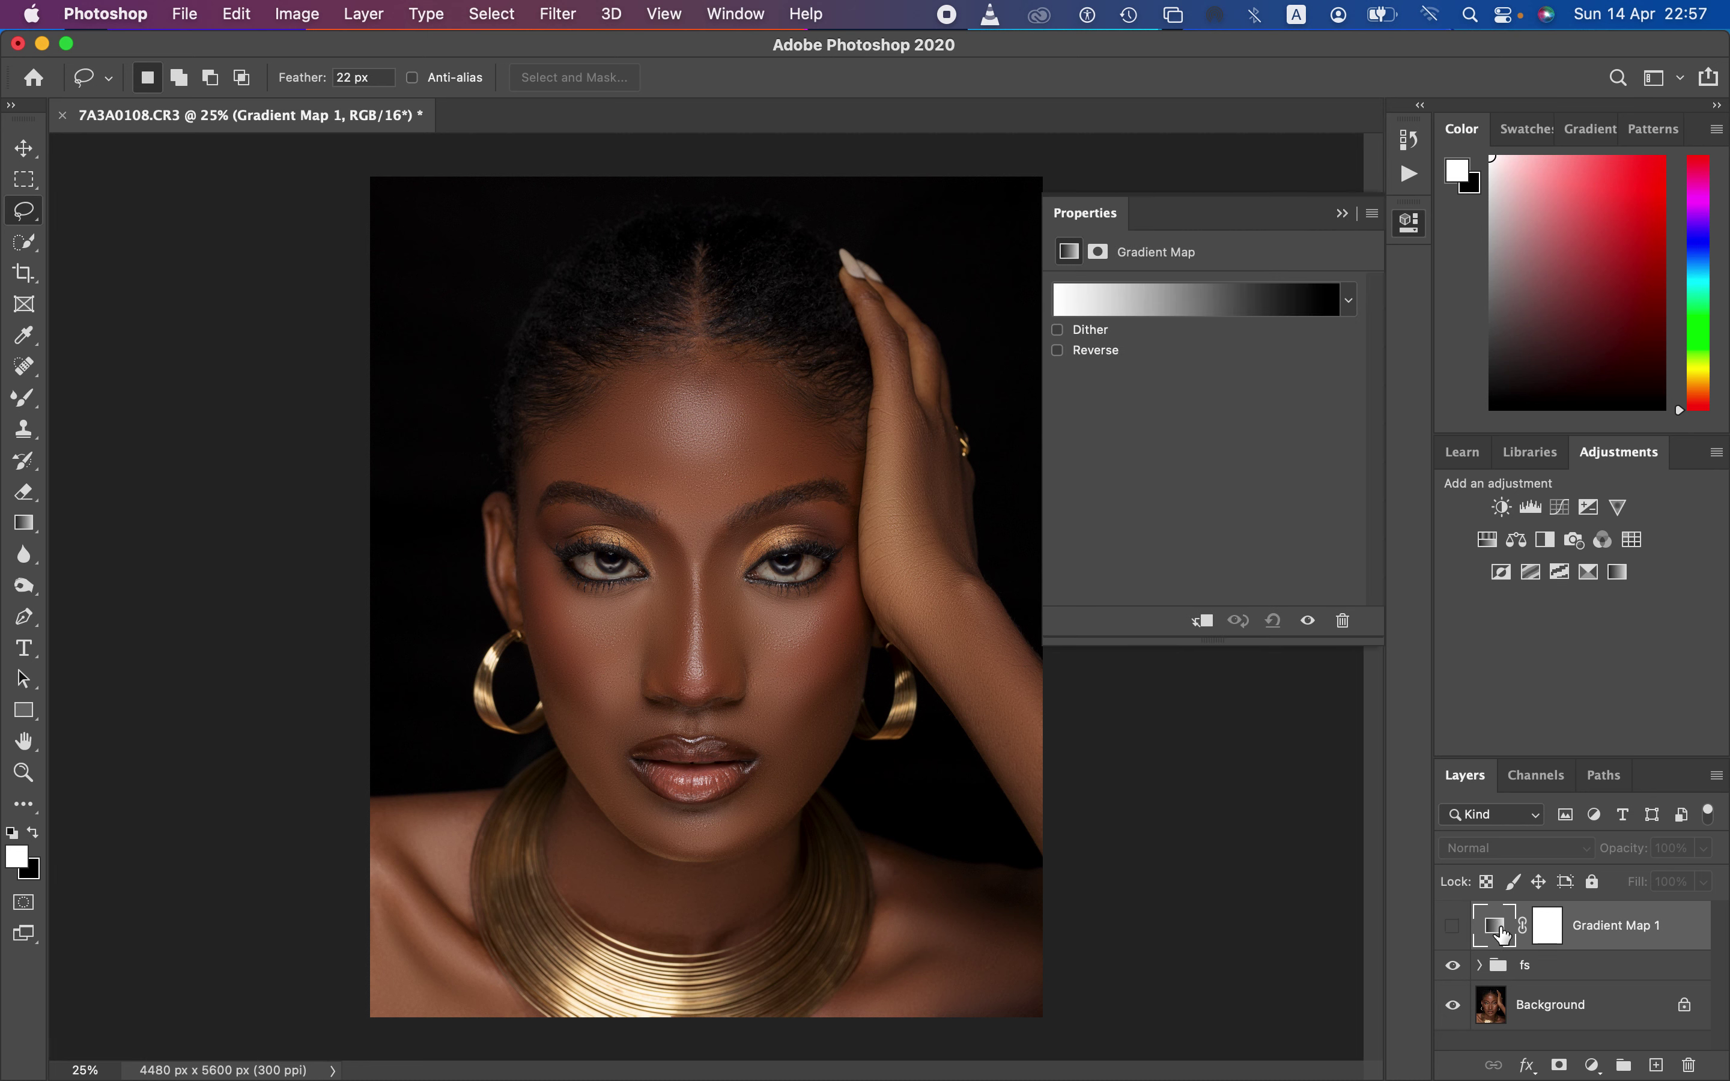
{"action": "left_click", "coordinate": [1171, 301]}
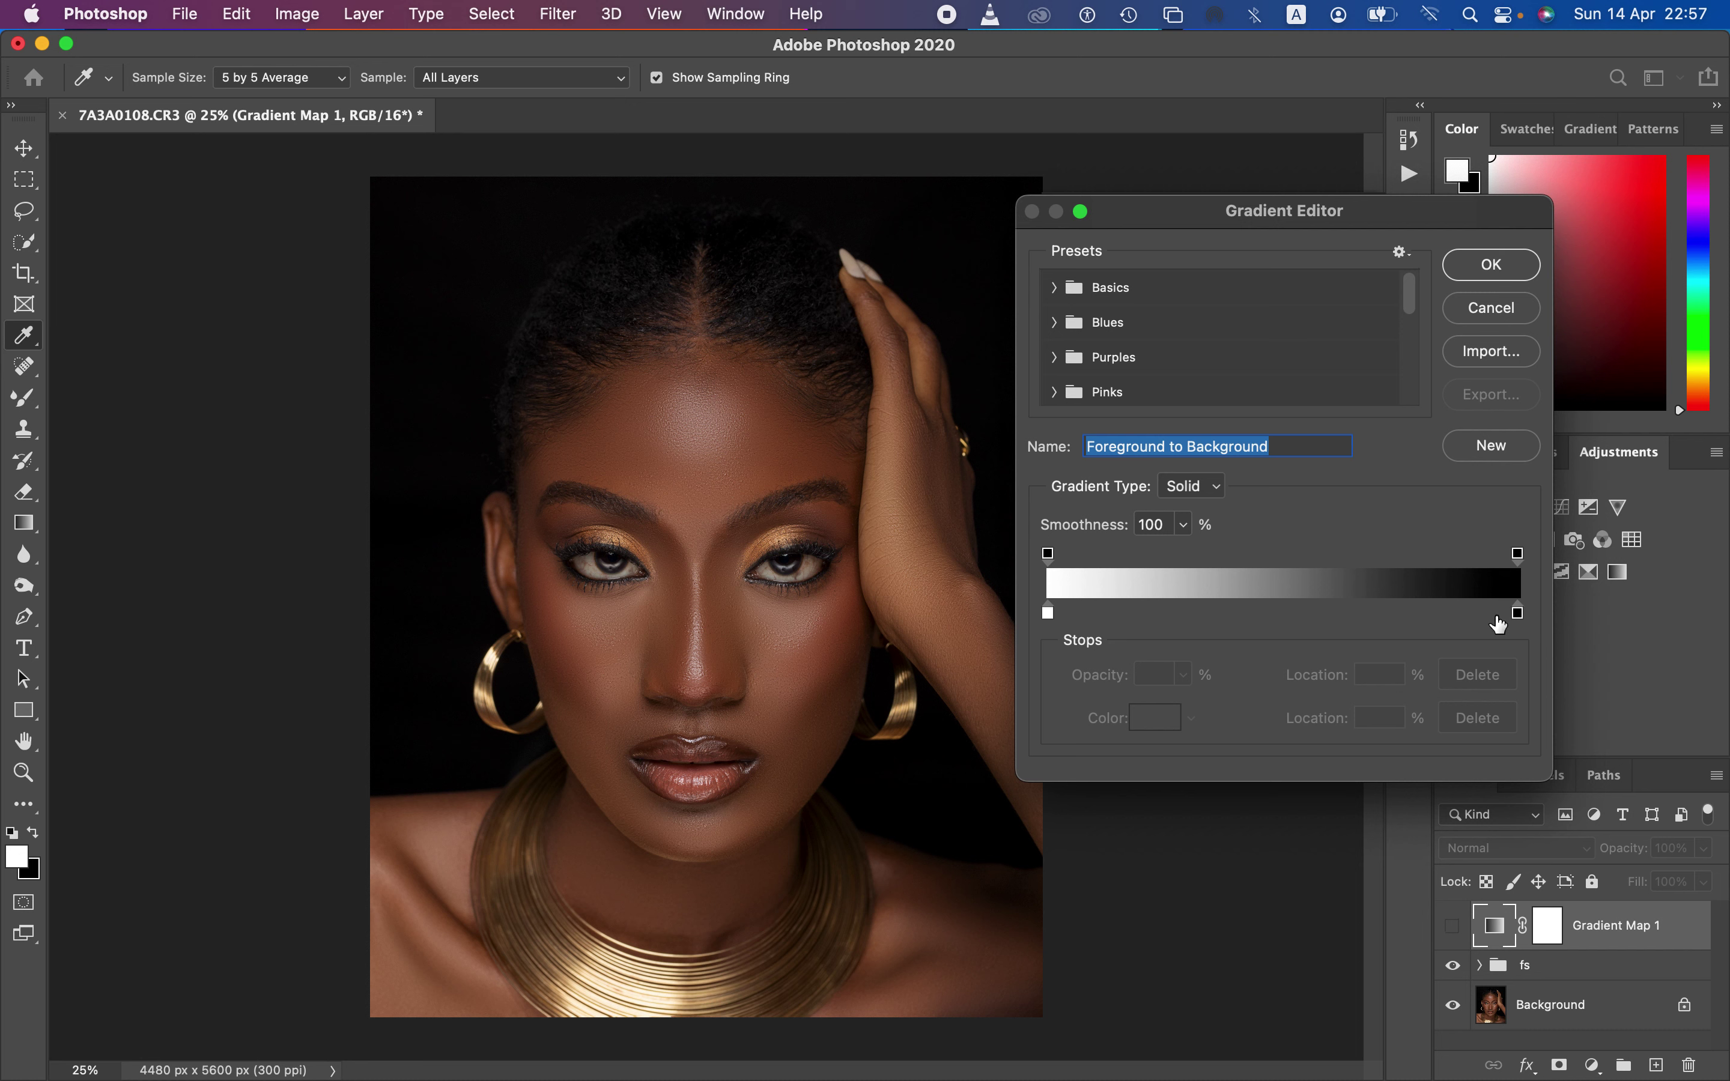
Set the gradient's 0% stop to dark brown 2f1d11, sampled from the neck shadow with a 5 by 5 Average eyedropper
{"action": "left_click", "coordinate": [1048, 614]}
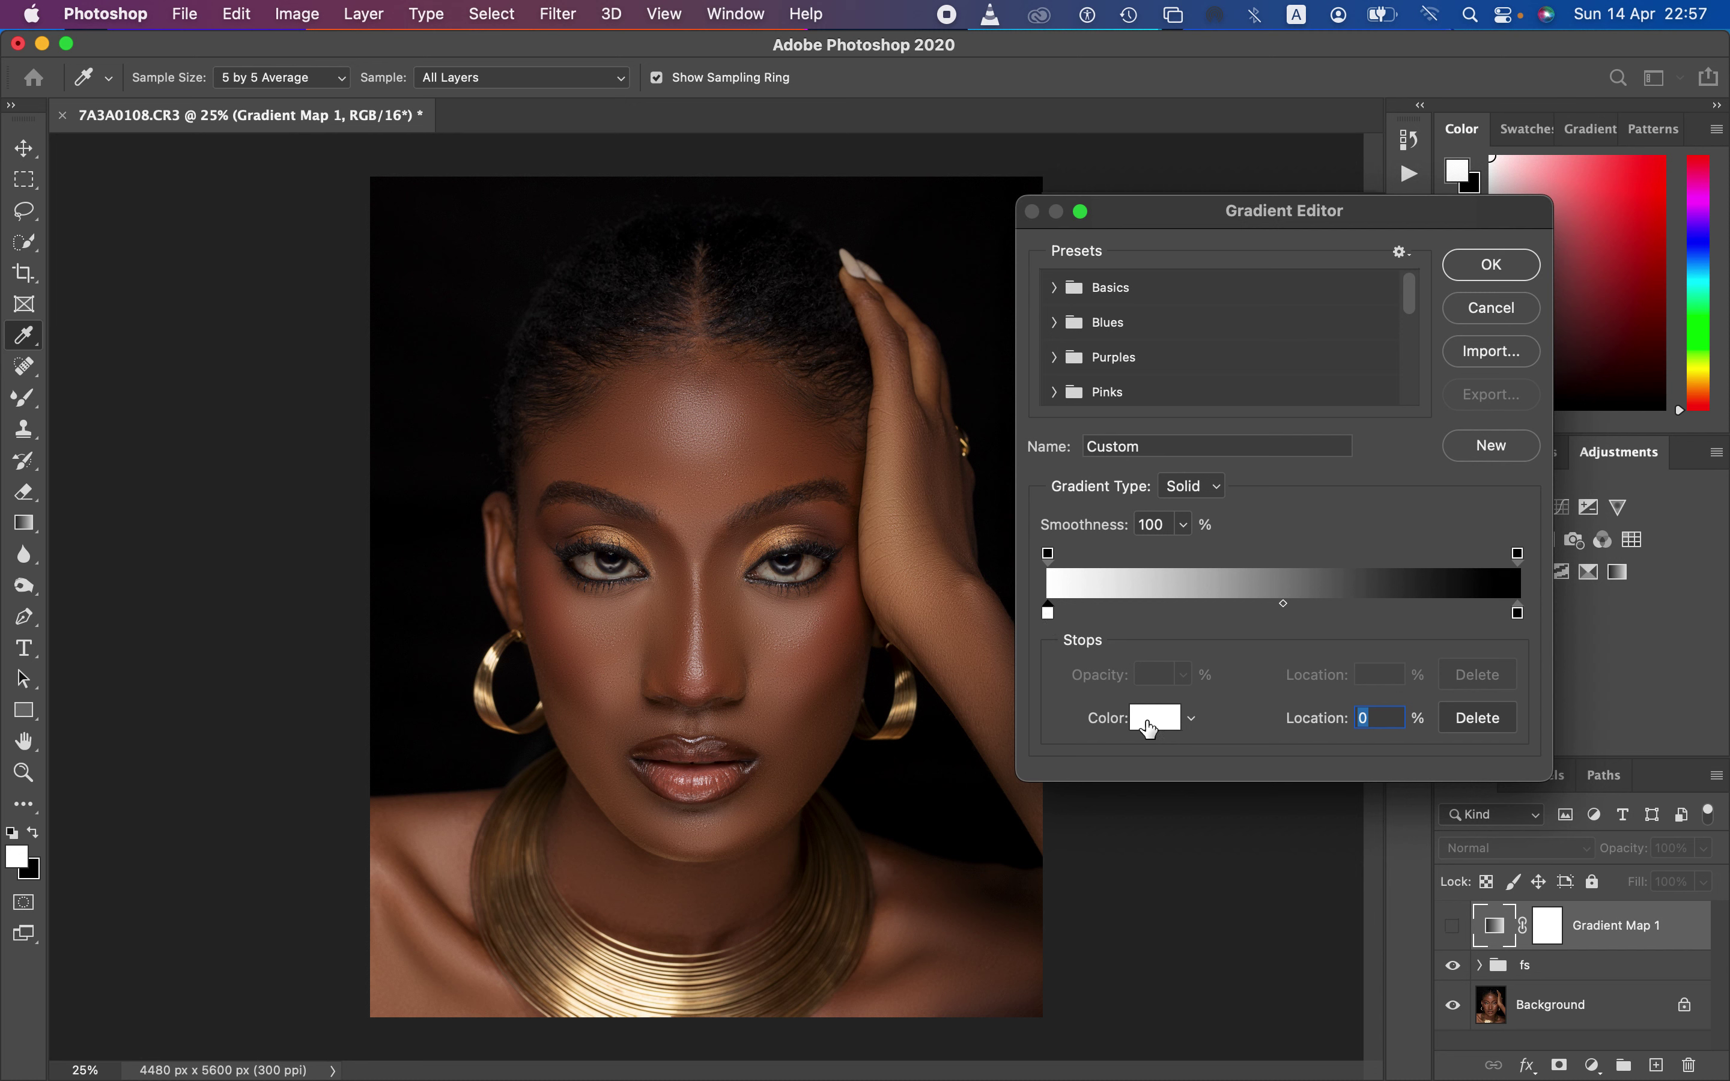
{"action": "left_click", "coordinate": [301, 79]}
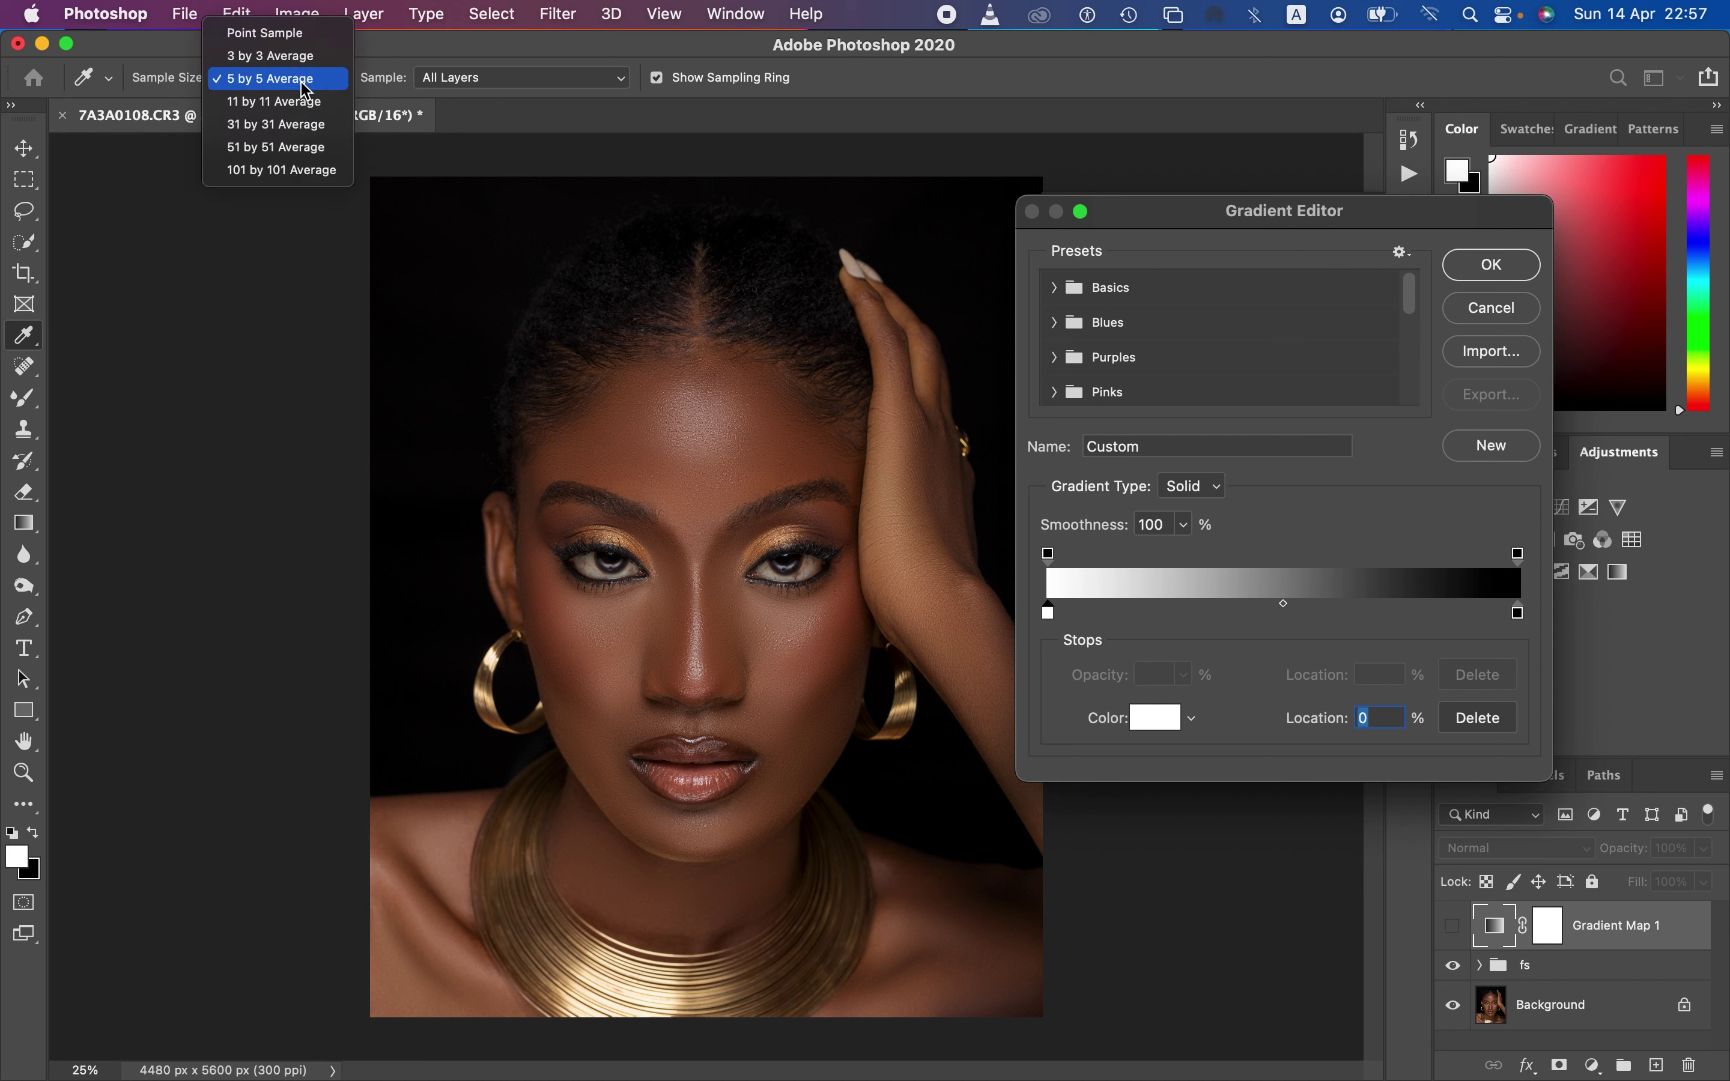
{"action": "left_click", "coordinate": [306, 80]}
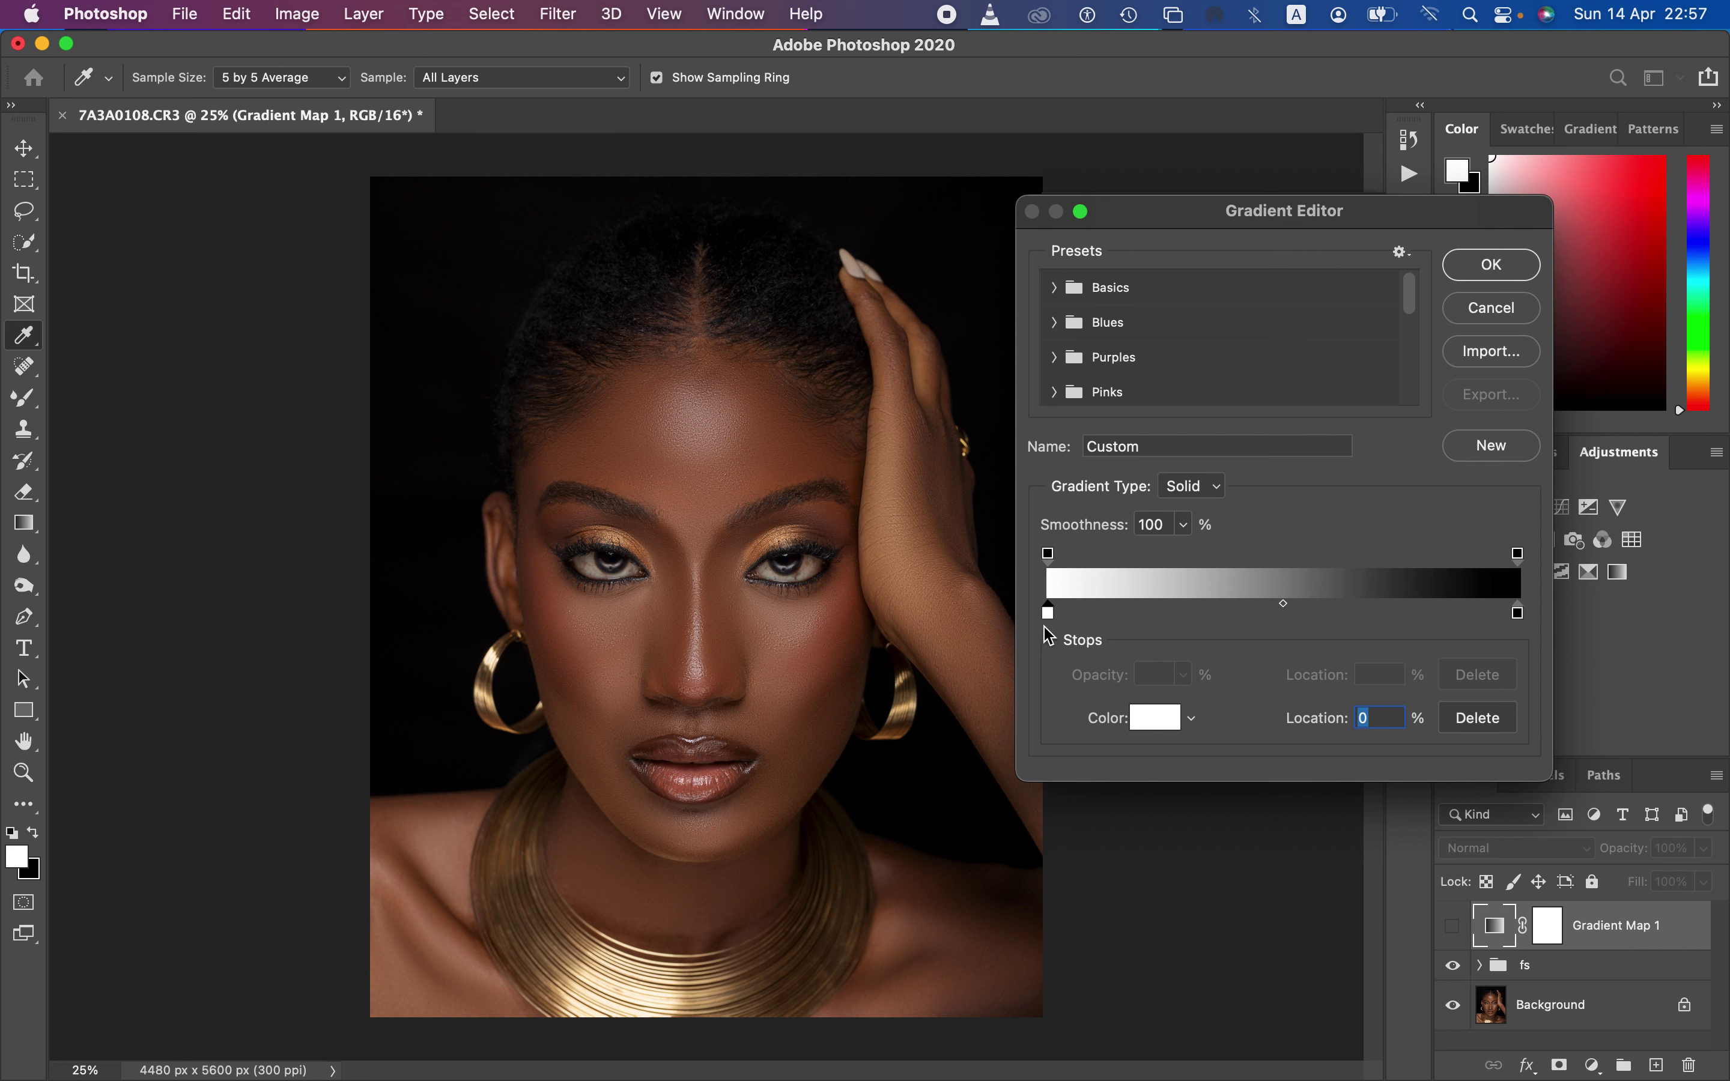
{"action": "left_click", "coordinate": [1156, 724]}
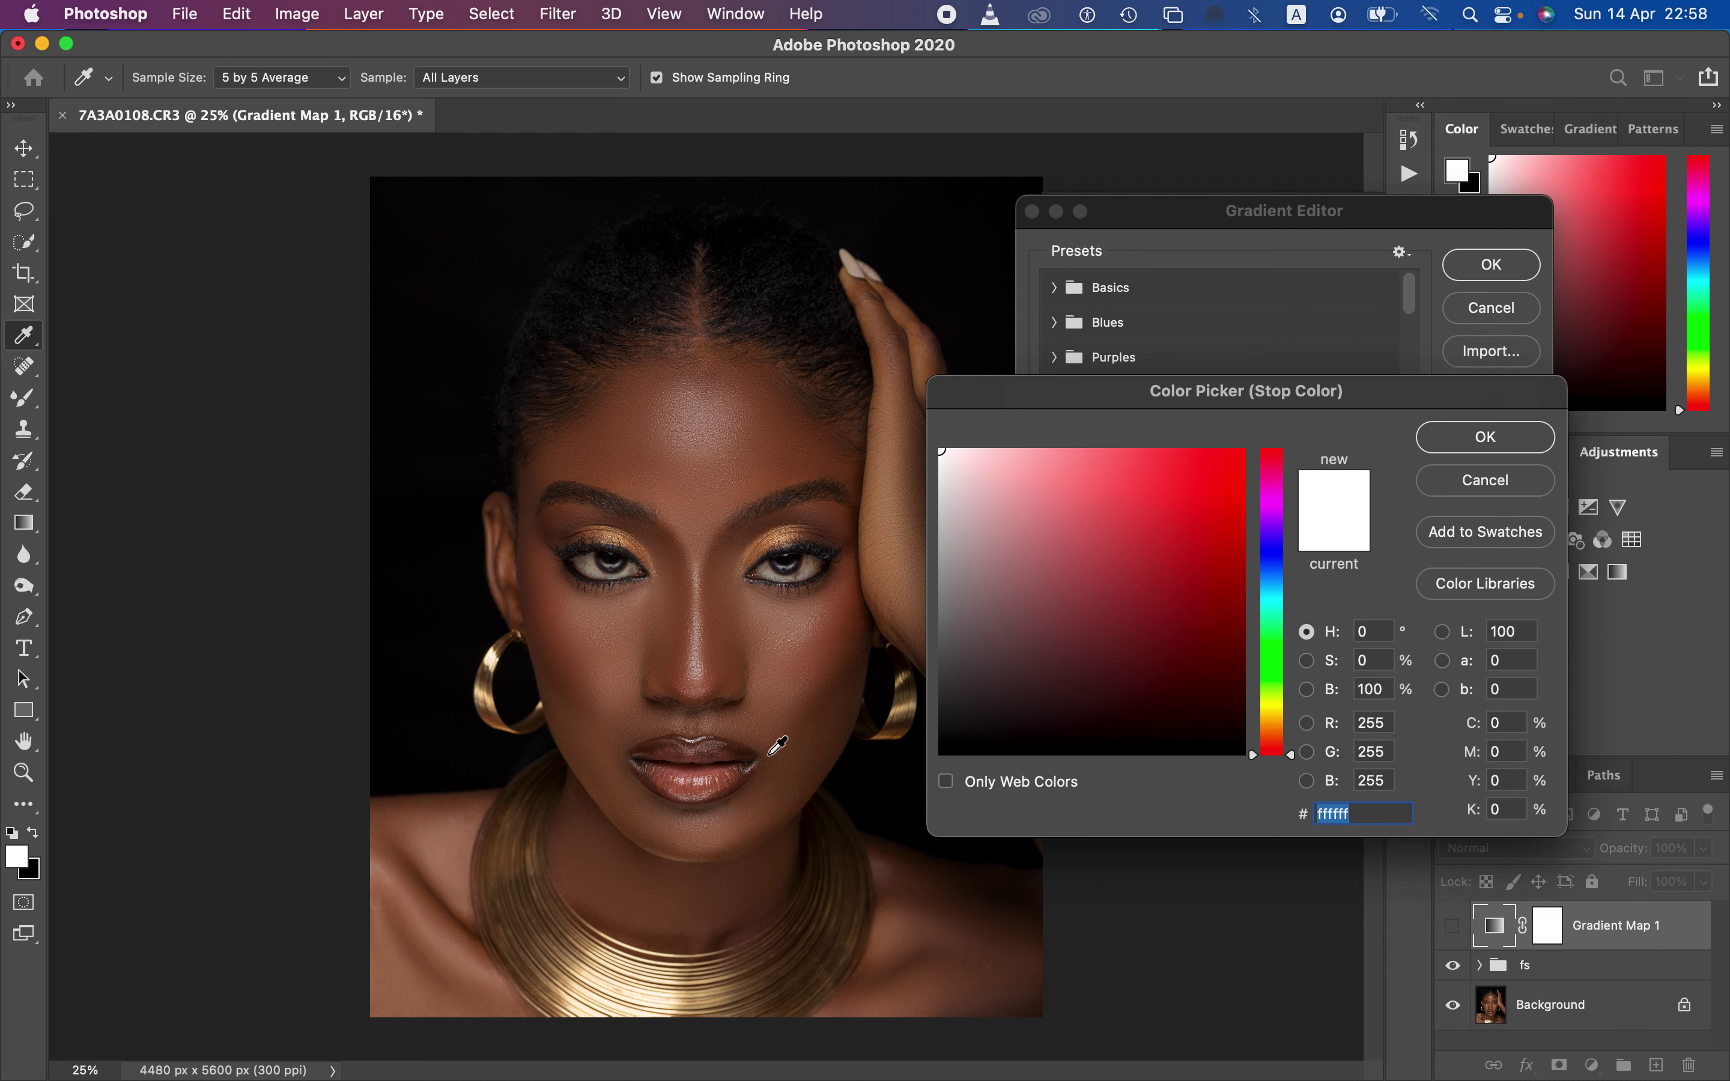
{"action": "key", "text": "super+equal"}
{"action": "key", "text": "super+equal"}
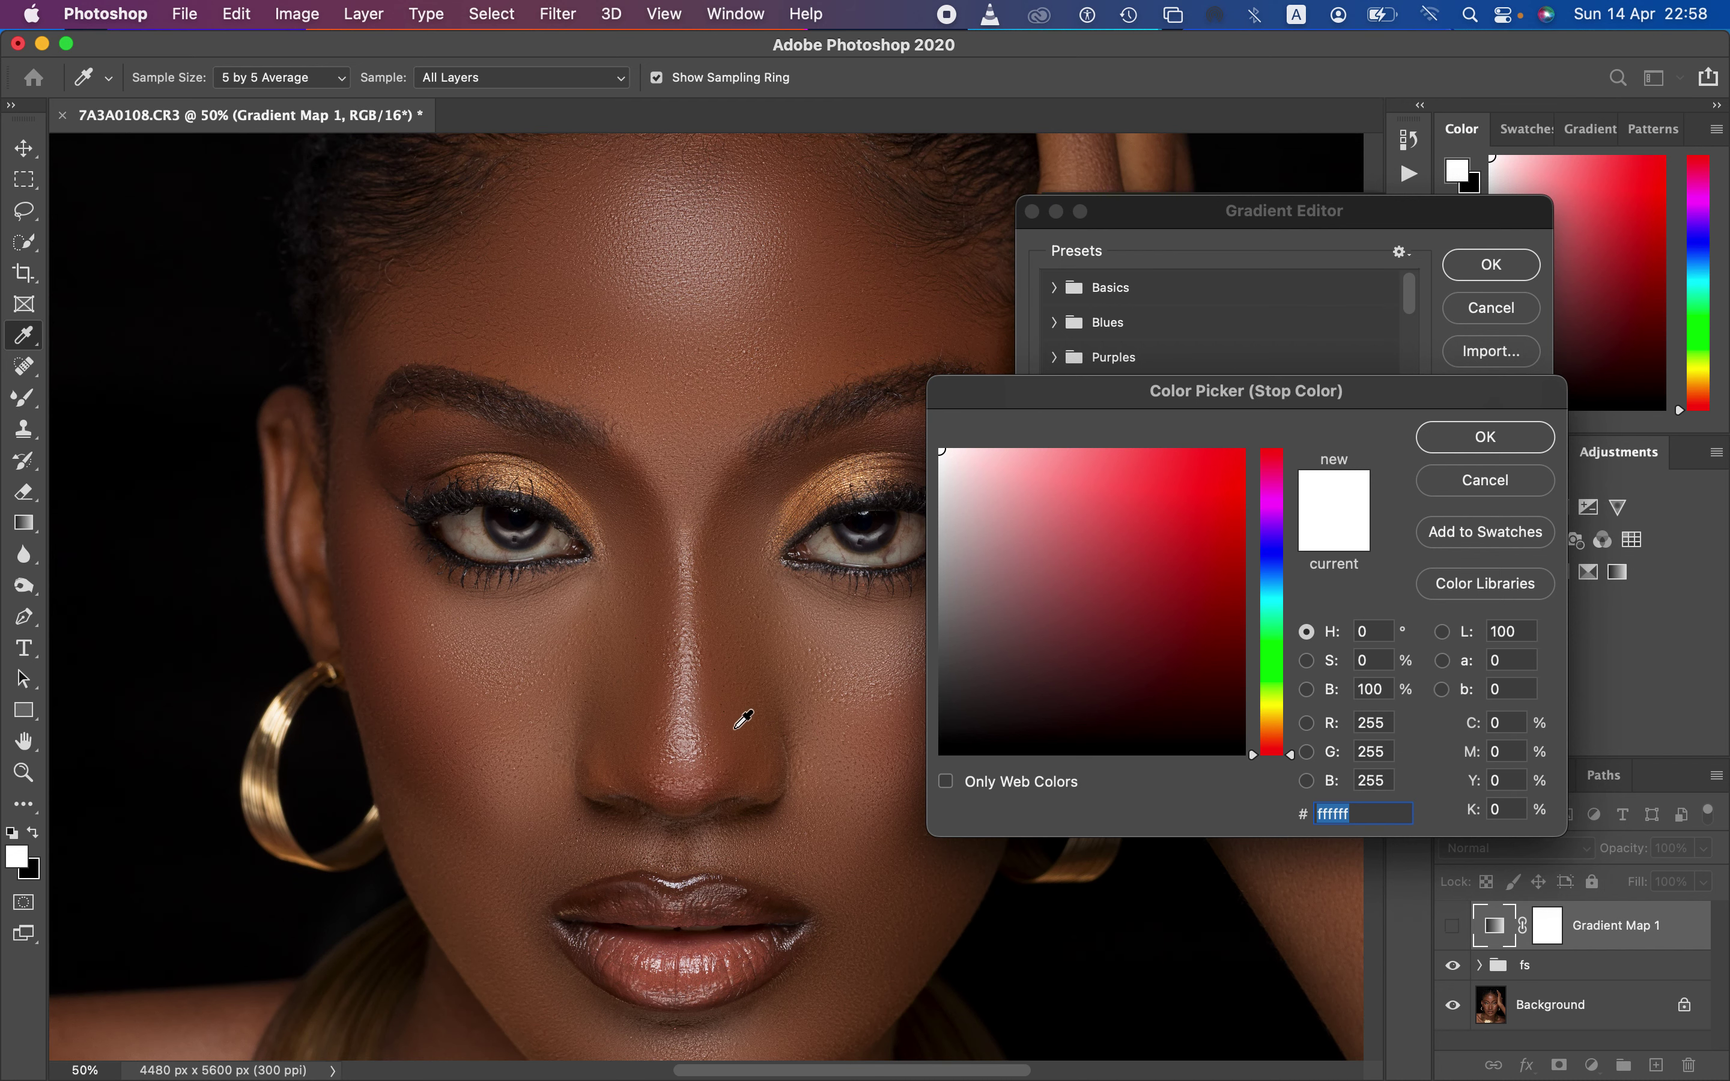
{"action": "left_click_drag", "start_coordinate": [718, 792], "coordinate": [692, 390]}
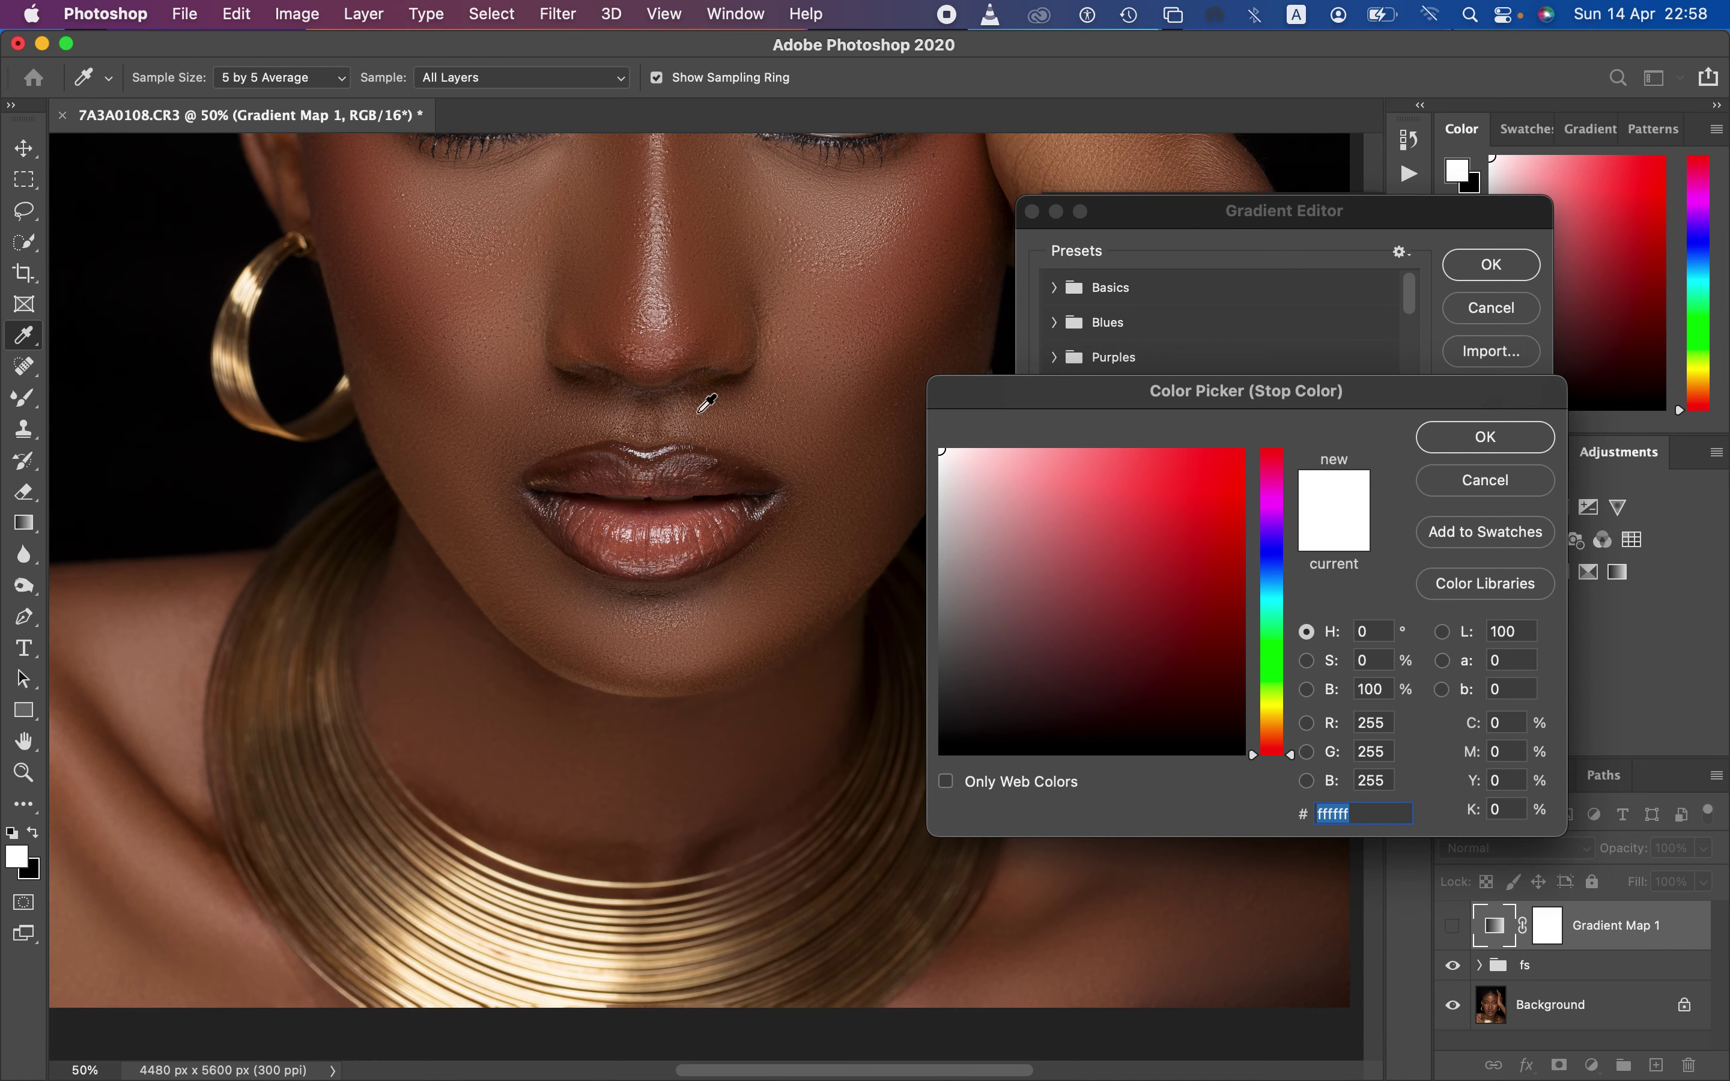
{"action": "left_click", "coordinate": [839, 767]}
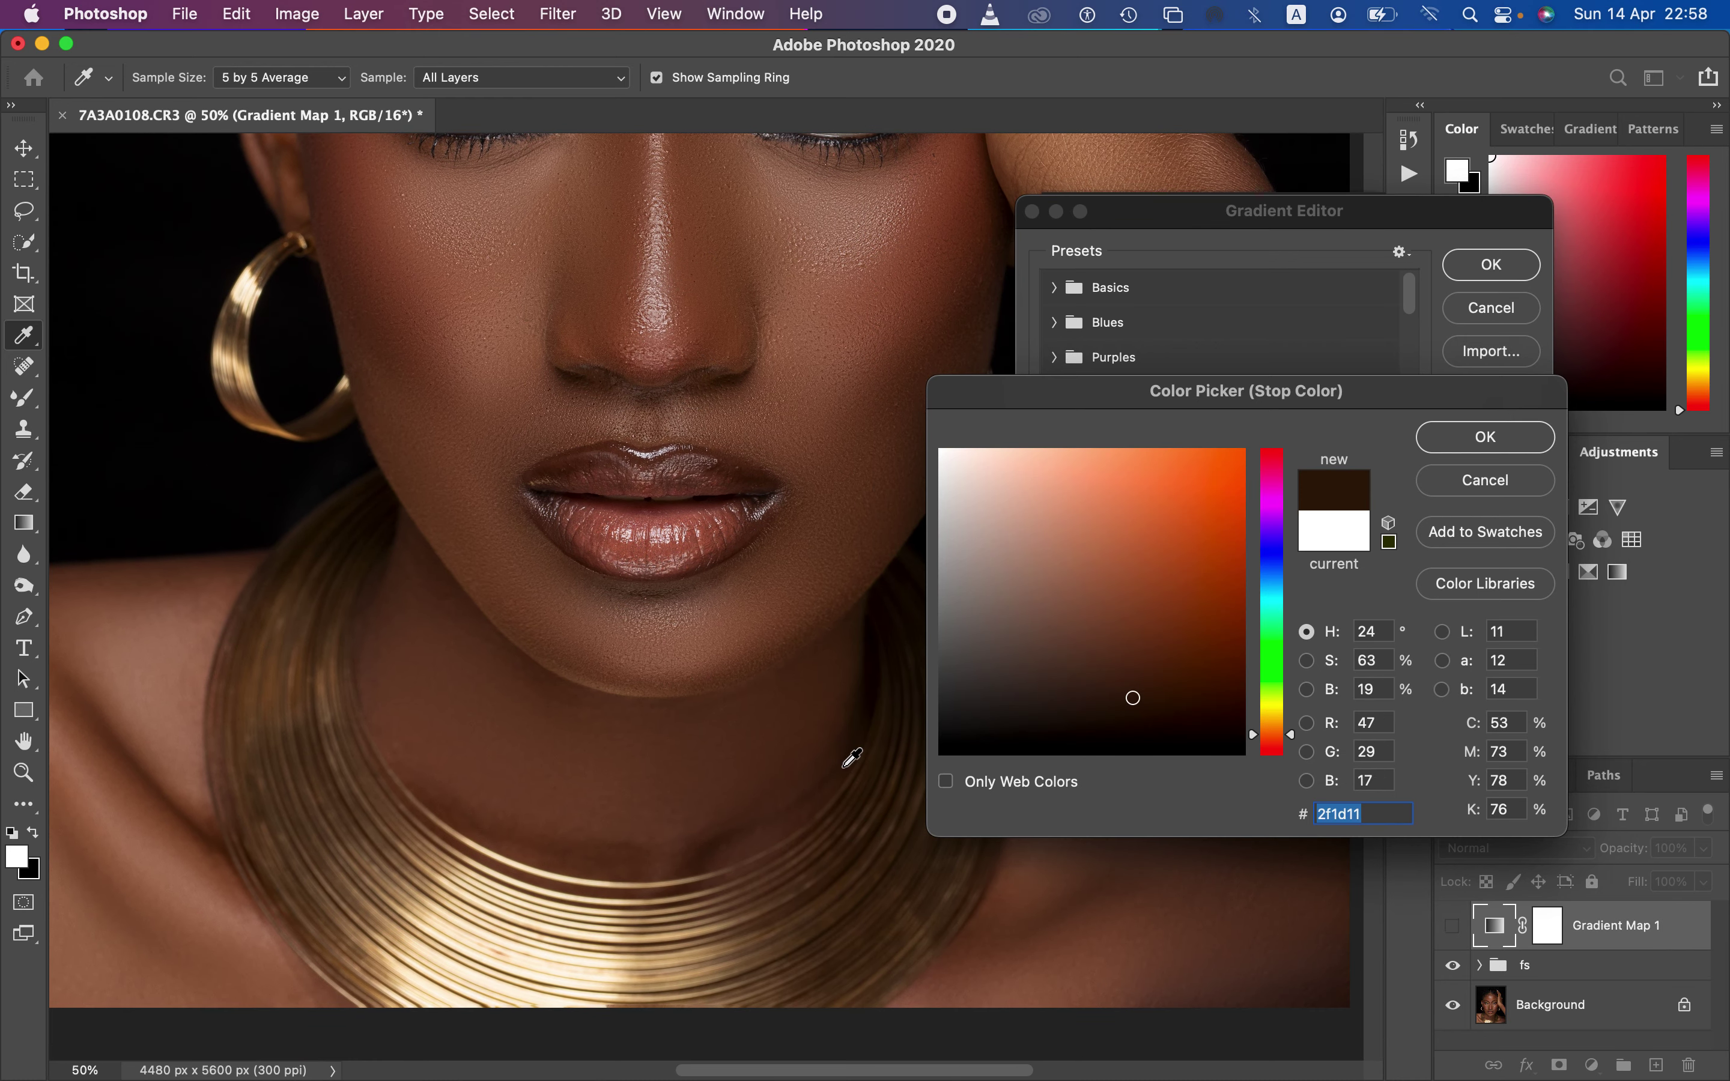
{"action": "left_click", "coordinate": [1471, 438]}
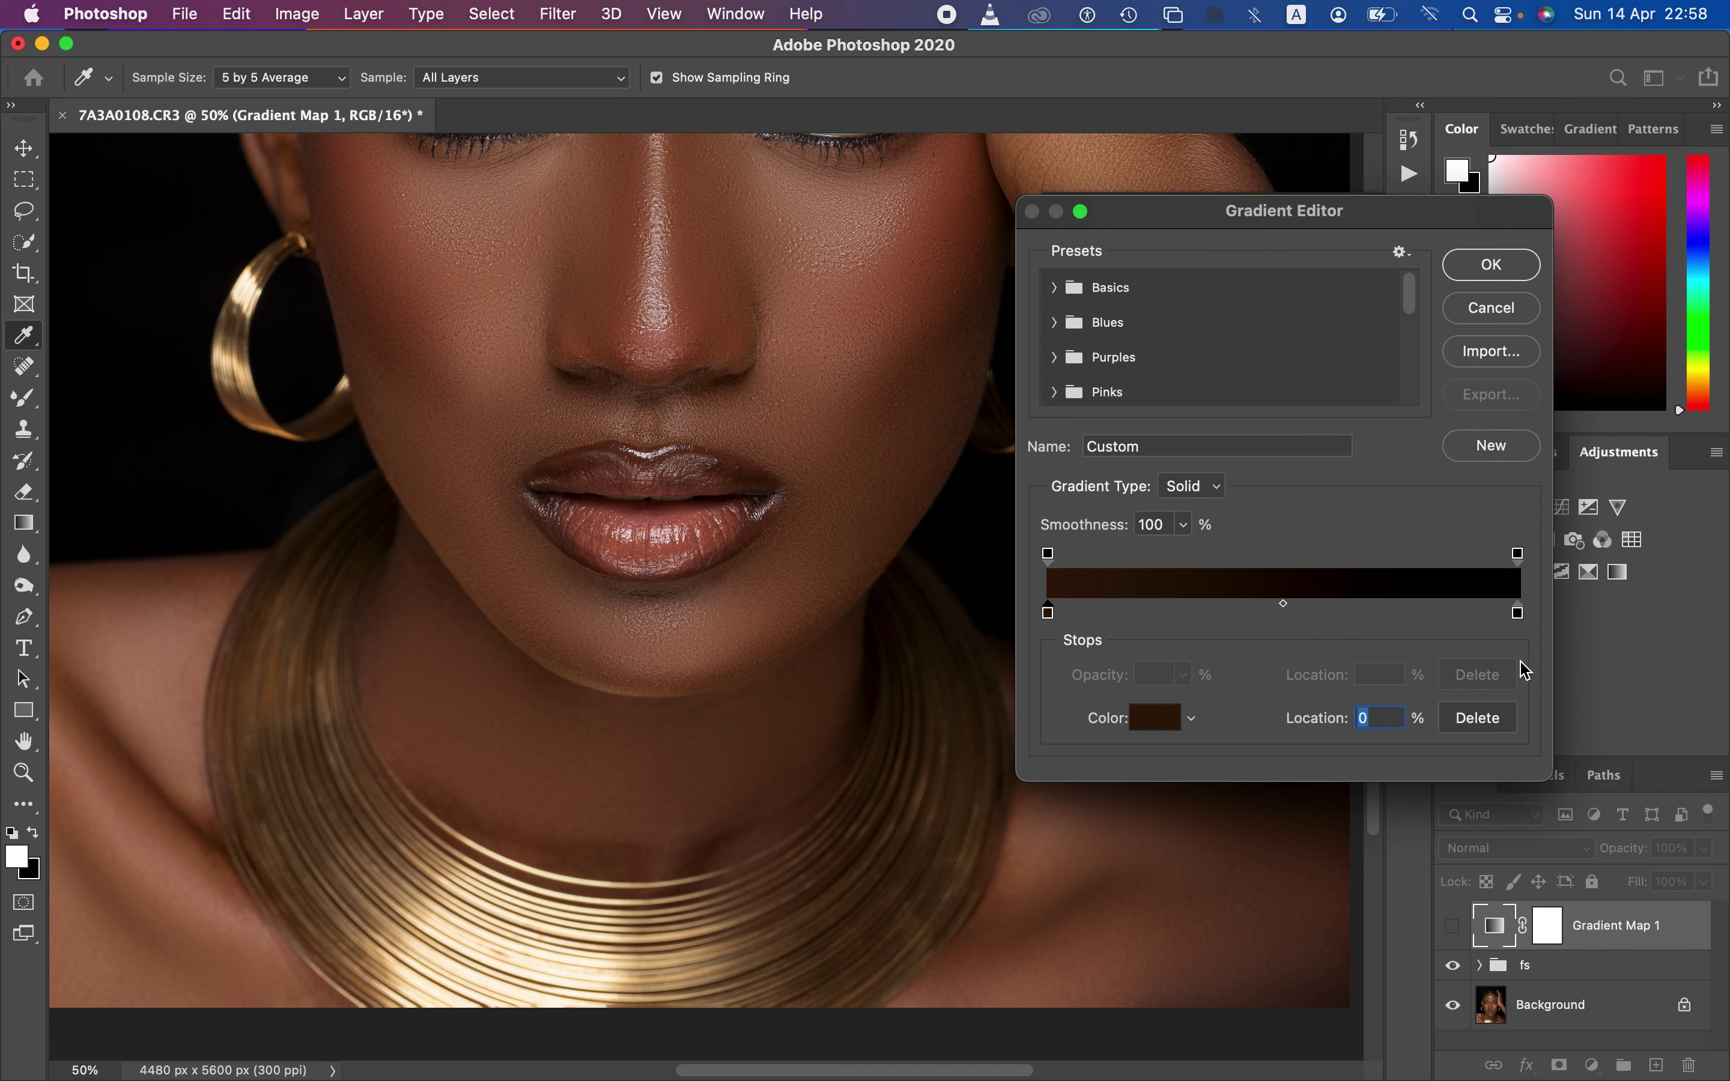
Set the gradient's 100% stop to the light skin tone a18478, sampled from the highlight on the nose
{"action": "left_click", "coordinate": [1519, 615]}
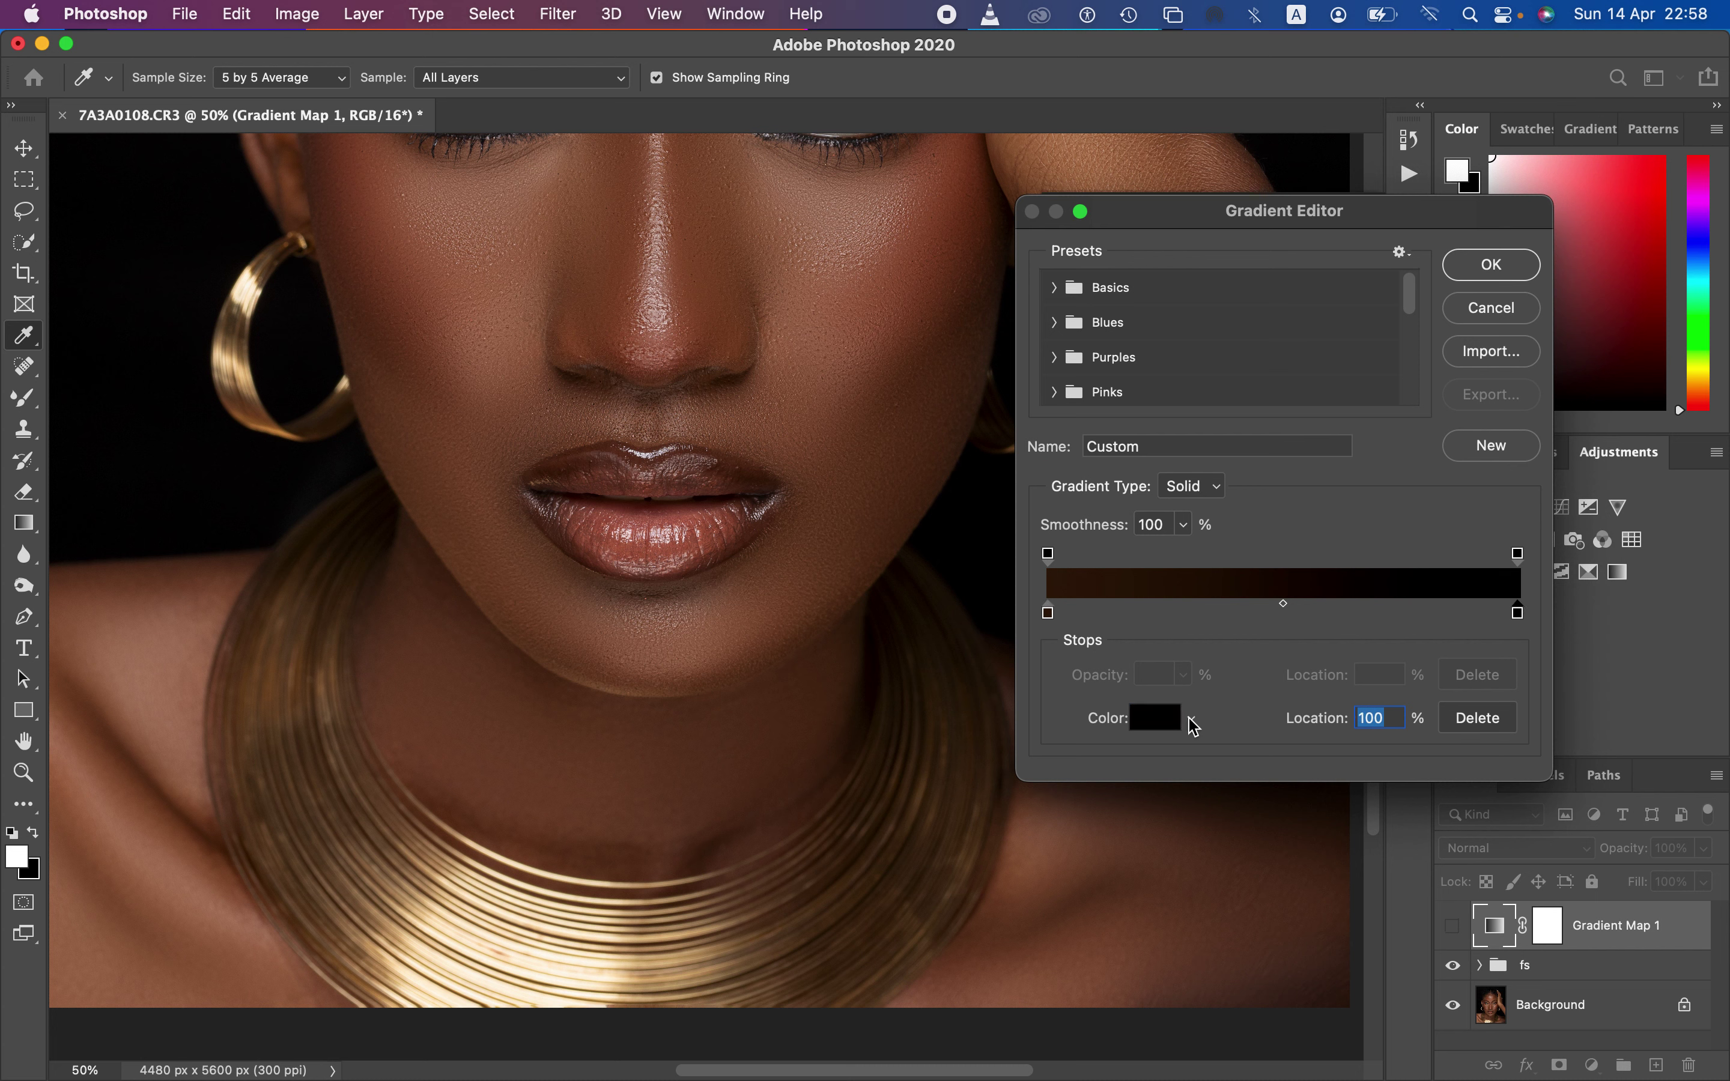
{"action": "left_click", "coordinate": [1157, 721]}
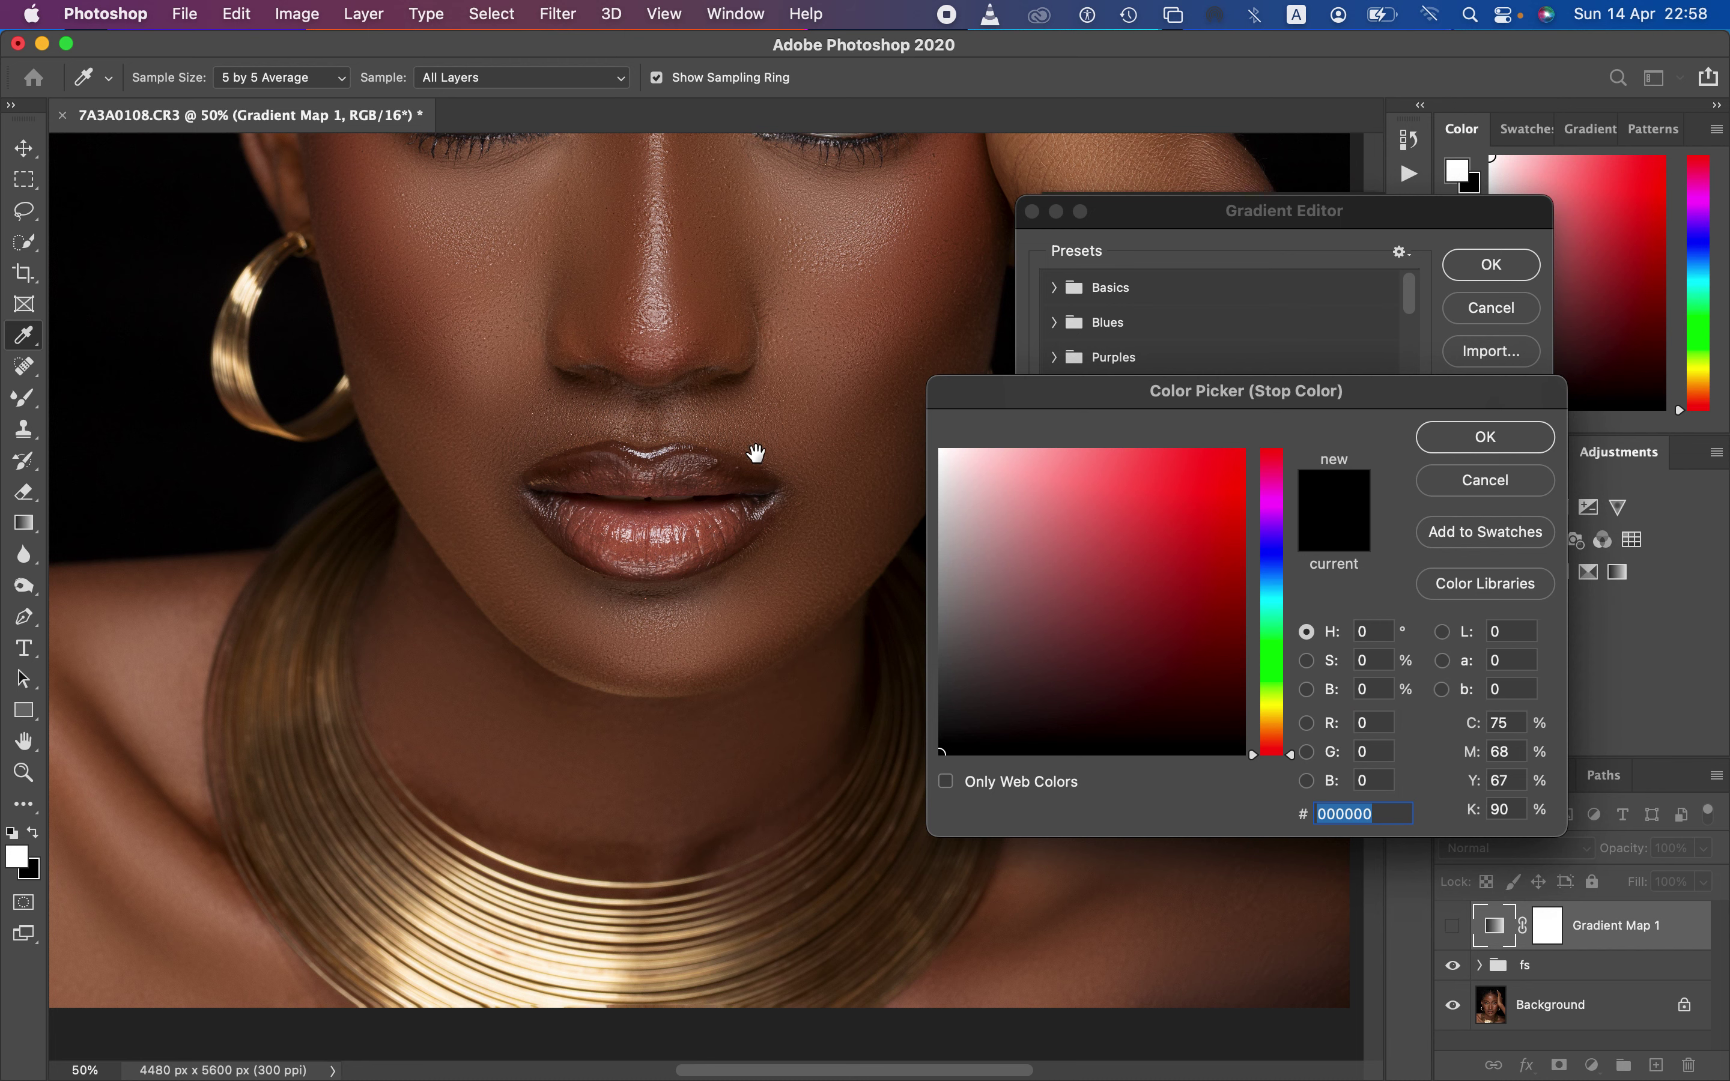
{"action": "left_click_drag", "start_coordinate": [757, 417], "coordinate": [757, 594]}
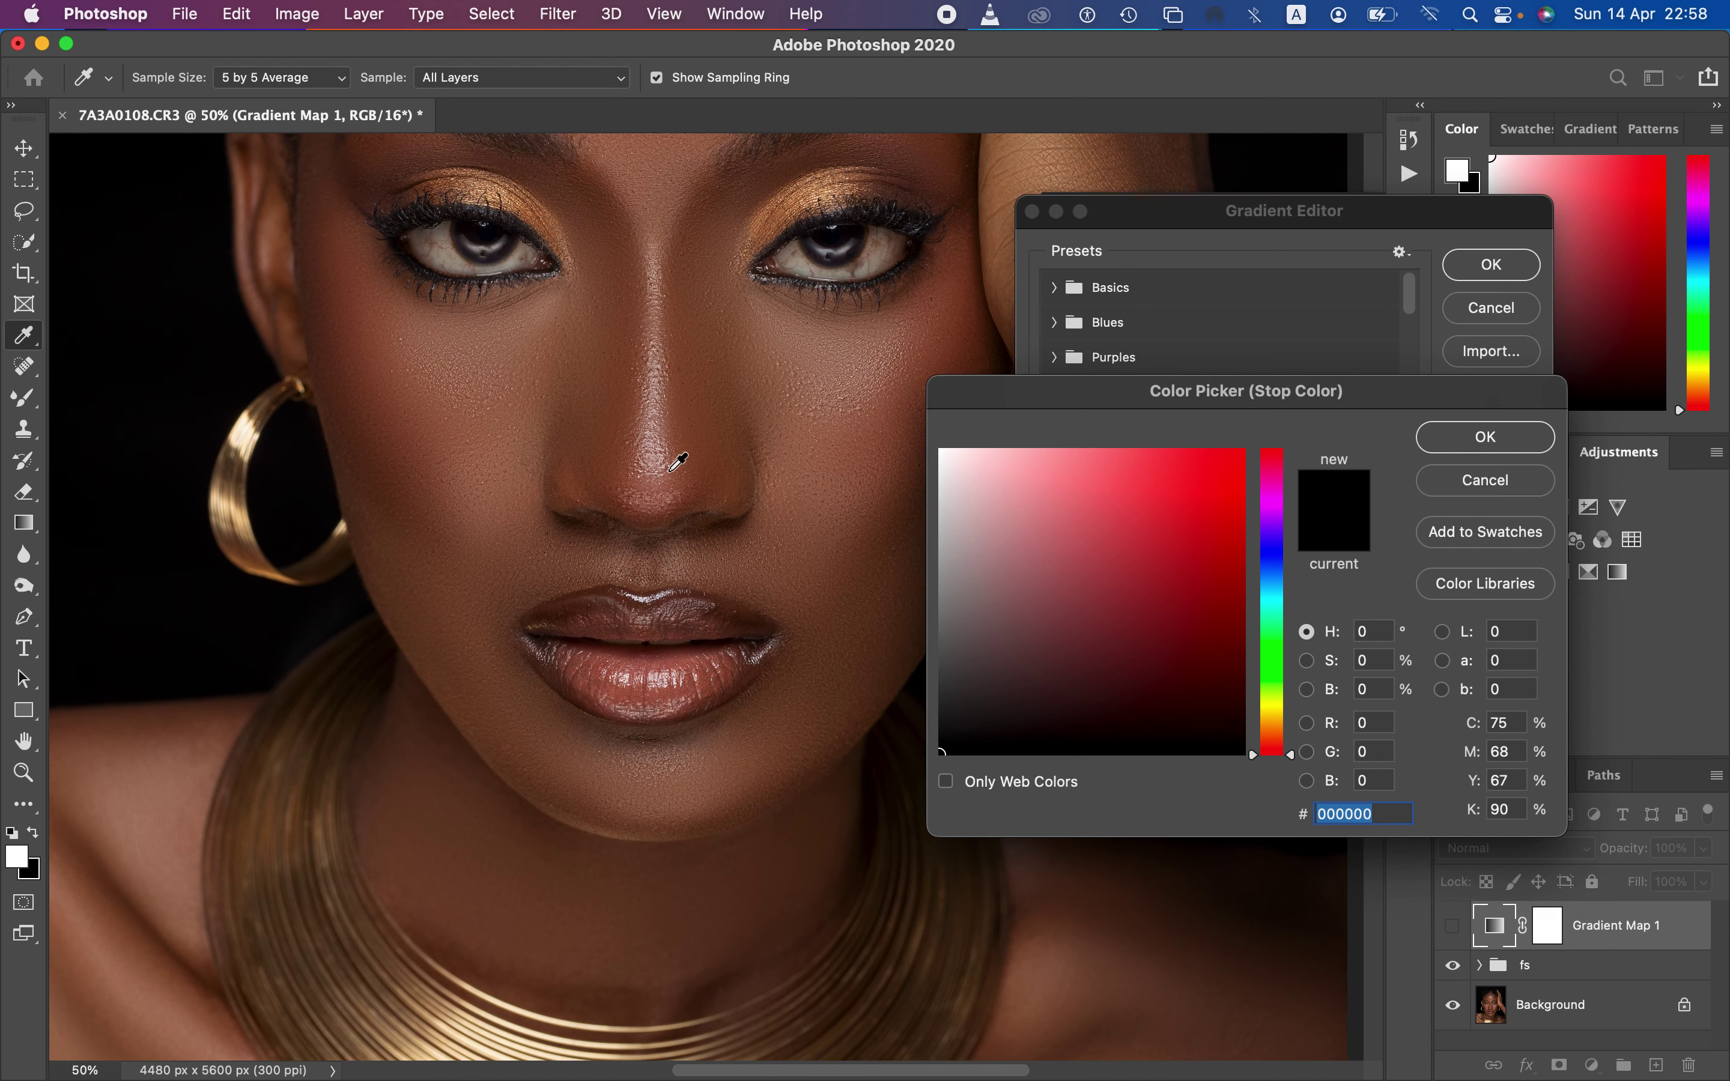
{"action": "scroll", "coordinate": [670, 388], "scroll_direction": "up", "scroll_amount": 5}
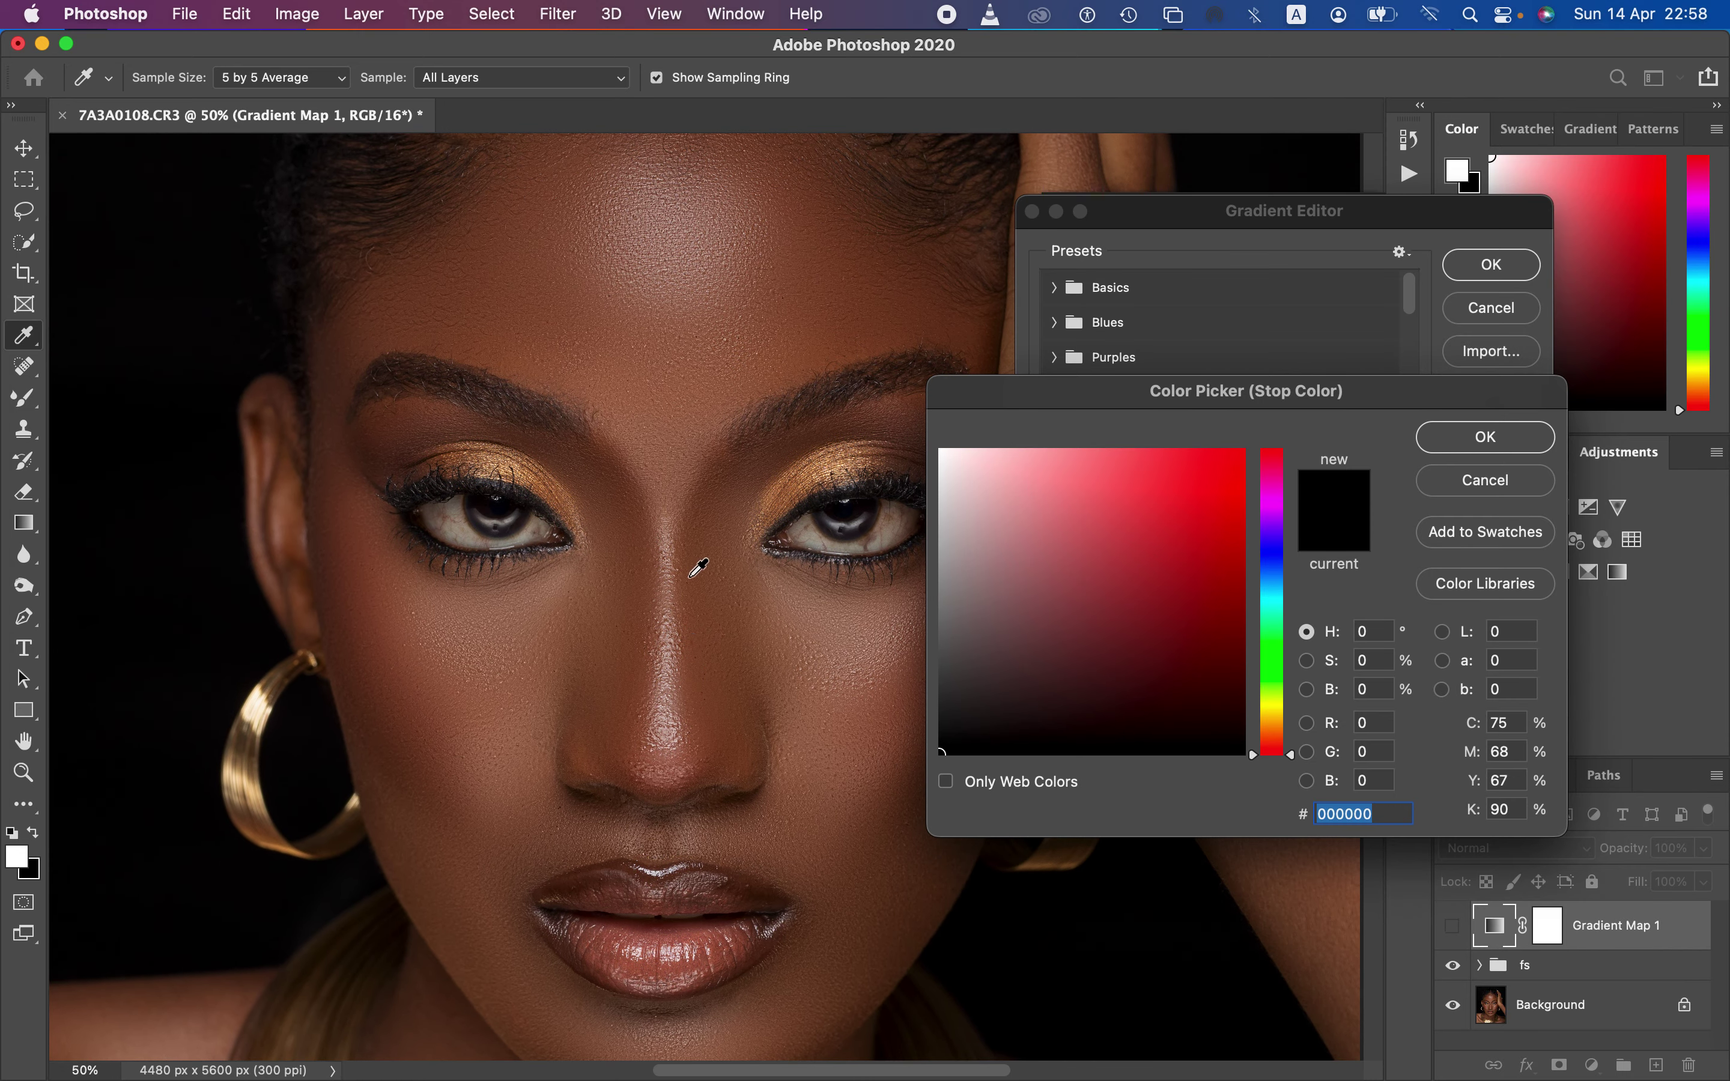
{"action": "left_click", "coordinate": [674, 668]}
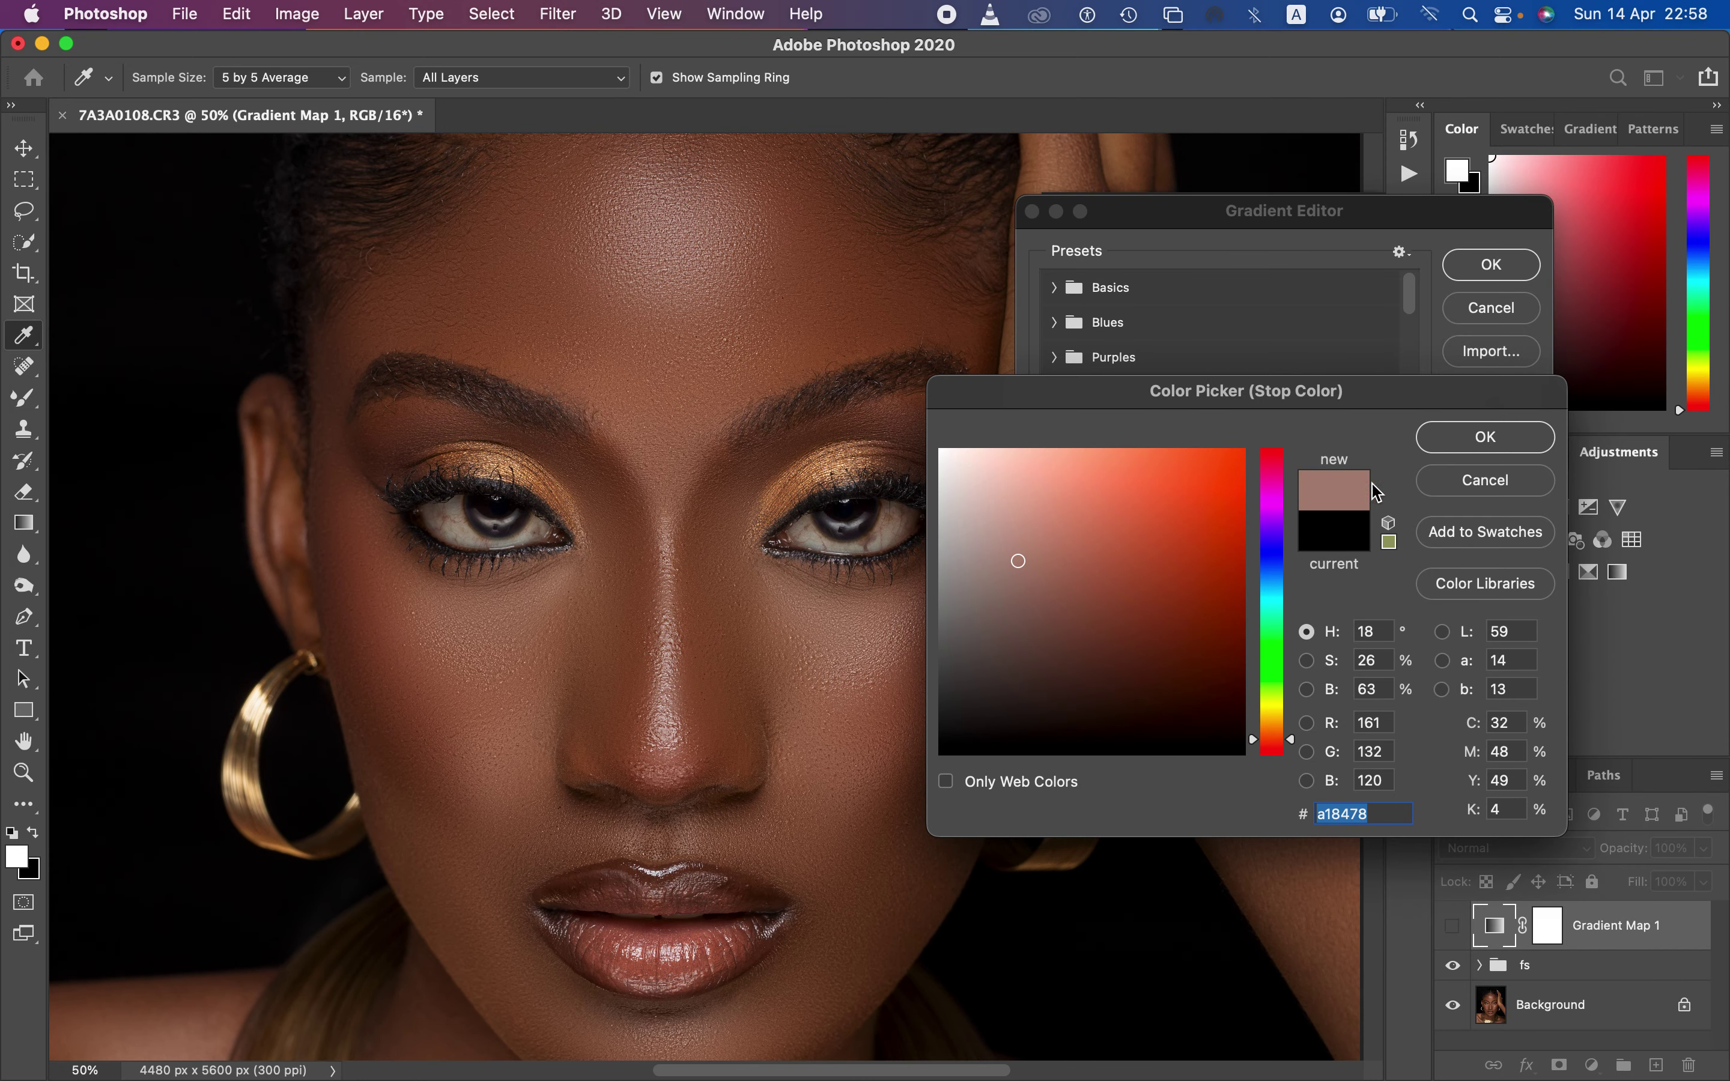
{"action": "left_click", "coordinate": [1466, 442]}
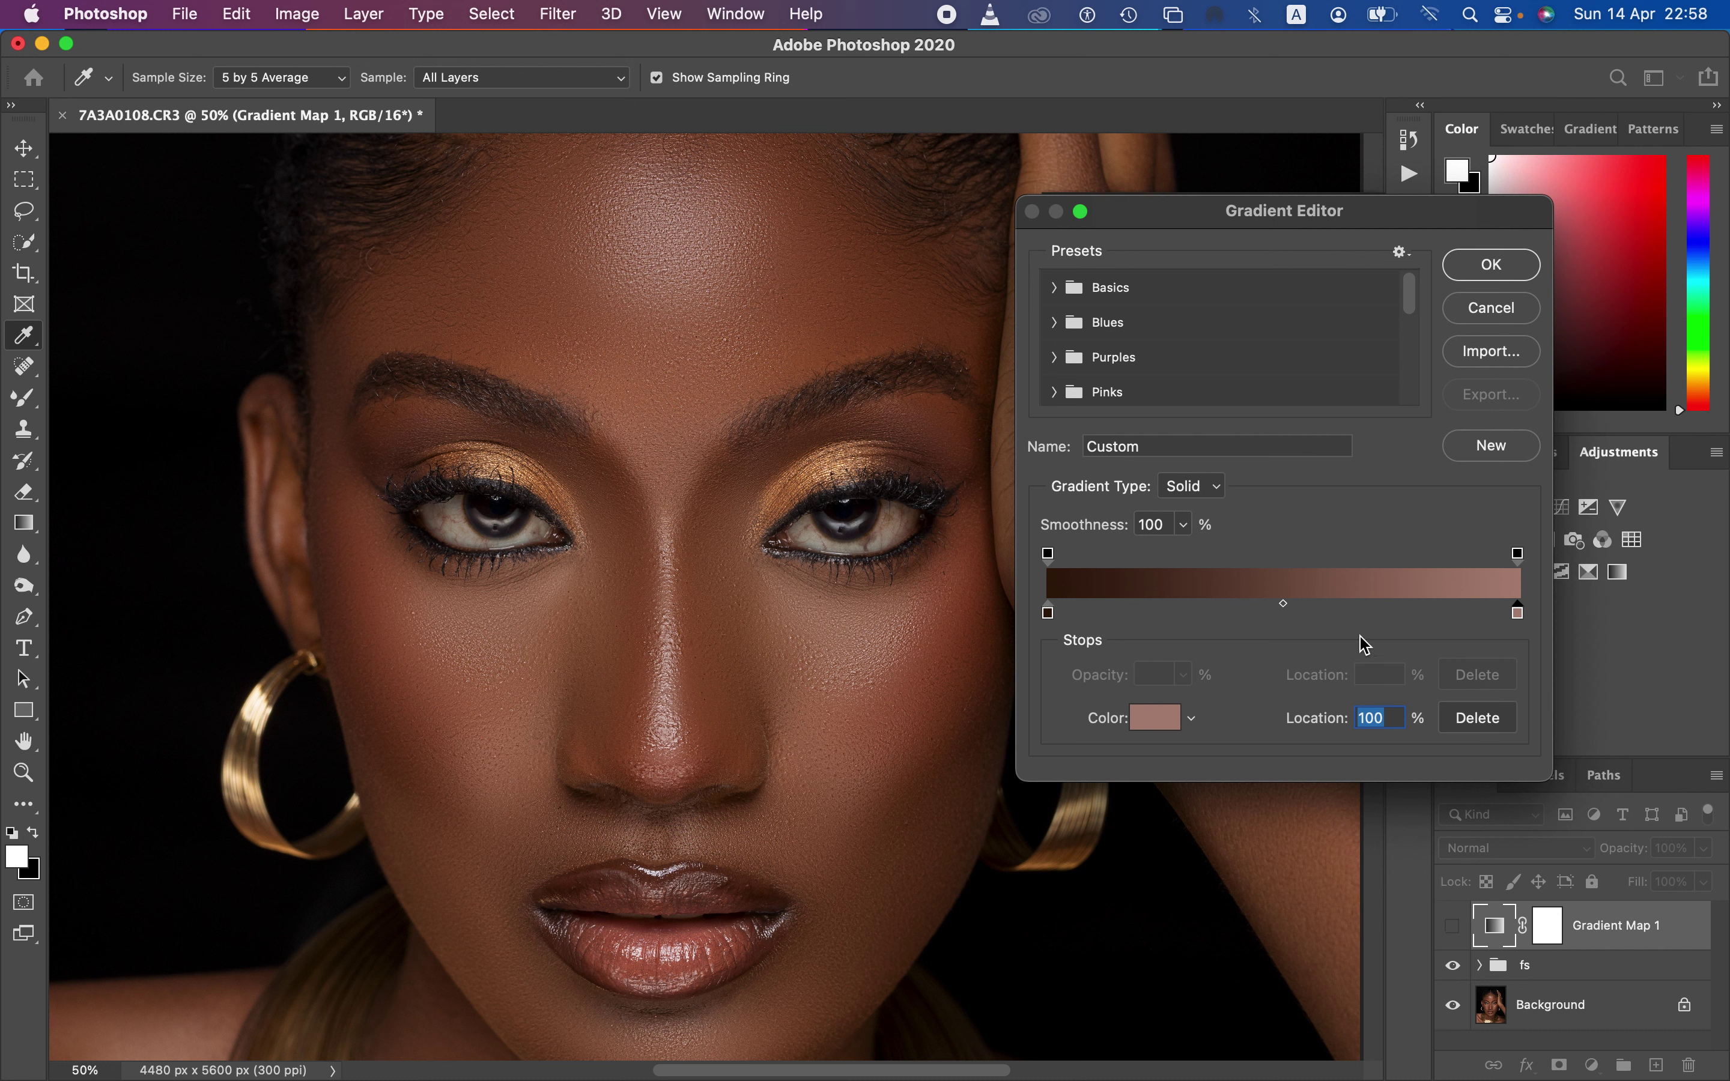
Add a midtone stop at 50% coloured 8c6852, sampled from the skin between the eyes, and apply the gradient
{"action": "left_click", "coordinate": [1273, 612]}
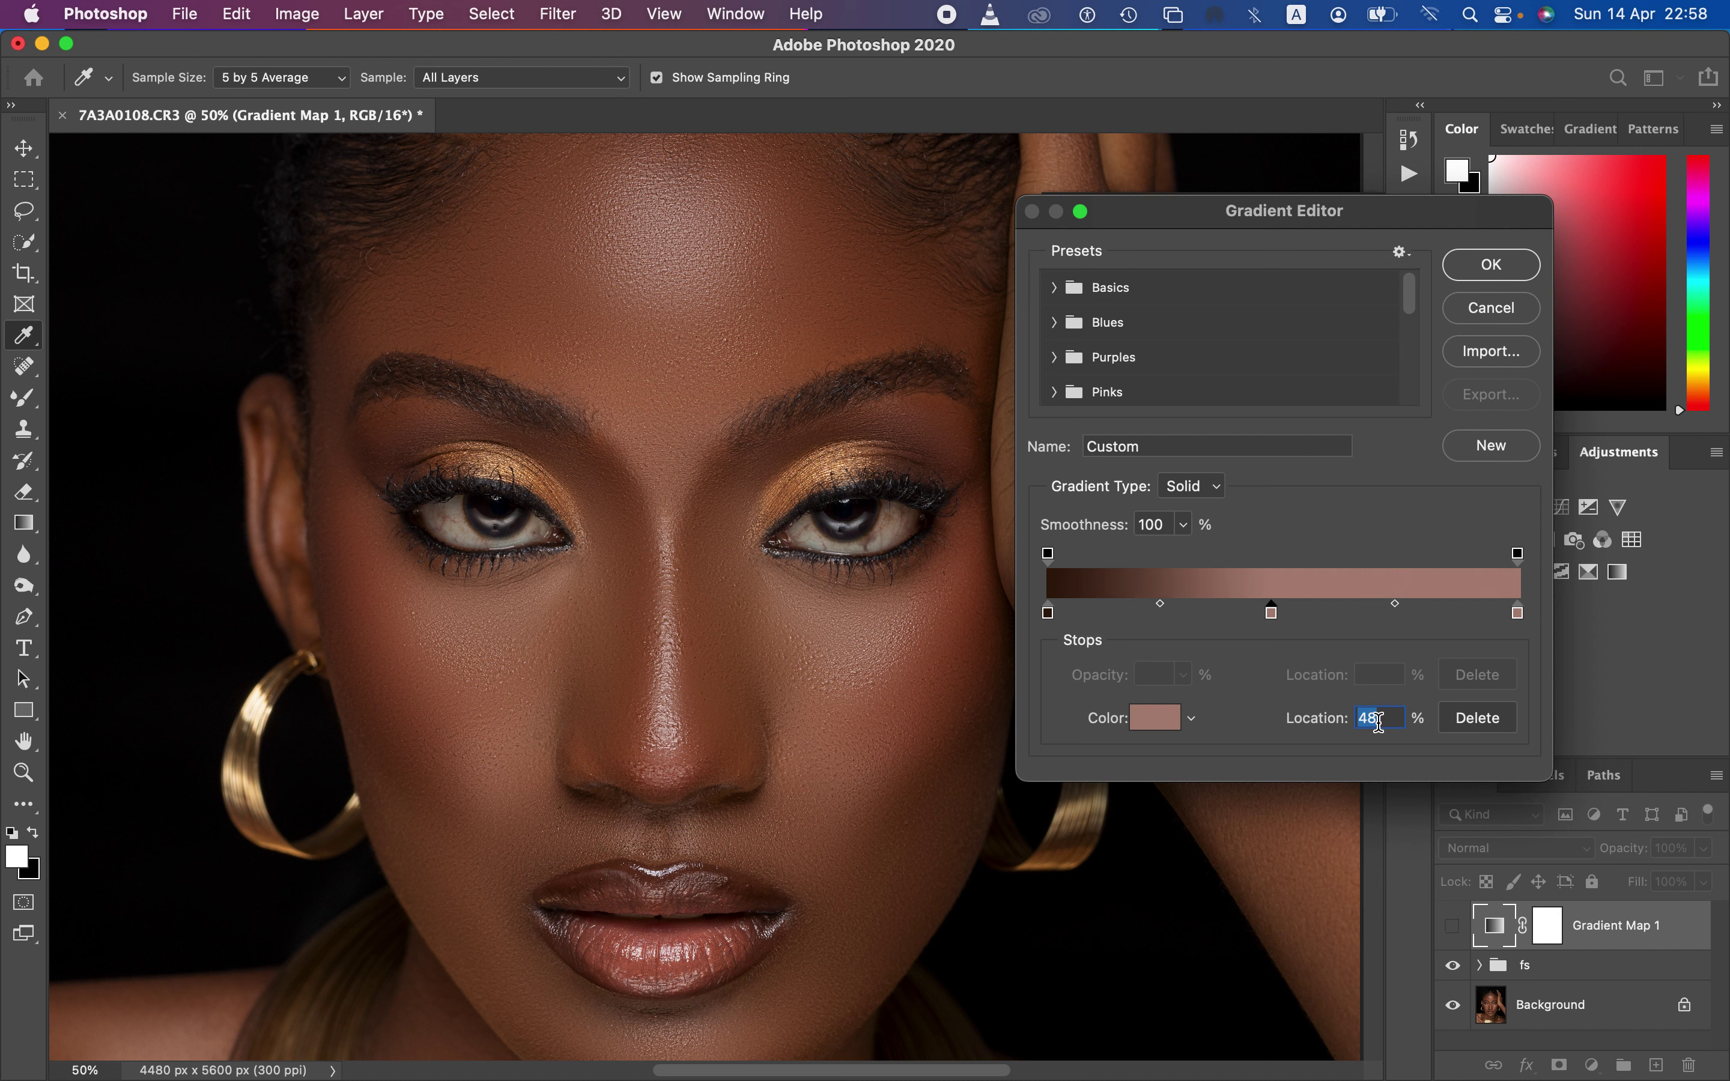
{"action": "type", "text": "50"}
{"action": "left_click", "coordinate": [1147, 726]}
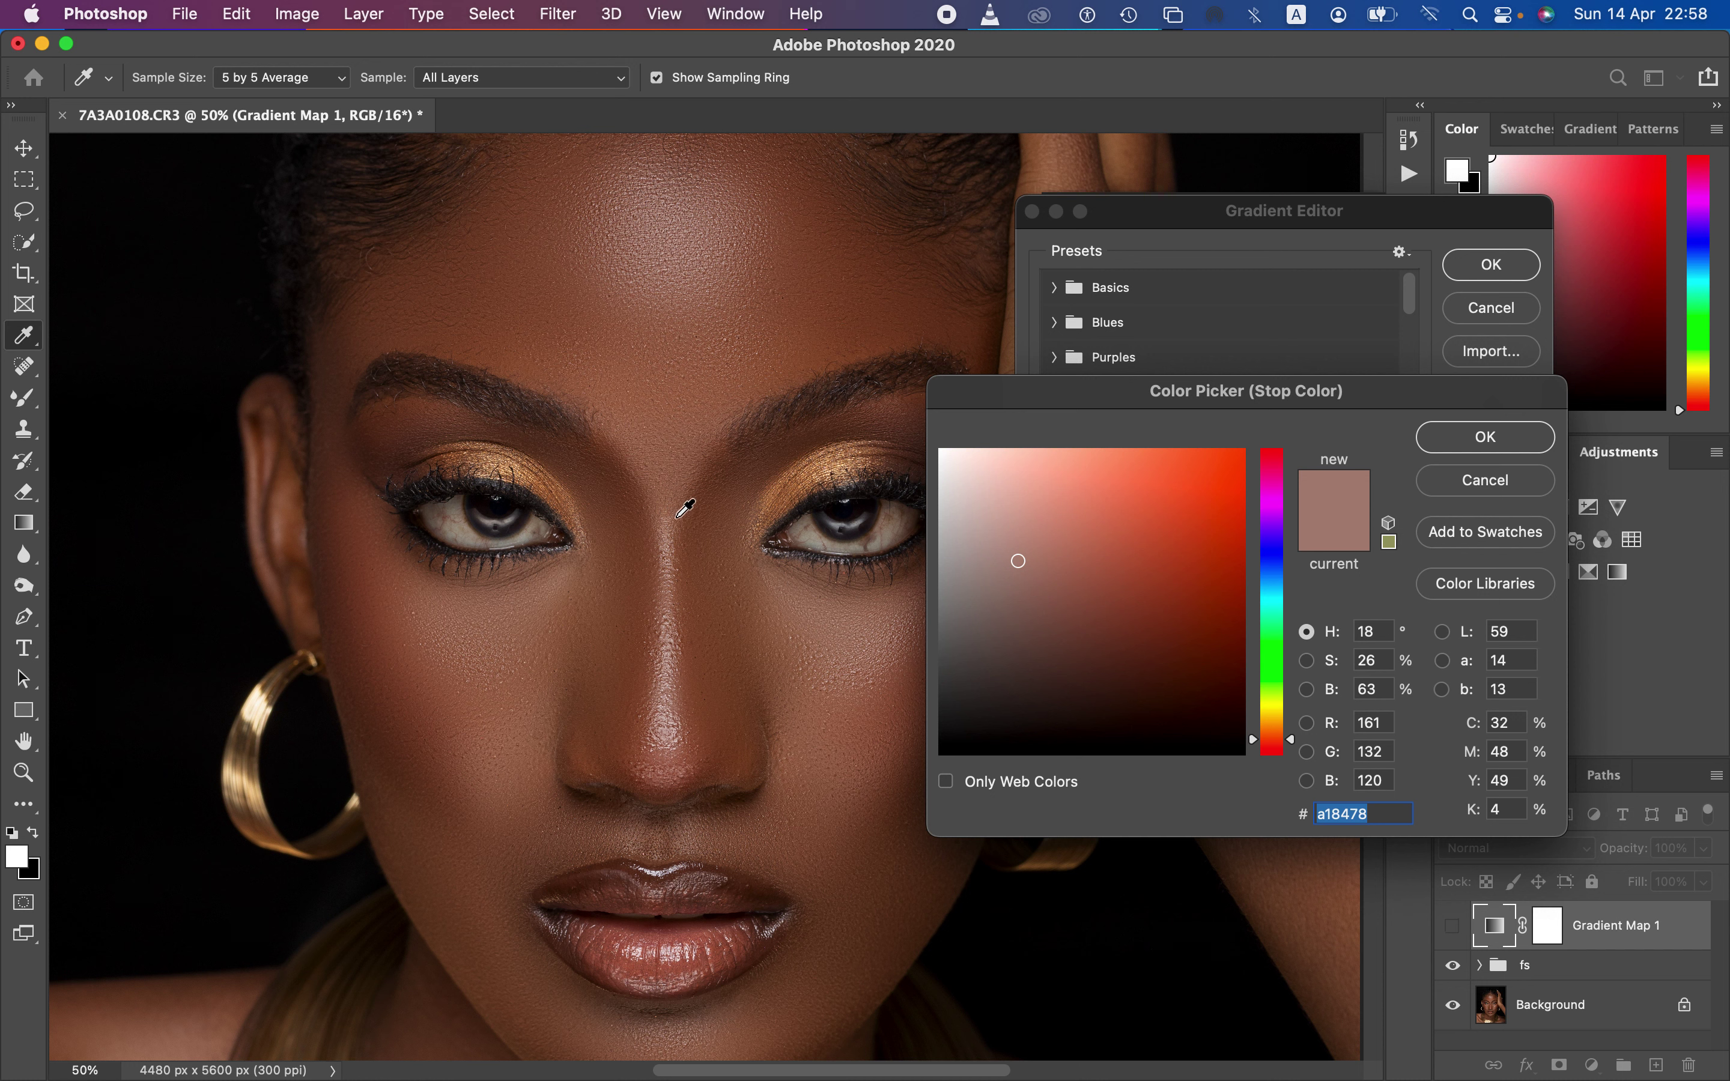
{"action": "left_click", "coordinate": [681, 459]}
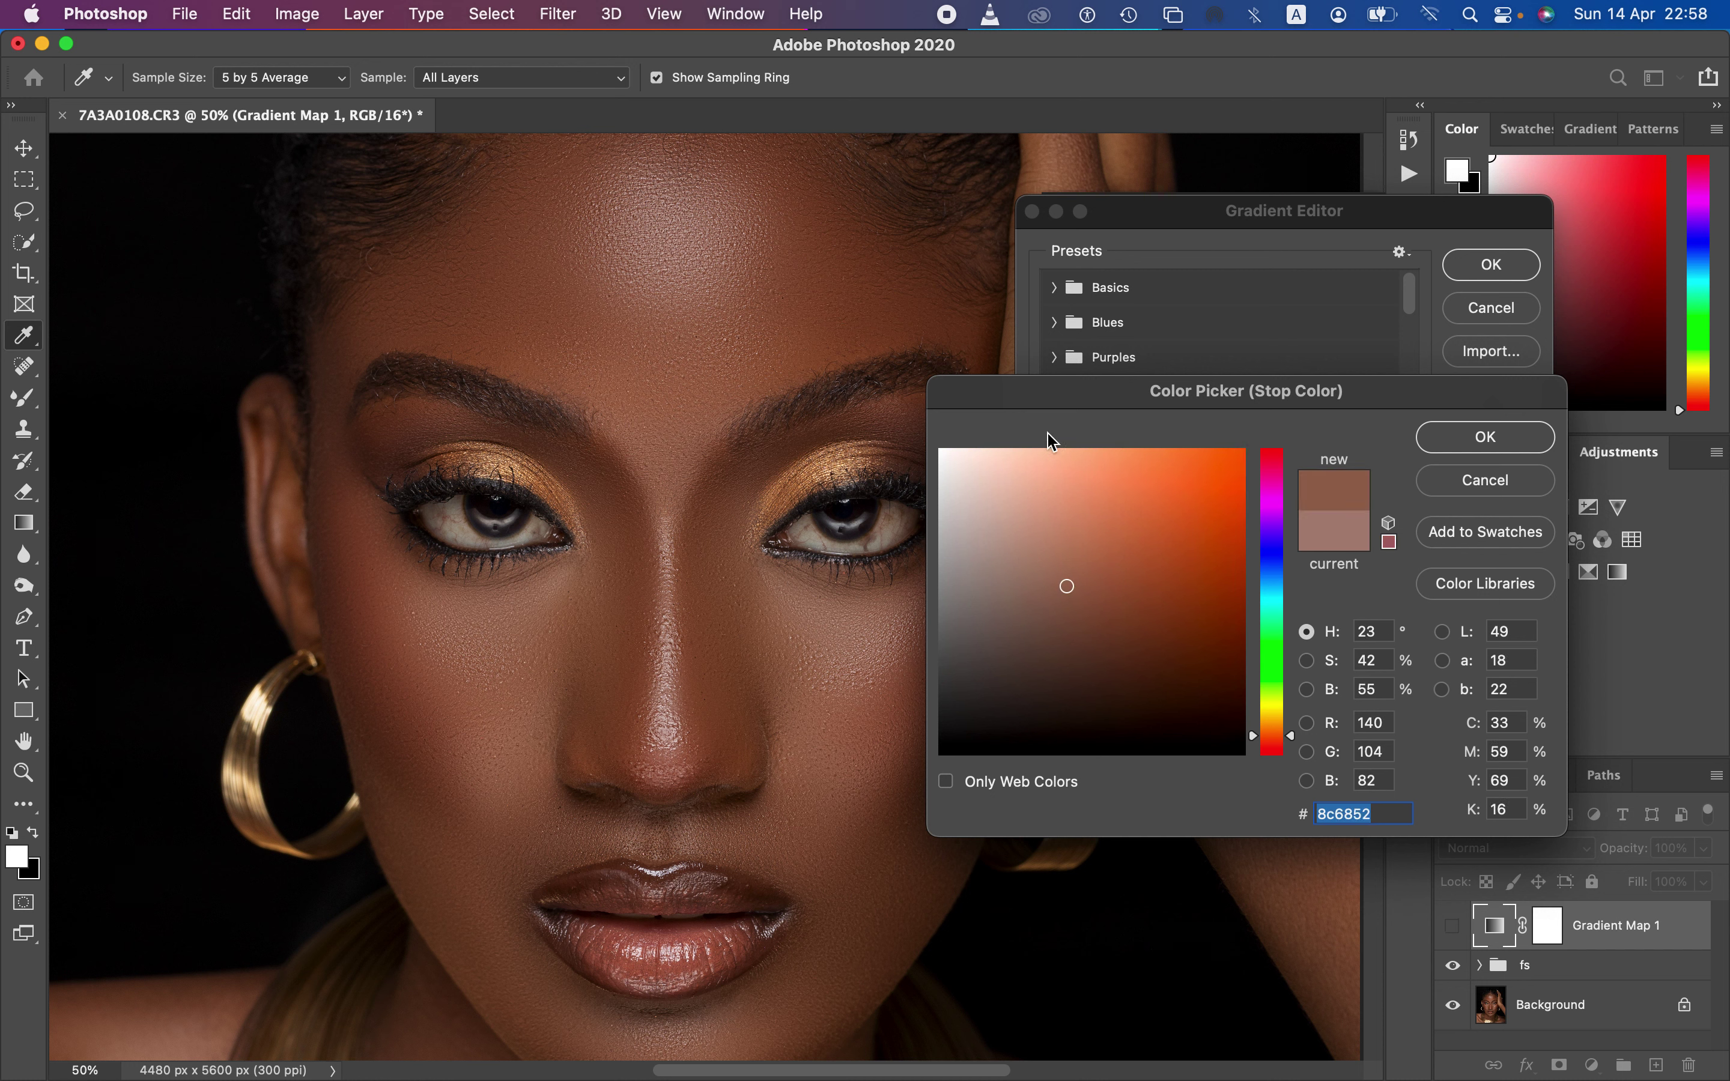
{"action": "left_click", "coordinate": [1441, 440]}
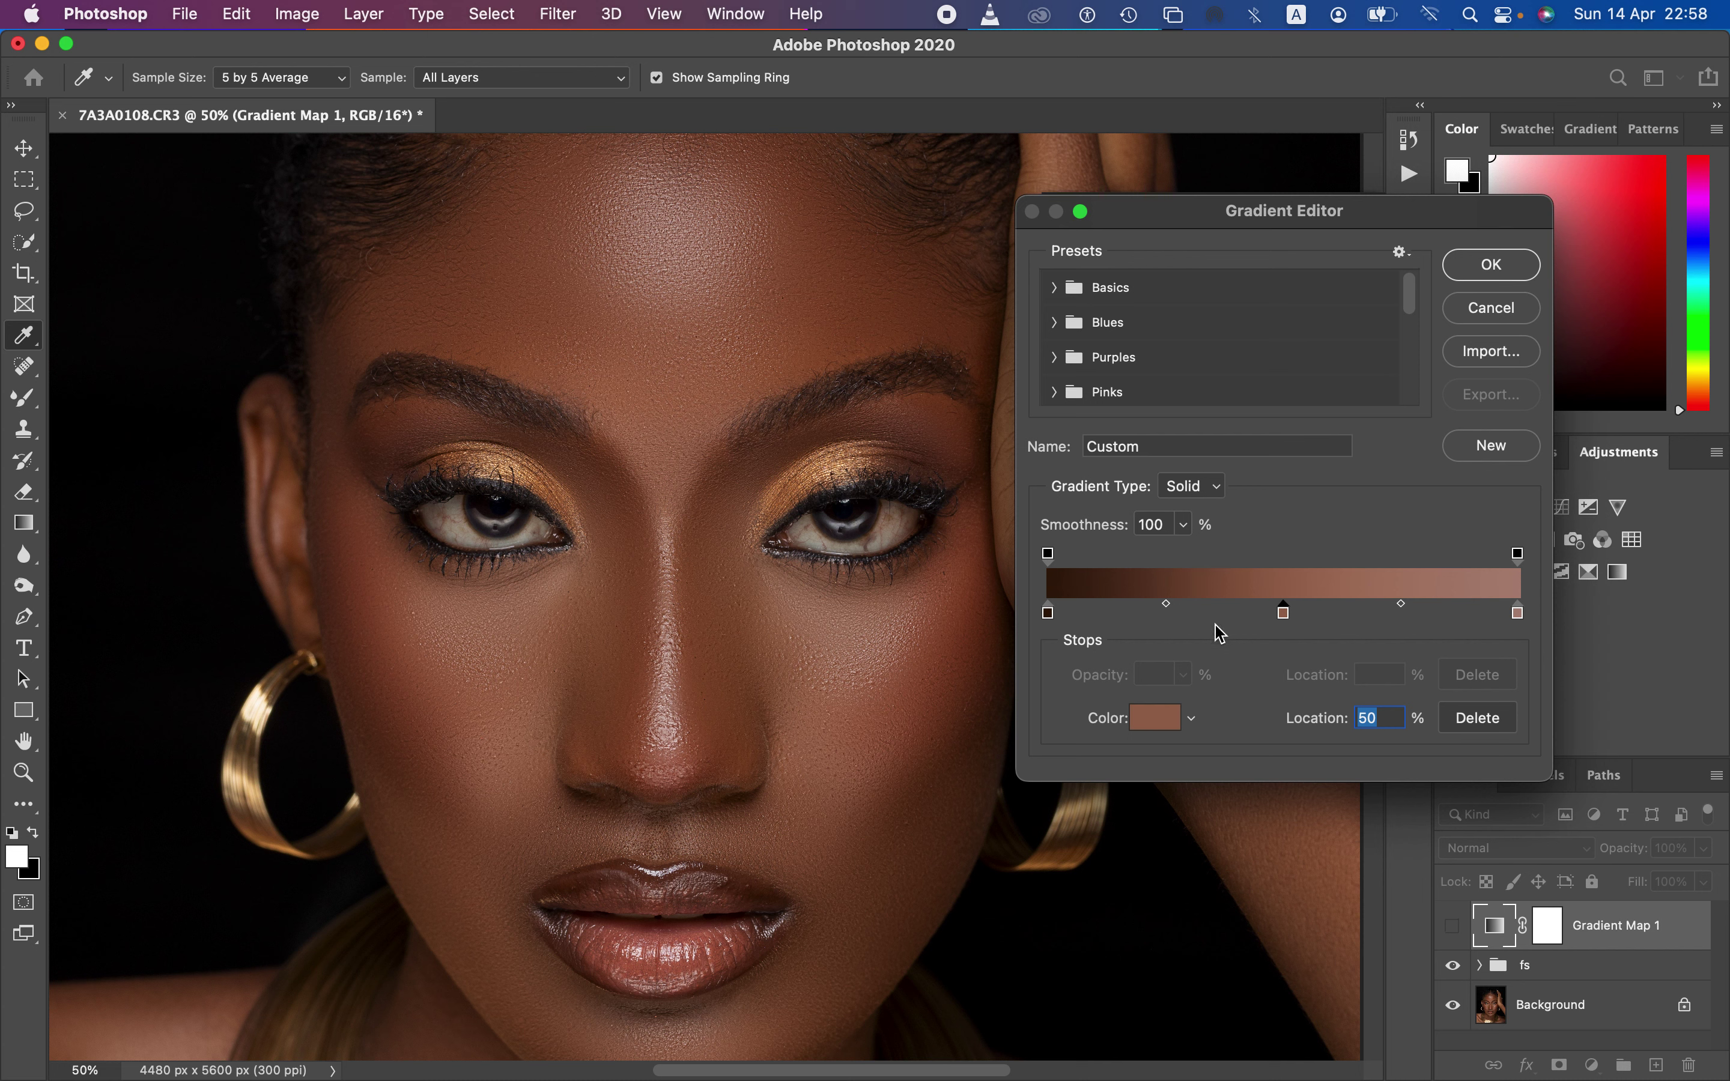
{"action": "left_click", "coordinate": [1492, 266]}
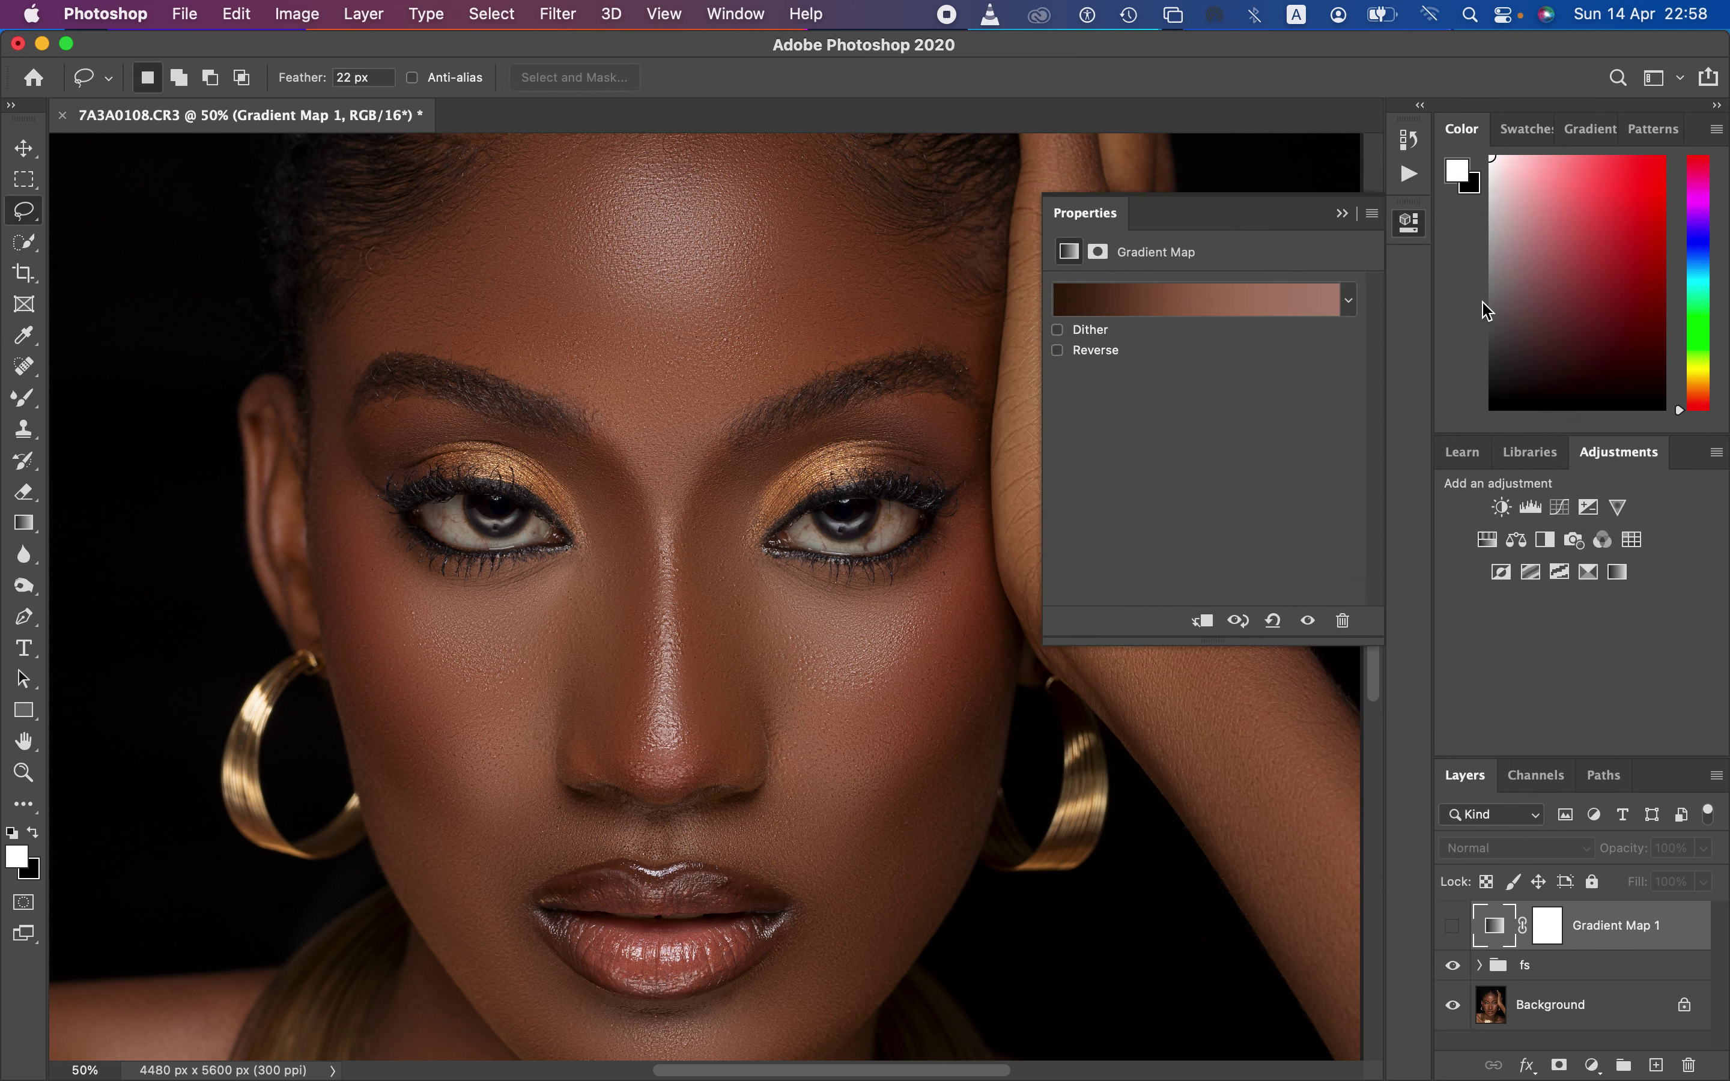
Show the Gradient Map layer again and set its blend mode to Color
{"action": "left_click", "coordinate": [1452, 937]}
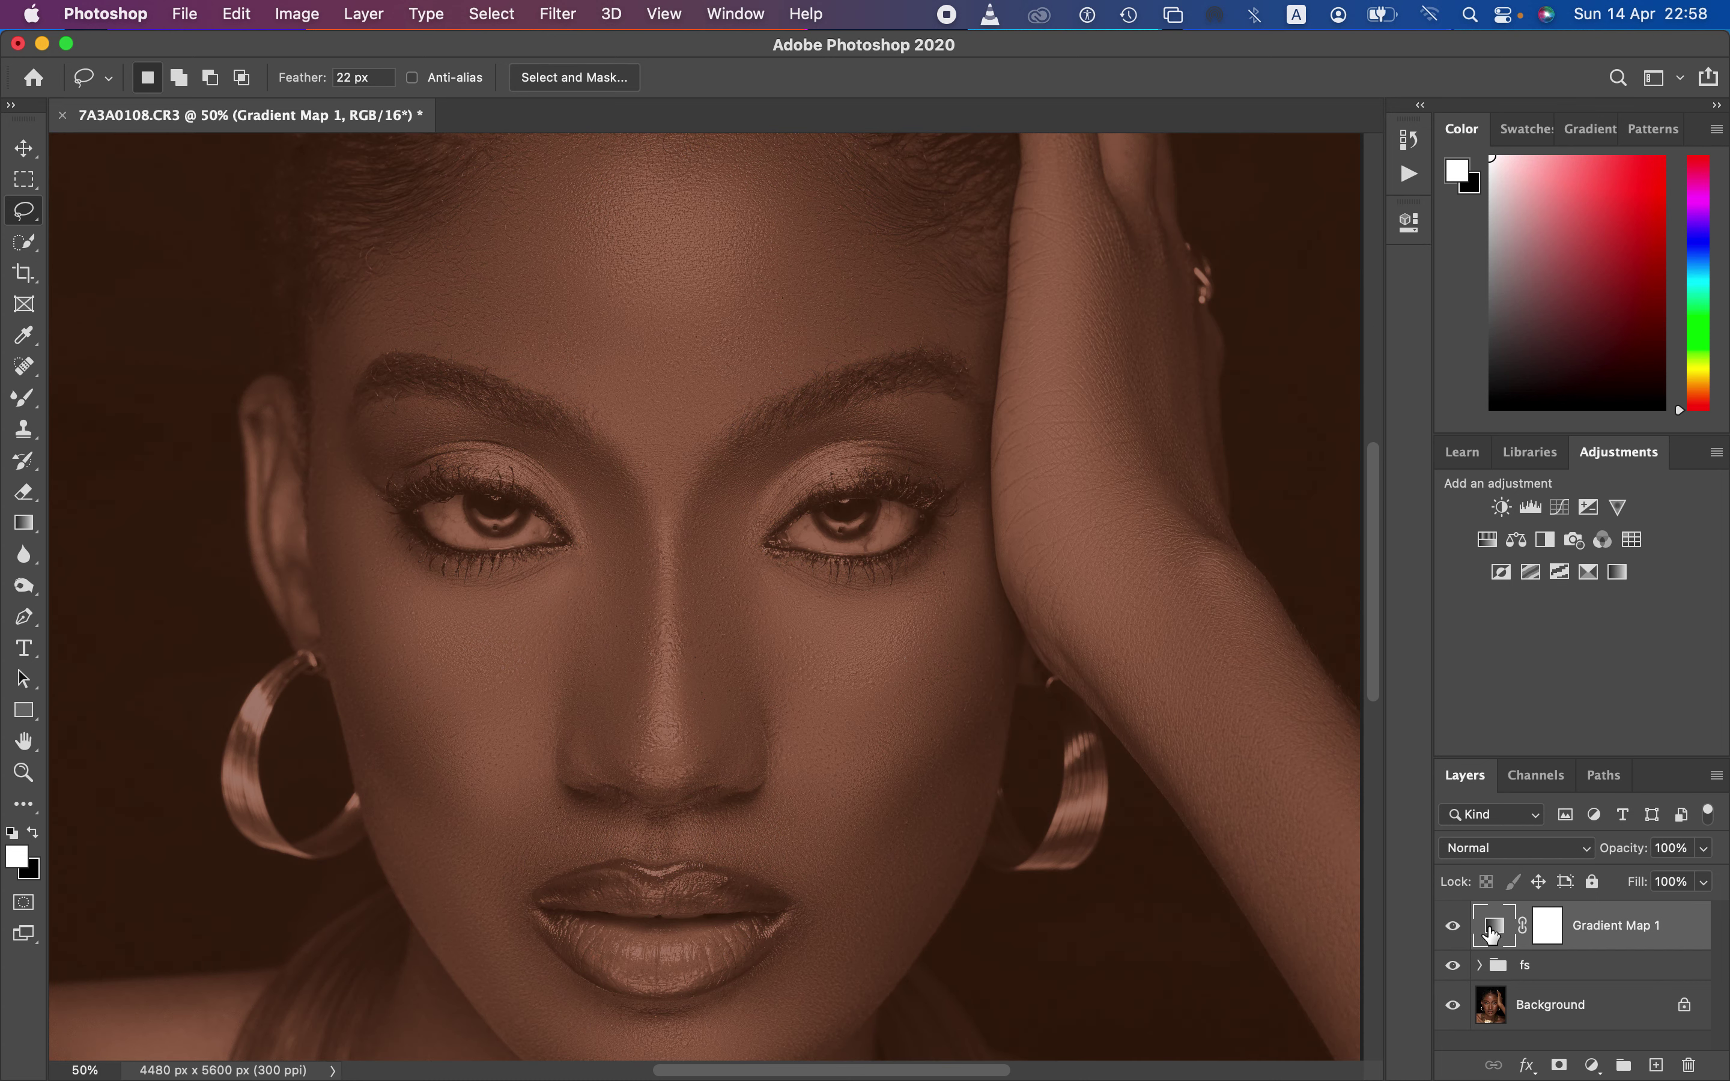
{"action": "left_click", "coordinate": [1524, 858]}
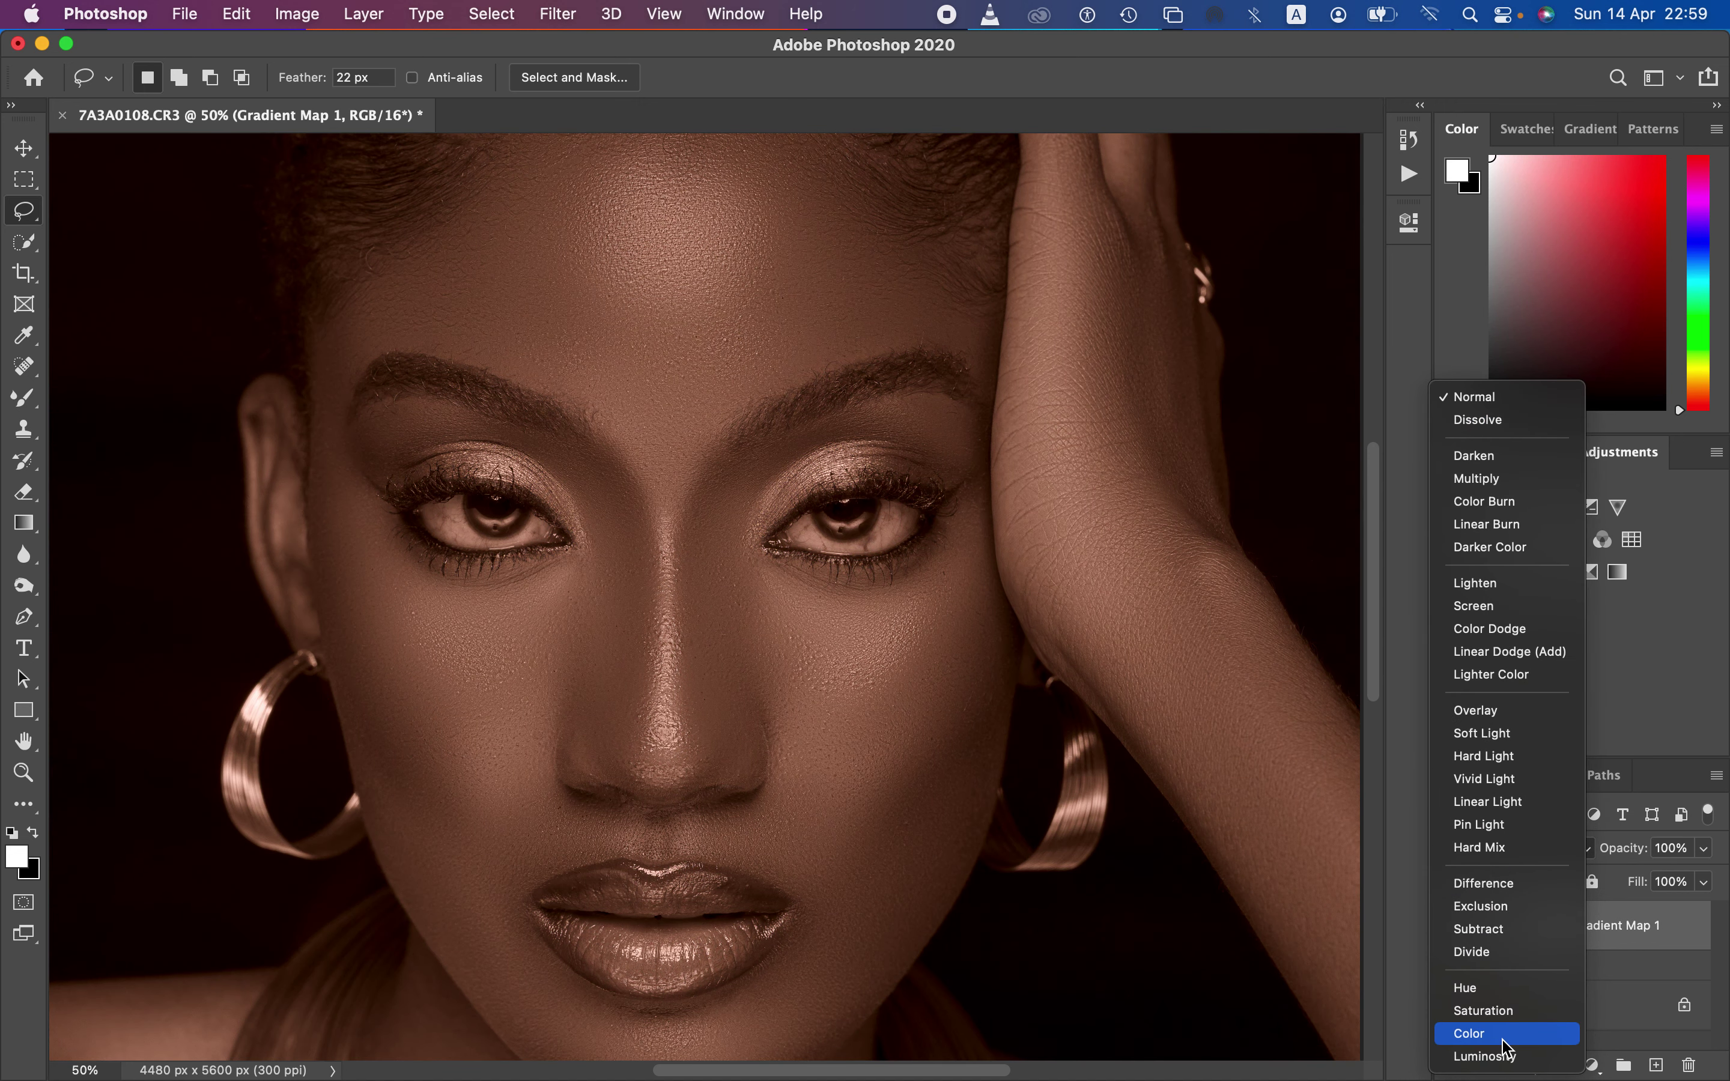
{"action": "left_click", "coordinate": [1509, 1035]}
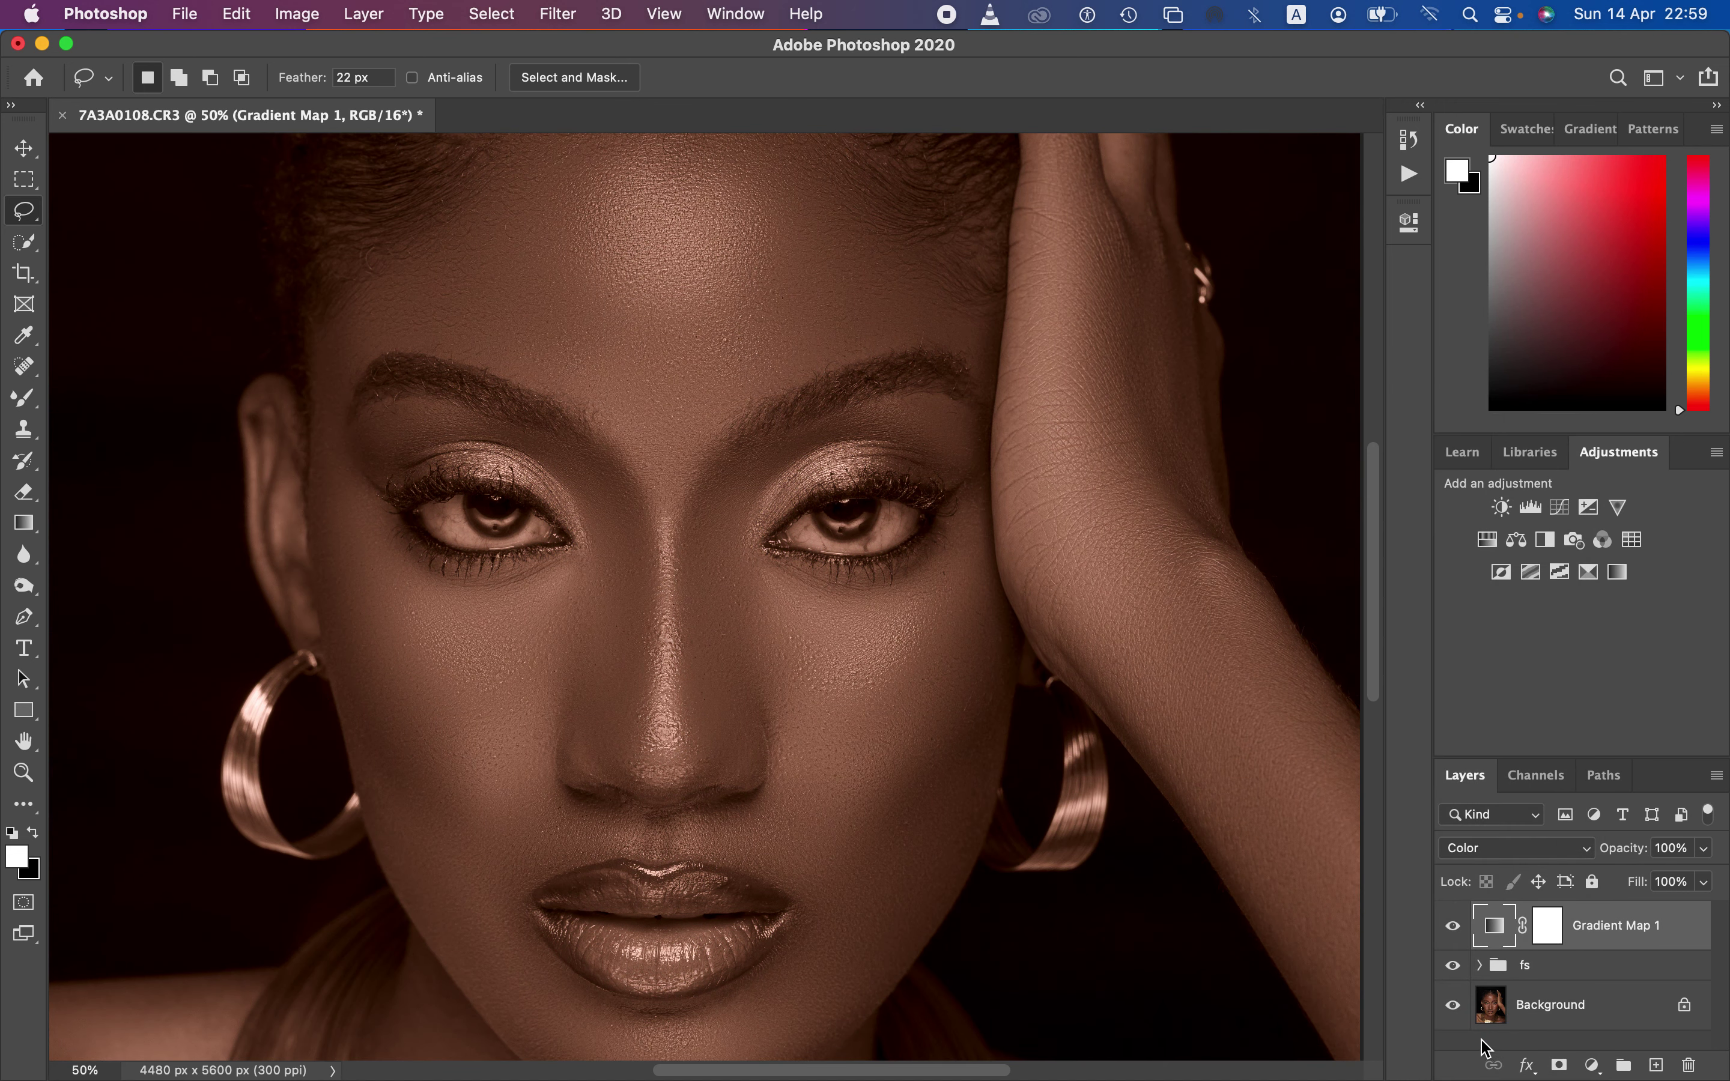
{"action": "key", "text": "super+minus"}
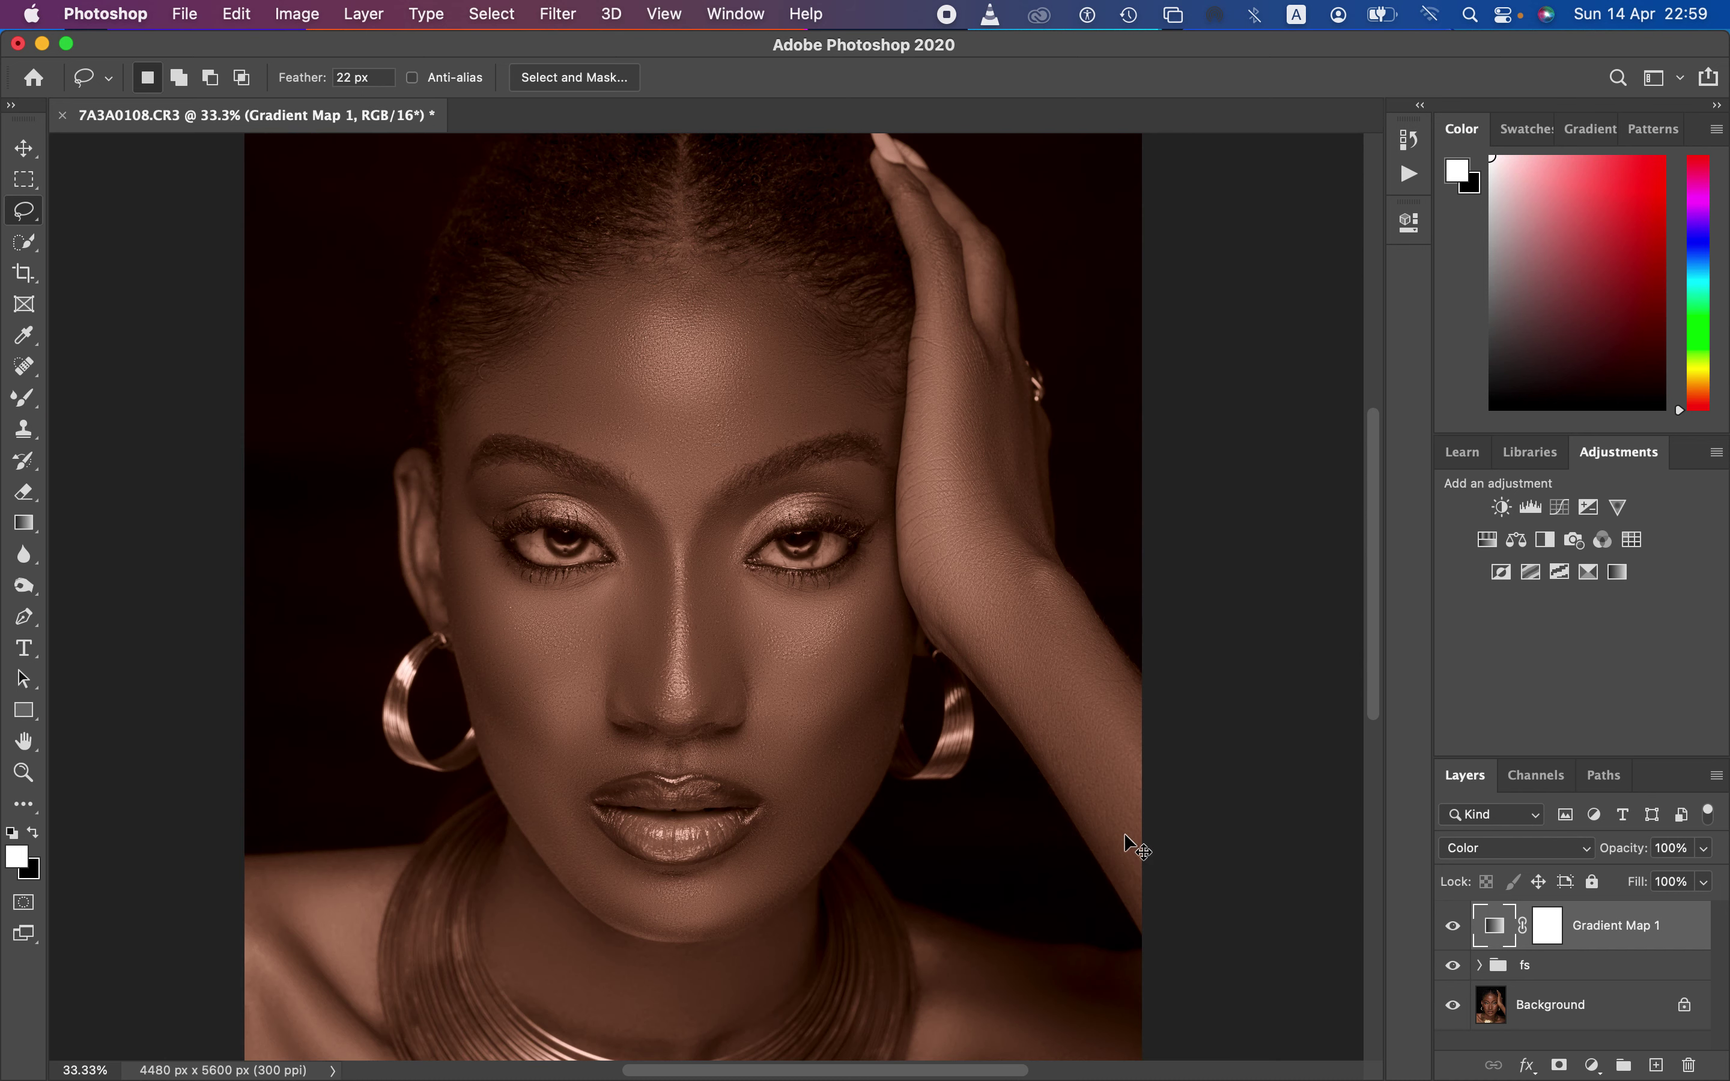
{"action": "key", "text": "super+minus"}
{"action": "key", "text": "super+plus"}
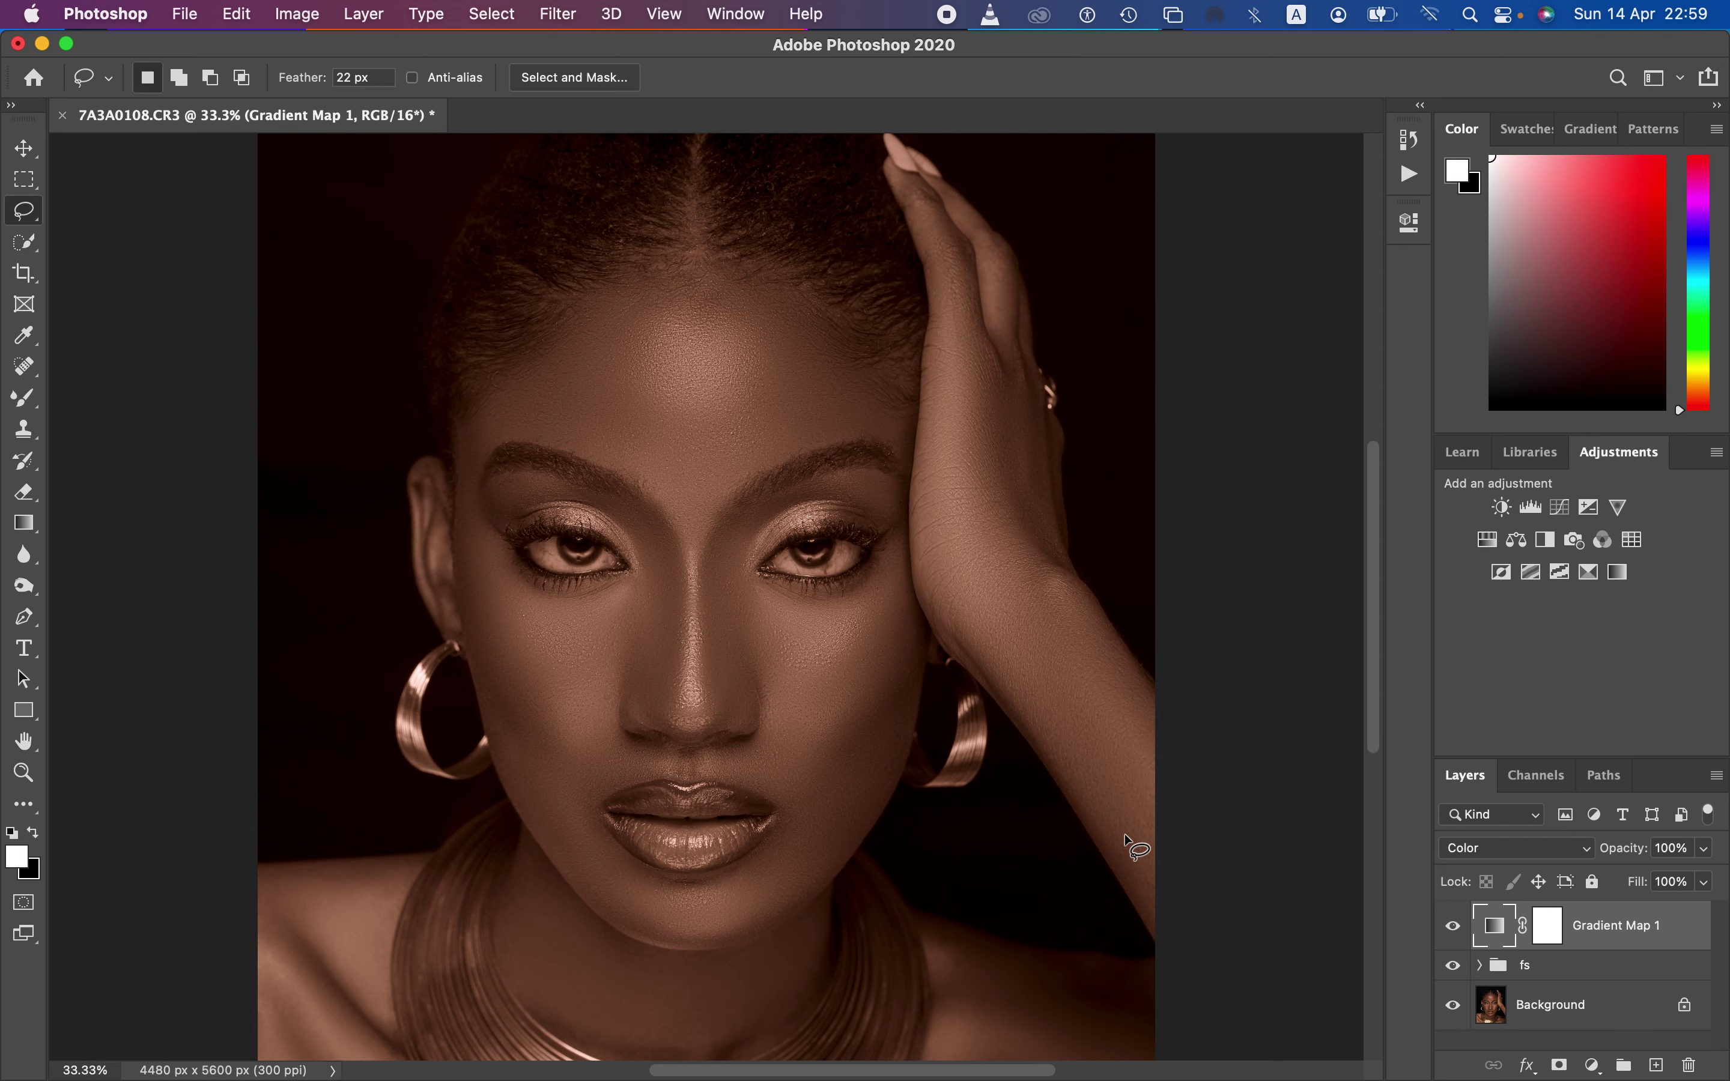
Invert the Gradient Map layer's mask to black and set up a soft round Brush with 0% hardness
{"action": "left_click", "coordinate": [1549, 933]}
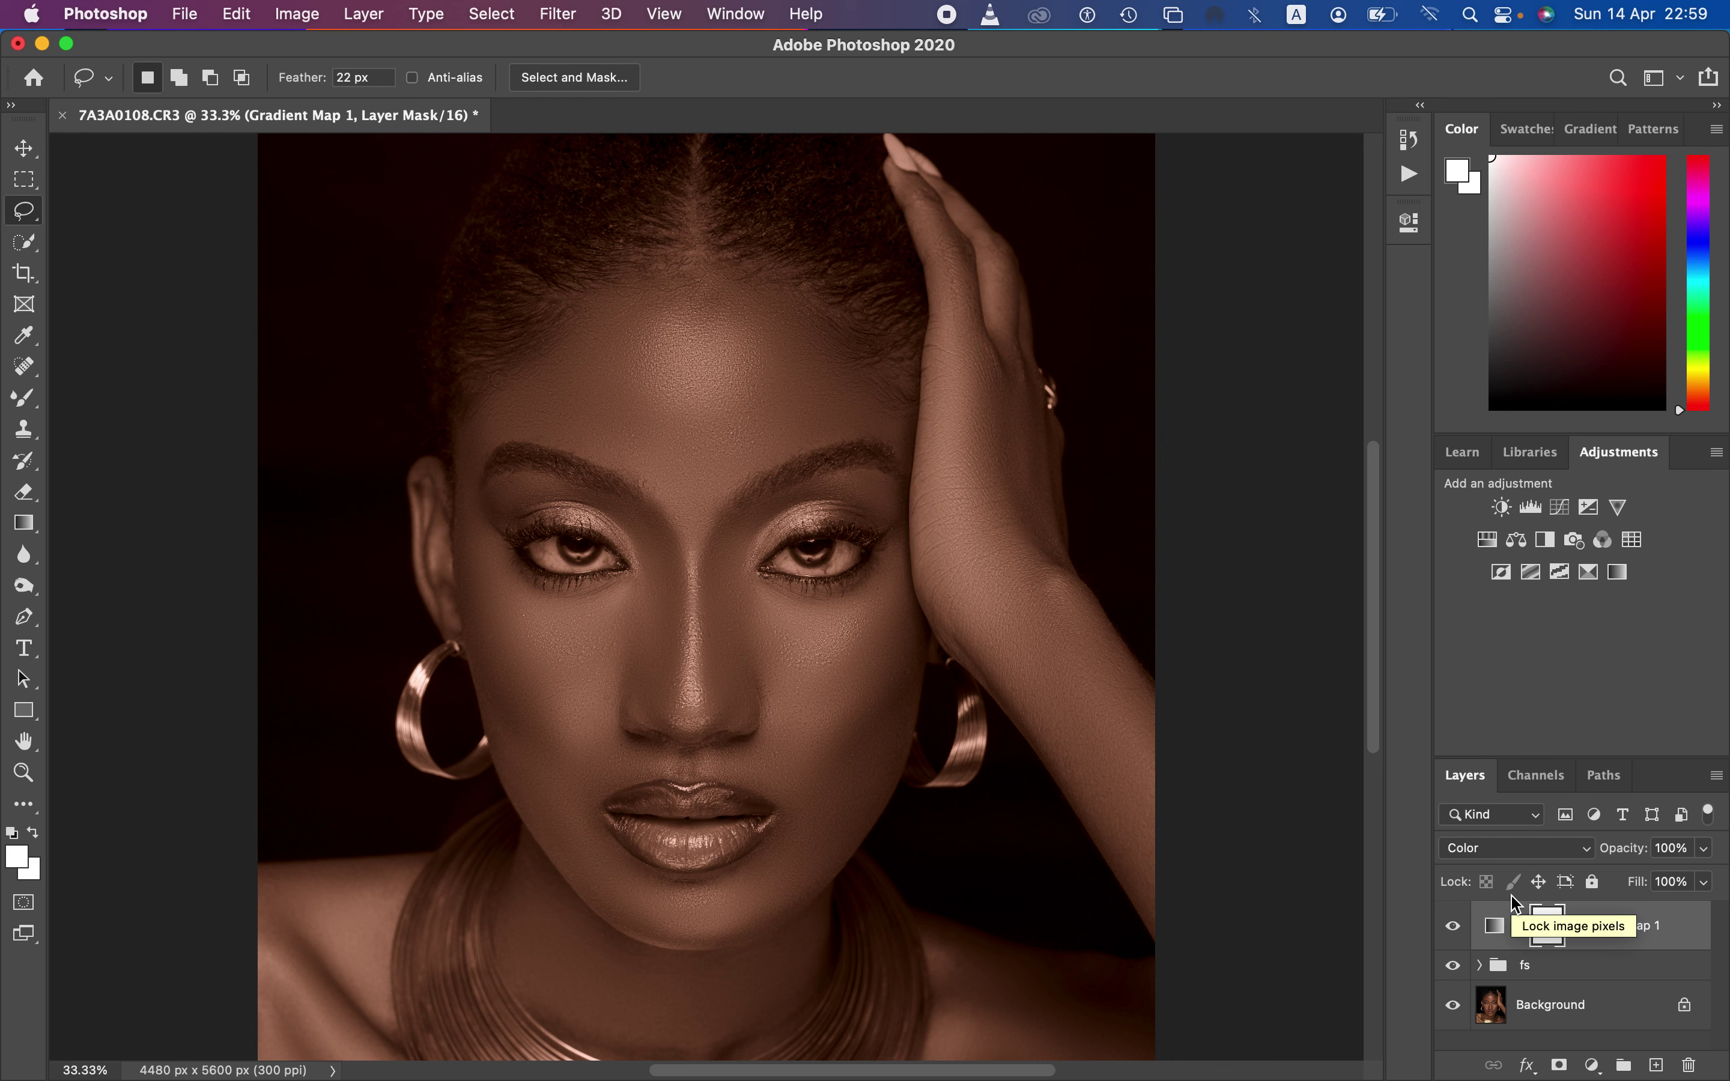
{"action": "key", "text": "super+i"}
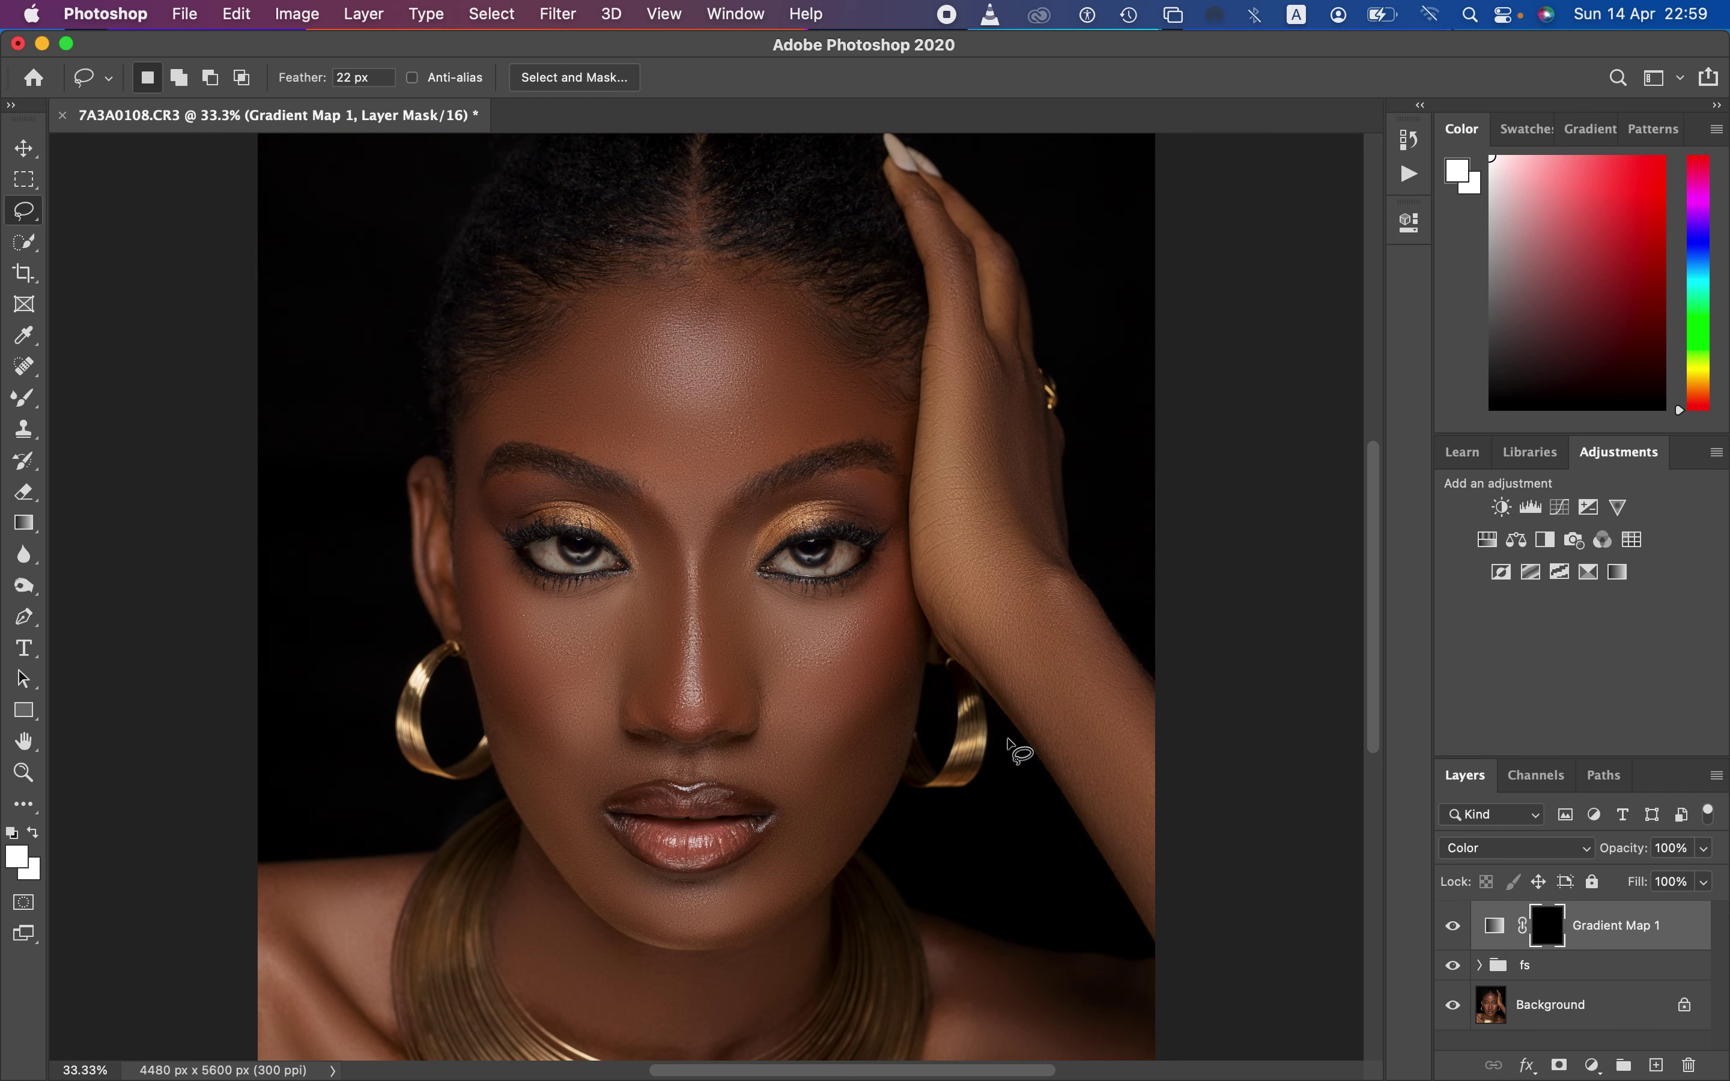
{"action": "left_click", "coordinate": [33, 403]}
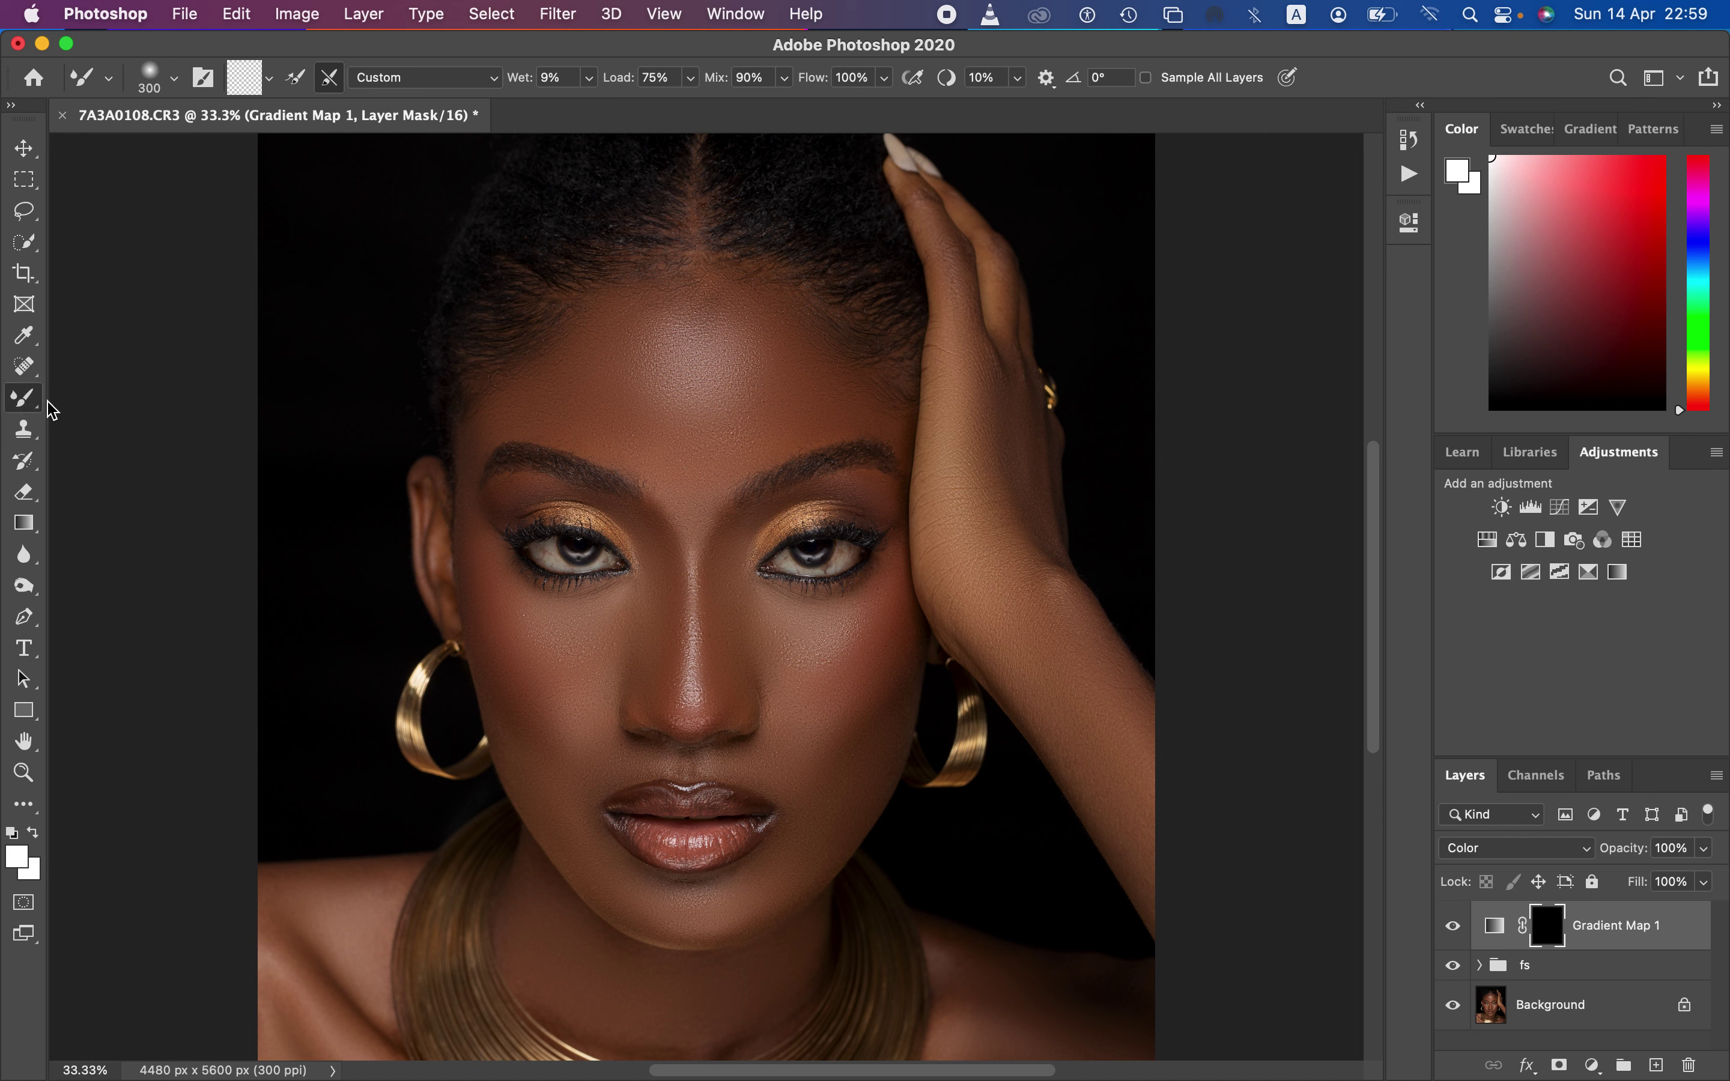
{"action": "right_click", "coordinate": [36, 400]}
{"action": "left_click", "coordinate": [108, 391]}
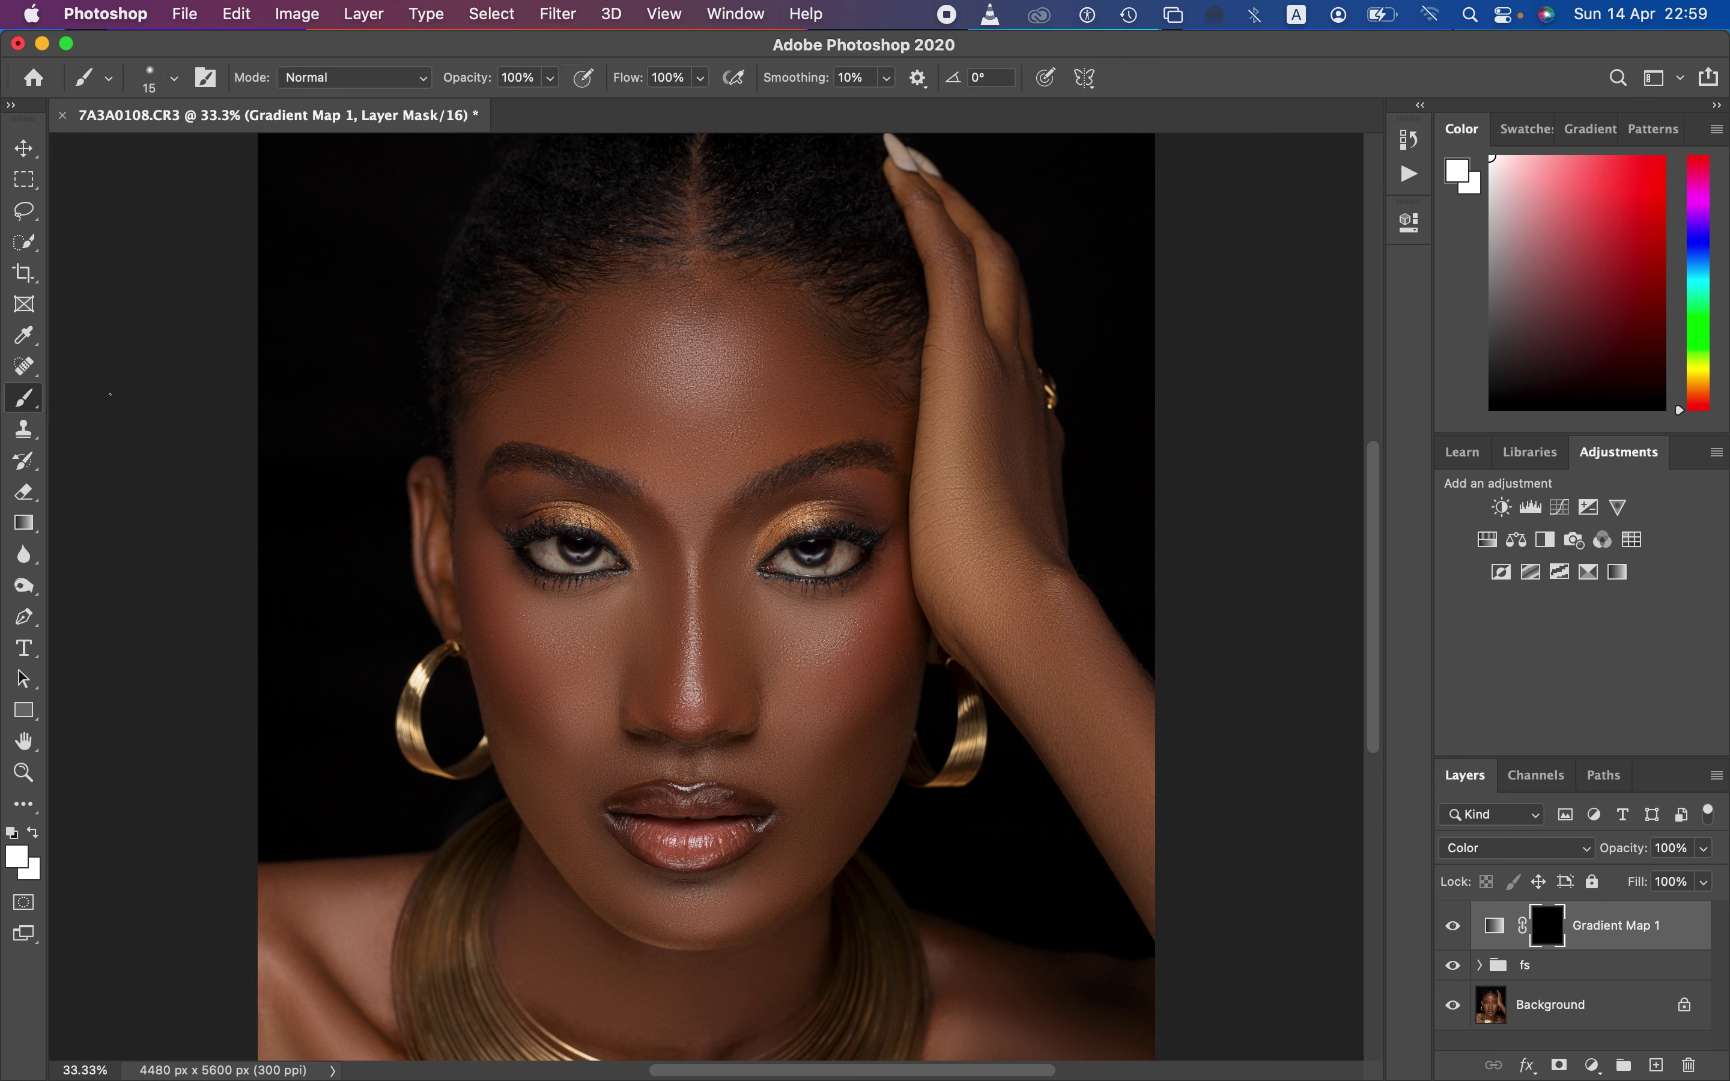
{"action": "left_click", "coordinate": [173, 79]}
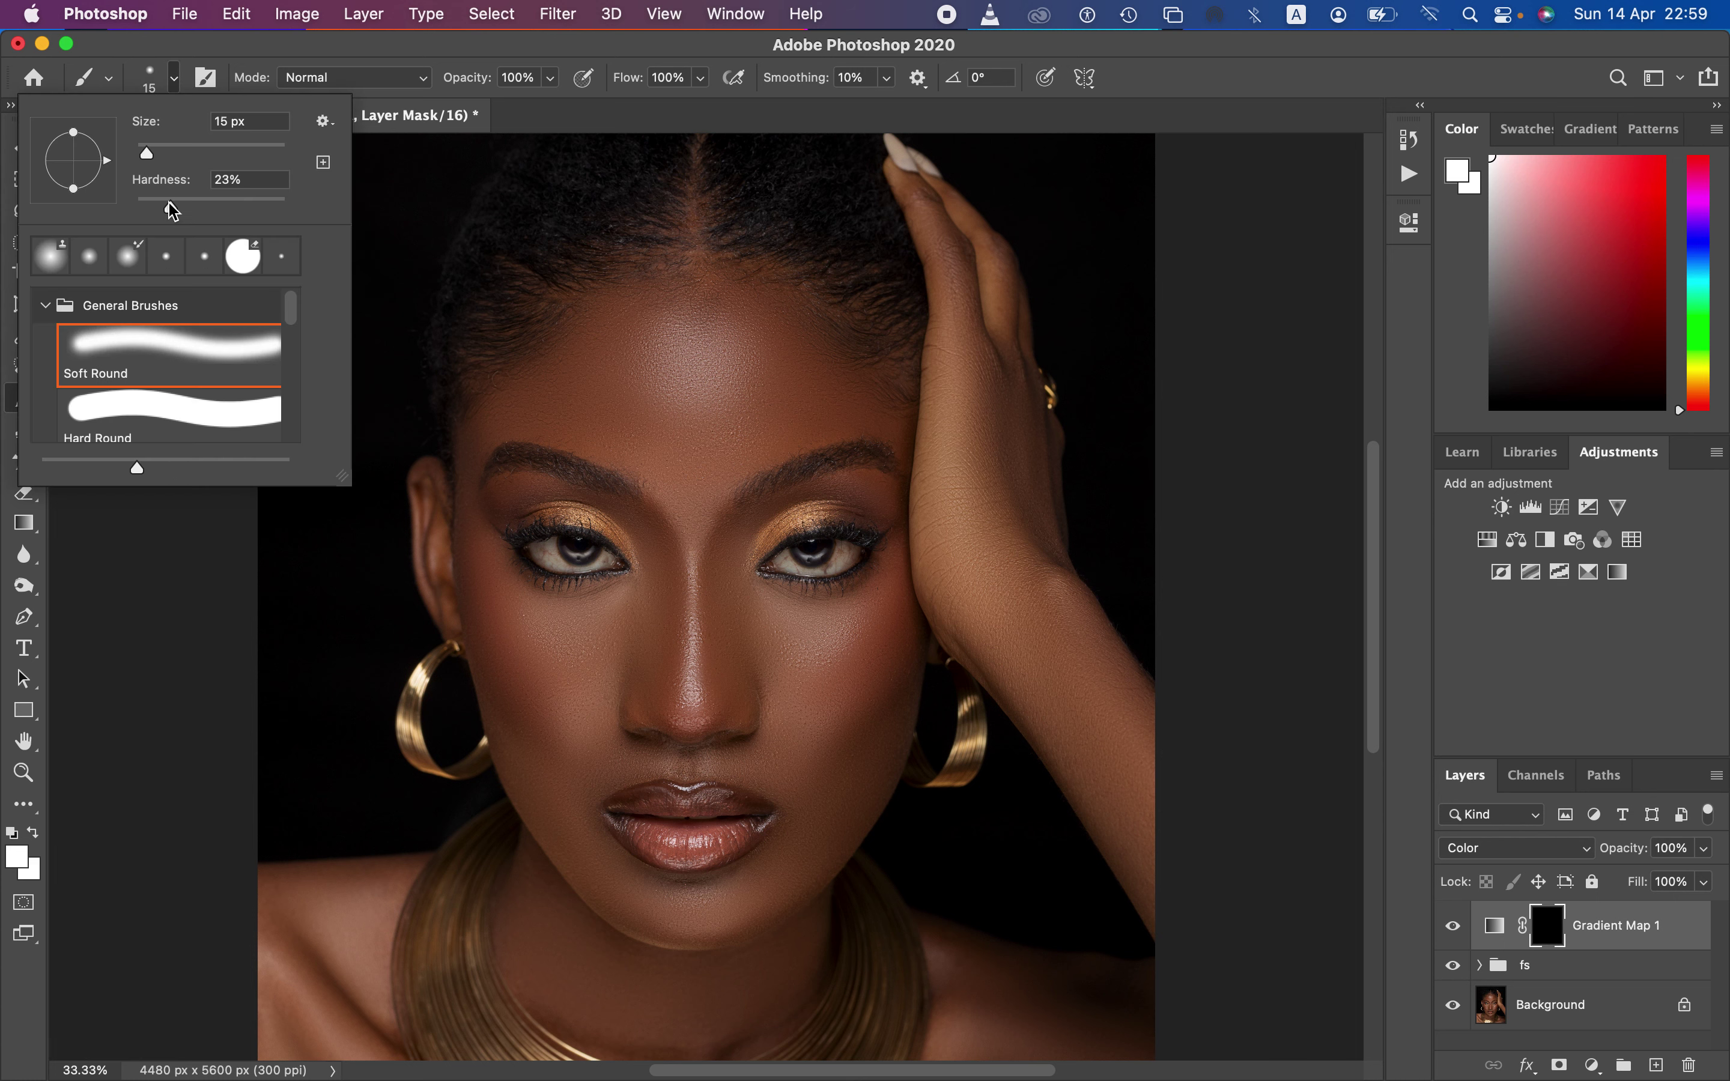
{"action": "left_click_drag", "start_coordinate": [171, 210], "coordinate": [114, 229]}
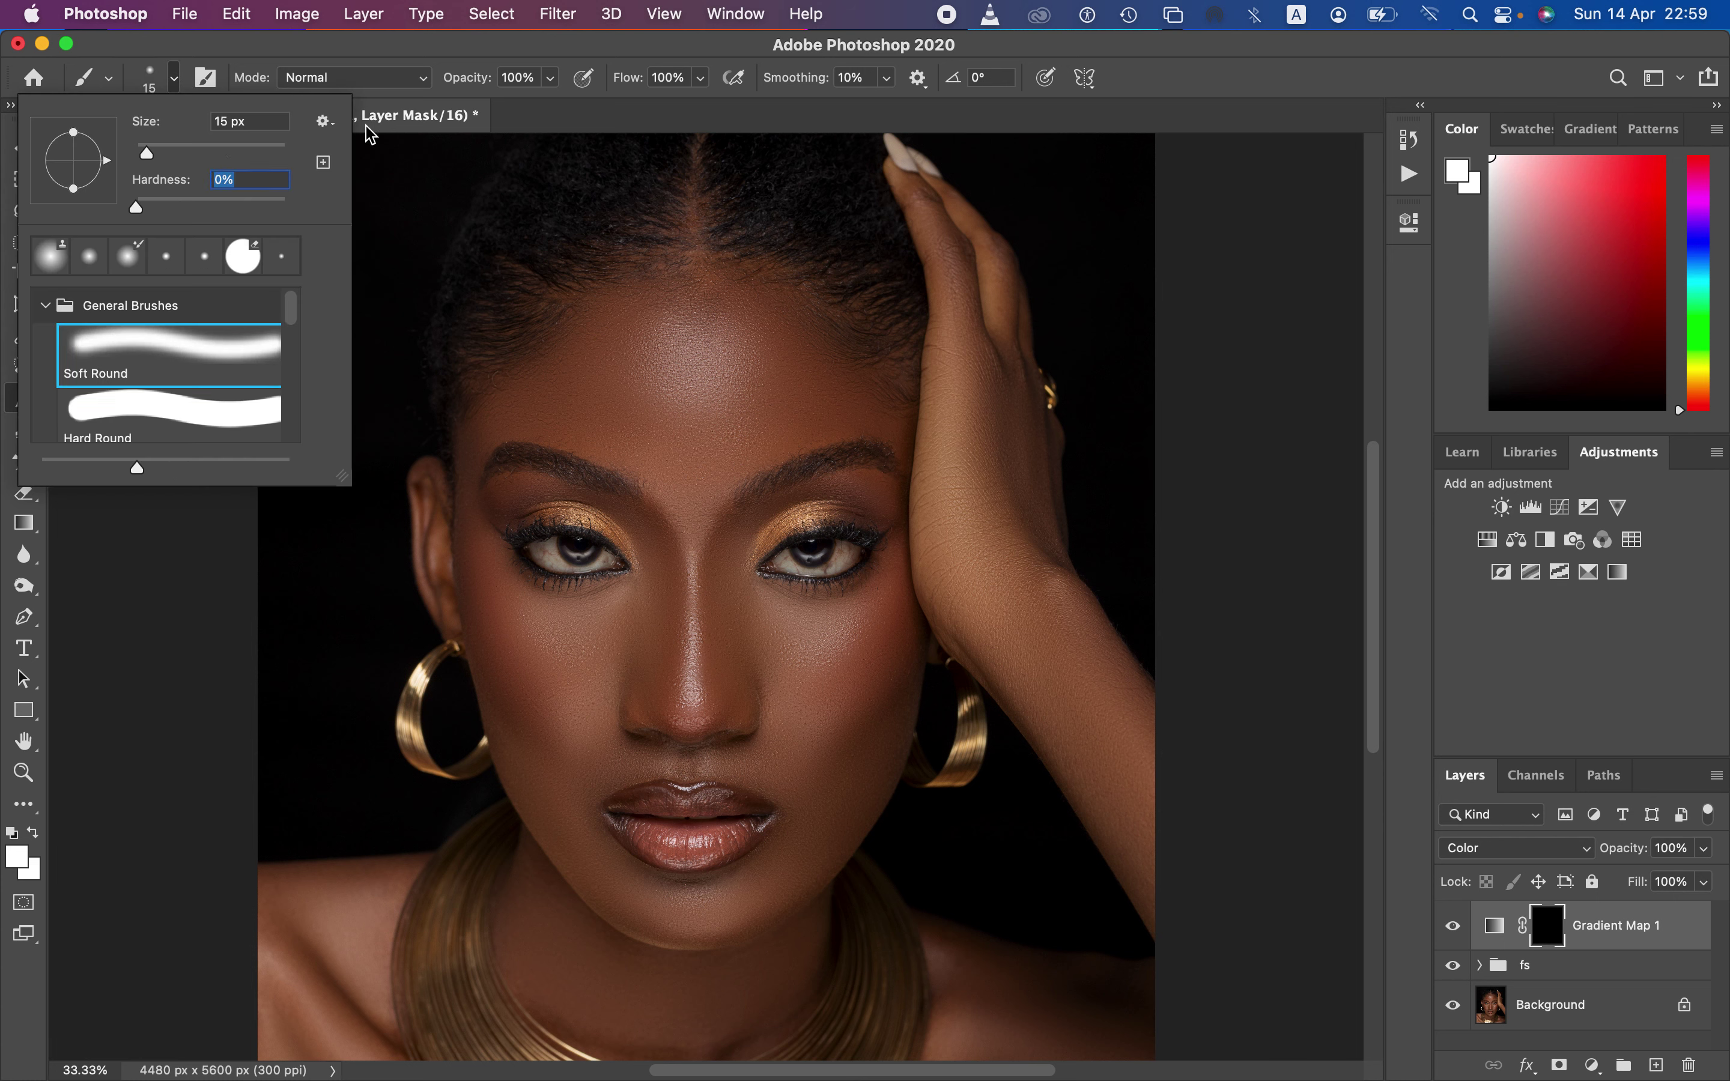
{"action": "left_click", "coordinate": [503, 55]}
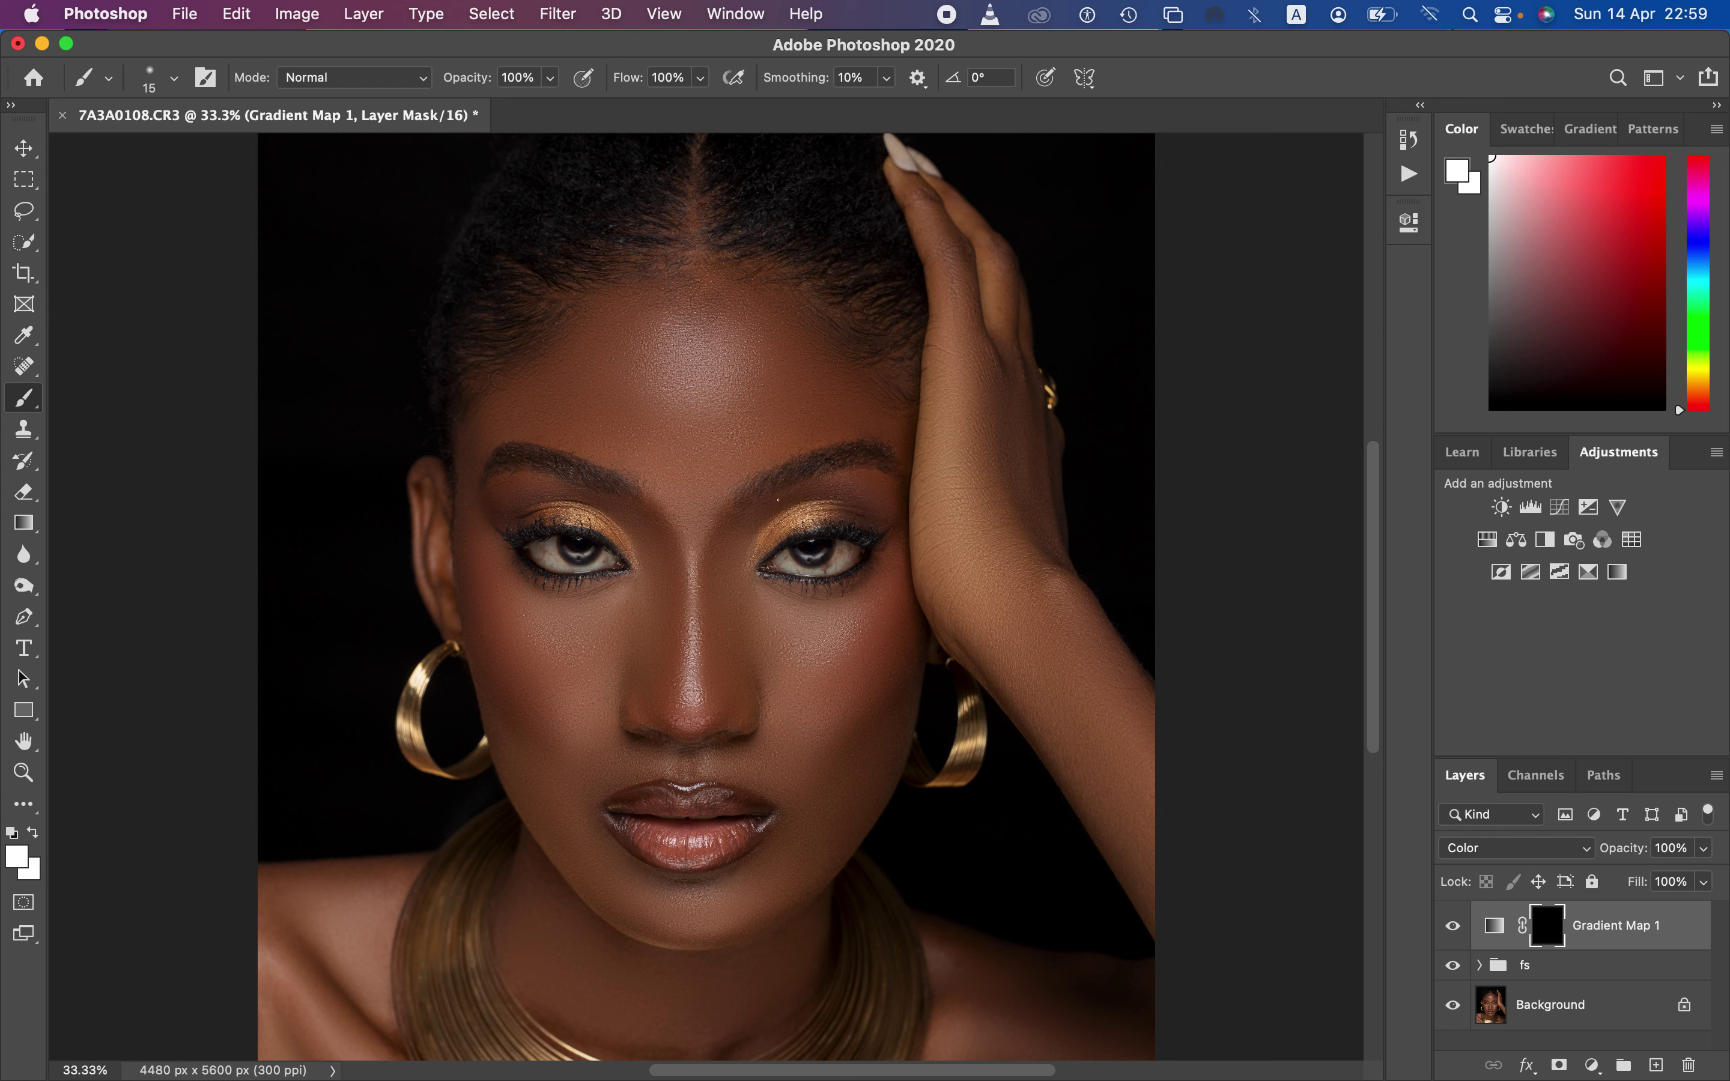
Enlarge the brush to about 600 px and paint white on the mask over the skin of the face, hand and arm
{"action": "key", "text": "bracketright"}
{"action": "key", "text": "bracketright"}
{"action": "key", "text": "bracketright"}
{"action": "key", "text": "bracketright"}
{"action": "key", "text": "bracketright"}
{"action": "key", "text": "bracketright"}
{"action": "key", "text": "bracketright"}
{"action": "key", "text": "bracketright"}
{"action": "left_click", "coordinate": [9, 834]}
{"action": "left_click", "coordinate": [36, 831]}
{"action": "left_click", "coordinate": [36, 830]}
{"action": "left_click", "coordinate": [36, 832]}
{"action": "left_click", "coordinate": [36, 833]}
{"action": "left_click", "coordinate": [37, 834]}
{"action": "left_click", "coordinate": [36, 832]}
{"action": "mouse_move", "coordinate": [673, 393]}
{"action": "left_mouse_down"}
{"action": "mouse_move", "coordinate": [721, 330]}
{"action": "mouse_move", "coordinate": [712, 434]}
{"action": "mouse_move", "coordinate": [724, 421]}
{"action": "mouse_move", "coordinate": [695, 401]}
{"action": "left_mouse_up"}
{"action": "mouse_move", "coordinate": [644, 339]}
{"action": "left_mouse_down"}
{"action": "mouse_move", "coordinate": [541, 384]}
{"action": "mouse_move", "coordinate": [687, 240]}
{"action": "mouse_move", "coordinate": [894, 390]}
{"action": "mouse_move", "coordinate": [926, 324]}
{"action": "mouse_move", "coordinate": [918, 232]}
{"action": "mouse_move", "coordinate": [1023, 637]}
{"action": "mouse_move", "coordinate": [1110, 729]}
{"action": "mouse_move", "coordinate": [1146, 862]}
{"action": "mouse_move", "coordinate": [1004, 1012]}
{"action": "mouse_move", "coordinate": [572, 927]}
{"action": "mouse_move", "coordinate": [590, 932]}
{"action": "mouse_move", "coordinate": [541, 880]}
{"action": "mouse_move", "coordinate": [540, 714]}
{"action": "mouse_move", "coordinate": [475, 560]}
{"action": "mouse_move", "coordinate": [656, 657]}
{"action": "mouse_move", "coordinate": [830, 664]}
{"action": "mouse_move", "coordinate": [815, 670]}
{"action": "mouse_move", "coordinate": [876, 630]}
{"action": "mouse_move", "coordinate": [927, 541]}
{"action": "mouse_move", "coordinate": [959, 549]}
{"action": "mouse_move", "coordinate": [827, 758]}
{"action": "mouse_move", "coordinate": [823, 842]}
{"action": "mouse_move", "coordinate": [564, 943]}
{"action": "mouse_move", "coordinate": [552, 909]}
{"action": "left_mouse_up"}
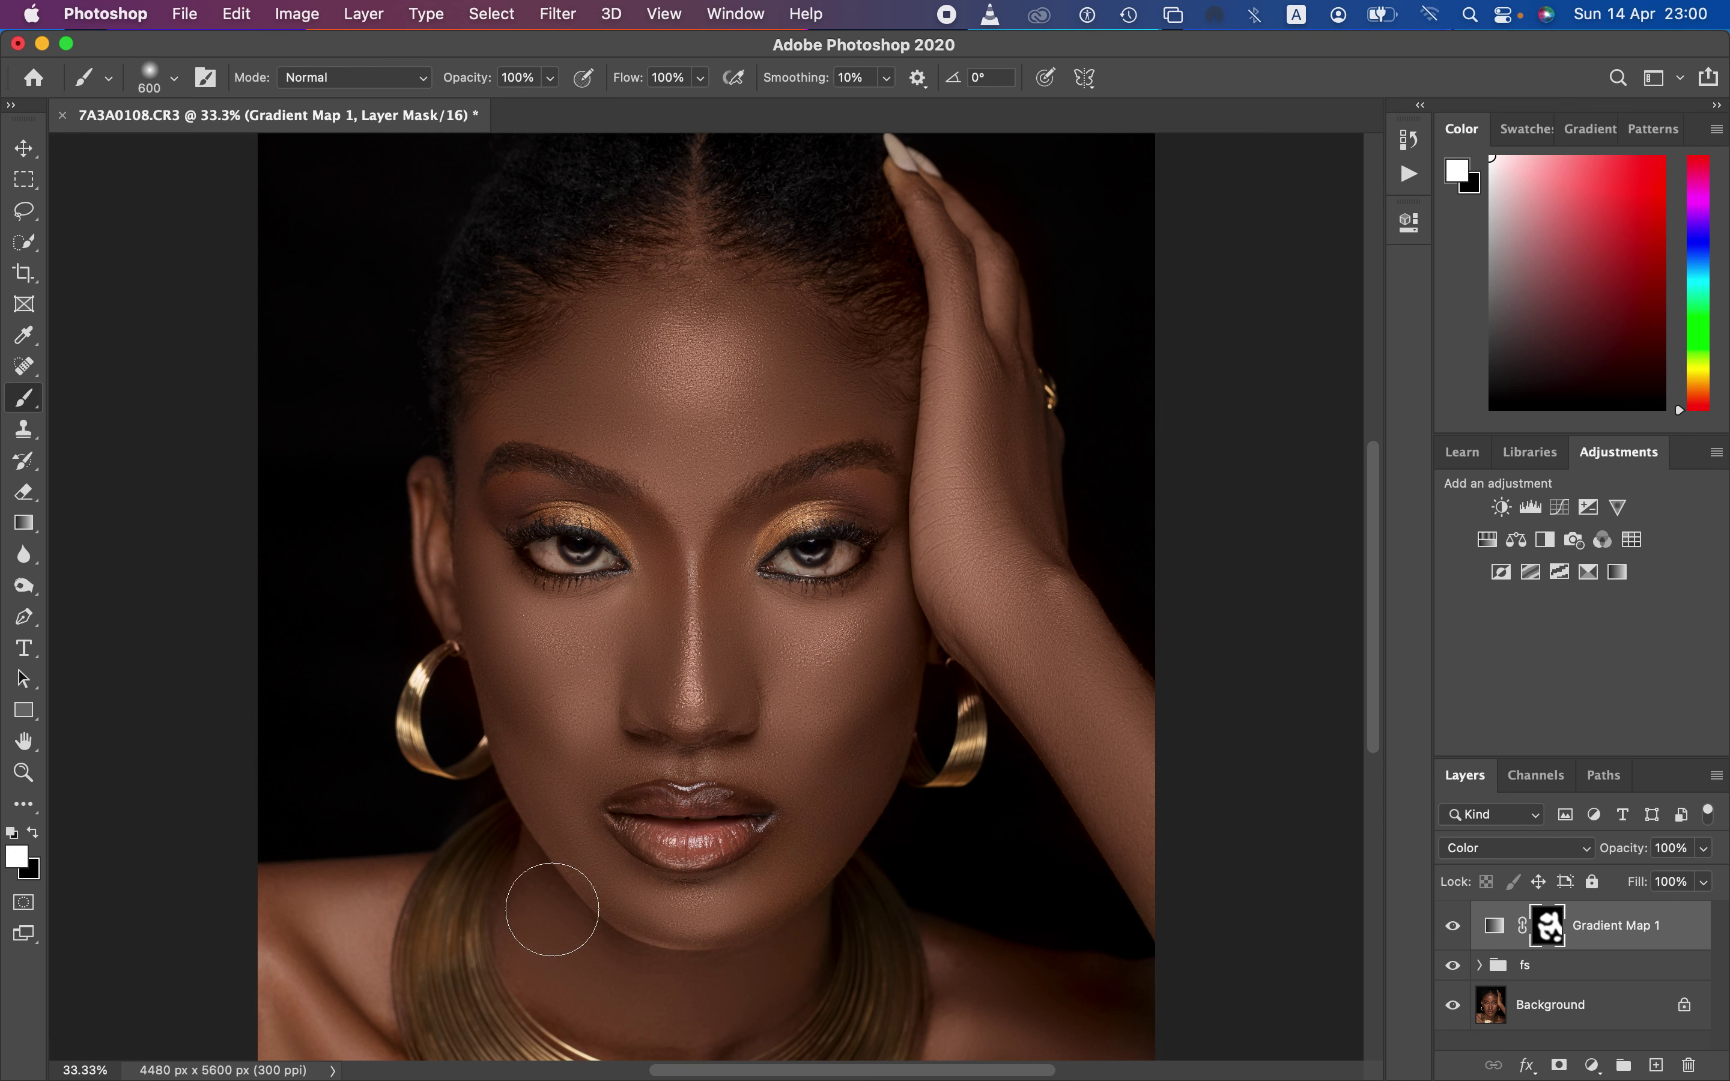
Reveal the Gradient Map on the shoulders, neck and fingers at about 500 px, and on the skin around the eyes at about 200 px
{"action": "key", "text": "bracketleft"}
{"action": "key", "text": "bracketleft"}
{"action": "key", "text": "bracketleft"}
{"action": "left_click_drag", "start_coordinate": [307, 927], "coordinate": [348, 1025]}
{"action": "mouse_move", "coordinate": [548, 964]}
{"action": "left_mouse_down"}
{"action": "mouse_move", "coordinate": [583, 1005]}
{"action": "mouse_move", "coordinate": [954, 993]}
{"action": "left_mouse_up"}
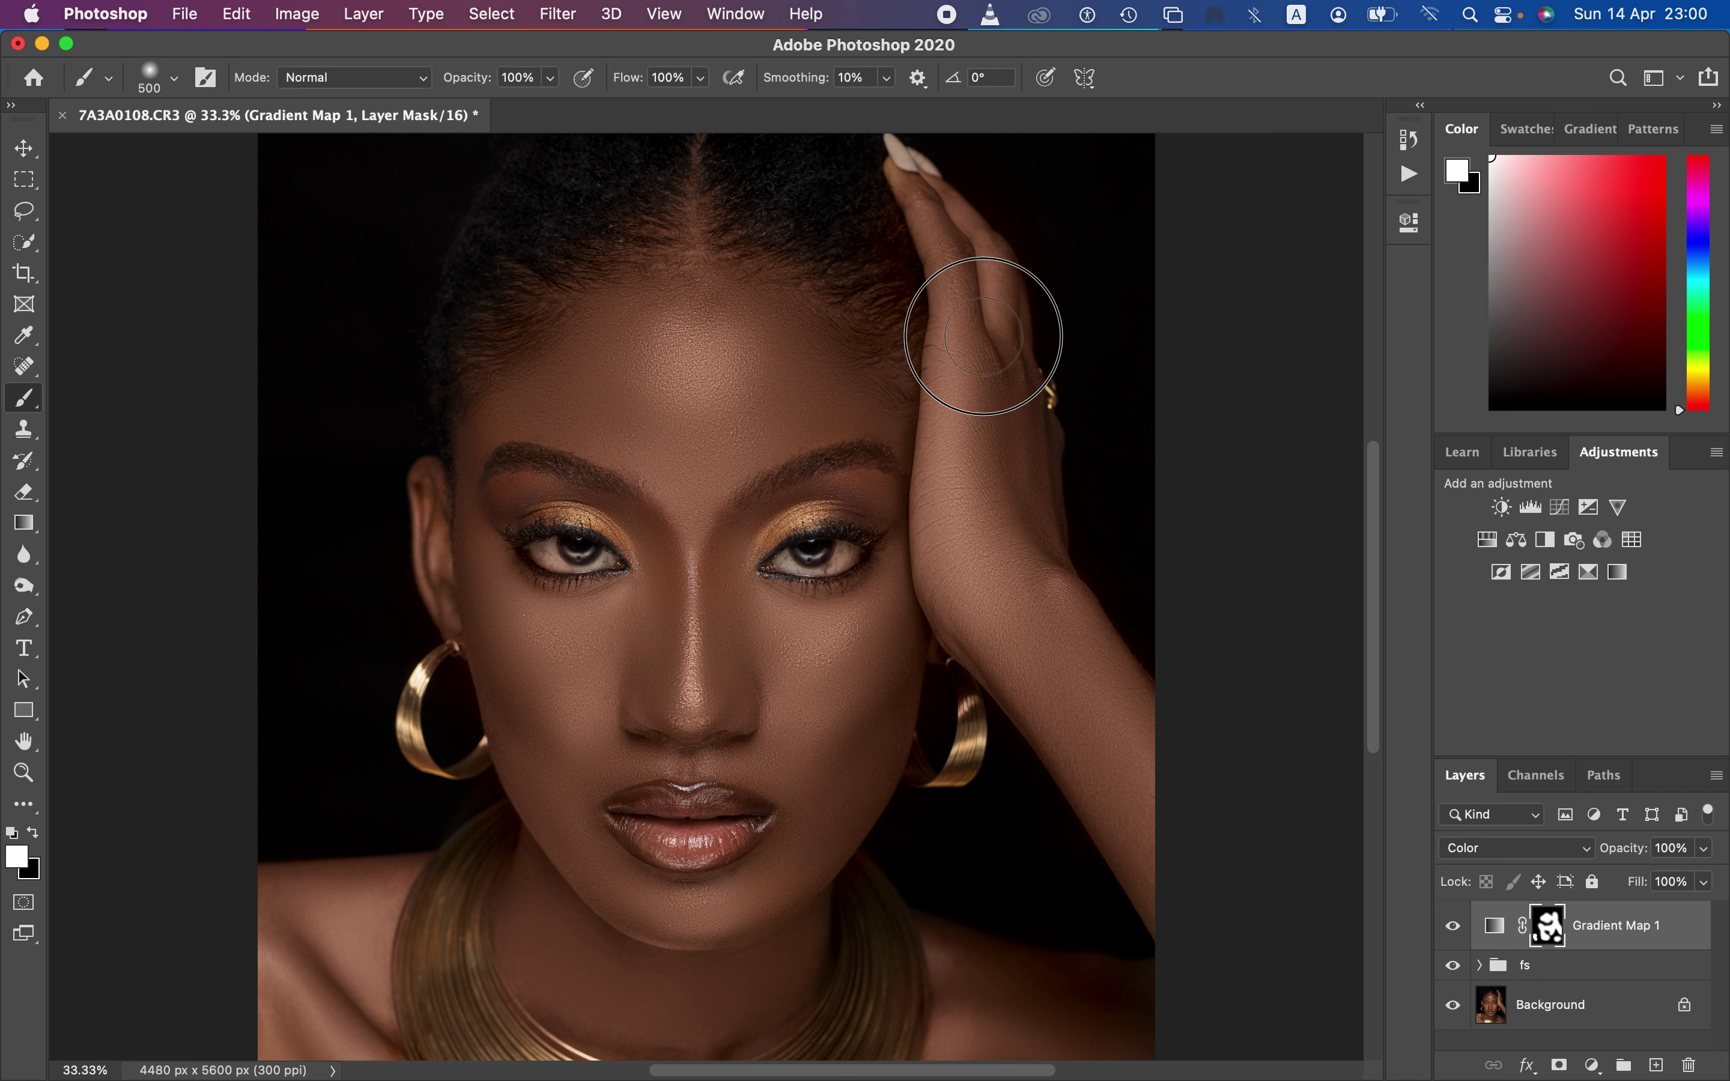
{"action": "left_click_drag", "start_coordinate": [685, 289], "coordinate": [707, 294]}
{"action": "mouse_move", "coordinate": [721, 503]}
{"action": "left_mouse_down"}
{"action": "mouse_move", "coordinate": [722, 563]}
{"action": "mouse_move", "coordinate": [692, 548]}
{"action": "left_mouse_up"}
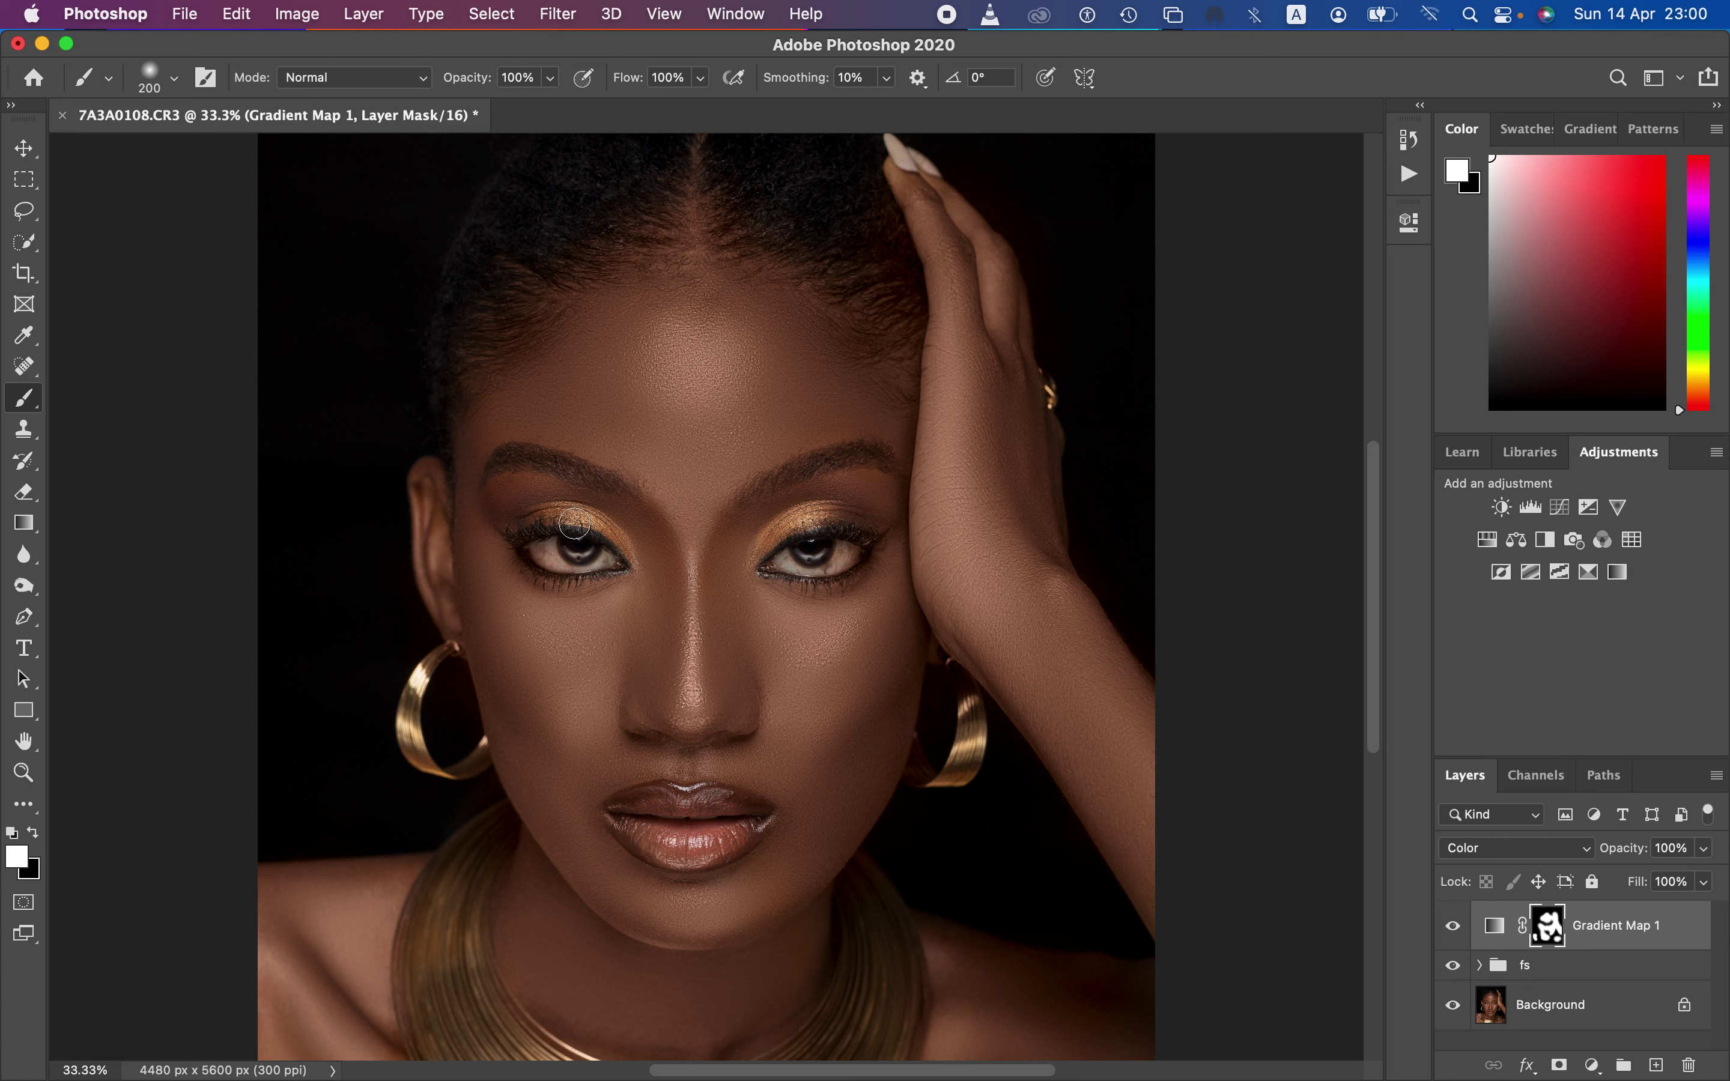
{"action": "mouse_move", "coordinate": [718, 639]}
{"action": "left_mouse_down"}
{"action": "mouse_move", "coordinate": [644, 533]}
{"action": "mouse_move", "coordinate": [697, 565]}
{"action": "mouse_move", "coordinate": [865, 472]}
{"action": "mouse_move", "coordinate": [757, 510]}
{"action": "left_mouse_up"}
{"action": "mouse_move", "coordinate": [554, 494]}
{"action": "left_mouse_down"}
{"action": "mouse_move", "coordinate": [451, 478]}
{"action": "mouse_move", "coordinate": [476, 481]}
{"action": "left_mouse_up"}
Mask the Gradient Map off the hair, eyes, lips and gold necklace by painting black with a 200 px brush
{"action": "left_click", "coordinate": [33, 832]}
{"action": "mouse_move", "coordinate": [853, 281]}
{"action": "left_mouse_down"}
{"action": "mouse_move", "coordinate": [889, 318]}
{"action": "mouse_move", "coordinate": [877, 244]}
{"action": "mouse_move", "coordinate": [895, 253]}
{"action": "mouse_move", "coordinate": [875, 215]}
{"action": "mouse_move", "coordinate": [907, 340]}
{"action": "mouse_move", "coordinate": [862, 256]}
{"action": "mouse_move", "coordinate": [726, 216]}
{"action": "mouse_move", "coordinate": [725, 194]}
{"action": "mouse_move", "coordinate": [653, 237]}
{"action": "mouse_move", "coordinate": [636, 219]}
{"action": "mouse_move", "coordinate": [521, 291]}
{"action": "mouse_move", "coordinate": [544, 273]}
{"action": "mouse_move", "coordinate": [491, 345]}
{"action": "left_mouse_up"}
{"action": "mouse_move", "coordinate": [501, 507]}
{"action": "left_mouse_down"}
{"action": "mouse_move", "coordinate": [547, 497]}
{"action": "mouse_move", "coordinate": [600, 520]}
{"action": "mouse_move", "coordinate": [550, 549]}
{"action": "left_mouse_up"}
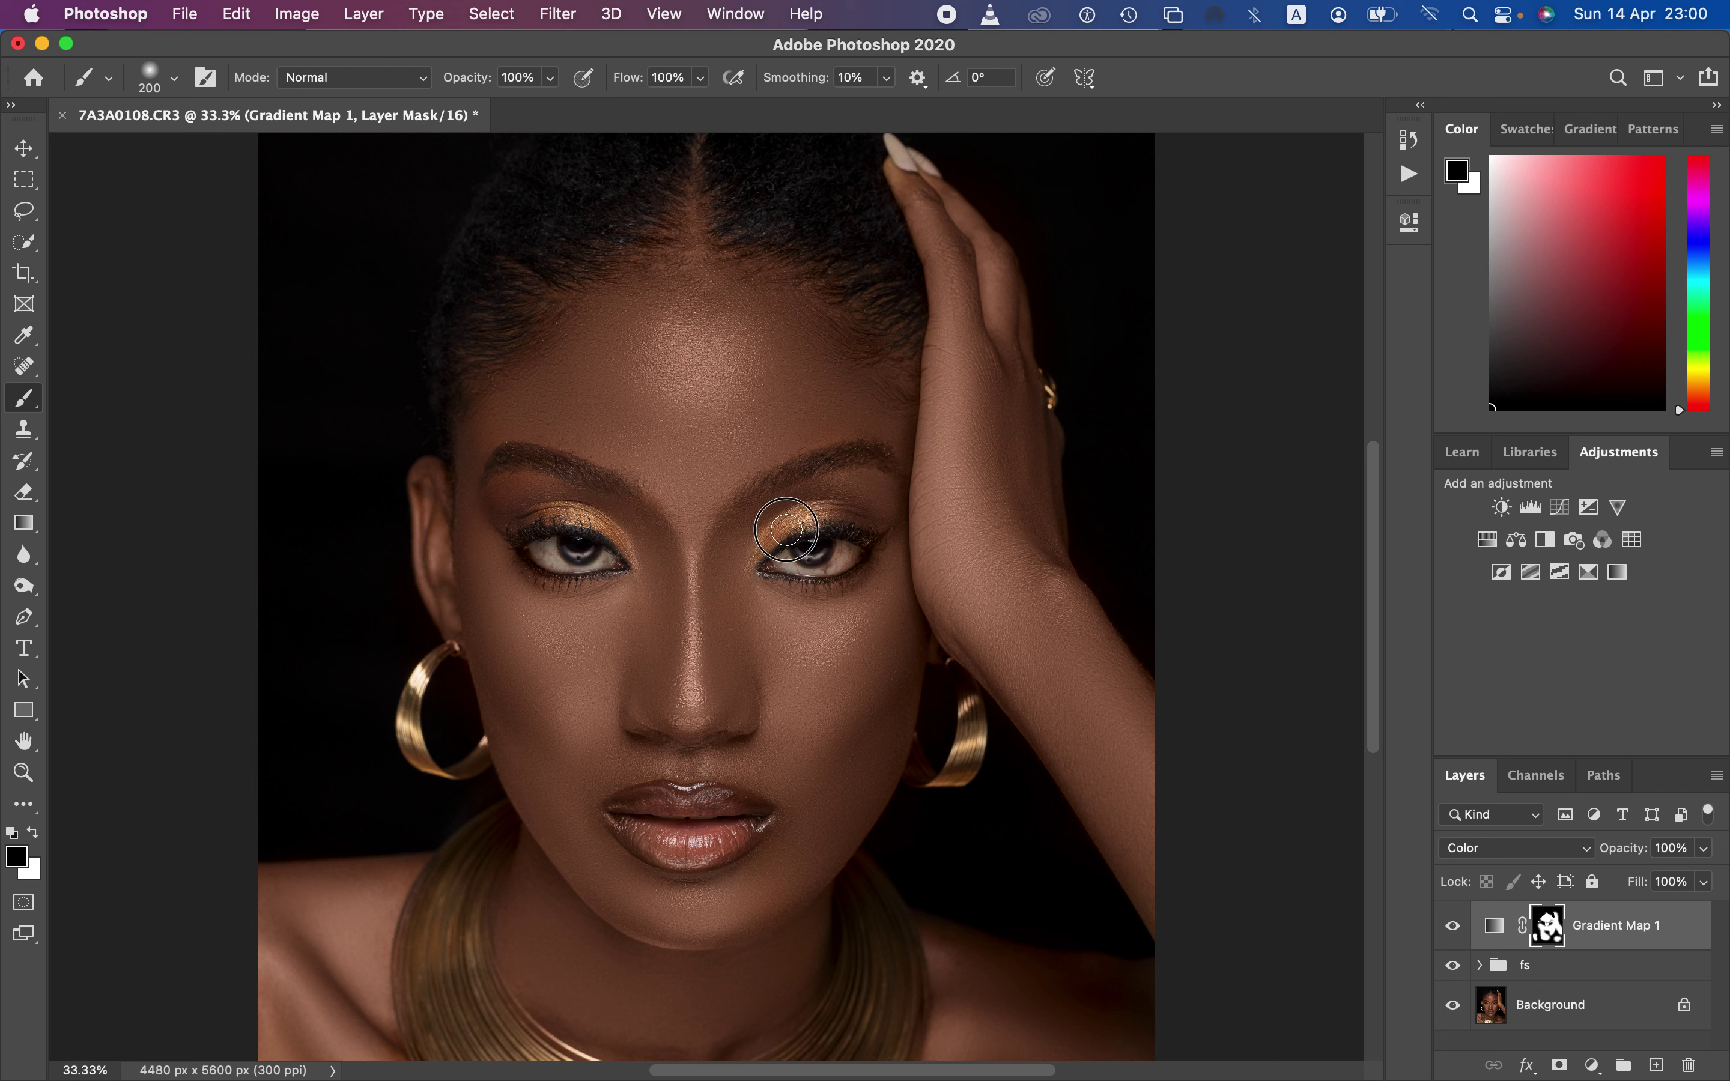
{"action": "mouse_move", "coordinate": [787, 530]}
{"action": "left_mouse_down"}
{"action": "mouse_move", "coordinate": [846, 497]}
{"action": "mouse_move", "coordinate": [812, 500]}
{"action": "mouse_move", "coordinate": [865, 495]}
{"action": "mouse_move", "coordinate": [834, 509]}
{"action": "mouse_move", "coordinate": [875, 510]}
{"action": "mouse_move", "coordinate": [795, 582]}
{"action": "left_mouse_up"}
{"action": "mouse_move", "coordinate": [689, 809]}
{"action": "left_mouse_down"}
{"action": "mouse_move", "coordinate": [639, 834]}
{"action": "mouse_move", "coordinate": [693, 846]}
{"action": "left_mouse_up"}
{"action": "left_click_drag", "start_coordinate": [528, 1034], "coordinate": [519, 1031]}
{"action": "left_click", "coordinate": [36, 833]}
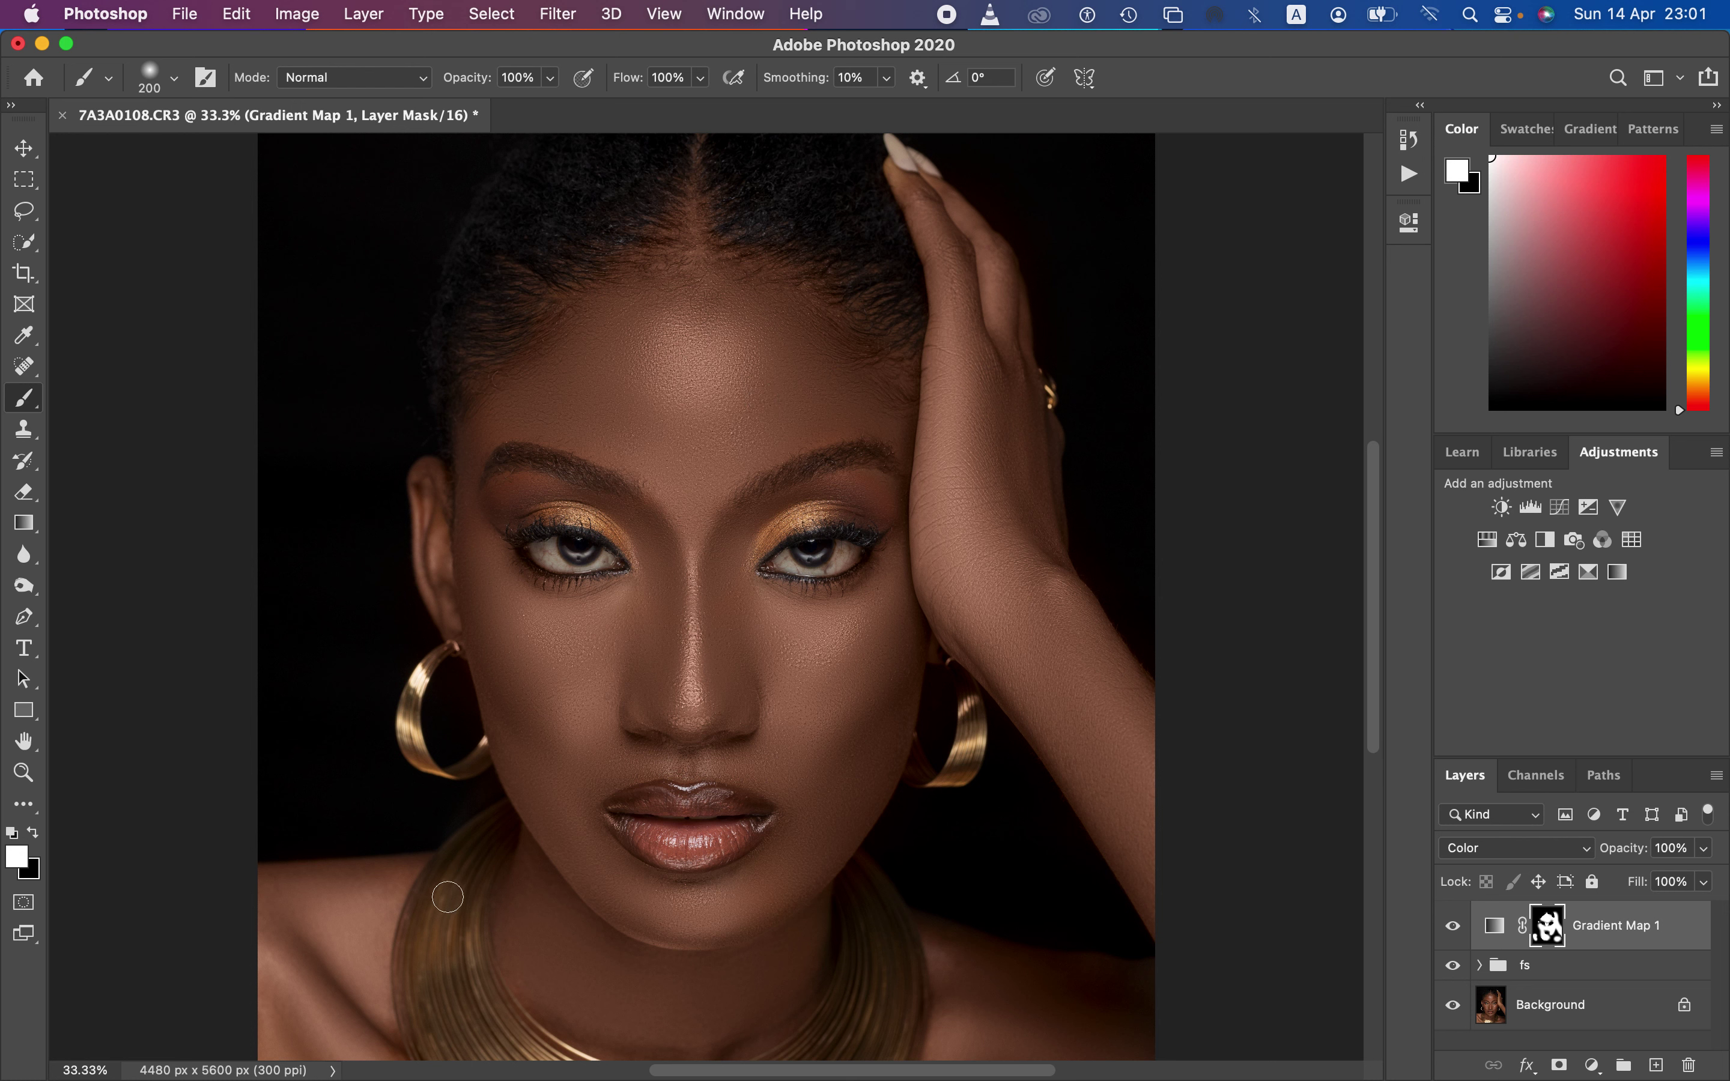
{"action": "key", "text": "x"}
{"action": "mouse_move", "coordinate": [438, 901]}
{"action": "left_mouse_down"}
{"action": "mouse_move", "coordinate": [413, 953]}
{"action": "mouse_move", "coordinate": [425, 927]}
{"action": "left_mouse_up"}
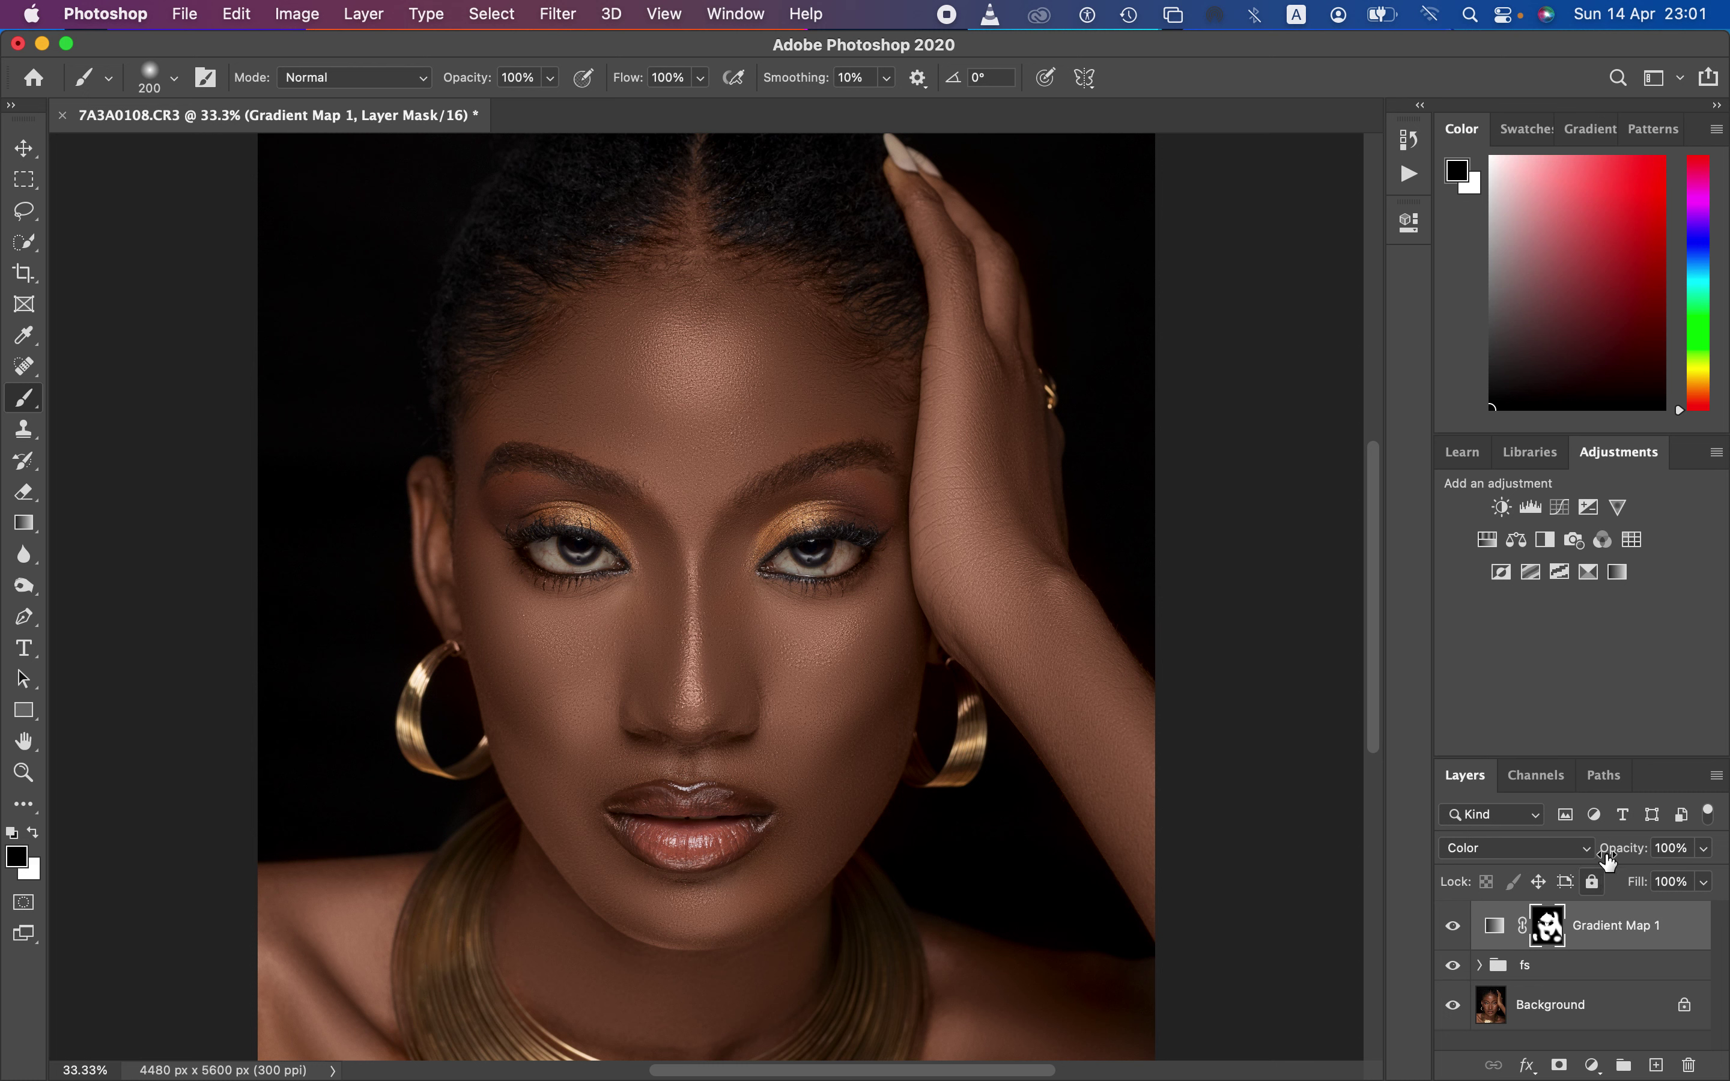
Lower the Gradient Map layer's opacity to 37%
{"action": "left_click_drag", "start_coordinate": [1633, 851], "coordinate": [1652, 891]}
{"action": "left_click", "coordinate": [1704, 848]}
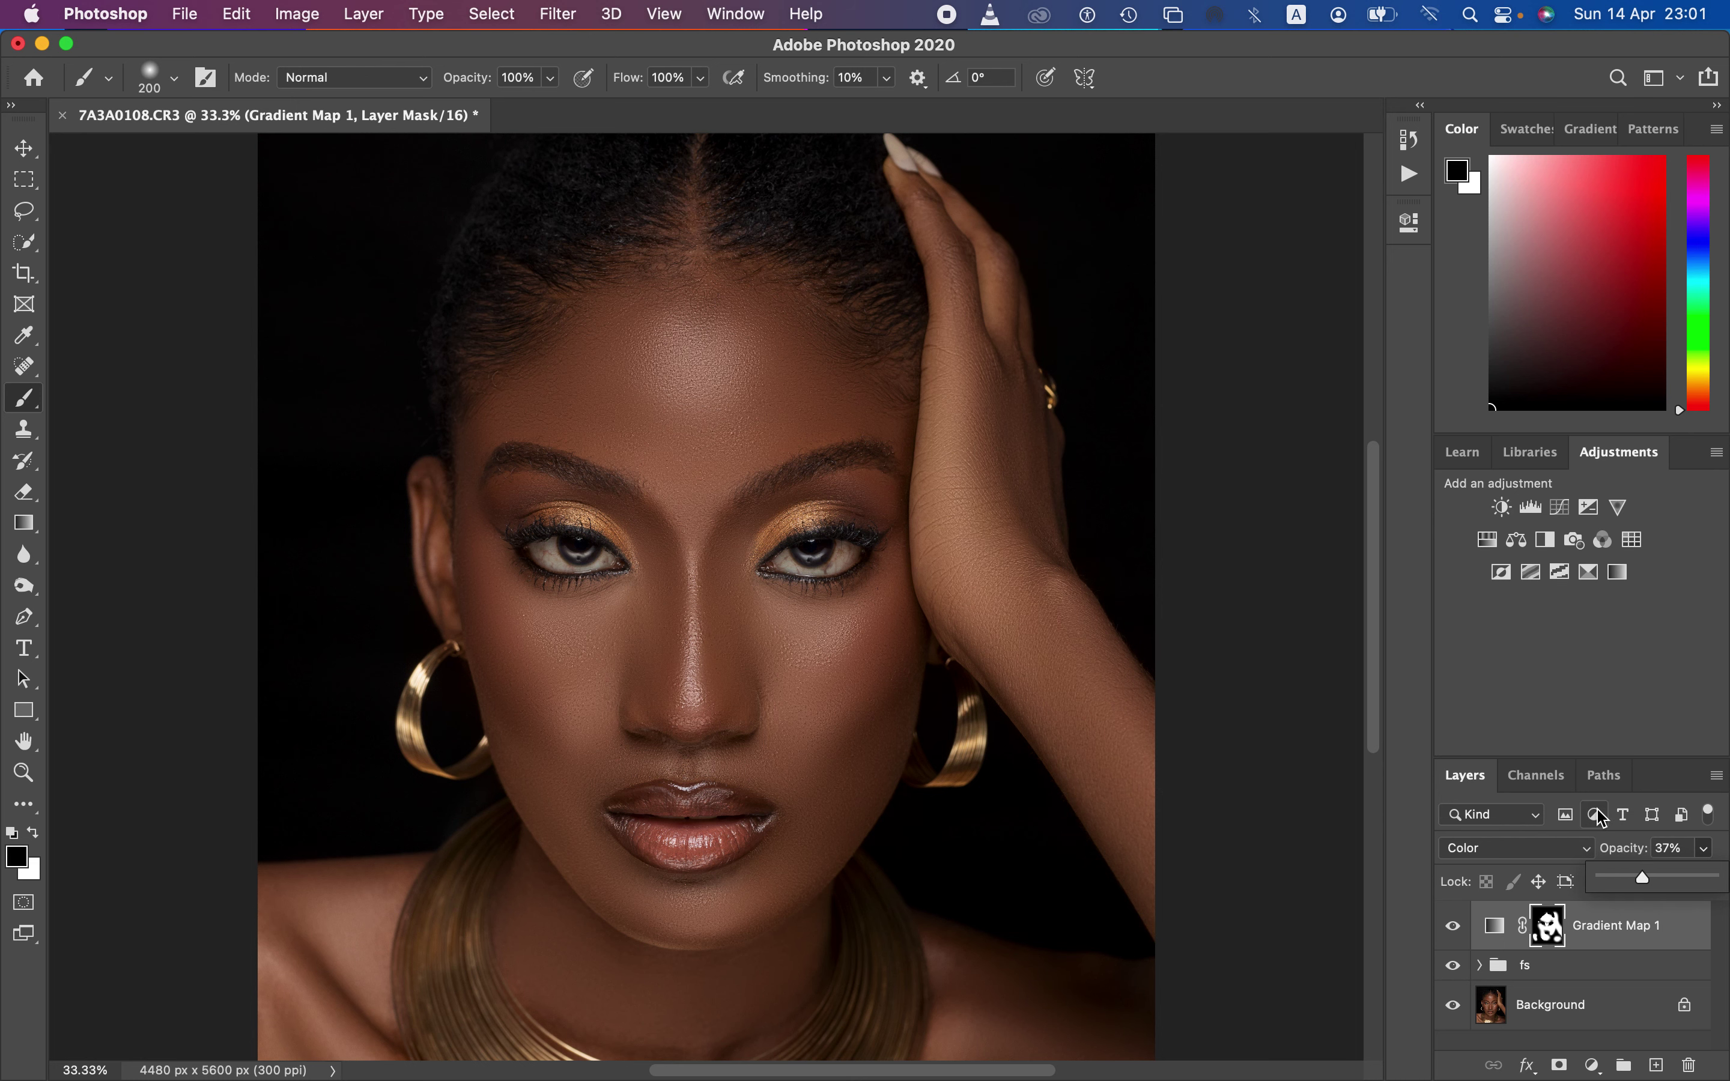
{"action": "key", "text": "super+minus"}
{"action": "key", "text": "super+minus"}
{"action": "key", "text": "super+plus"}
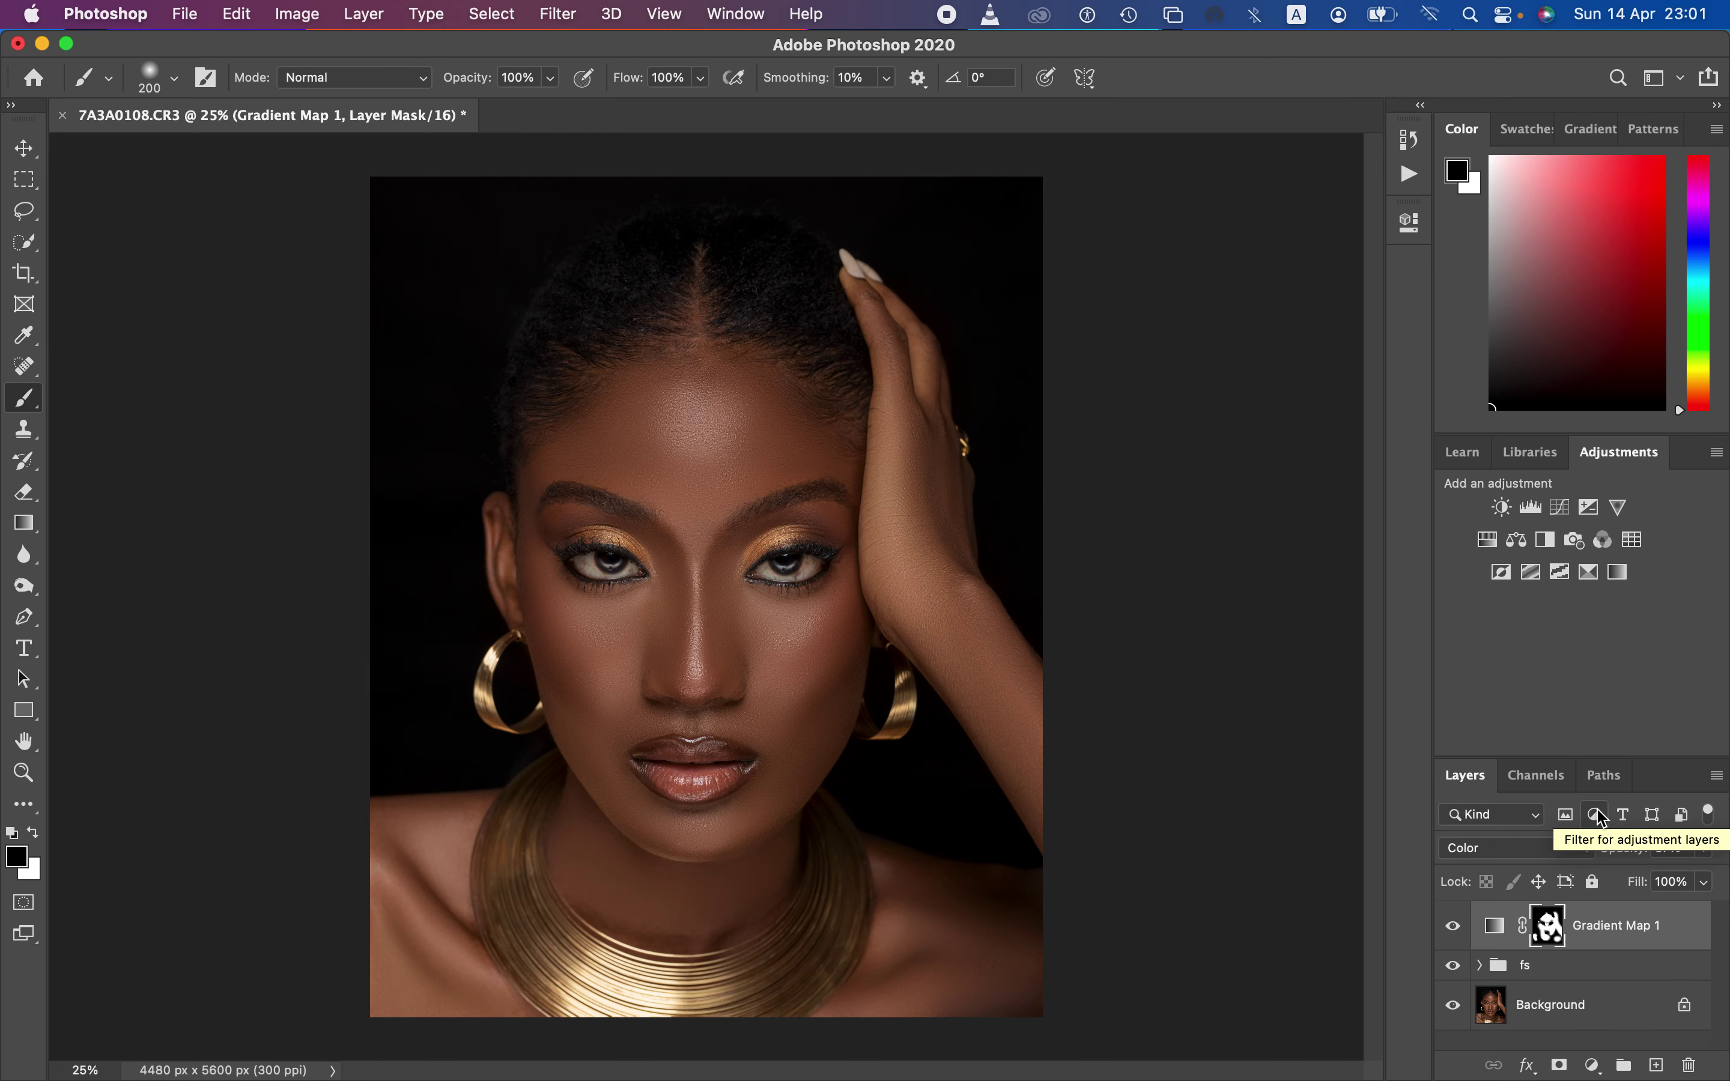
Hide and show the Gradient Map layer to compare the skin tone with and without it
{"action": "left_click", "coordinate": [1454, 927]}
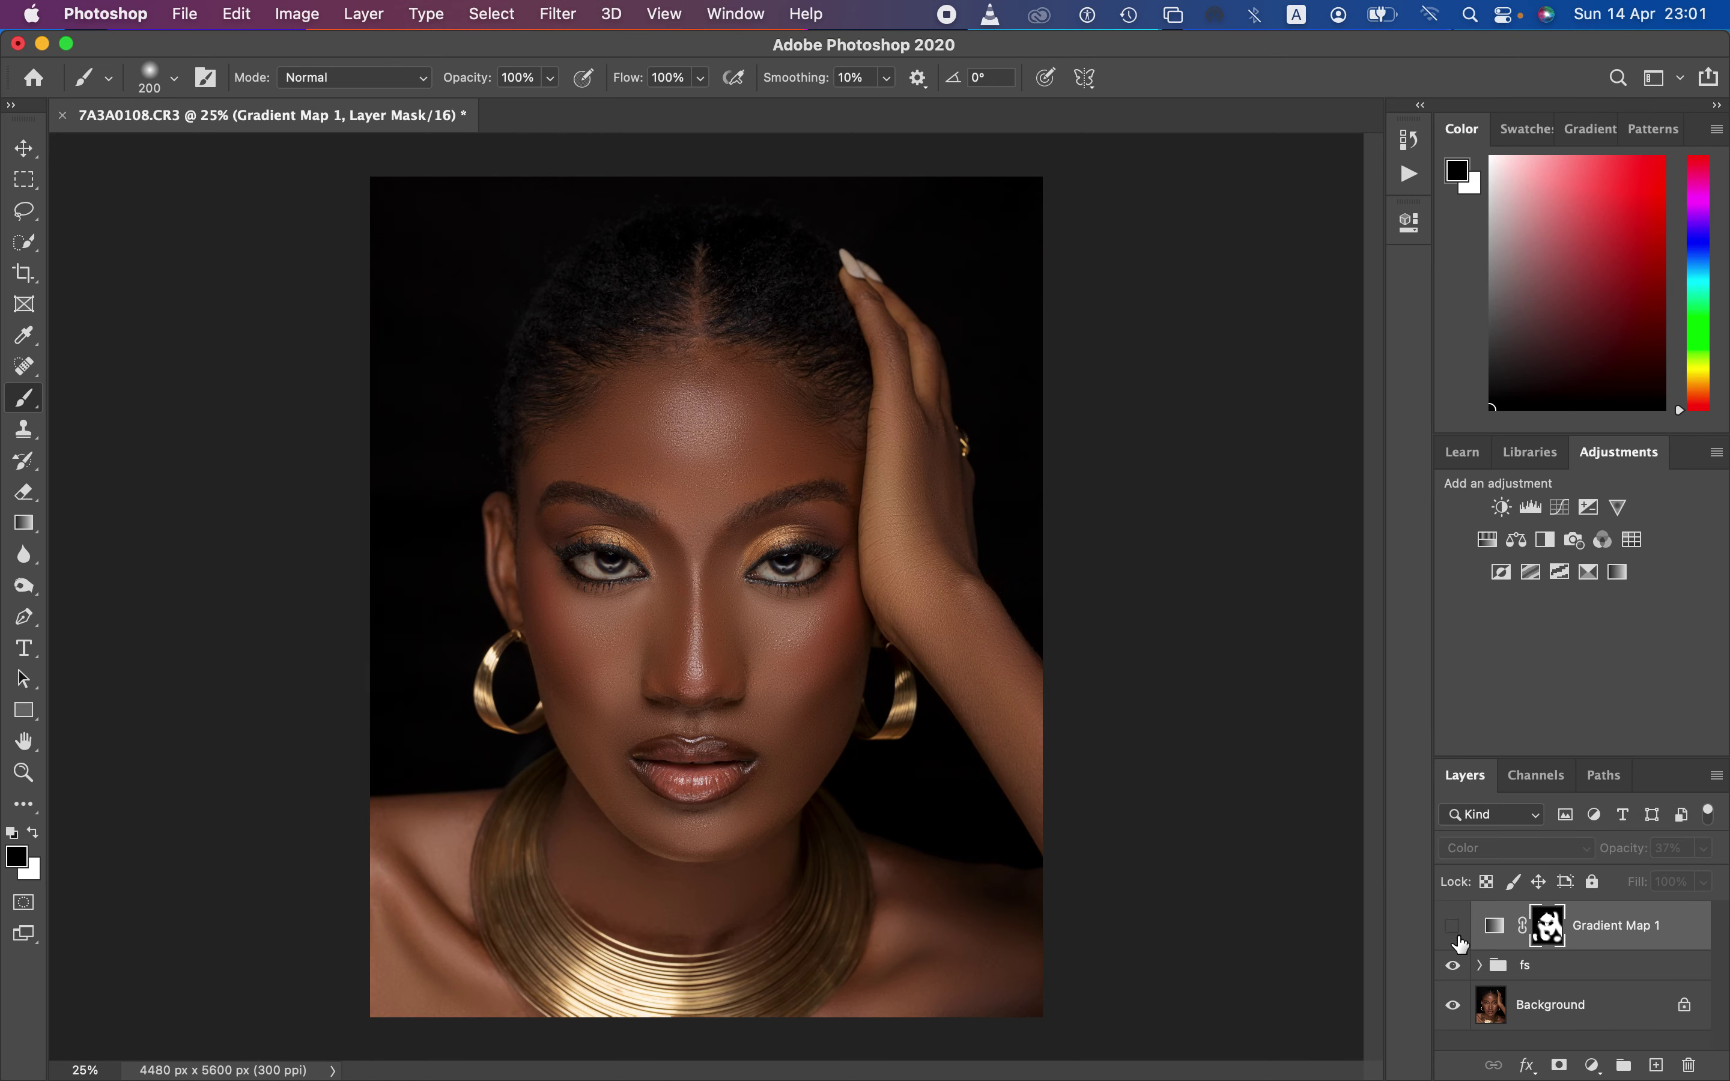
{"action": "left_click", "coordinate": [1455, 930]}
{"action": "left_click", "coordinate": [1458, 933]}
{"action": "left_click", "coordinate": [1460, 932]}
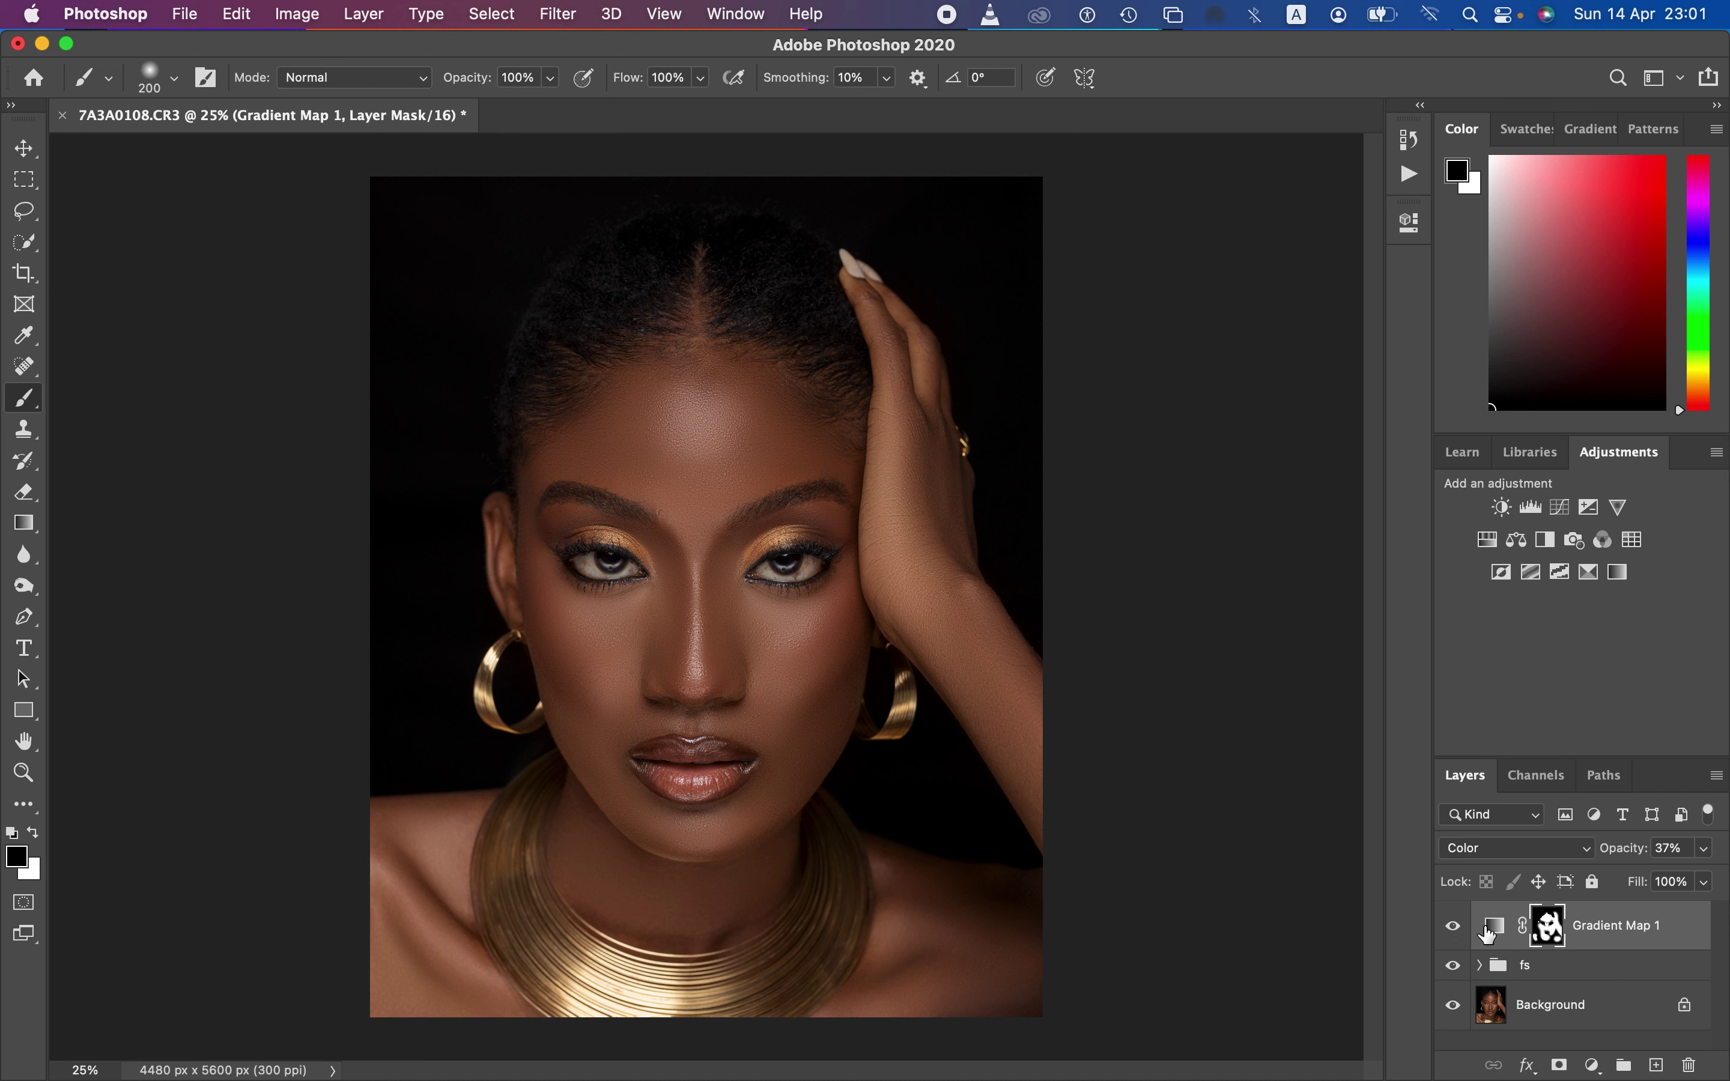
{"action": "left_click_drag", "start_coordinate": [1637, 855], "coordinate": [1636, 858]}
Add a Black & White adjustment layer at the top and set its blend mode to Multiply
{"action": "left_click", "coordinate": [1591, 1067]}
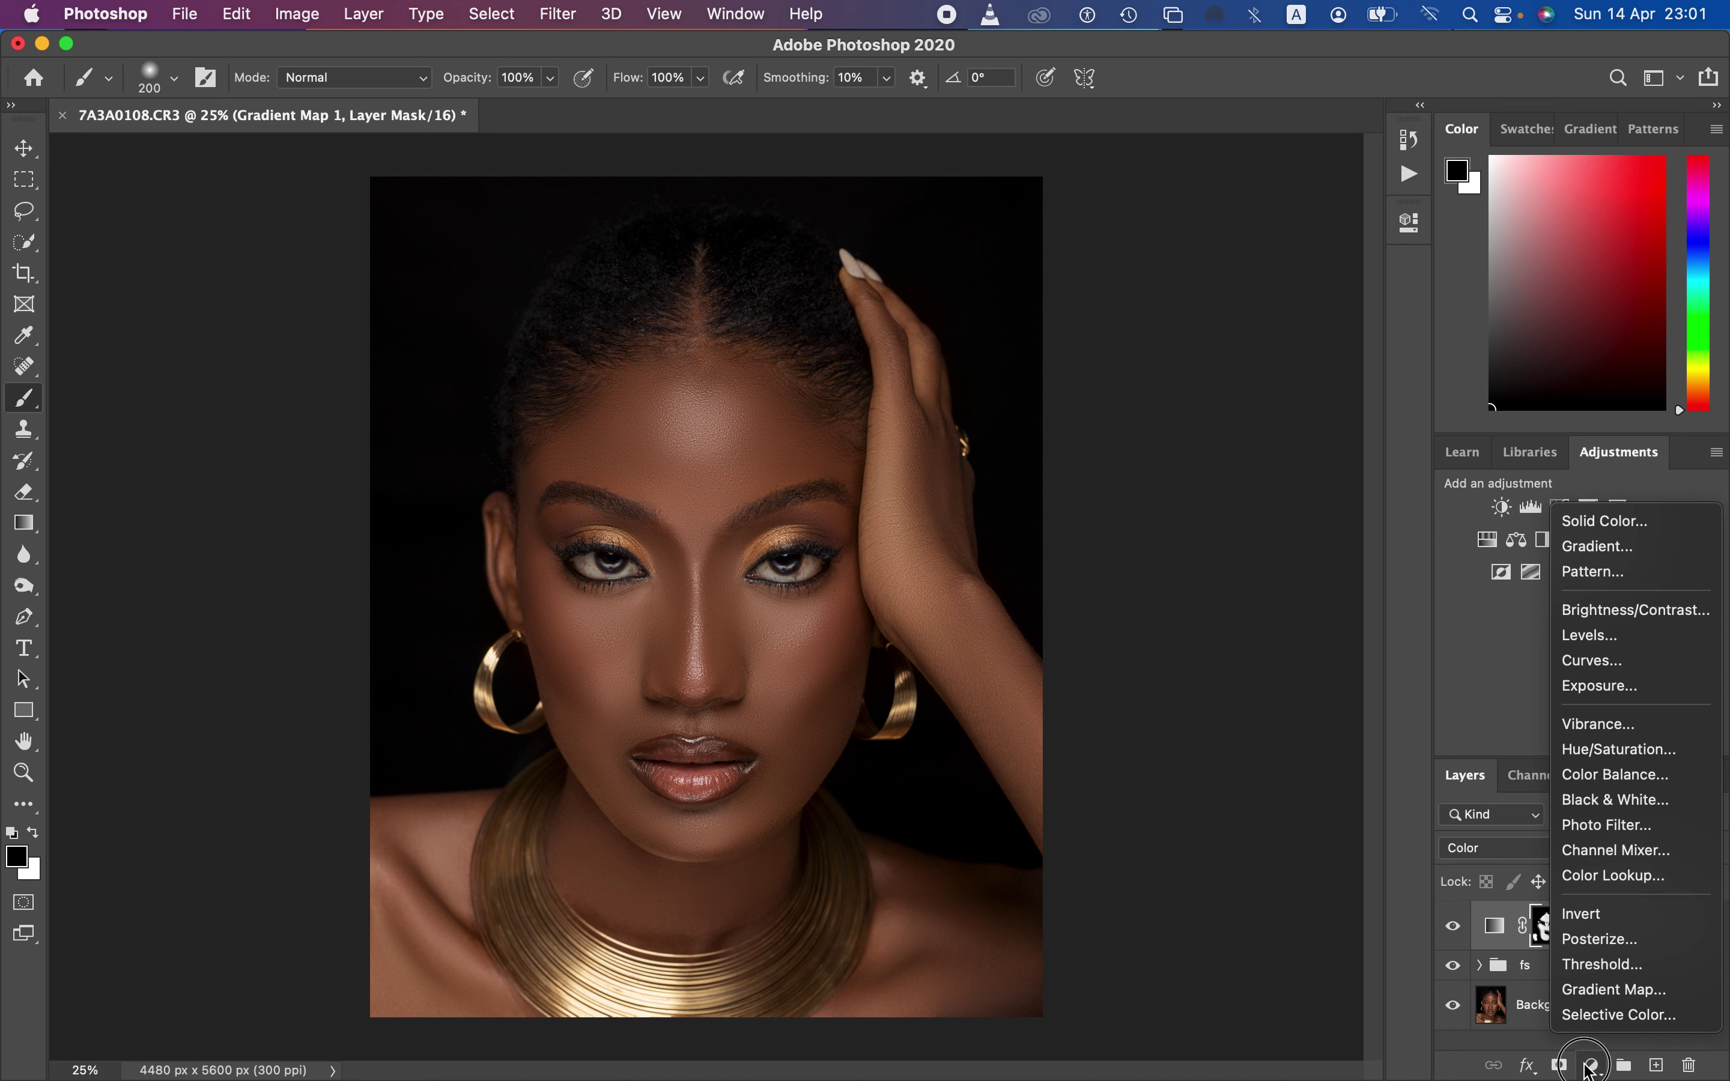
{"action": "left_click", "coordinate": [1613, 799]}
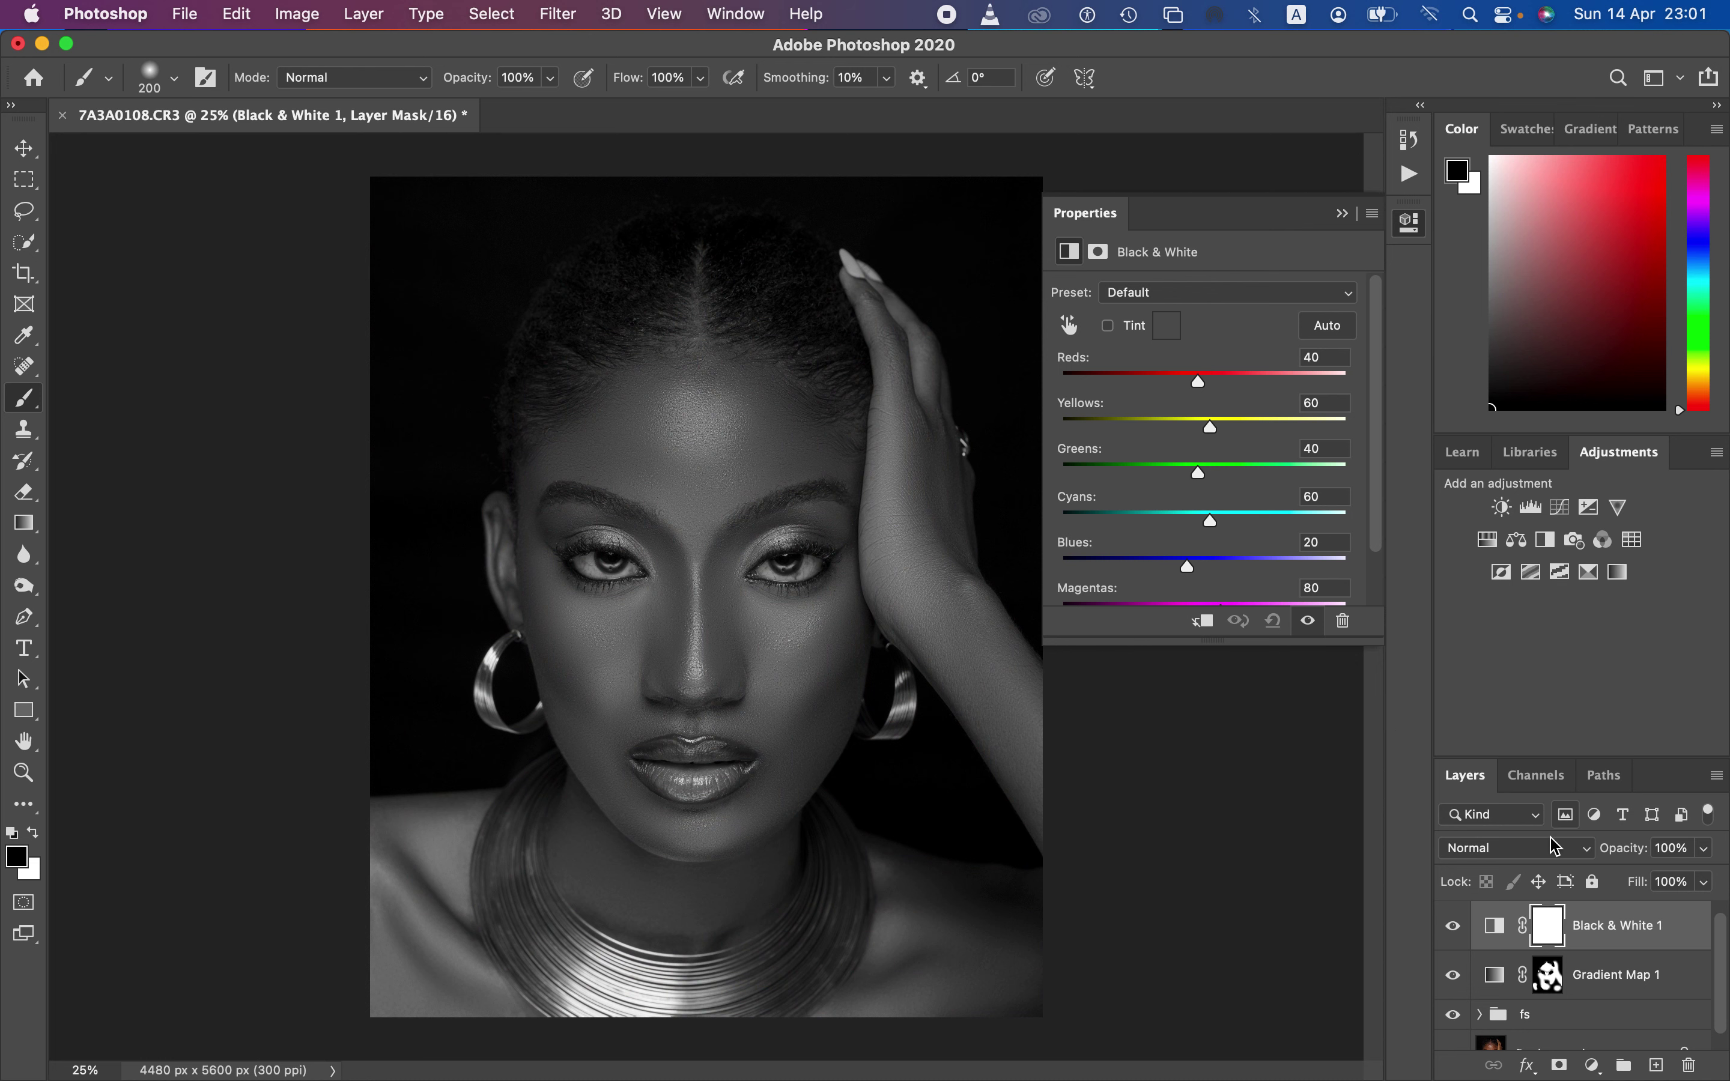
{"action": "left_click", "coordinate": [1508, 851]}
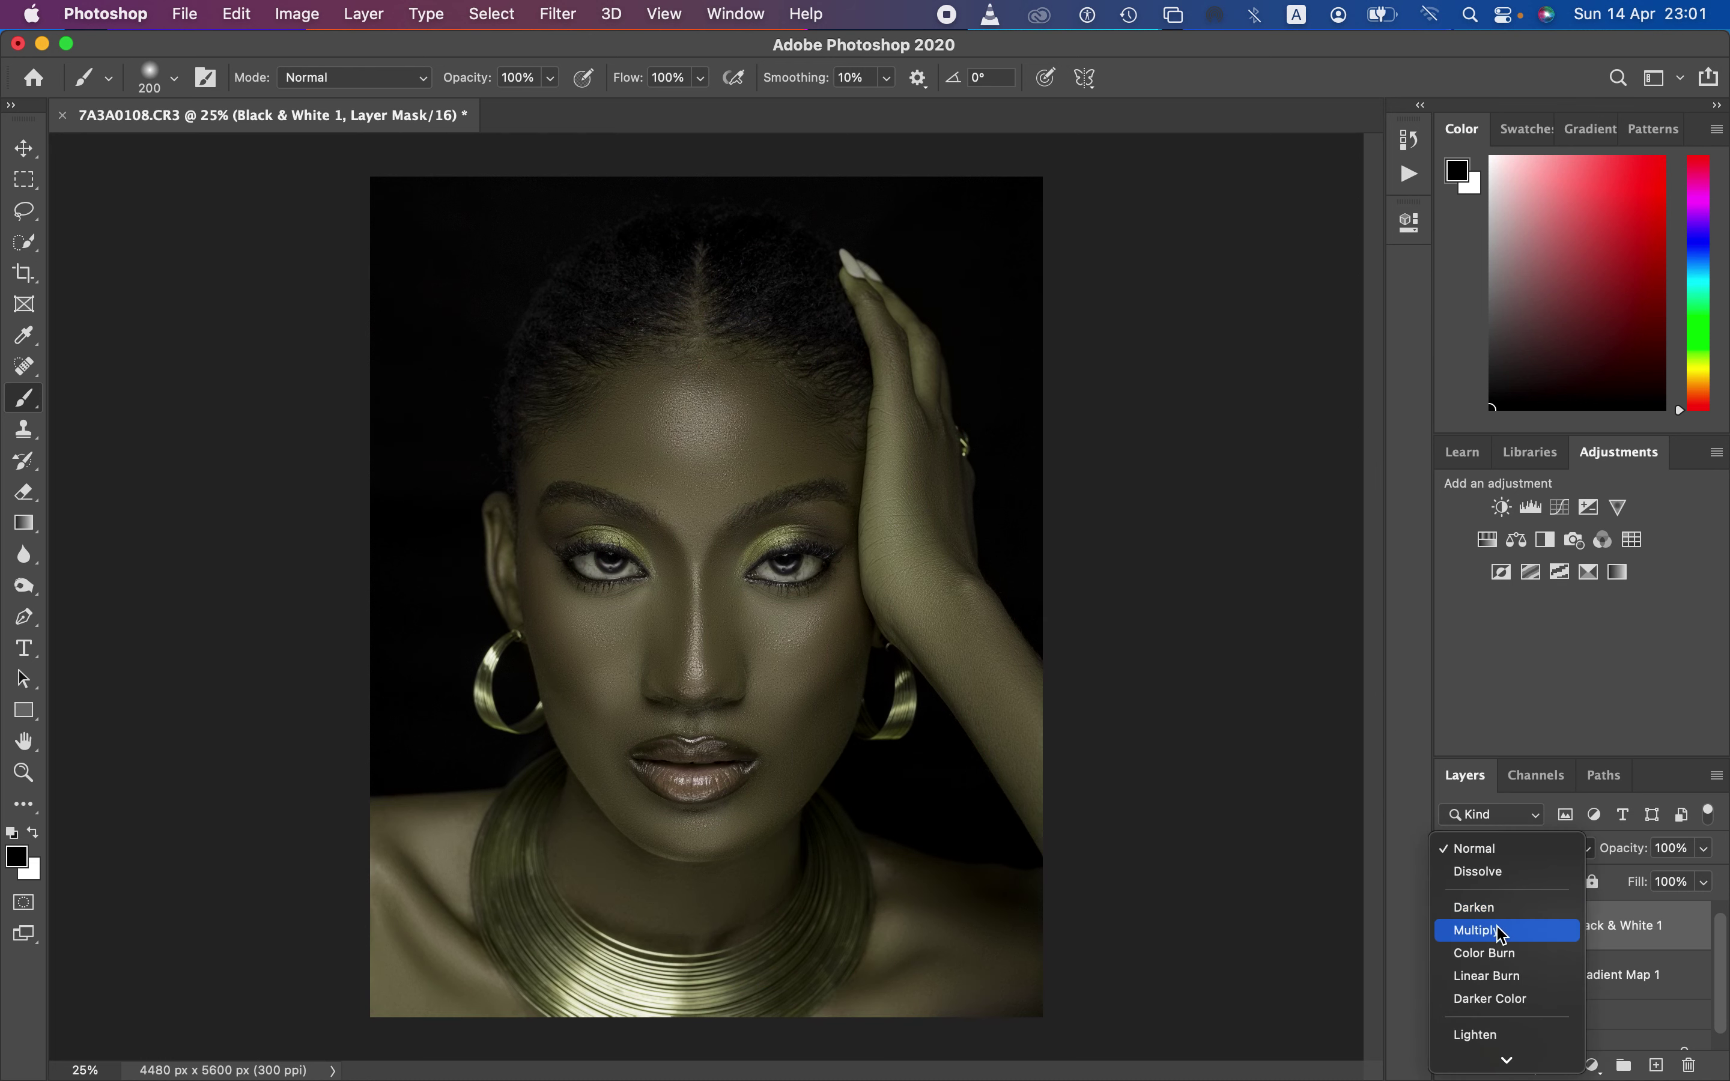
{"action": "left_click", "coordinate": [1503, 931]}
Reduce the Black & White layer's opacity to 11%
{"action": "left_click", "coordinate": [1704, 849]}
{"action": "left_click_drag", "start_coordinate": [1705, 874], "coordinate": [1621, 892]}
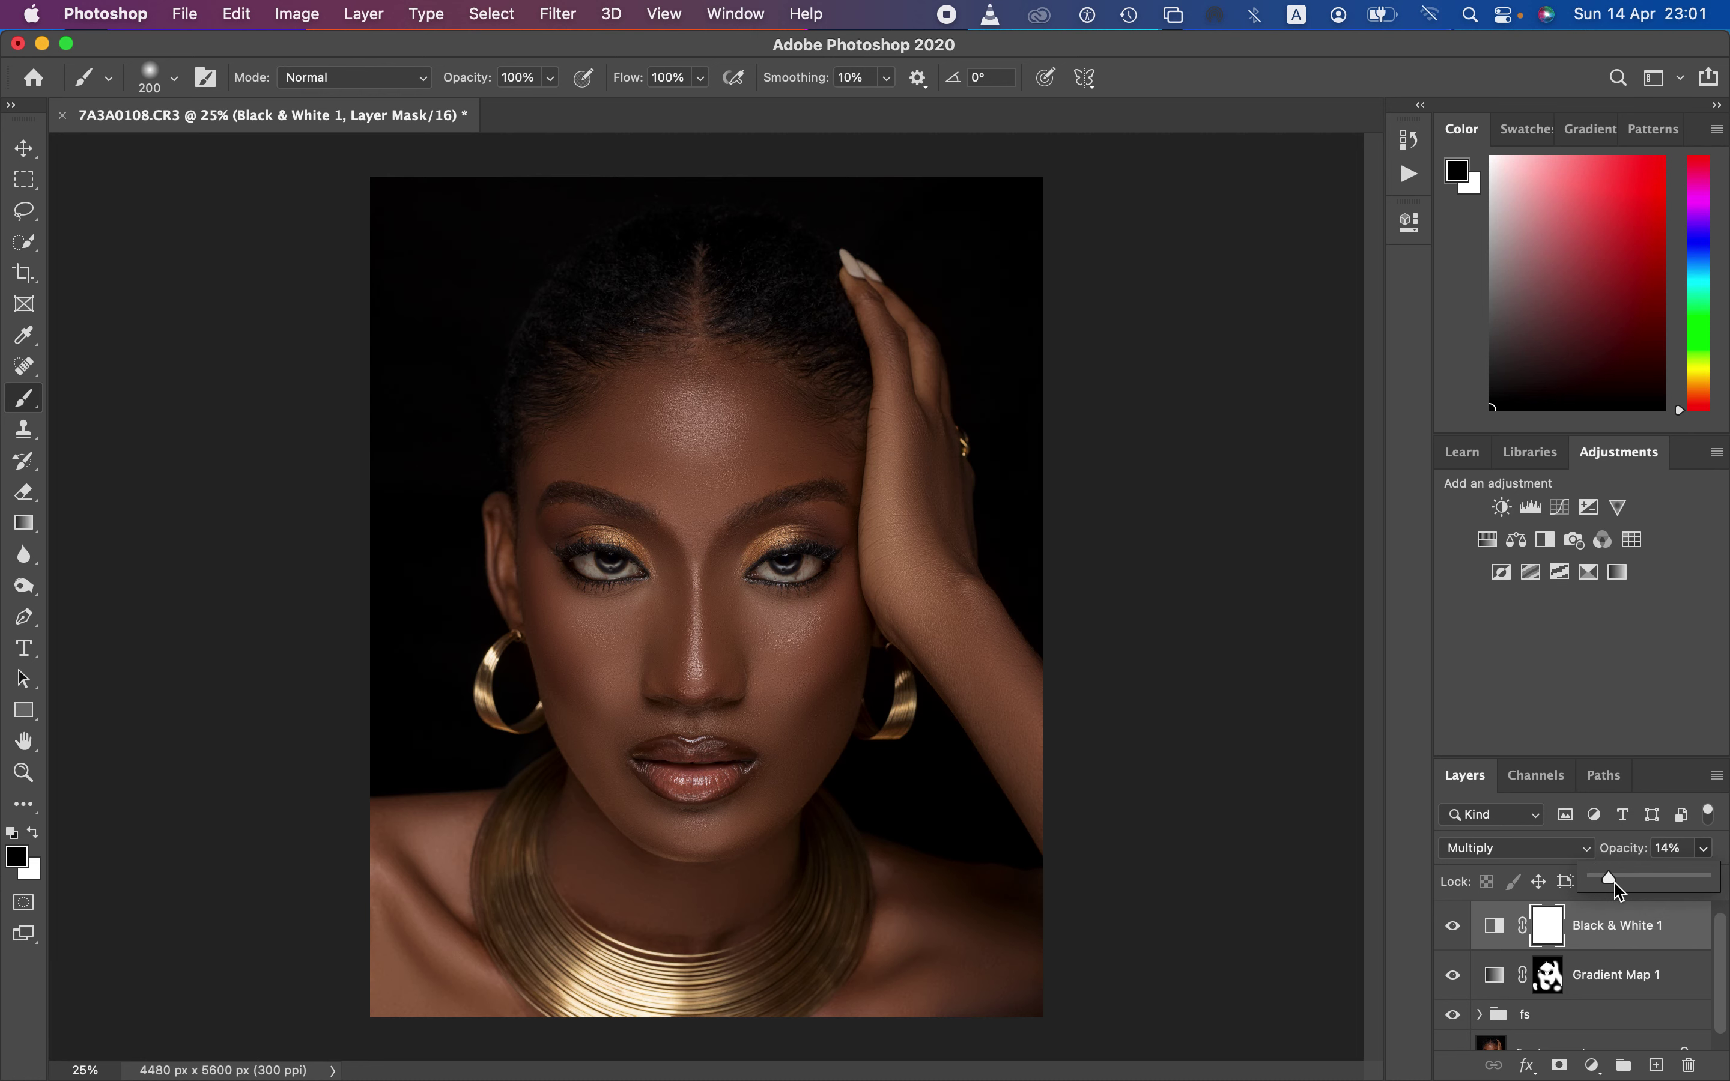
{"action": "left_click", "coordinate": [1618, 889]}
{"action": "left_click_drag", "start_coordinate": [1611, 883], "coordinate": [1615, 880]}
{"action": "left_click_drag", "start_coordinate": [1618, 888], "coordinate": [1610, 880]}
{"action": "left_click", "coordinate": [1453, 937]}
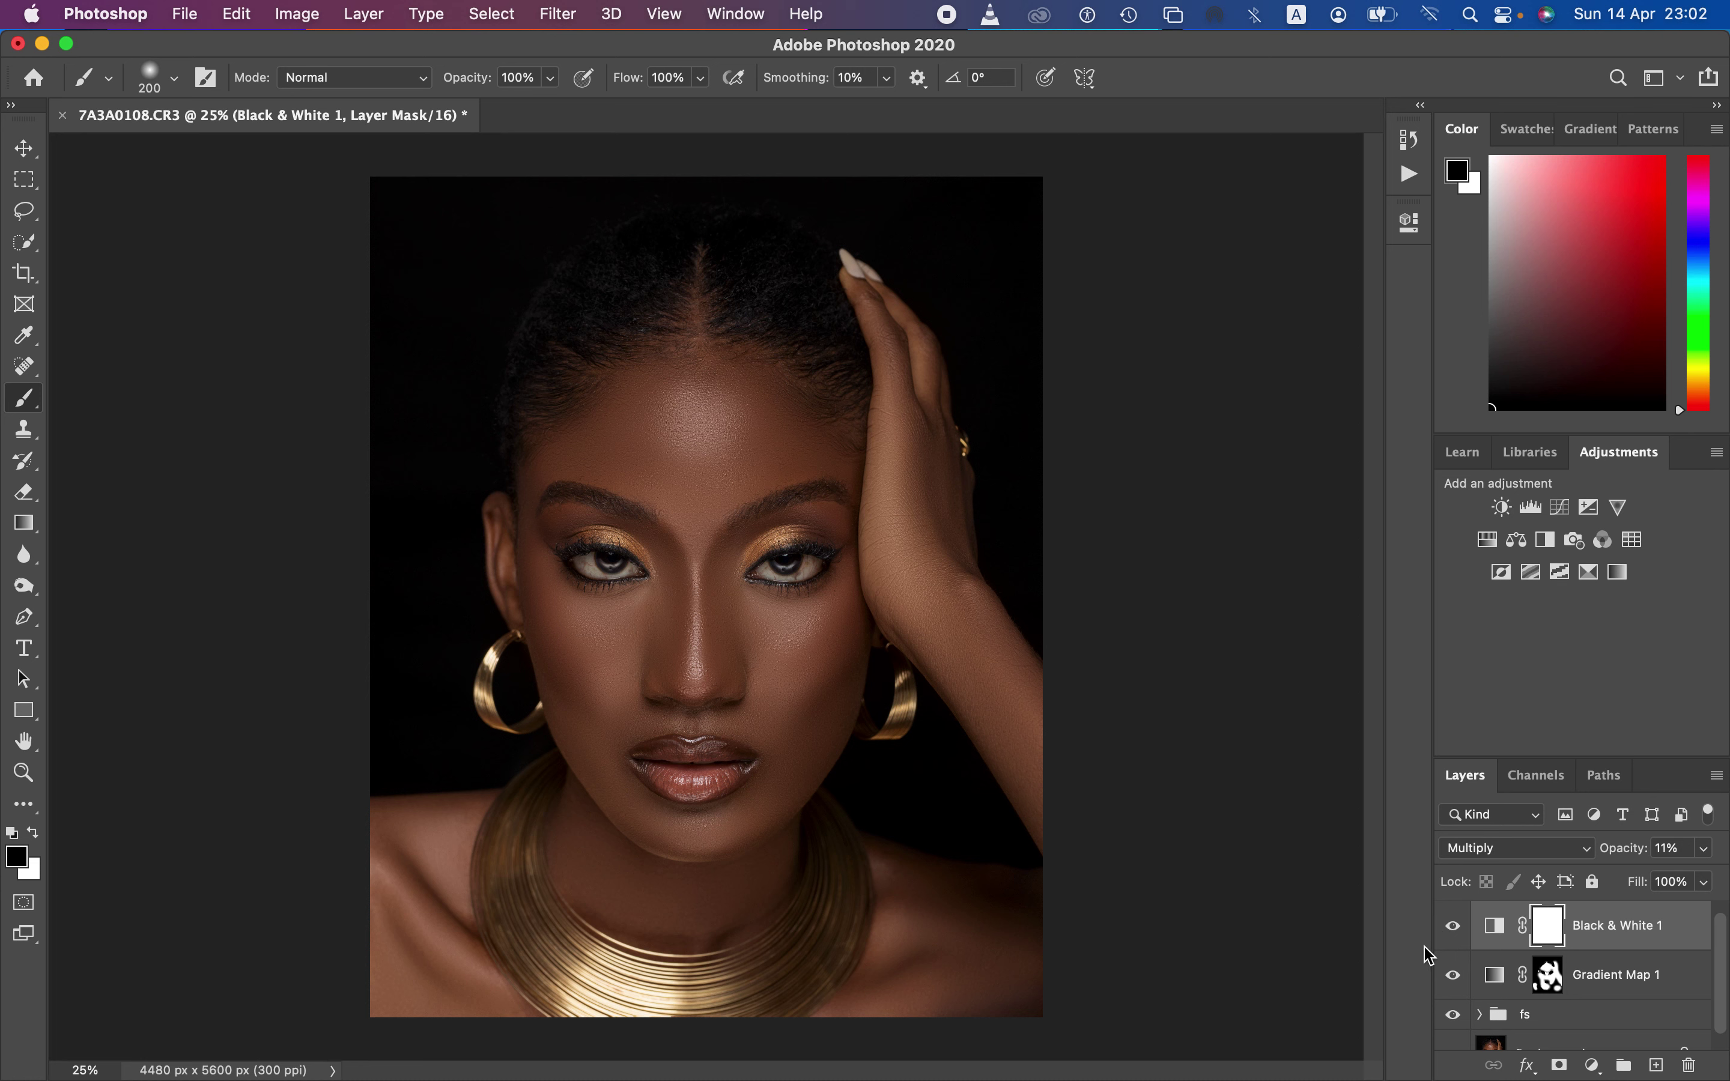
Add a Selective Color adjustment layer and adjust the Black and Yellow amounts of the Blacks to tint the shadows blue
{"action": "left_click", "coordinate": [1592, 1065]}
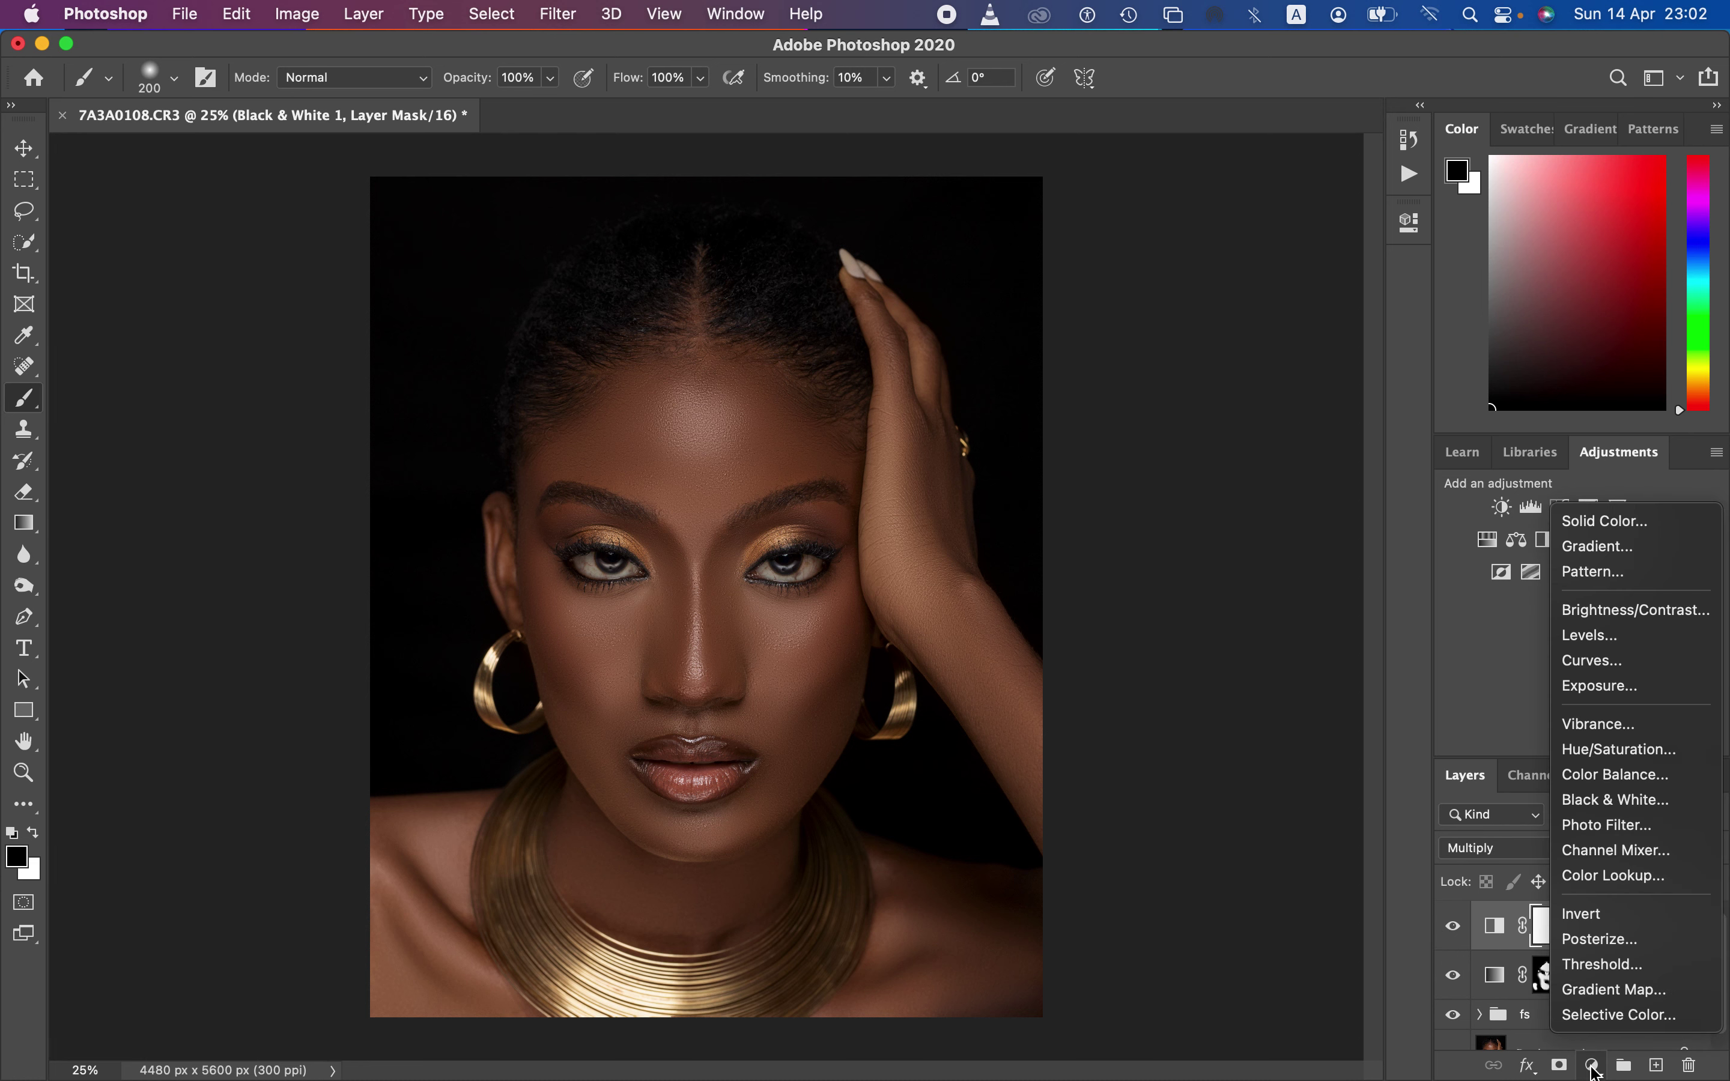
{"action": "left_click", "coordinate": [1612, 1015]}
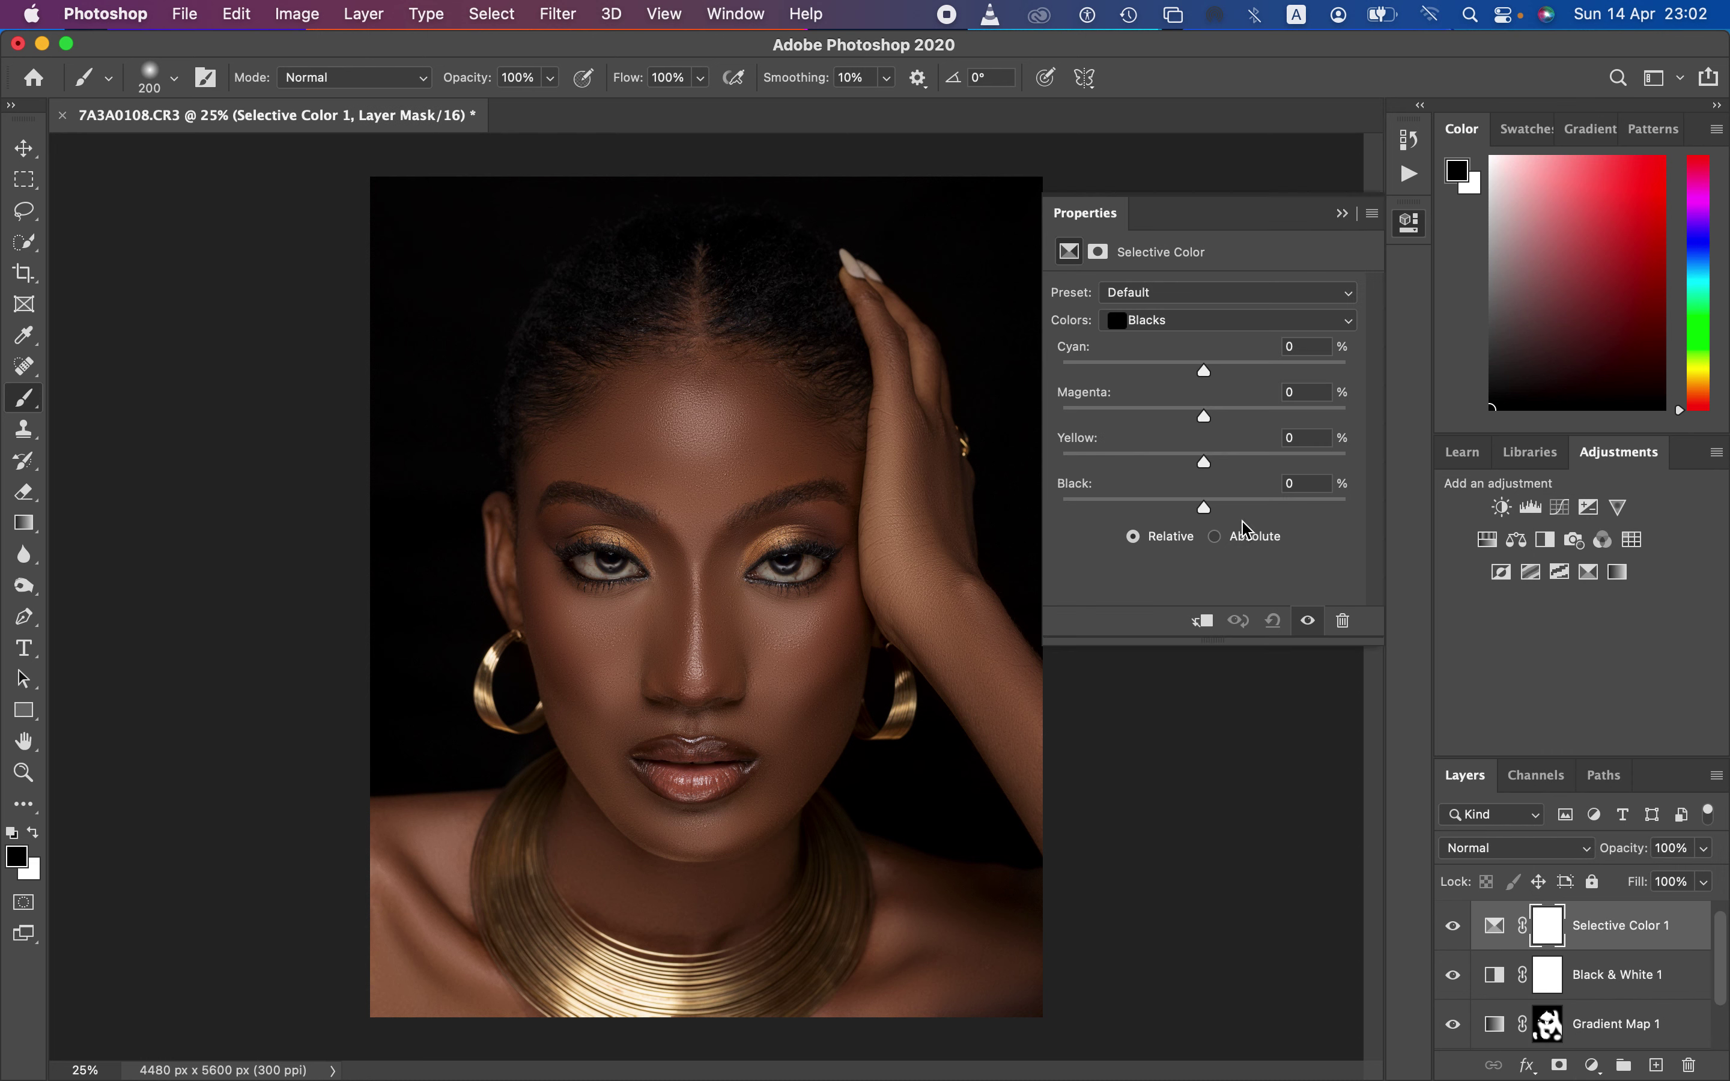
{"action": "left_click_drag", "start_coordinate": [1202, 512], "coordinate": [1207, 504]}
{"action": "left_click_drag", "start_coordinate": [1205, 463], "coordinate": [1205, 470]}
{"action": "left_click", "coordinate": [1342, 213]}
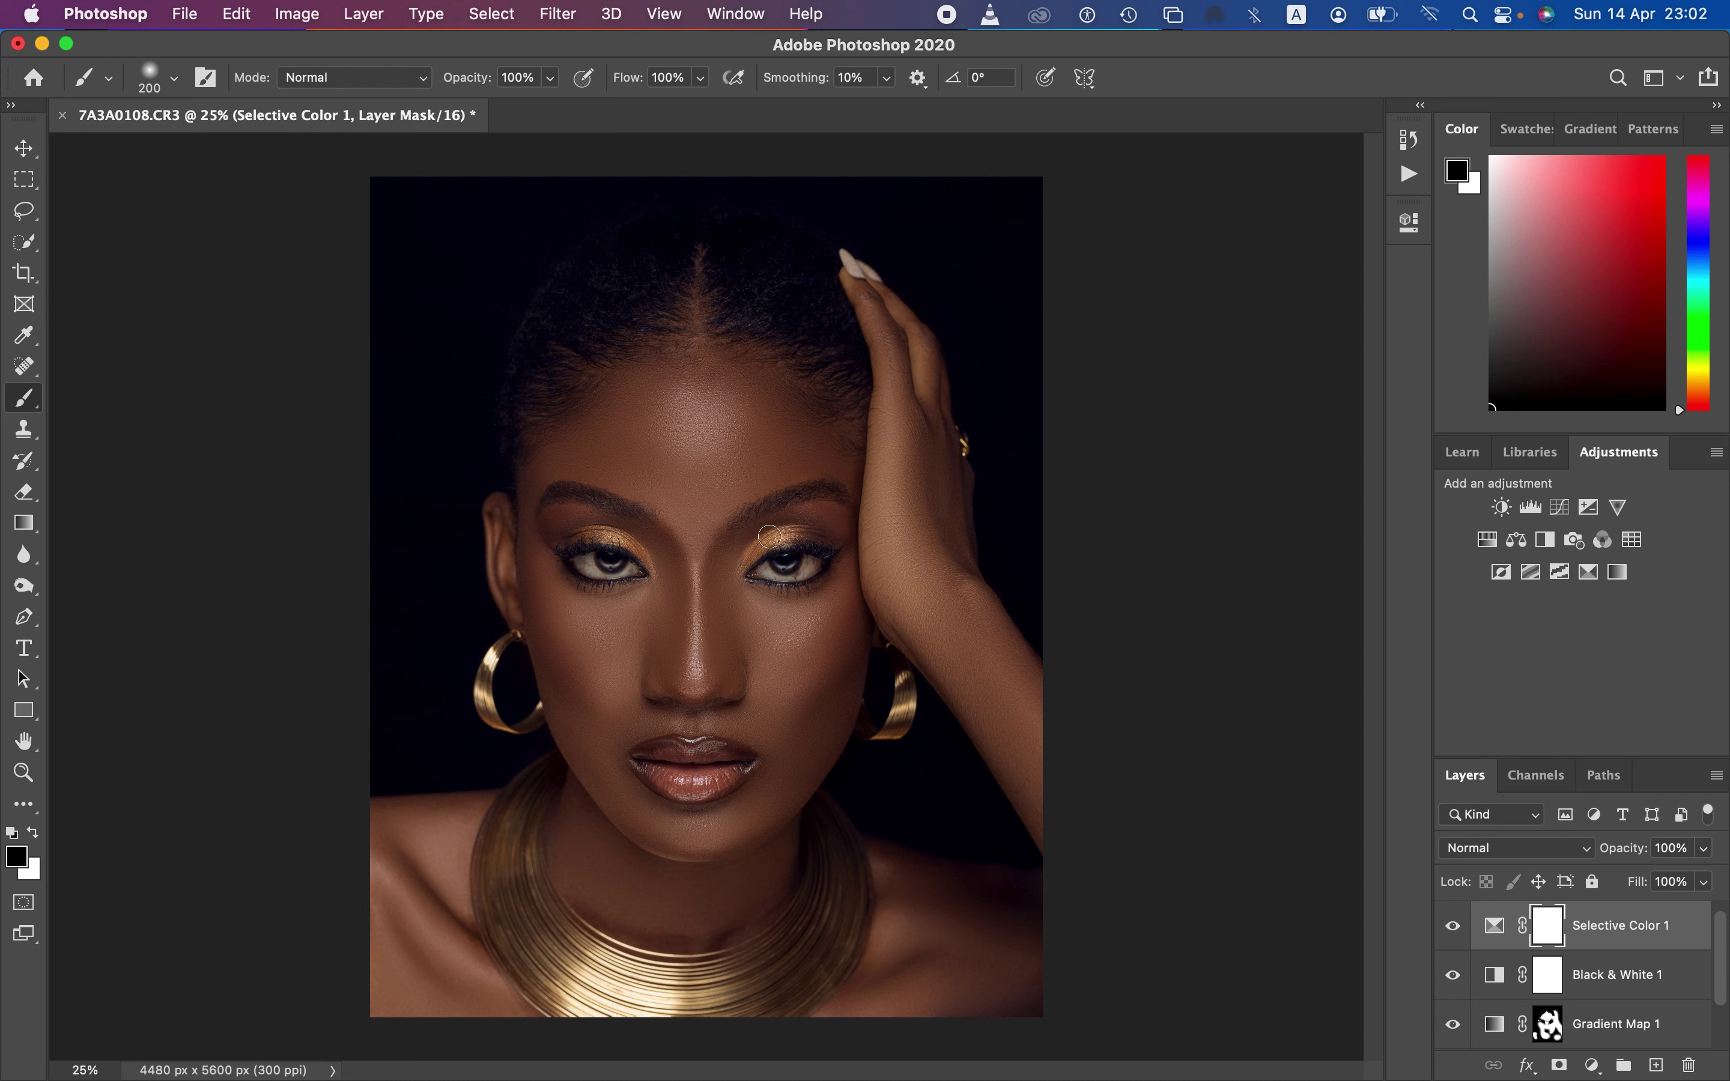
Compare the retouched portrait with the original by repeatedly isolating the Background layer
{"action": "left_click_drag", "start_coordinate": [1723, 961], "coordinate": [1726, 1019]}
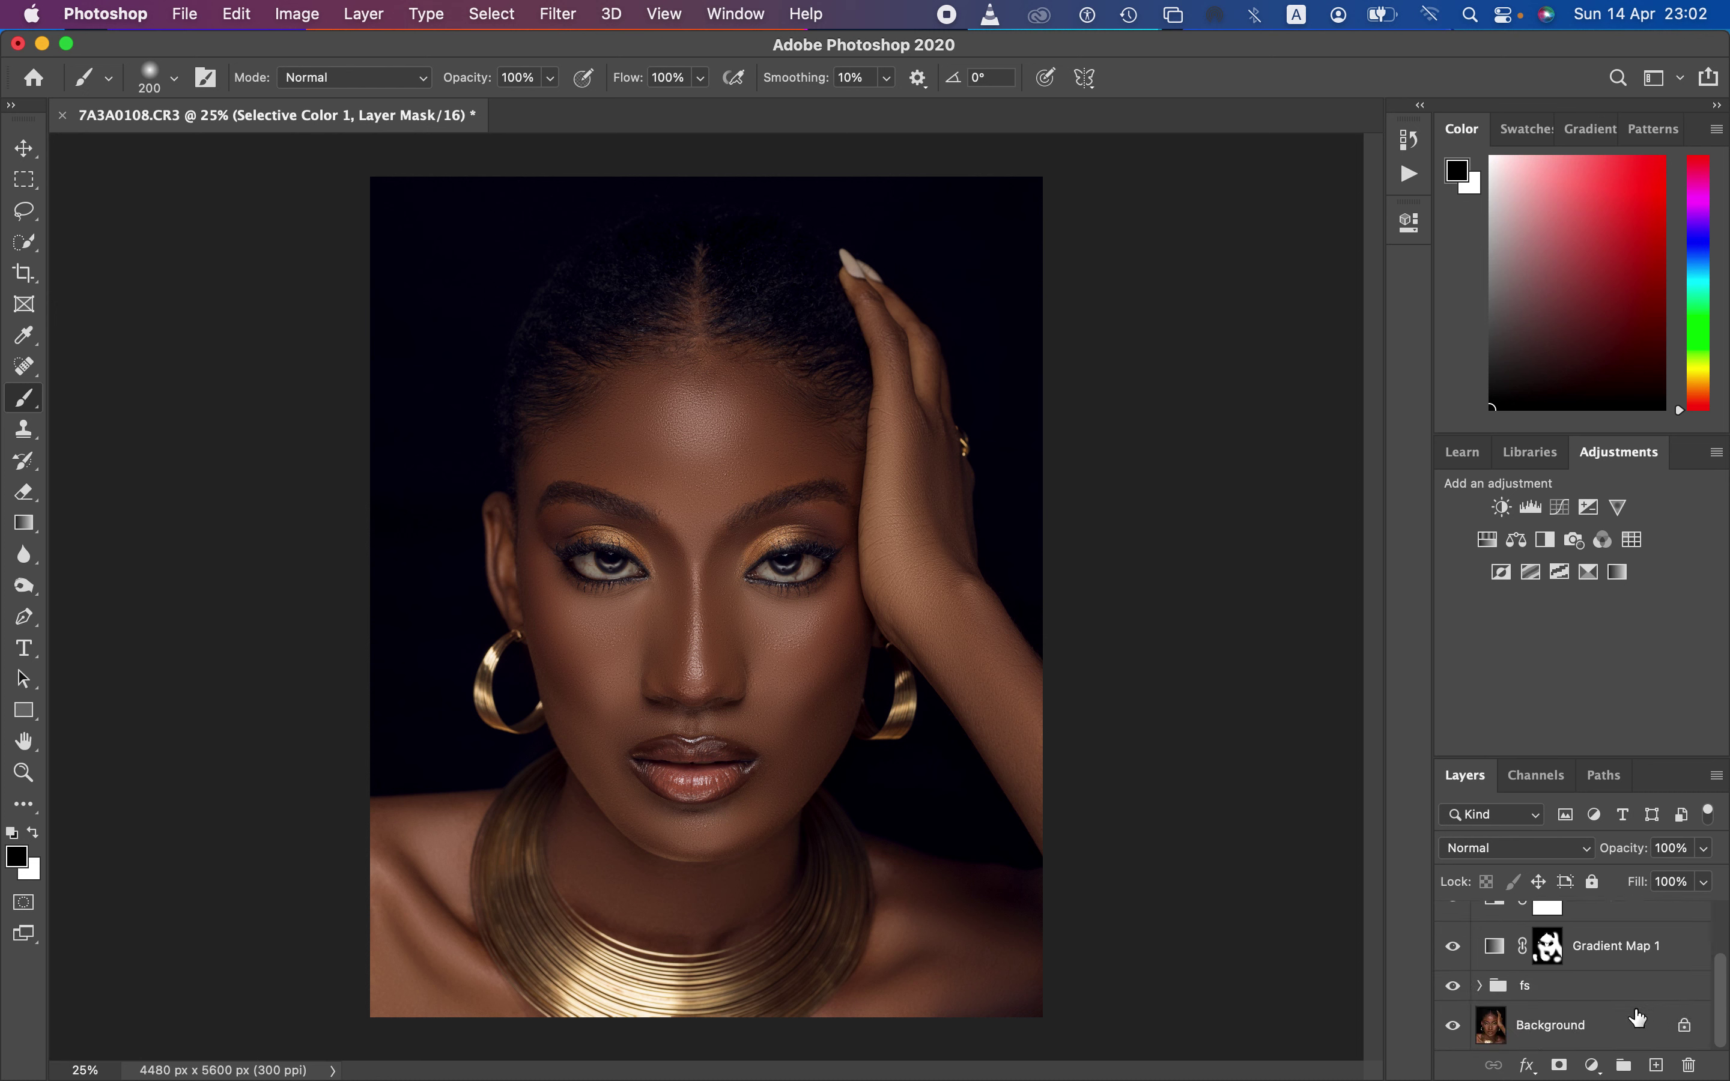
{"action": "left_click", "coordinate": [1452, 1029], "text": "alt"}
{"action": "left_click", "coordinate": [1454, 1030], "text": "alt"}
{"action": "left_click", "coordinate": [1456, 1030], "text": "alt"}
{"action": "left_click", "coordinate": [1454, 1030], "text": "alt"}
{"action": "left_click", "coordinate": [1454, 1030], "text": "alt"}
{"action": "left_click", "coordinate": [1454, 1029], "text": "alt"}
Stamp all visible layers into a new layer at the top of the layer stack
{"action": "scroll", "coordinate": [1723, 969], "scroll_direction": "up", "scroll_amount": 1}
{"action": "left_click_drag", "start_coordinate": [1723, 969], "coordinate": [1724, 910]}
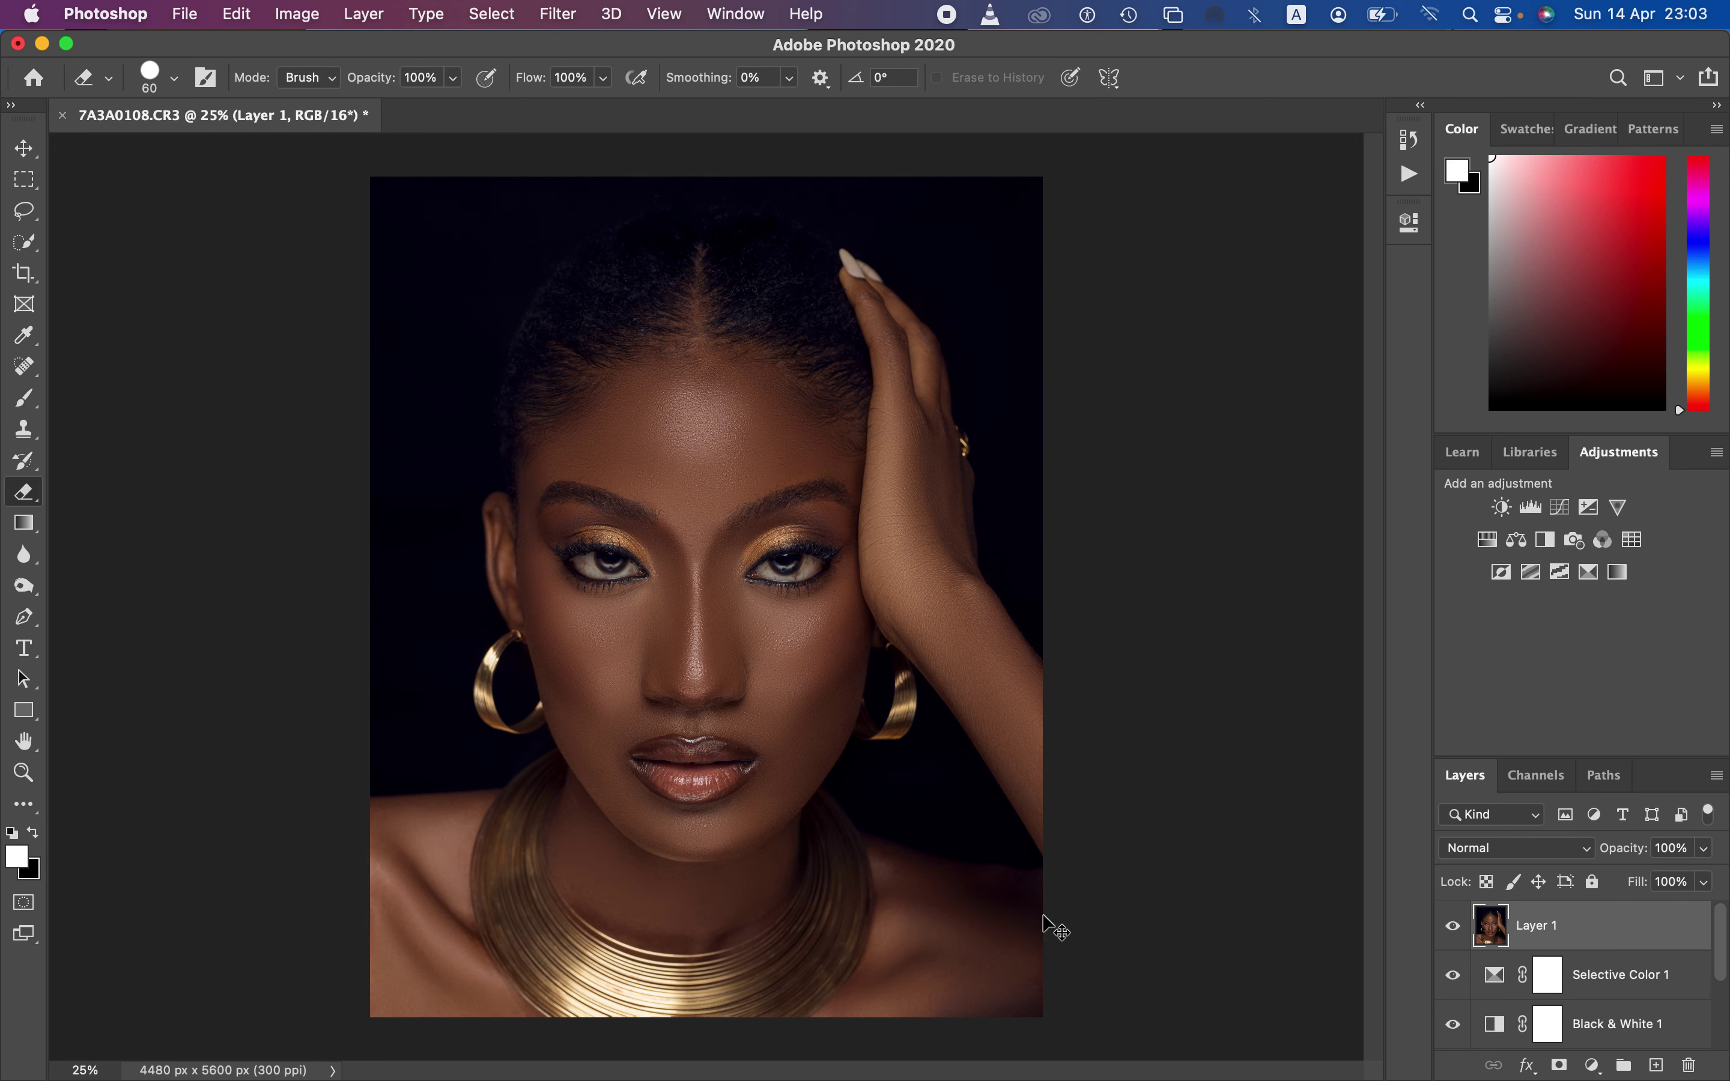
Remove the red veins from the white of the eye on the image's left with the Spot Healing Brush
{"action": "key", "text": "super+equal"}
{"action": "key", "text": "super+equal"}
{"action": "key", "text": "super+equal"}
{"action": "key", "text": "super+equal"}
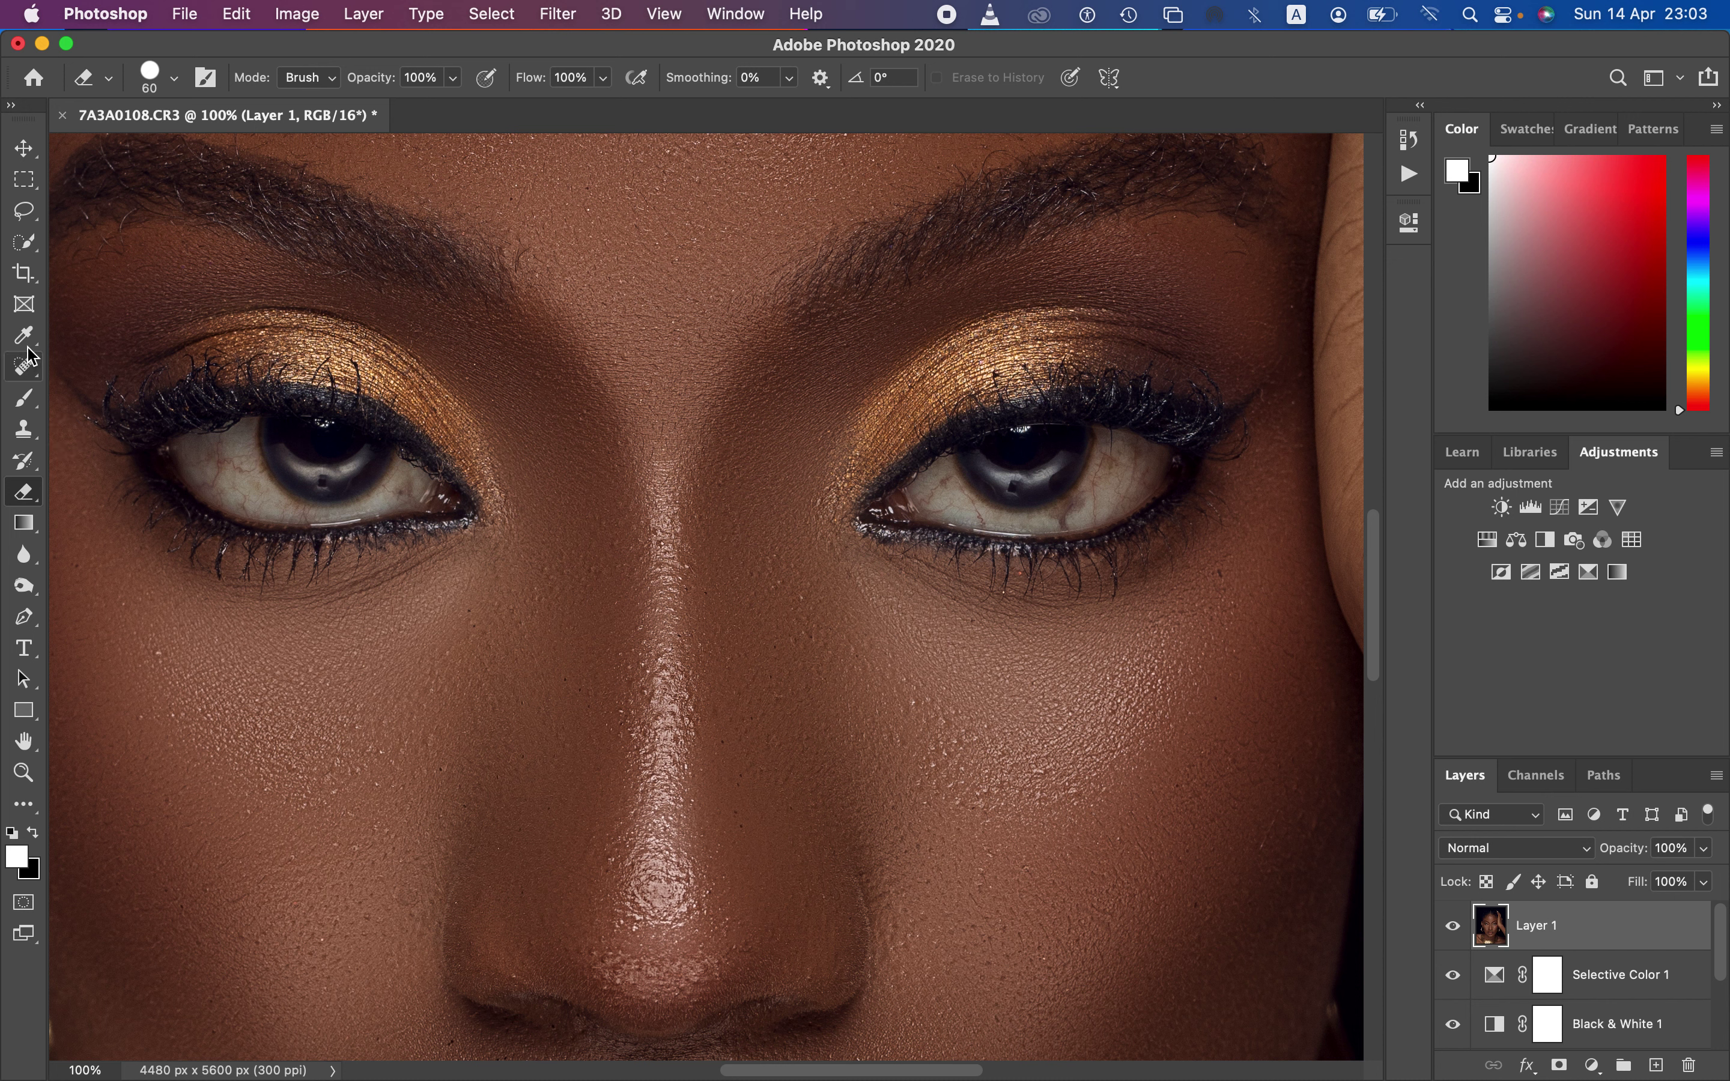
{"action": "left_click", "coordinate": [34, 368]}
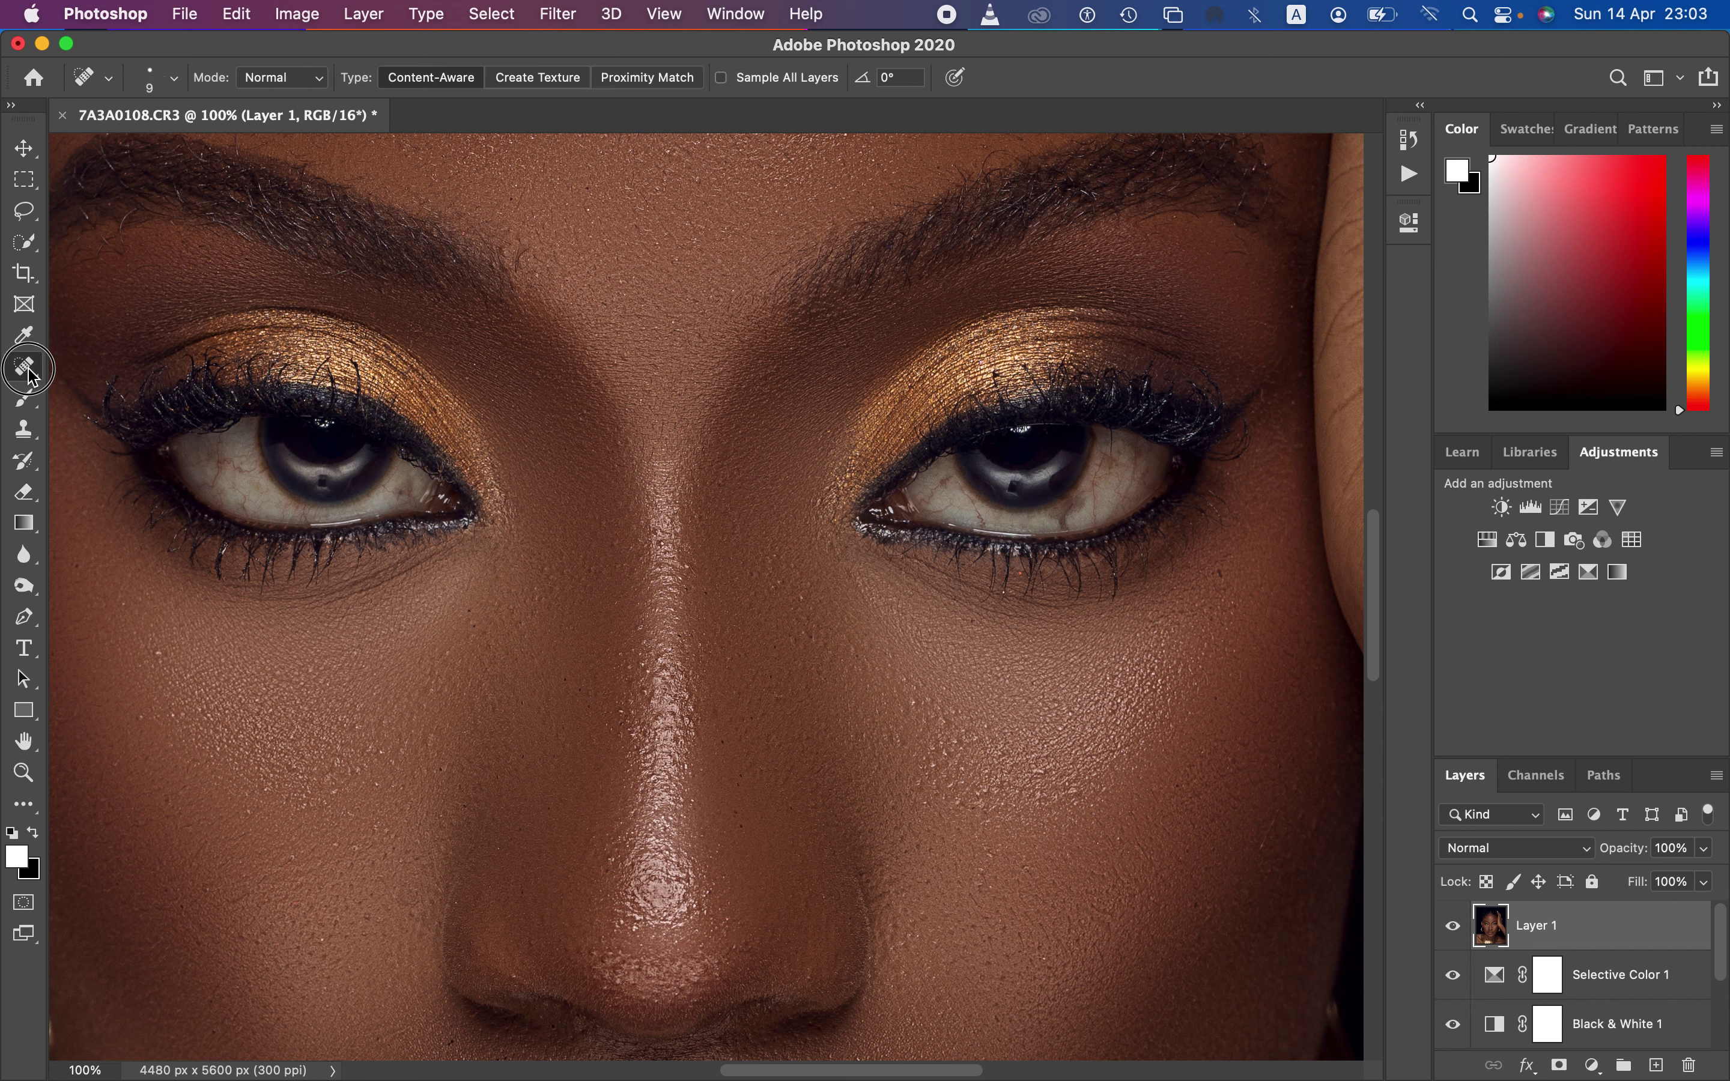
{"action": "right_click", "coordinate": [32, 371]}
{"action": "left_click", "coordinate": [77, 371]}
{"action": "mouse_move", "coordinate": [223, 471]}
{"action": "left_mouse_down"}
{"action": "mouse_move", "coordinate": [239, 472]}
{"action": "mouse_move", "coordinate": [218, 487]}
{"action": "mouse_move", "coordinate": [230, 478]}
{"action": "left_mouse_up"}
Heal the veins in the white of the other eye with a 25 px brush, and touch up the first eye's inner corner
{"action": "mouse_move", "coordinate": [941, 494]}
{"action": "left_mouse_down"}
{"action": "mouse_move", "coordinate": [956, 475]}
{"action": "mouse_move", "coordinate": [979, 517]}
{"action": "mouse_move", "coordinate": [1064, 516]}
{"action": "mouse_move", "coordinate": [1098, 502]}
{"action": "mouse_move", "coordinate": [1111, 449]}
{"action": "left_mouse_up"}
{"action": "left_click", "coordinate": [1135, 458]}
{"action": "left_click", "coordinate": [1137, 459]}
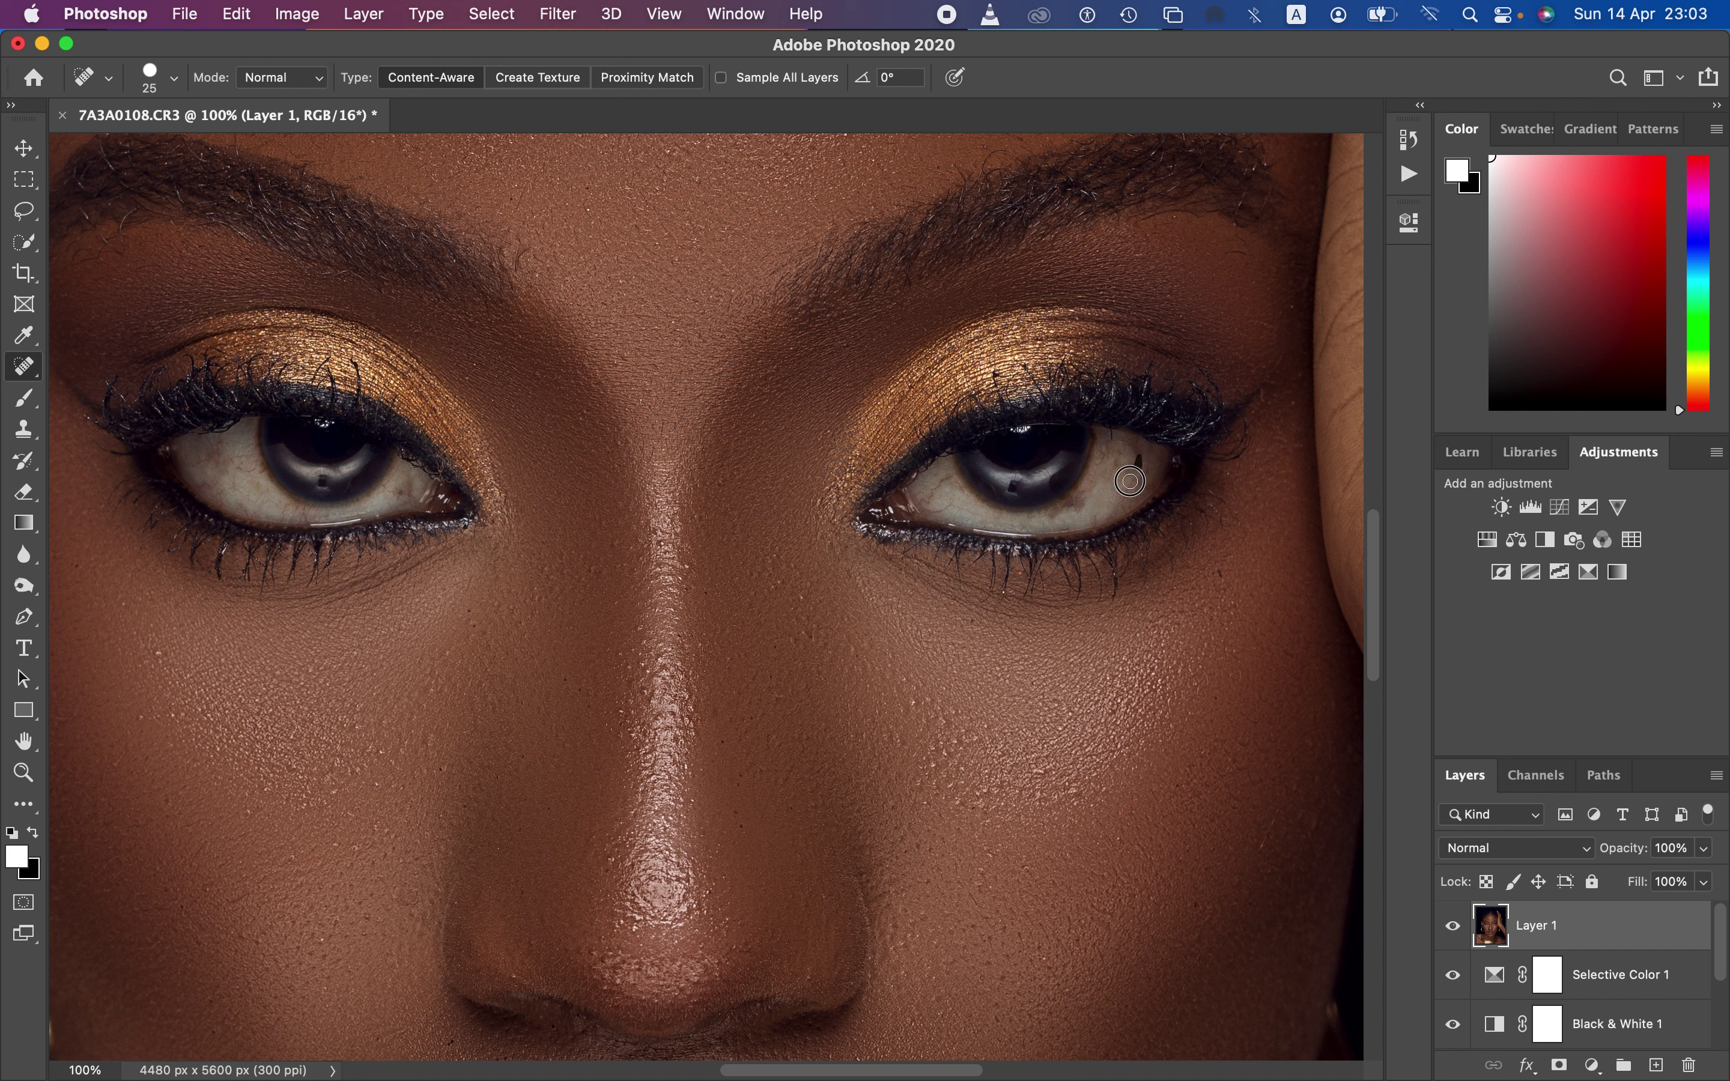
{"action": "mouse_move", "coordinate": [1069, 513]}
{"action": "left_mouse_down"}
{"action": "mouse_move", "coordinate": [1091, 499]}
{"action": "mouse_move", "coordinate": [1046, 524]}
{"action": "mouse_move", "coordinate": [1081, 504]}
{"action": "mouse_move", "coordinate": [1107, 452]}
{"action": "left_mouse_up"}
{"action": "left_click", "coordinate": [1116, 442]}
{"action": "left_click_drag", "start_coordinate": [412, 486], "coordinate": [395, 493]}
Add a Hue/Saturation adjustment layer with Saturation at -73 and invert its mask to black
{"action": "left_click", "coordinate": [1593, 1065]}
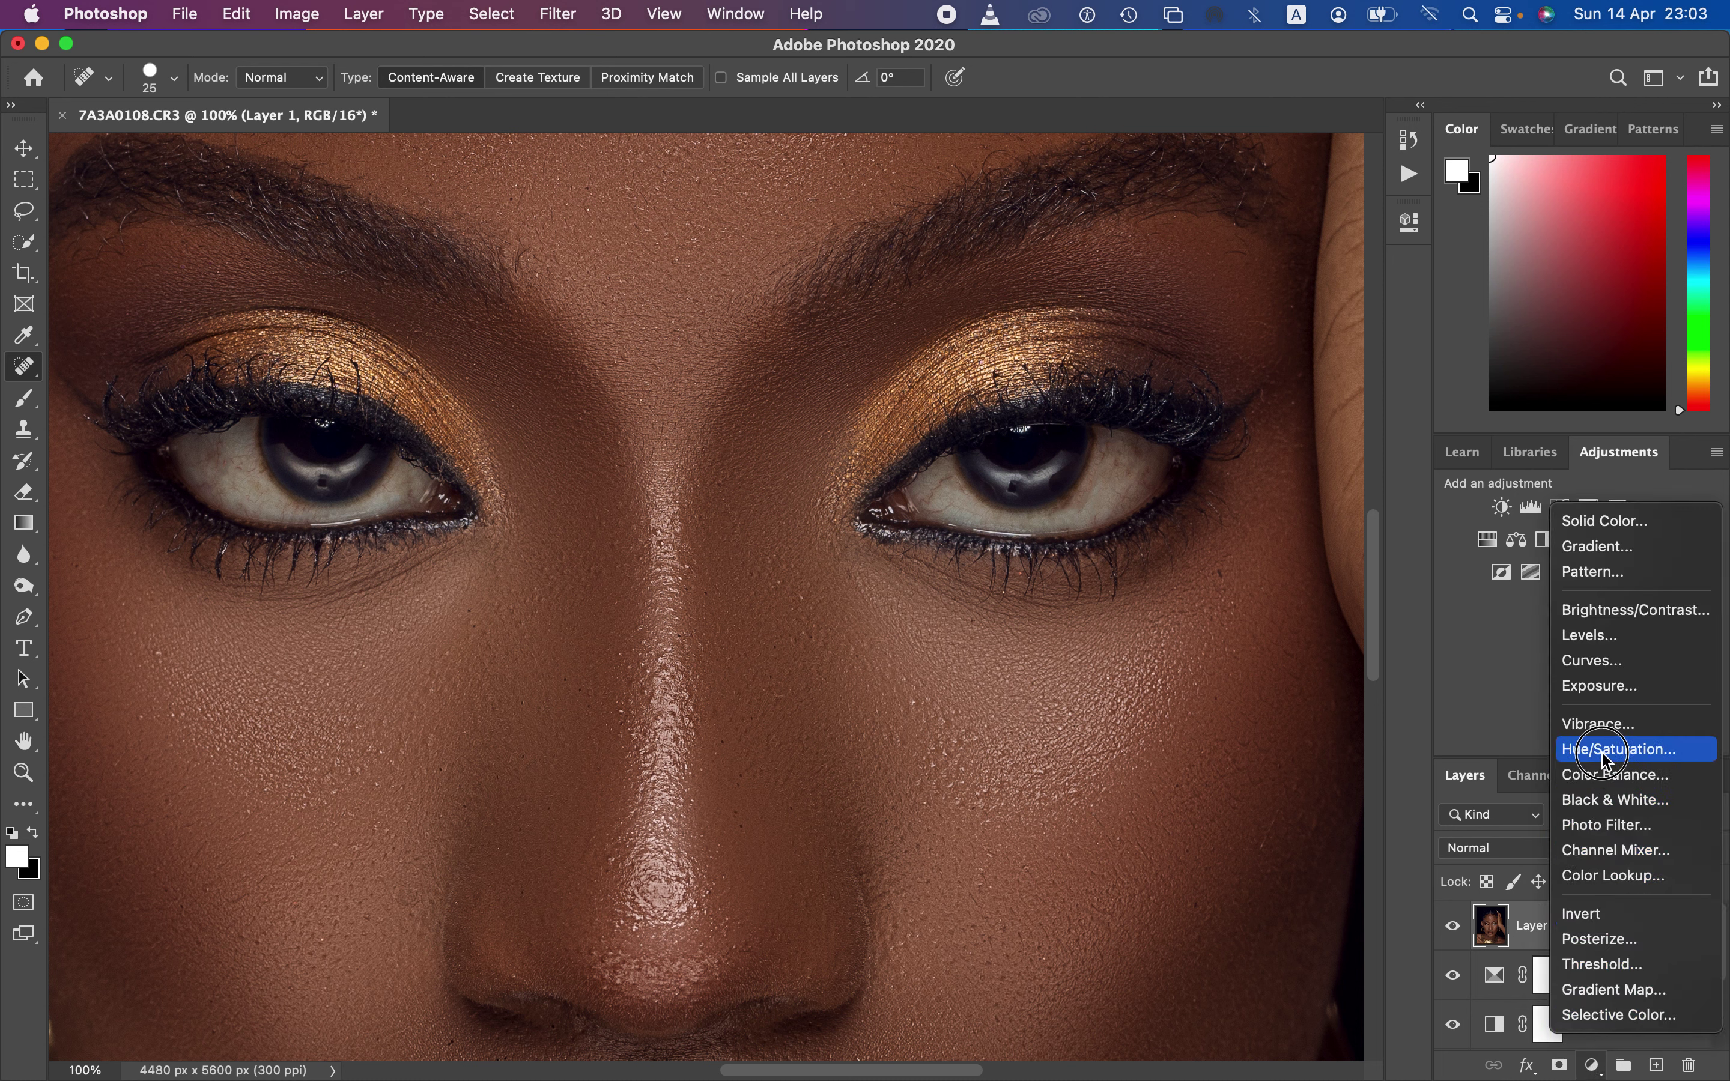
{"action": "left_click", "coordinate": [1580, 751]}
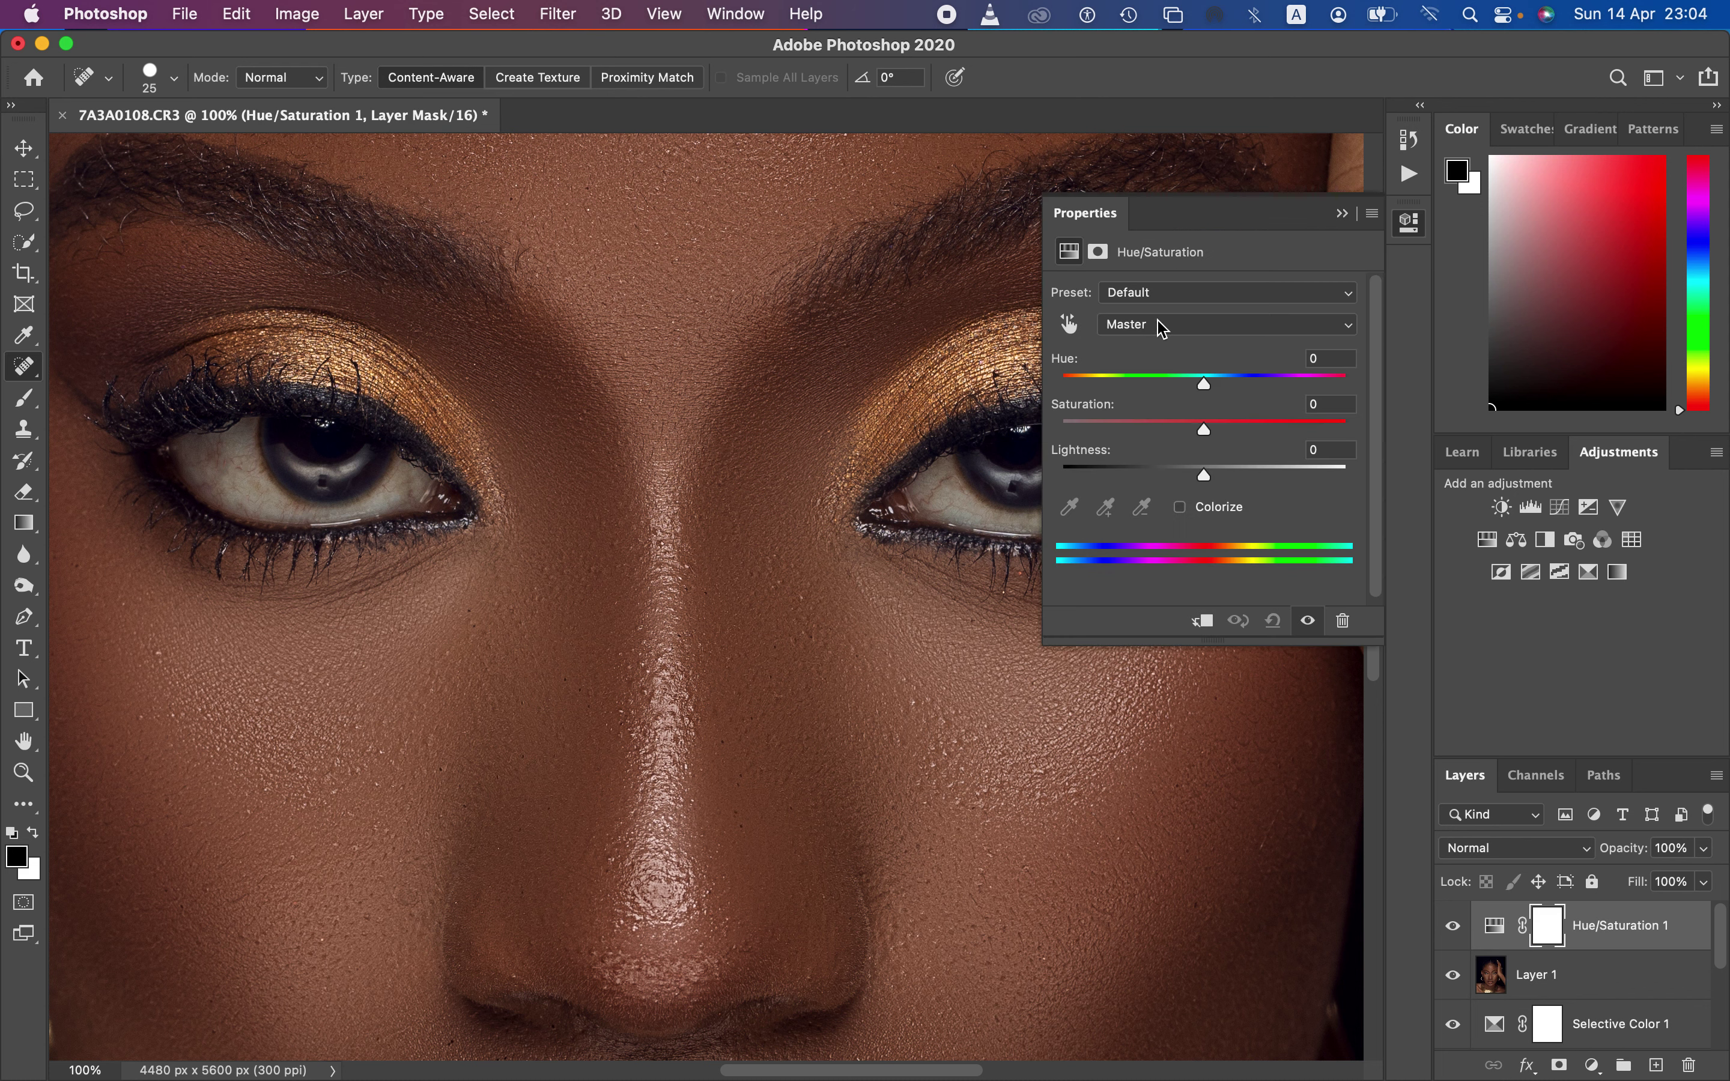
{"action": "left_click", "coordinate": [1162, 328]}
{"action": "left_click", "coordinate": [1158, 328]}
{"action": "left_click_drag", "start_coordinate": [1205, 436], "coordinate": [1102, 432]}
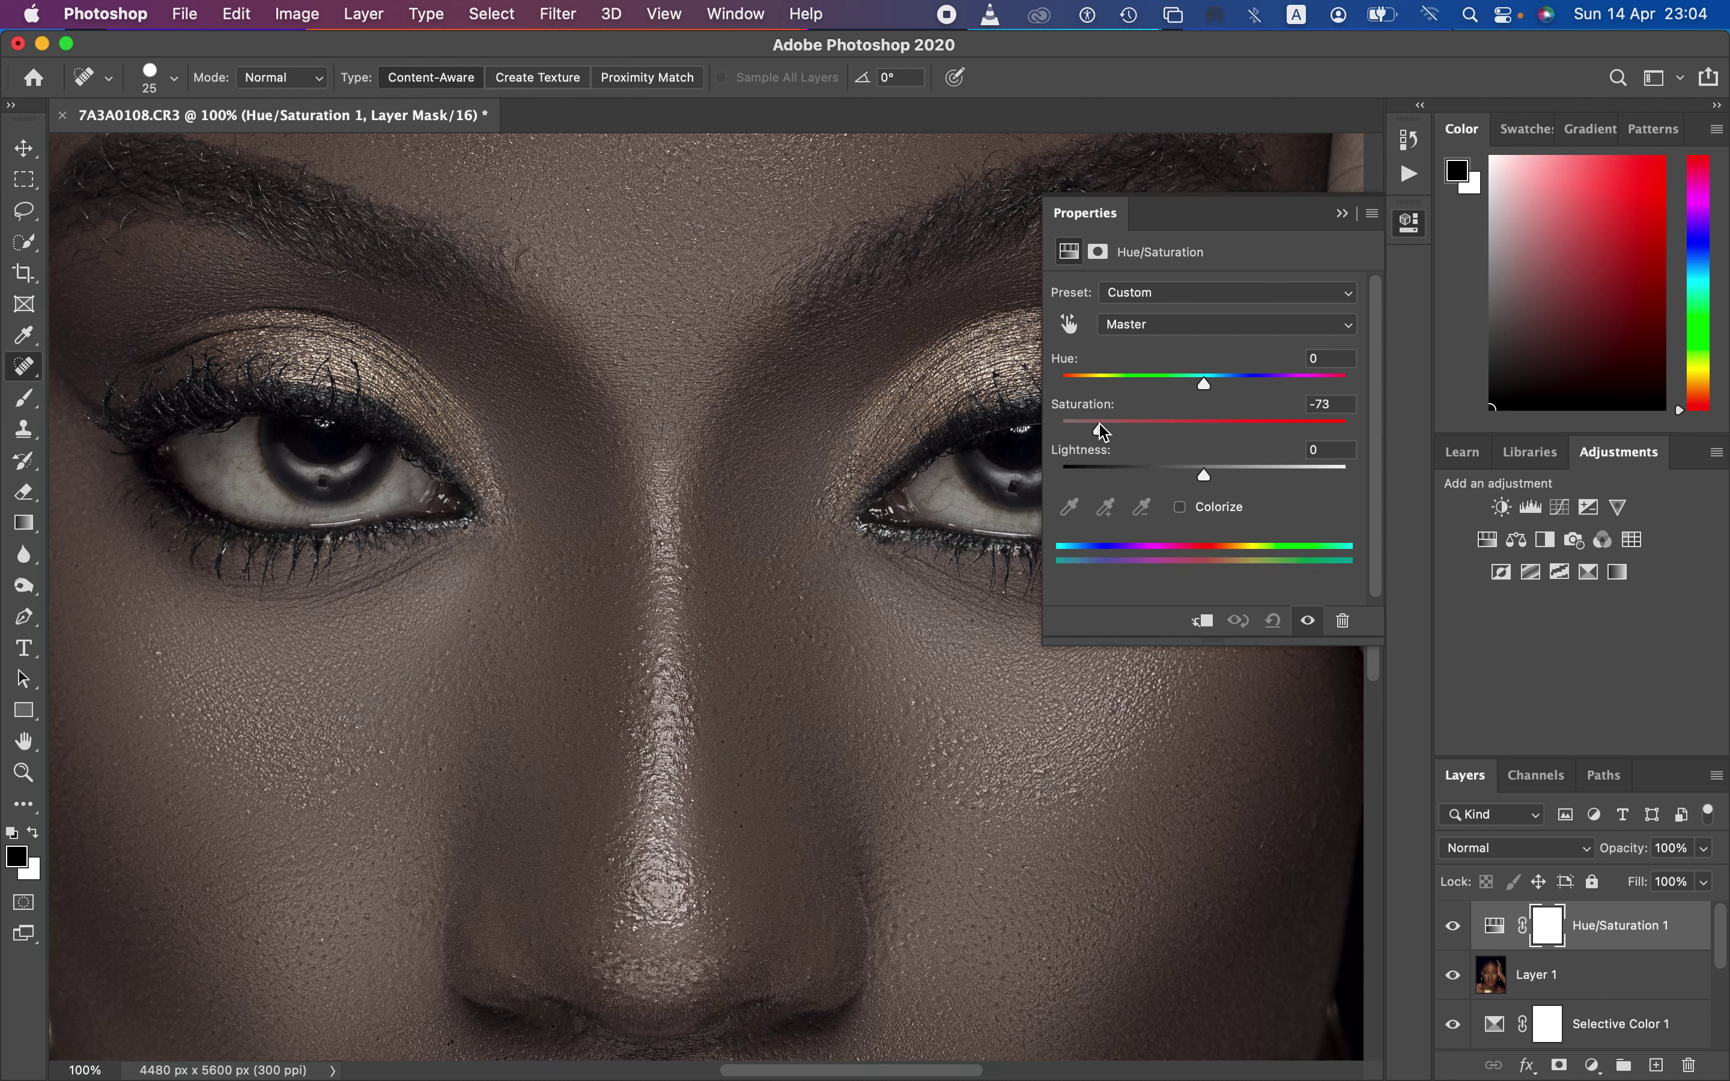
{"action": "left_click", "coordinate": [1342, 214]}
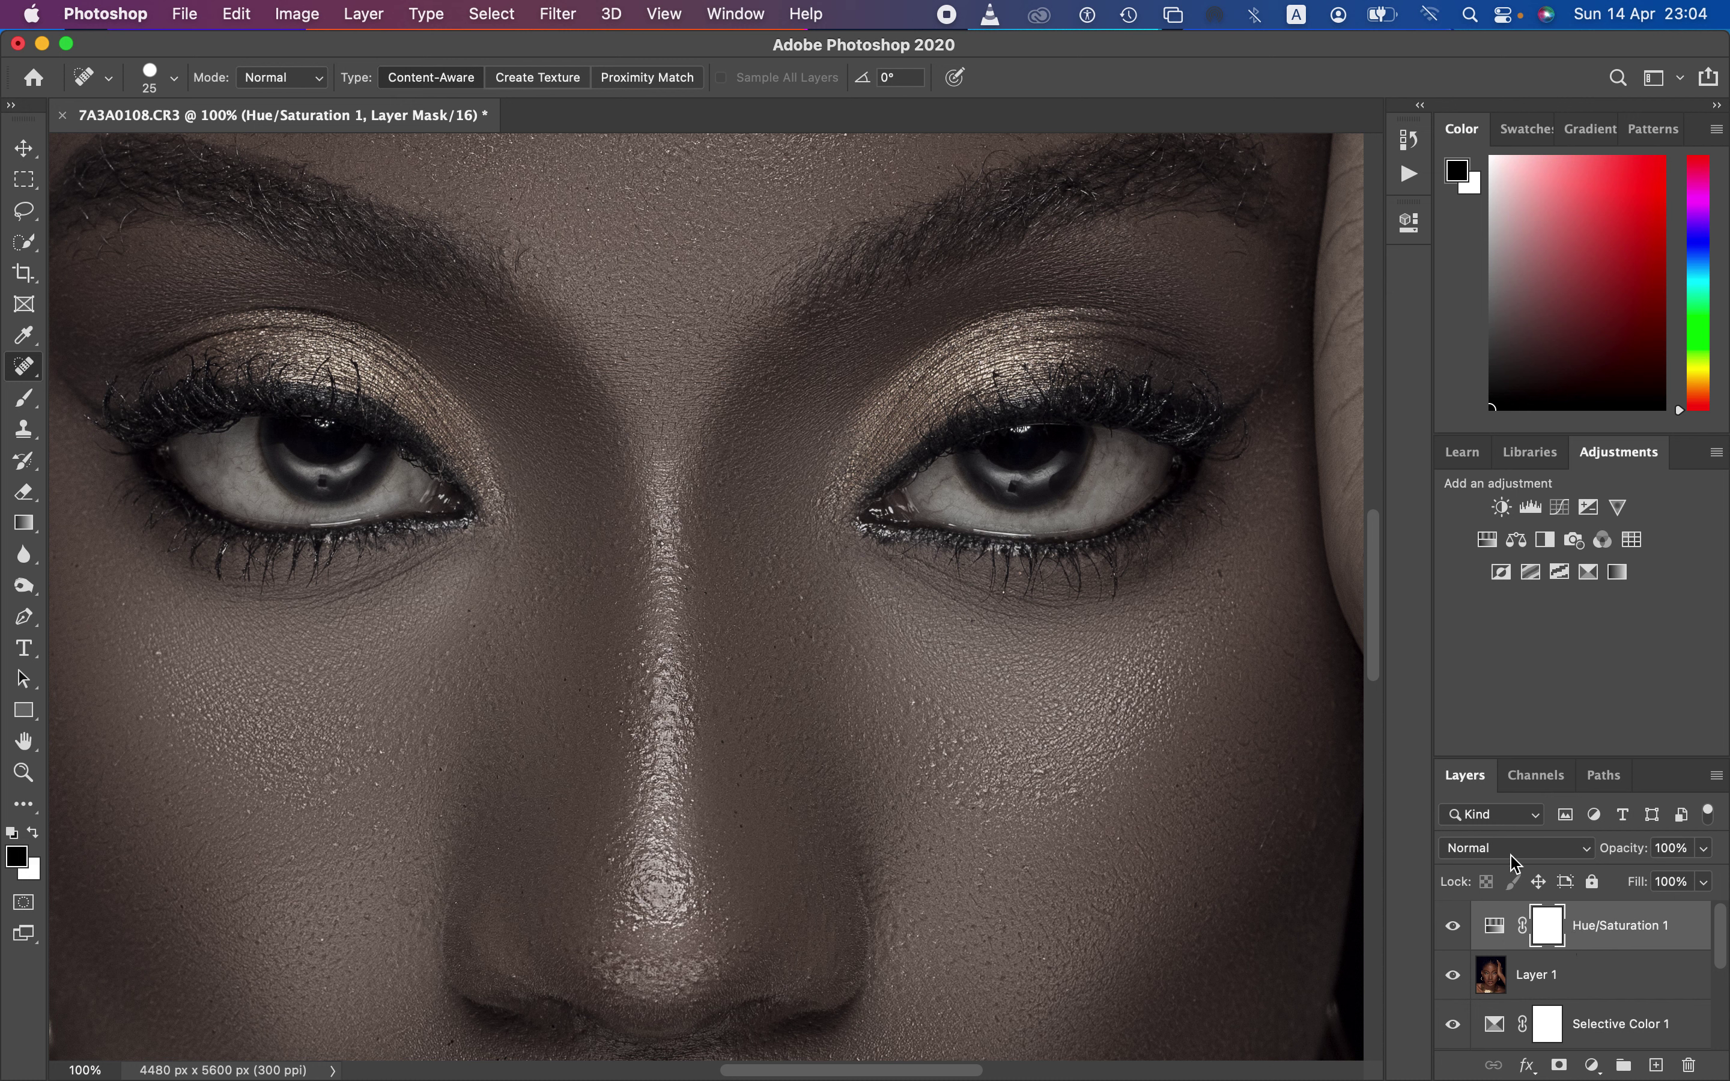
{"action": "key", "text": "super+i"}
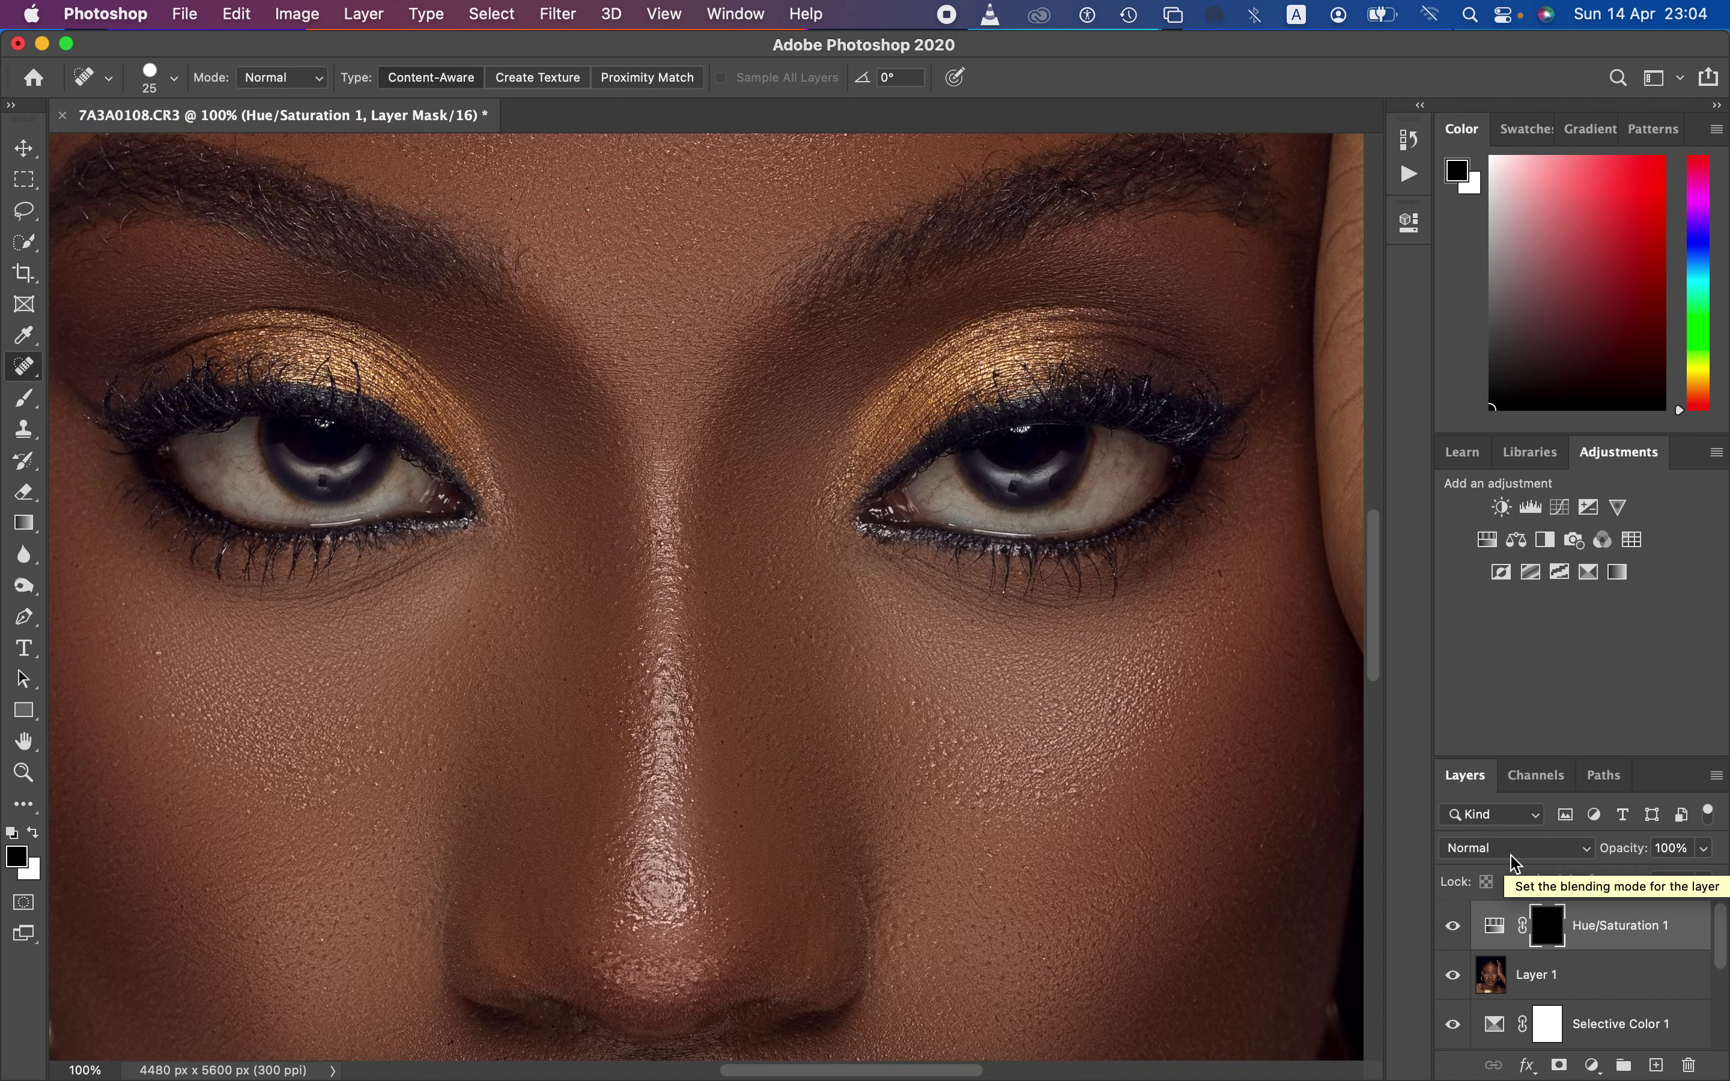
Paint white with a 60 px brush on the Hue/Saturation mask over the whites of both eyes
{"action": "left_click", "coordinate": [22, 398]}
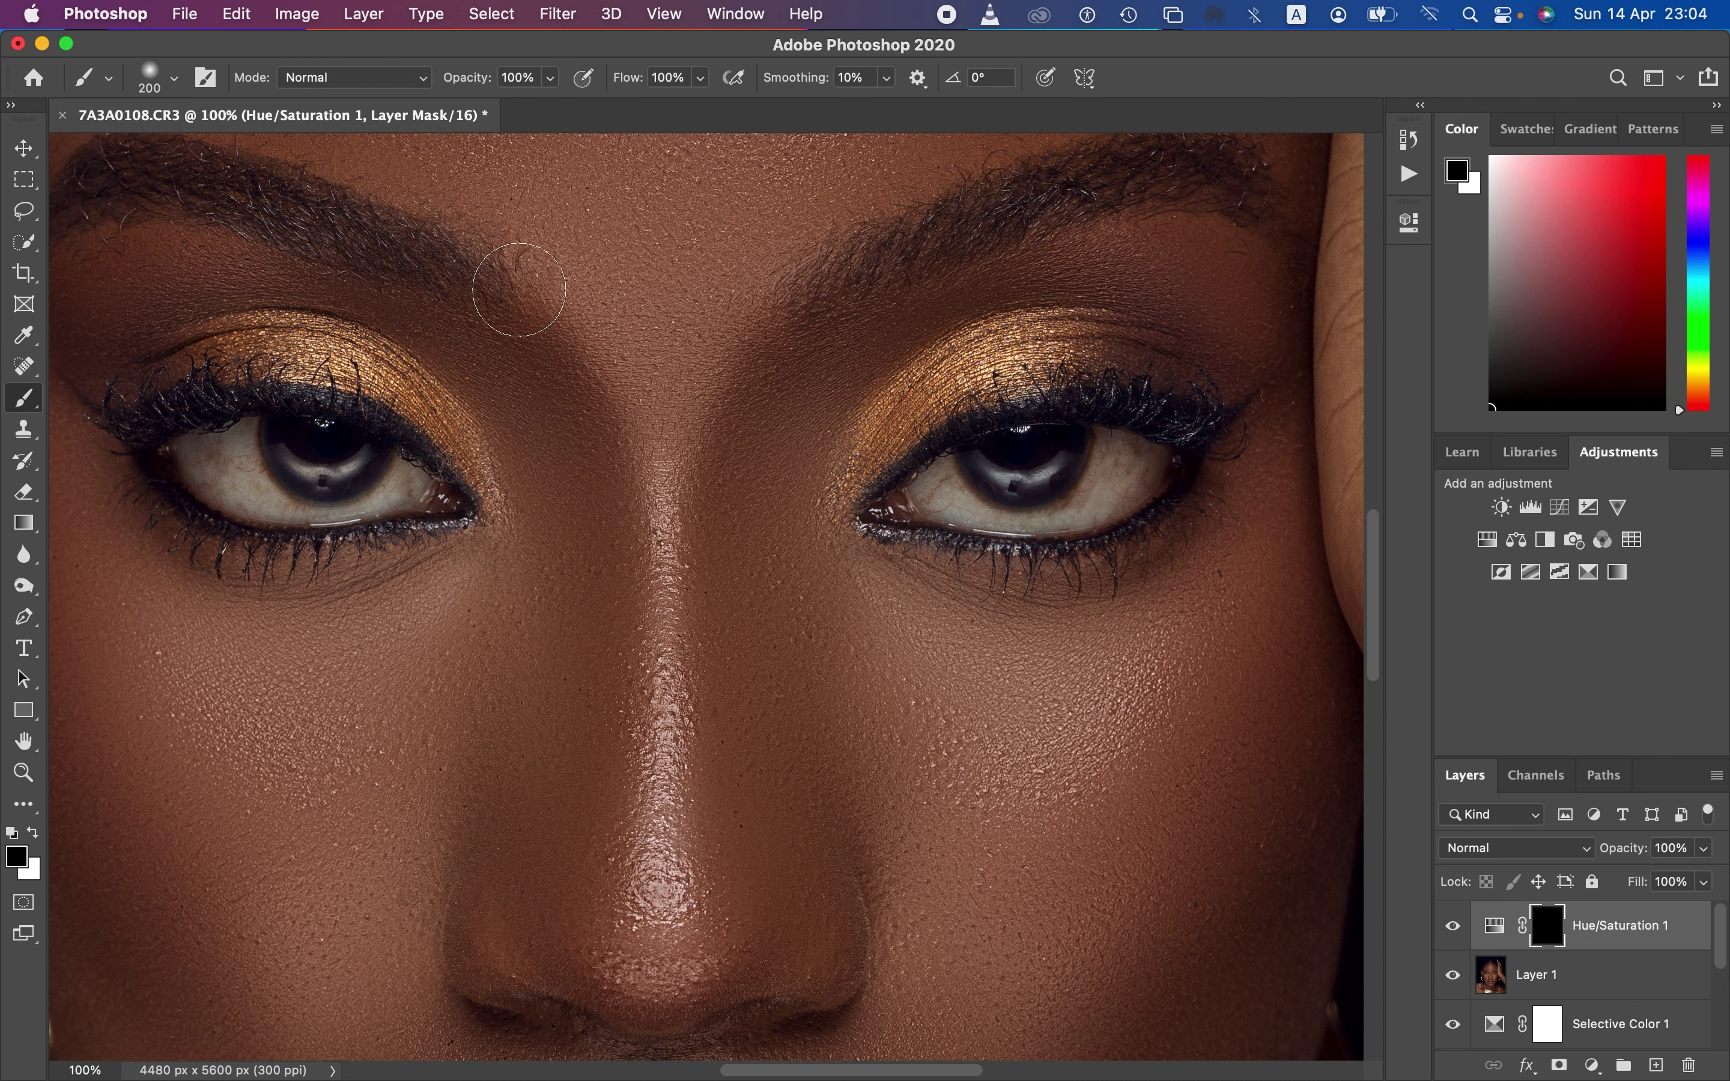
{"action": "left_click", "coordinate": [13, 833]}
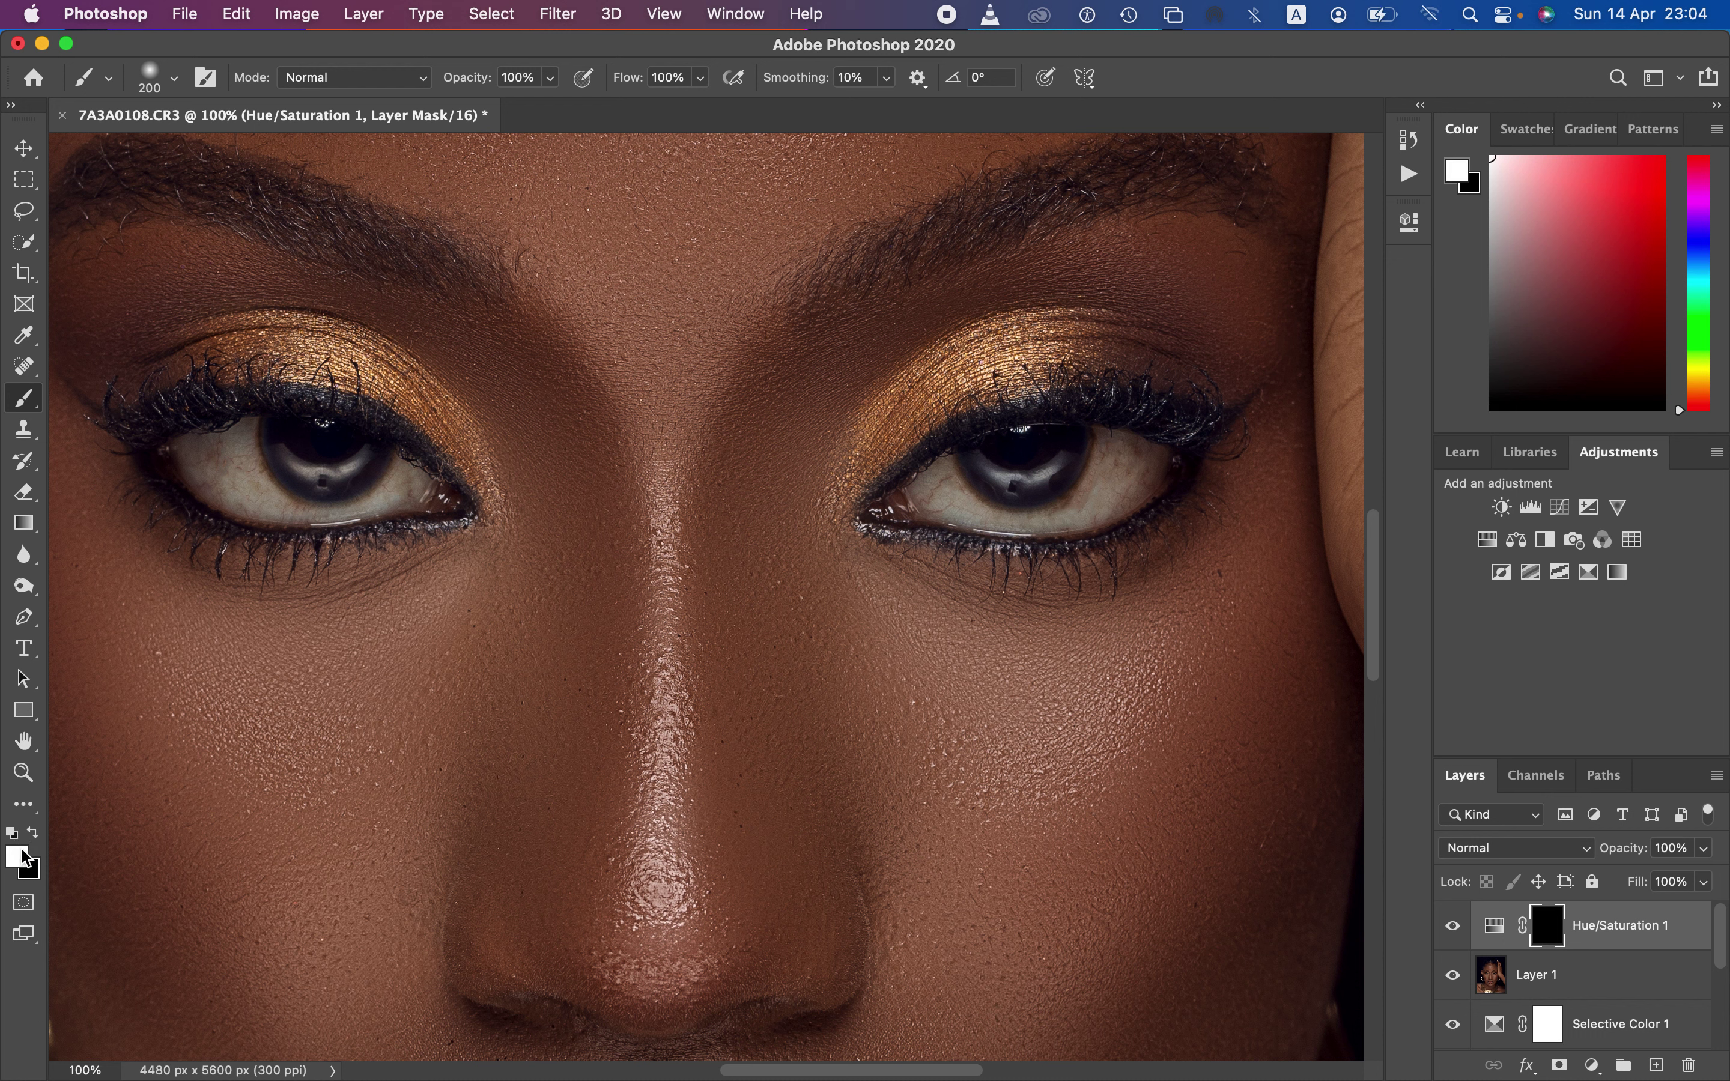
{"action": "key", "text": "bracketleft"}
{"action": "key", "text": "bracketleft"}
{"action": "key", "text": "bracketleft"}
{"action": "key", "text": "bracketleft"}
{"action": "key", "text": "bracketleft"}
{"action": "key", "text": "bracketleft"}
{"action": "mouse_move", "coordinate": [268, 472]}
{"action": "left_mouse_down"}
{"action": "mouse_move", "coordinate": [236, 457]}
{"action": "mouse_move", "coordinate": [219, 476]}
{"action": "mouse_move", "coordinate": [202, 459]}
{"action": "mouse_move", "coordinate": [223, 483]}
{"action": "mouse_move", "coordinate": [238, 457]}
{"action": "mouse_move", "coordinate": [265, 486]}
{"action": "mouse_move", "coordinate": [196, 456]}
{"action": "mouse_move", "coordinate": [291, 510]}
{"action": "mouse_move", "coordinate": [409, 474]}
{"action": "mouse_move", "coordinate": [340, 500]}
{"action": "mouse_move", "coordinate": [254, 466]}
{"action": "mouse_move", "coordinate": [252, 437]}
{"action": "mouse_move", "coordinate": [190, 456]}
{"action": "mouse_move", "coordinate": [290, 504]}
{"action": "left_mouse_up"}
{"action": "mouse_move", "coordinate": [945, 463]}
{"action": "left_mouse_down"}
{"action": "mouse_move", "coordinate": [962, 493]}
{"action": "mouse_move", "coordinate": [915, 472]}
{"action": "mouse_move", "coordinate": [933, 500]}
{"action": "mouse_move", "coordinate": [1037, 511]}
{"action": "mouse_move", "coordinate": [1140, 465]}
{"action": "mouse_move", "coordinate": [1130, 493]}
{"action": "mouse_move", "coordinate": [1112, 501]}
{"action": "mouse_move", "coordinate": [1108, 465]}
{"action": "mouse_move", "coordinate": [1144, 462]}
{"action": "mouse_move", "coordinate": [1089, 499]}
{"action": "mouse_move", "coordinate": [1019, 510]}
{"action": "mouse_move", "coordinate": [951, 493]}
{"action": "mouse_move", "coordinate": [949, 474]}
{"action": "left_mouse_up"}
{"action": "left_click_drag", "start_coordinate": [1116, 448], "coordinate": [1103, 447]}
Paint black on the Hue/Saturation mask to refine its edge in the eye on the image's left
{"action": "left_click", "coordinate": [34, 832]}
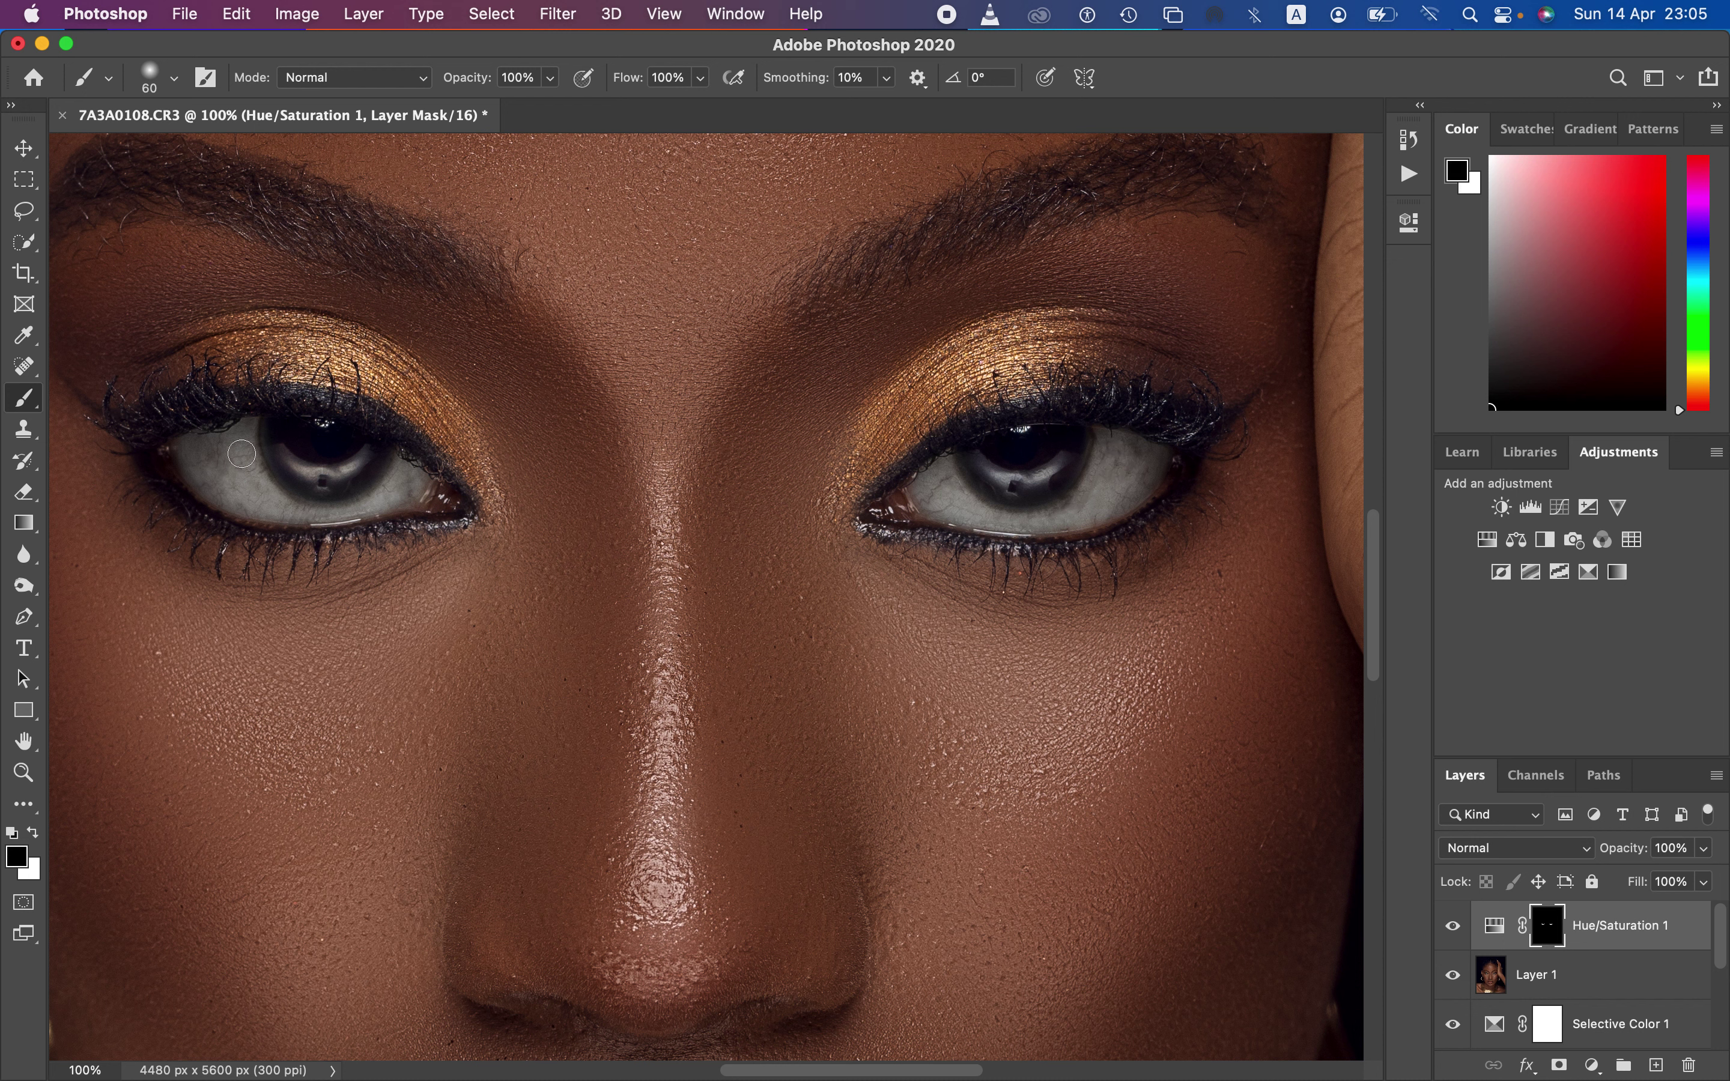
{"action": "mouse_move", "coordinate": [241, 454]}
{"action": "left_mouse_down"}
{"action": "mouse_move", "coordinate": [253, 489]}
{"action": "mouse_move", "coordinate": [241, 473]}
{"action": "mouse_move", "coordinate": [275, 473]}
{"action": "left_mouse_up"}
{"action": "key", "text": "super+minus"}
{"action": "key", "text": "super+minus"}
{"action": "key", "text": "super+minus"}
{"action": "key", "text": "super+minus"}
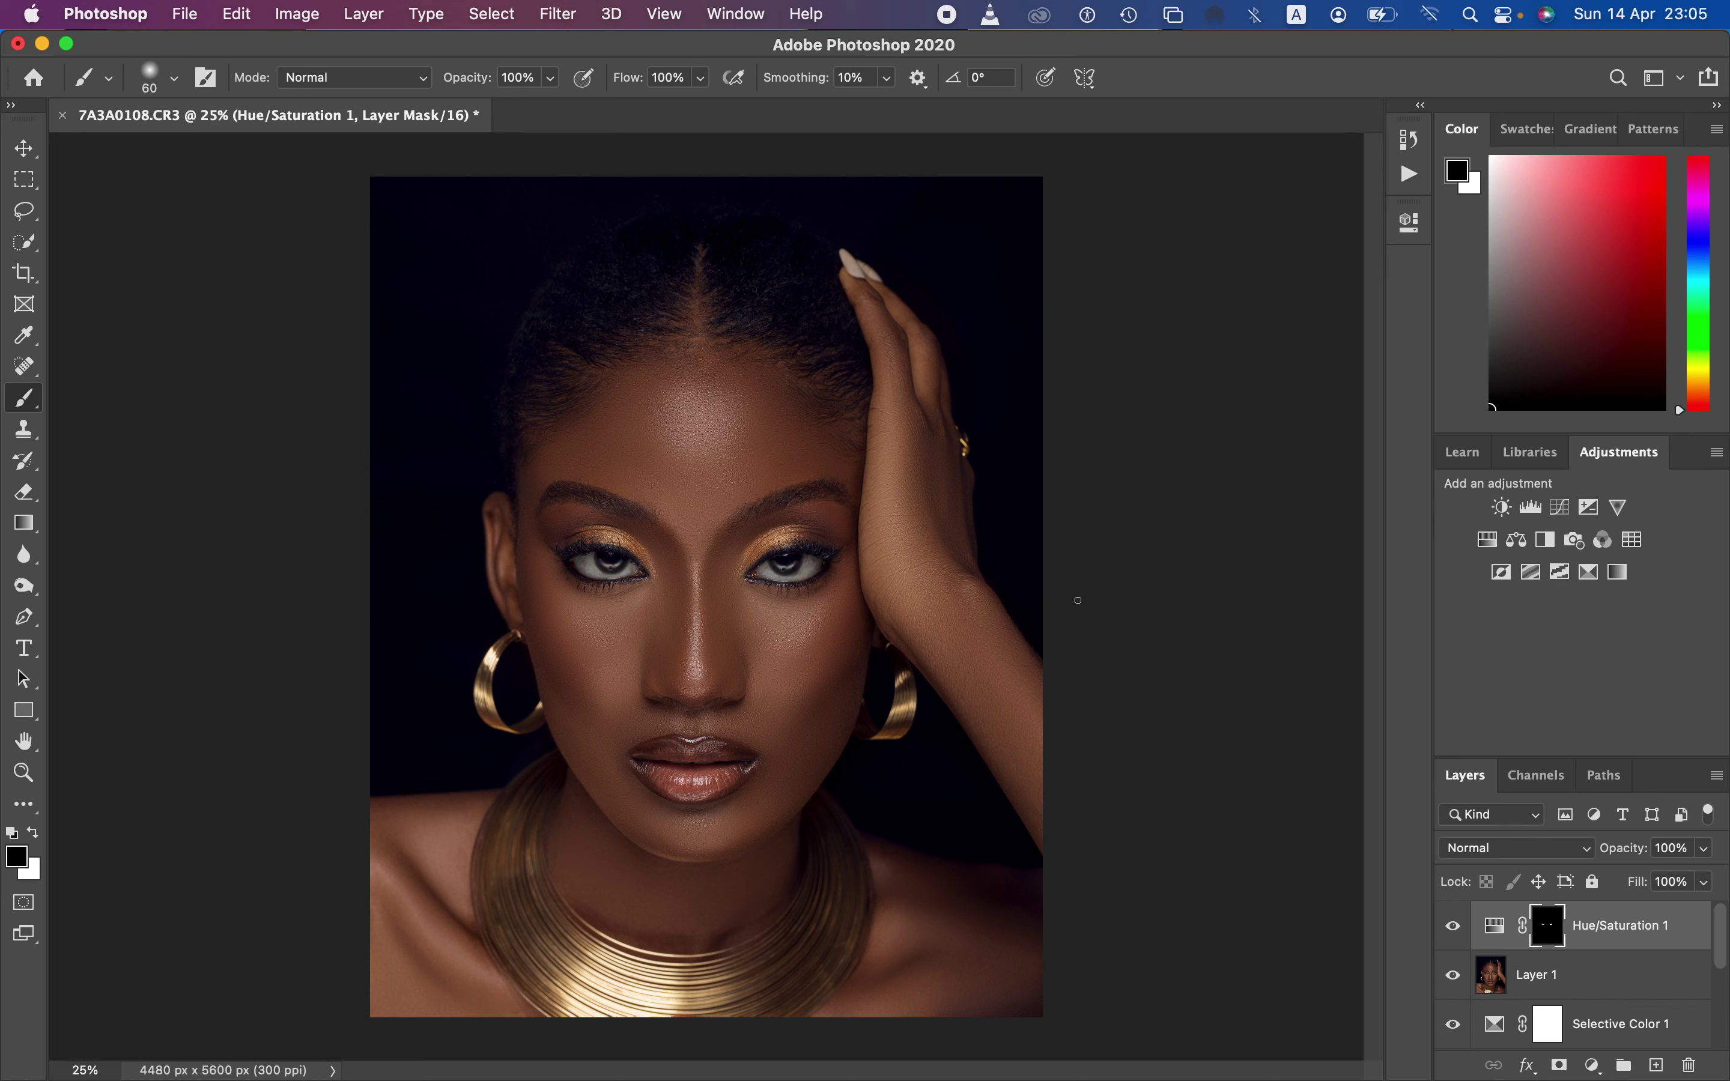
Add a Brightness/Contrast adjustment layer at the top of the stack and nudge its Contrast slightly
{"action": "left_click", "coordinate": [1593, 1066]}
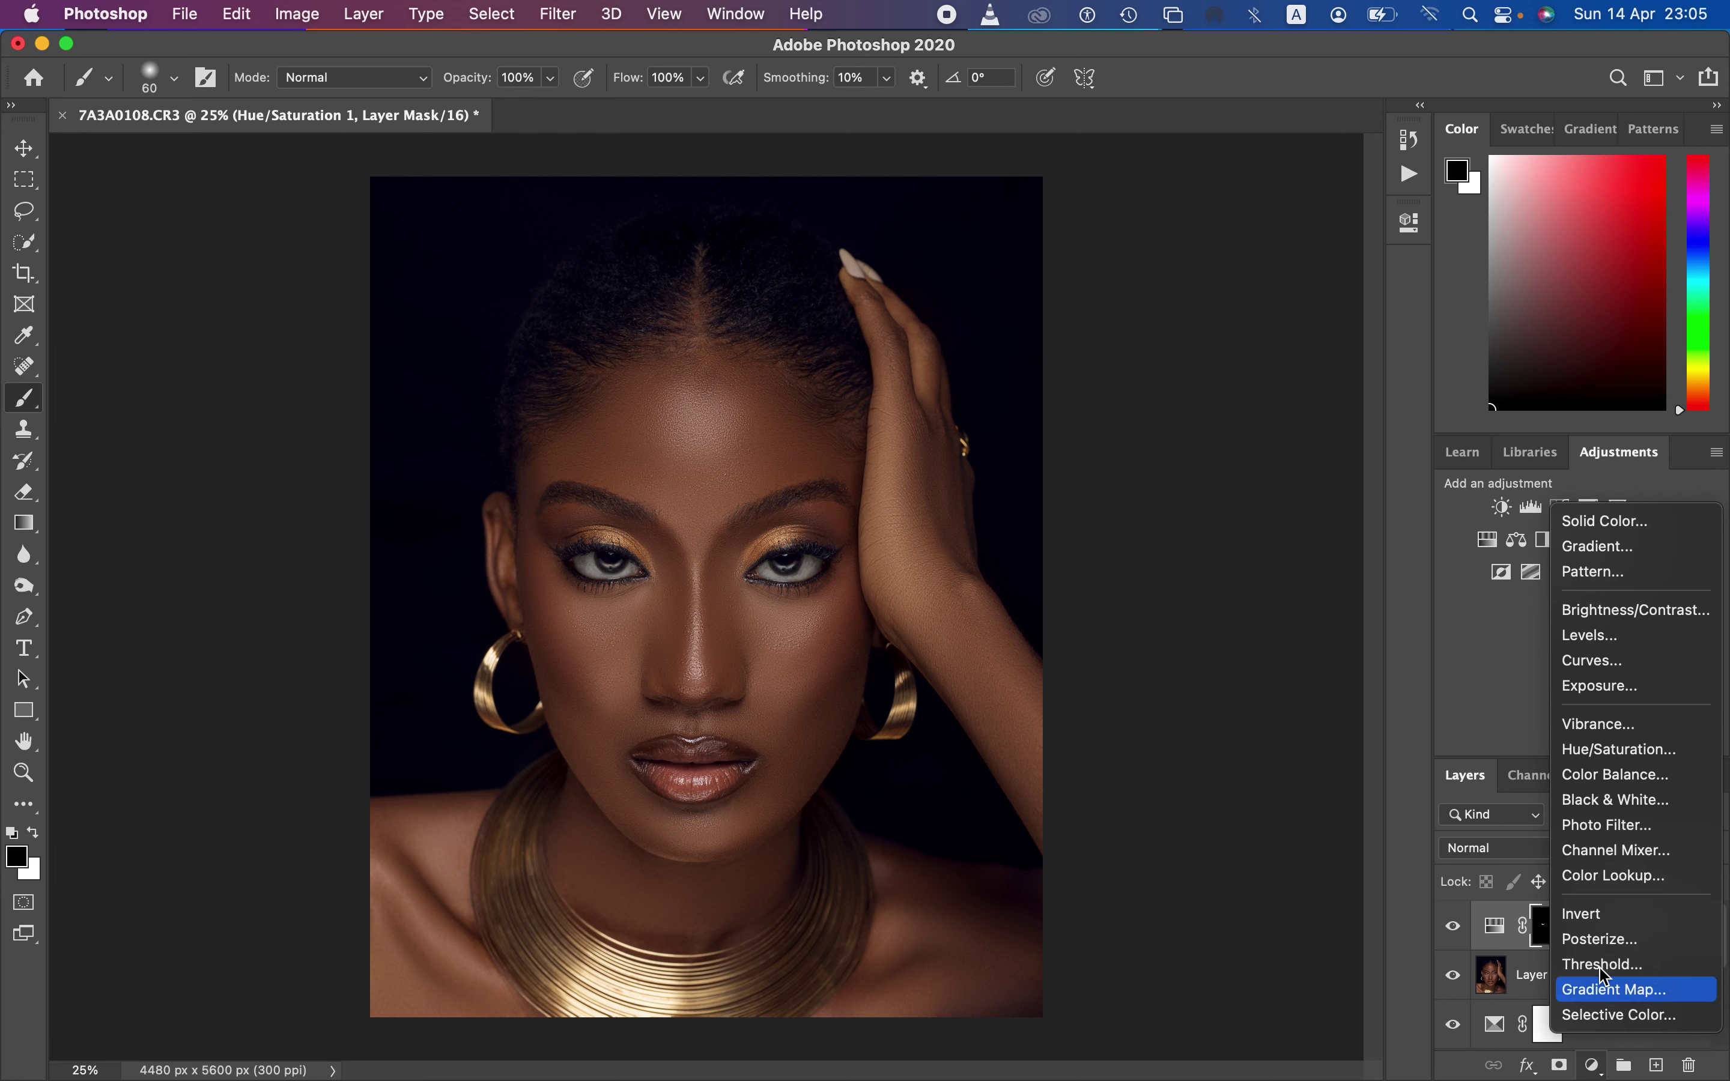
{"action": "left_click", "coordinate": [1610, 613]}
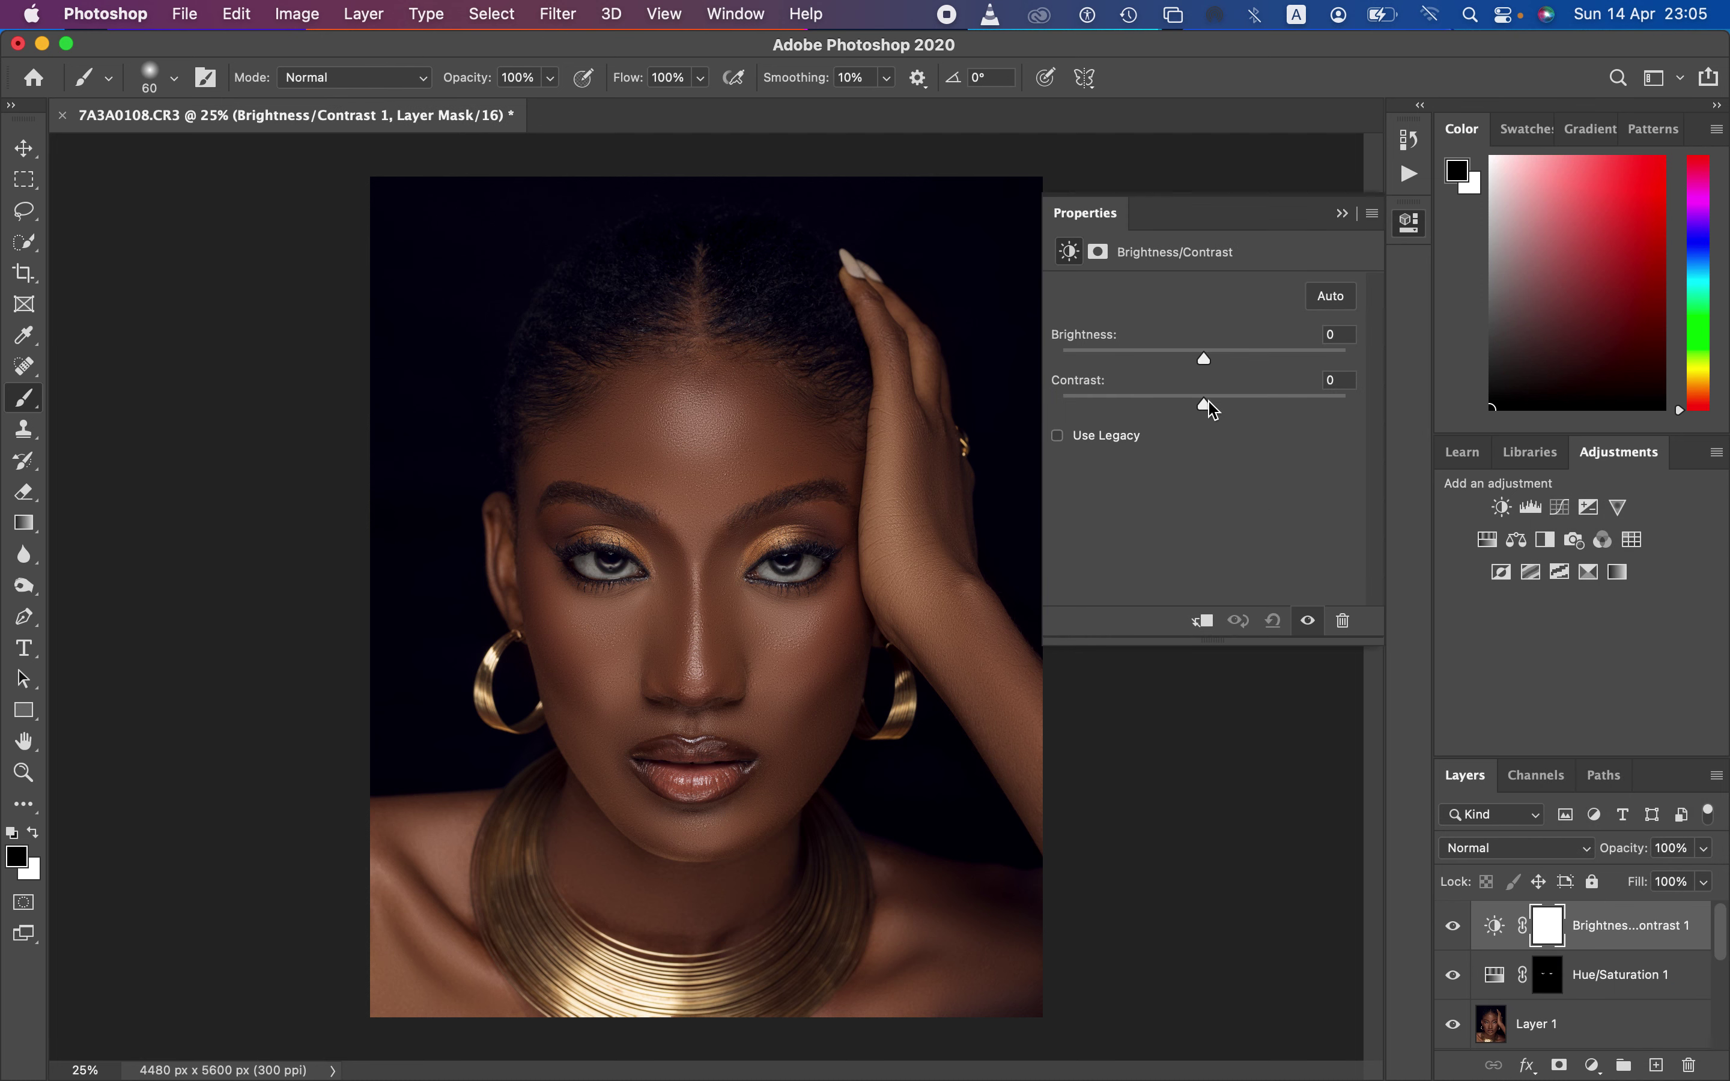
{"action": "left_click_drag", "start_coordinate": [1207, 402], "coordinate": [1207, 408]}
{"action": "left_click", "coordinate": [1342, 215]}
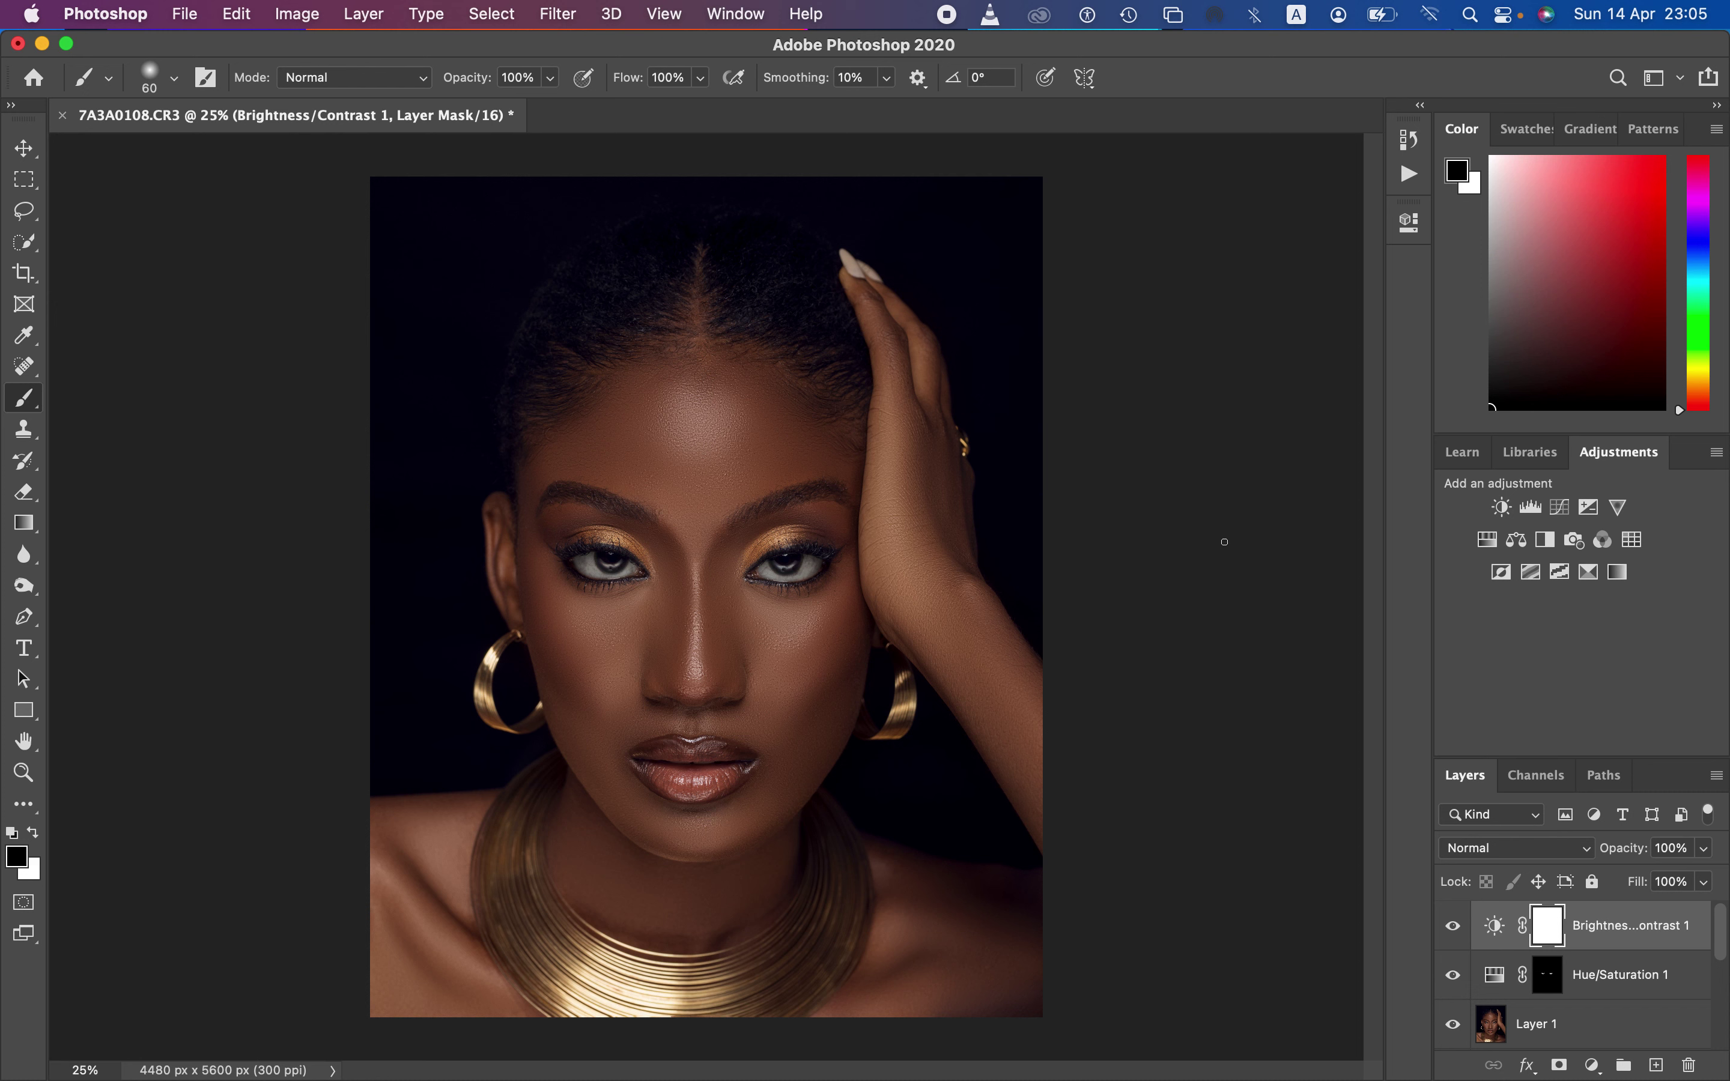
Set up a JPG export of the portrait with Bicubic Sharper resampling and an embedded color profile
{"action": "left_click", "coordinate": [205, 16]}
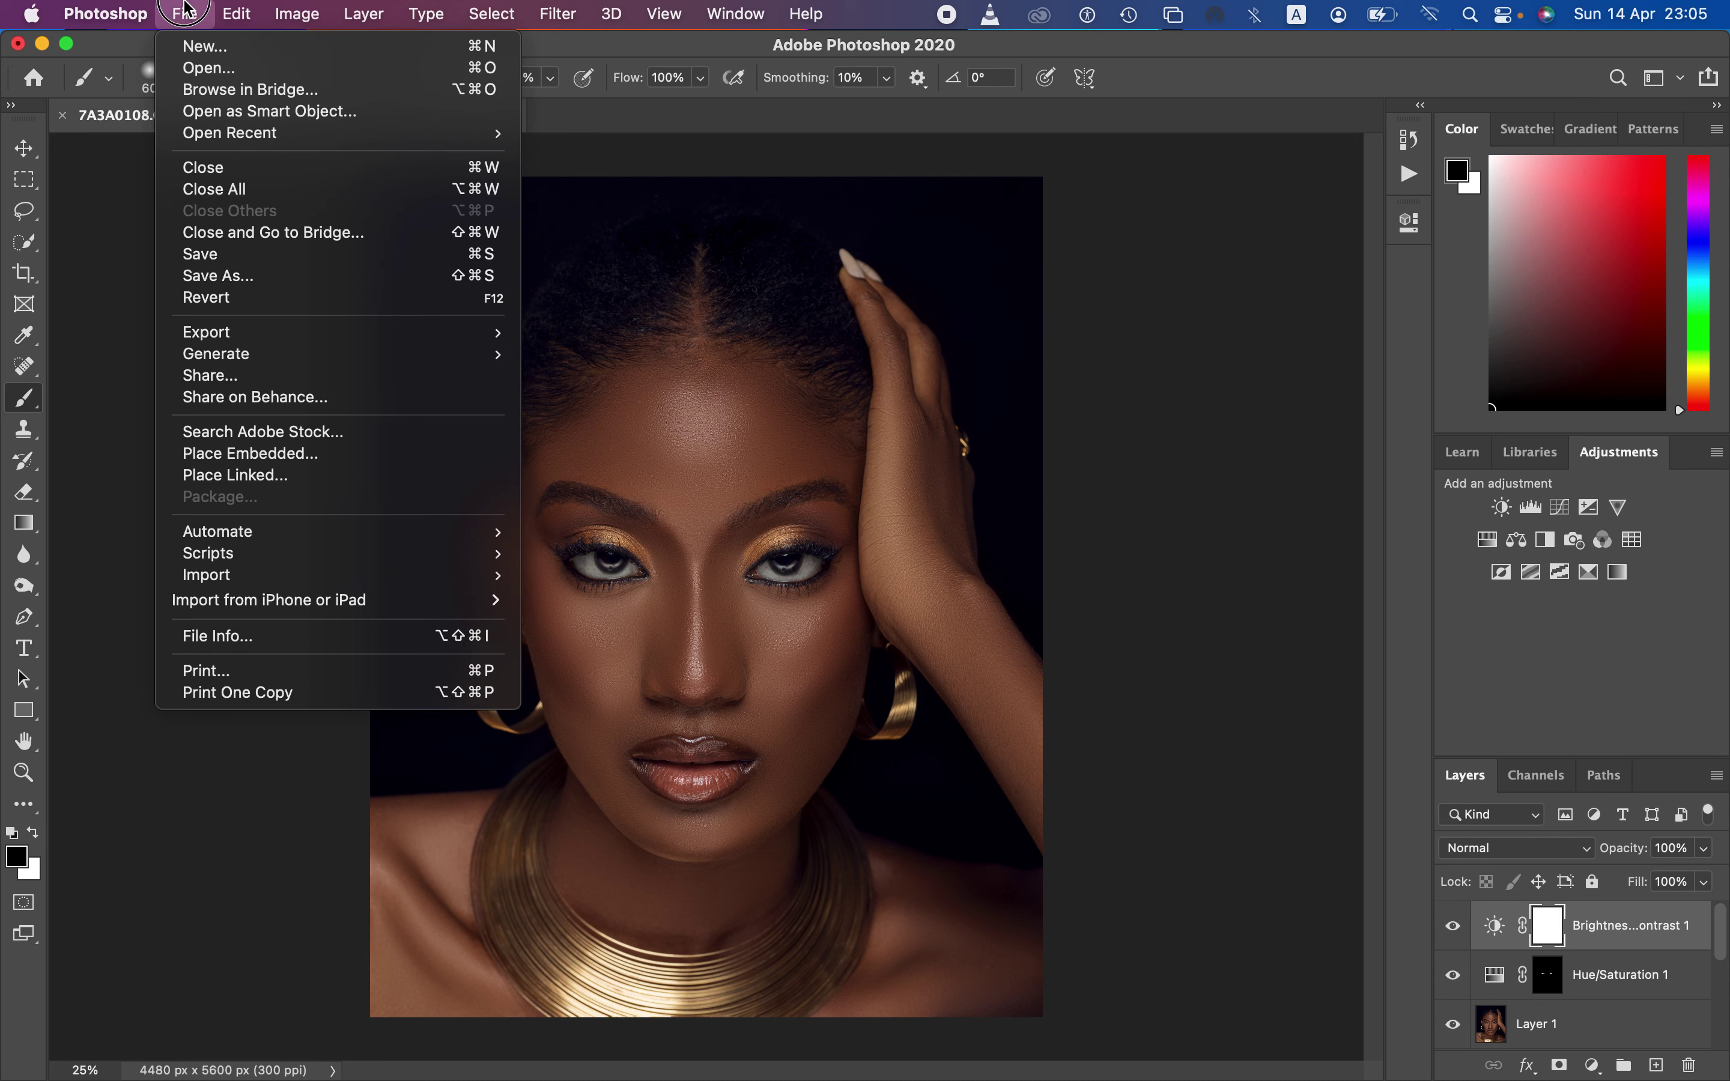
{"action": "mouse_move", "coordinate": [251, 331]}
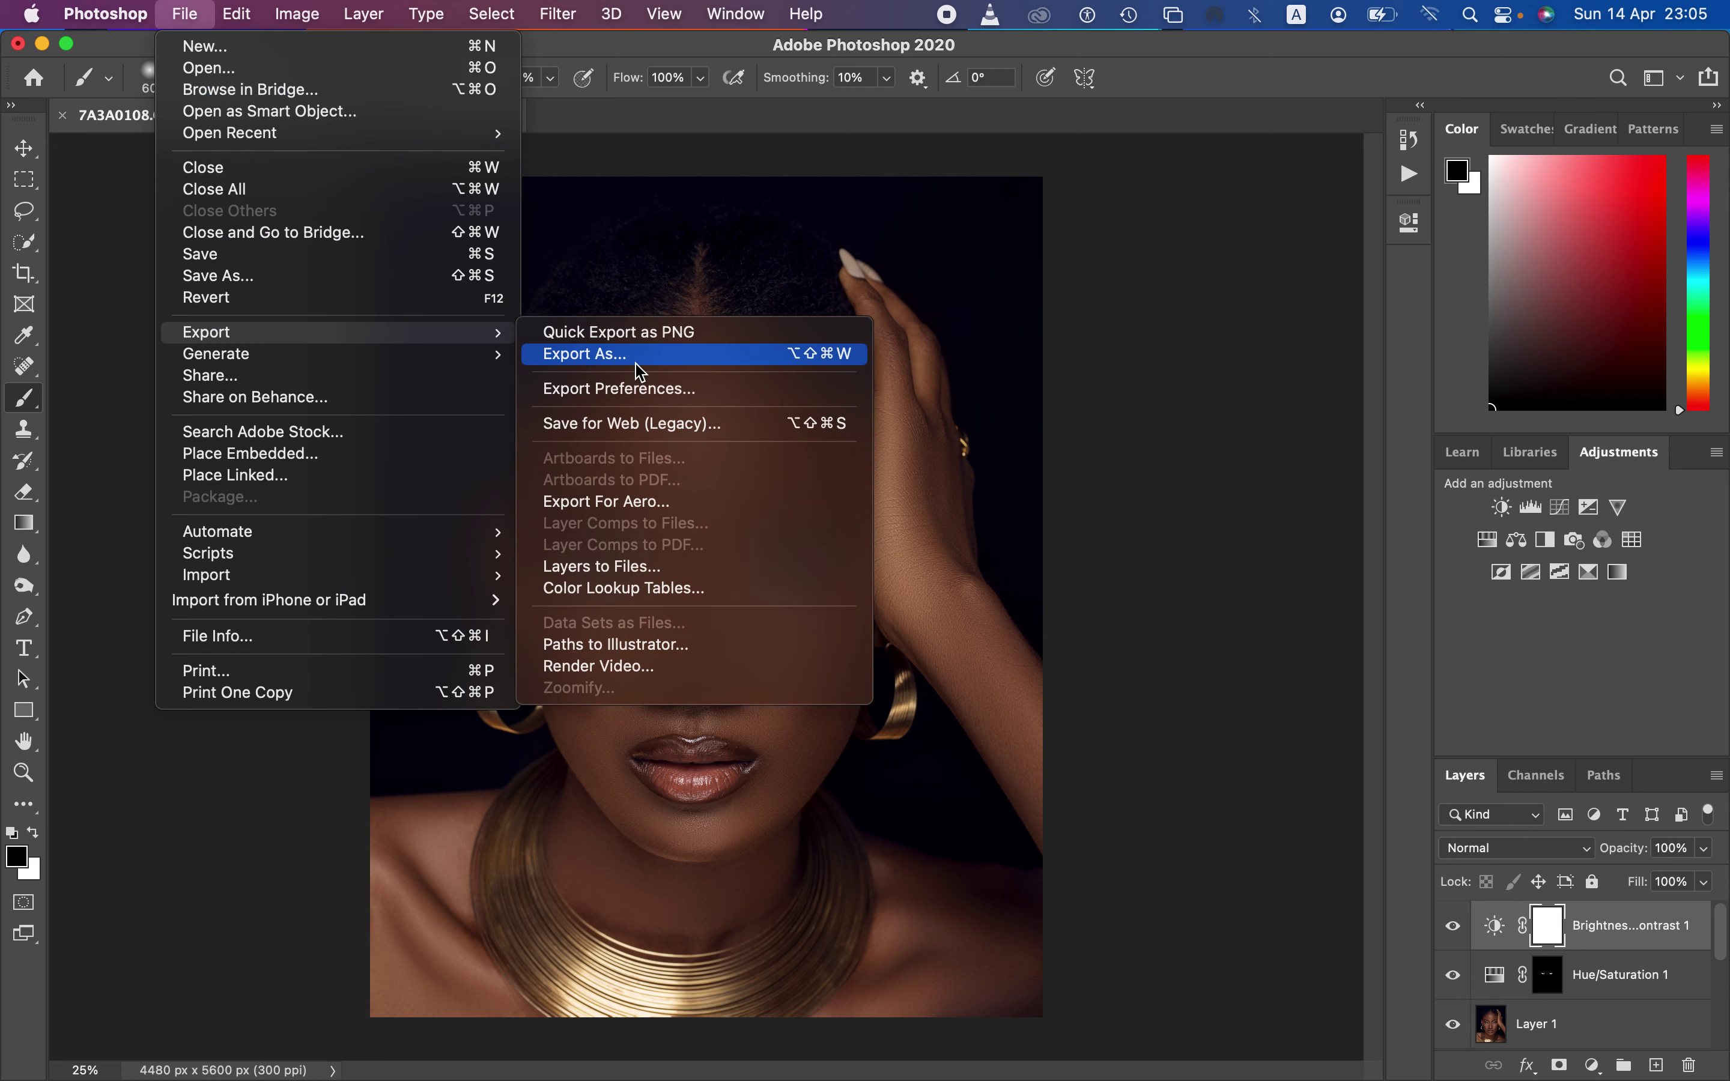
{"action": "left_click", "coordinate": [625, 337]}
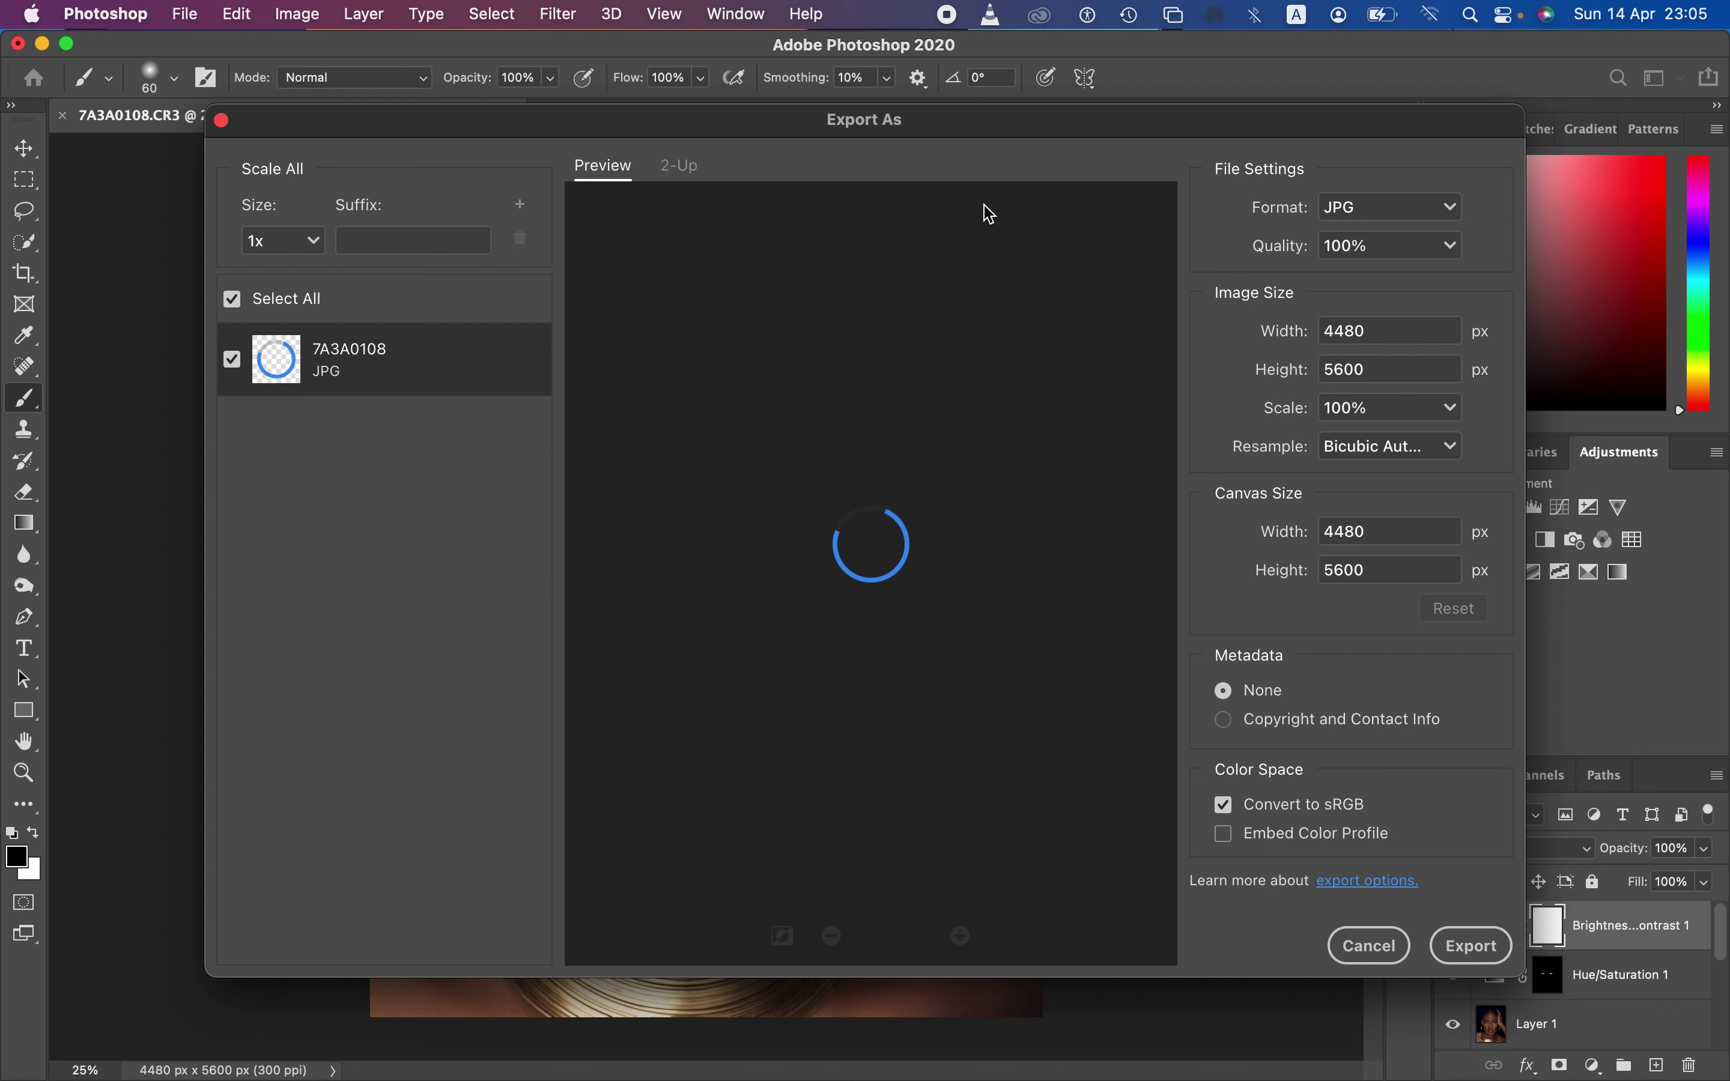
{"action": "left_click", "coordinate": [1387, 218]}
{"action": "left_click", "coordinate": [1398, 221]}
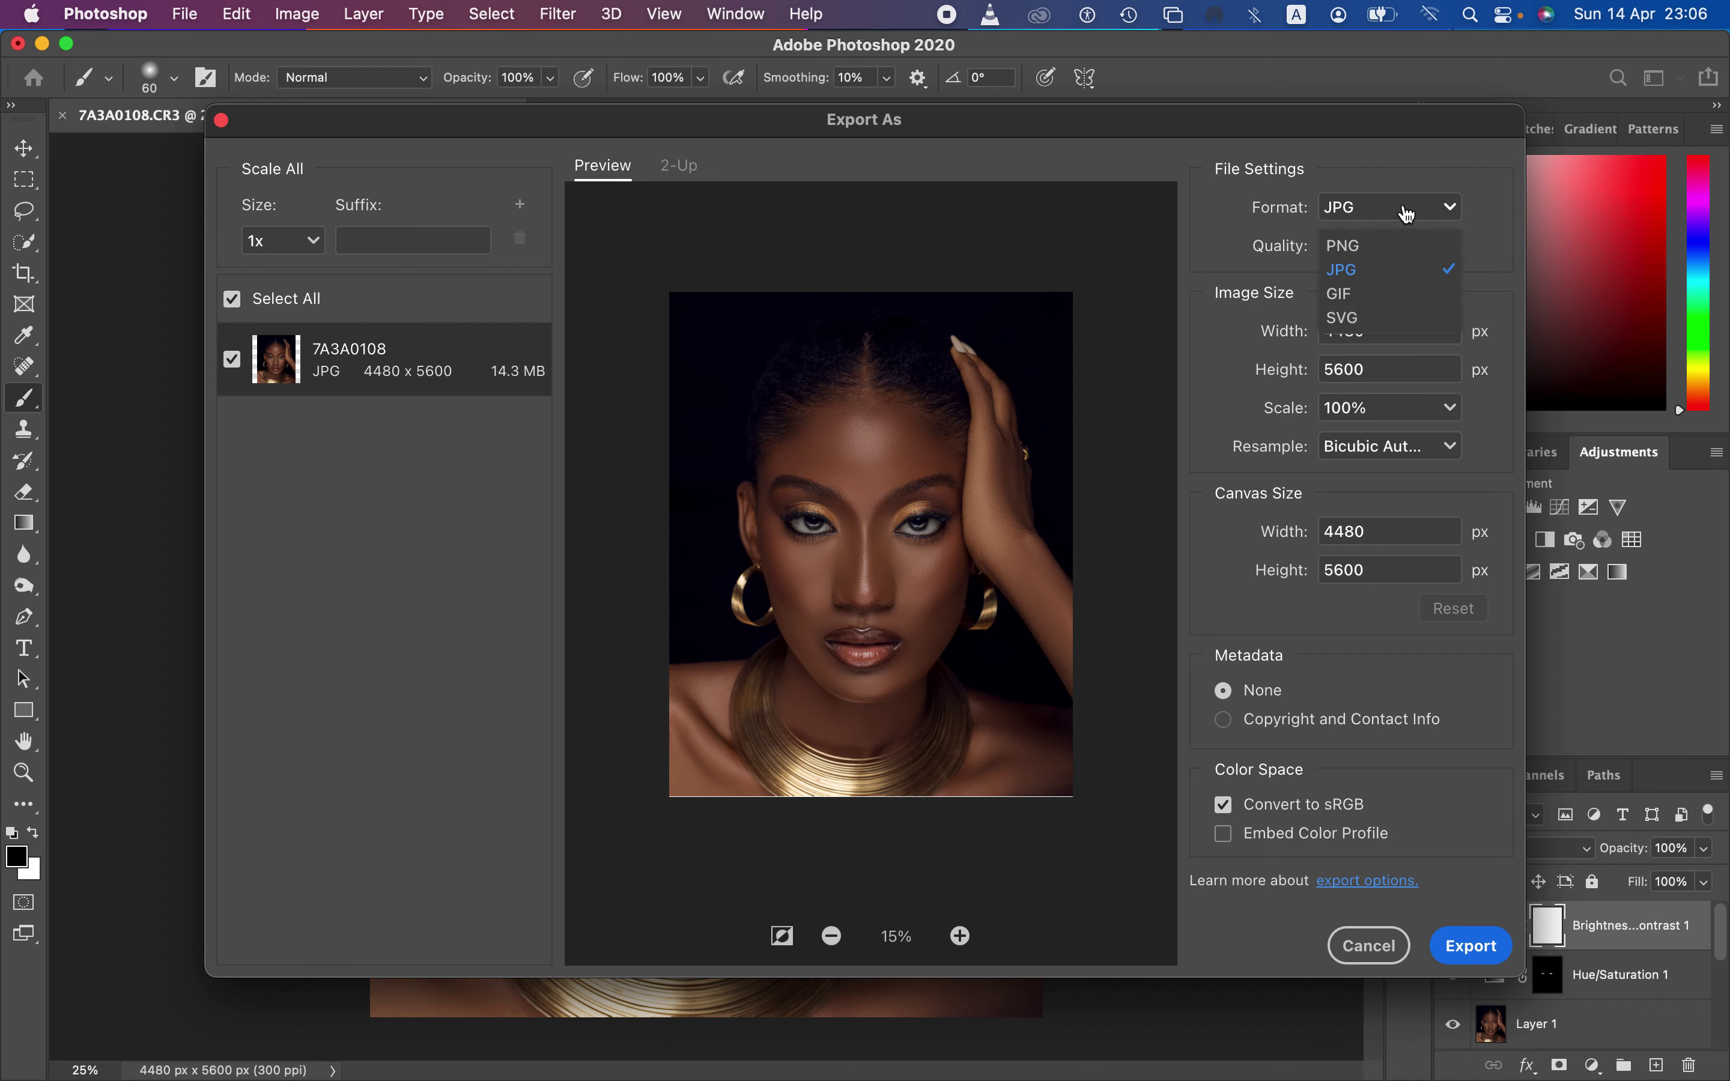
{"action": "left_click", "coordinate": [1405, 213]}
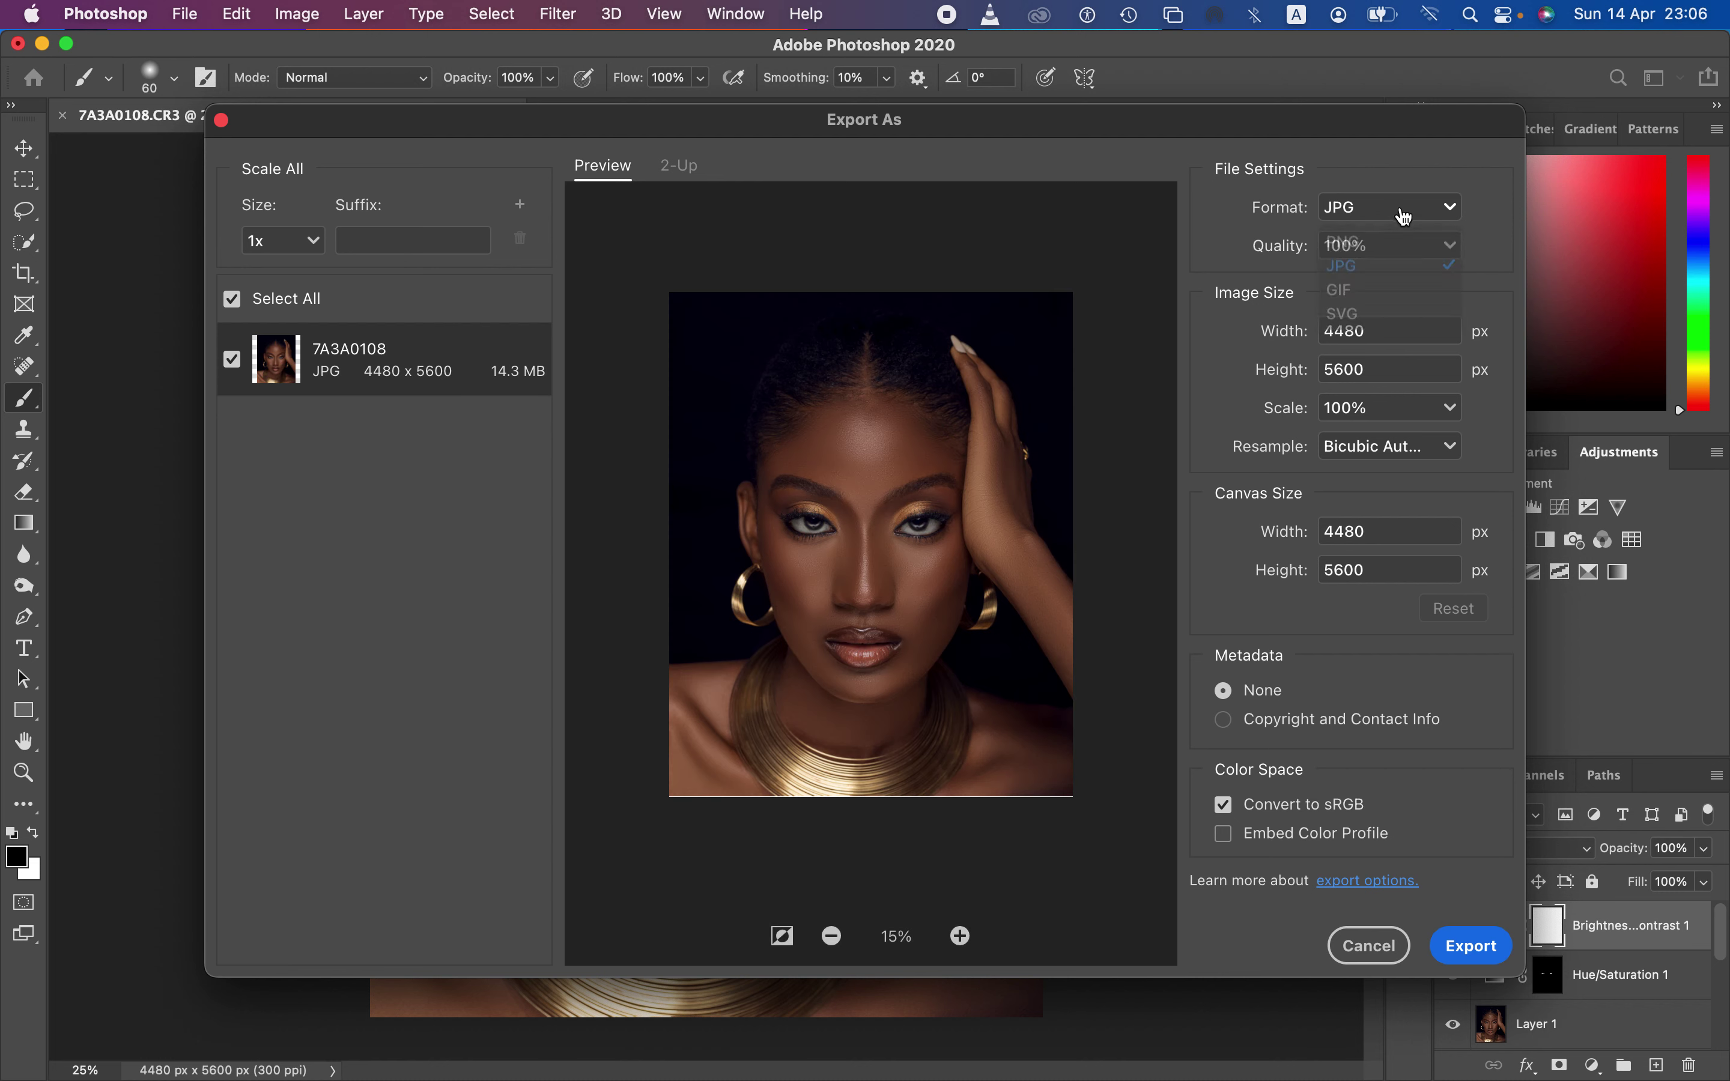
{"action": "left_click", "coordinate": [1378, 454]}
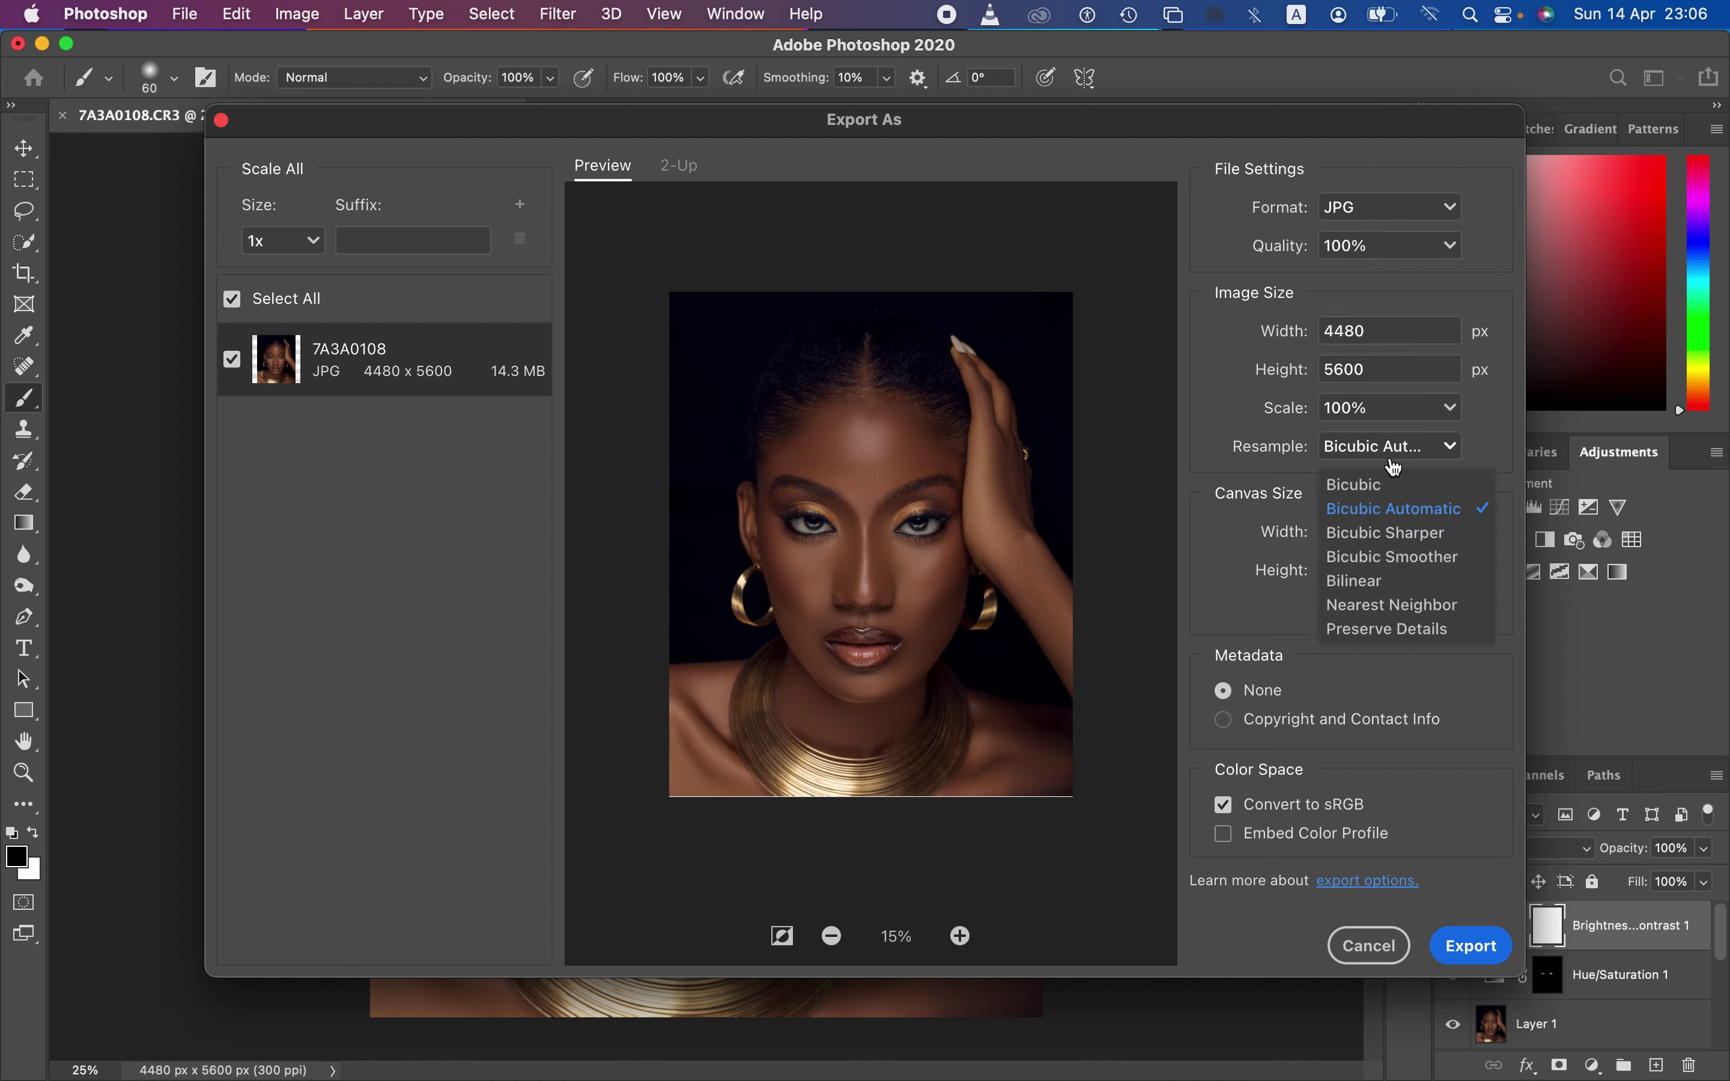
{"action": "left_click", "coordinate": [1392, 537]}
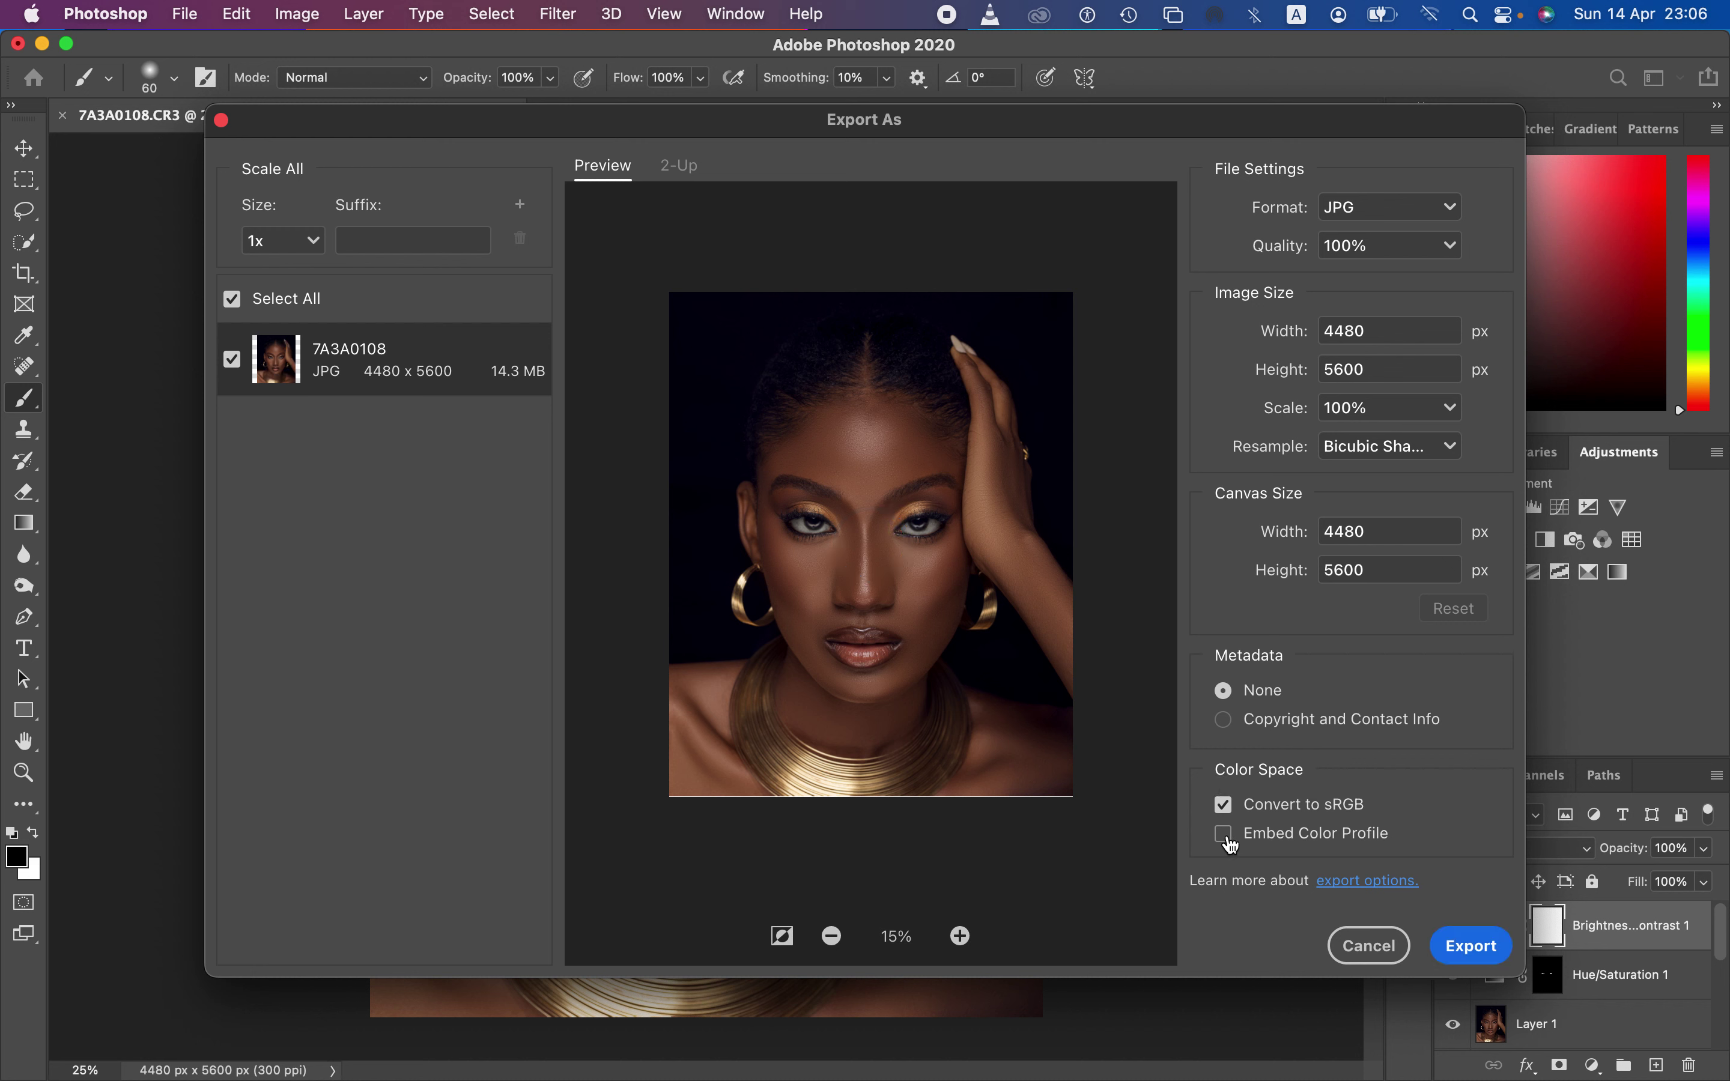
{"action": "left_click", "coordinate": [1244, 846]}
{"action": "left_click", "coordinate": [1467, 951]}
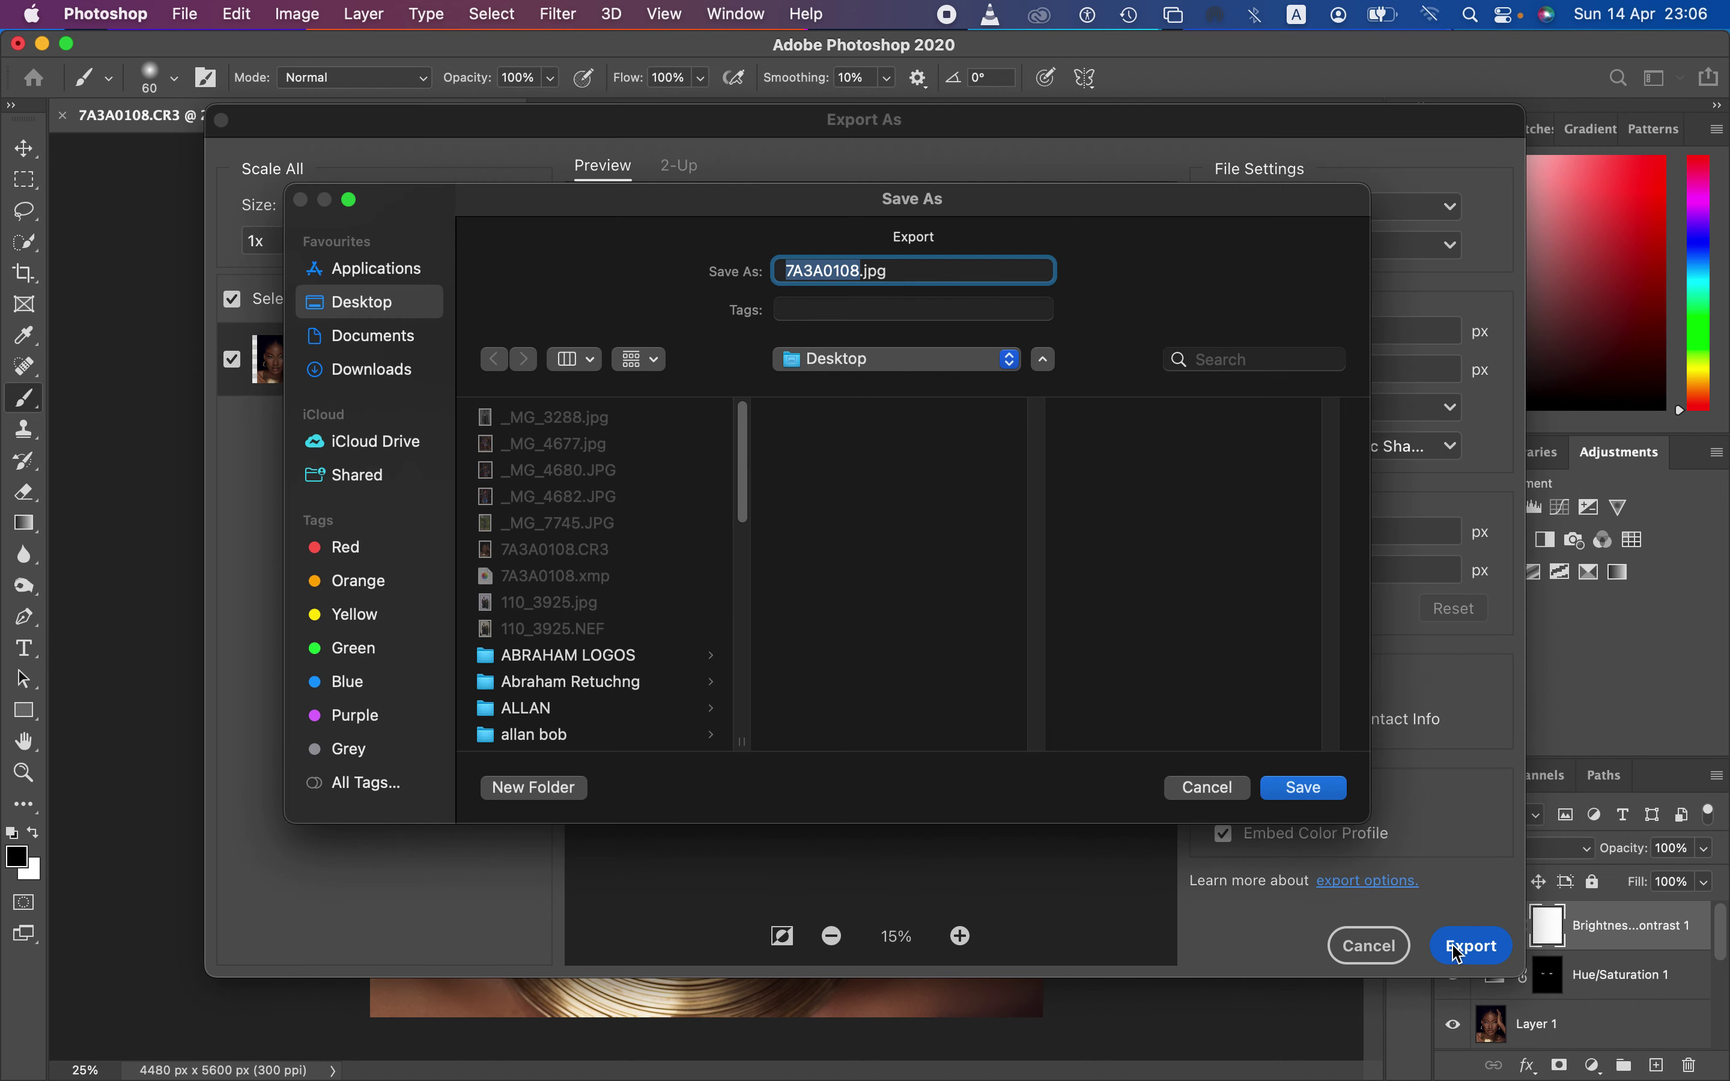
Add "eddd" to the exported JPG's file name and save it to the Desktop
{"action": "left_click", "coordinate": [861, 269]}
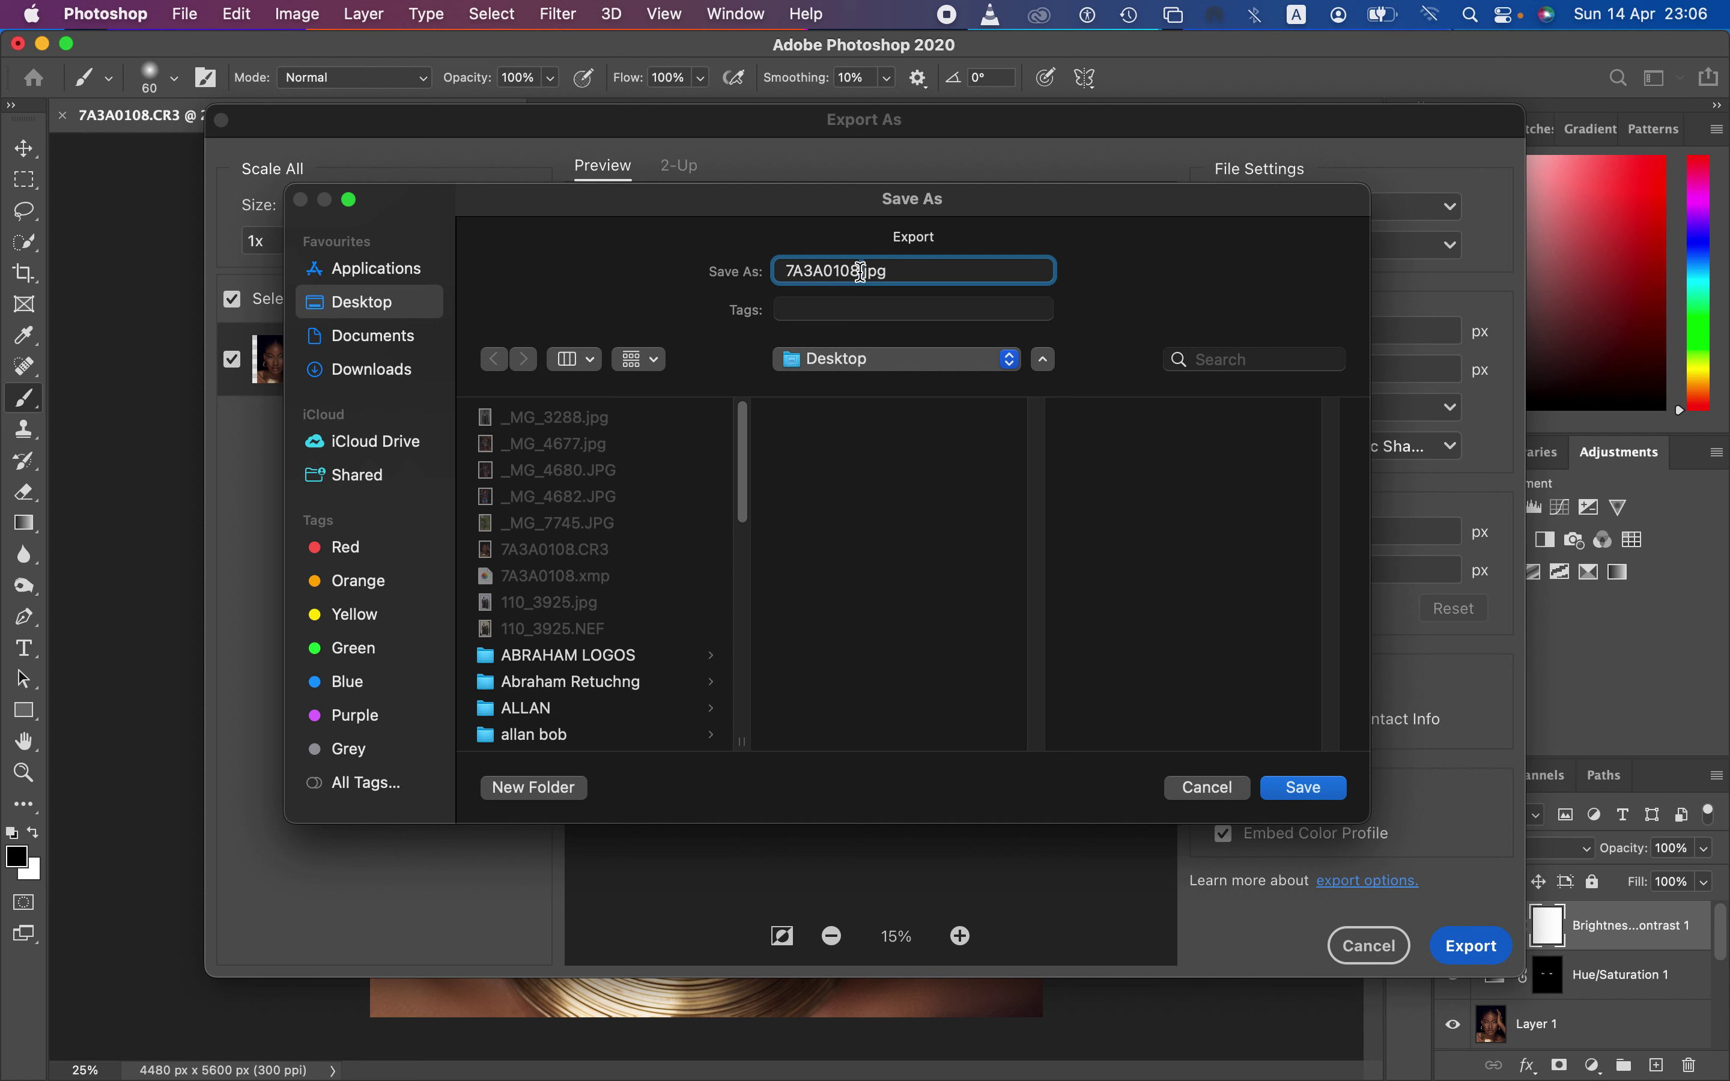
{"action": "left_click_drag", "start_coordinate": [860, 277], "coordinate": [855, 276]}
{"action": "type", "text": "eddd"}
{"action": "left_click", "coordinate": [1310, 789]}
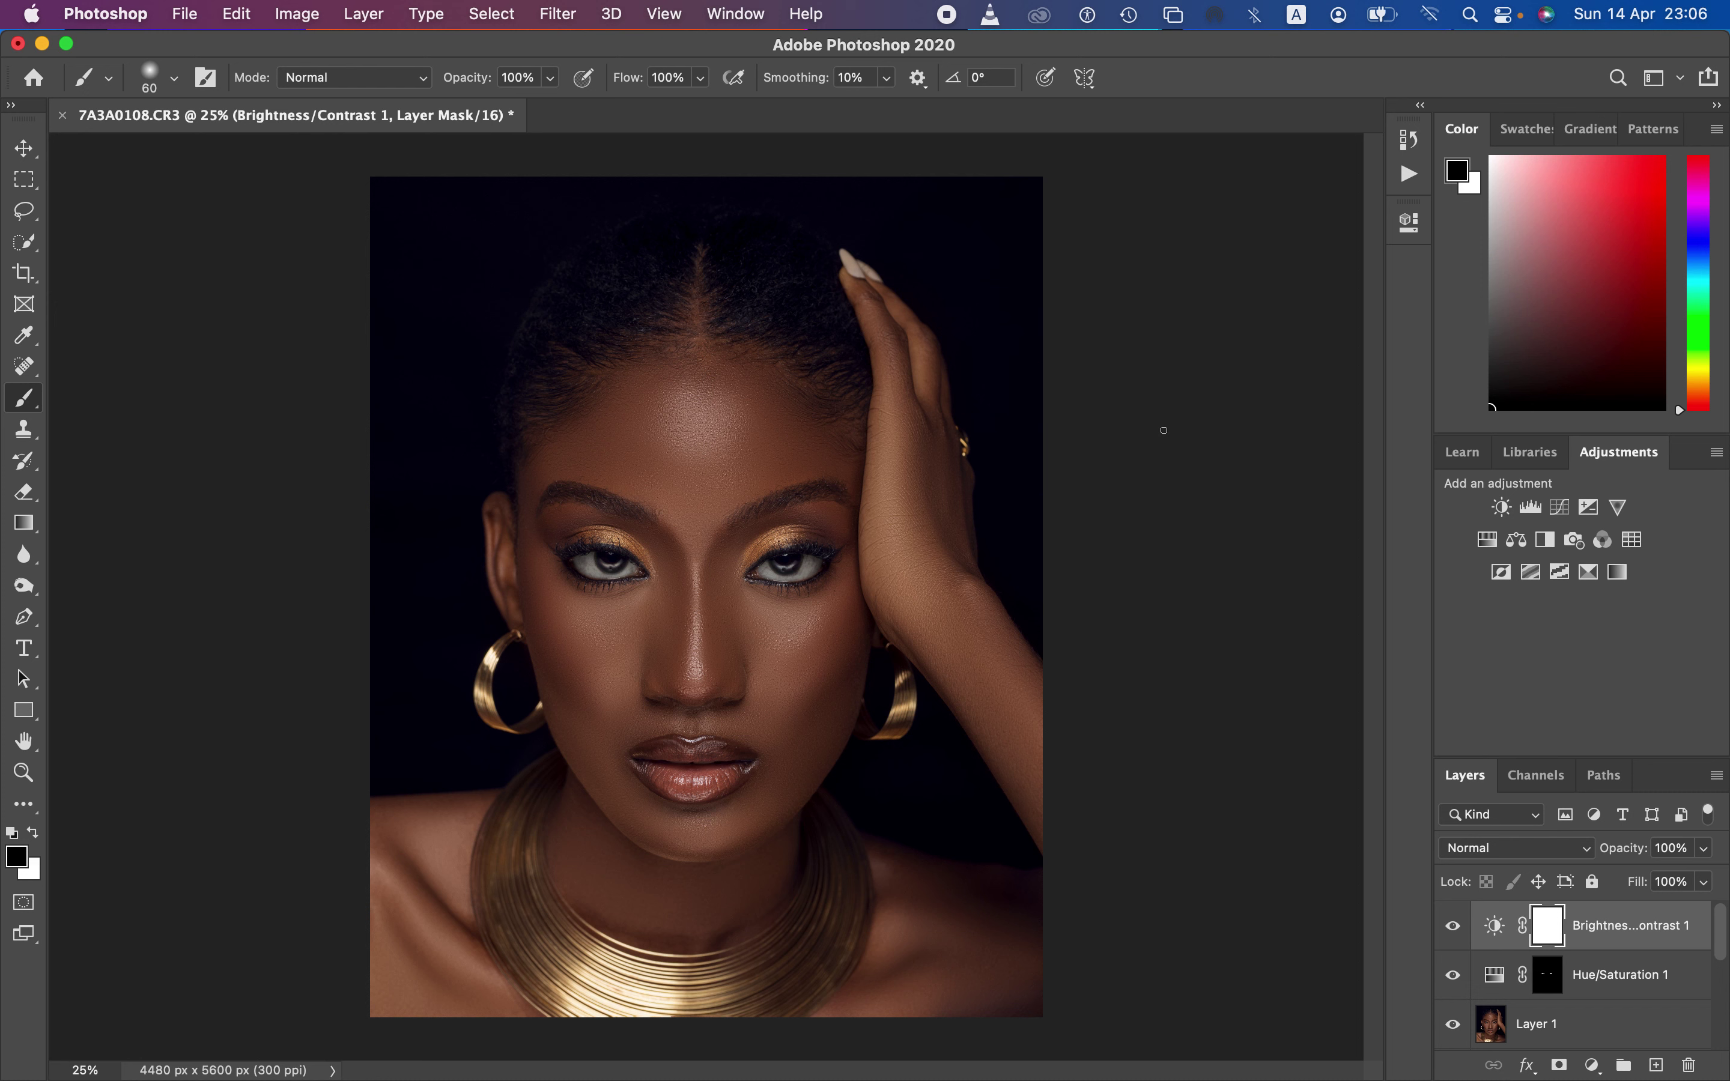
Compare the finished retouch with the original by repeatedly toggling the visibility of every layer except Background
{"action": "left_click_drag", "start_coordinate": [1723, 945], "coordinate": [1724, 1050]}
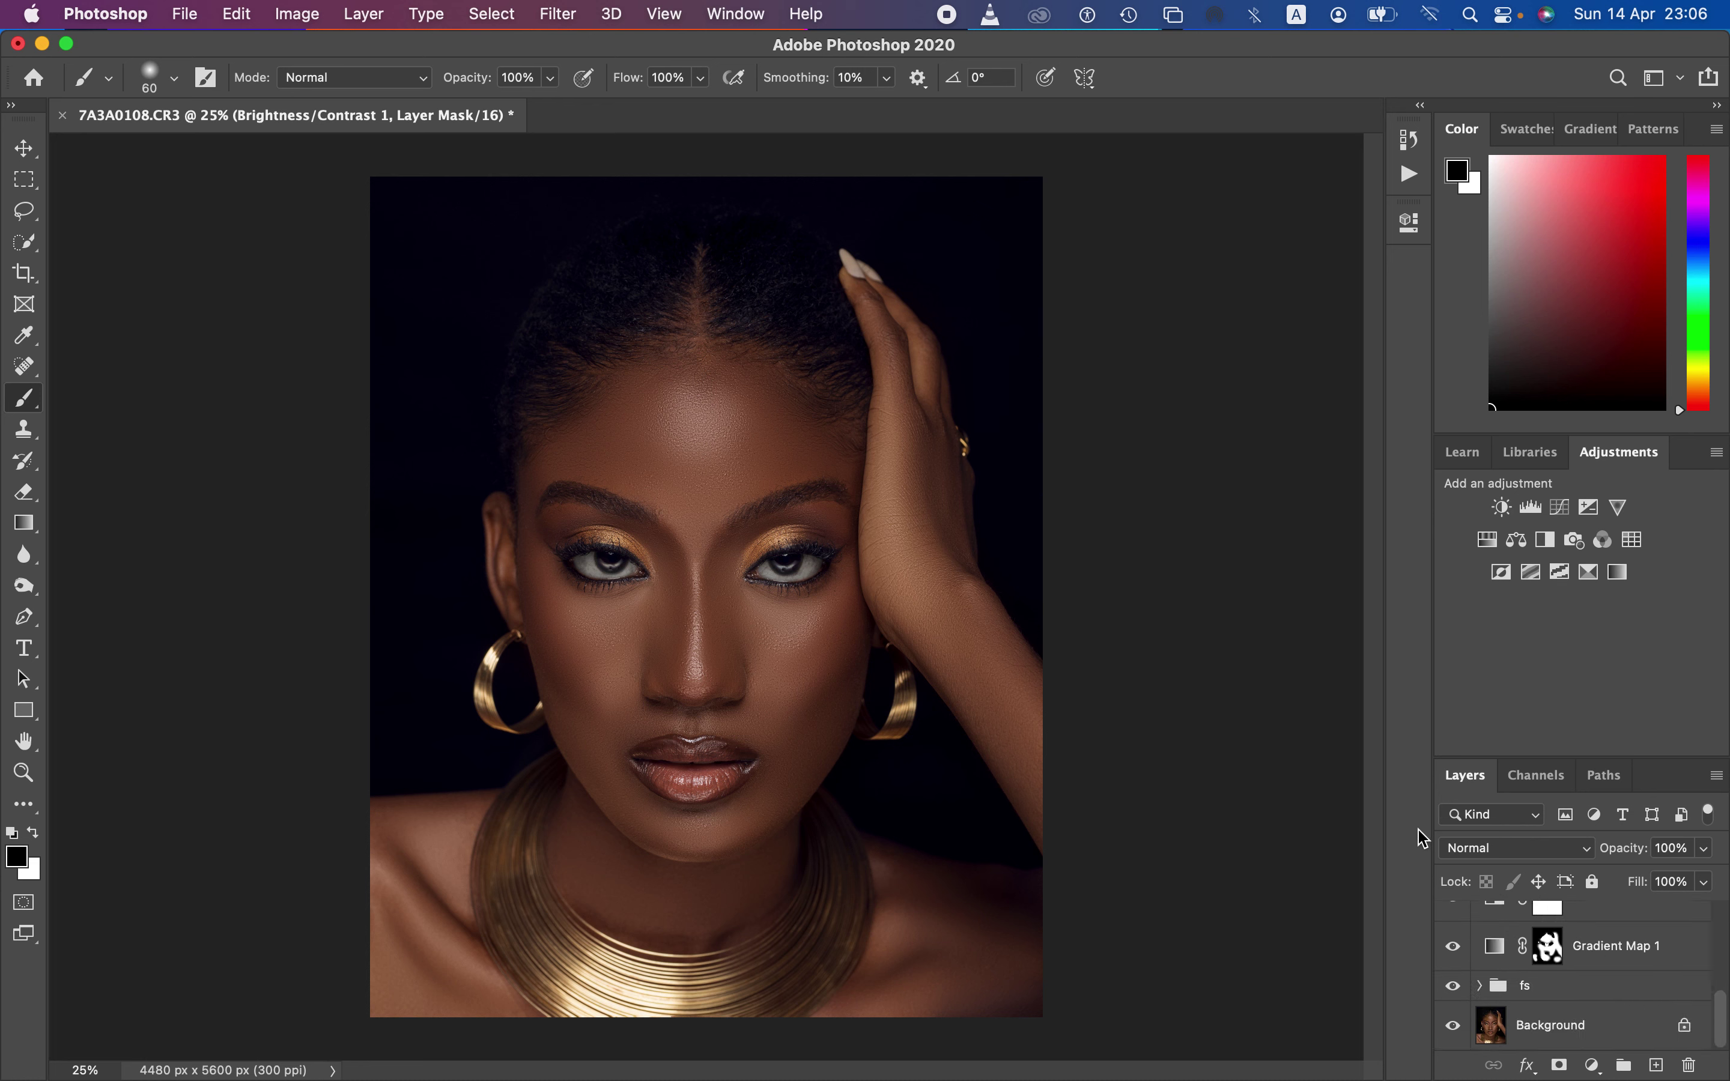
{"action": "left_click", "coordinate": [1456, 1030], "text": "alt"}
{"action": "left_click", "coordinate": [1456, 1030], "text": "alt"}
{"action": "left_click", "coordinate": [1456, 1030], "text": "alt"}
{"action": "left_click", "coordinate": [1456, 1030], "text": "alt"}
{"action": "left_click", "coordinate": [1456, 1030], "text": "alt"}
{"action": "left_click", "coordinate": [1457, 1029], "text": "alt"}
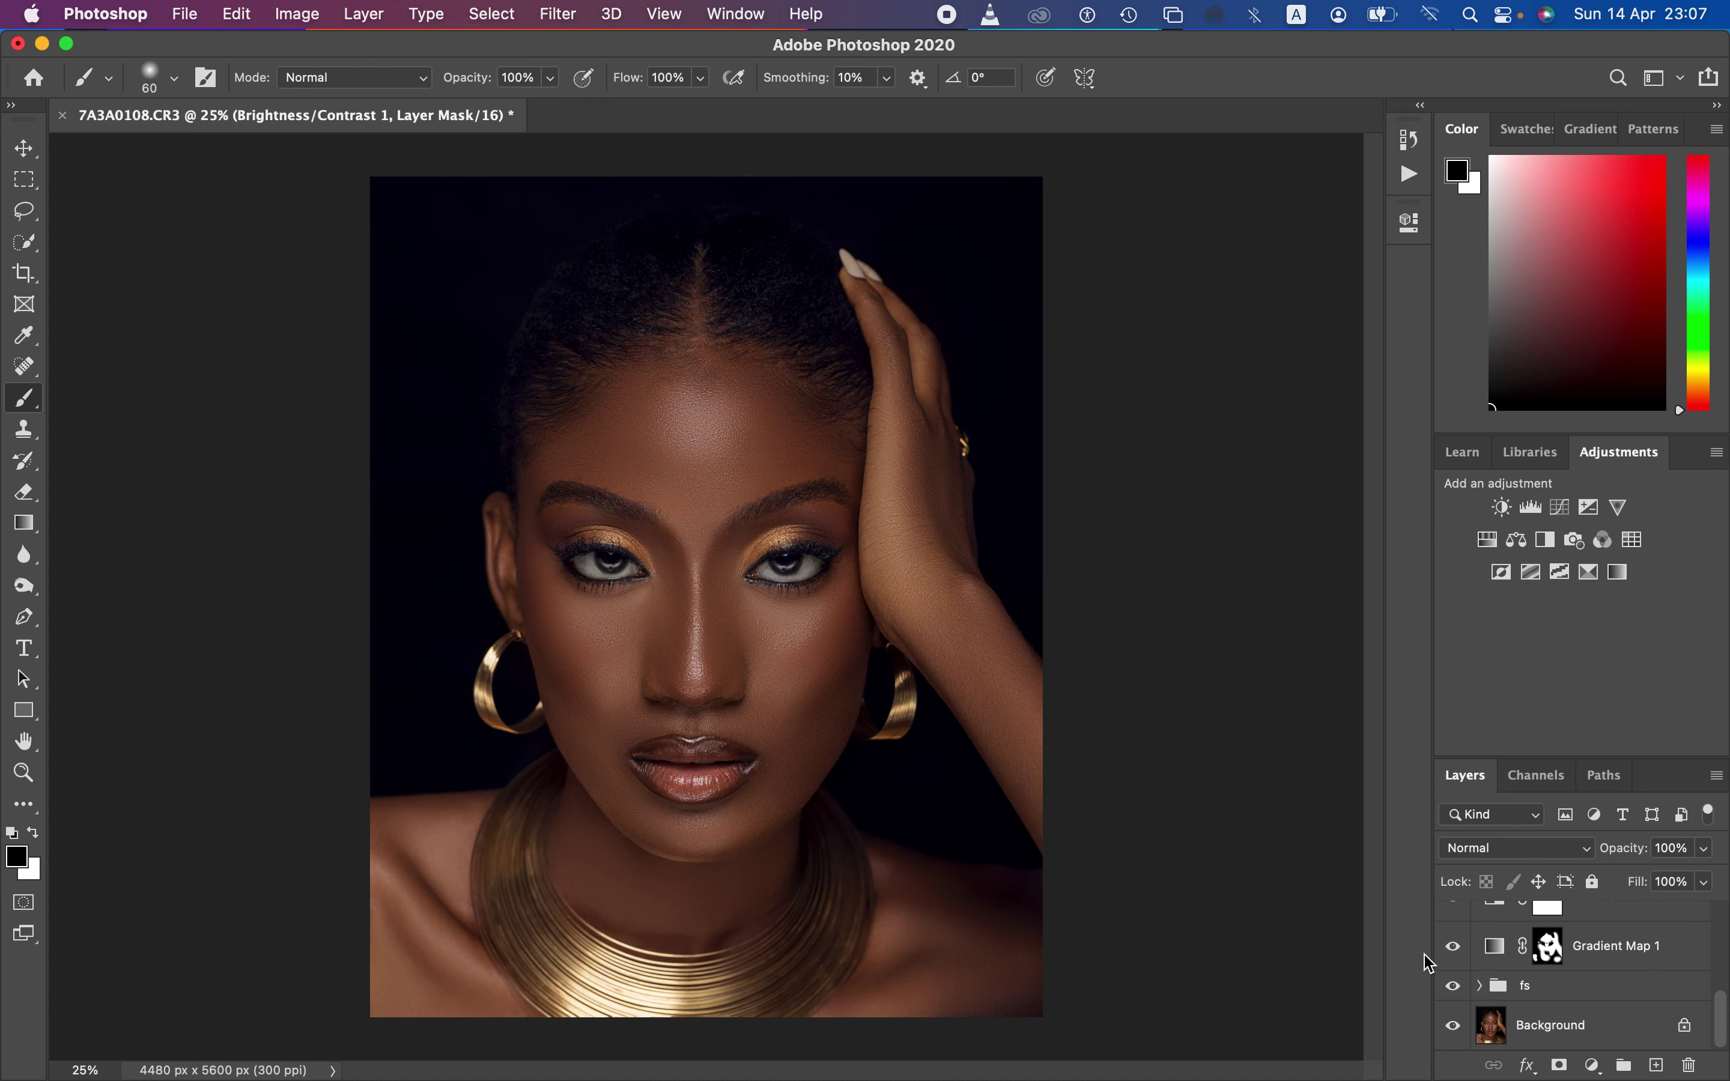